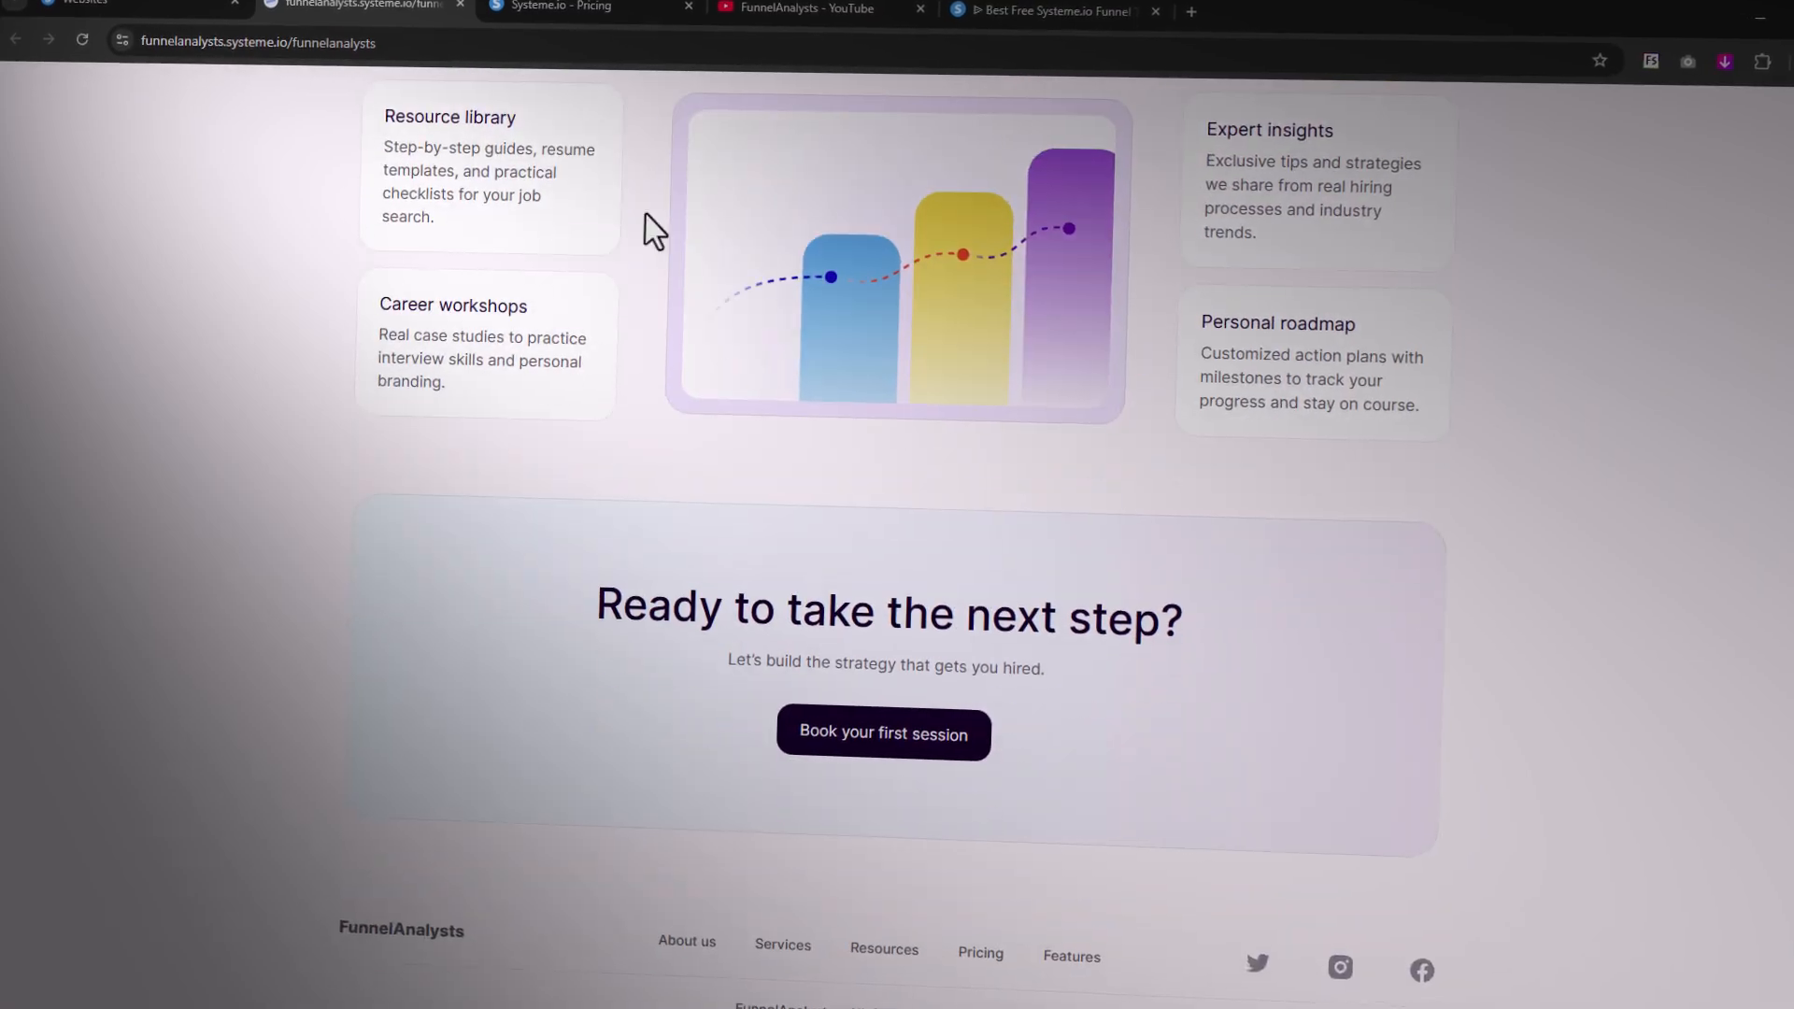
# - Look through the About us and Pricing pages of the published FunnelAnalysts website
pyautogui.scroll(20, 872, 176)
pyautogui.click(845, 133)
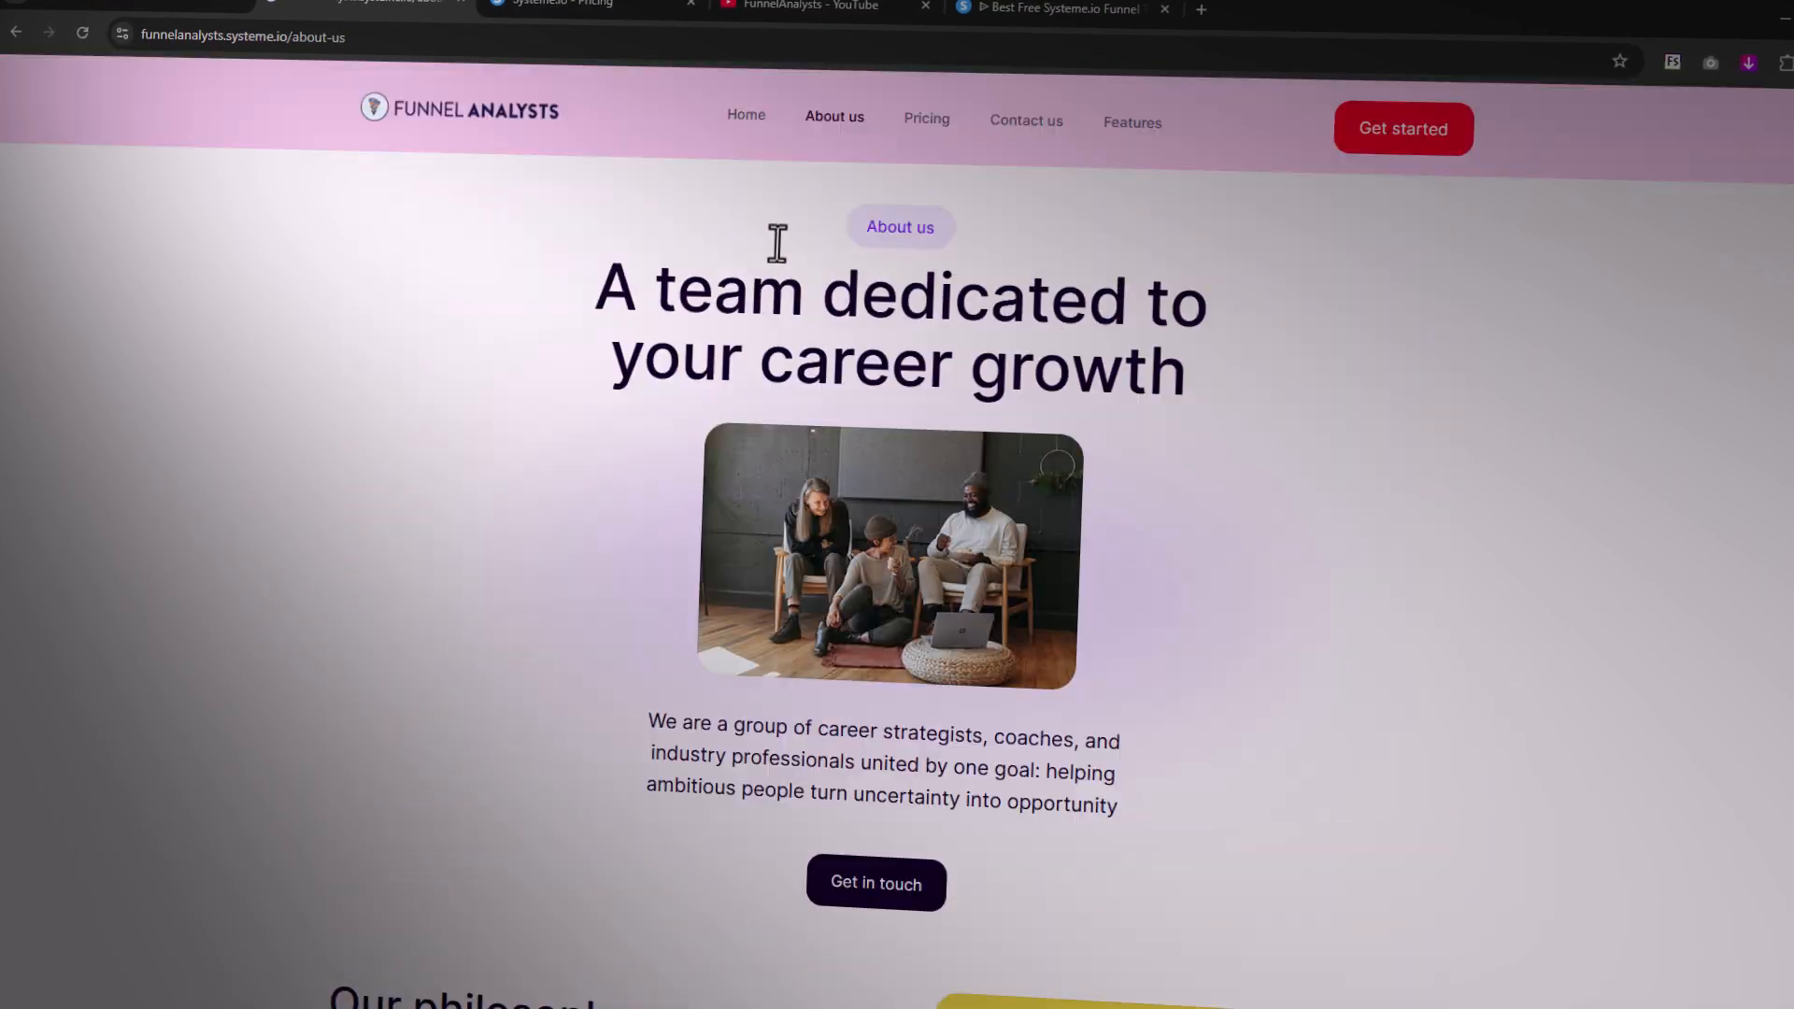
pyautogui.click(925, 120)
pyautogui.scroll(-10, 673, 501)
pyautogui.scroll(10, 679, 501)
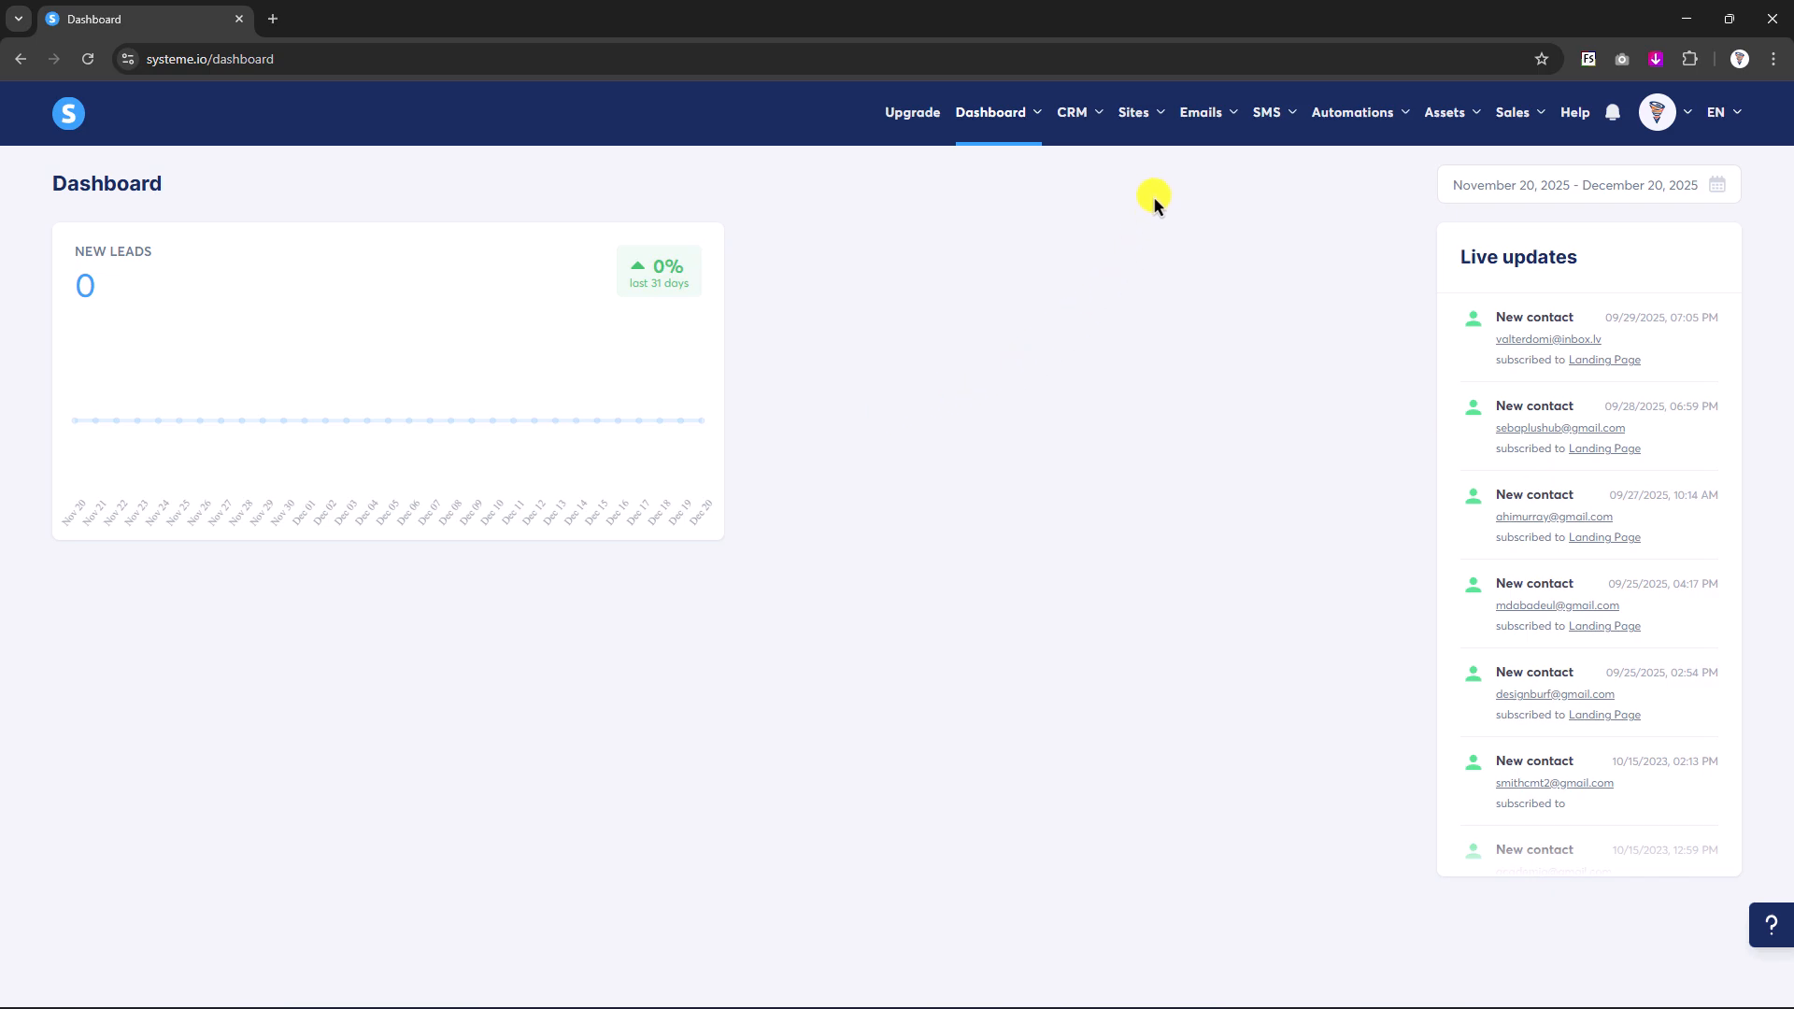
# - Start creating a new website on systeme.io and name it FunnelAnalysts
pyautogui.click(1131, 116)
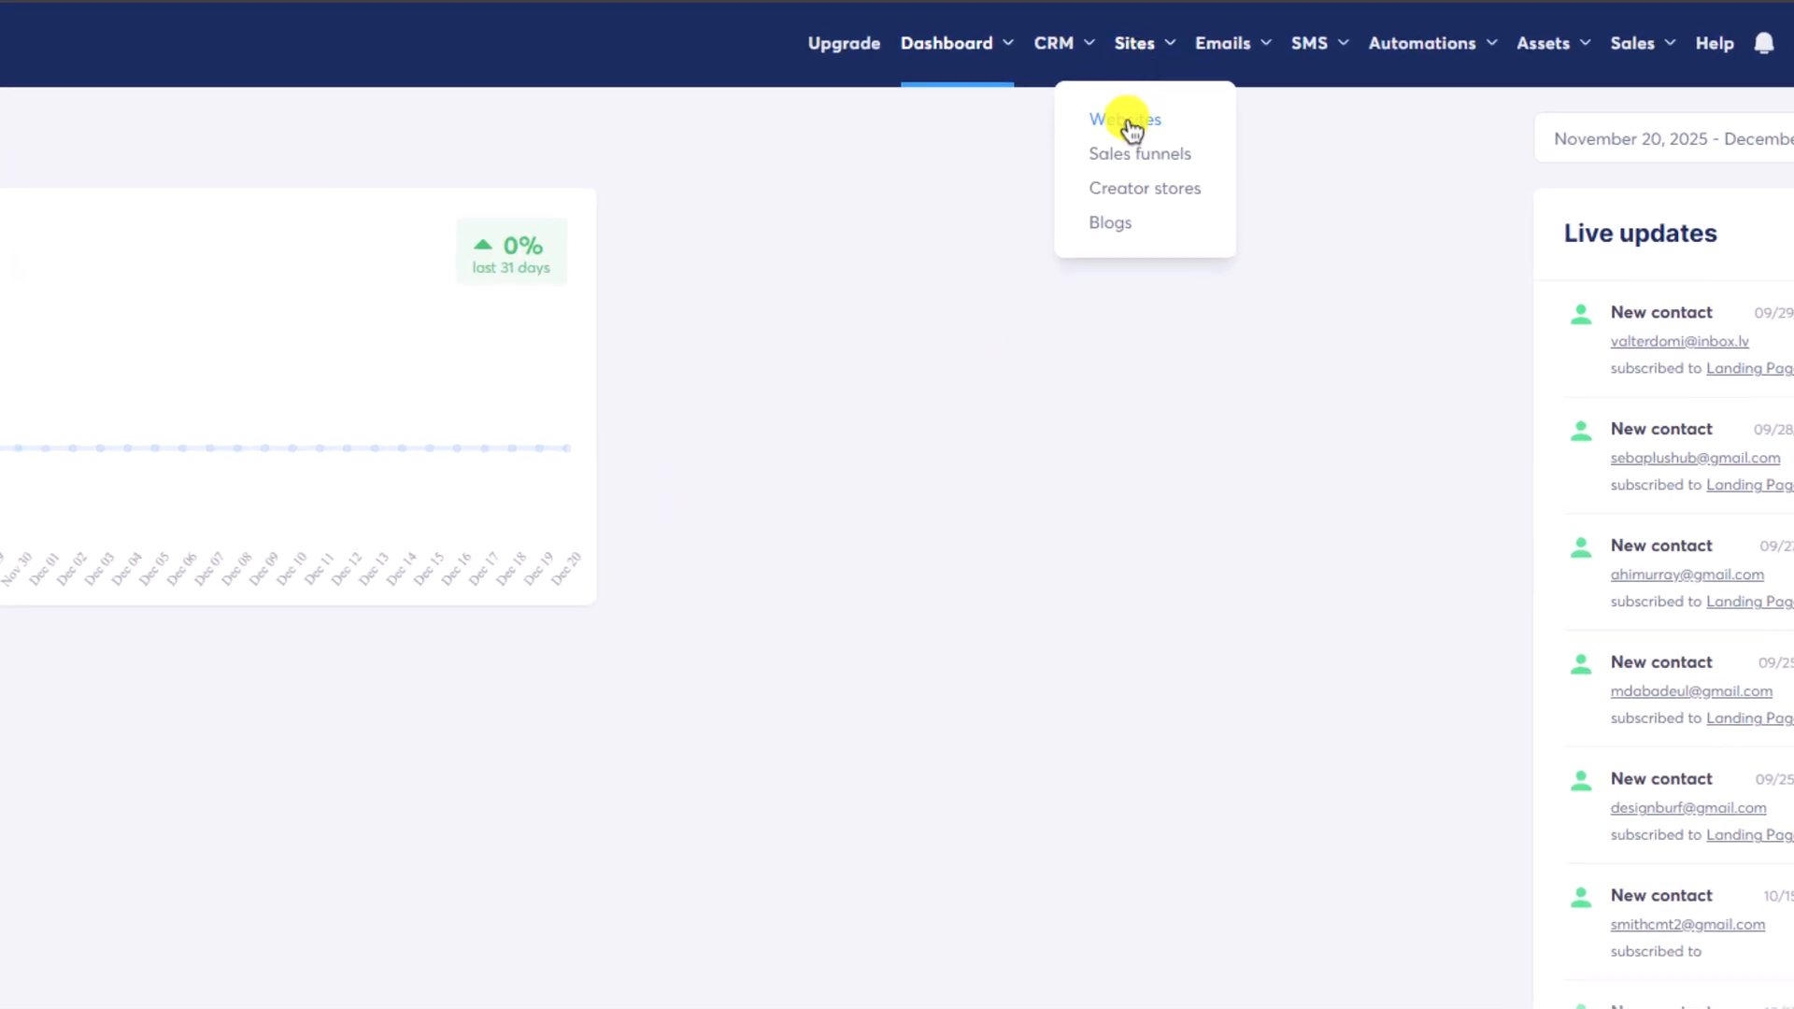
pyautogui.click(1132, 129)
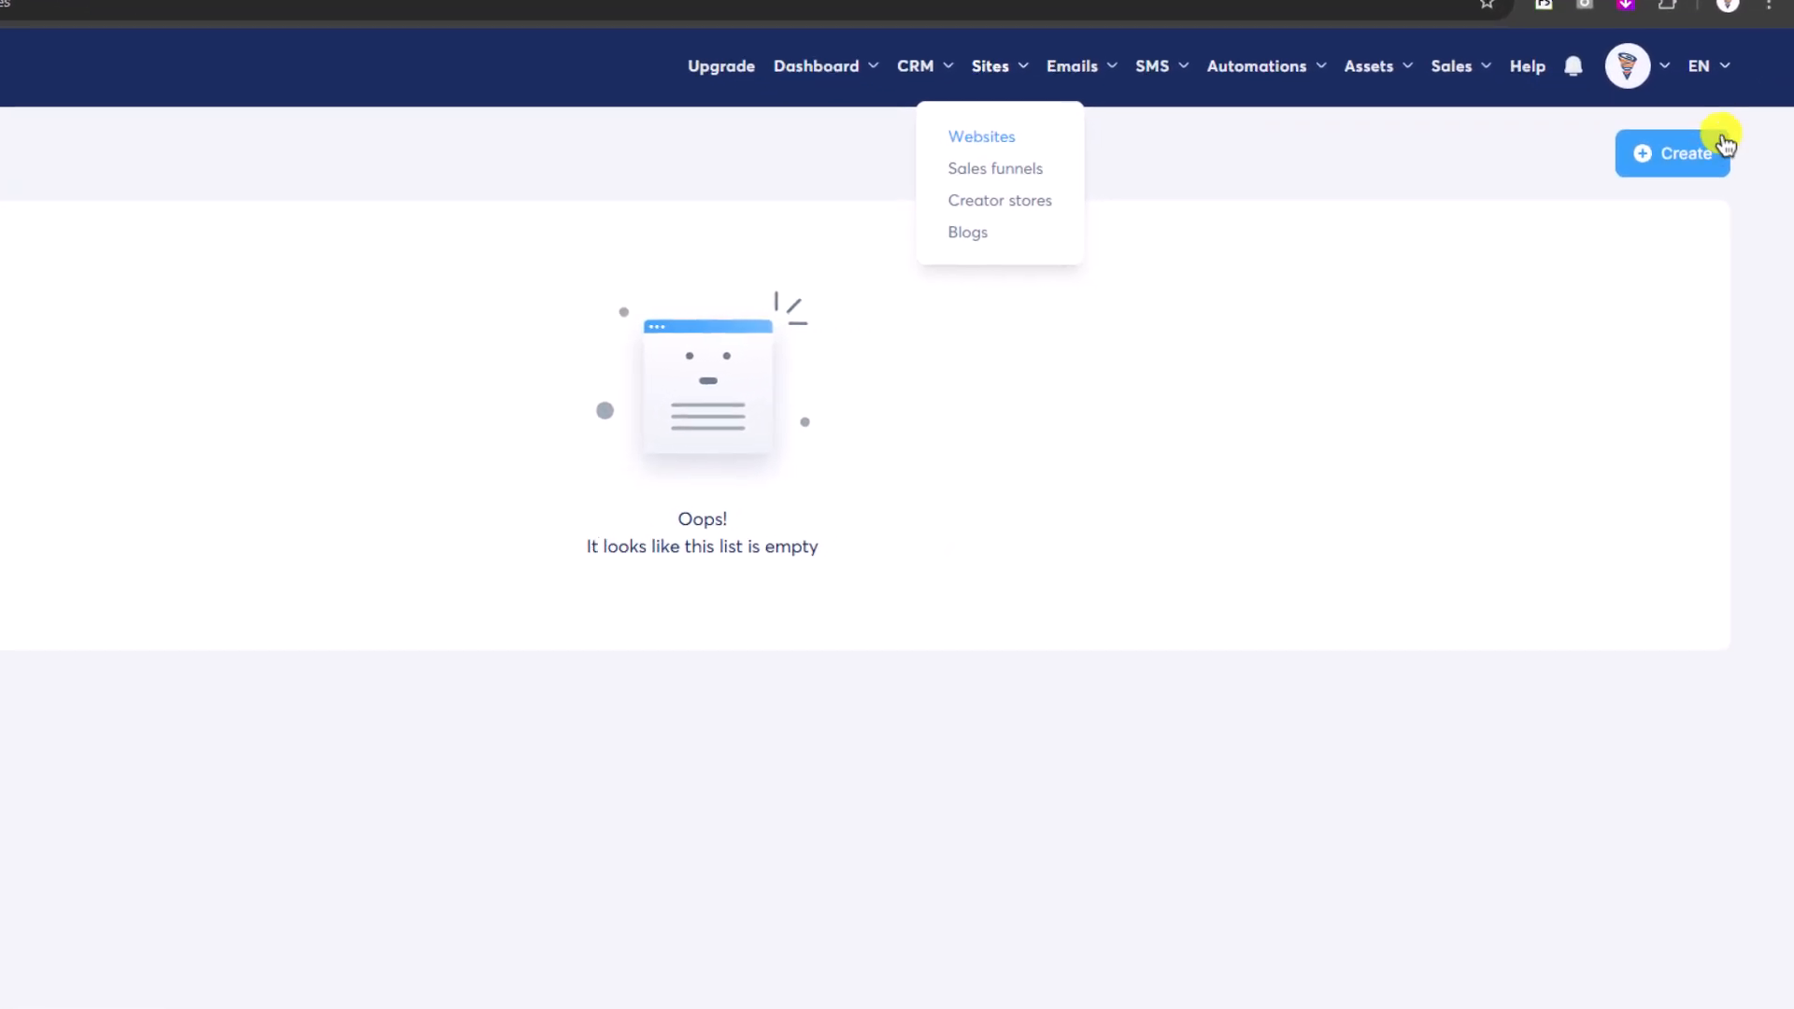
pyautogui.click(1716, 152)
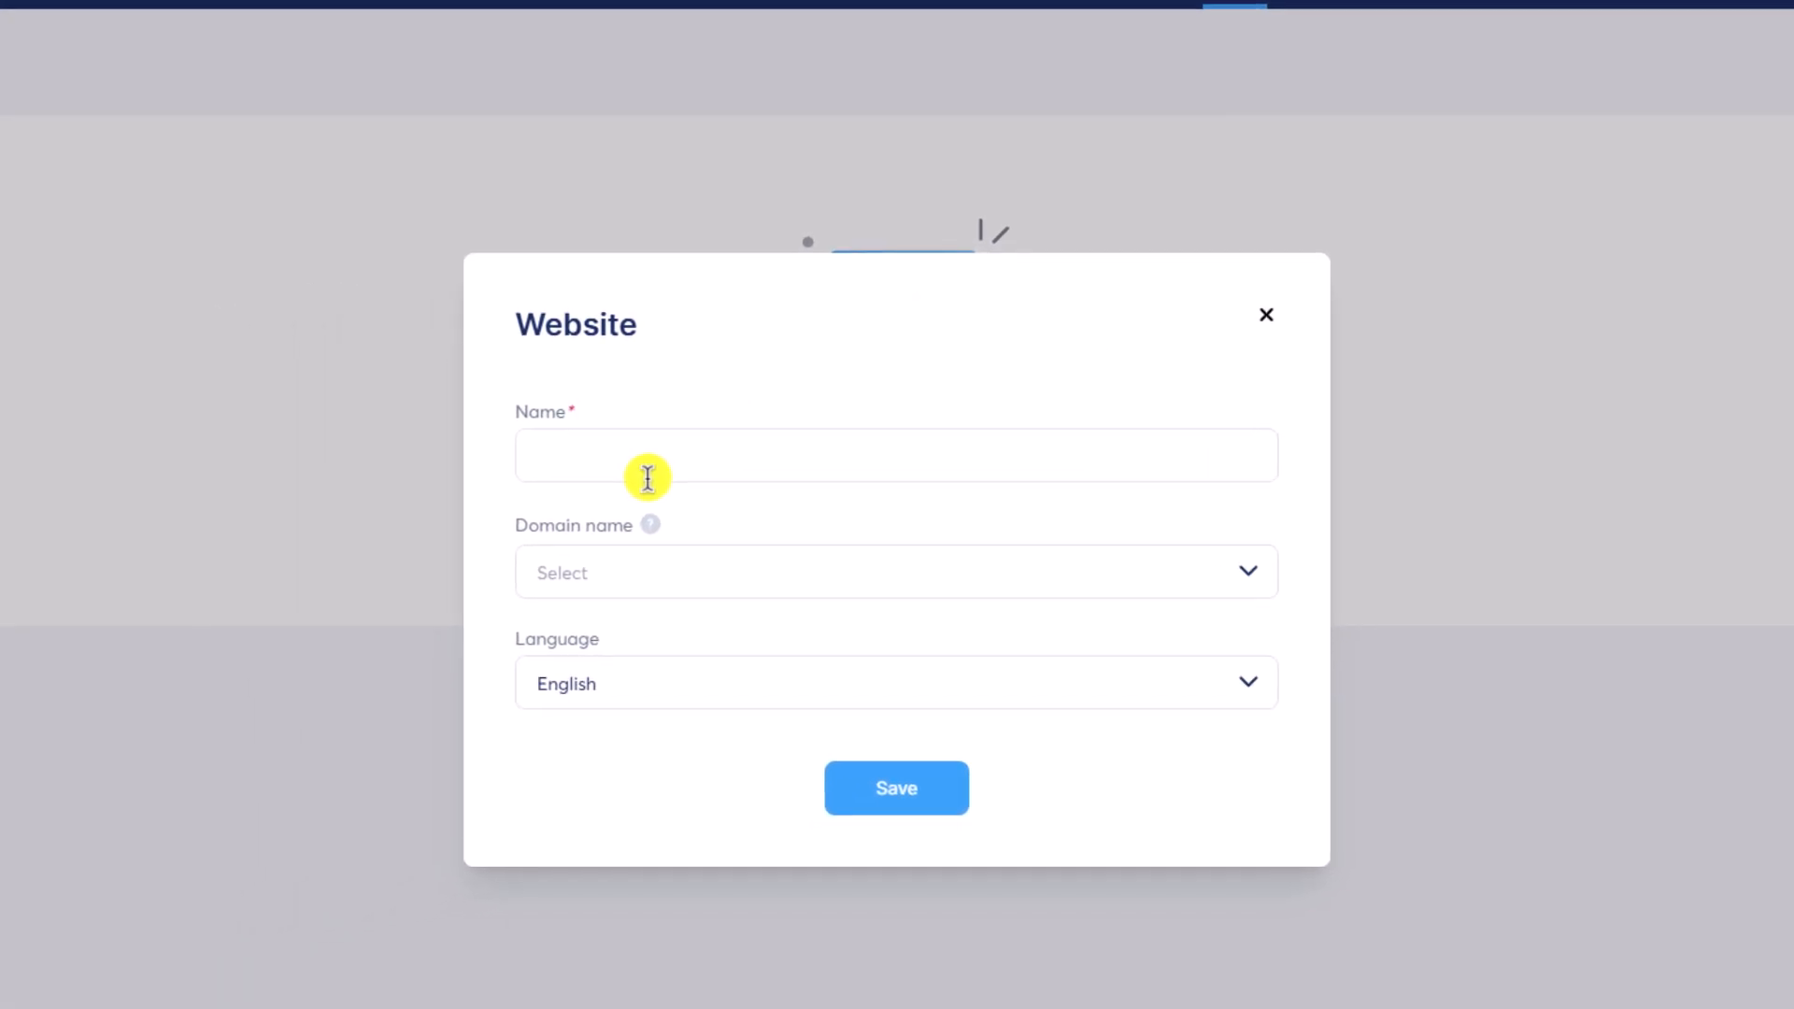
pyautogui.click(647, 471)
pyautogui.write('FunnelAnalysts')
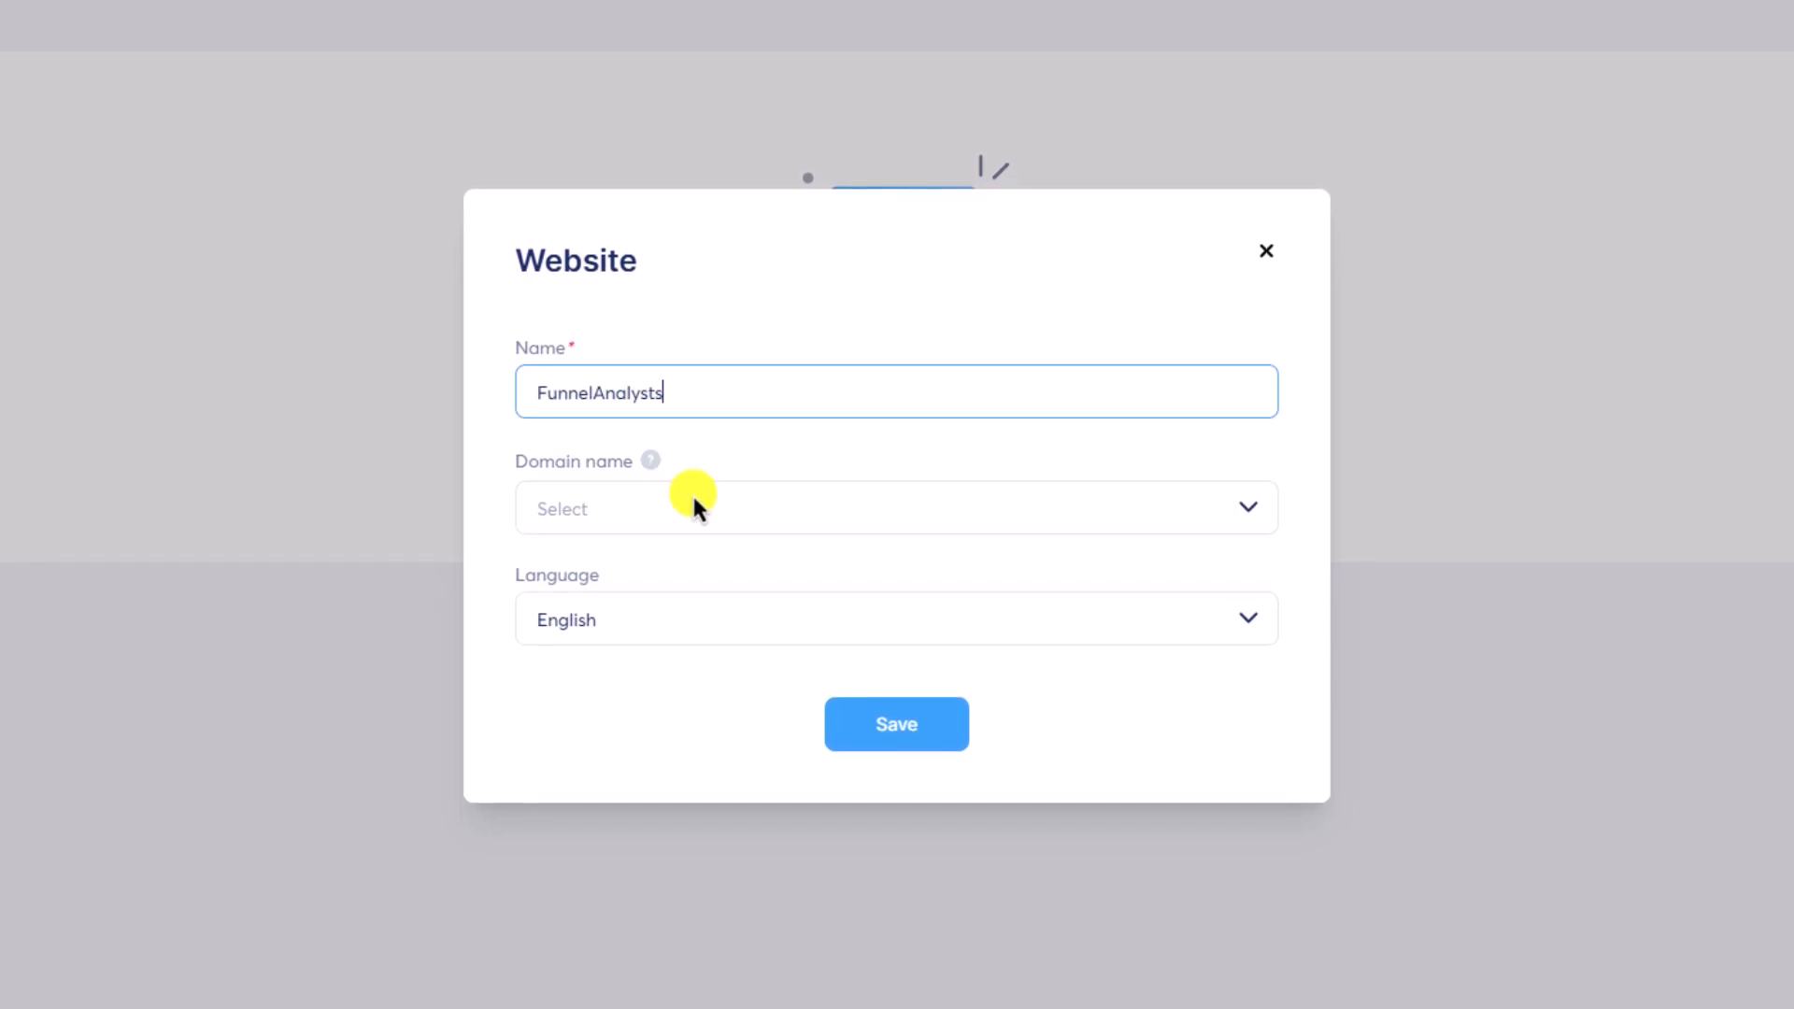
# - Assign the domain funnelanalysts.systeme.io to the new website and set its home page URL path to funnelanalysts
pyautogui.click(691, 492)
pyautogui.click(652, 562)
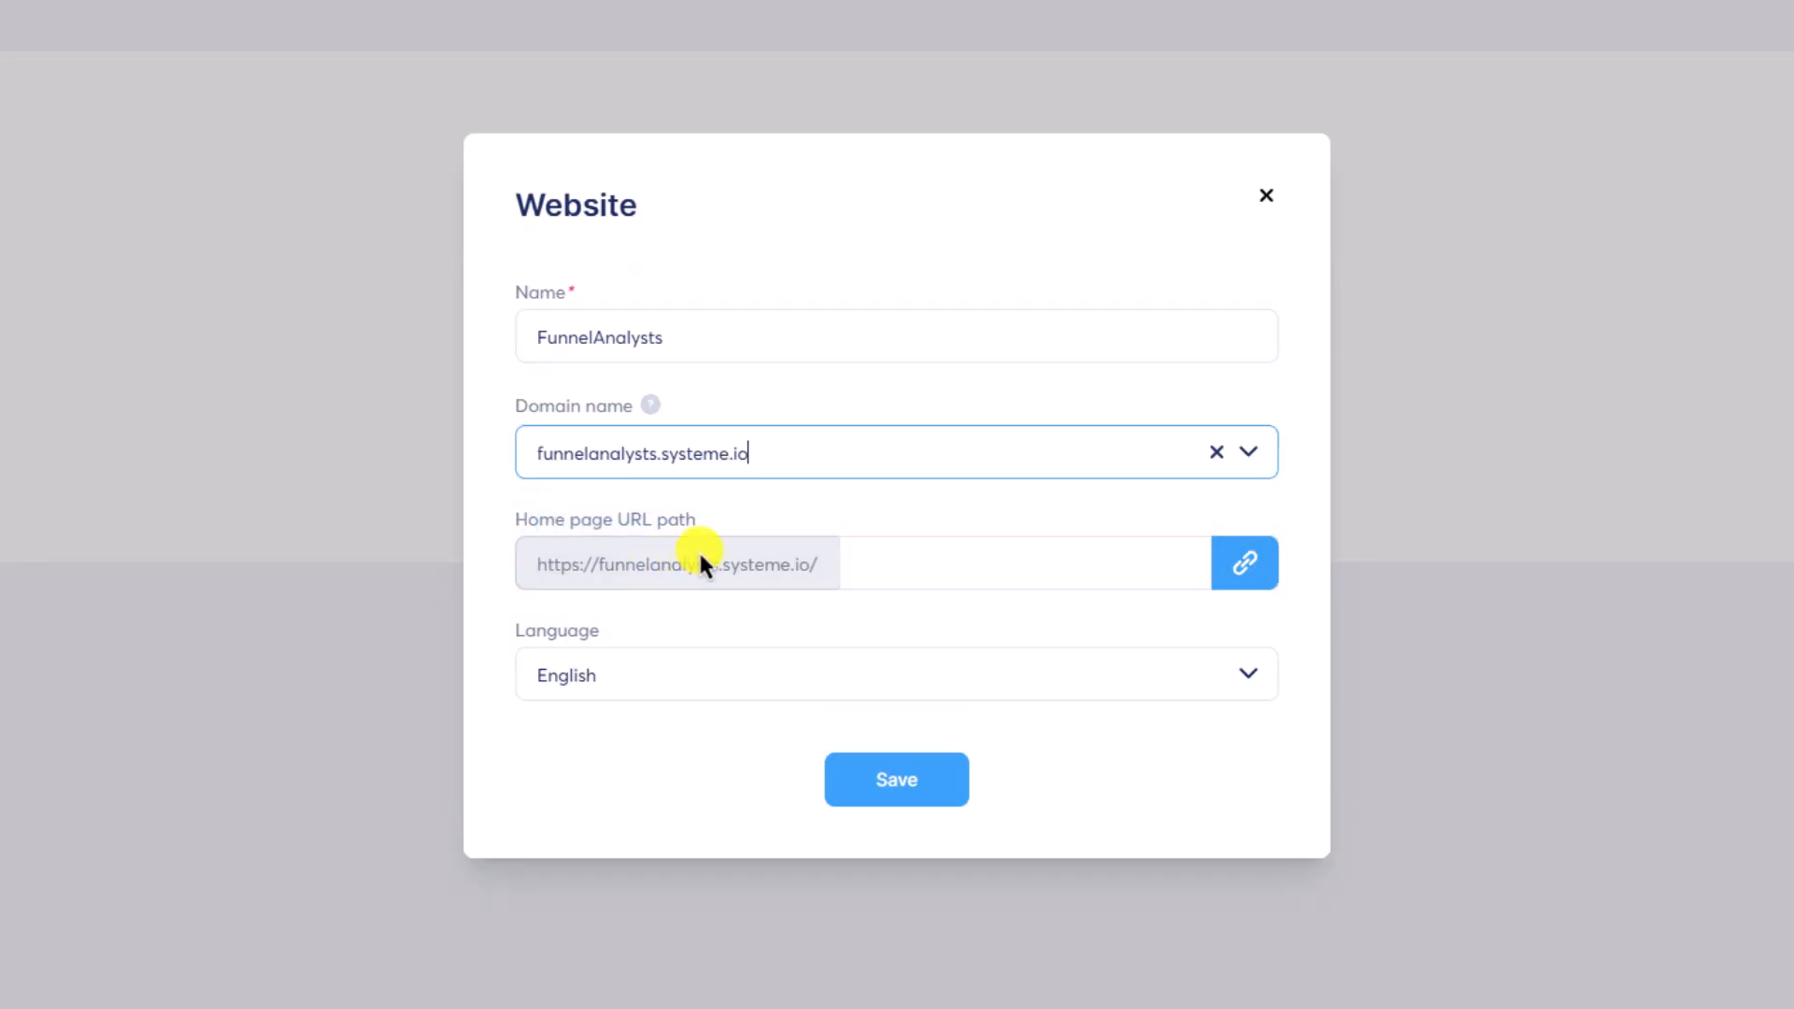
pyautogui.click(957, 568)
pyautogui.write('funnelanalysts')
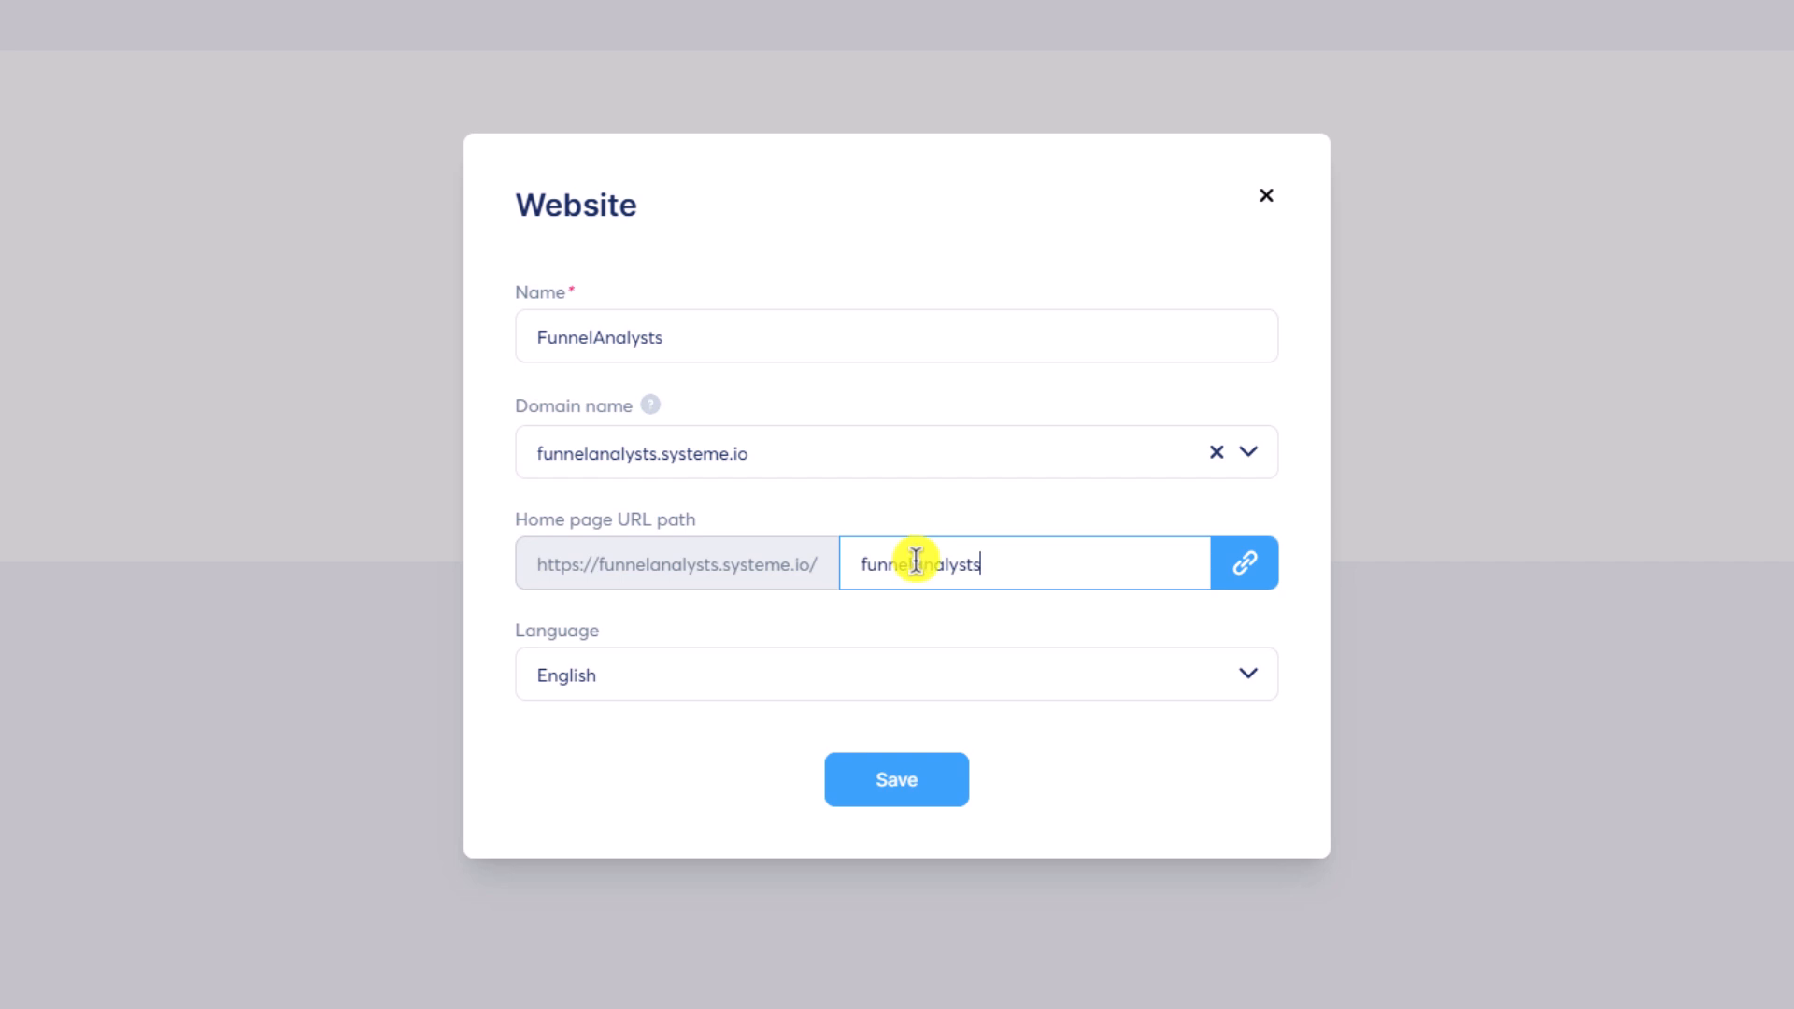
# - Save the website with English as its language and apply the "Unlock your full potential" template
pyautogui.click(646, 689)
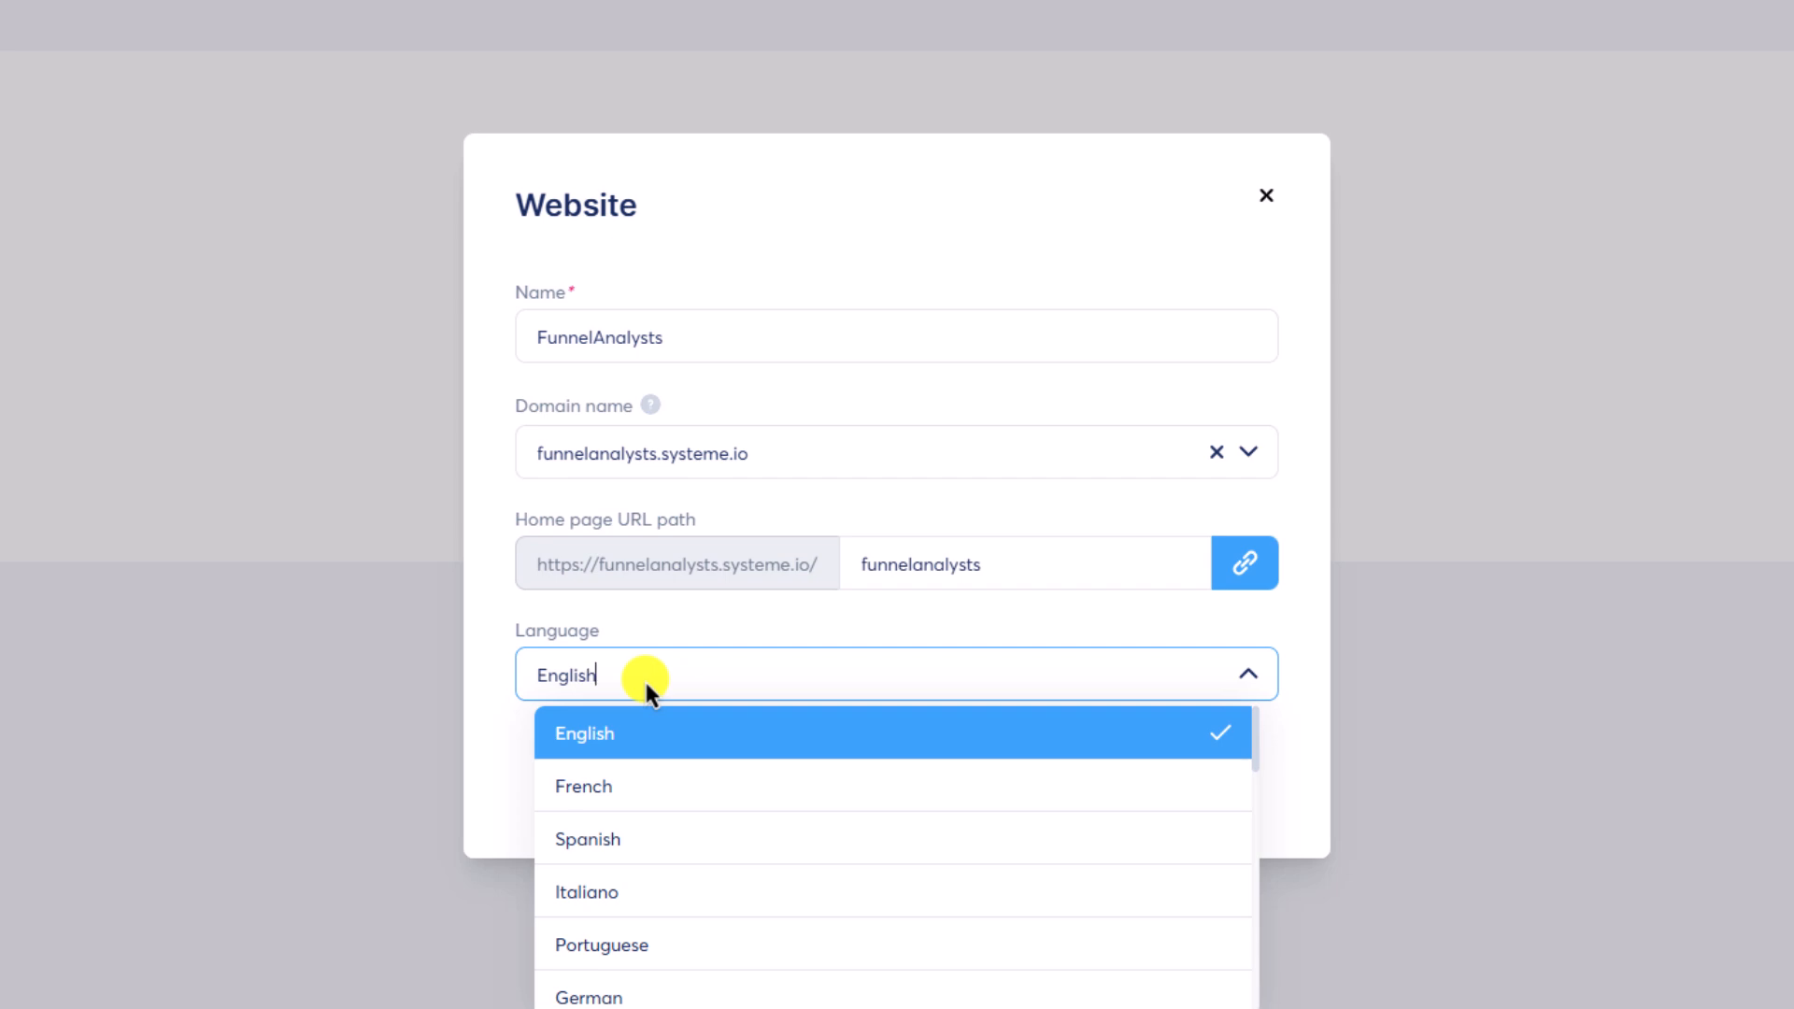
pyautogui.click(646, 682)
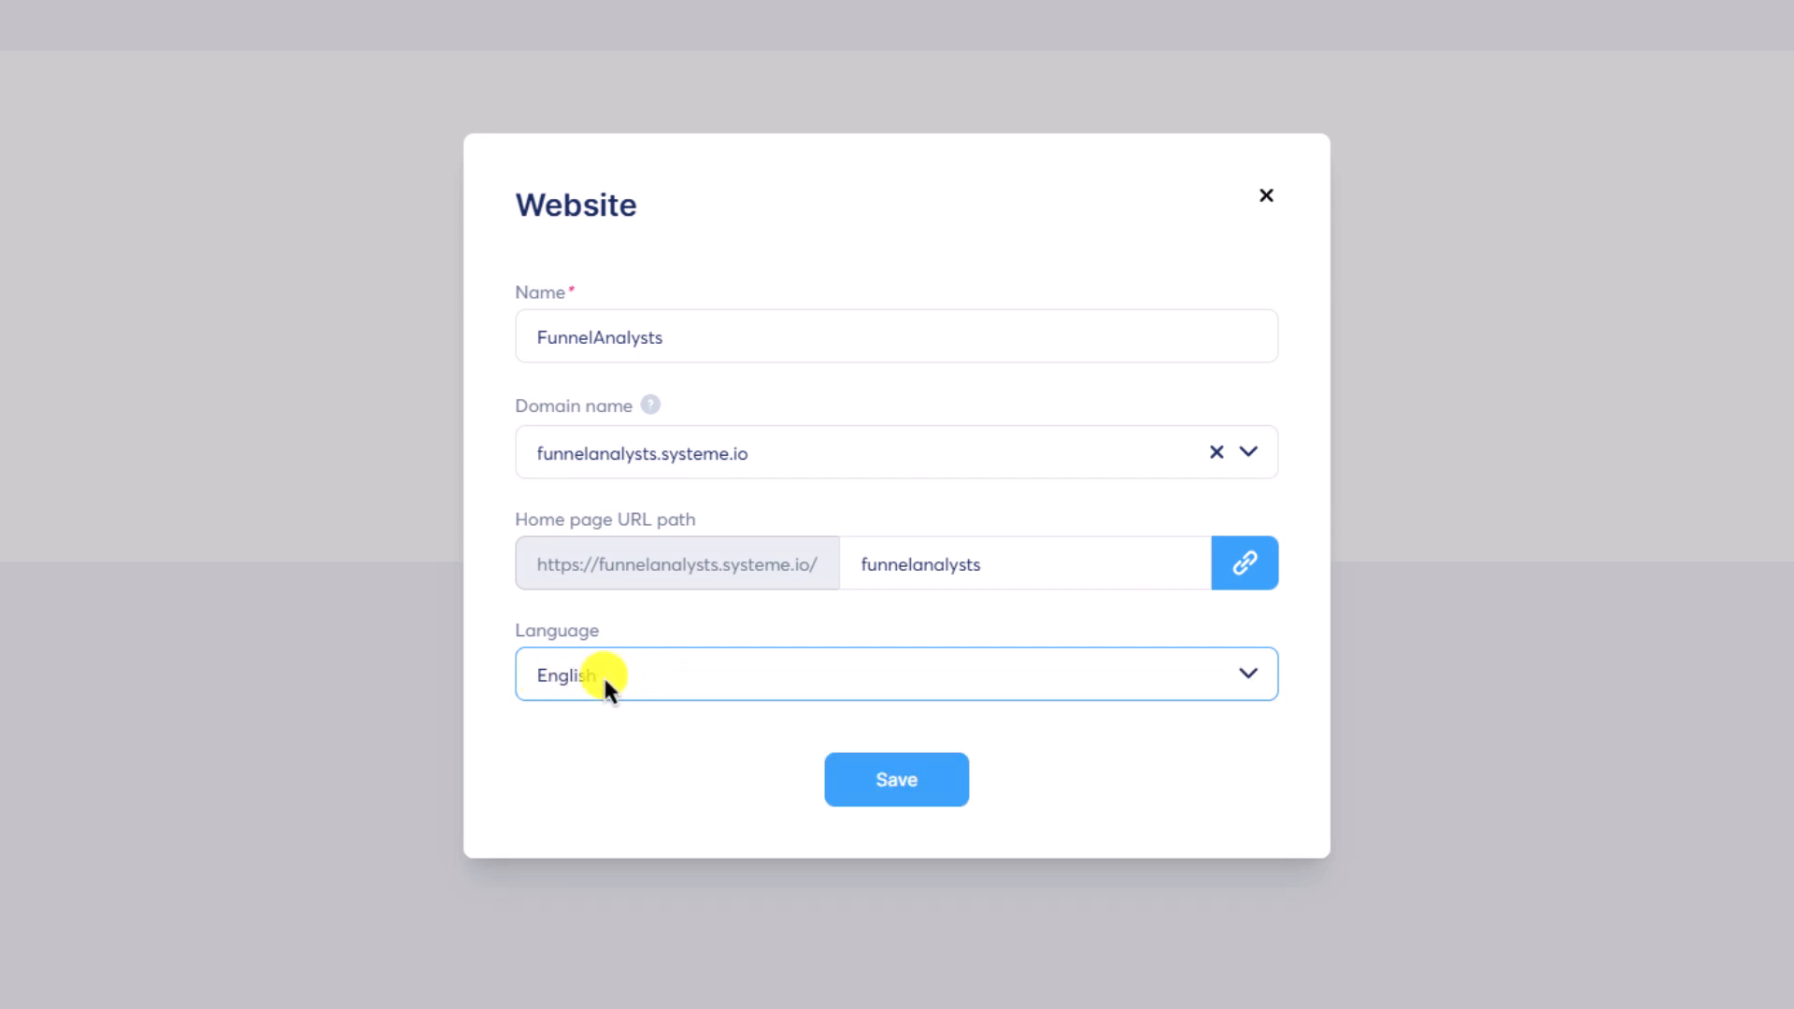
pyautogui.click(899, 789)
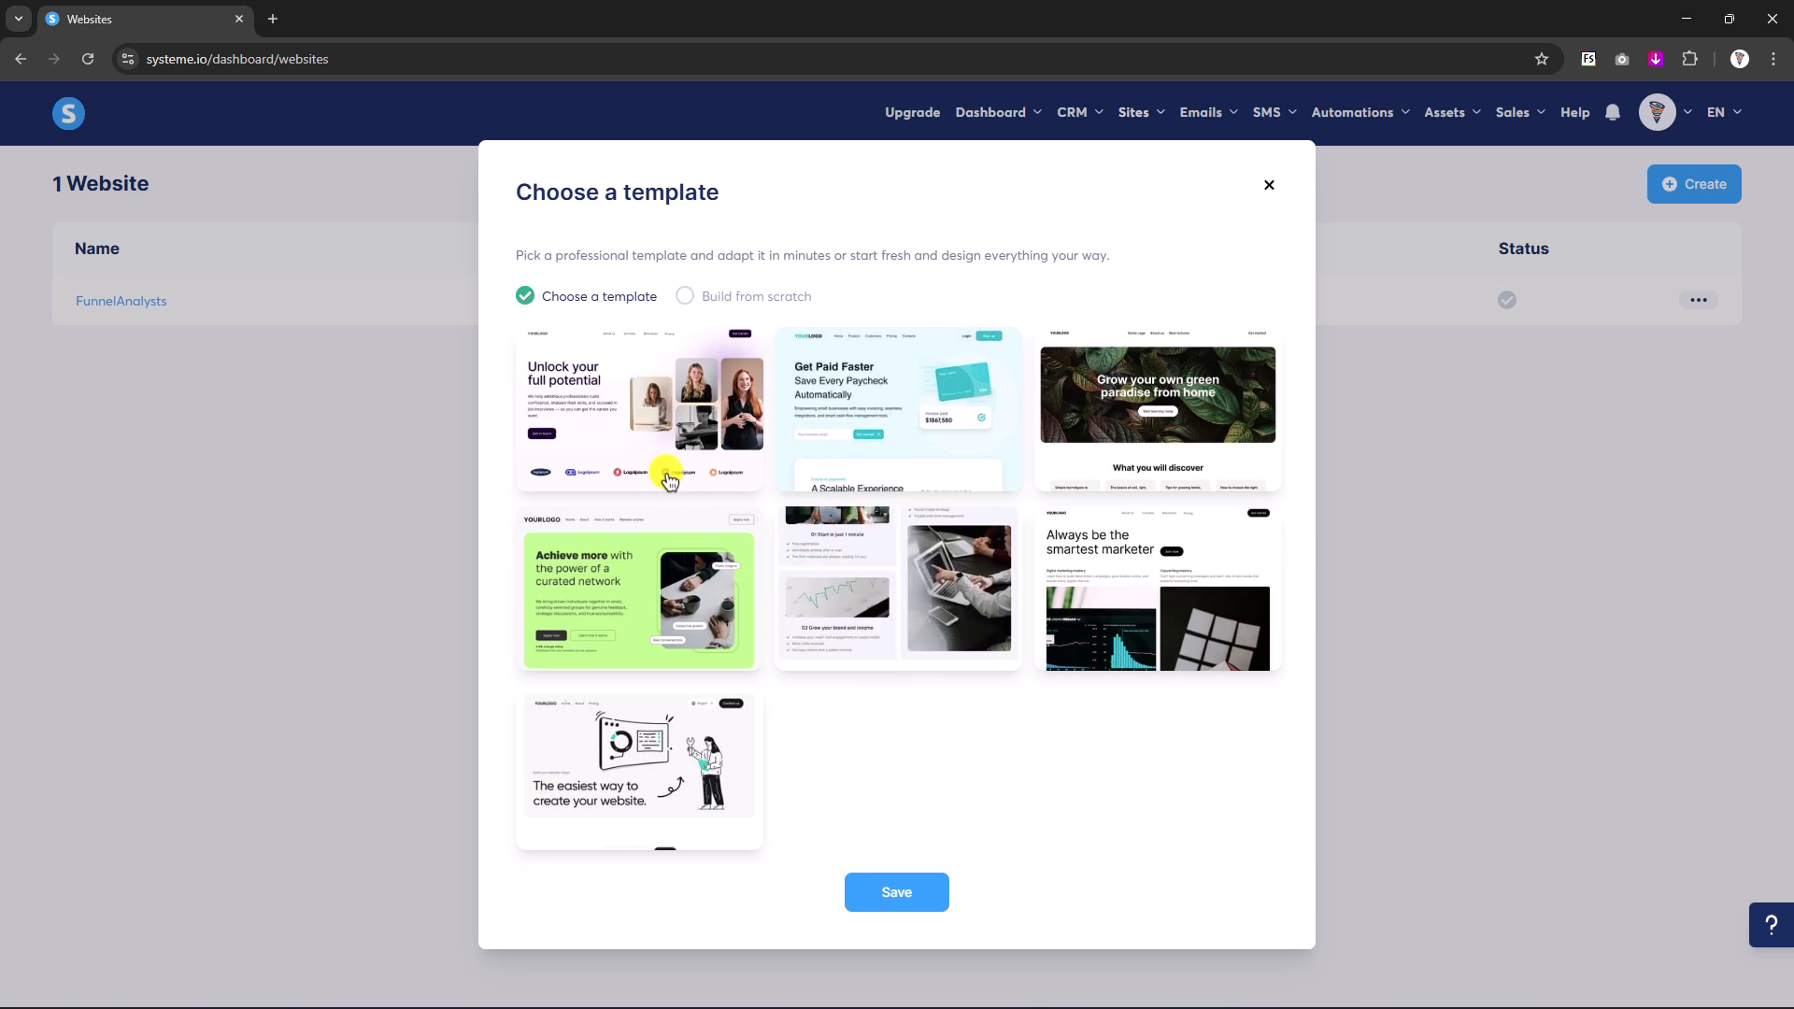
pyautogui.click(624, 413)
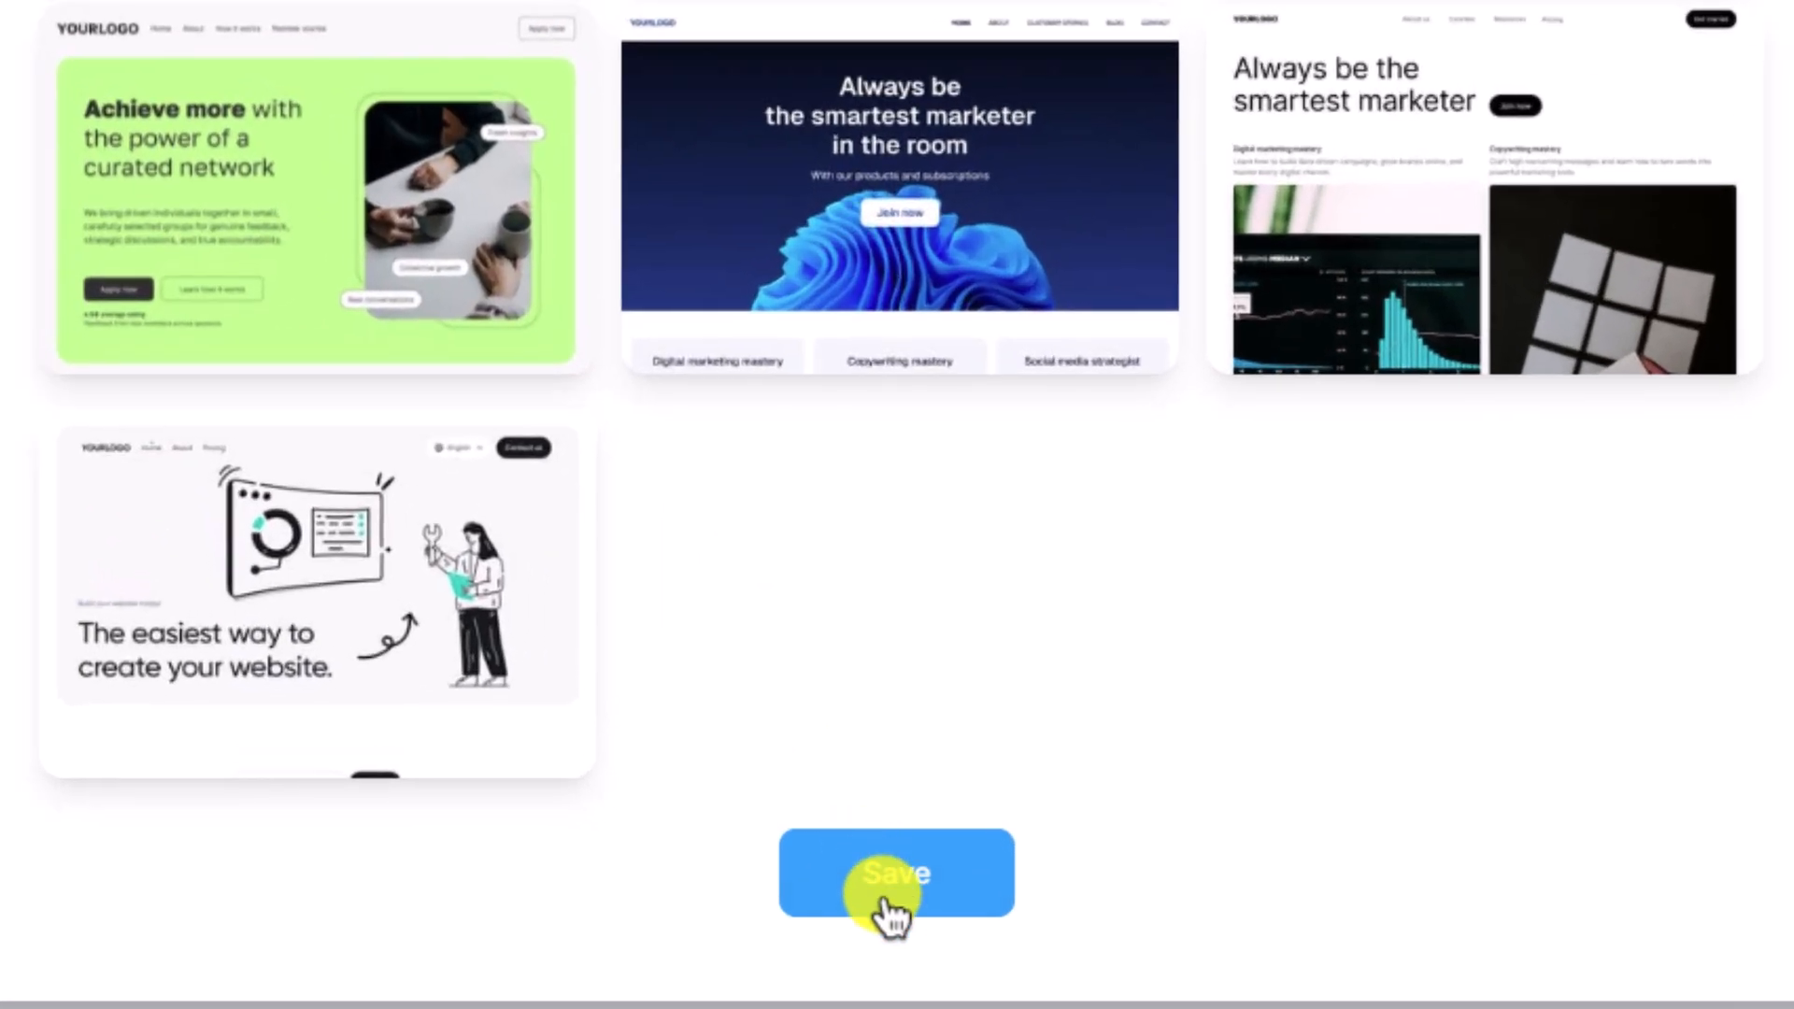
pyautogui.click(893, 892)
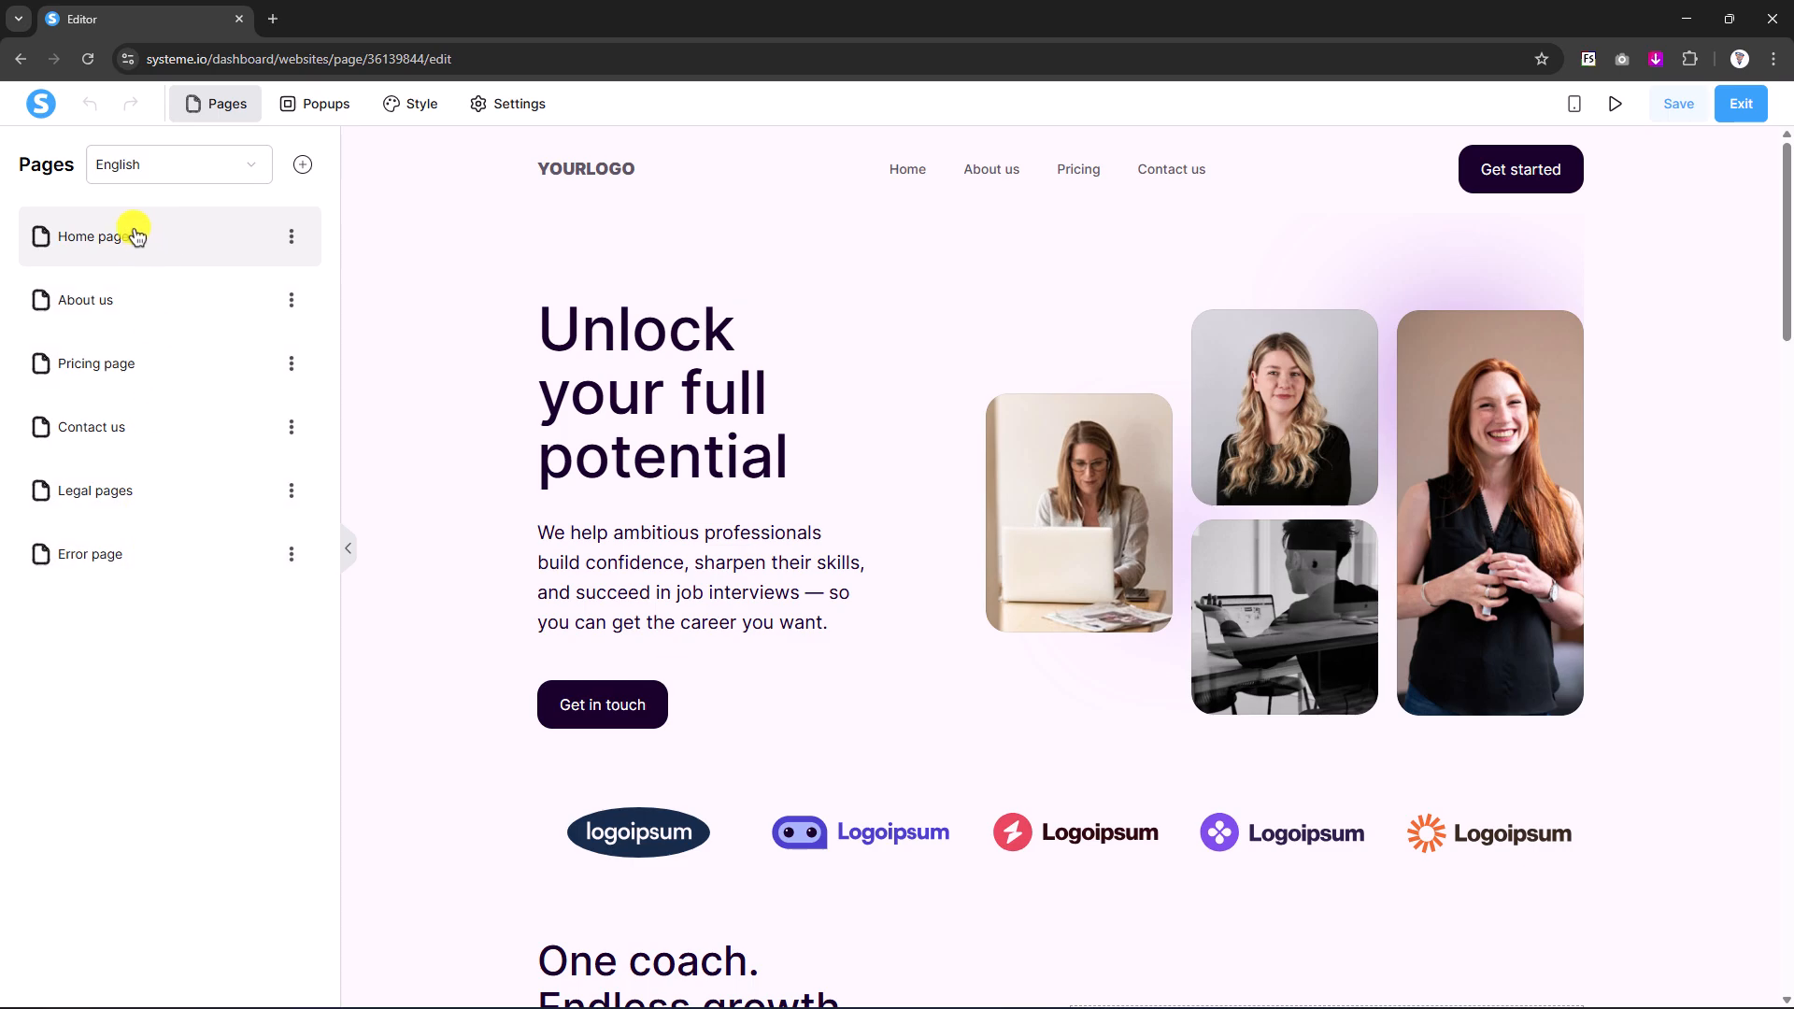
# - Examine the template's About us and Pricing pages and return to the home page
pyautogui.click(126, 311)
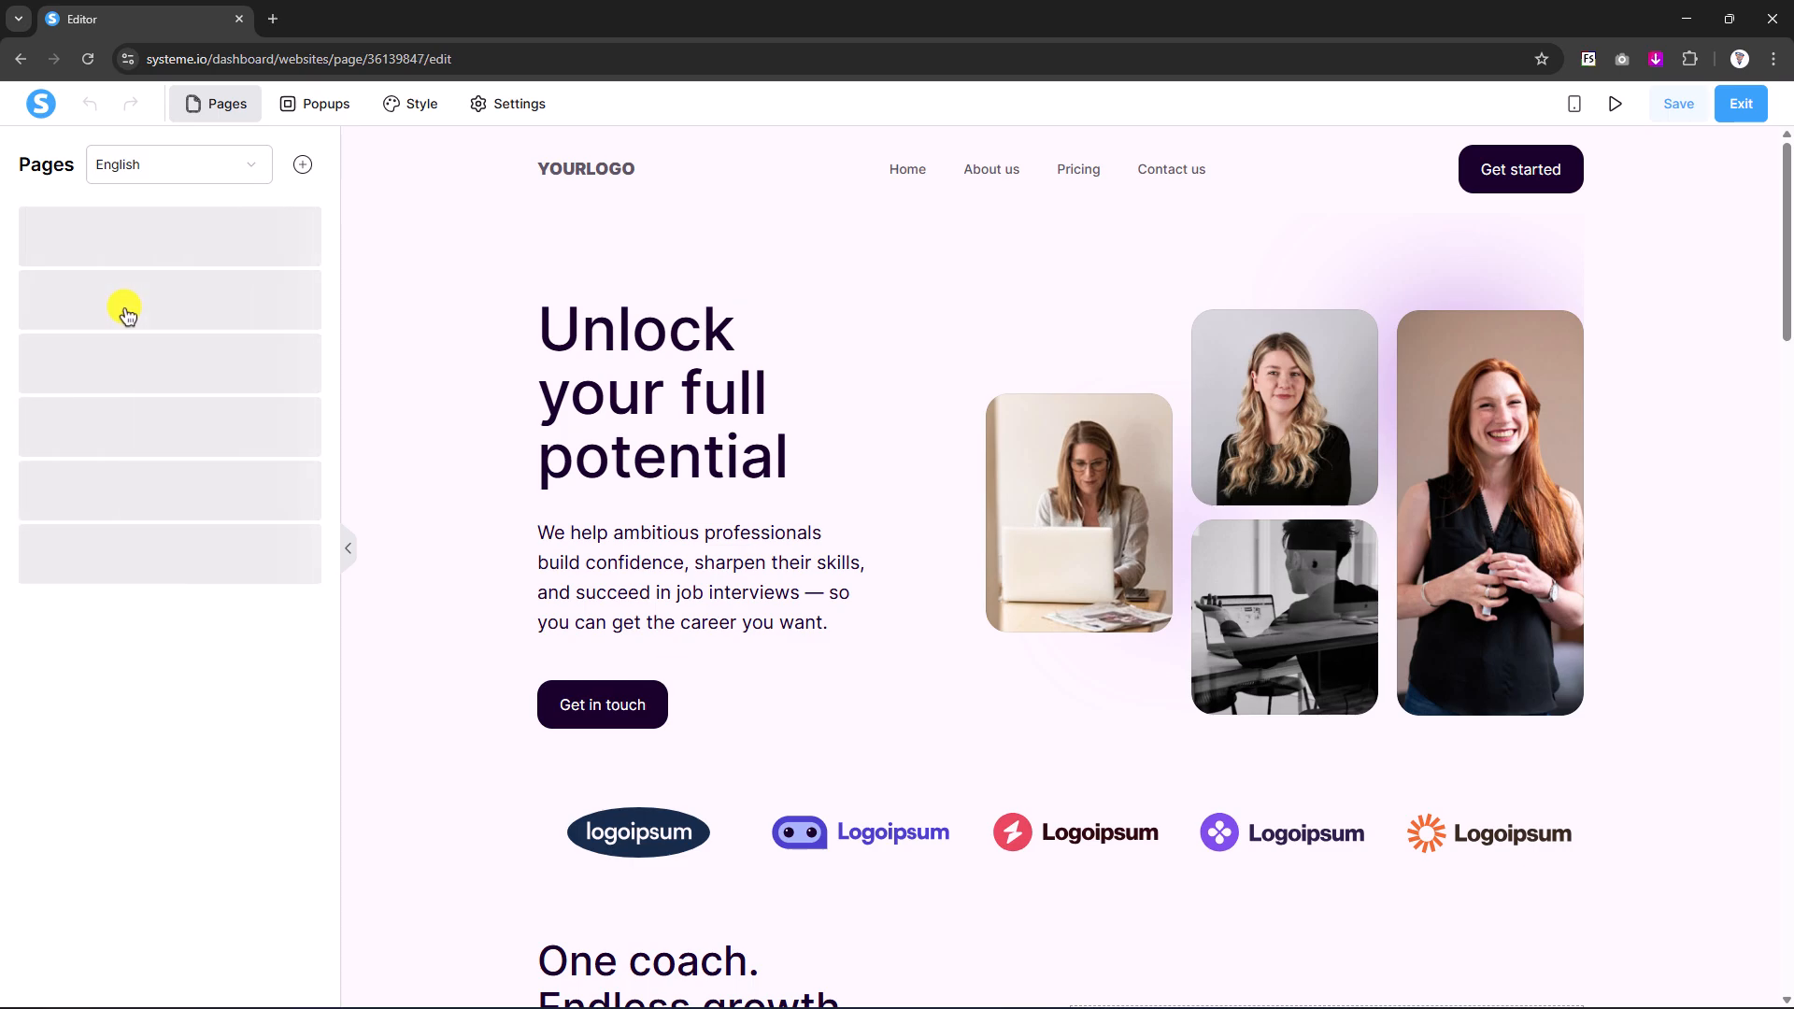
pyautogui.scroll(-12, 747, 479)
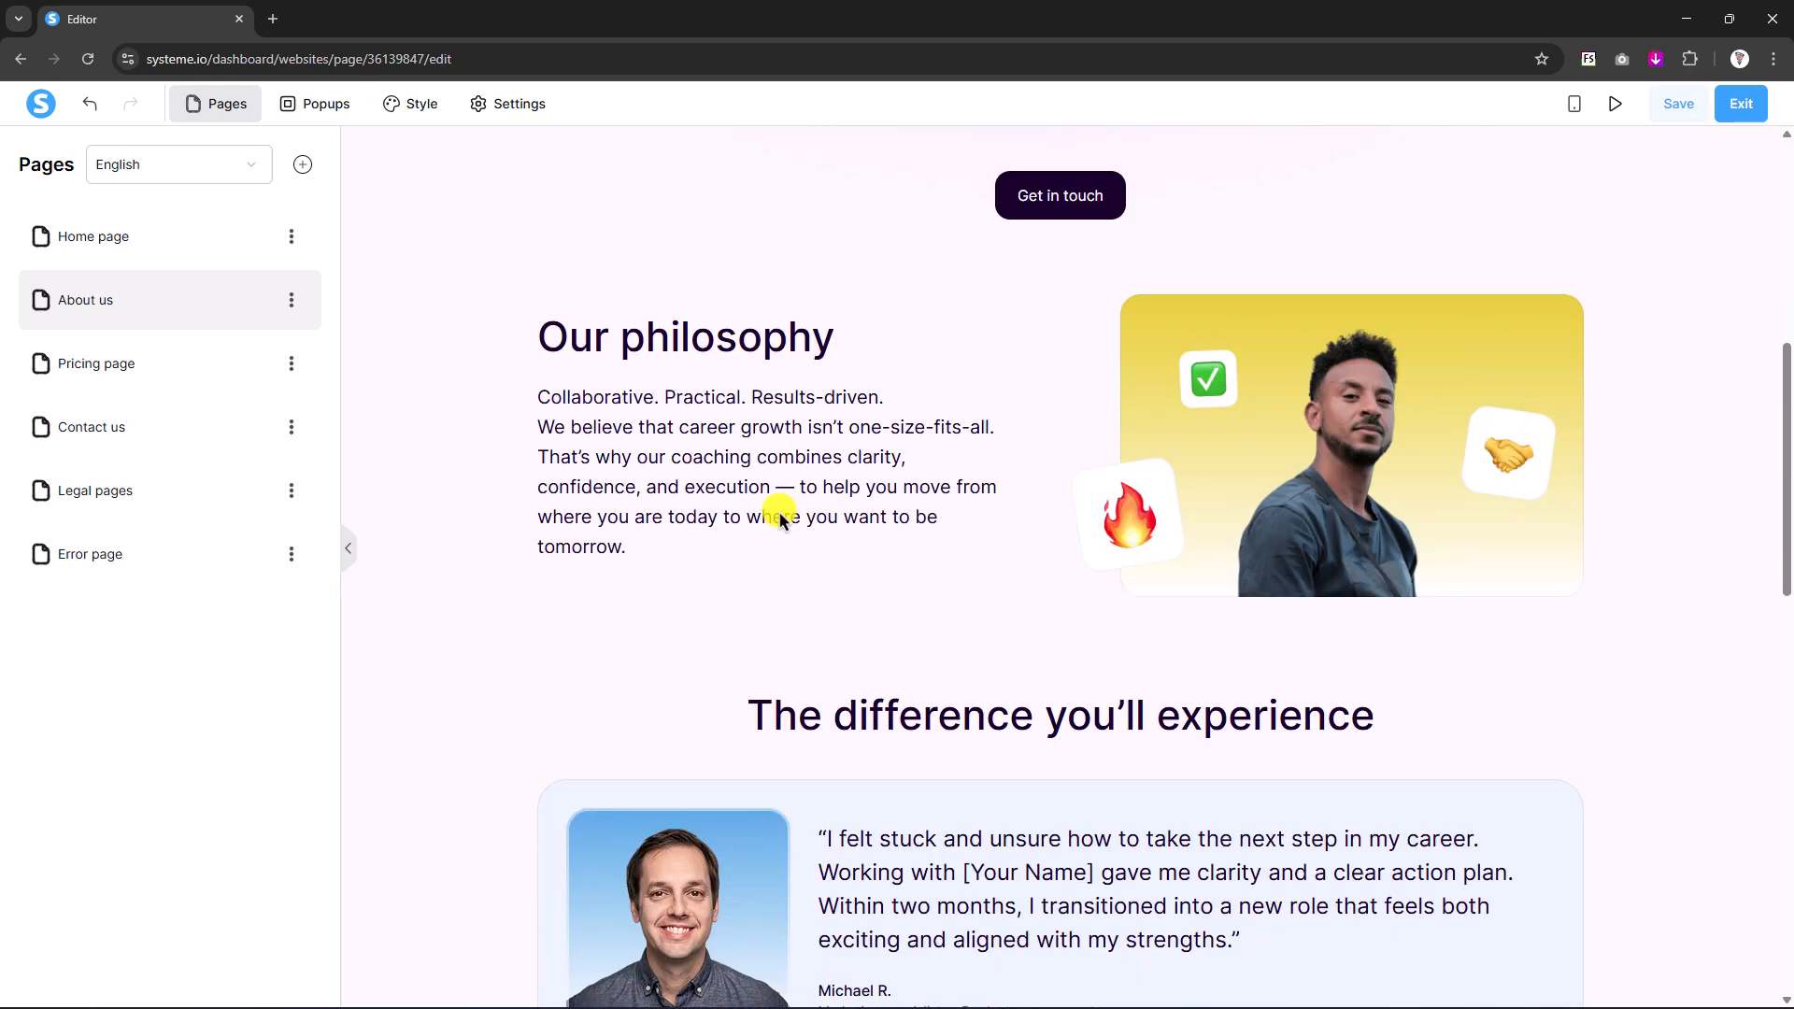
pyautogui.scroll(5, 781, 504)
pyautogui.scroll(-7, 781, 514)
pyautogui.scroll(-5, 780, 512)
pyautogui.scroll(15, 780, 512)
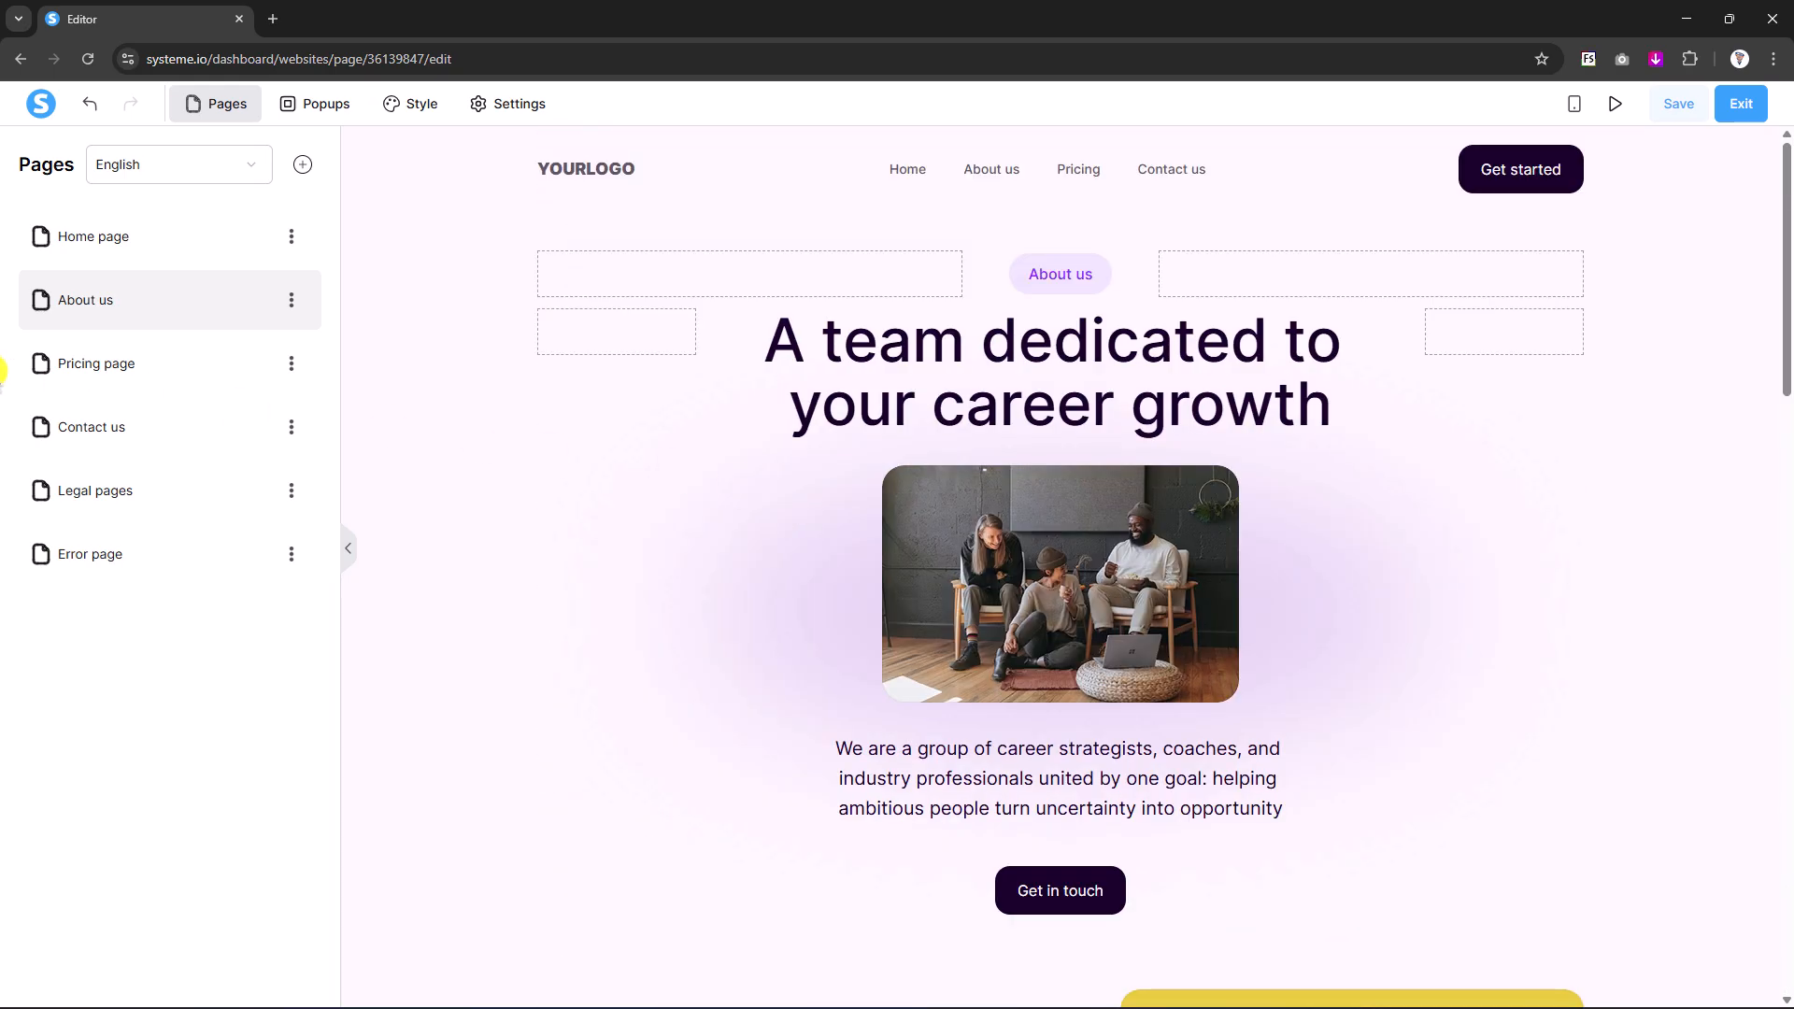
pyautogui.click(153, 372)
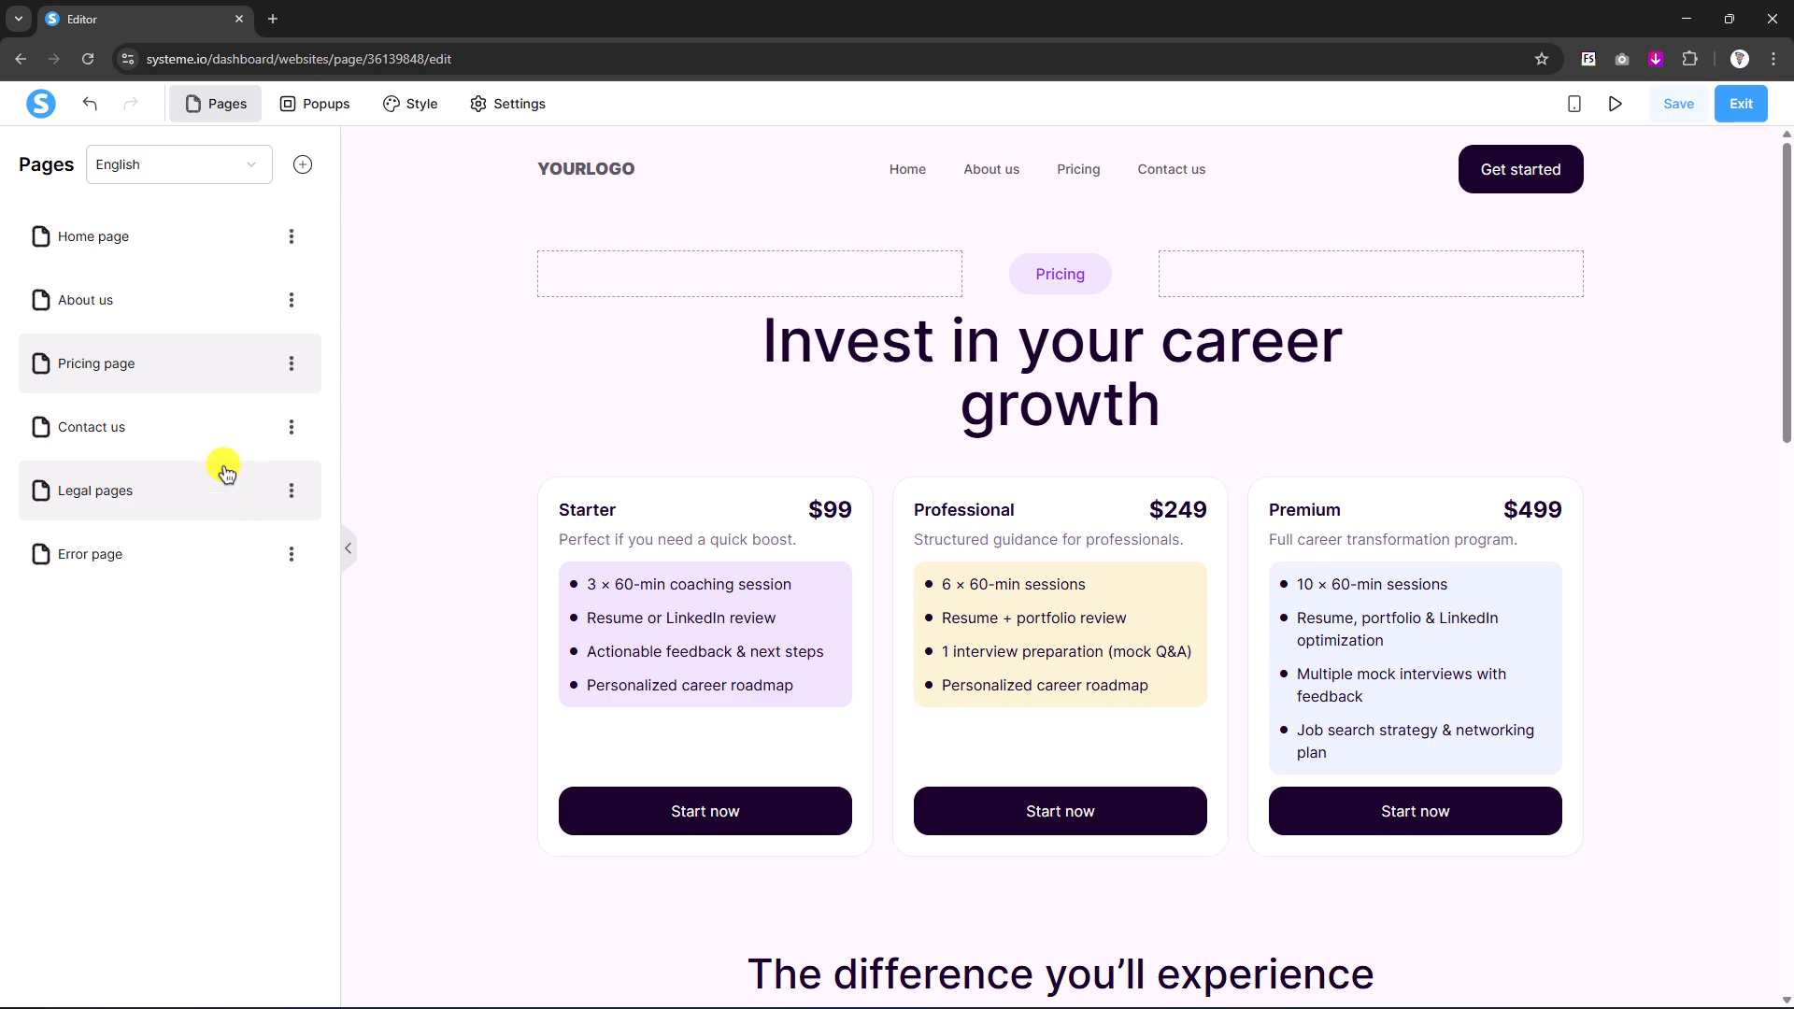
pyautogui.click(145, 249)
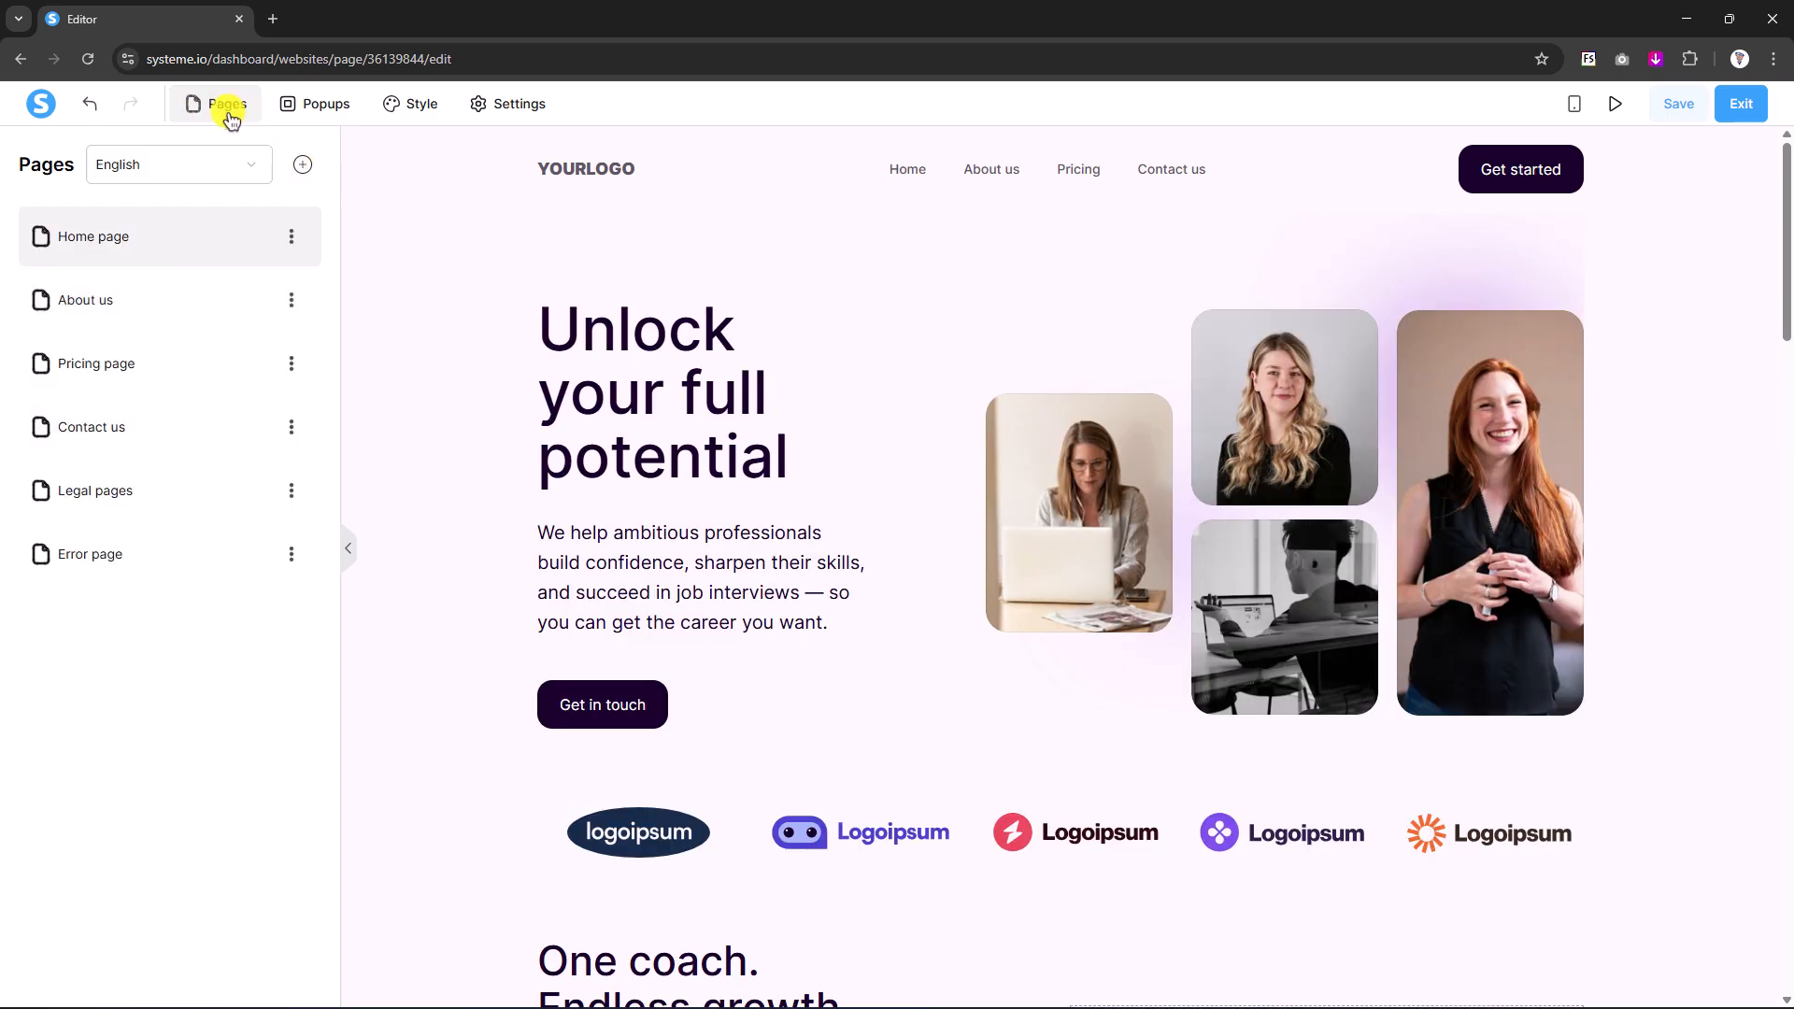
# - Add a page pop-up to the home page and delete it again
pyautogui.click(324, 112)
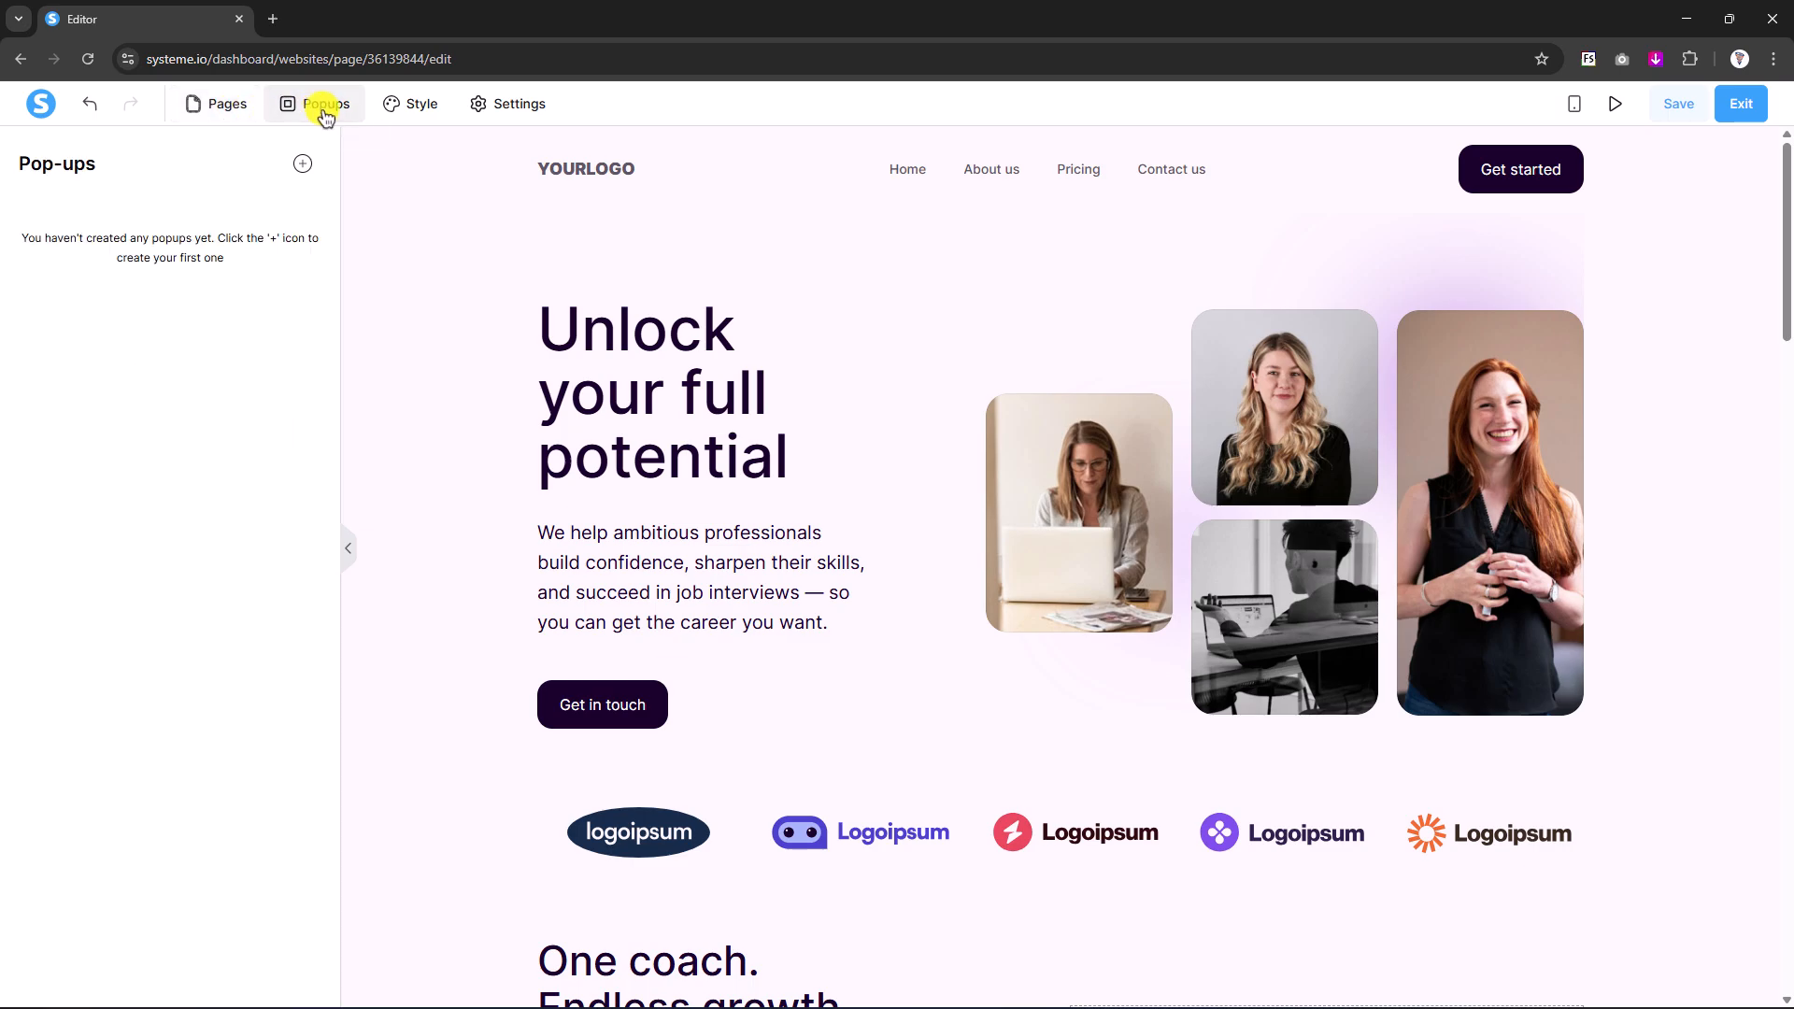
pyautogui.click(301, 164)
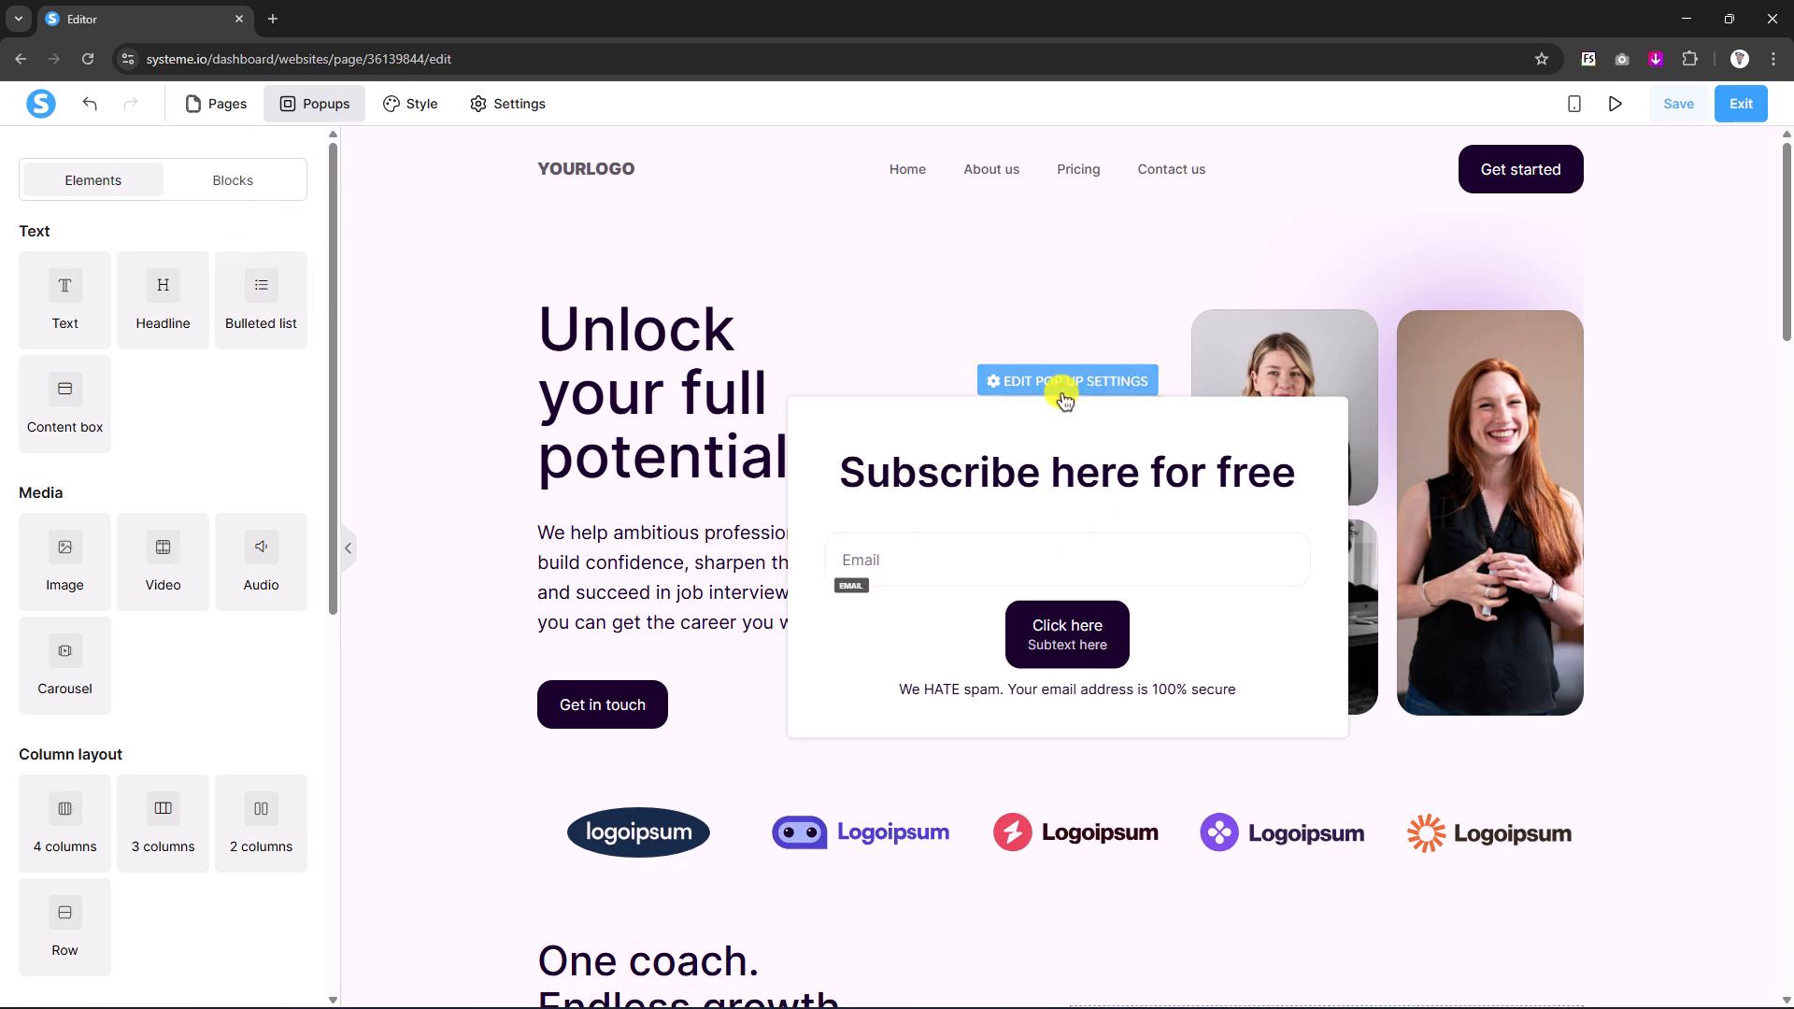
pyautogui.click(292, 104)
pyautogui.click(292, 105)
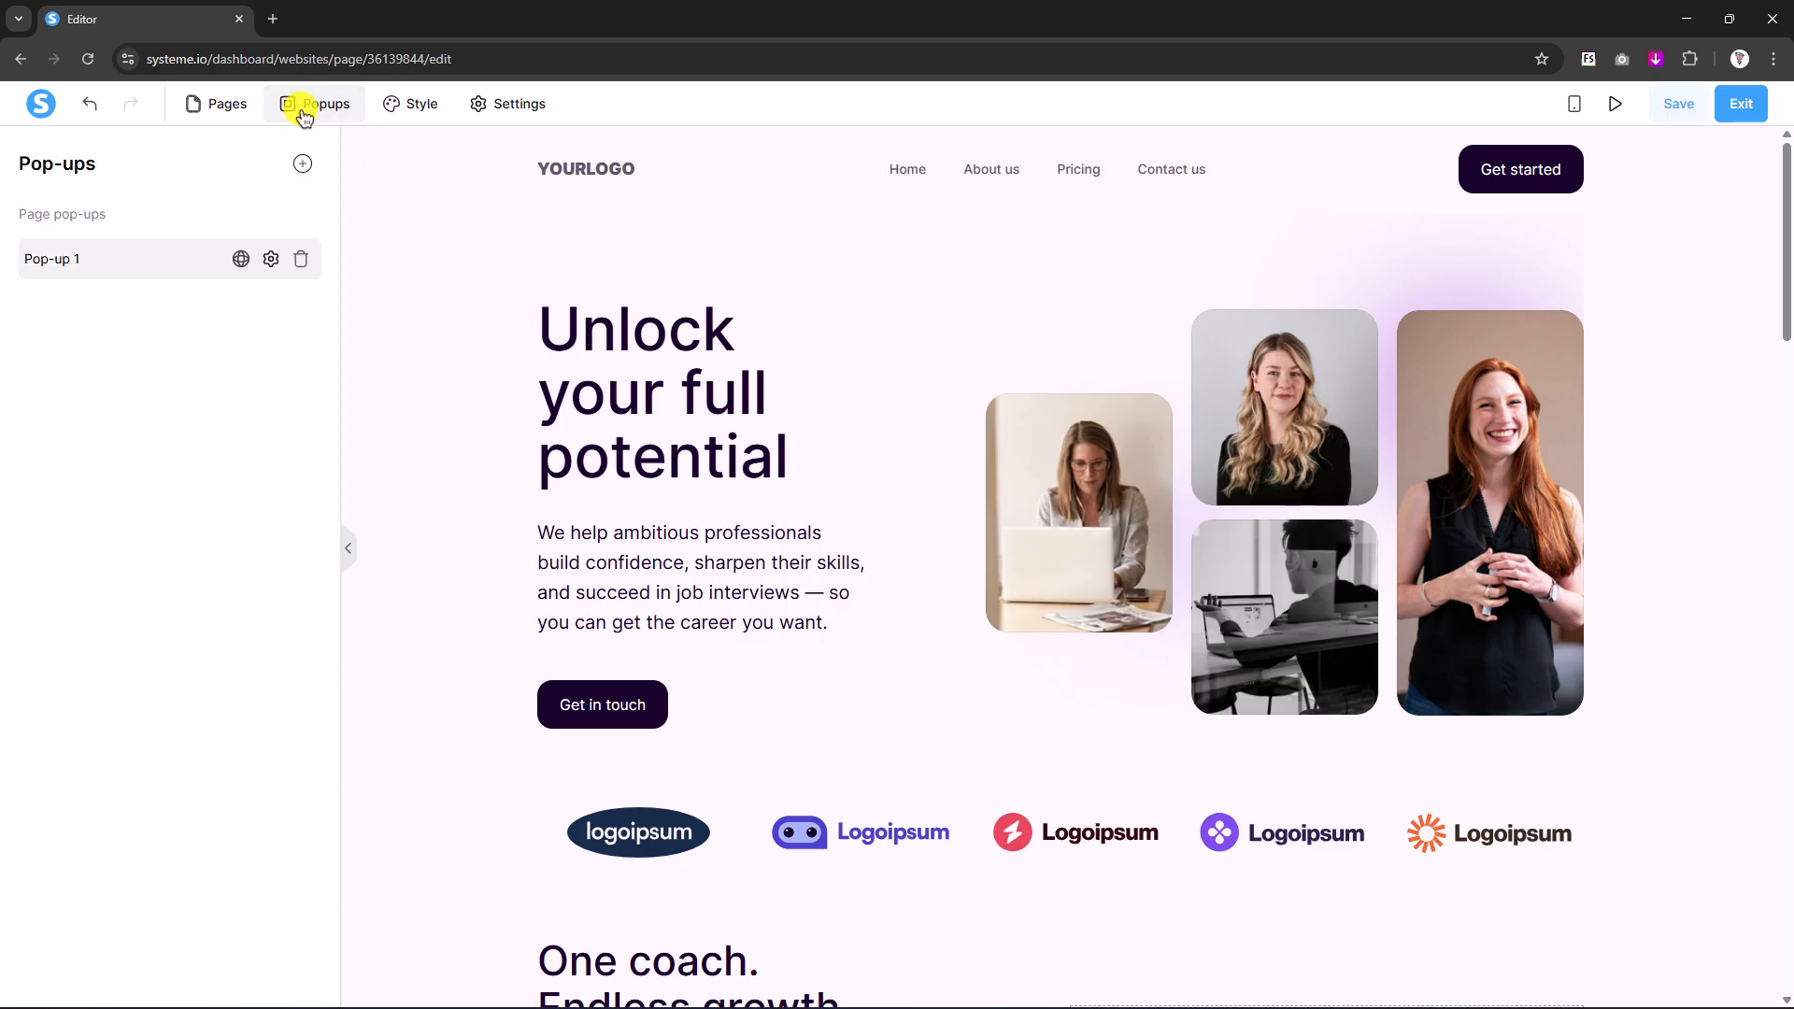
pyautogui.click(301, 262)
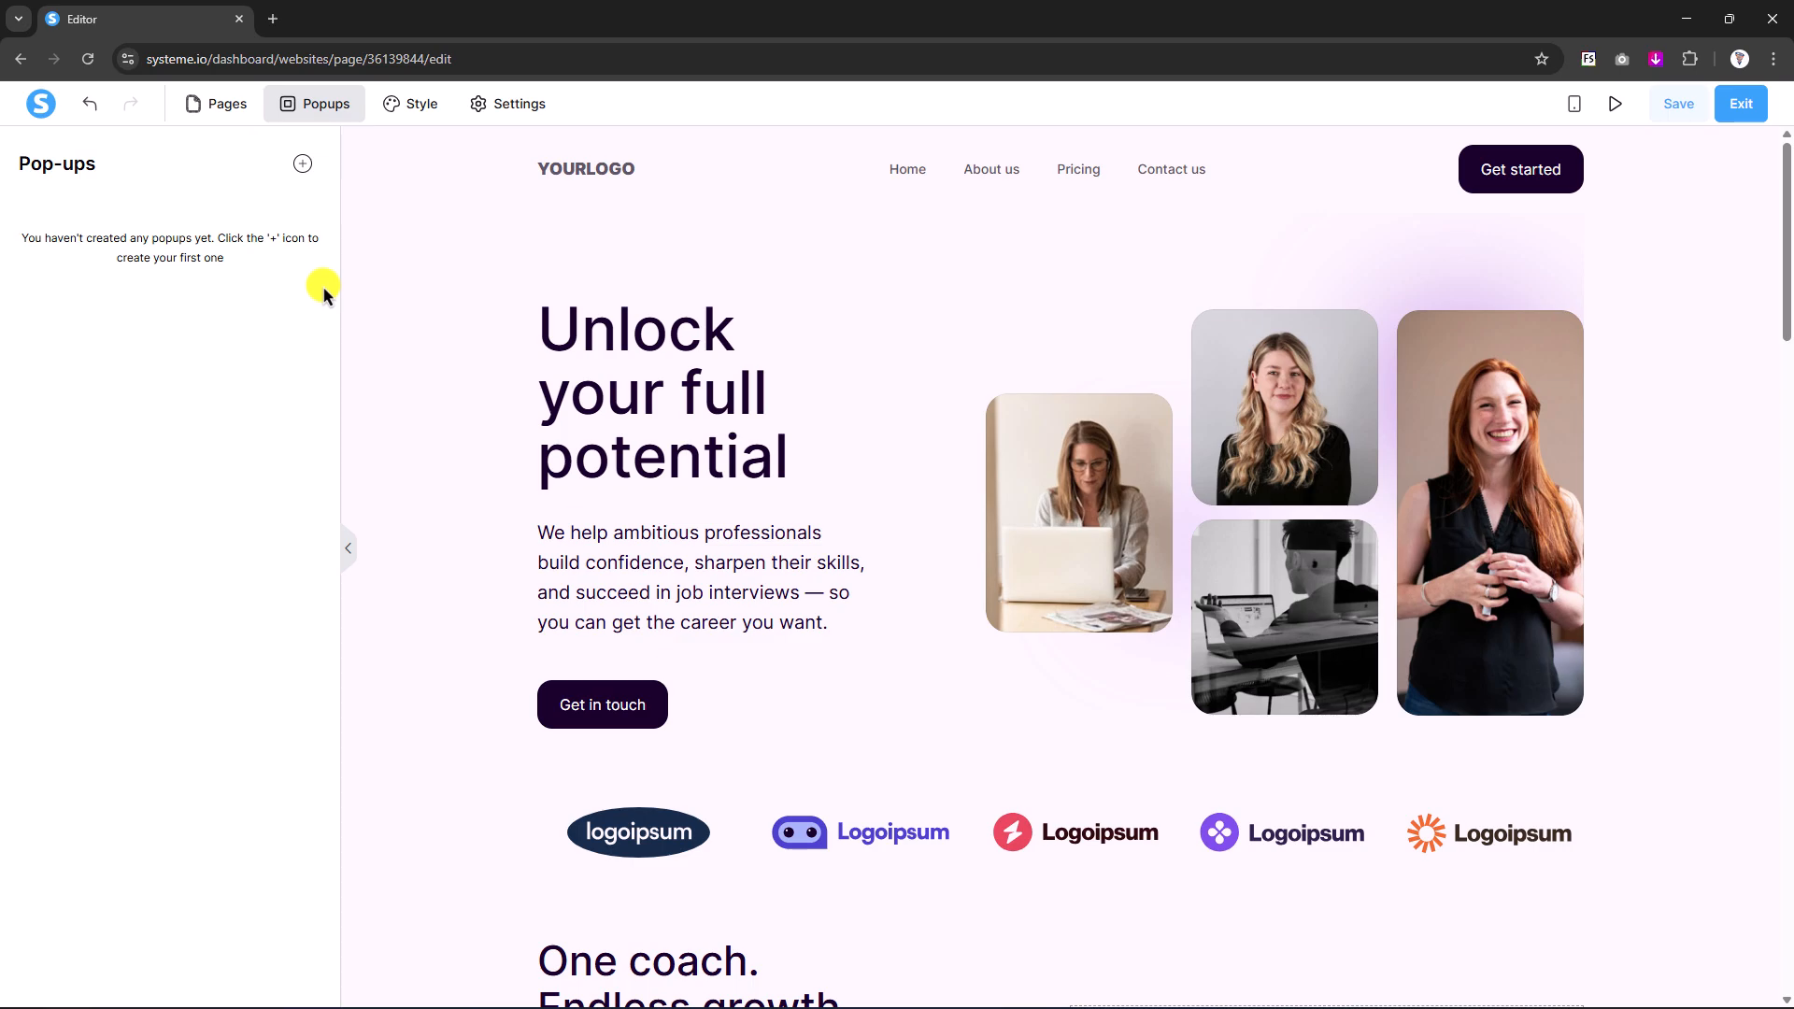
# - Compare the M, L, XL, S and XS content widths in the site's layout style and set the width to M
pyautogui.click(408, 109)
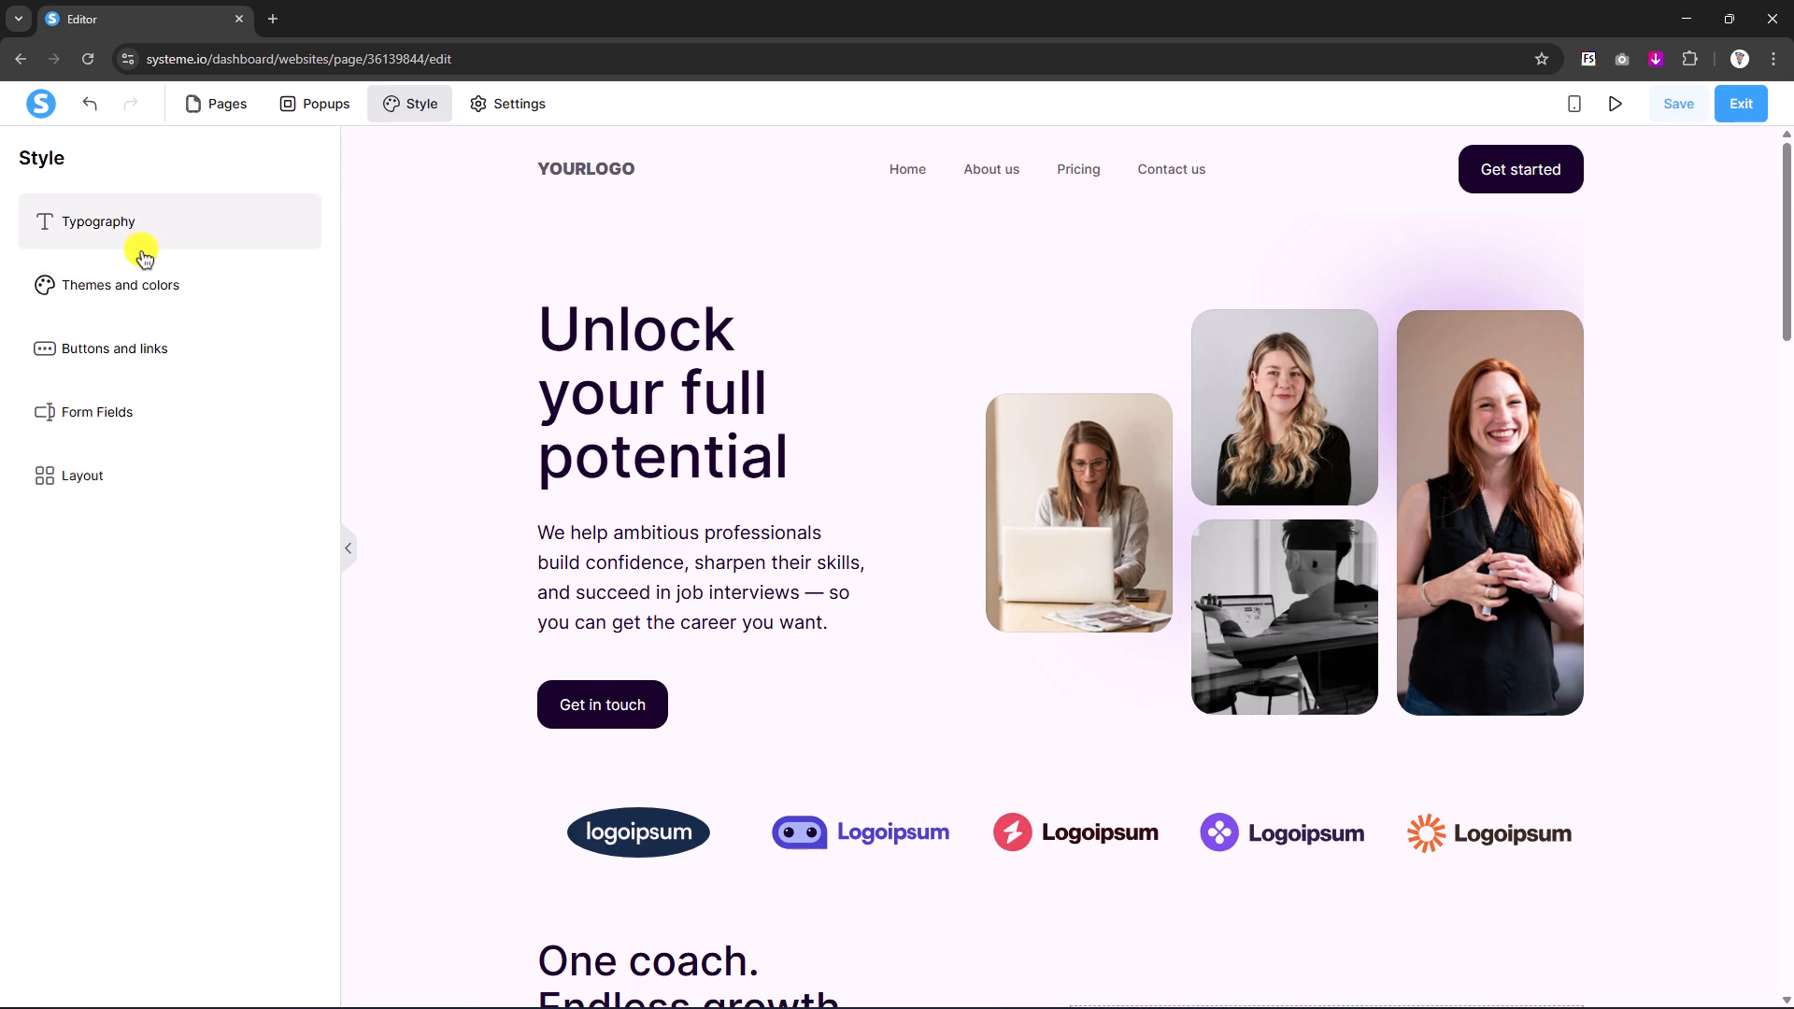
pyautogui.click(139, 484)
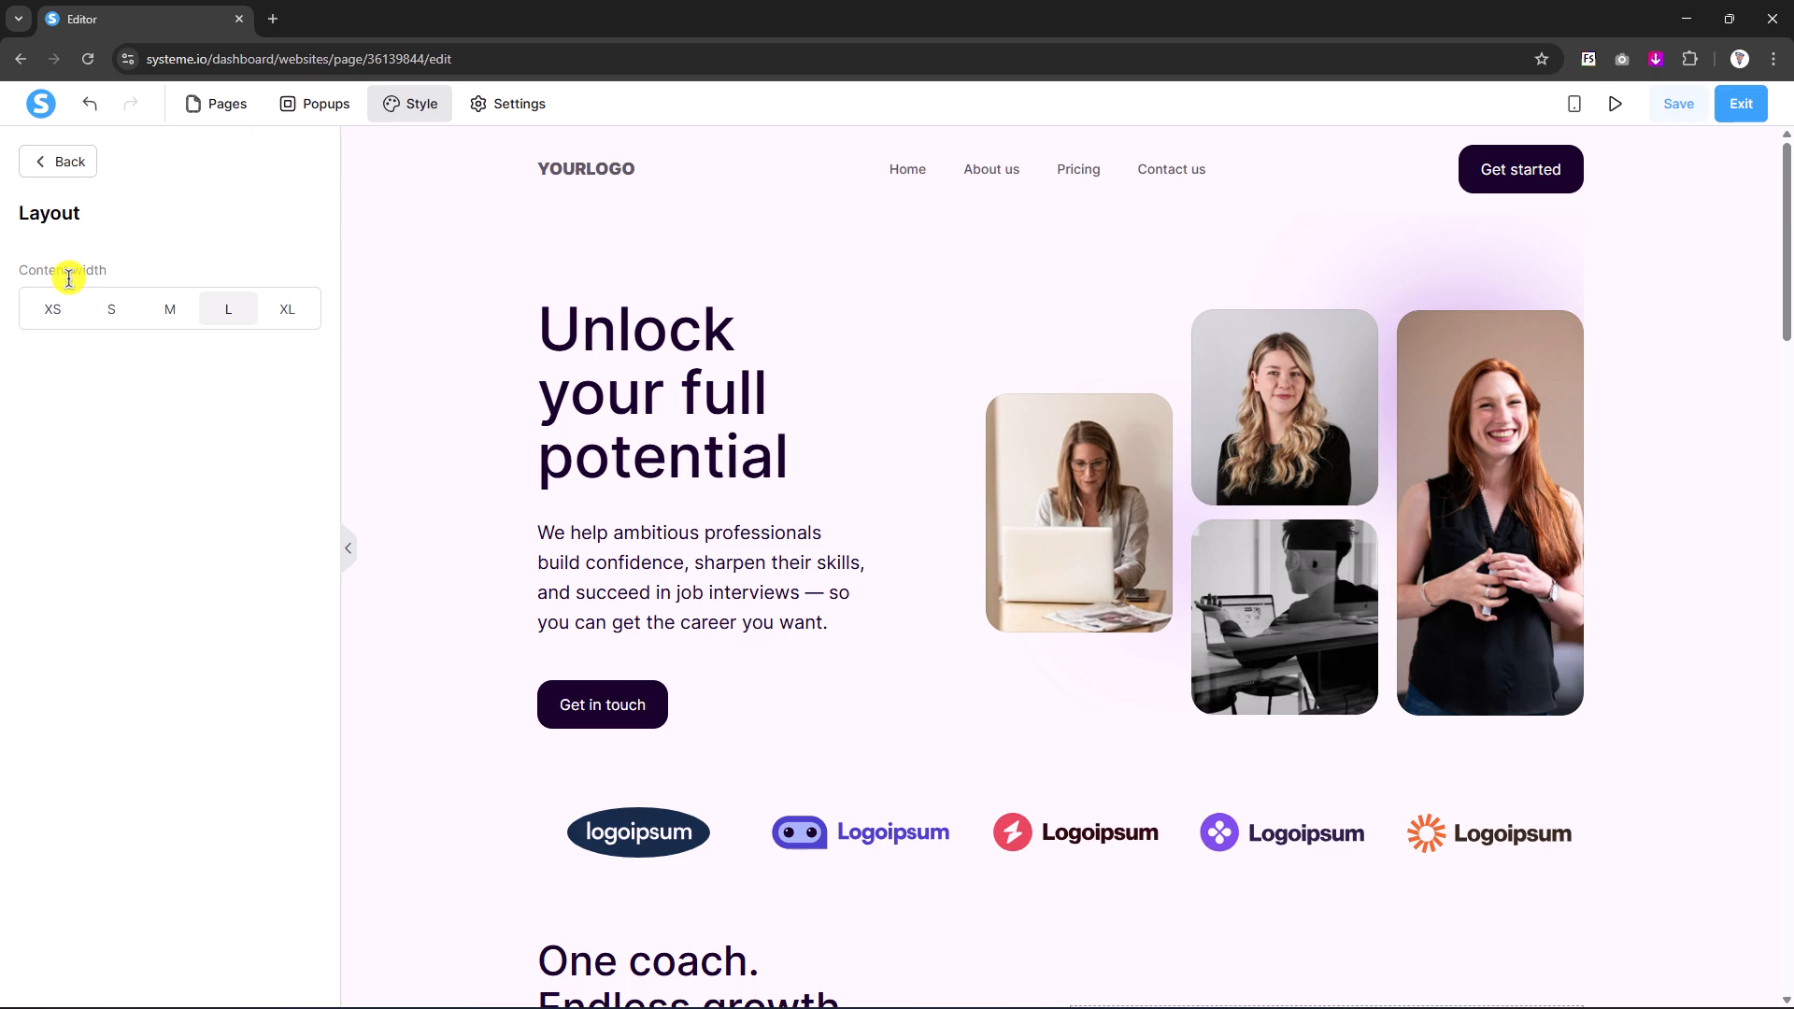
pyautogui.click(167, 313)
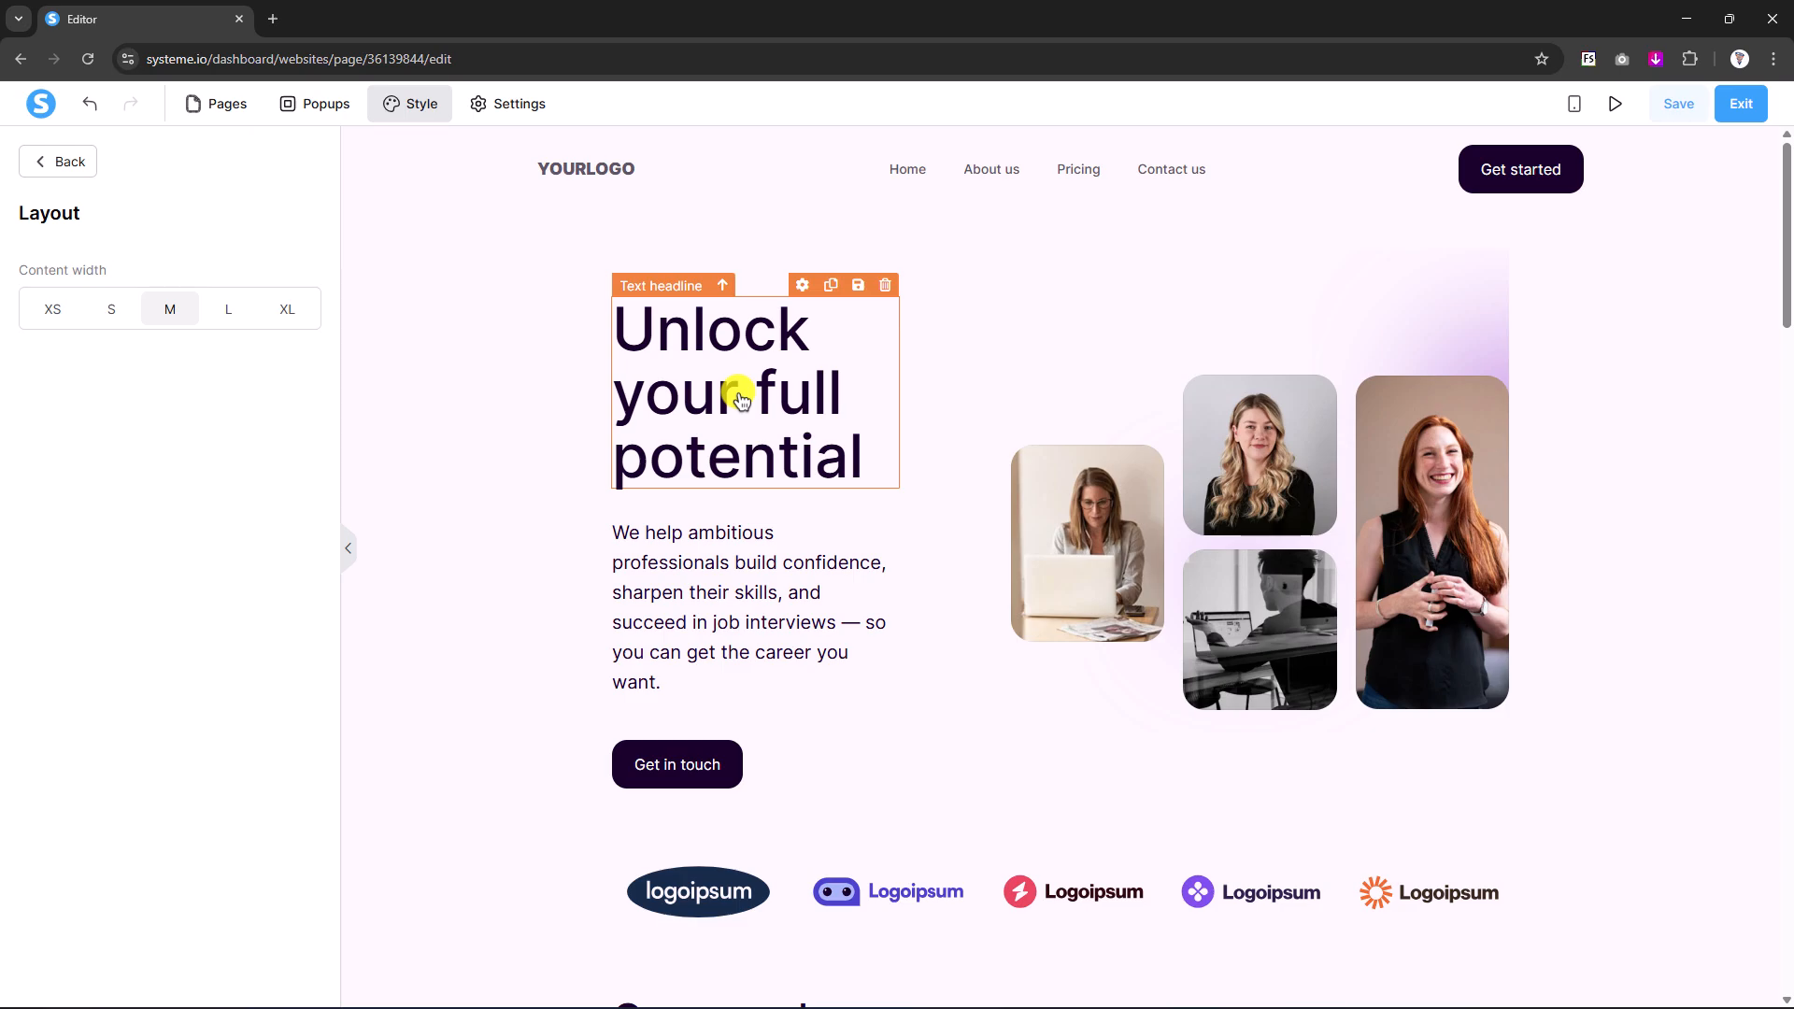
pyautogui.click(230, 318)
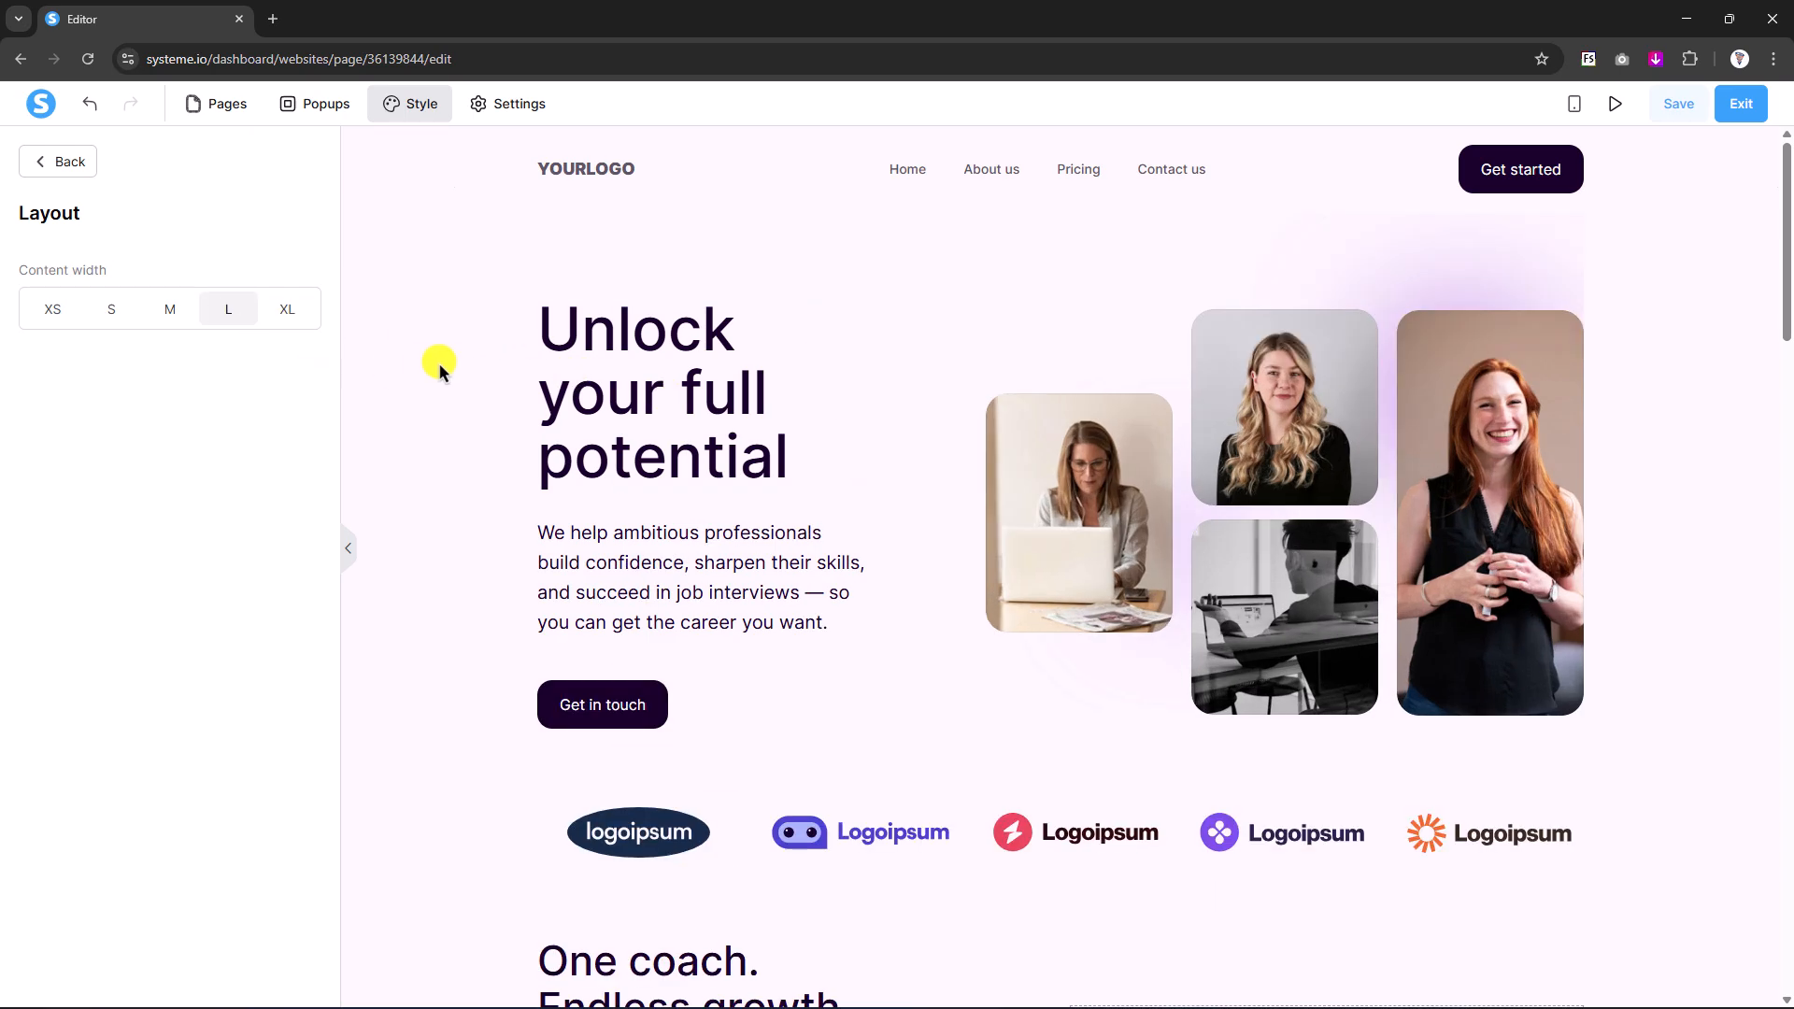
pyautogui.click(290, 314)
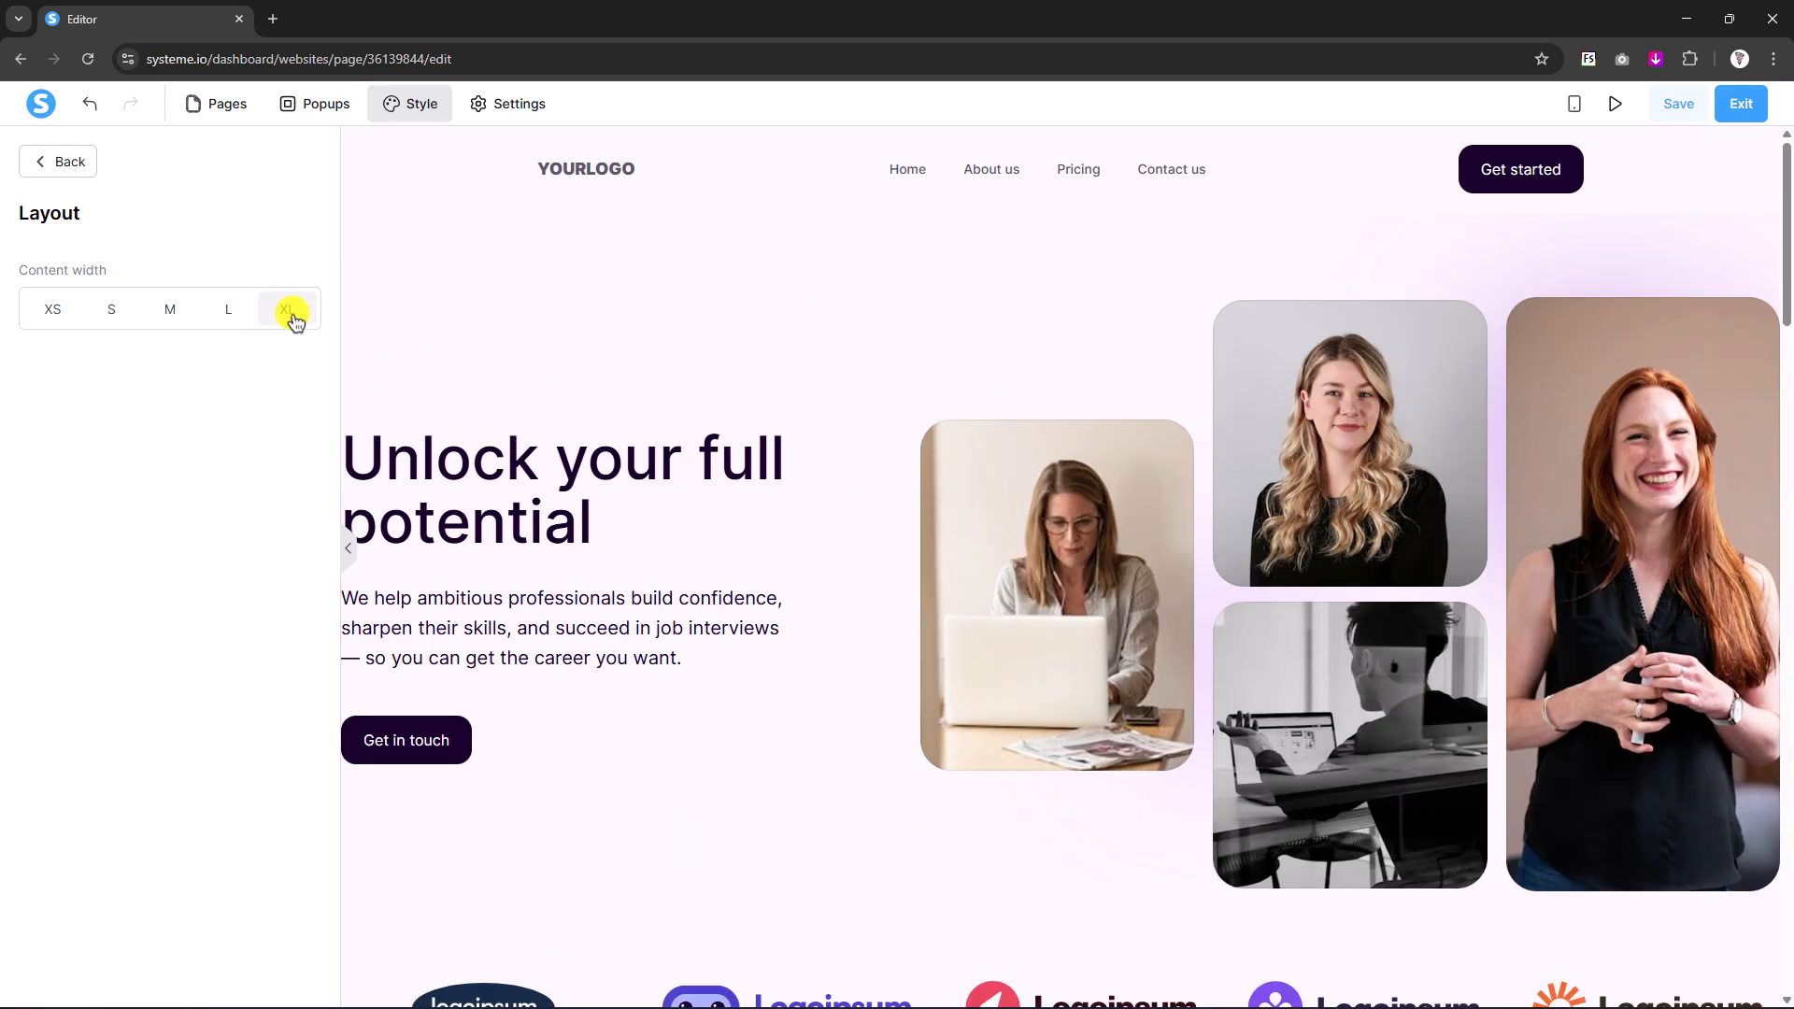
pyautogui.click(111, 314)
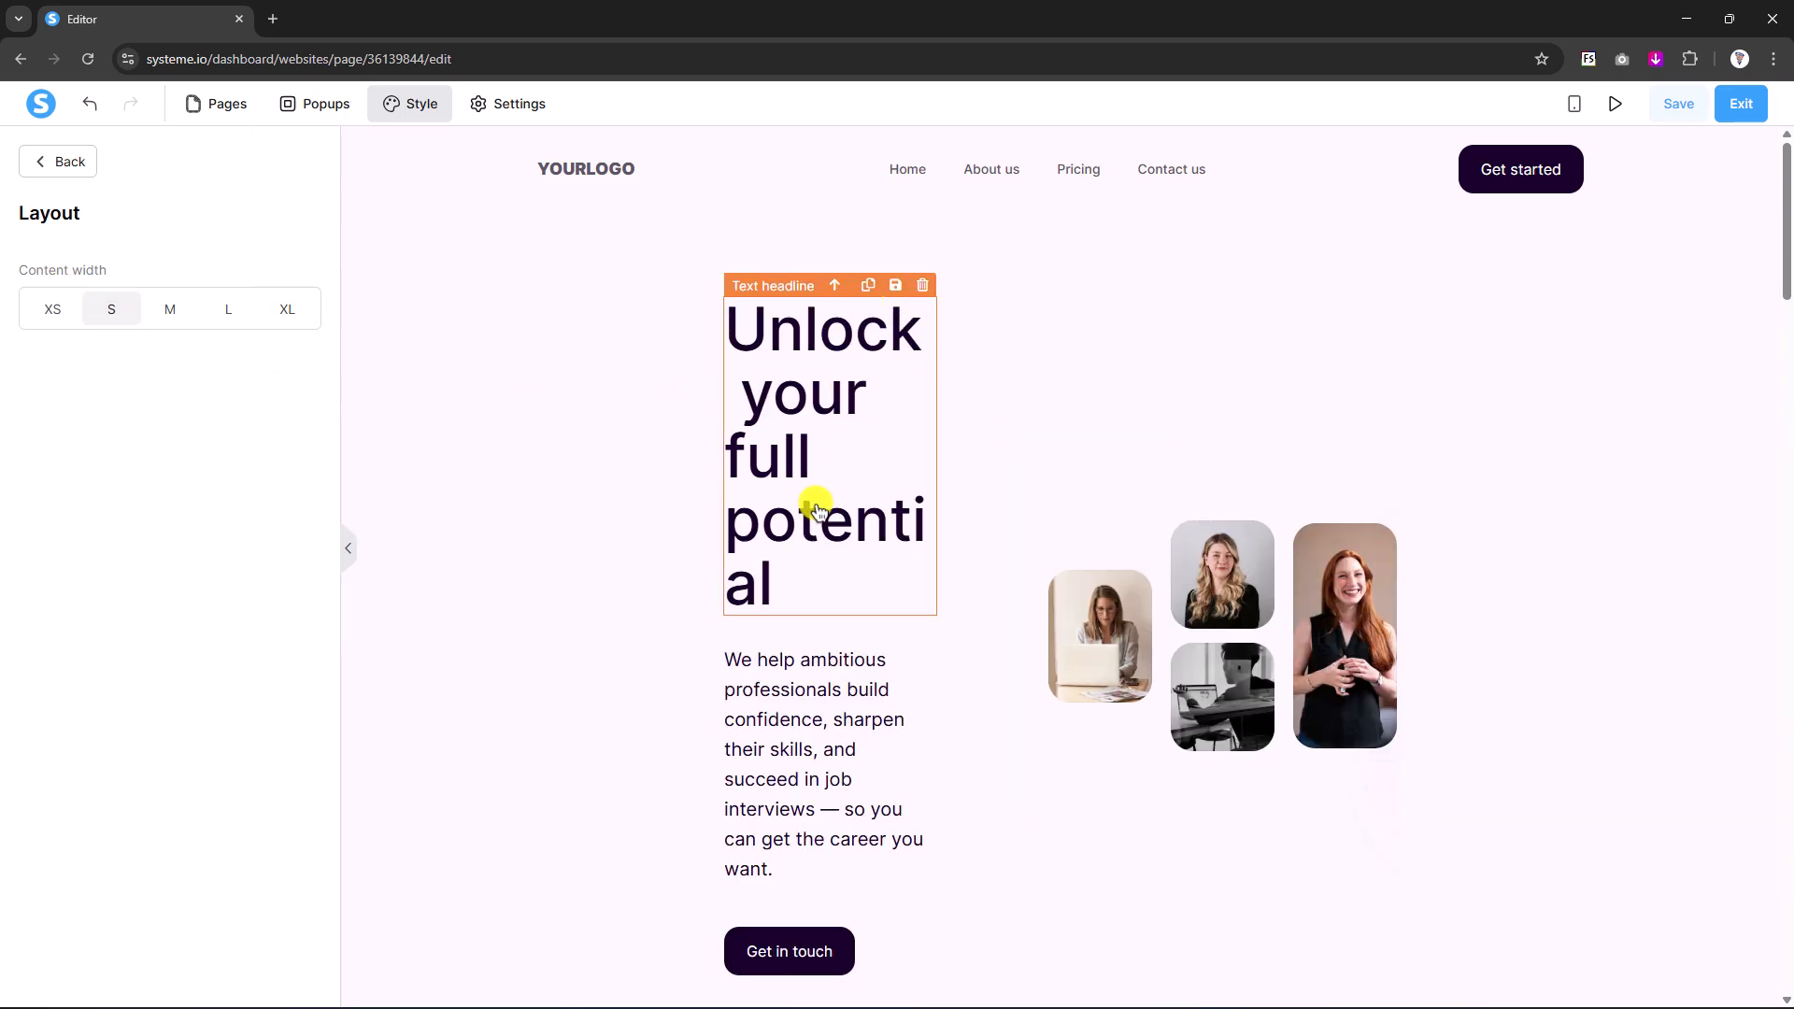
pyautogui.click(64, 311)
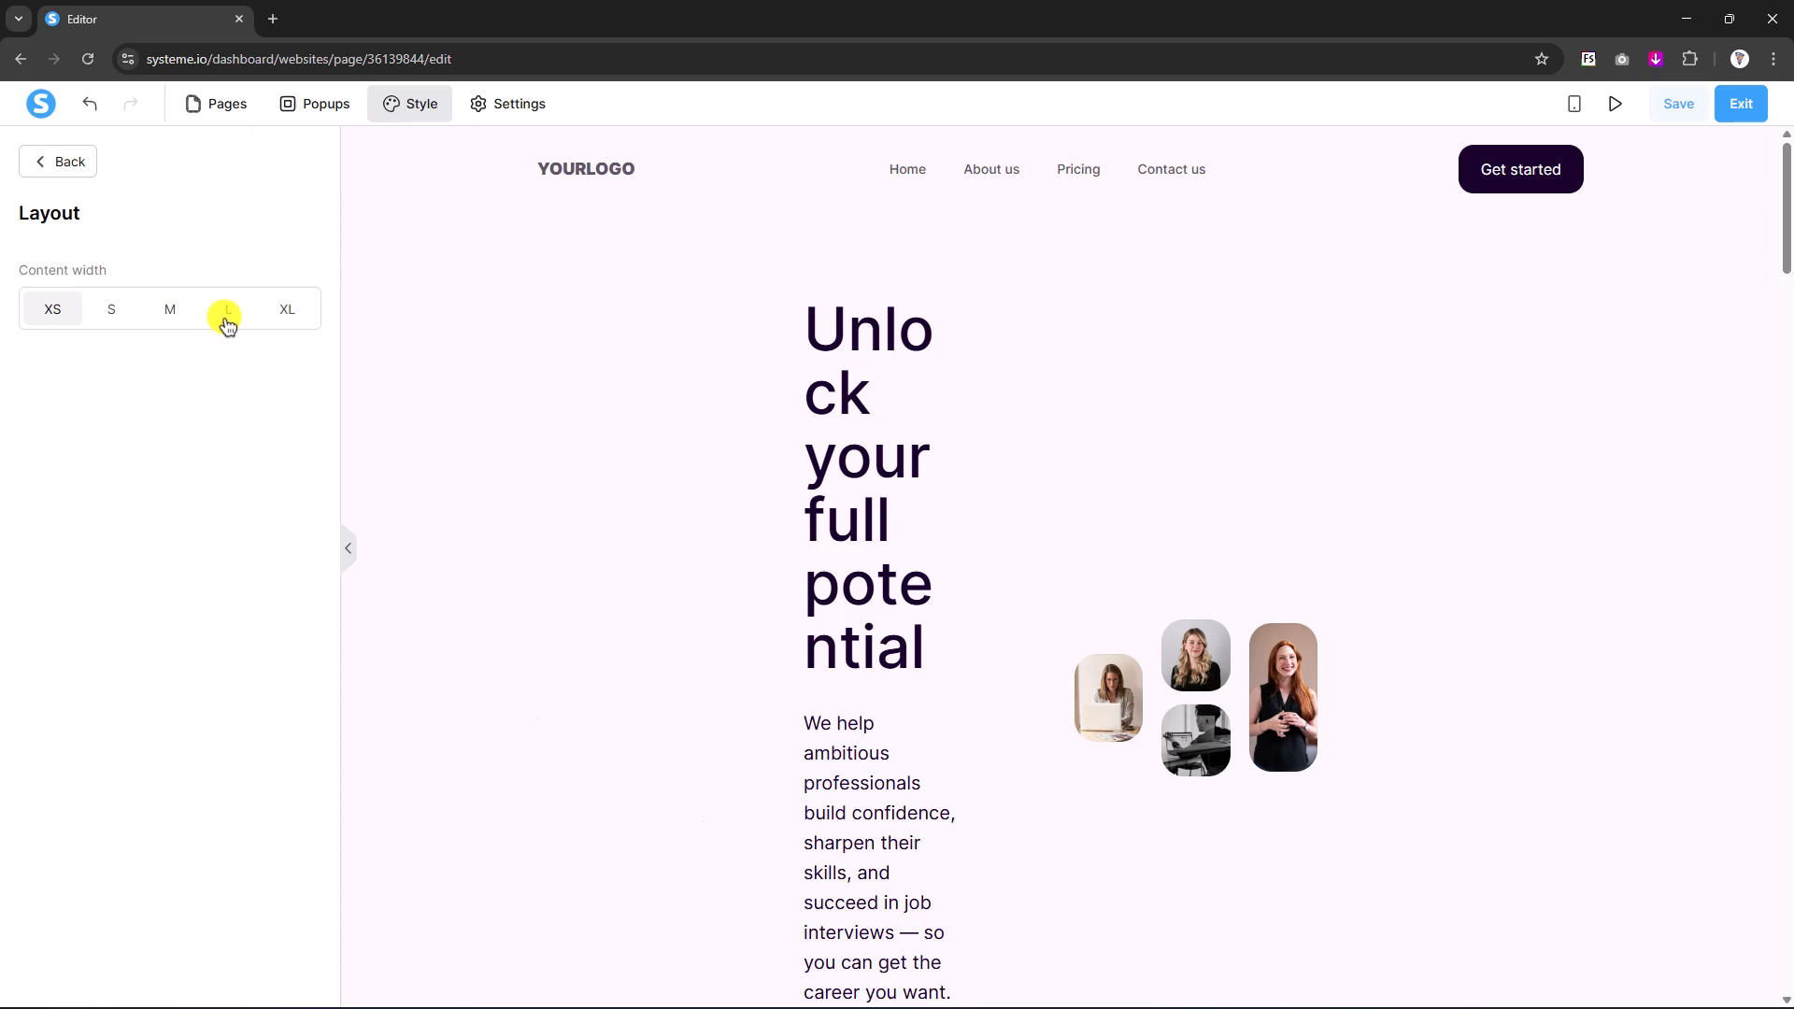
pyautogui.click(227, 318)
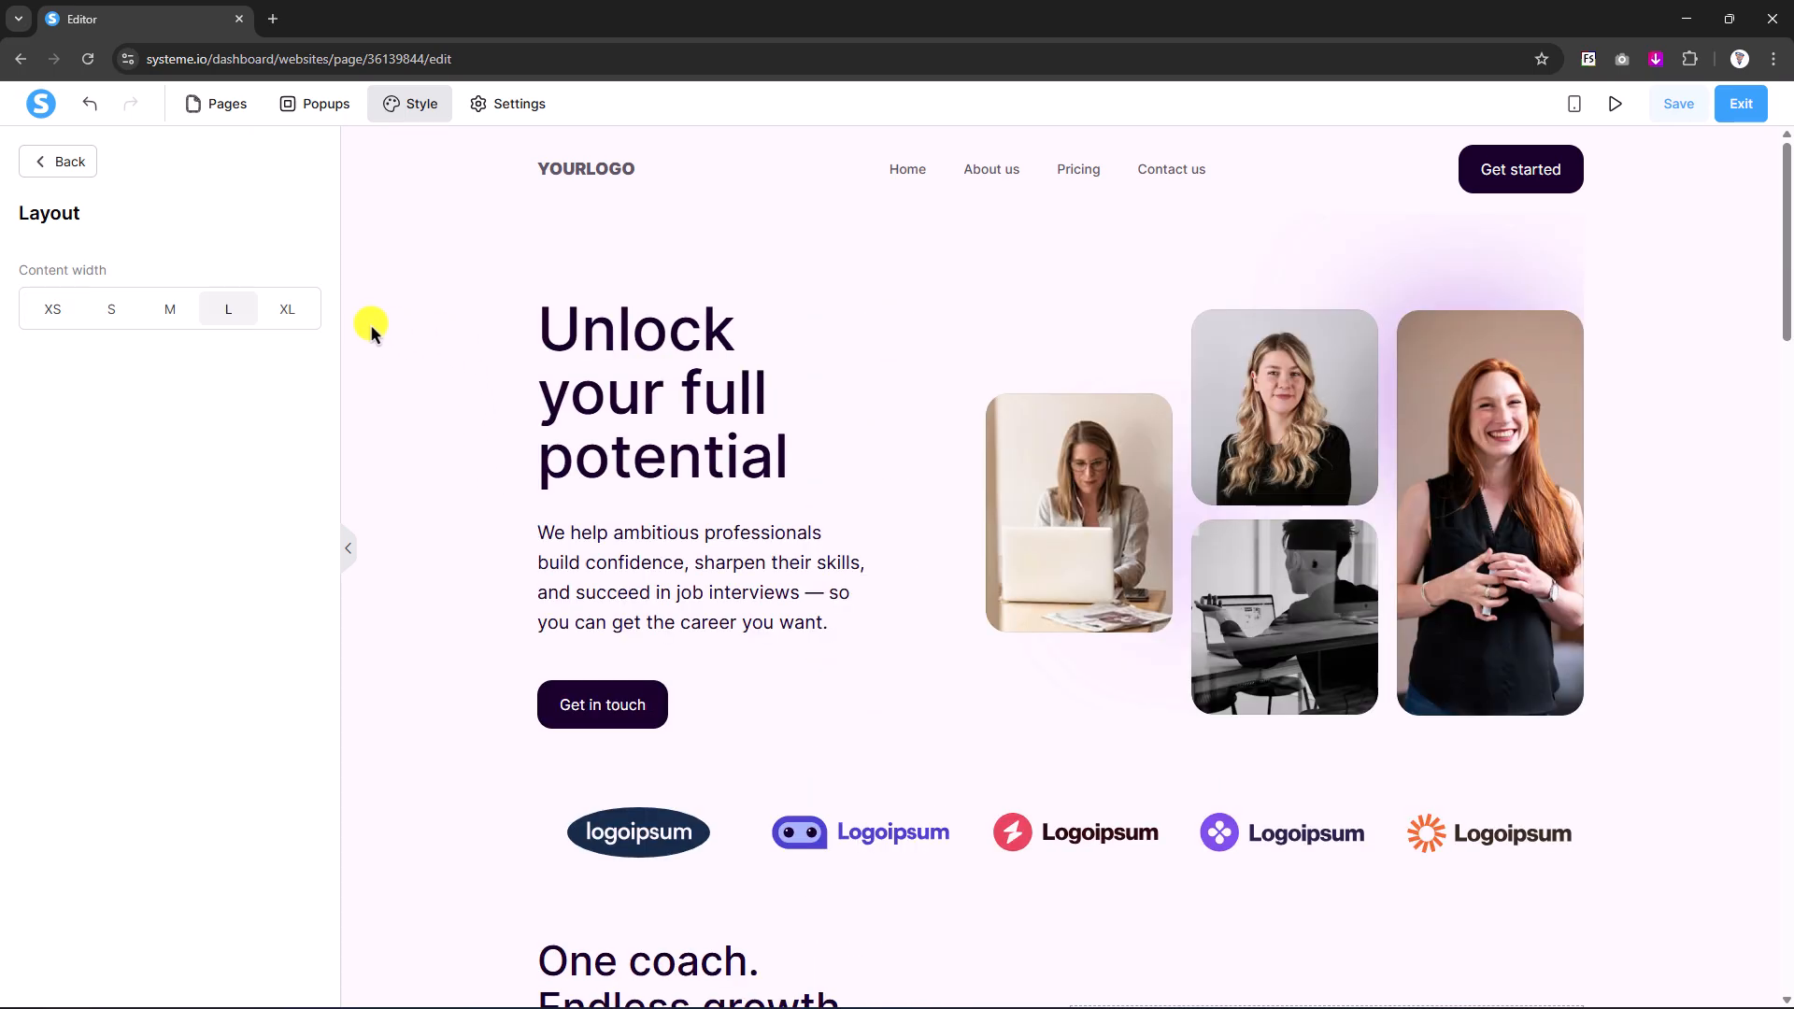
pyautogui.click(169, 316)
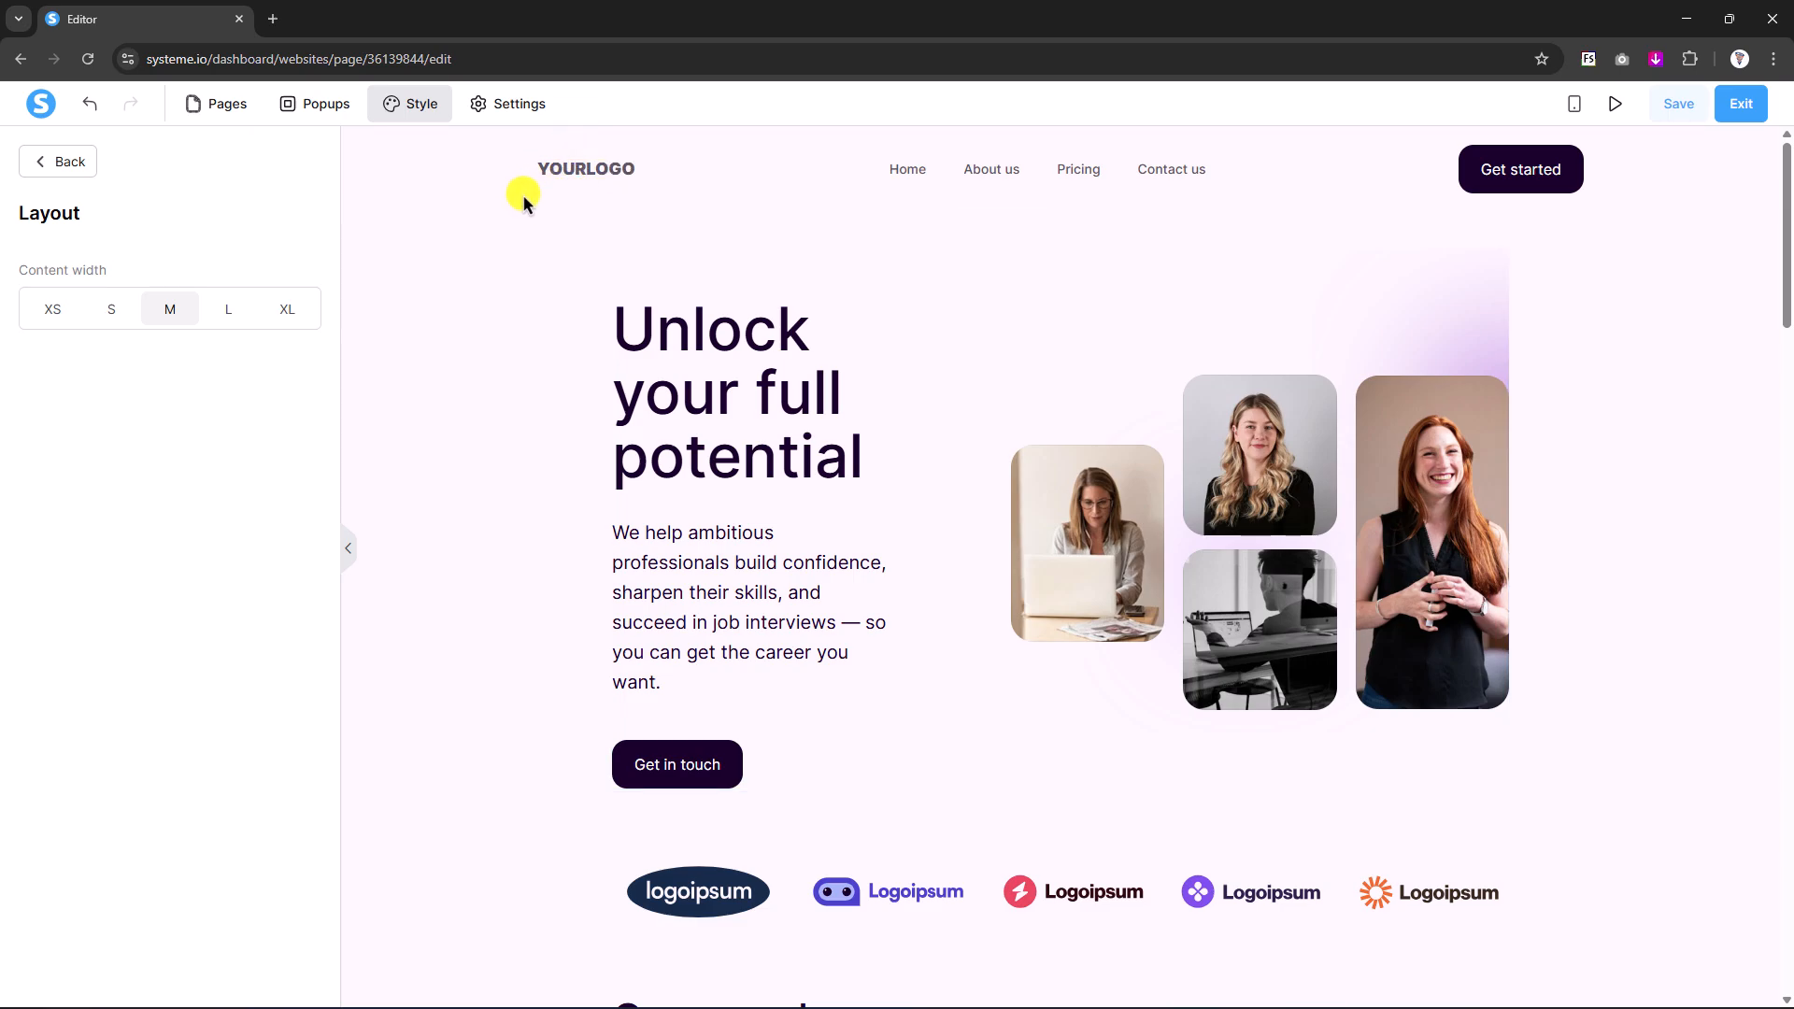
# - Set the content width of the website header to M in its design settings
pyautogui.click(452, 162)
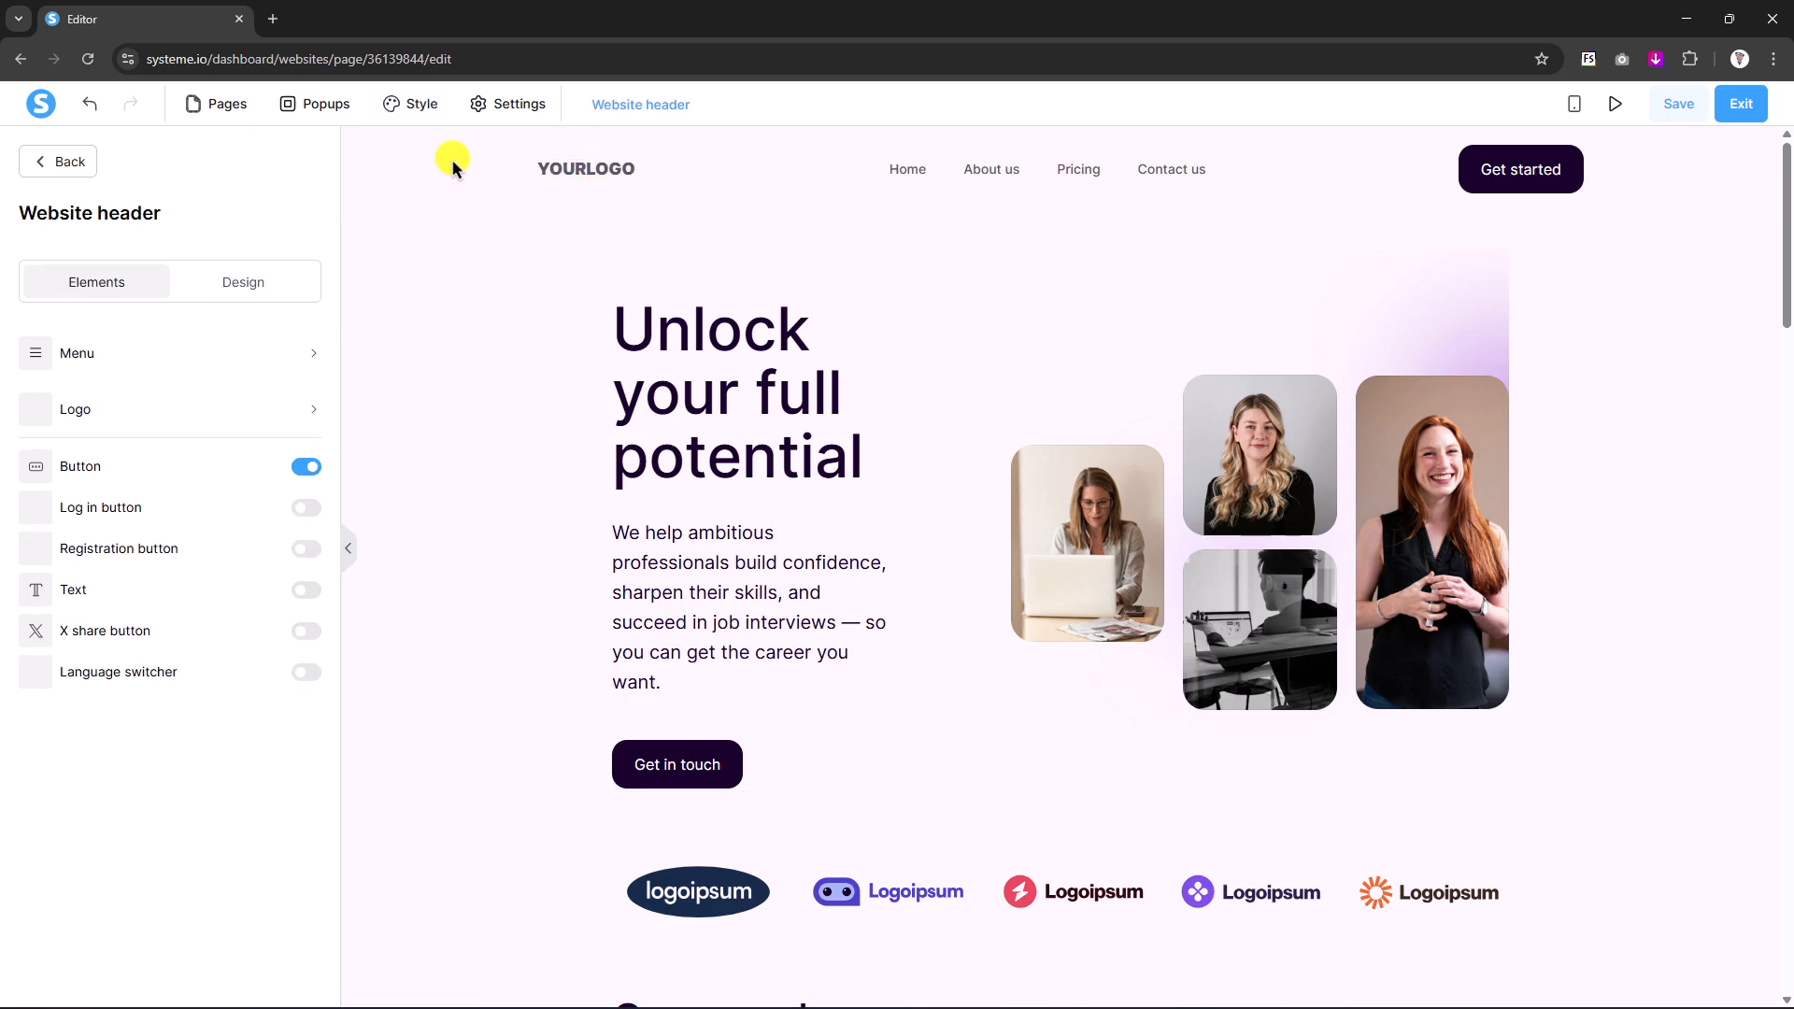
pyautogui.click(241, 285)
pyautogui.scroll(-2, 183, 563)
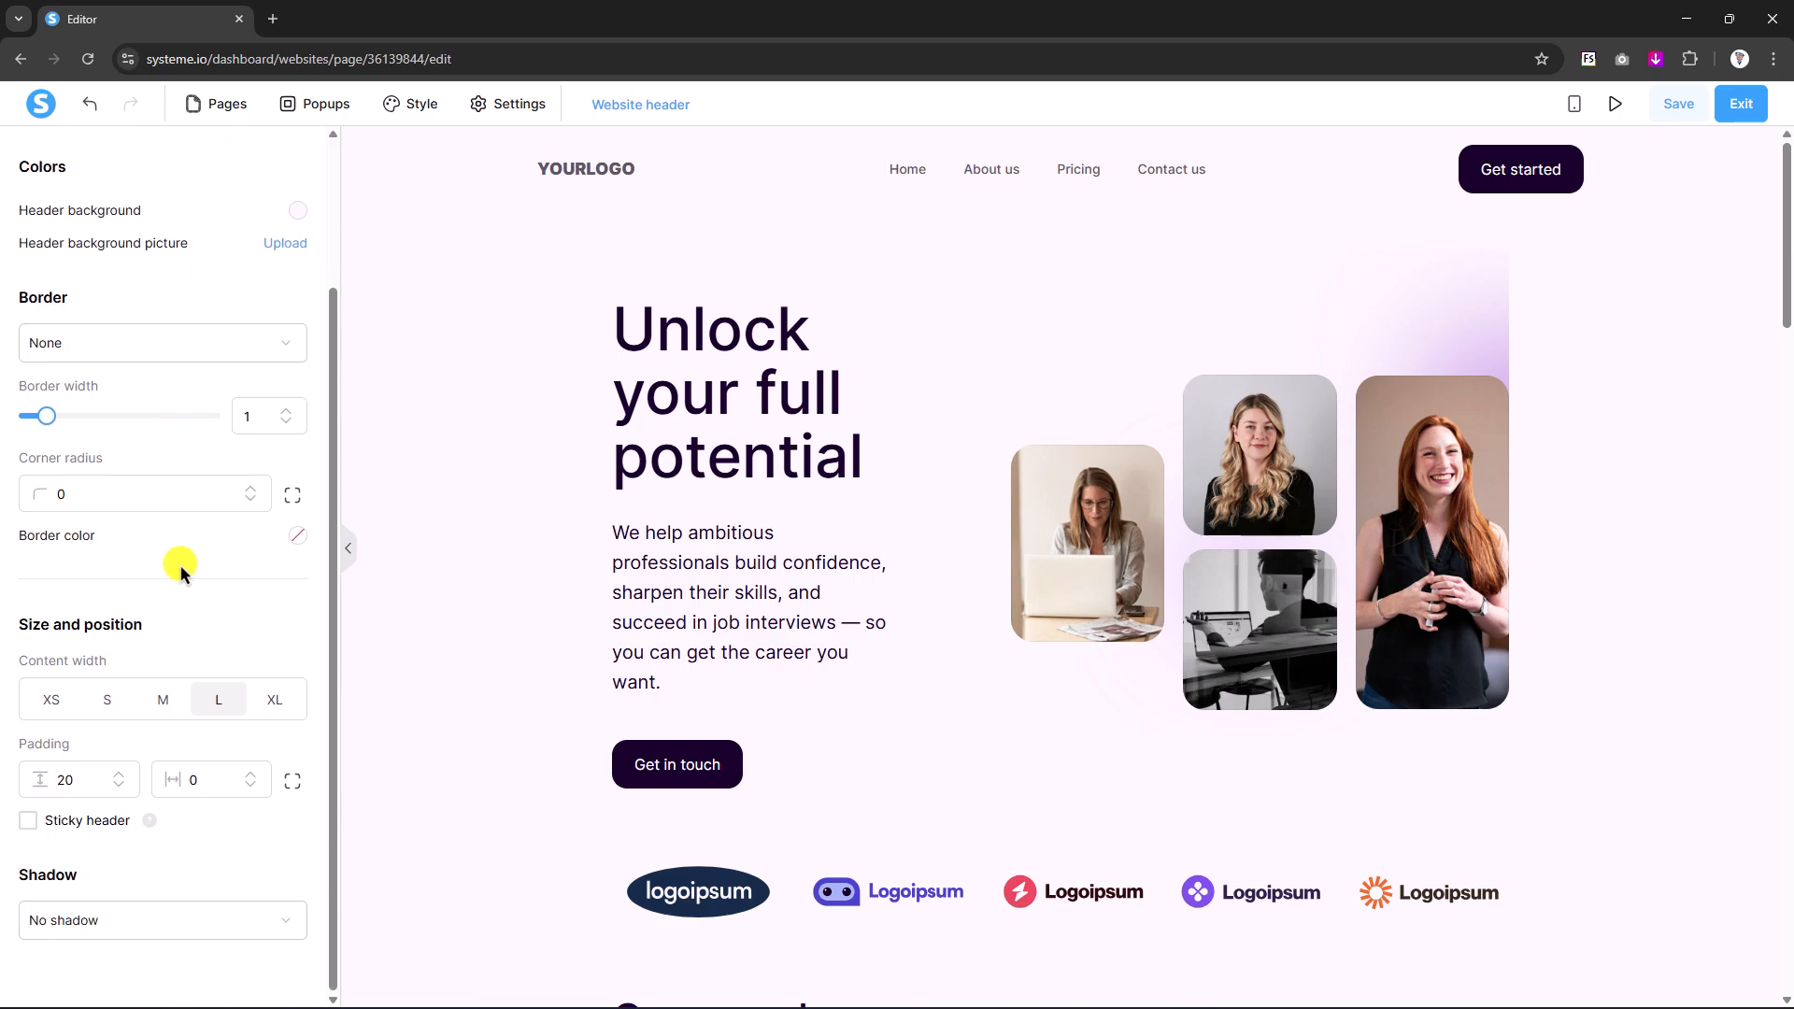
pyautogui.click(164, 701)
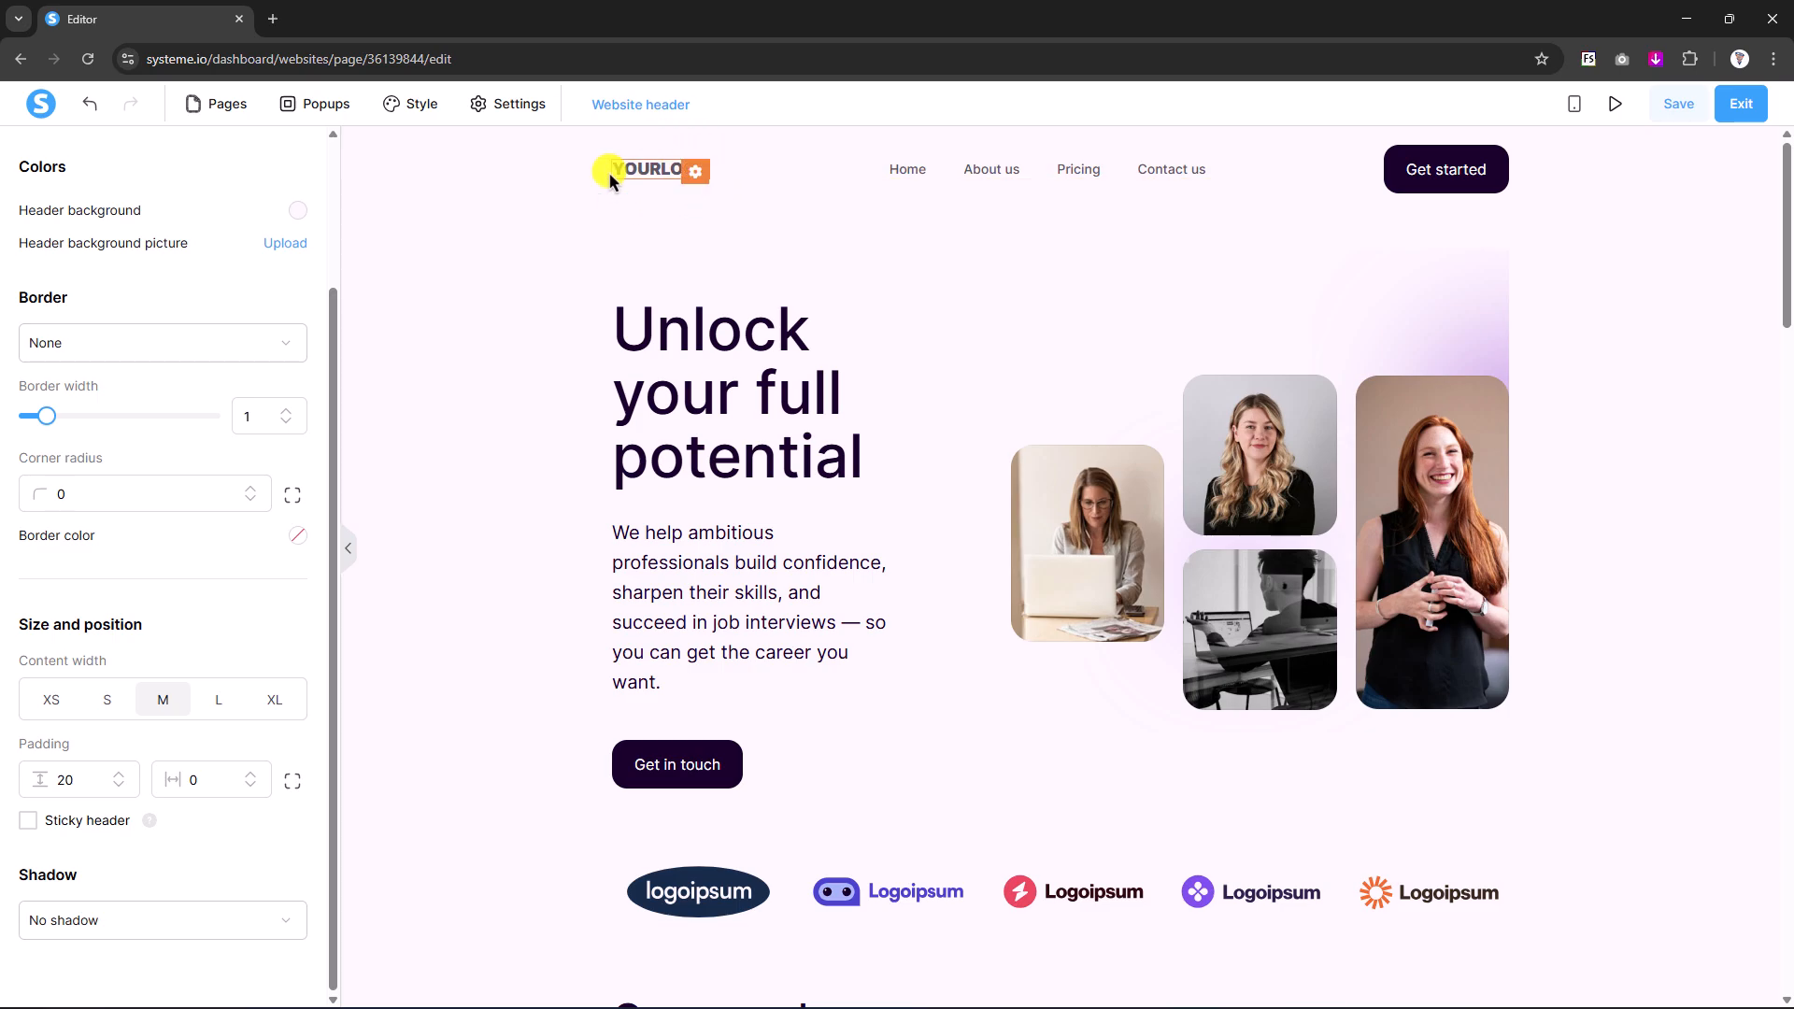
pyautogui.click(529, 412)
pyautogui.scroll(-10, 527, 417)
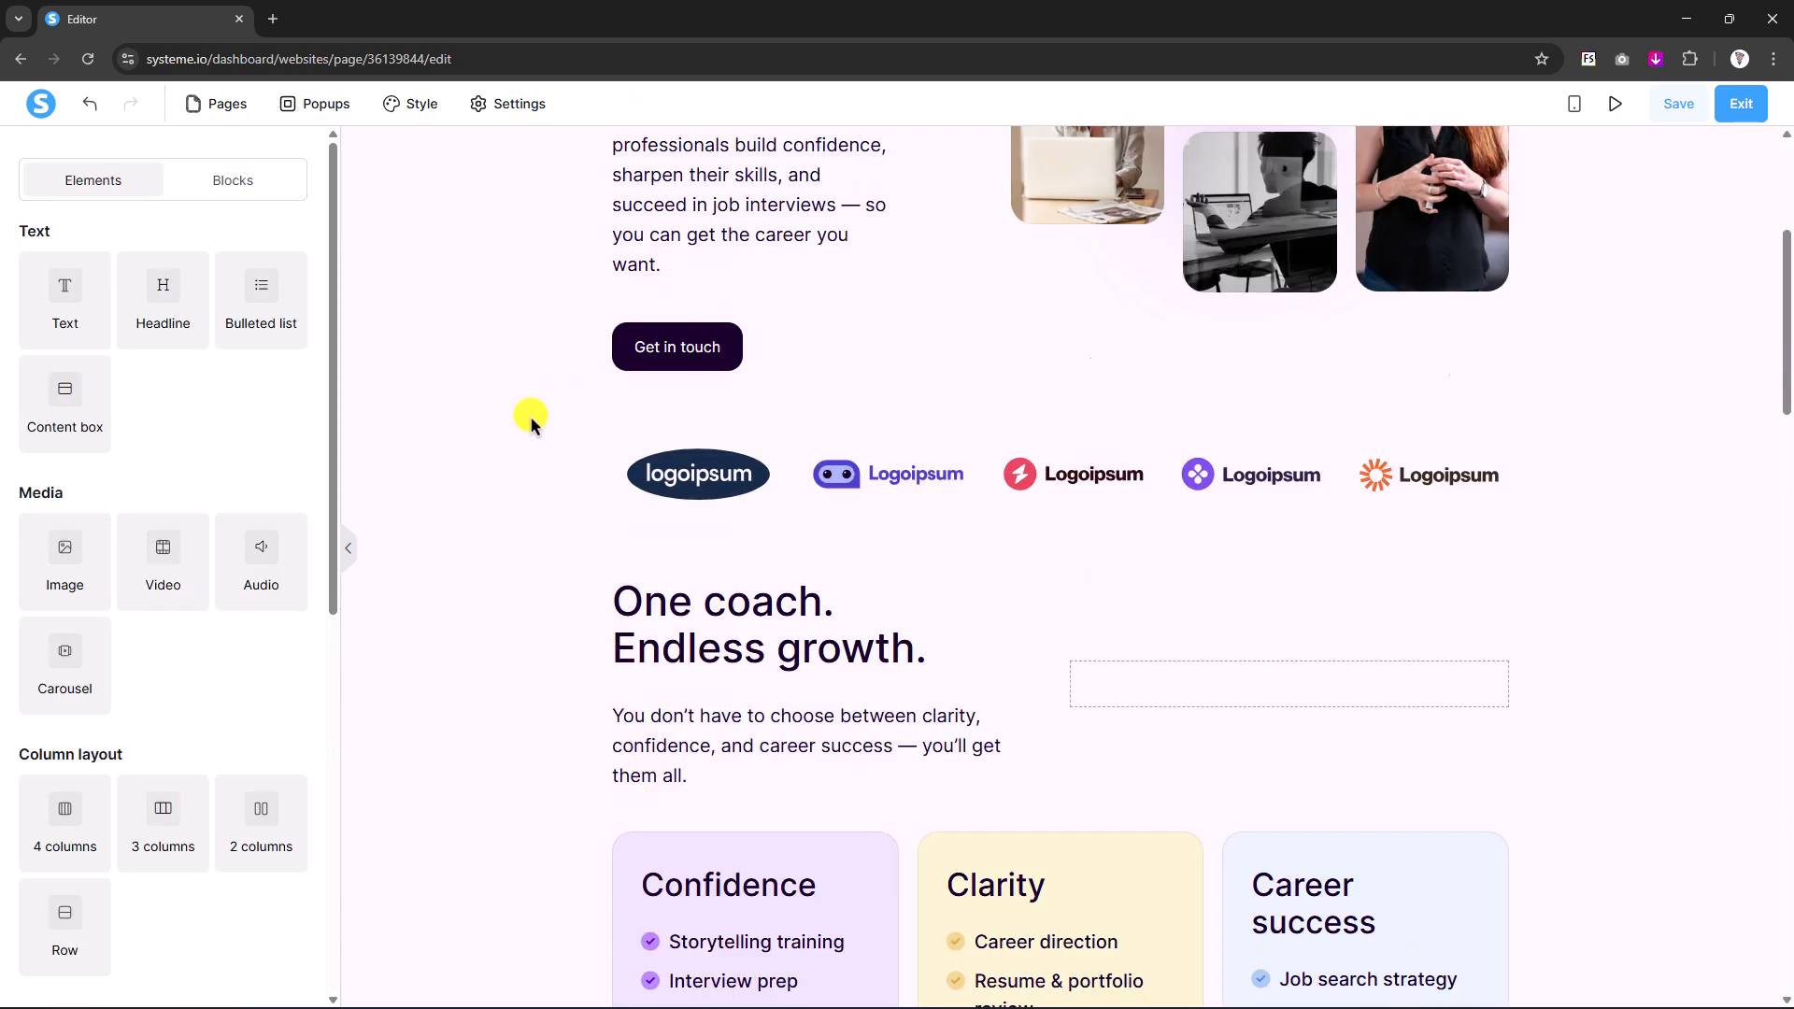
# - Try the M content width on the website footer and return it to L
pyautogui.scroll(-20, 529, 416)
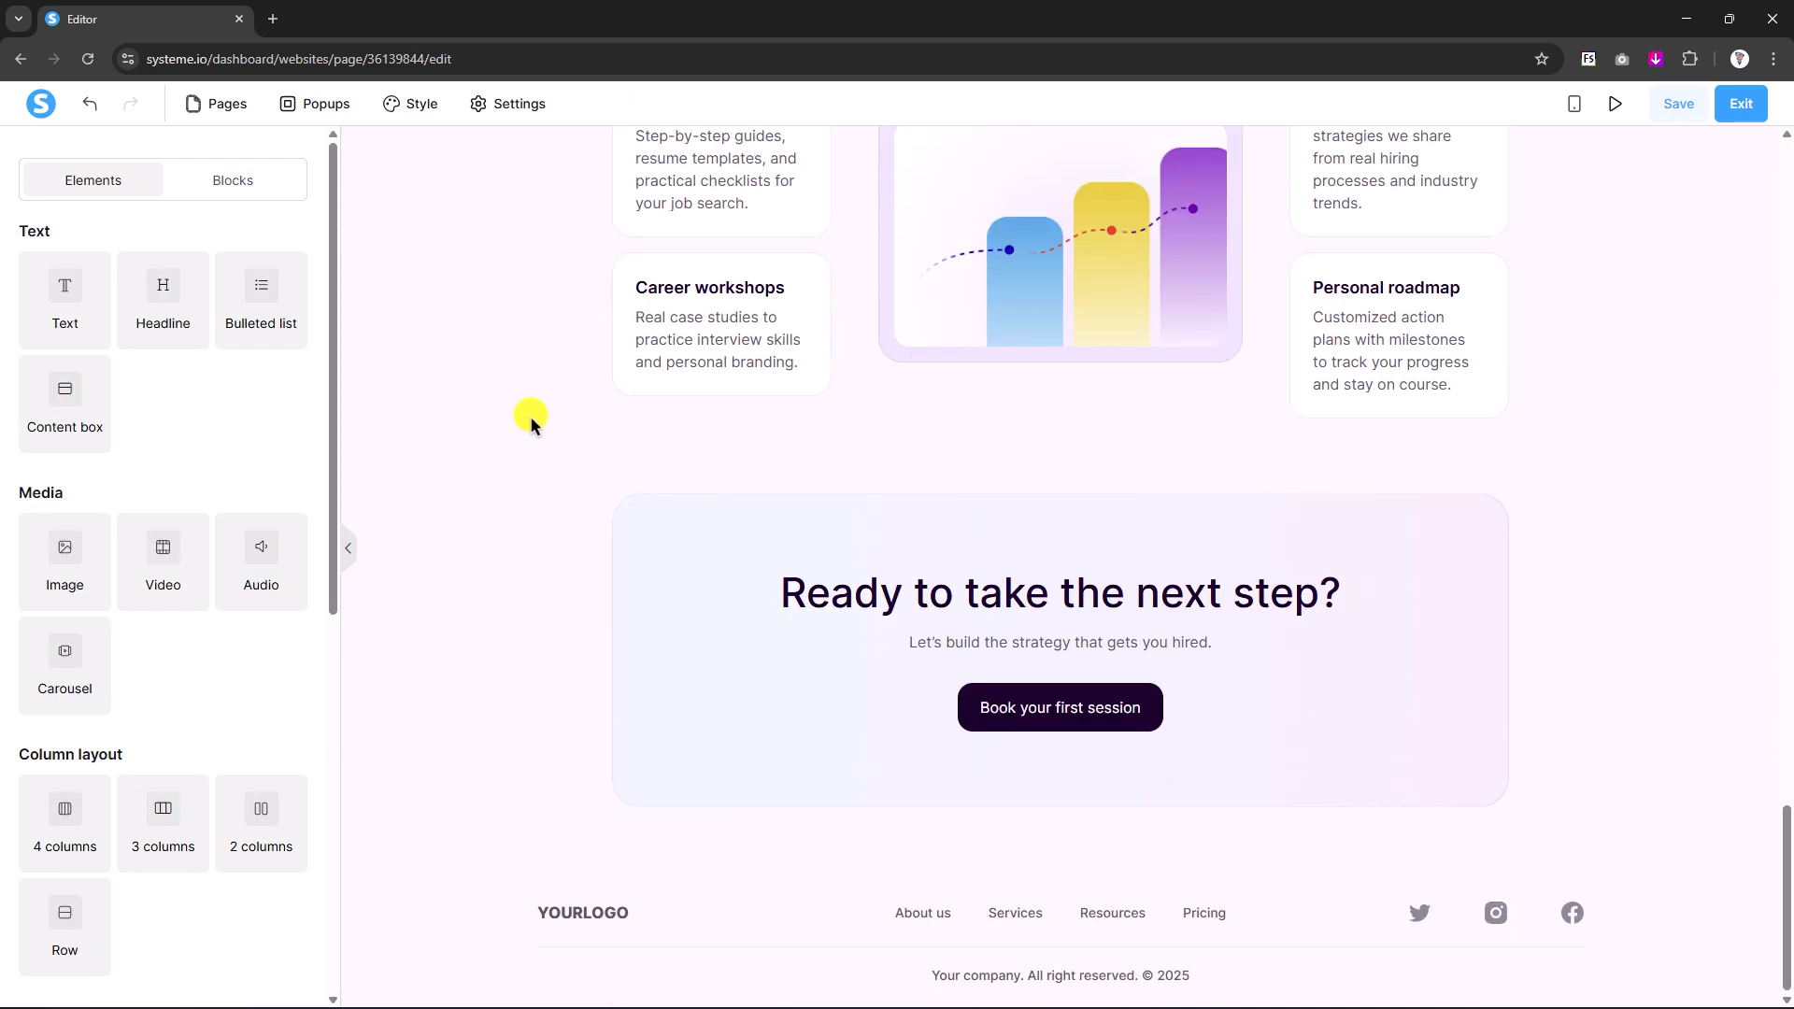
pyautogui.click(431, 920)
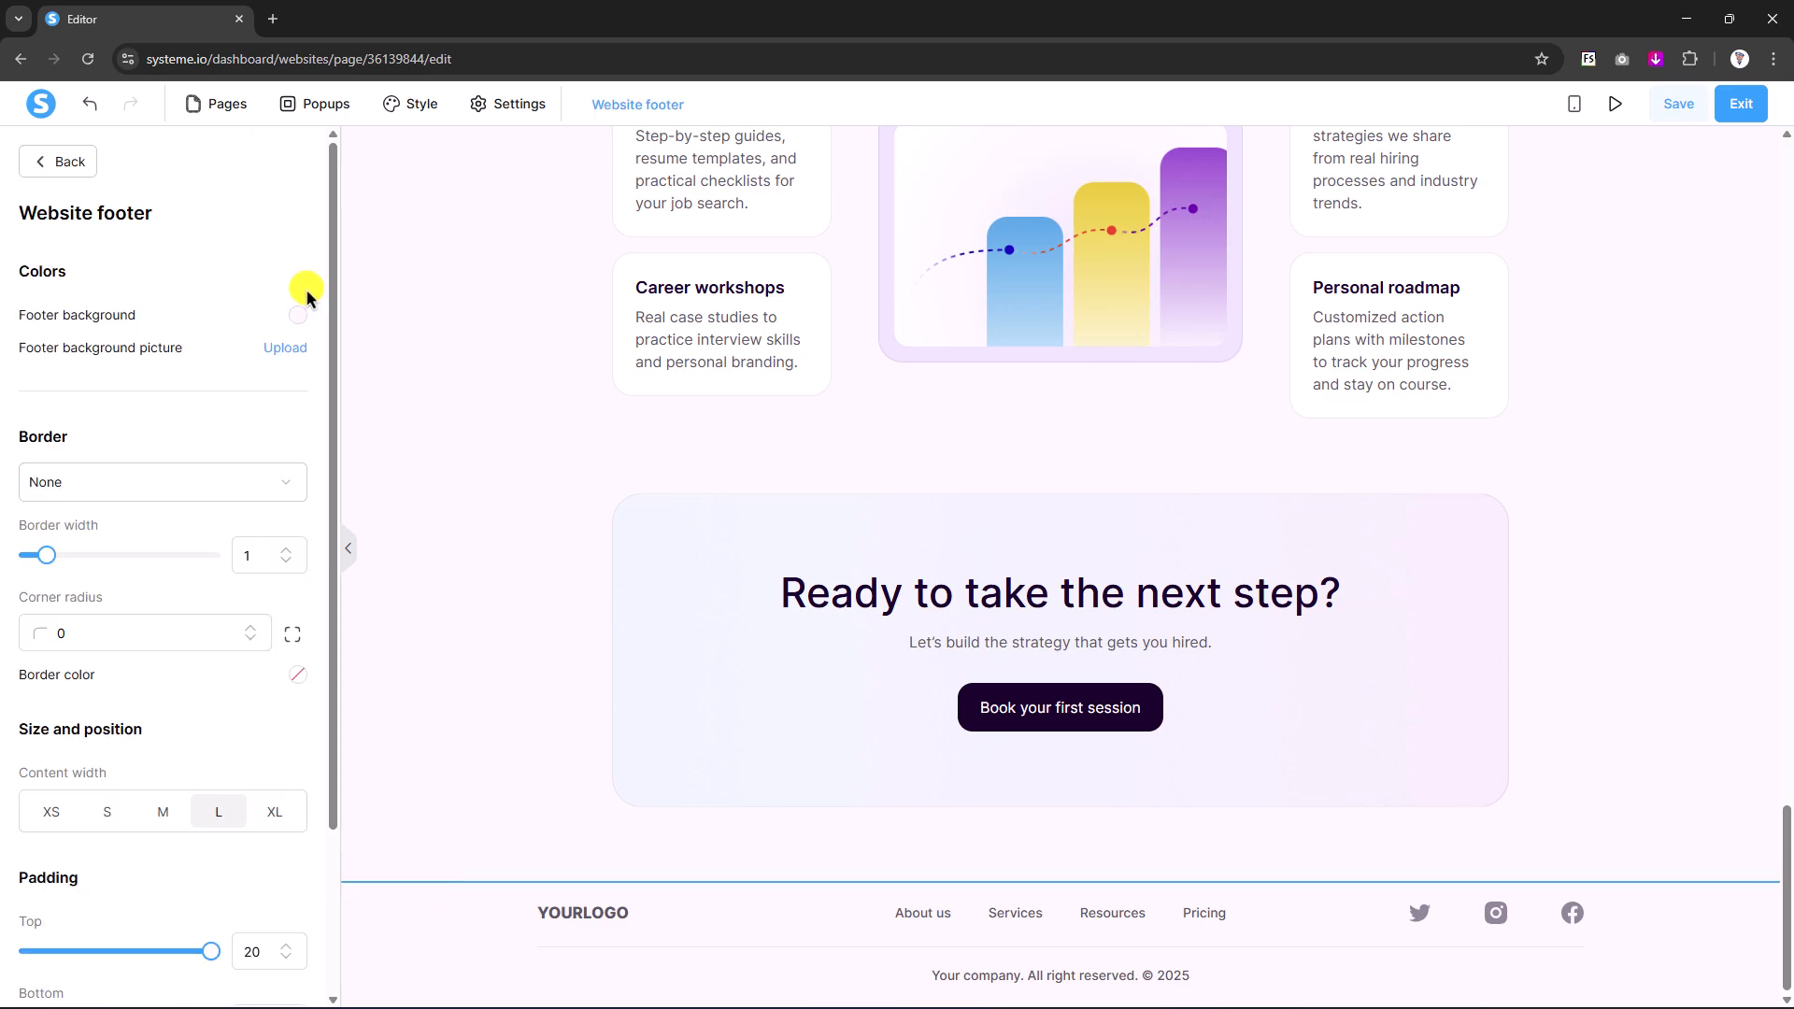
pyautogui.scroll(-2, 104, 475)
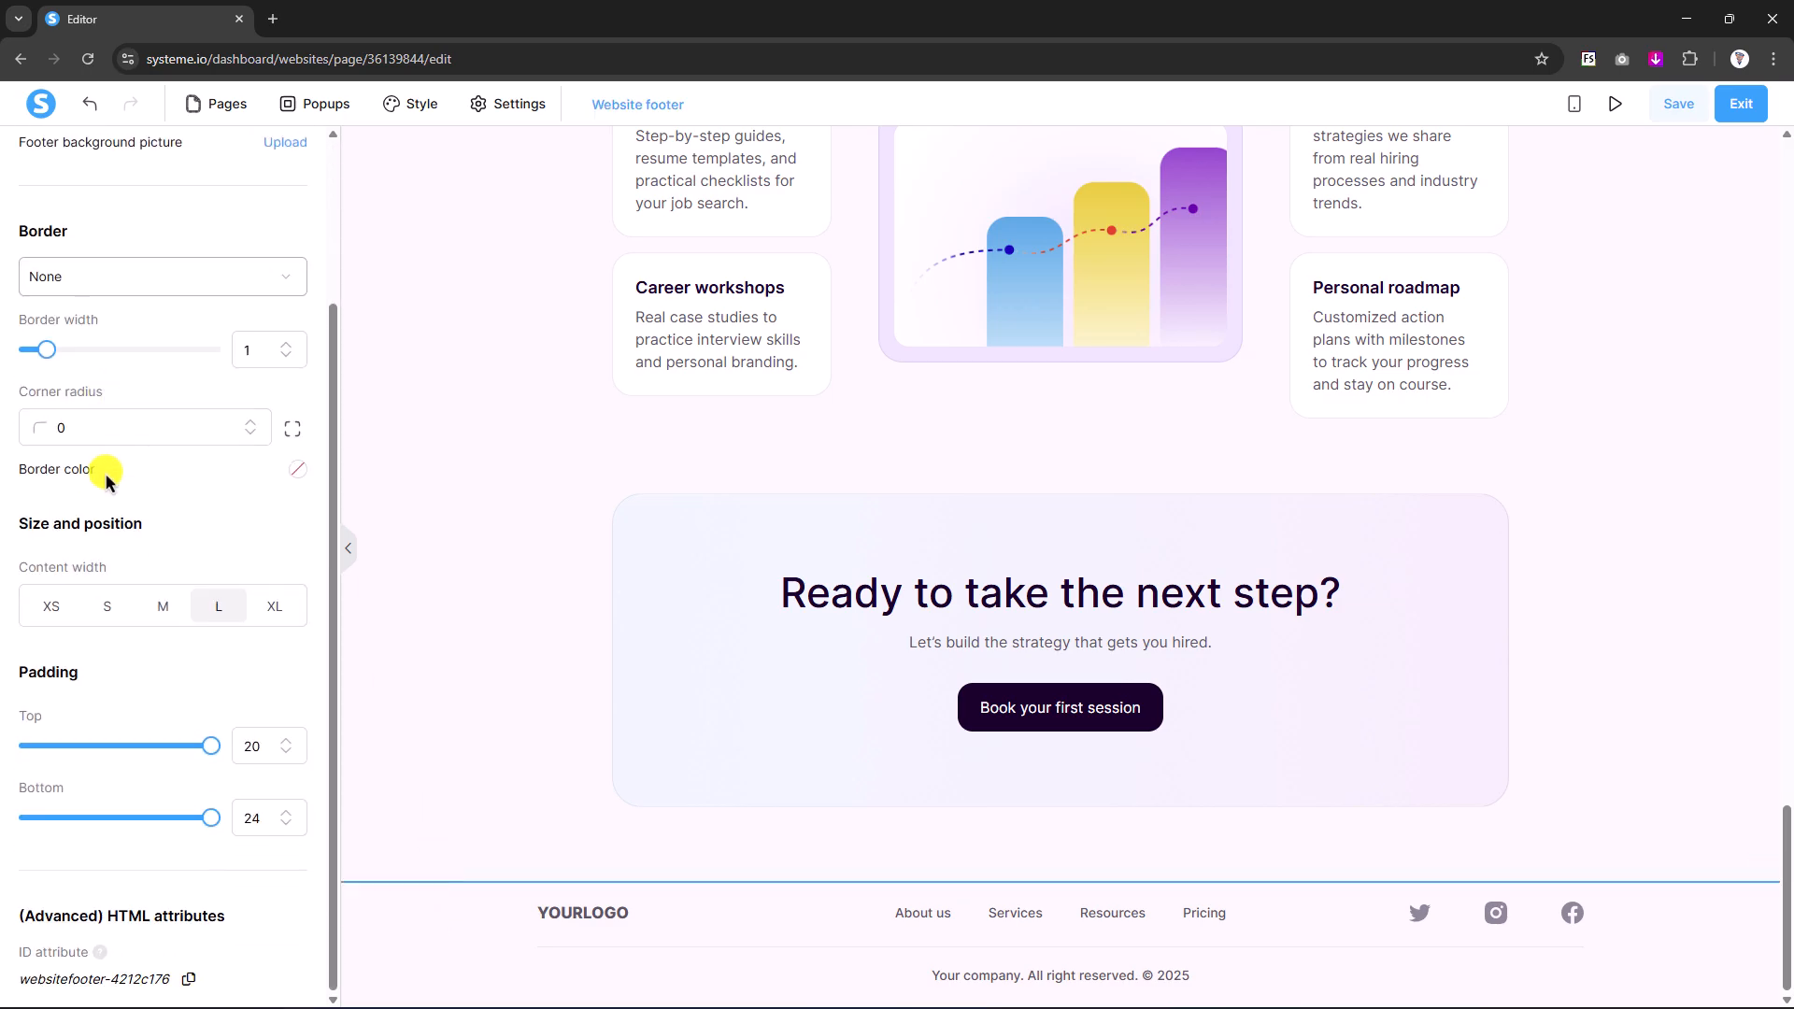
pyautogui.click(164, 608)
pyautogui.click(217, 609)
pyautogui.click(496, 626)
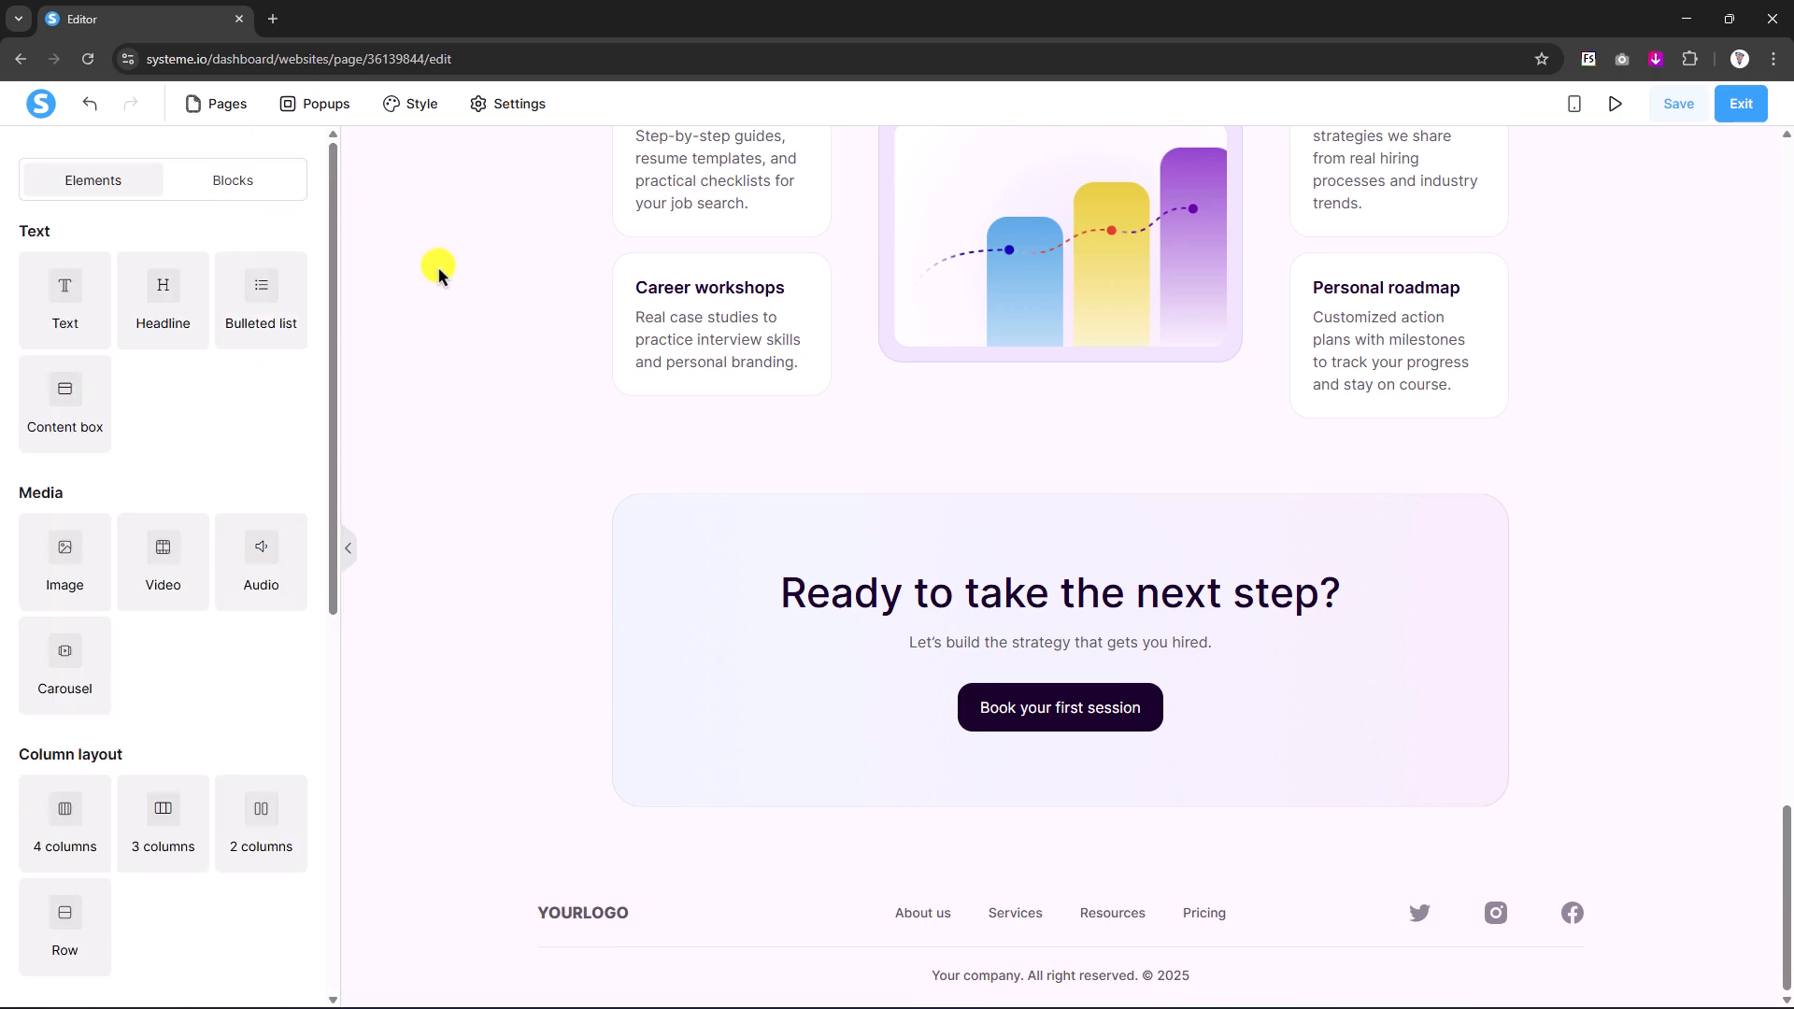
# - Set the content width in the site's layout style to L
pyautogui.click(416, 108)
pyautogui.click(126, 473)
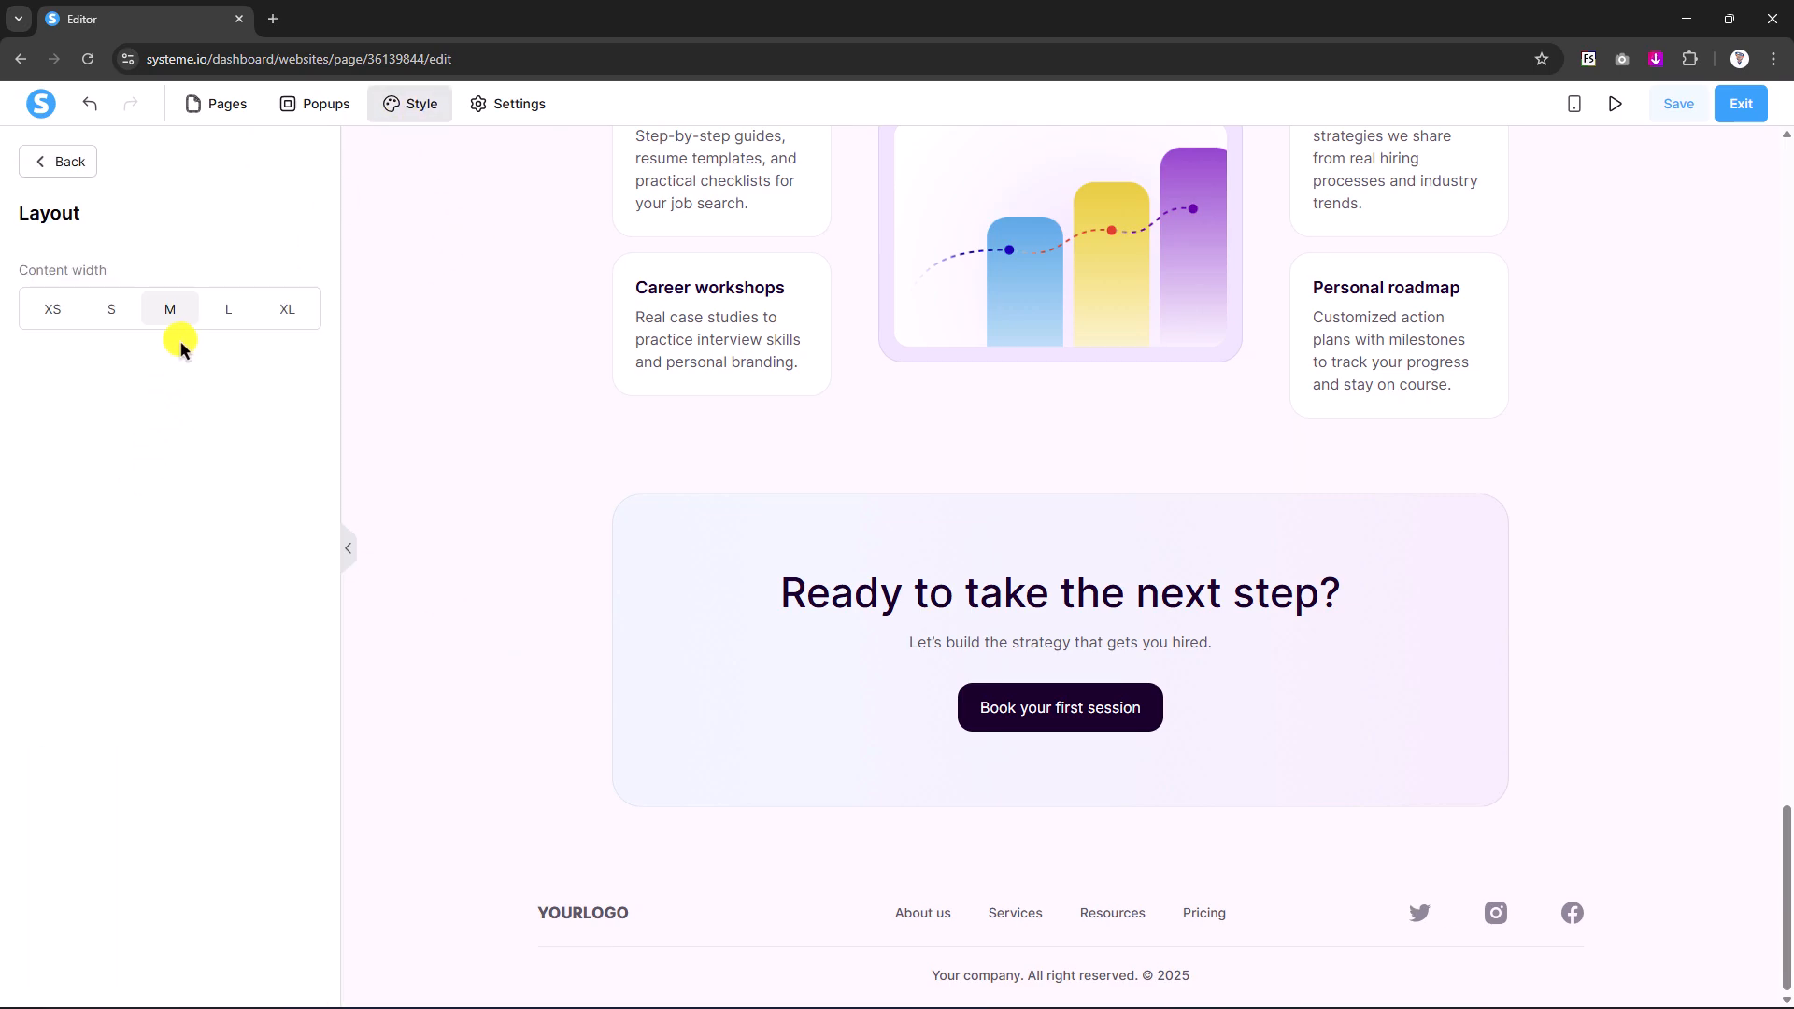
pyautogui.click(223, 316)
pyautogui.click(461, 396)
# - Set the website header's content width to L in its design settings
pyautogui.scroll(10, 461, 396)
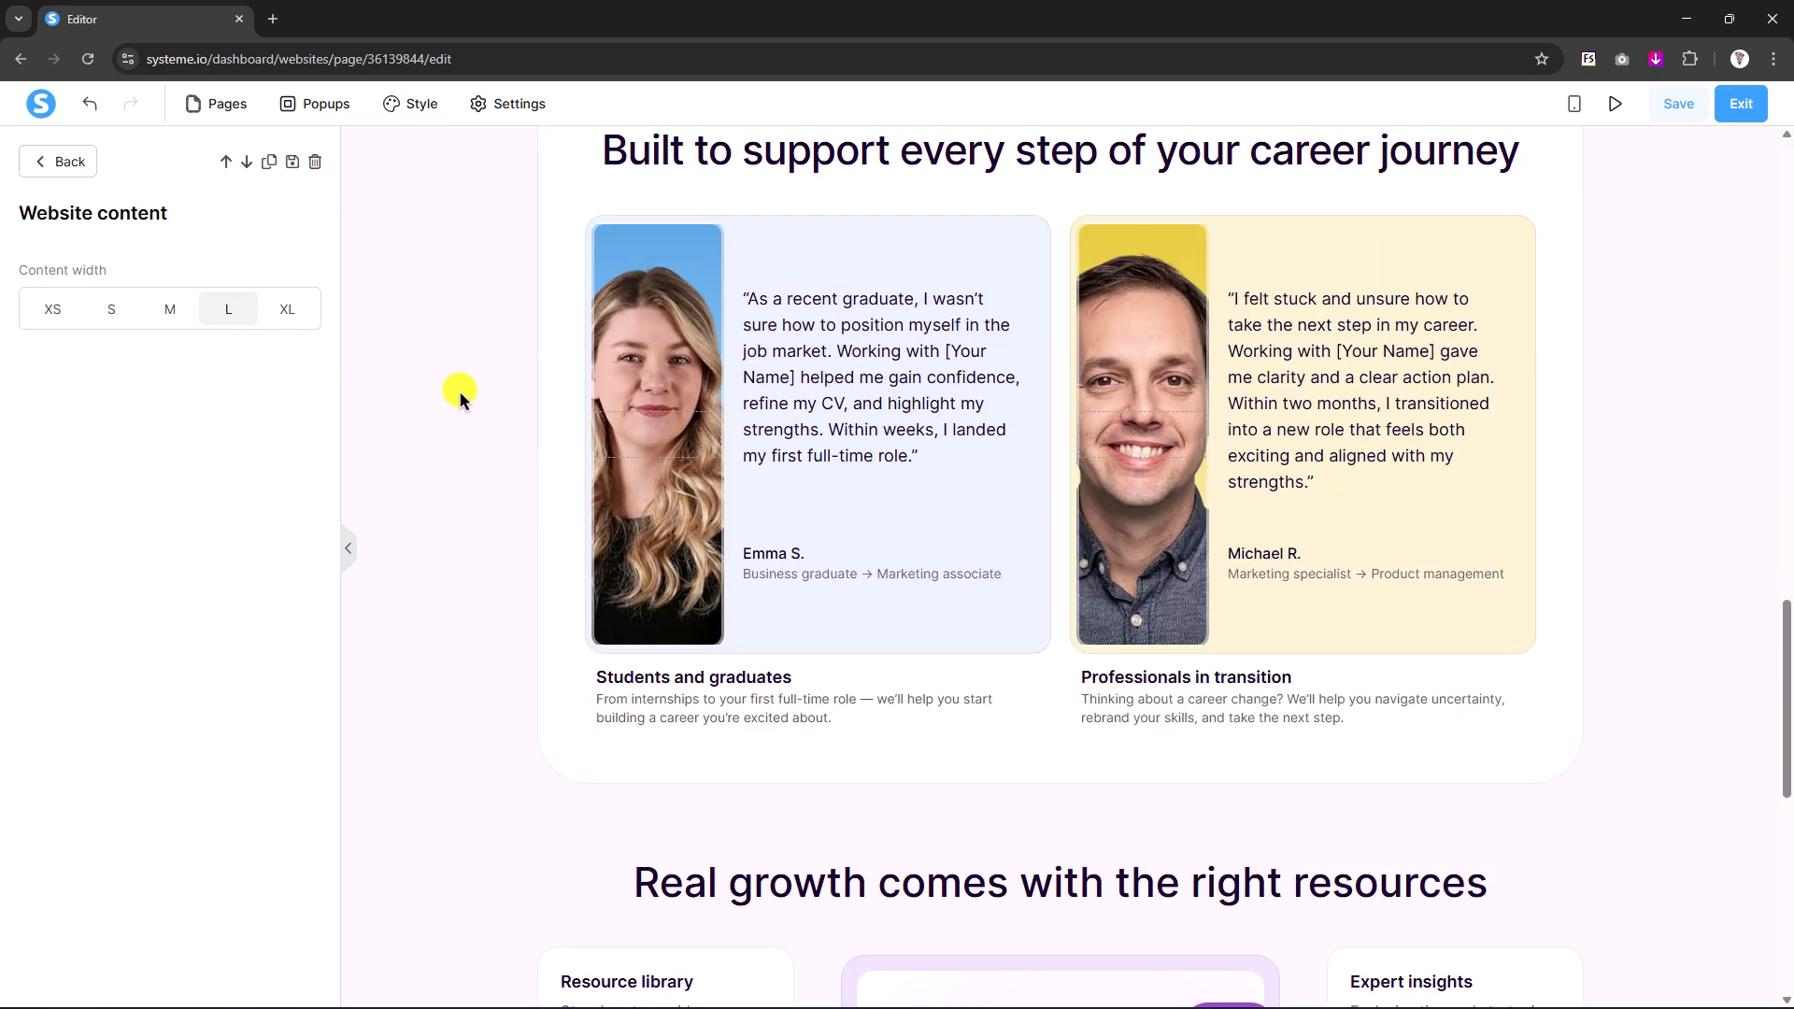
pyautogui.scroll(10, 461, 397)
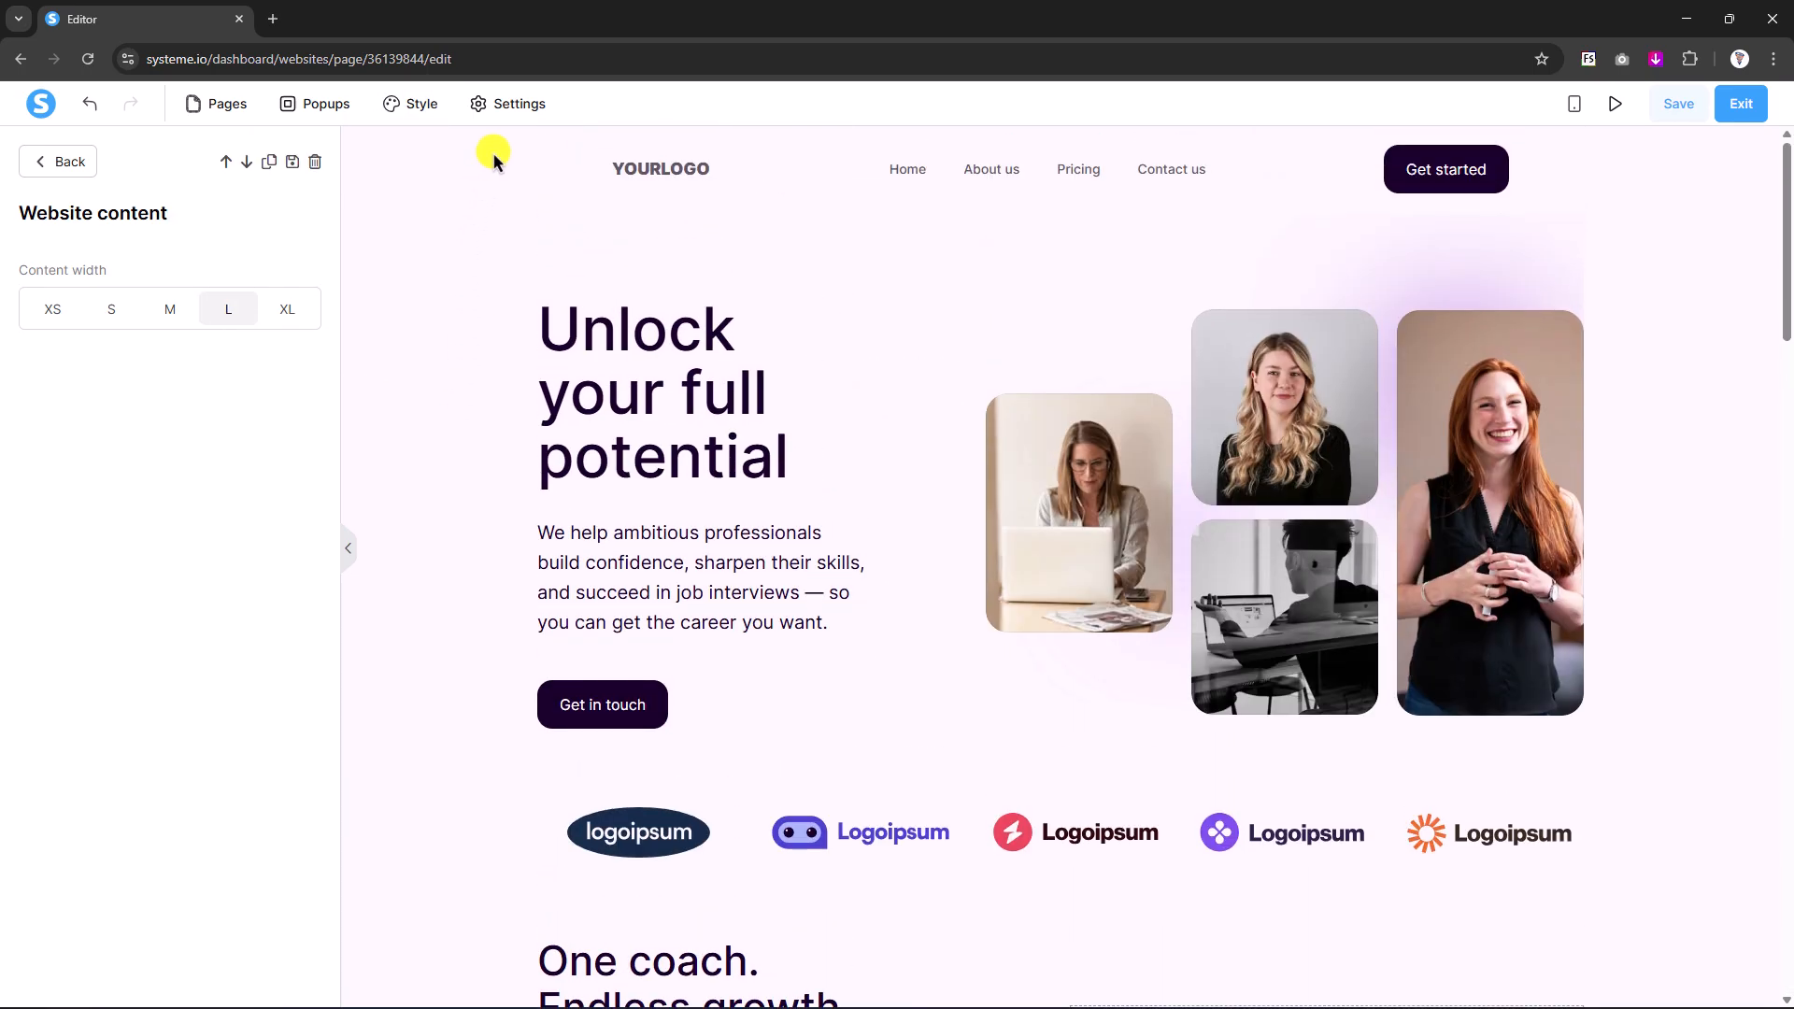
pyautogui.click(489, 152)
pyautogui.click(249, 280)
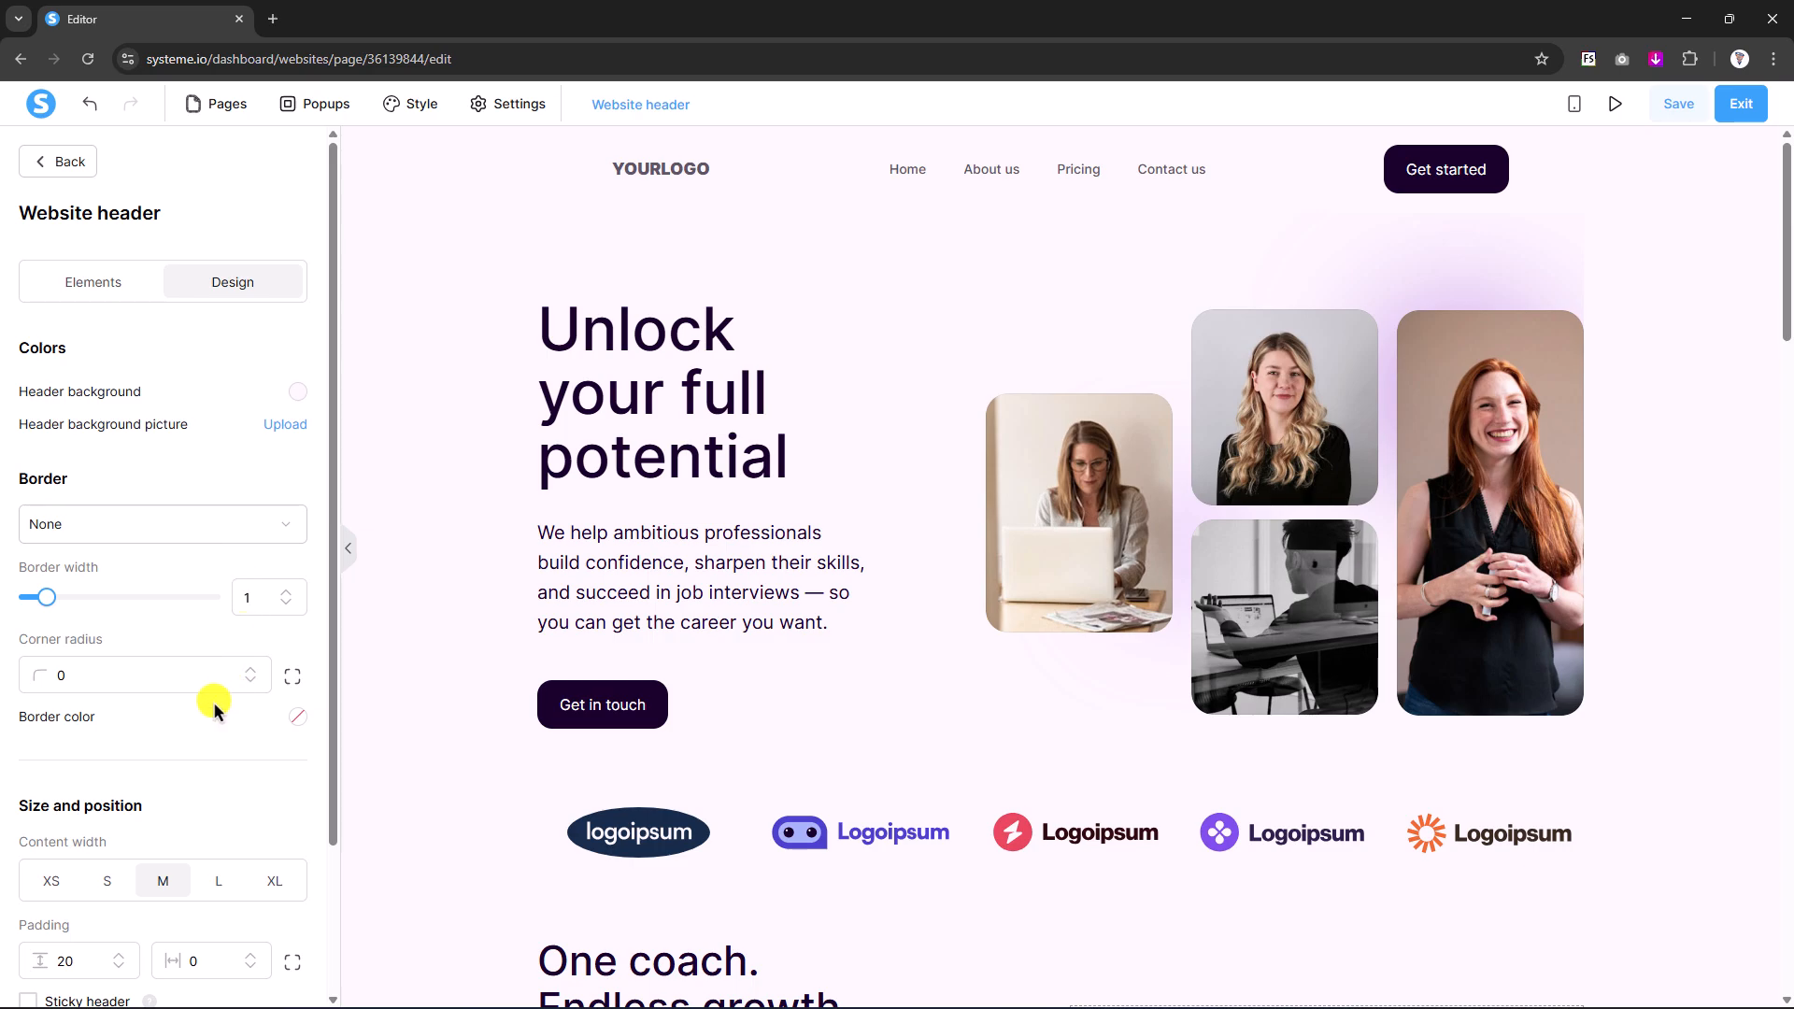
pyautogui.click(219, 885)
pyautogui.click(400, 520)
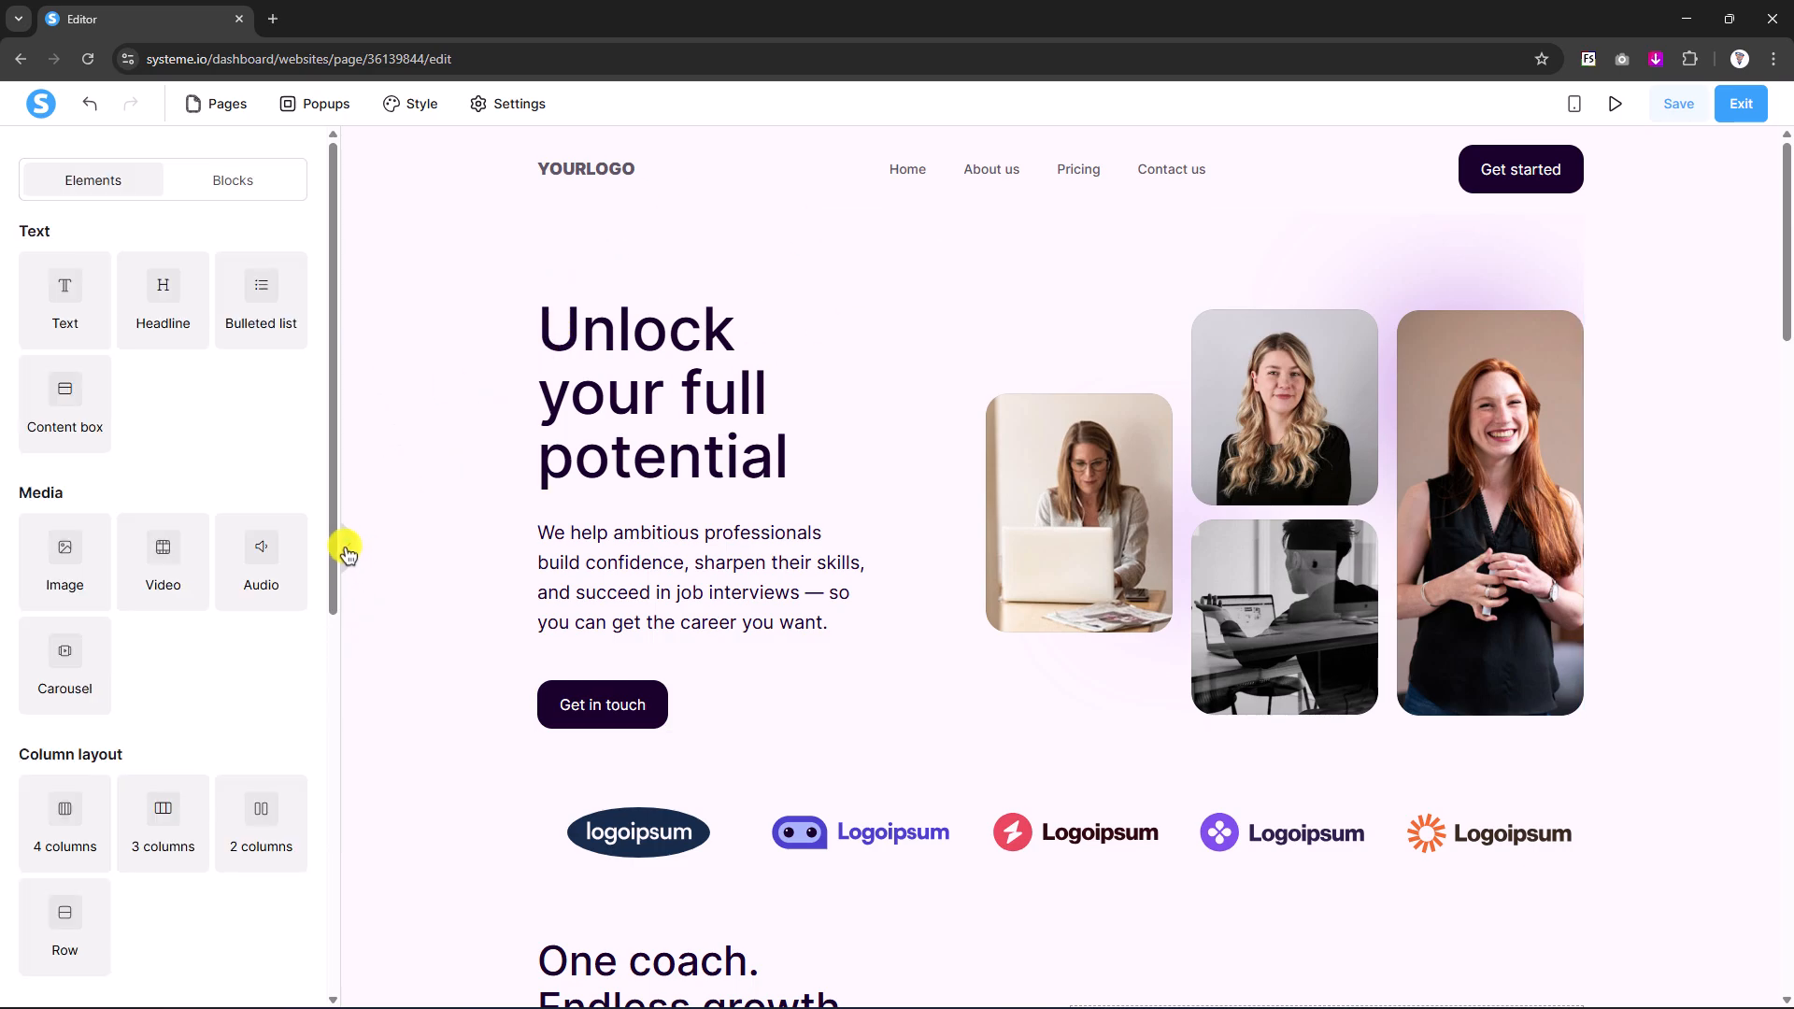
# - Examine the name, main language and available website languages in the website settings
pyautogui.click(486, 107)
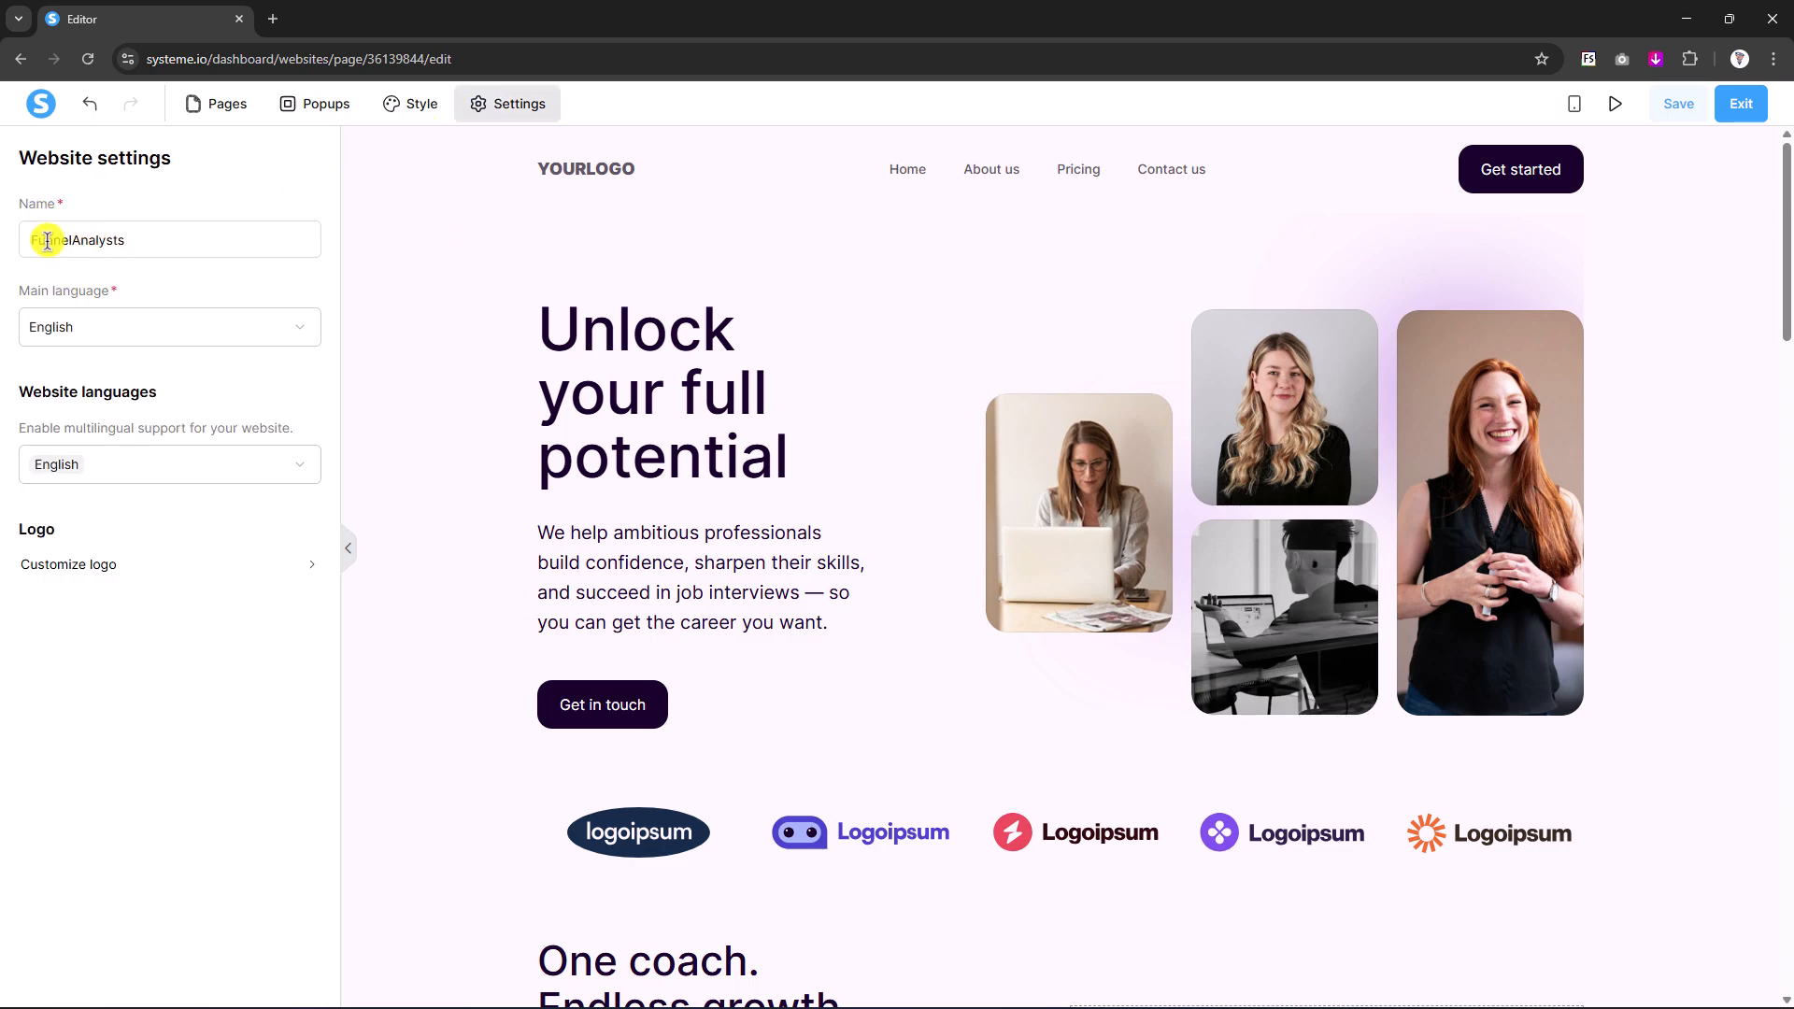
pyautogui.click(71, 333)
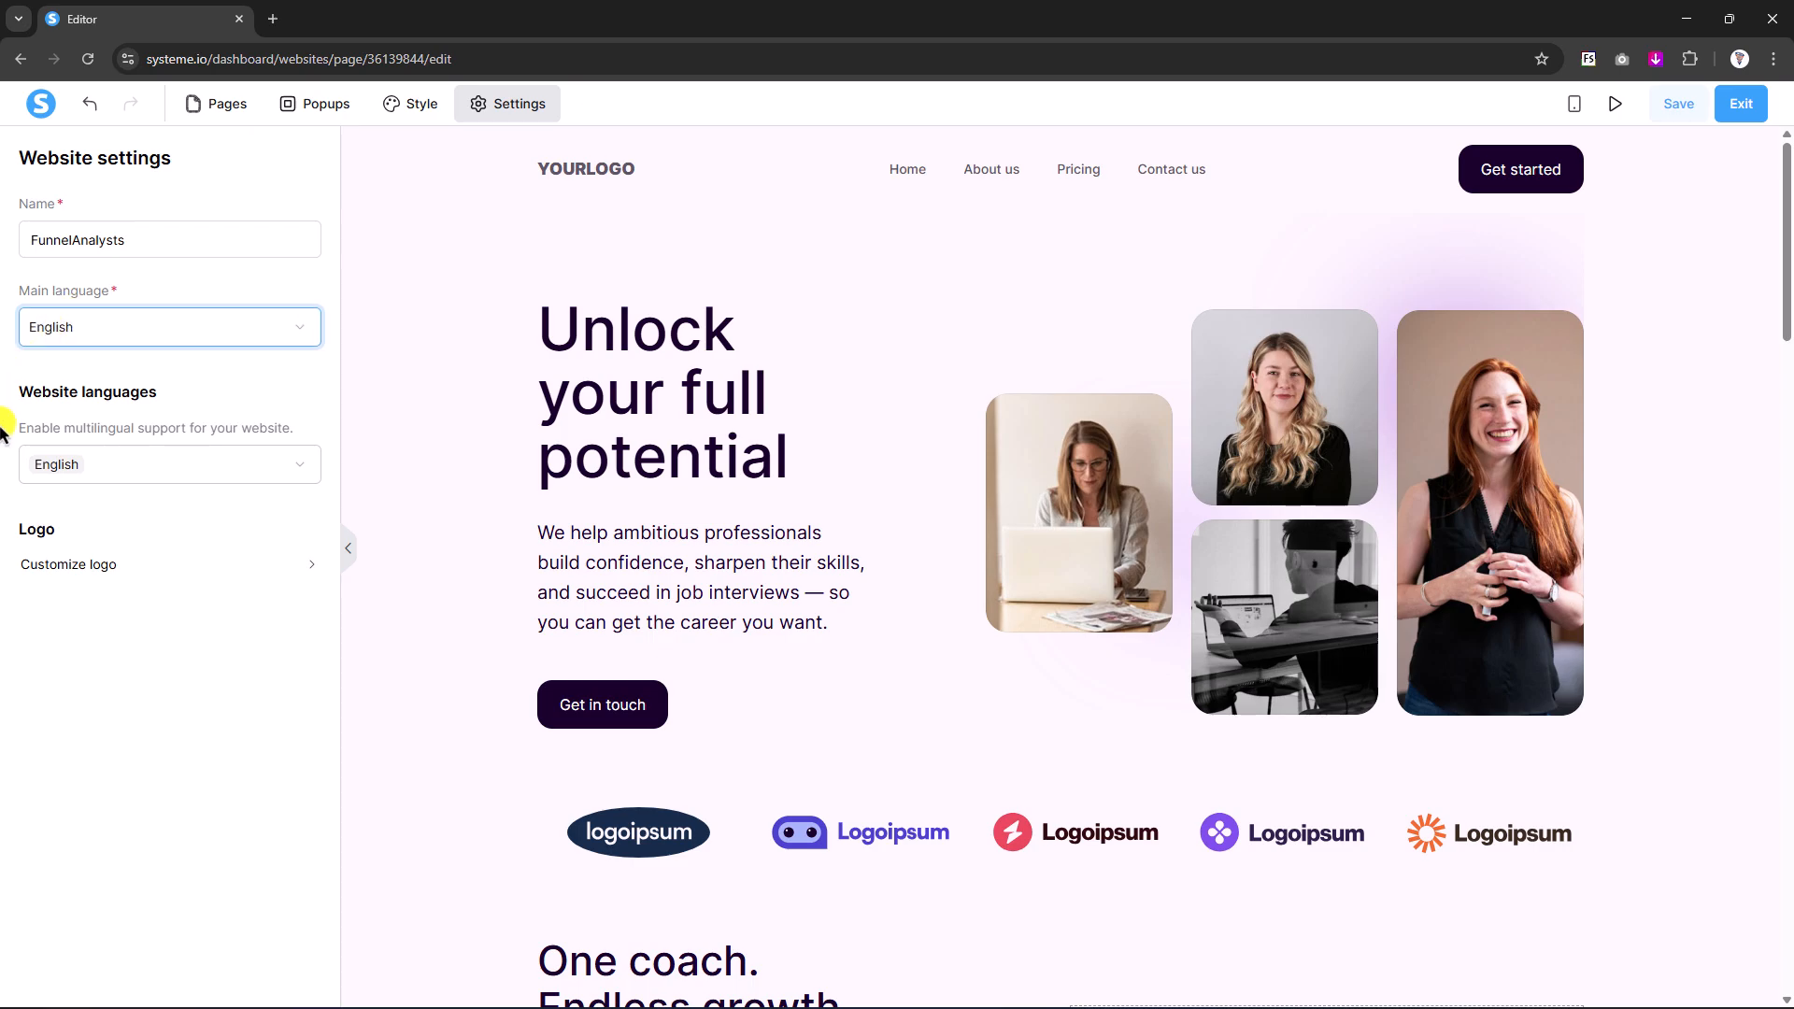
pyautogui.click(139, 465)
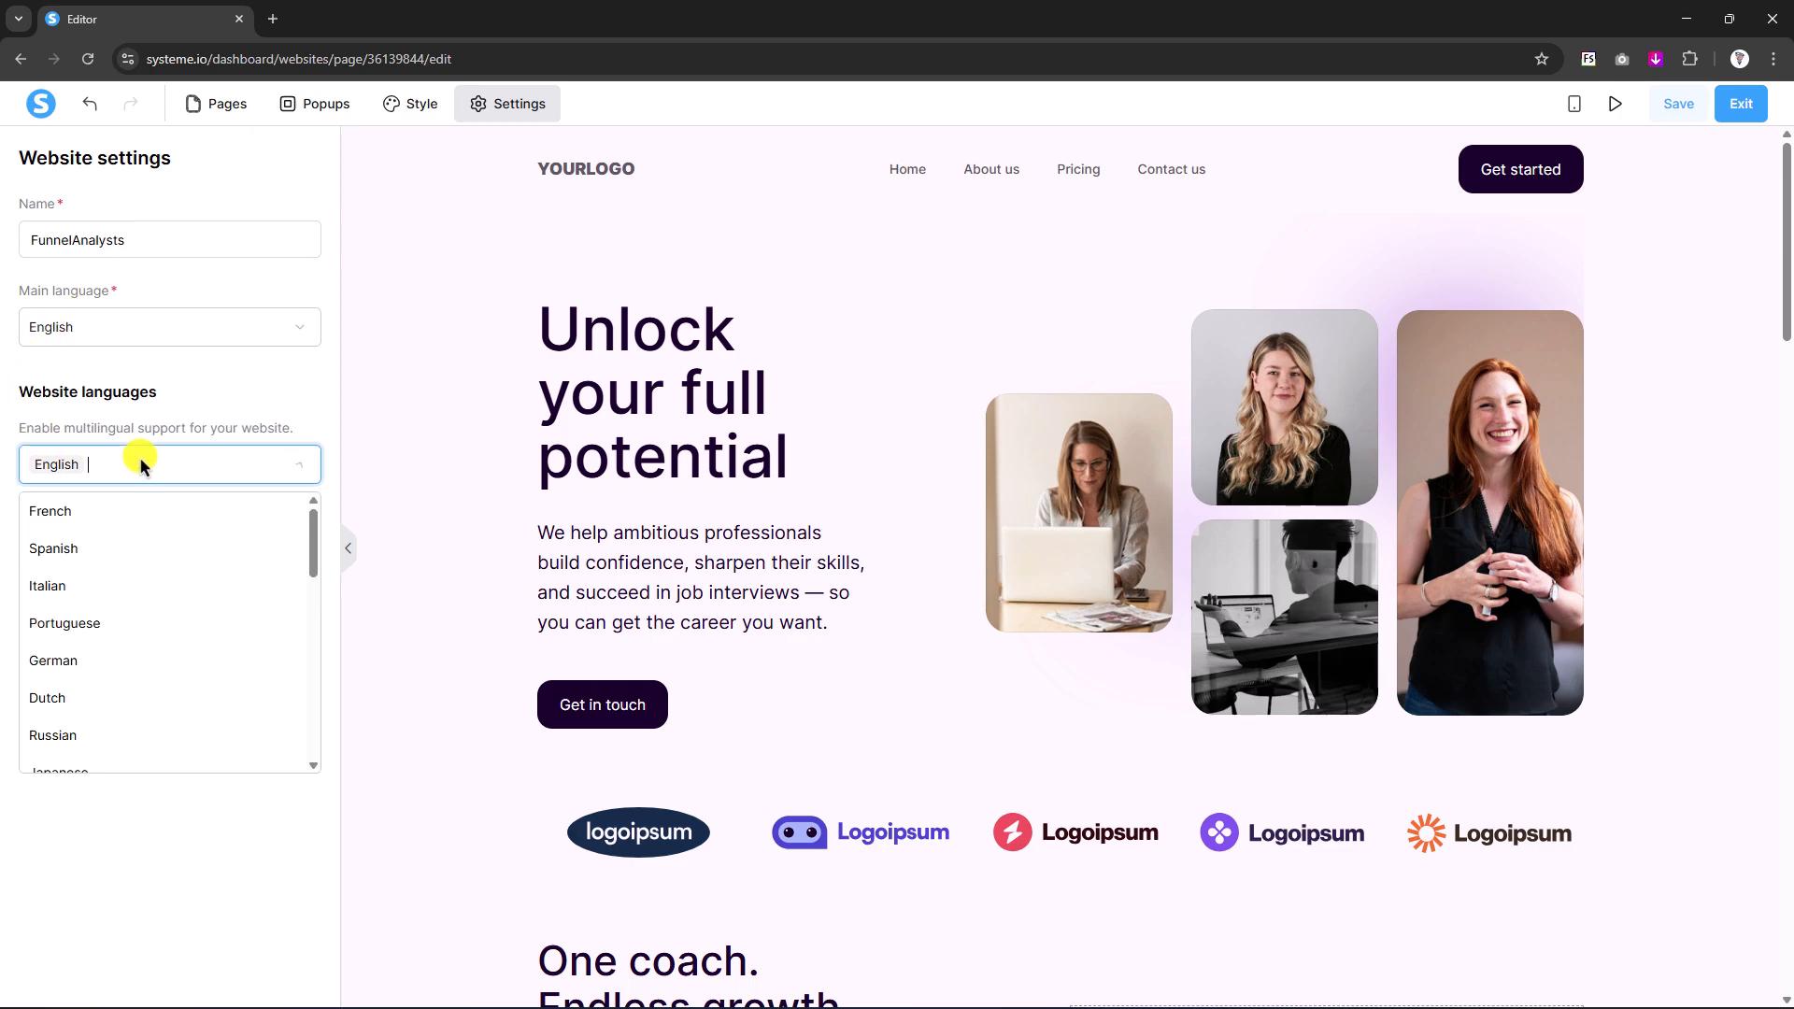
pyautogui.scroll(-5, 126, 546)
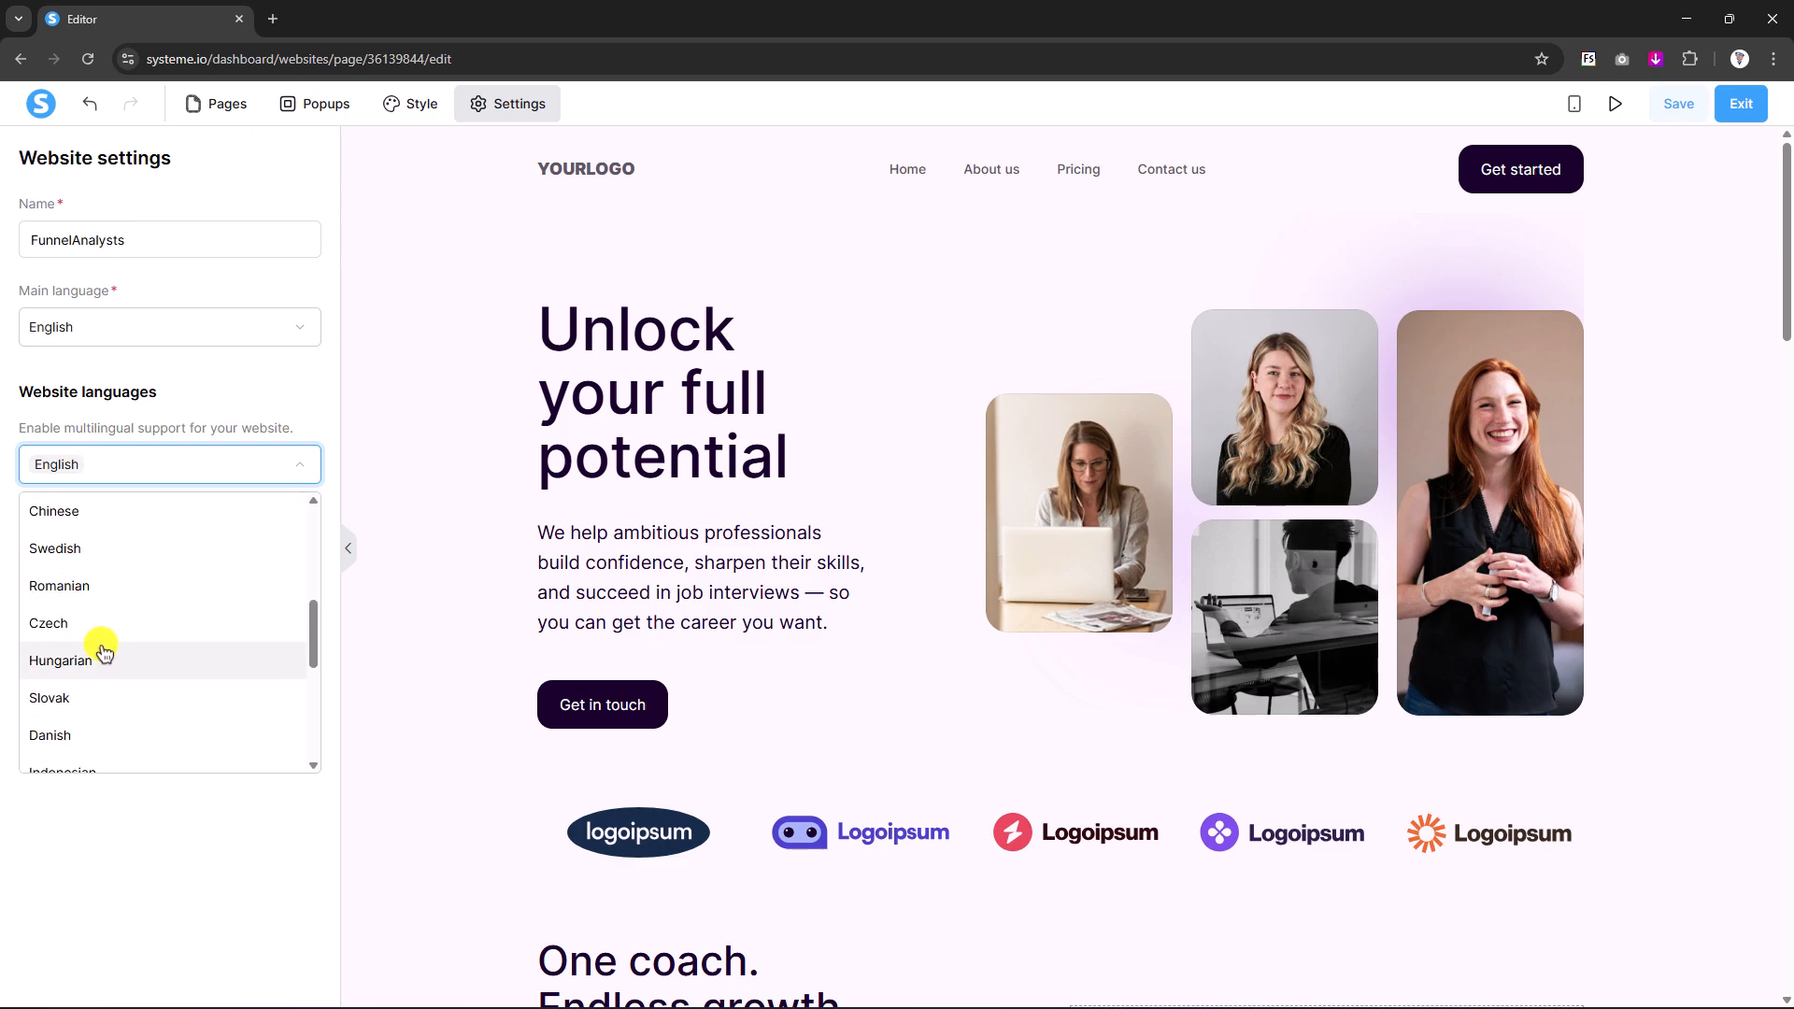
pyautogui.scroll(5, 103, 652)
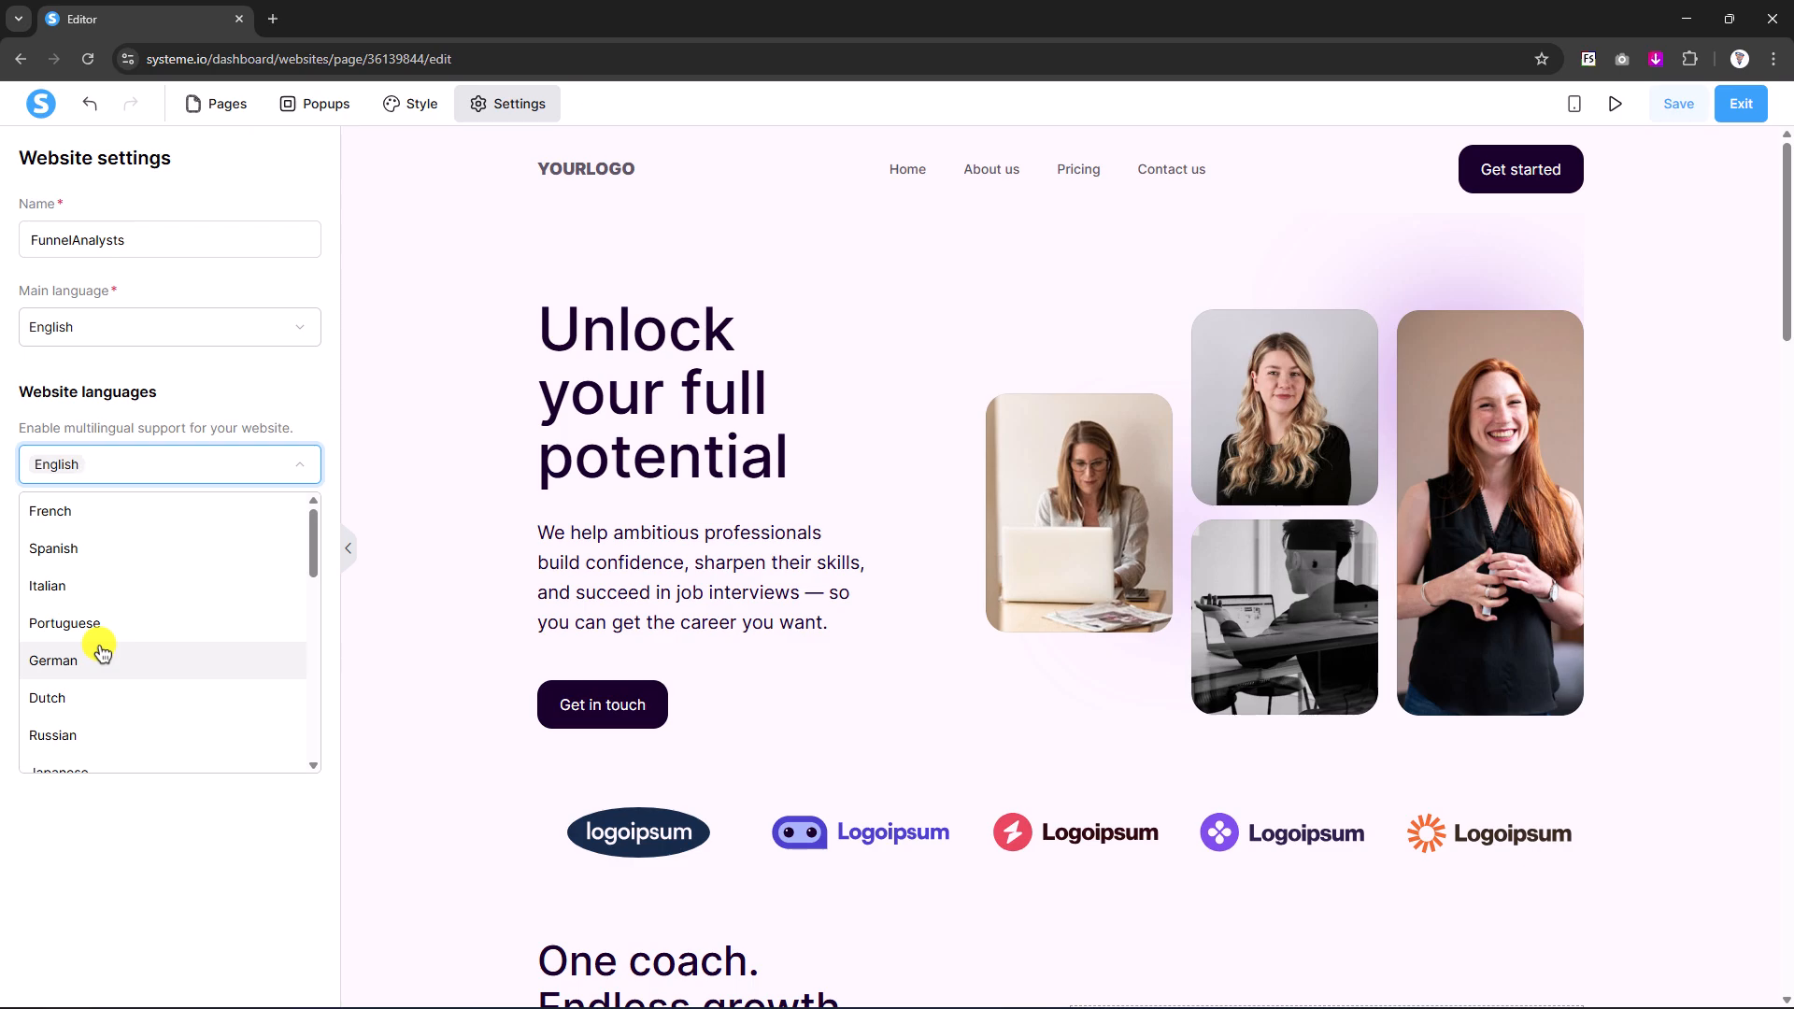
pyautogui.click(10, 472)
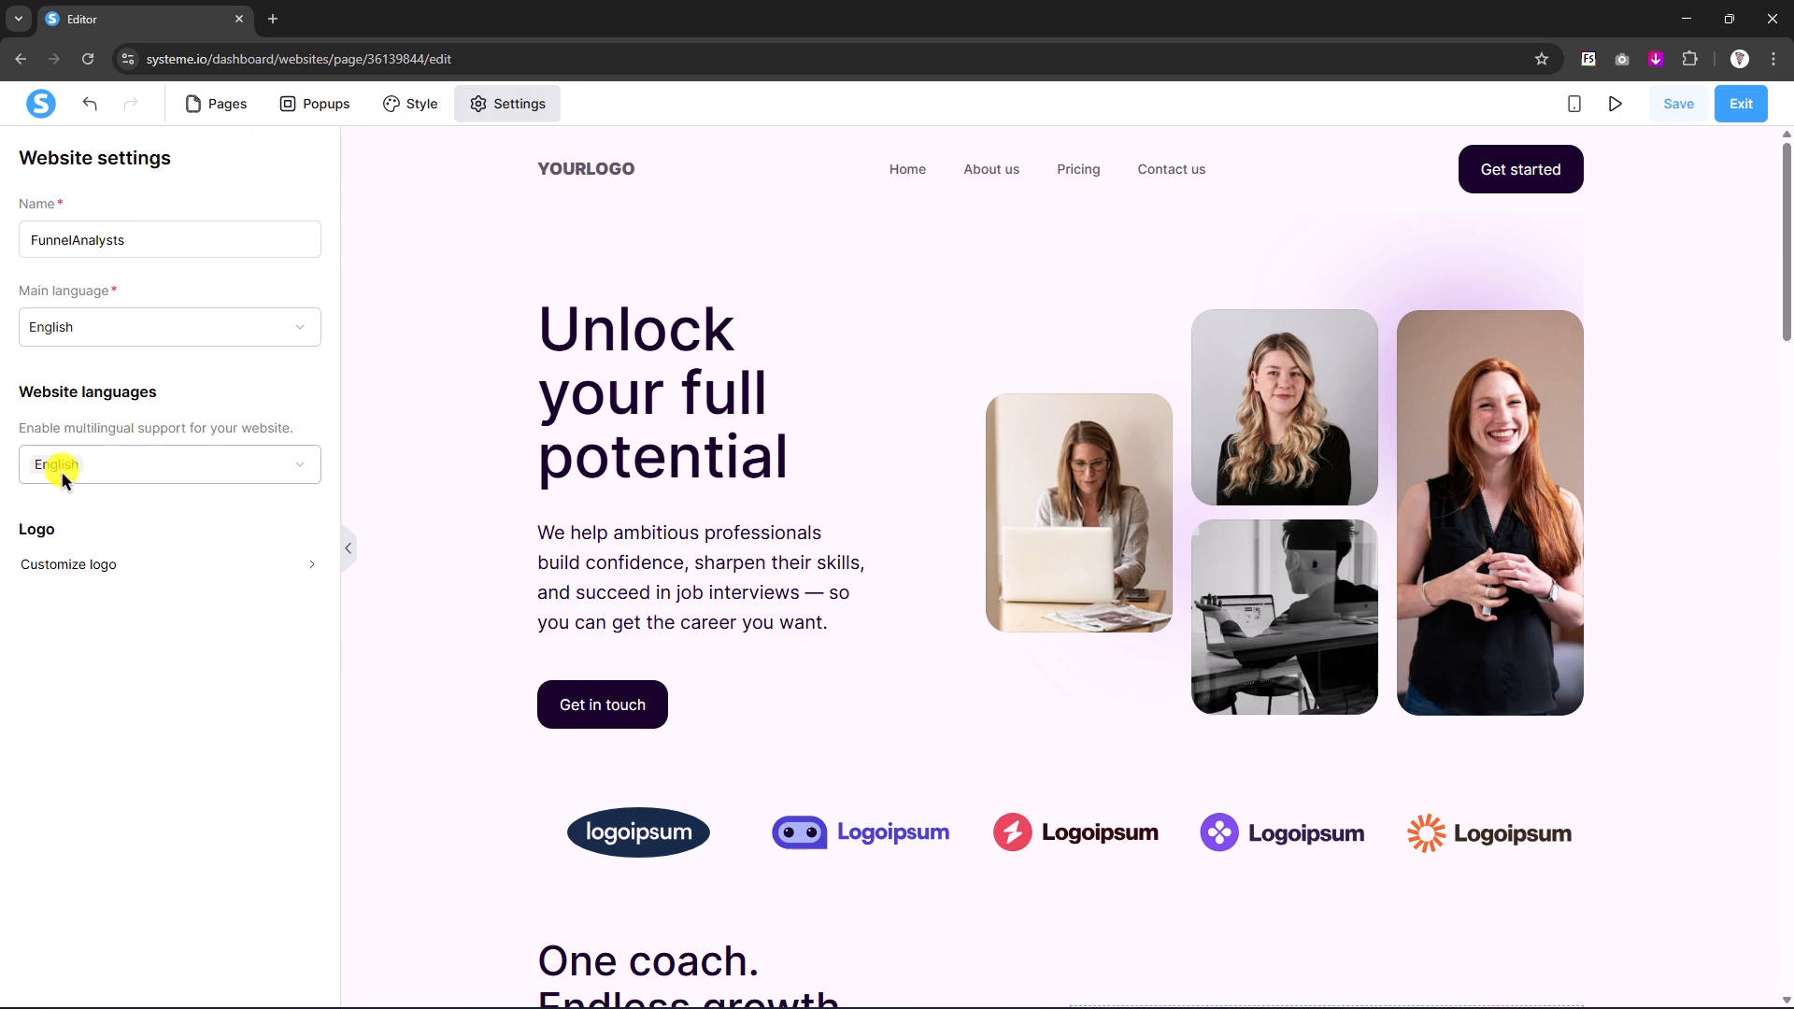
# - Replace the site's logo text with FunnelAnalysts
pyautogui.click(105, 566)
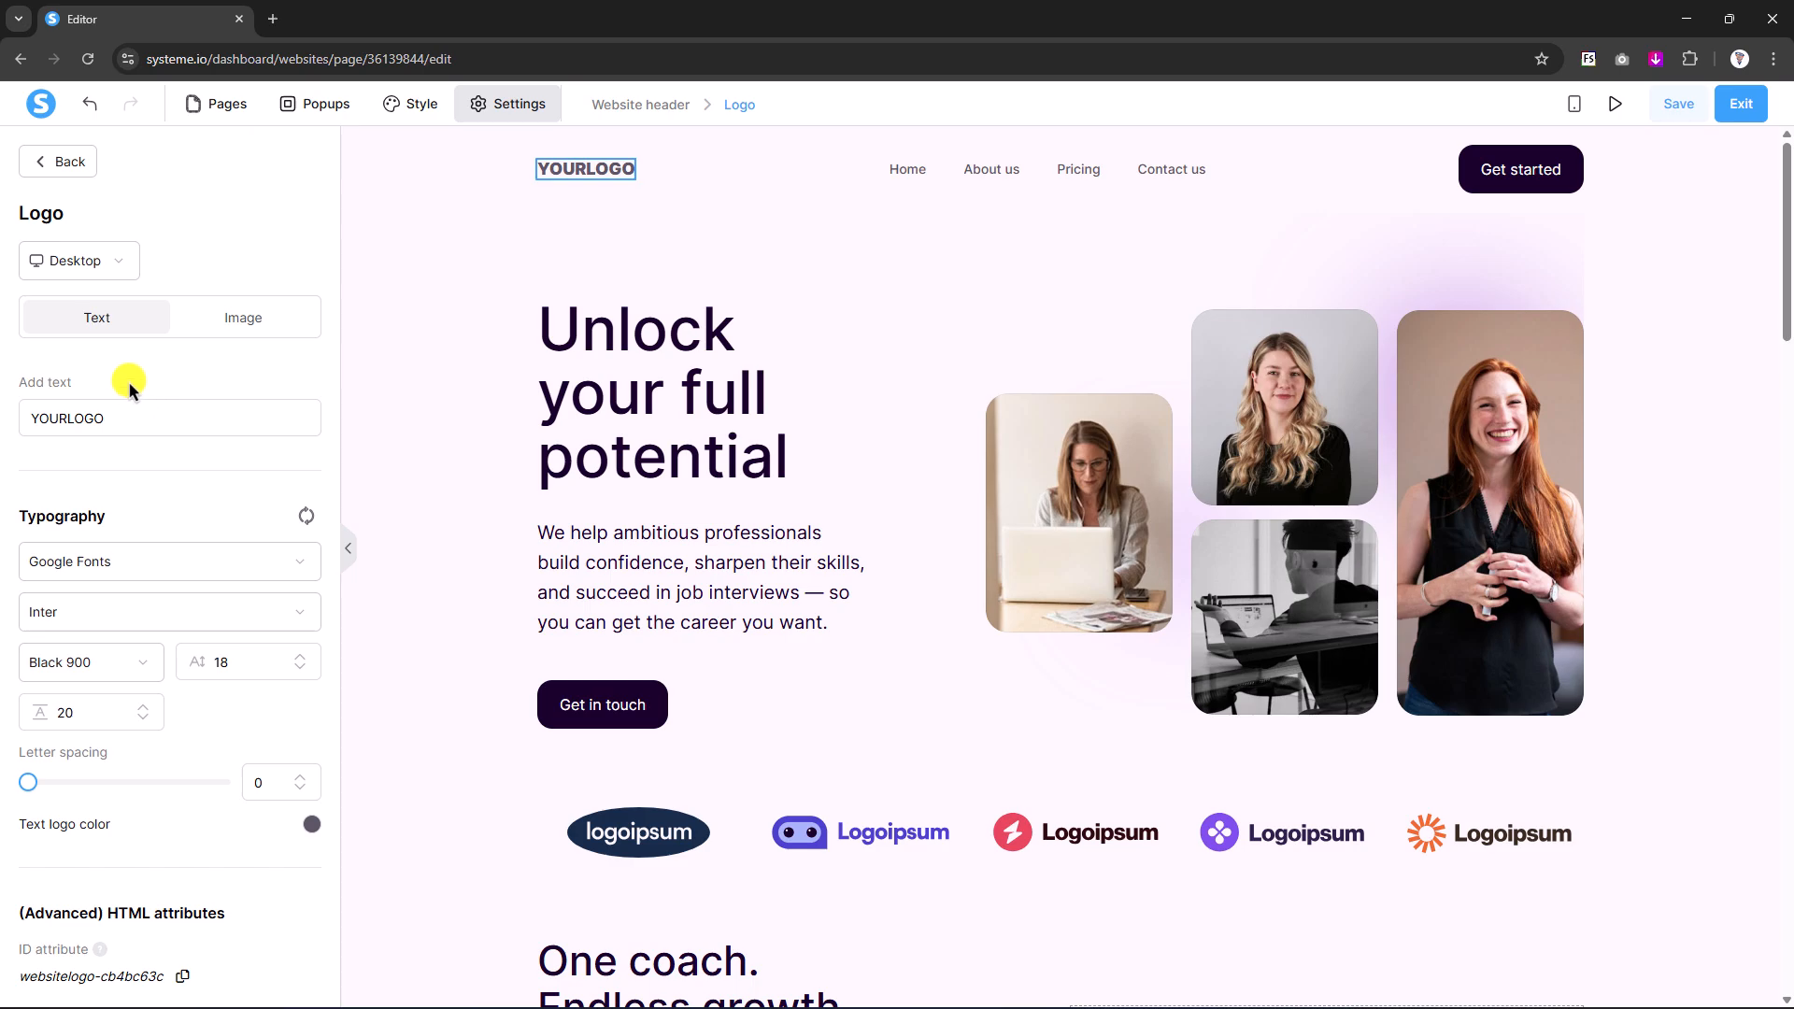
pyautogui.moveTo(144, 408); pyautogui.dragTo(38, 418)
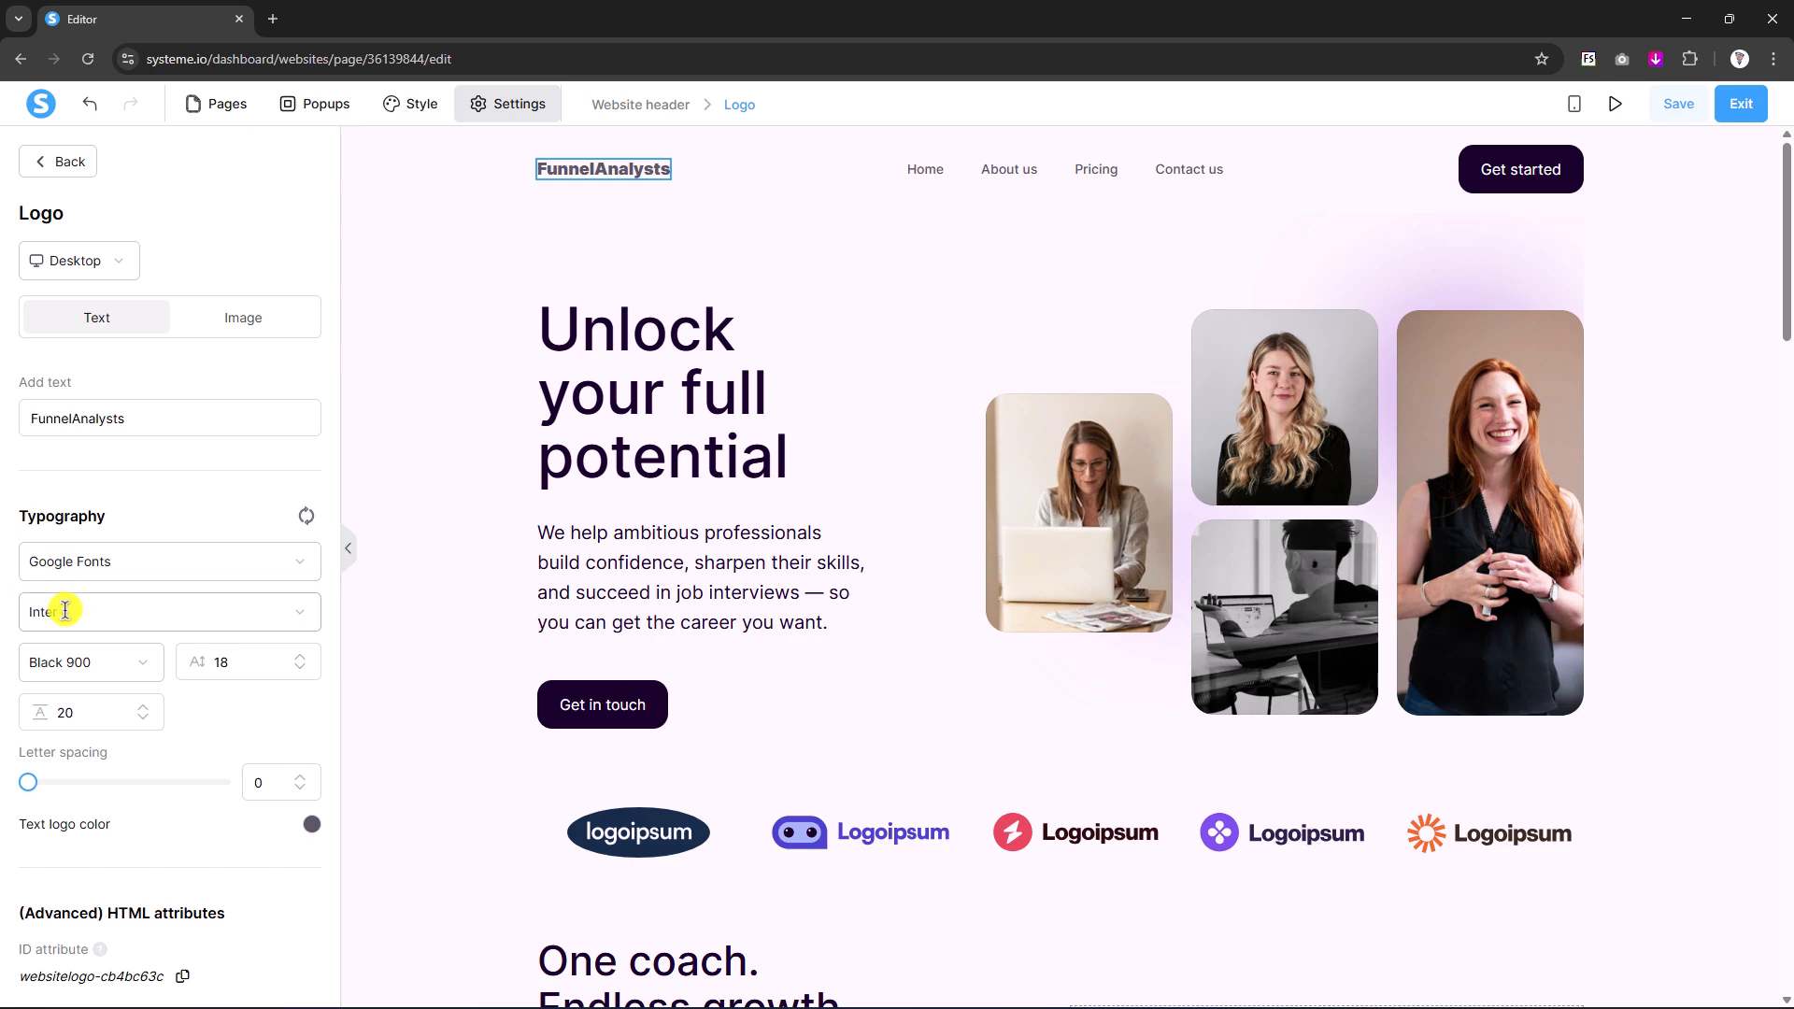
# - Insert the Funnel Analysts logo from the stored images as the desktop logo and set its height to 30
pyautogui.click(242, 322)
pyautogui.click(297, 383)
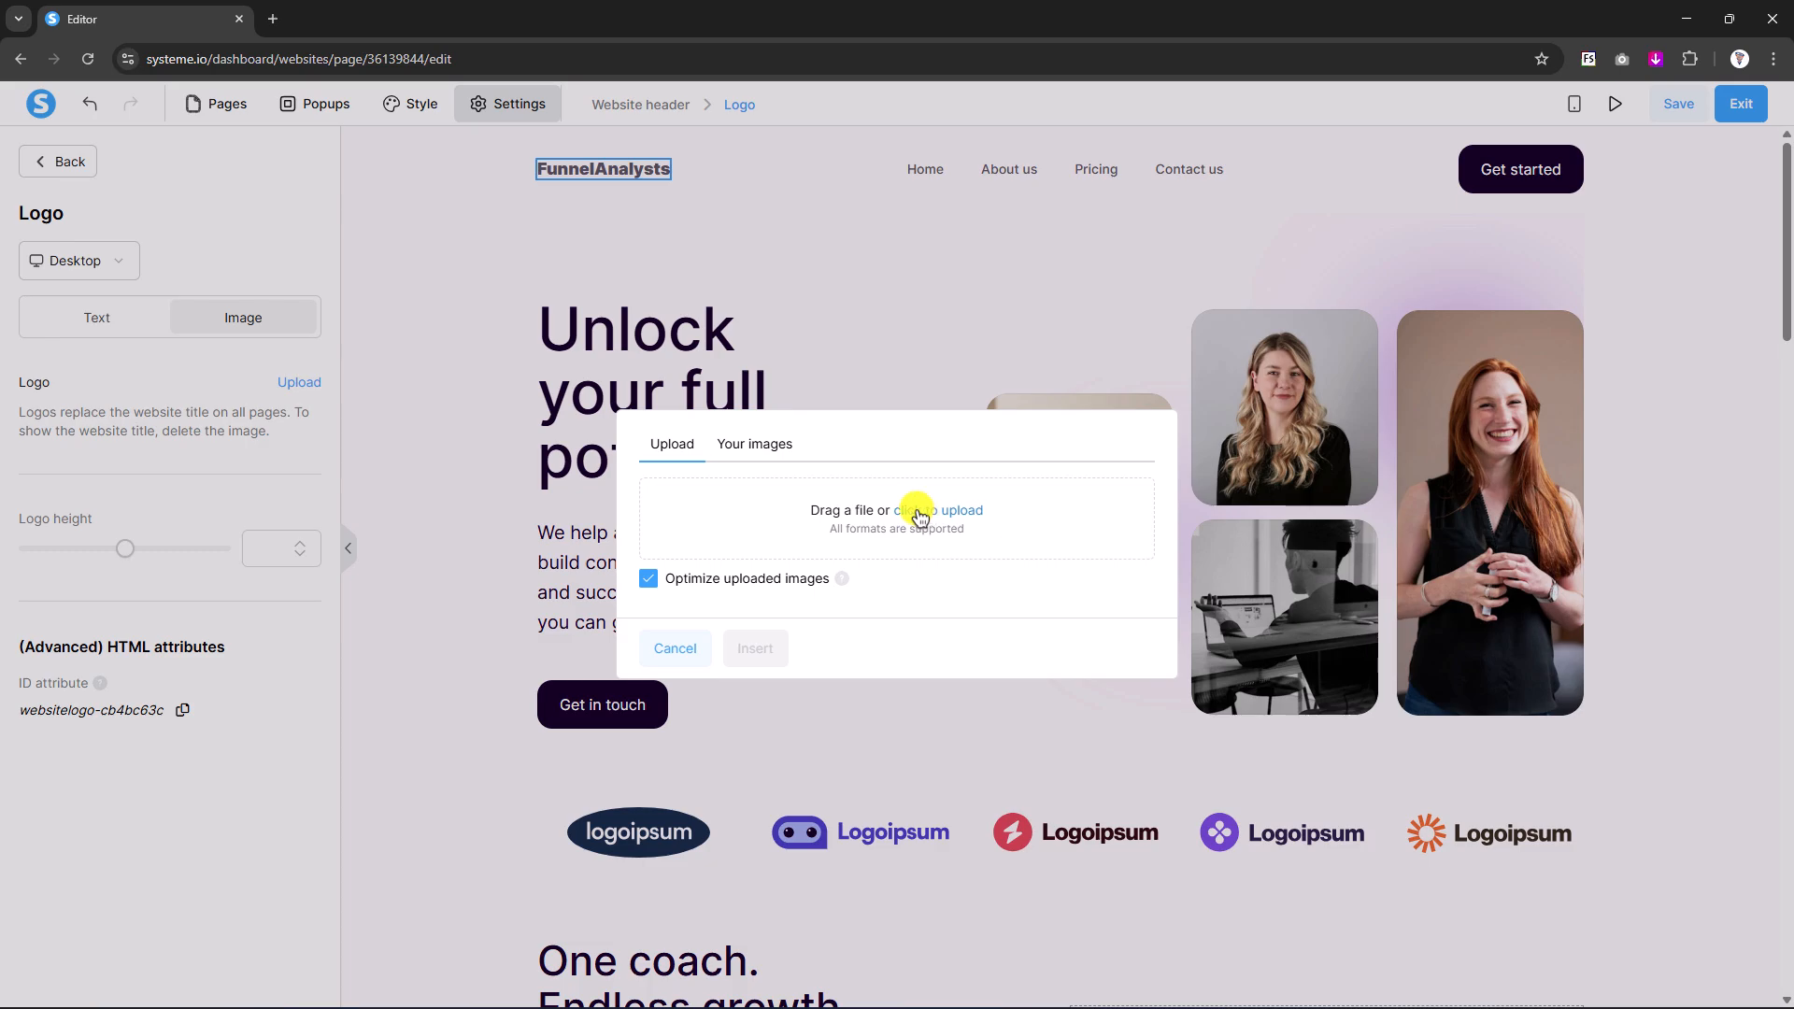
pyautogui.click(772, 444)
pyautogui.click(1077, 537)
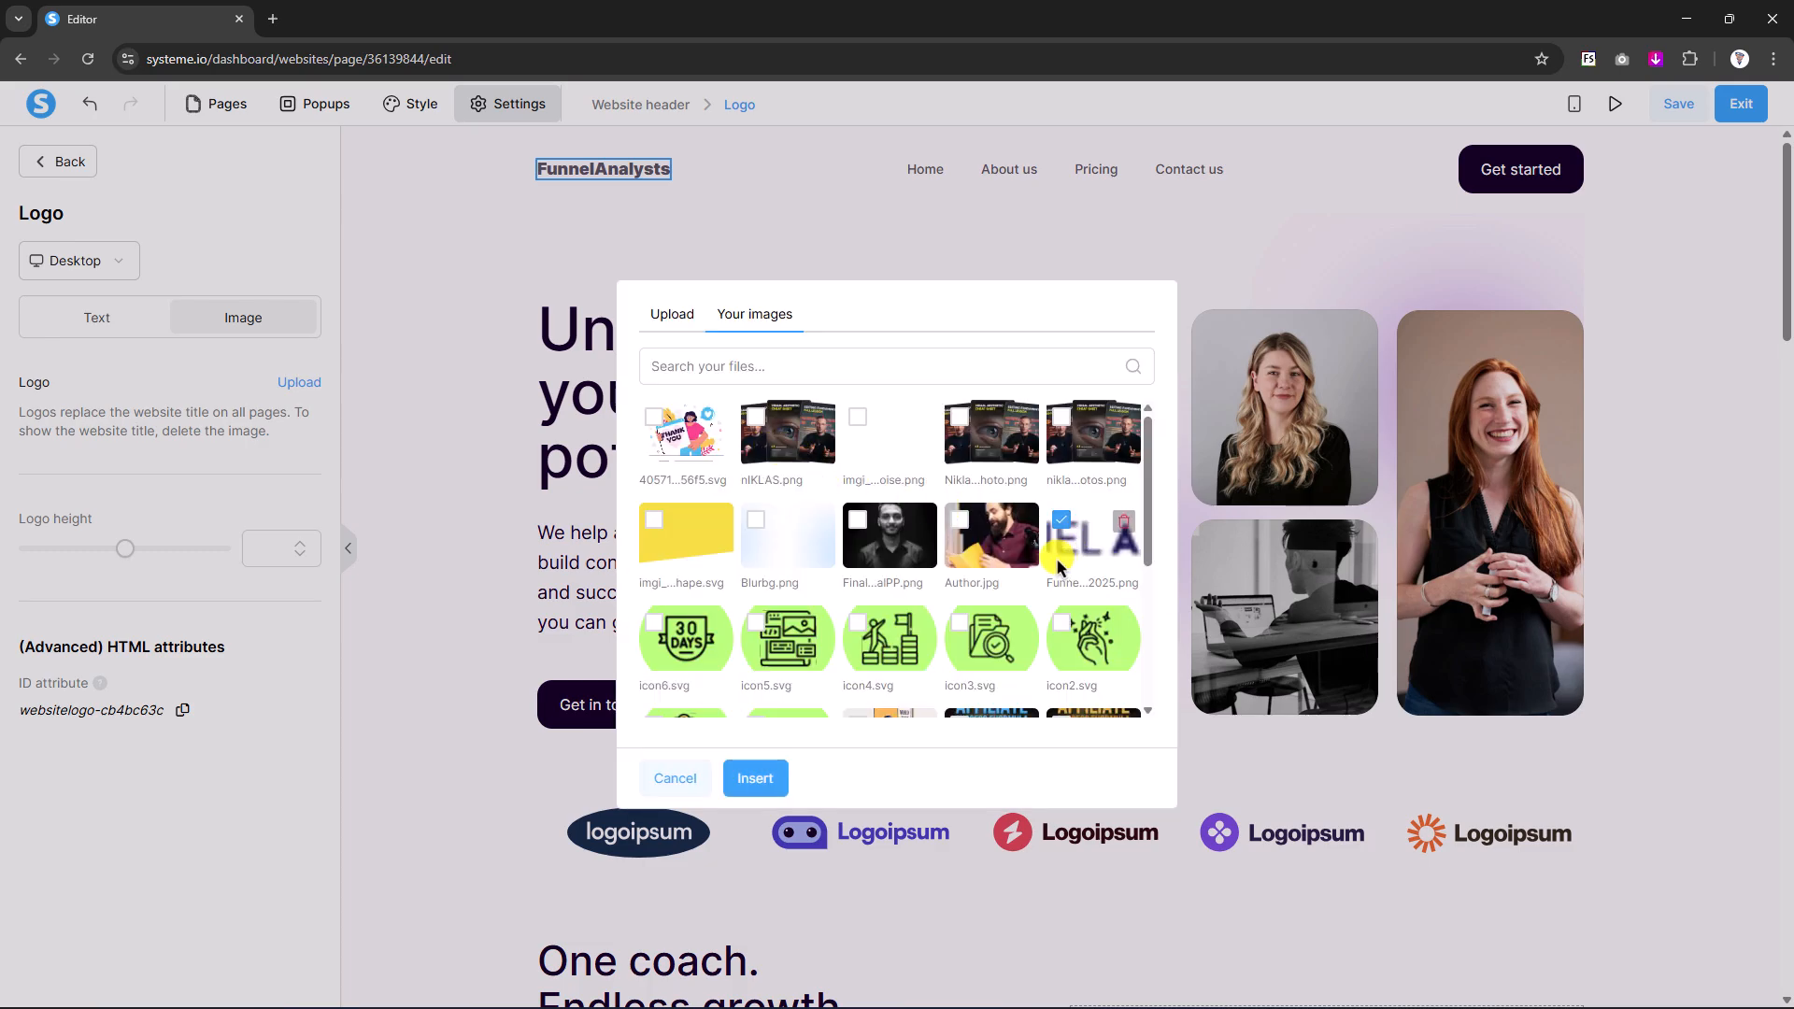
pyautogui.click(759, 783)
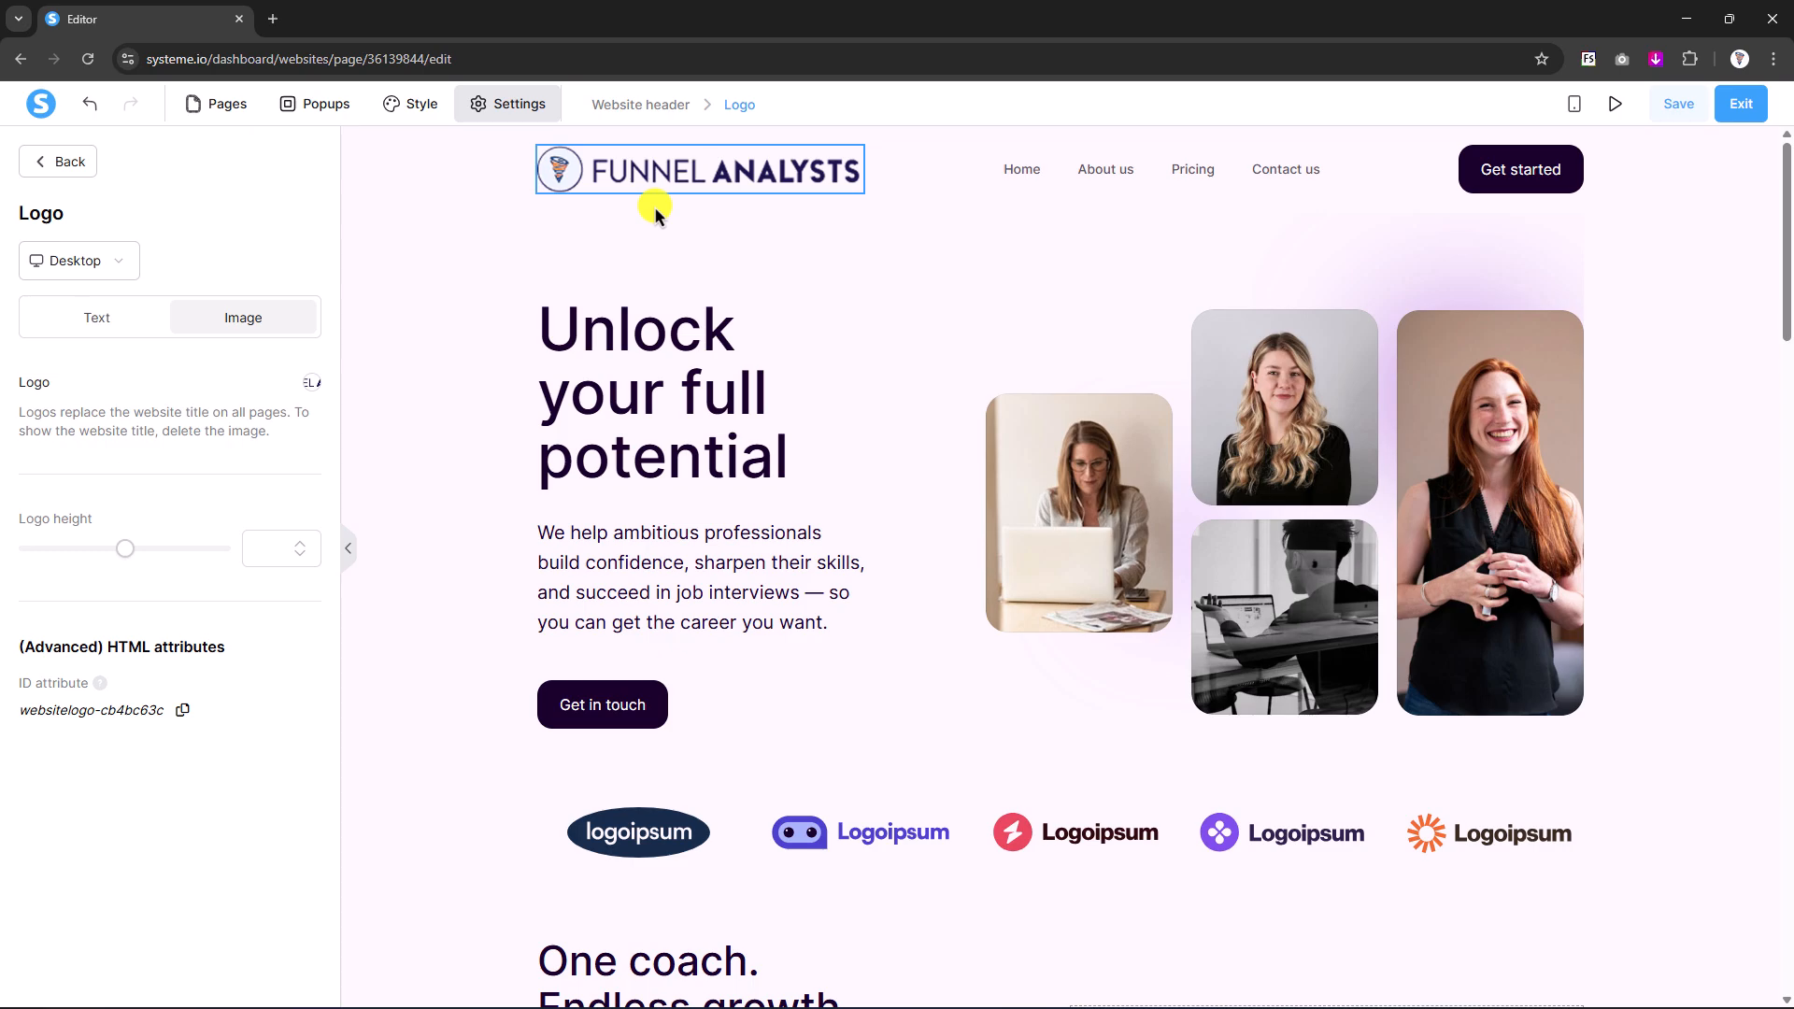
pyautogui.moveTo(113, 553); pyautogui.dragTo(67, 552)
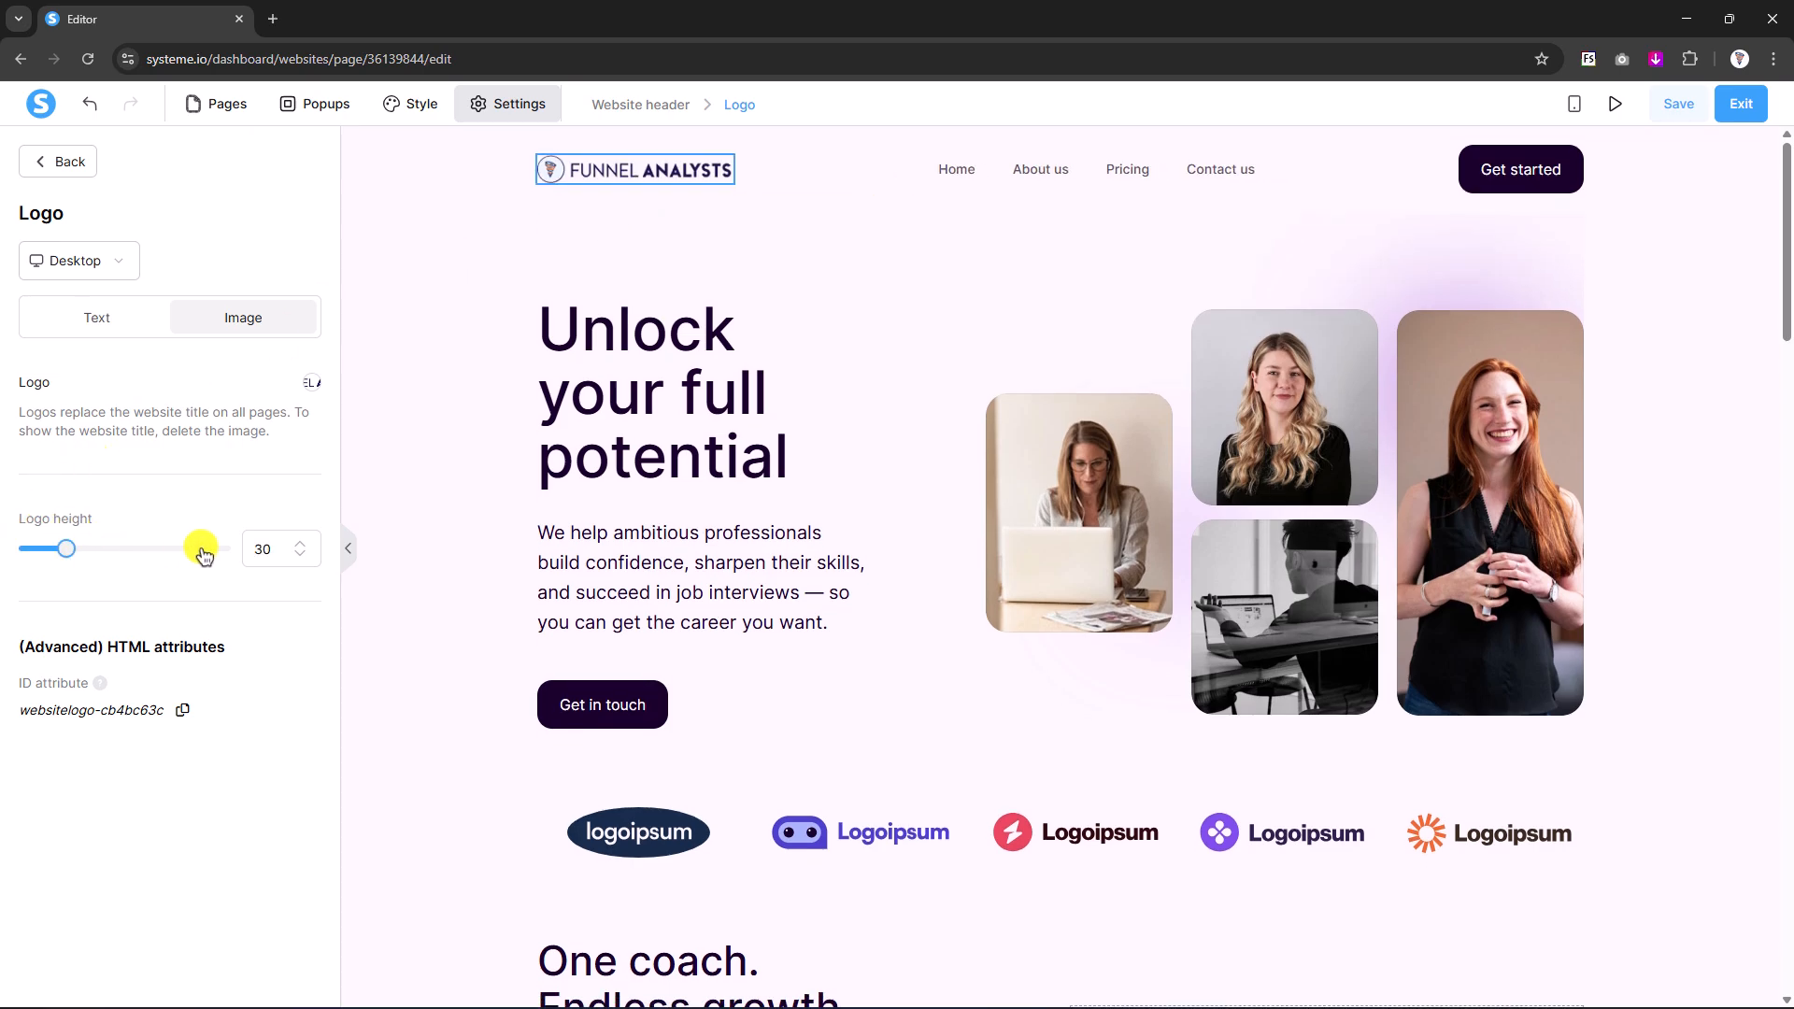
pyautogui.click(402, 325)
# - Insert the Funnel Analysts logo from the stored images as the mobile logo
pyautogui.click(590, 172)
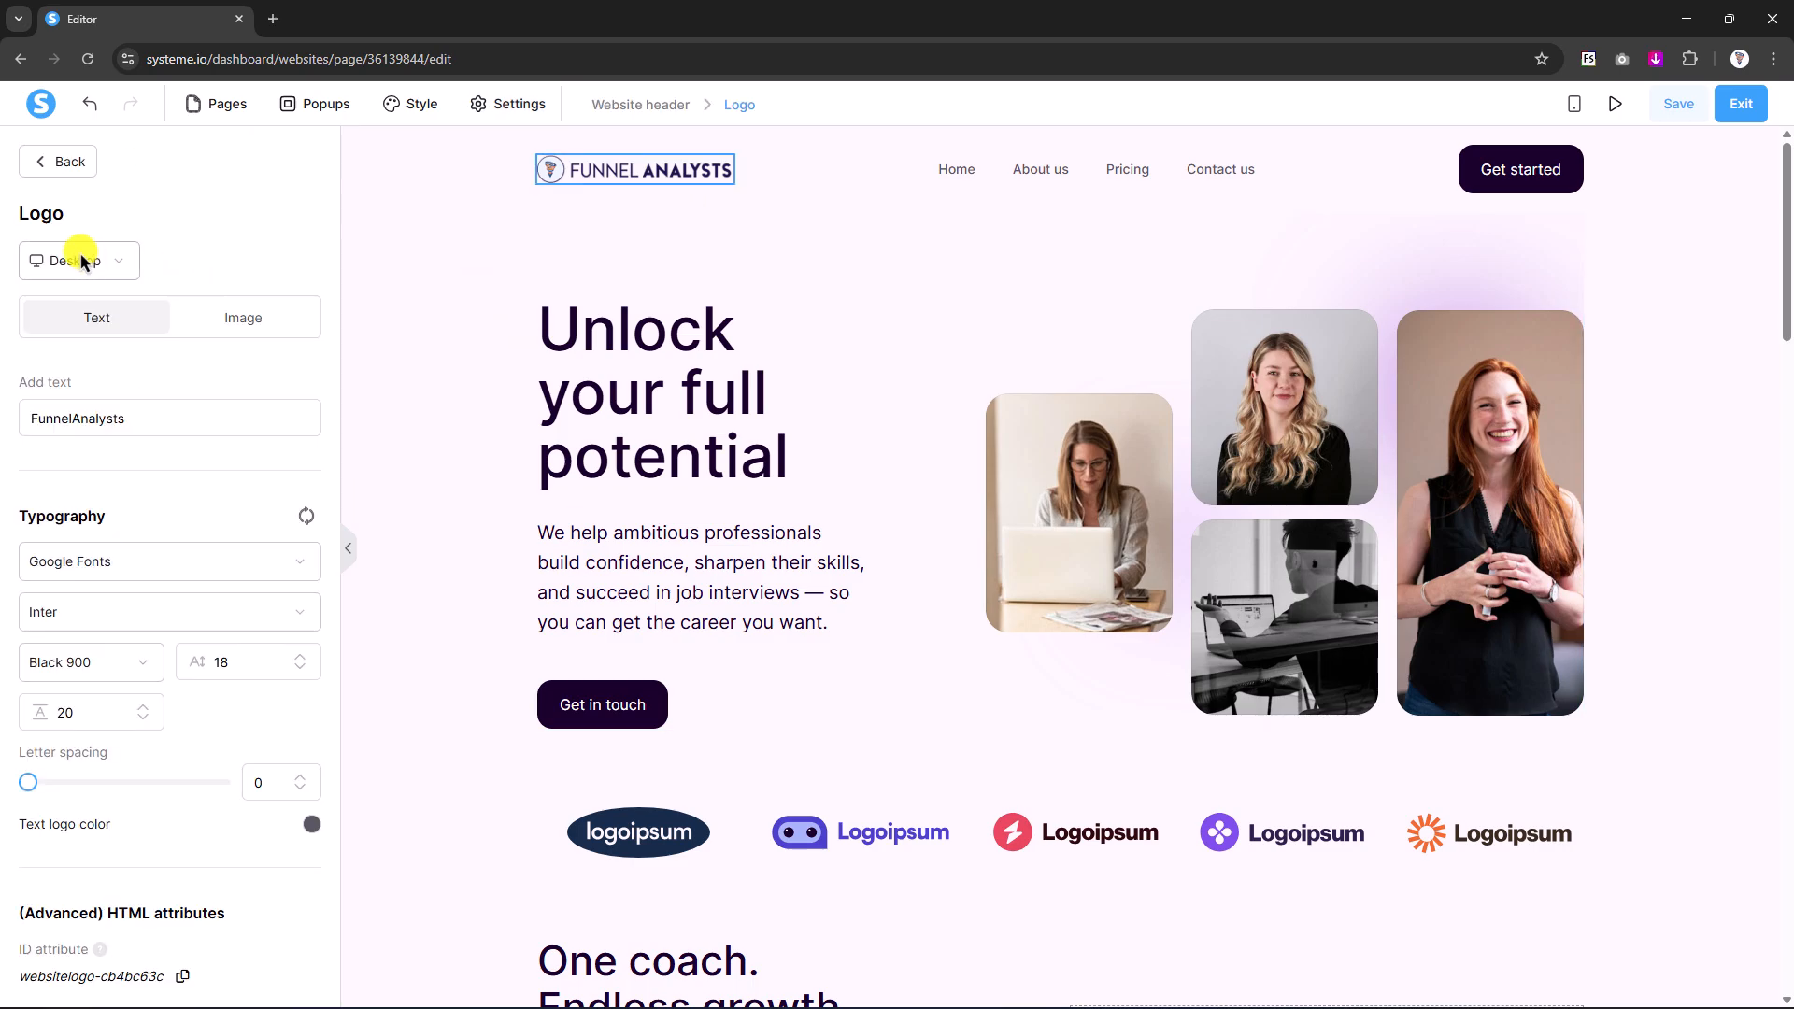
pyautogui.click(105, 265)
pyautogui.click(56, 345)
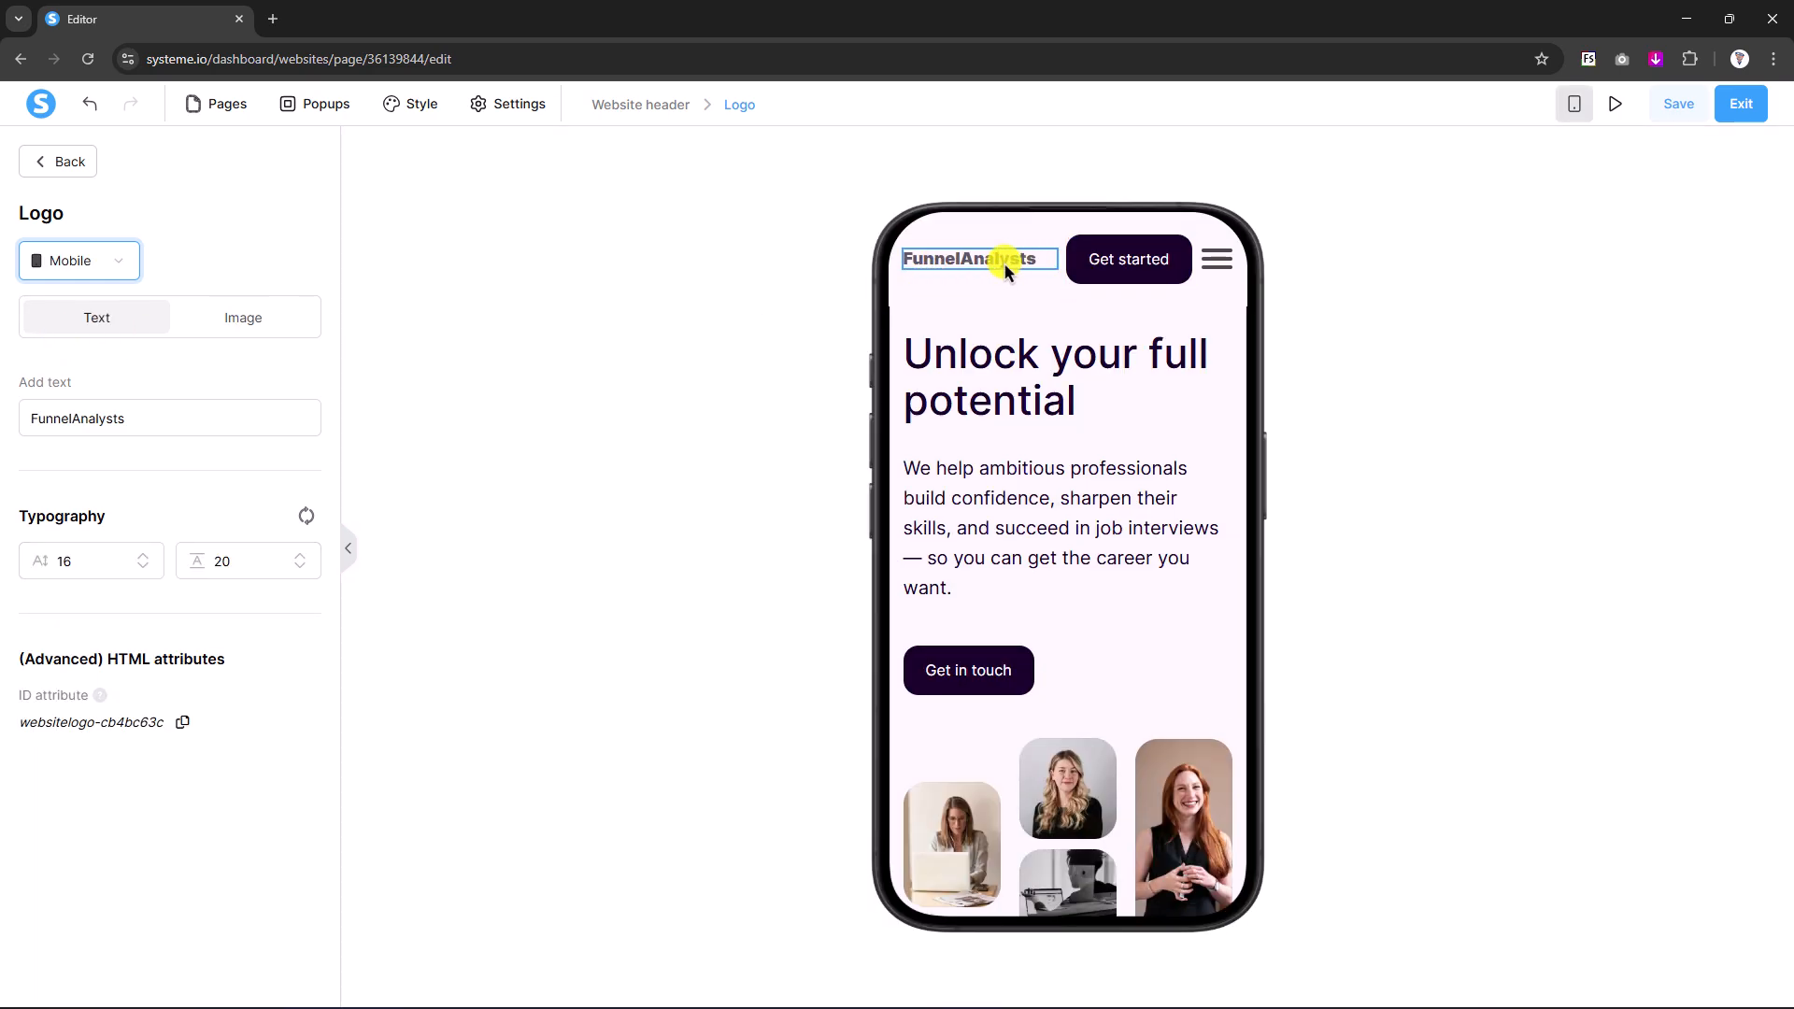
pyautogui.click(246, 315)
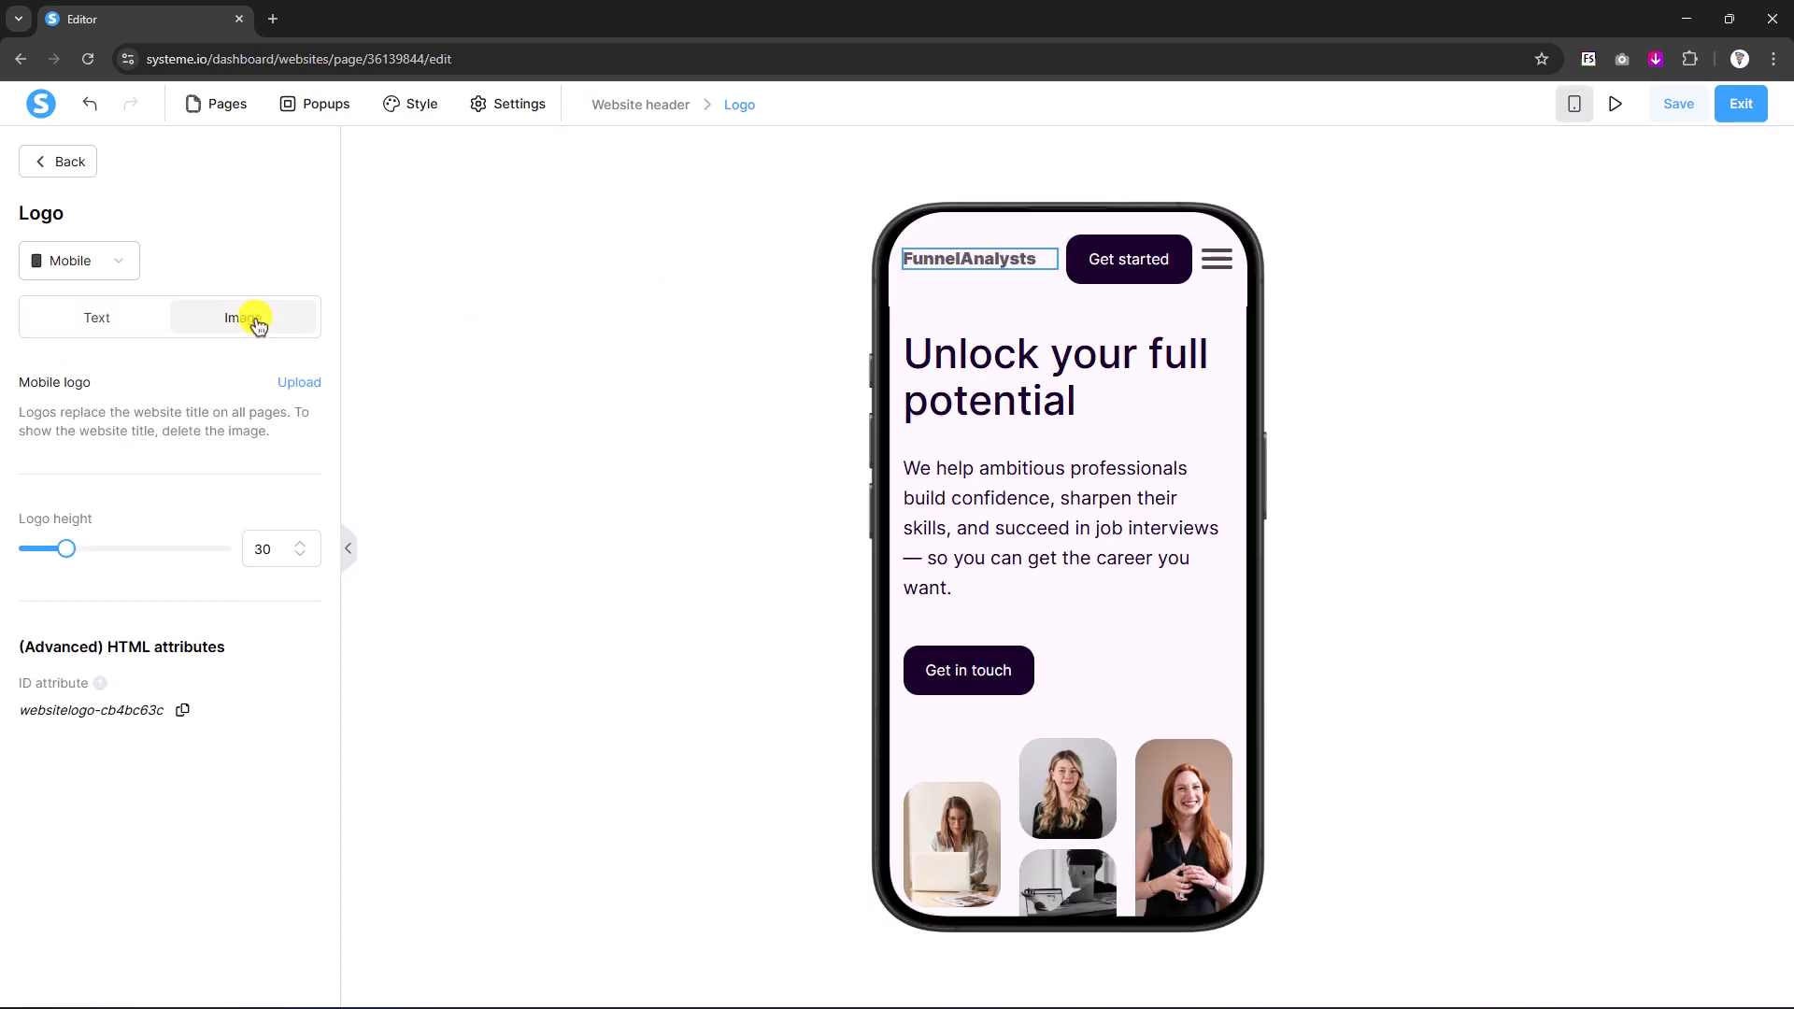
pyautogui.click(312, 391)
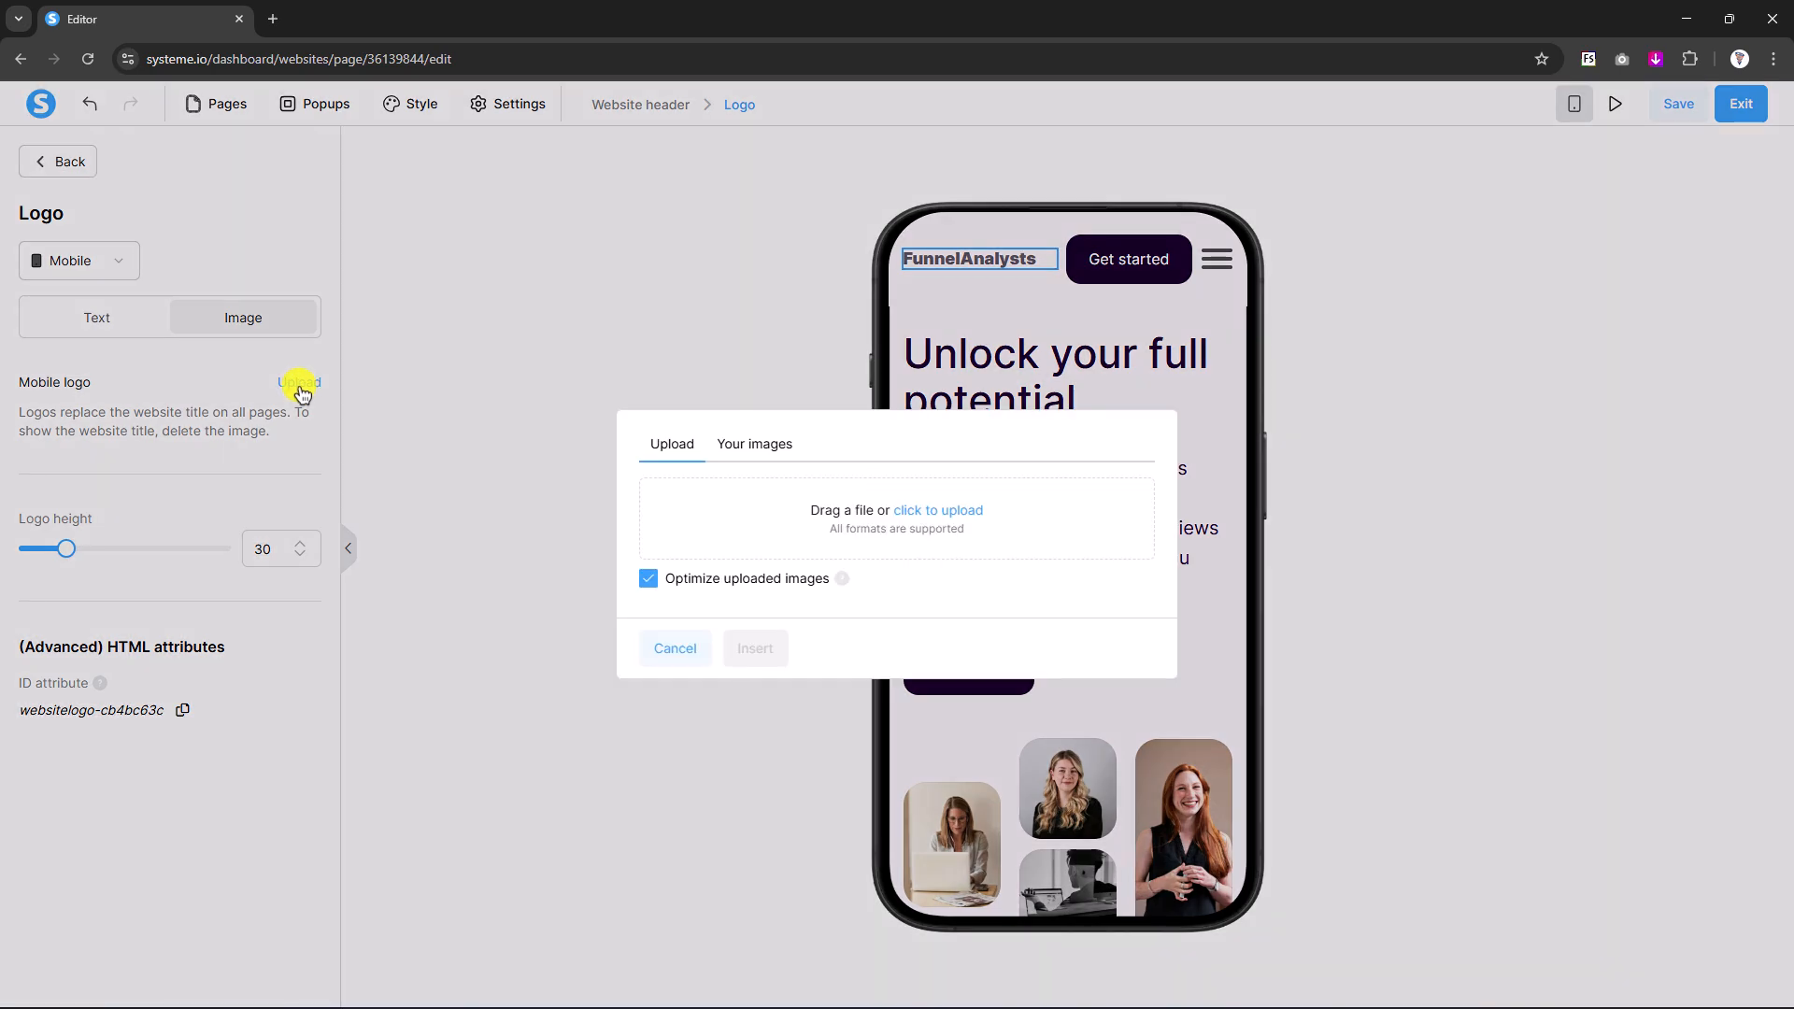
pyautogui.click(752, 441)
pyautogui.click(1077, 538)
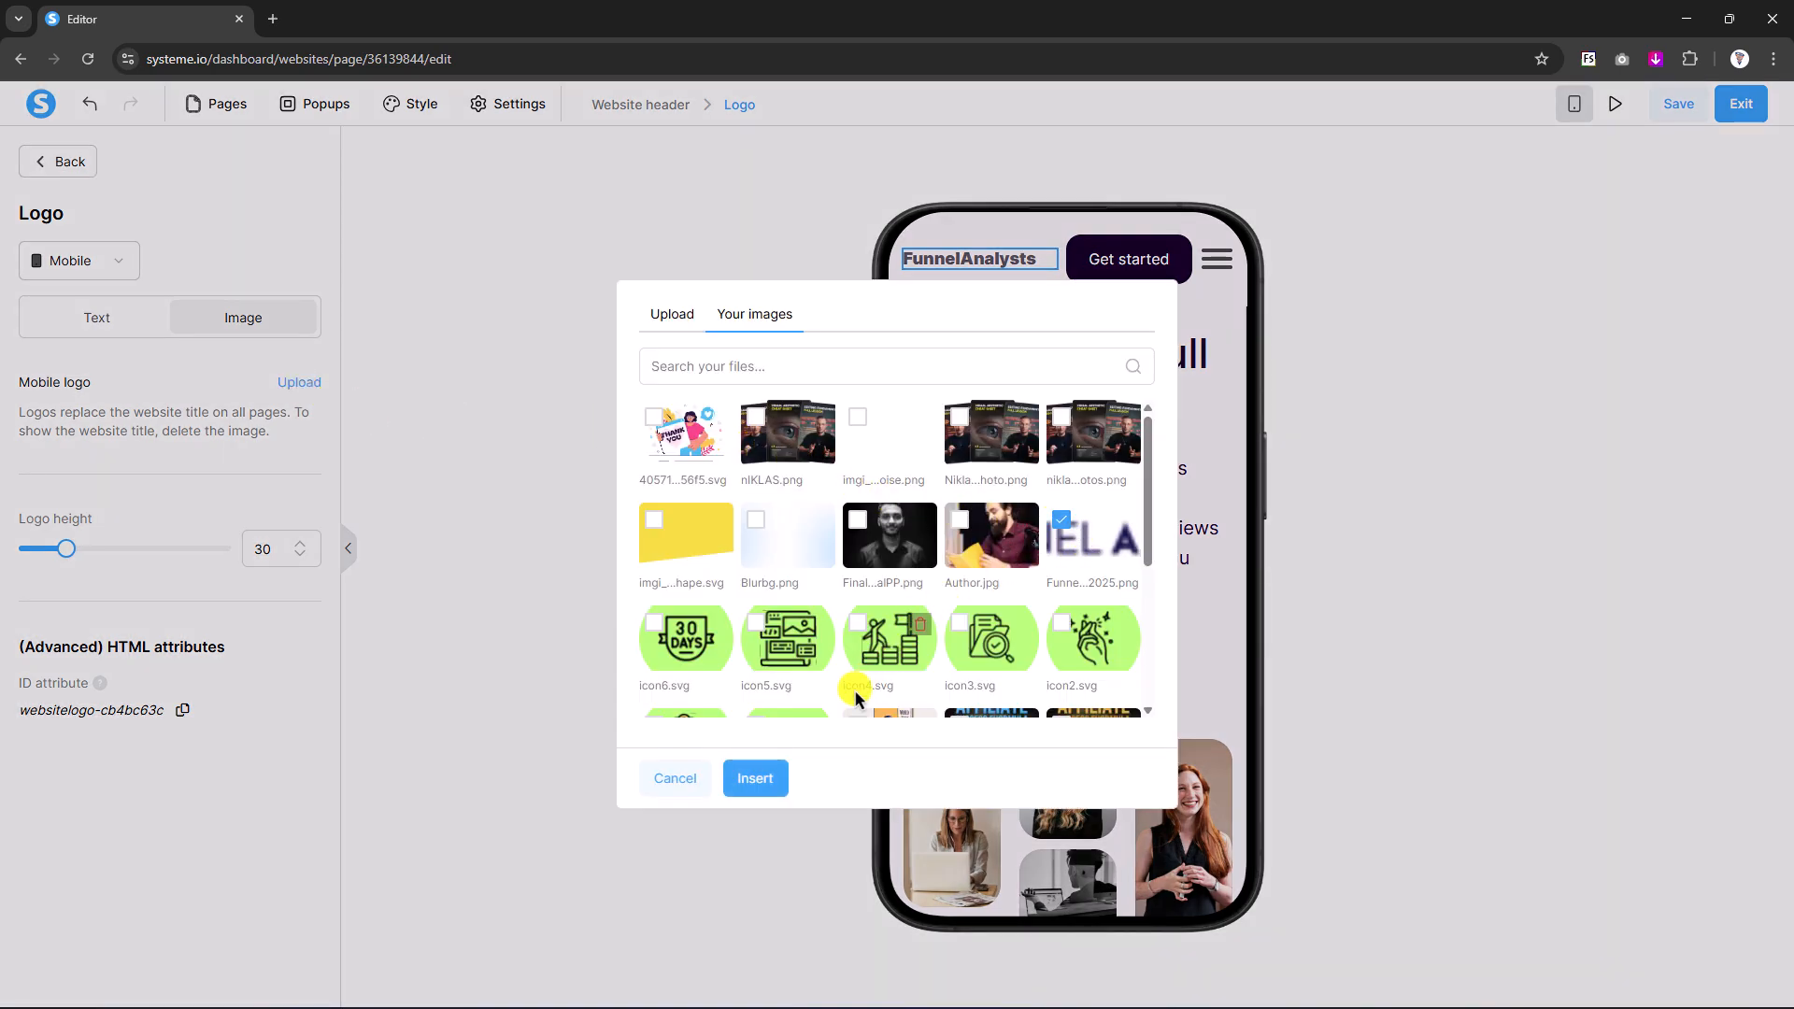
pyautogui.click(755, 778)
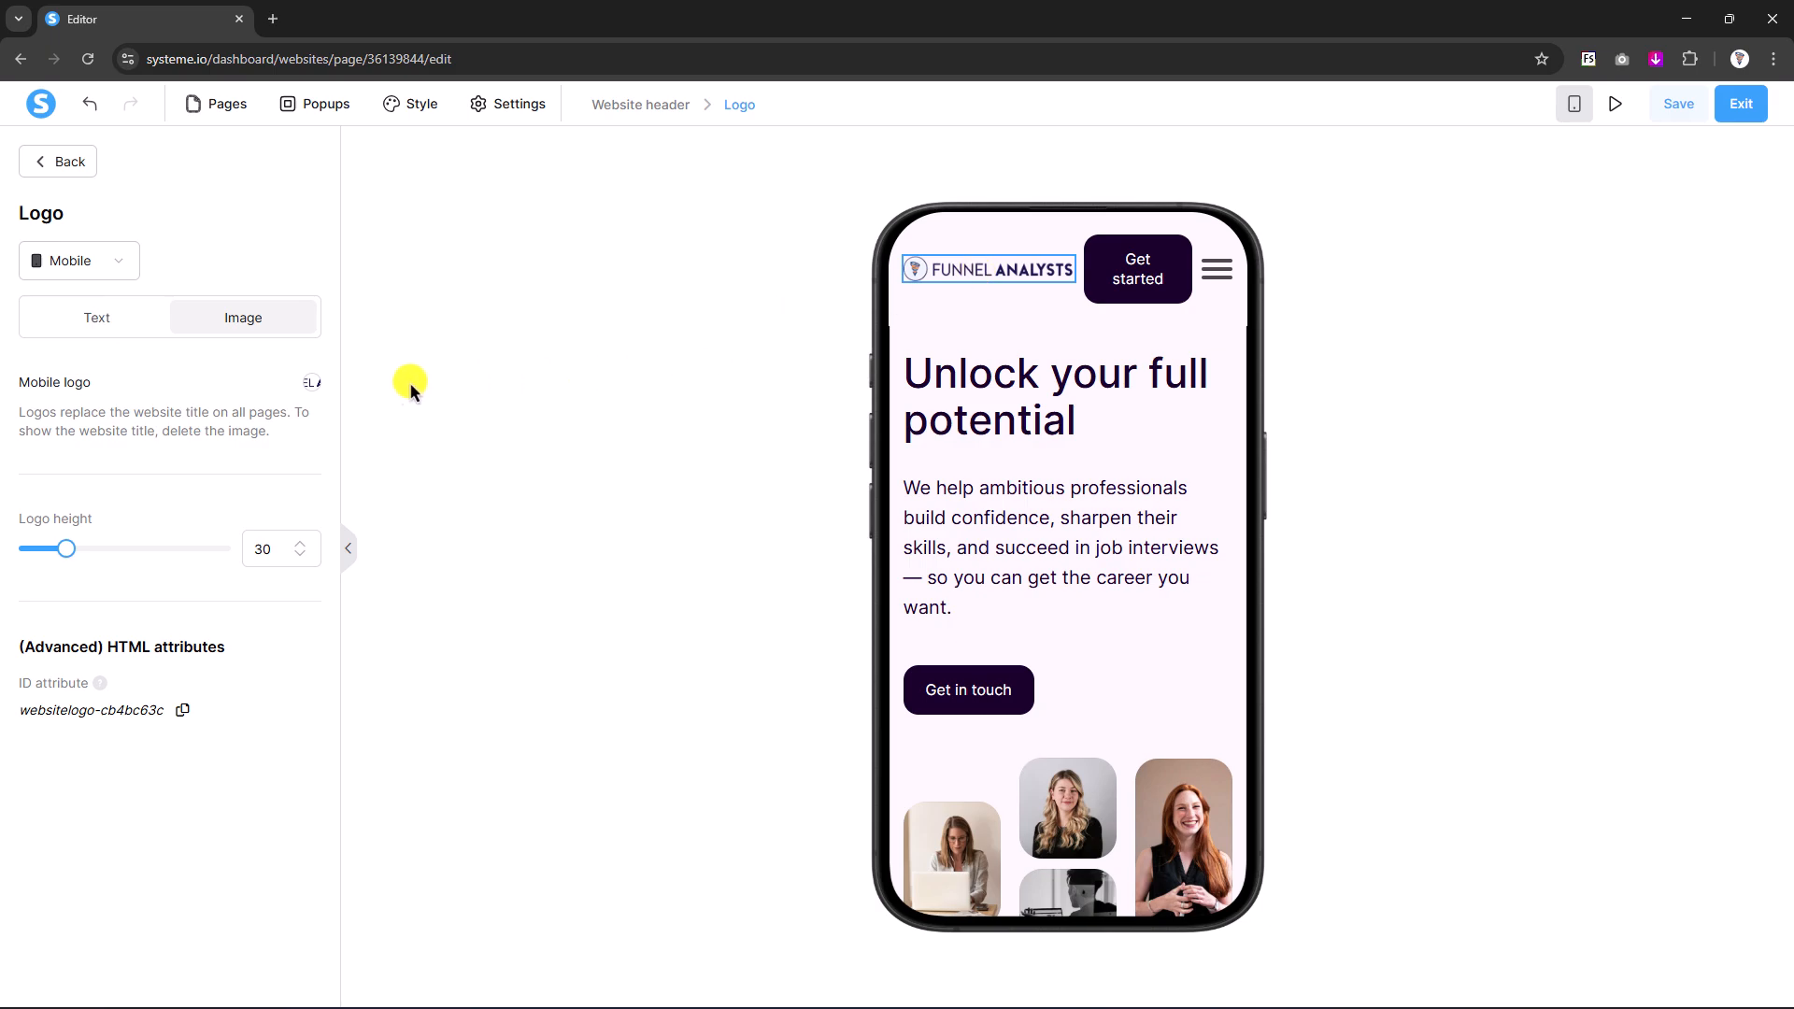
# - Set the mobile logo's height to 20 and return to the desktop view
pyautogui.click(301, 556)
pyautogui.click(301, 556)
pyautogui.click(300, 555)
pyautogui.click(302, 557)
pyautogui.click(302, 557)
pyautogui.click(303, 557)
pyautogui.moveTo(275, 551); pyautogui.dragTo(221, 544)
pyautogui.write('20')
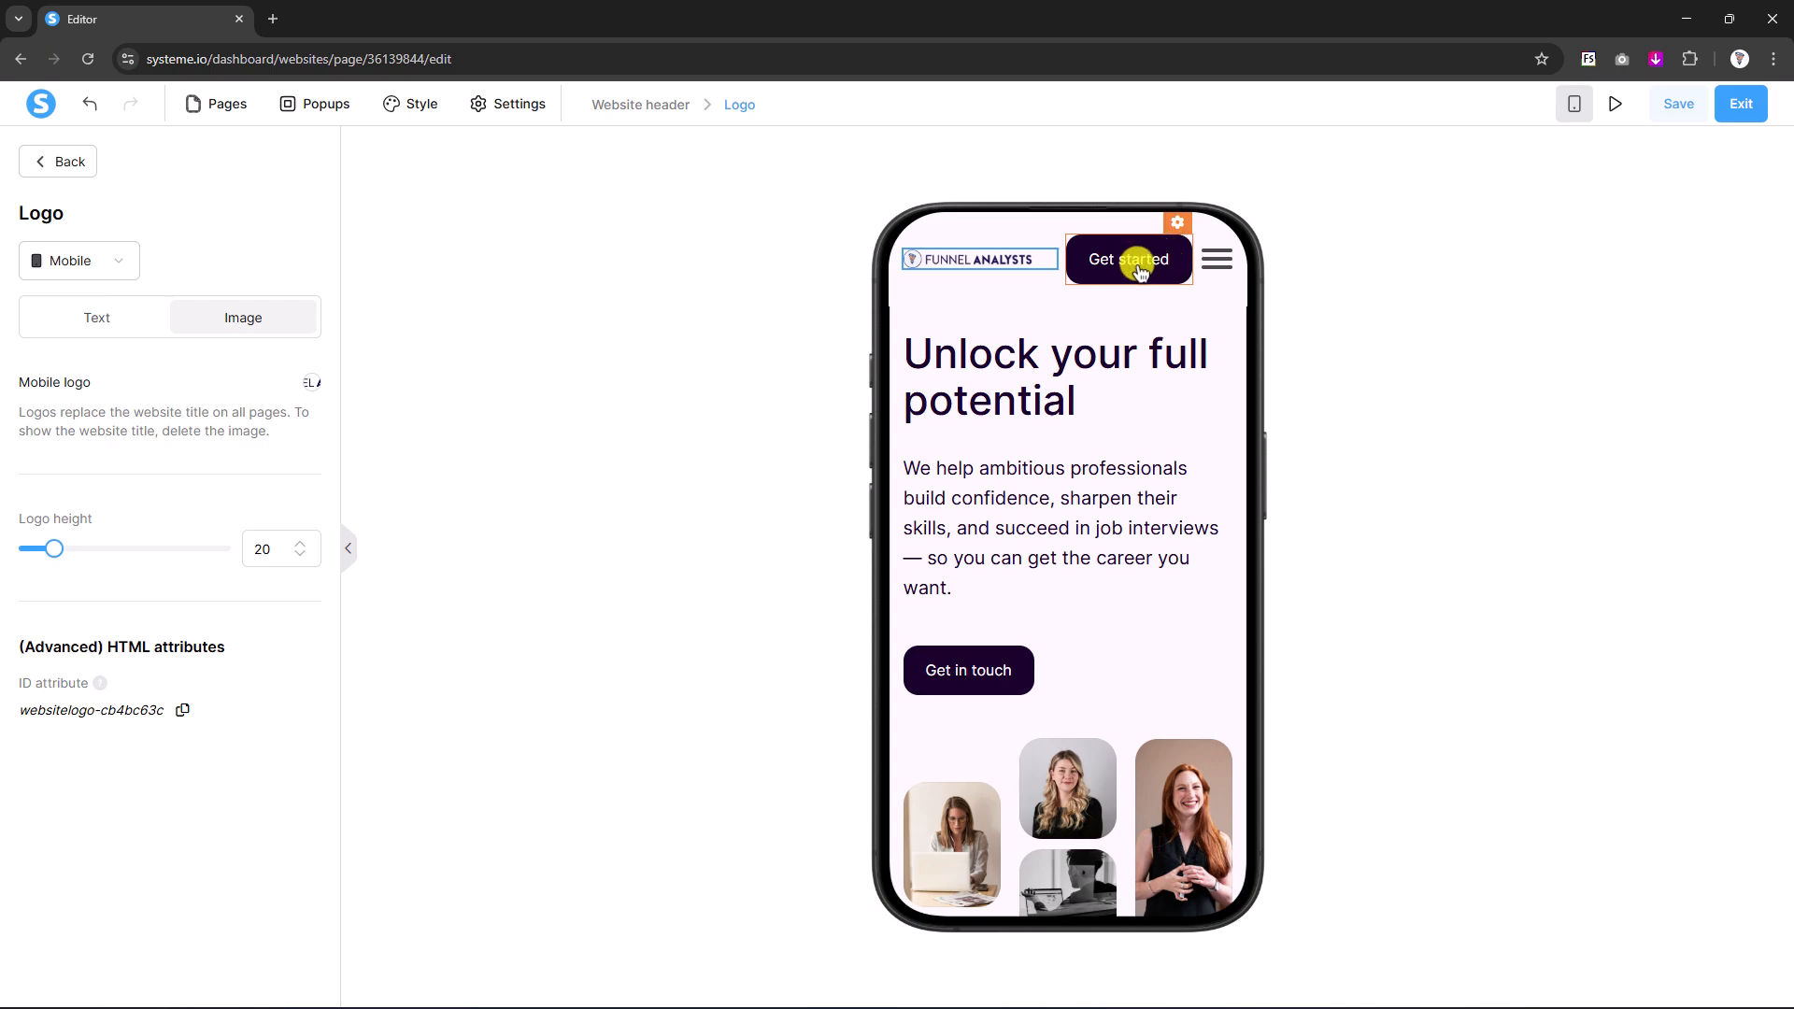
pyautogui.click(71, 255)
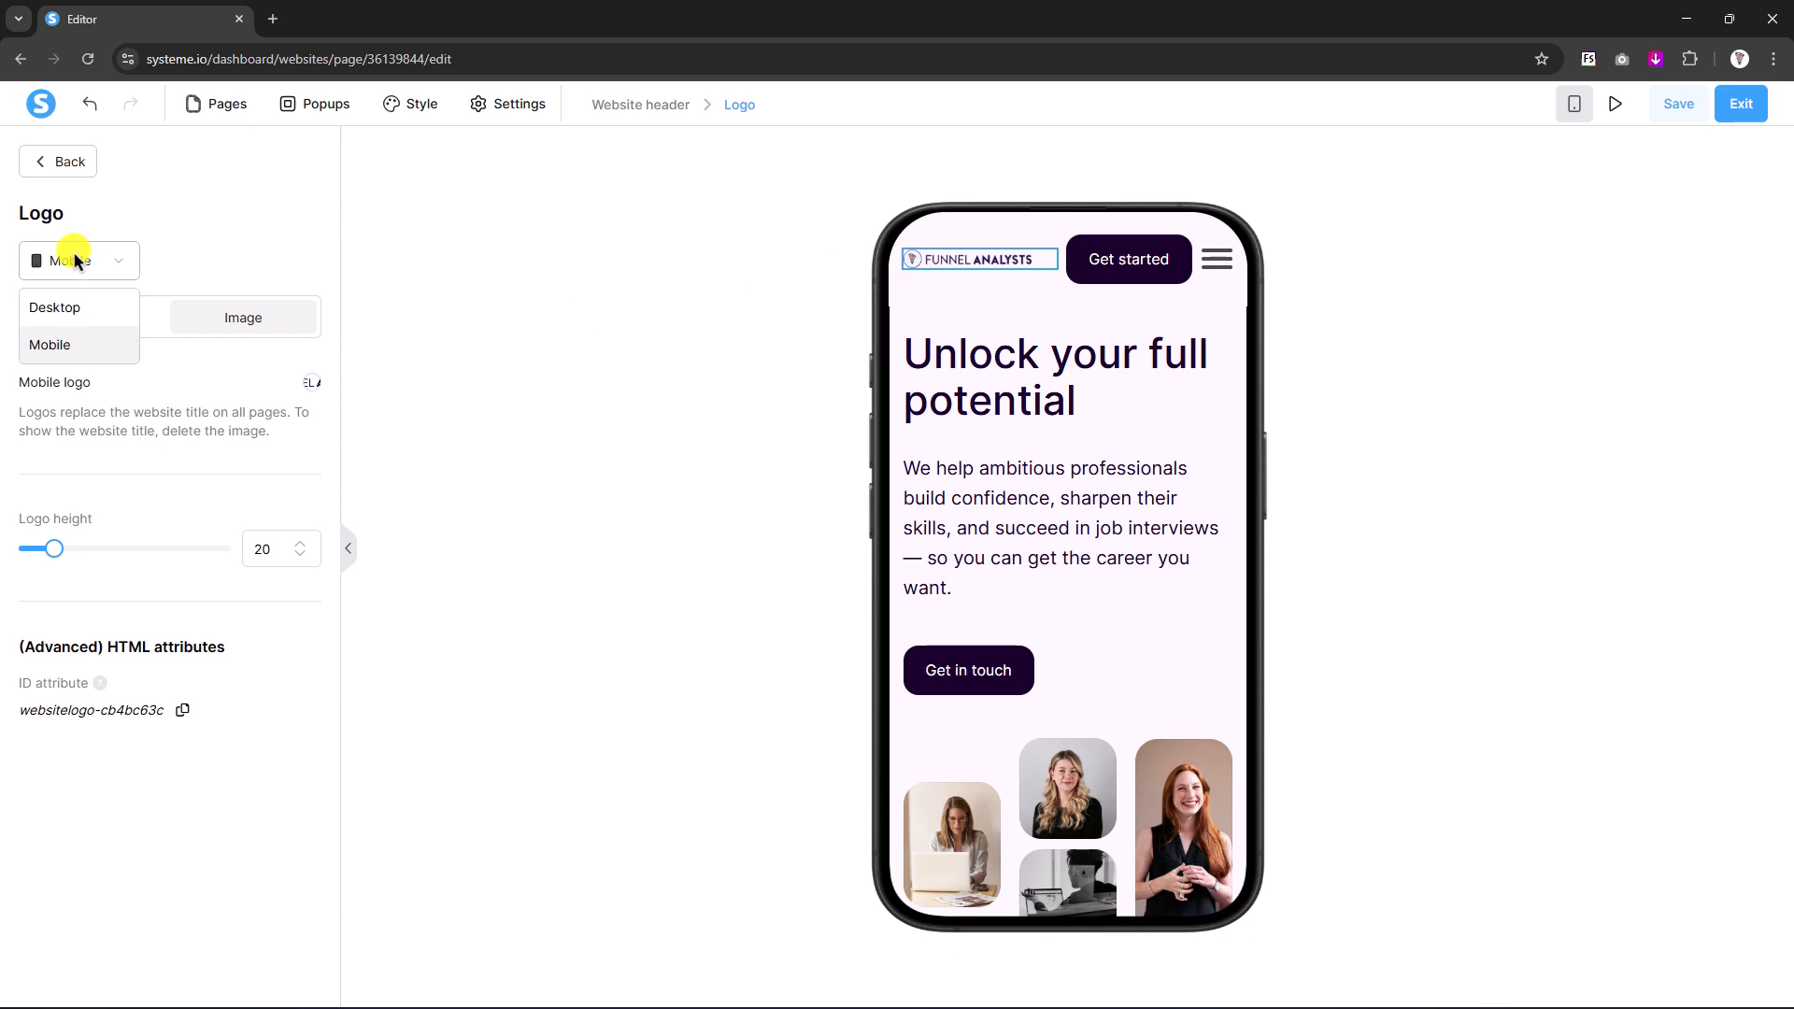
pyautogui.click(62, 308)
pyautogui.click(493, 265)
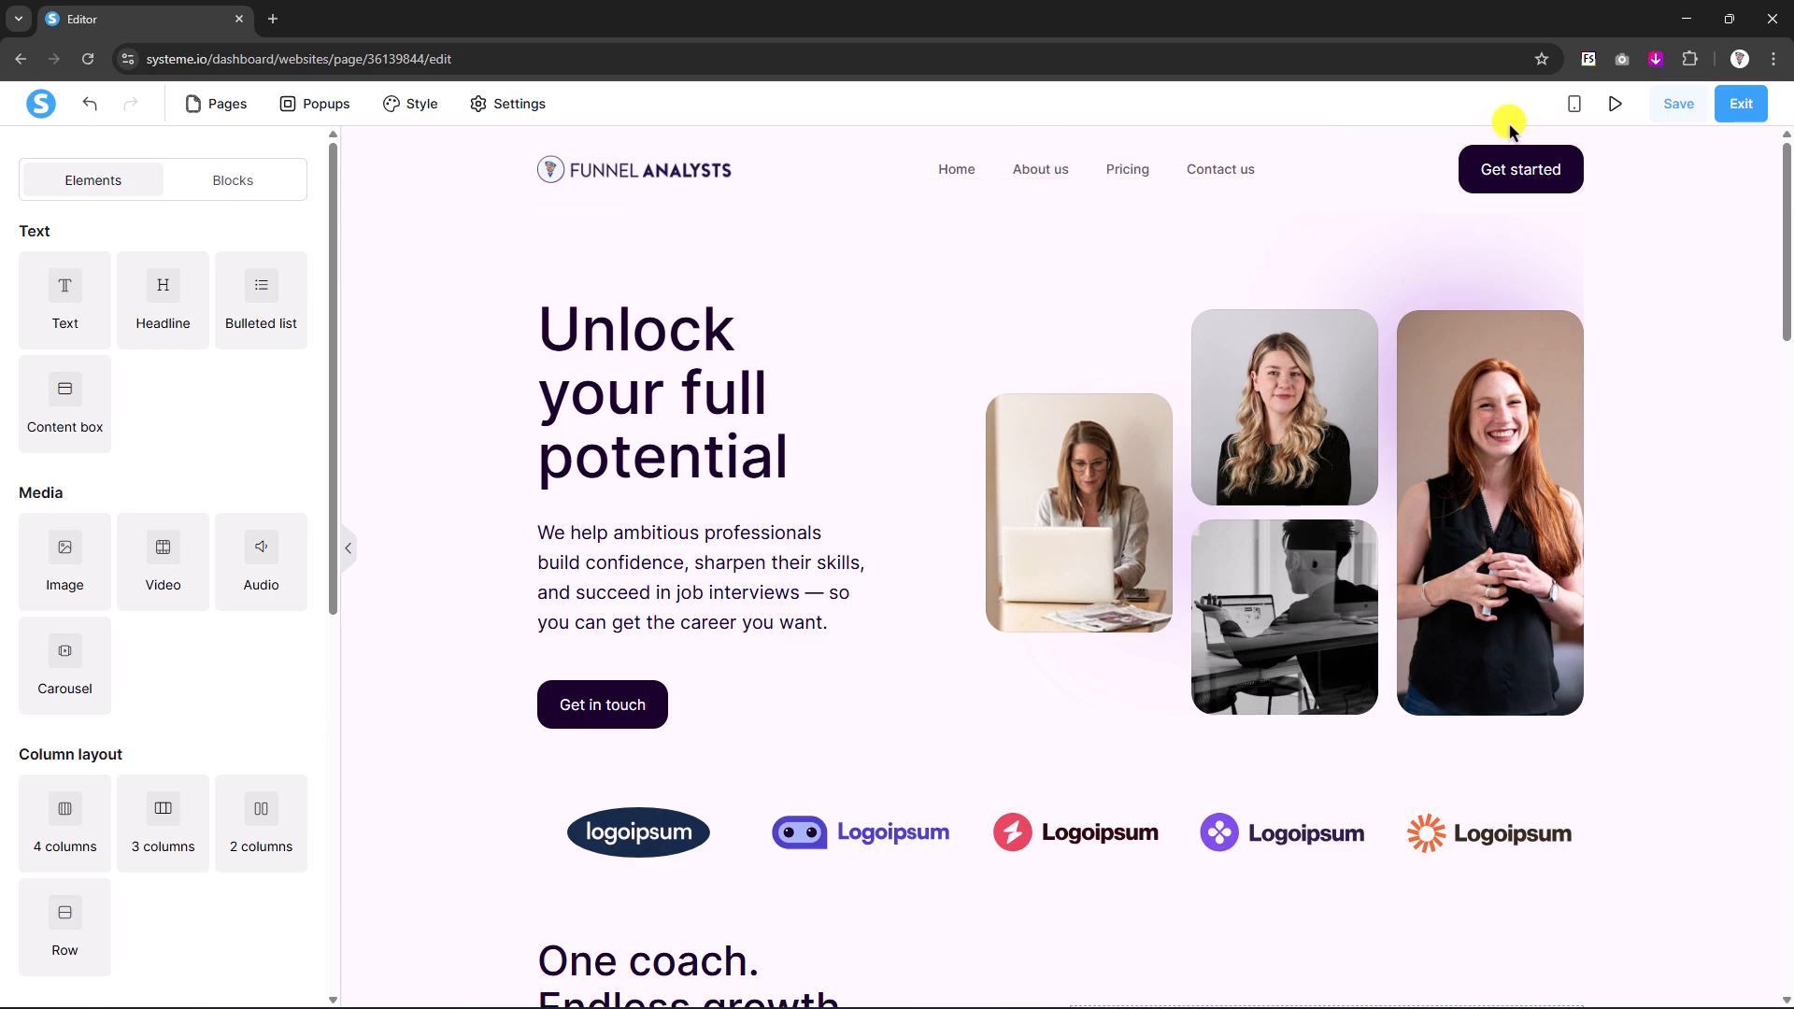
# - Change the text of the header's Get started button to "Try Systeme.io Free"
pyautogui.click(1495, 161)
pyautogui.scroll(-8, 14, 557)
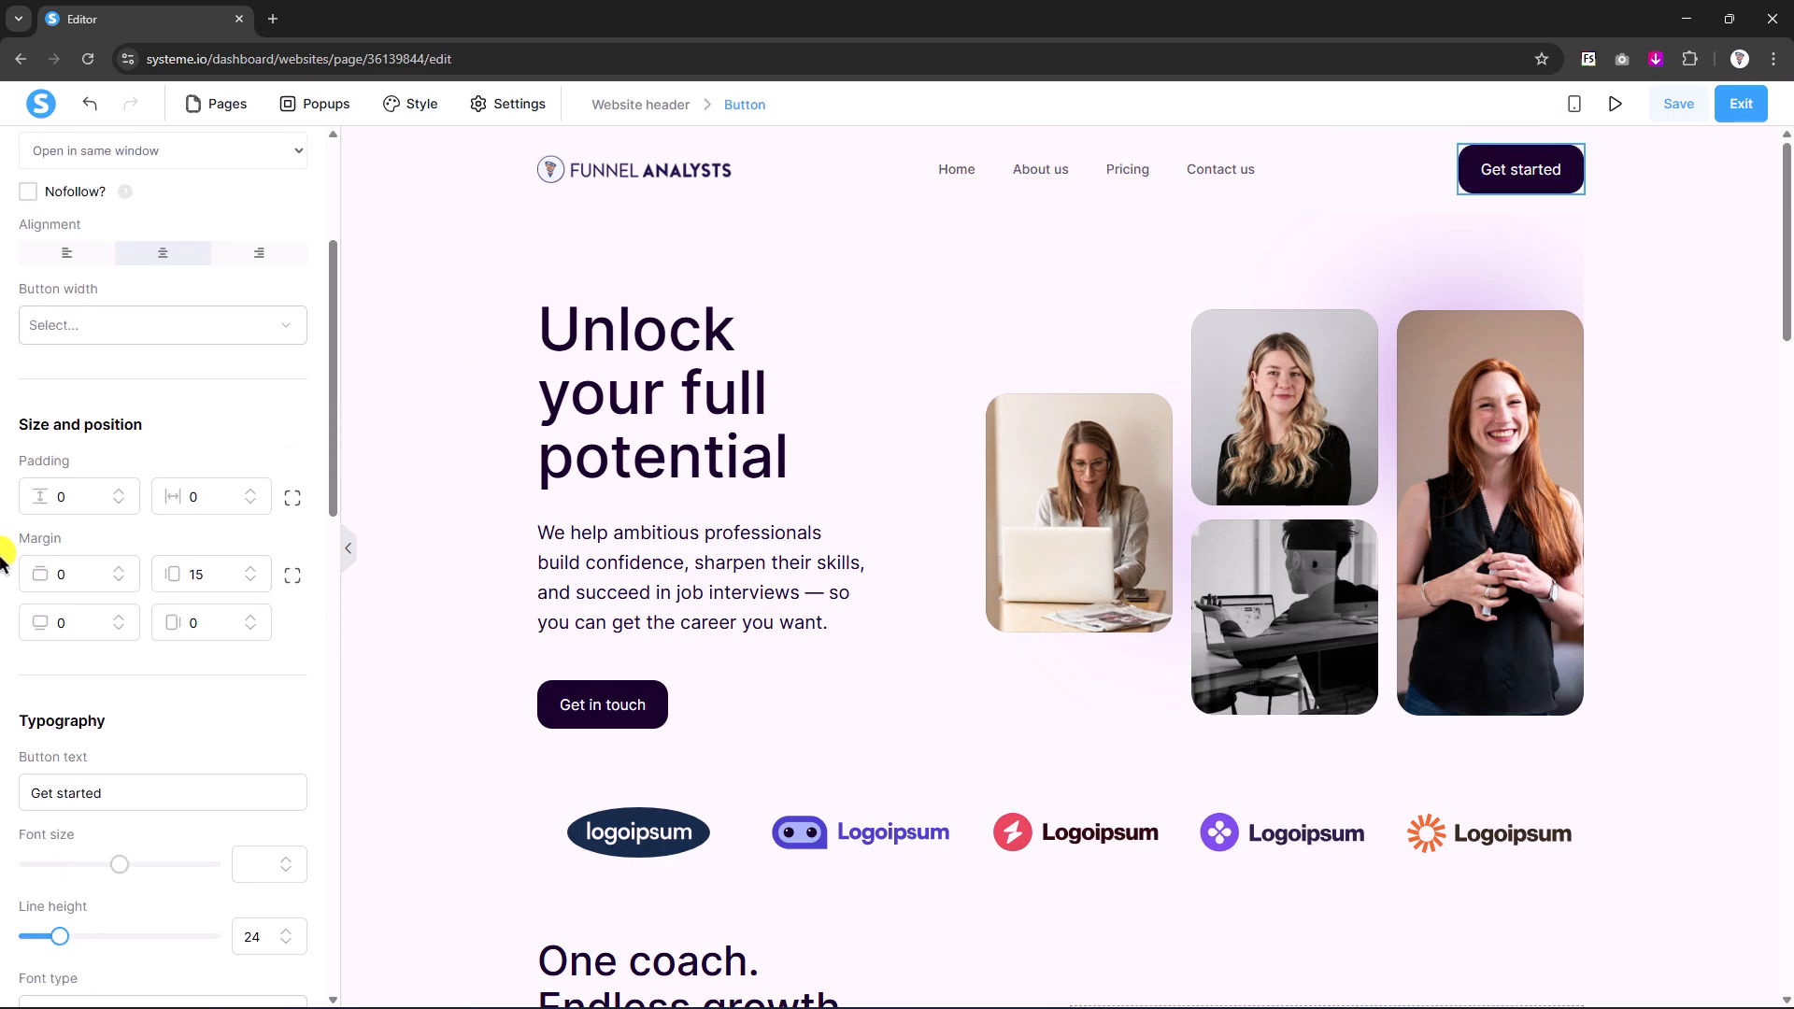
pyautogui.scroll(8, 2, 551)
pyautogui.scroll(-5, 3, 551)
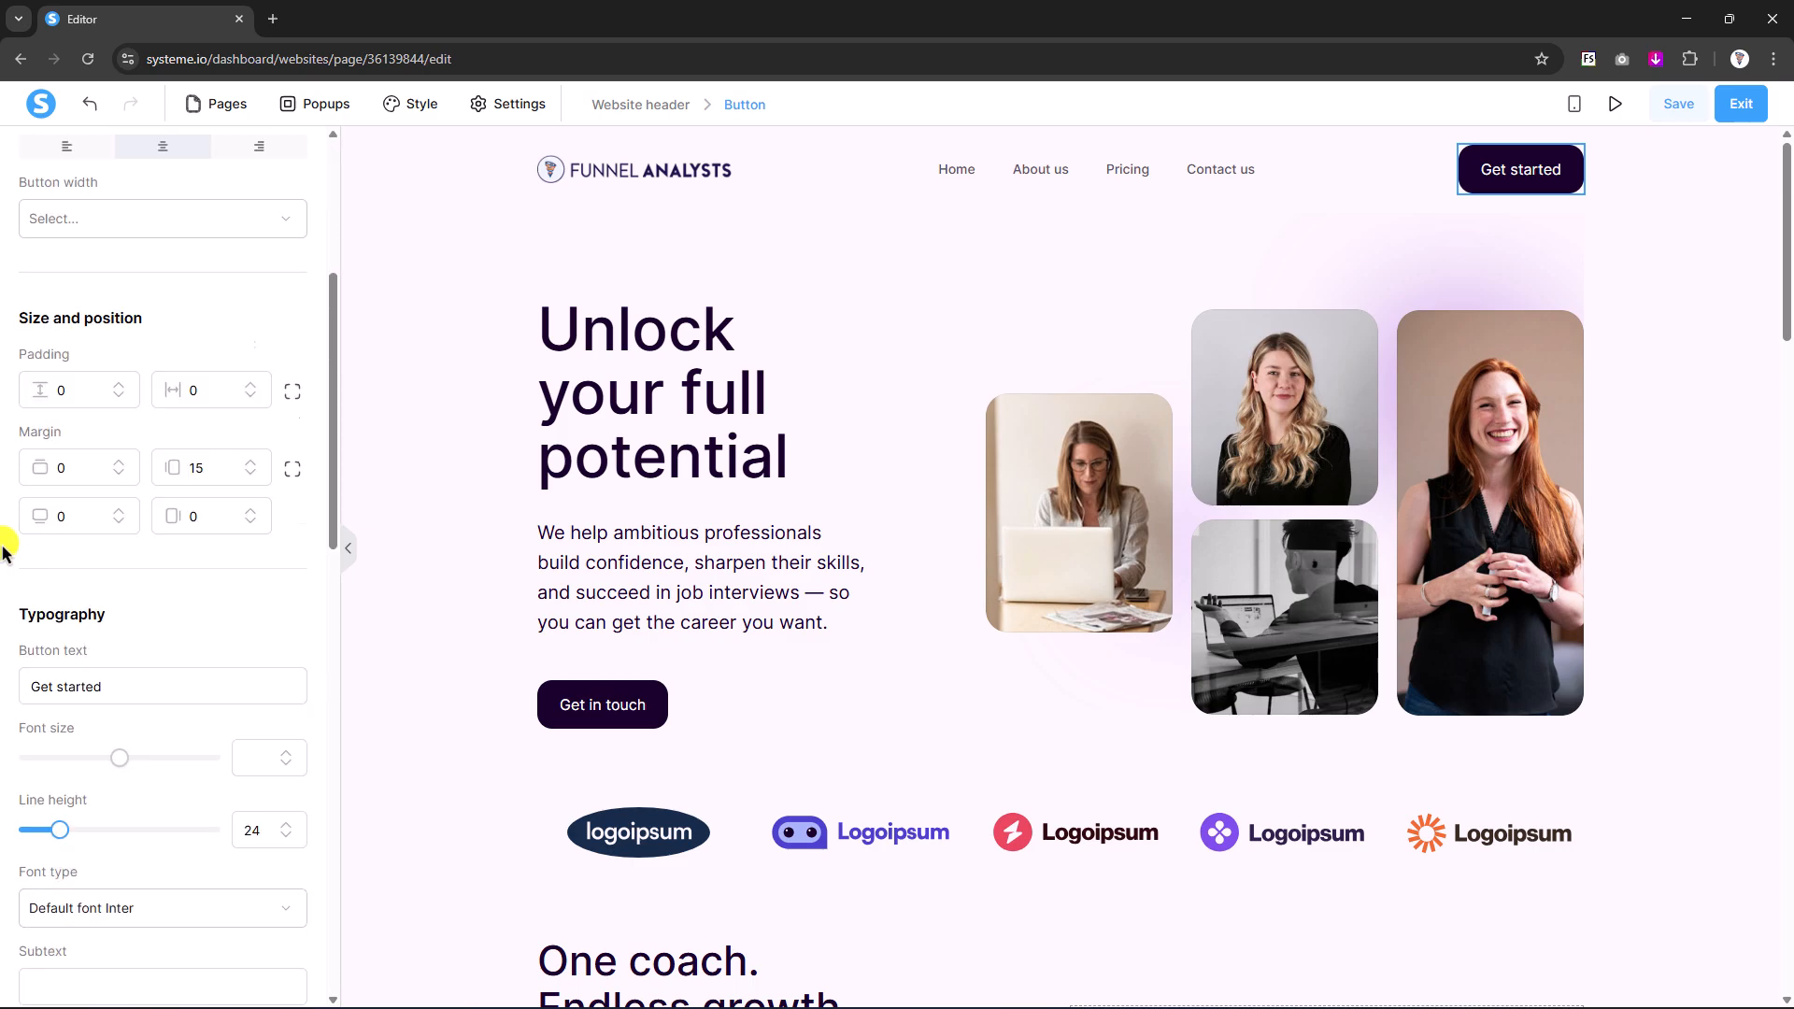
pyautogui.moveTo(103, 635); pyautogui.dragTo(2, 621)
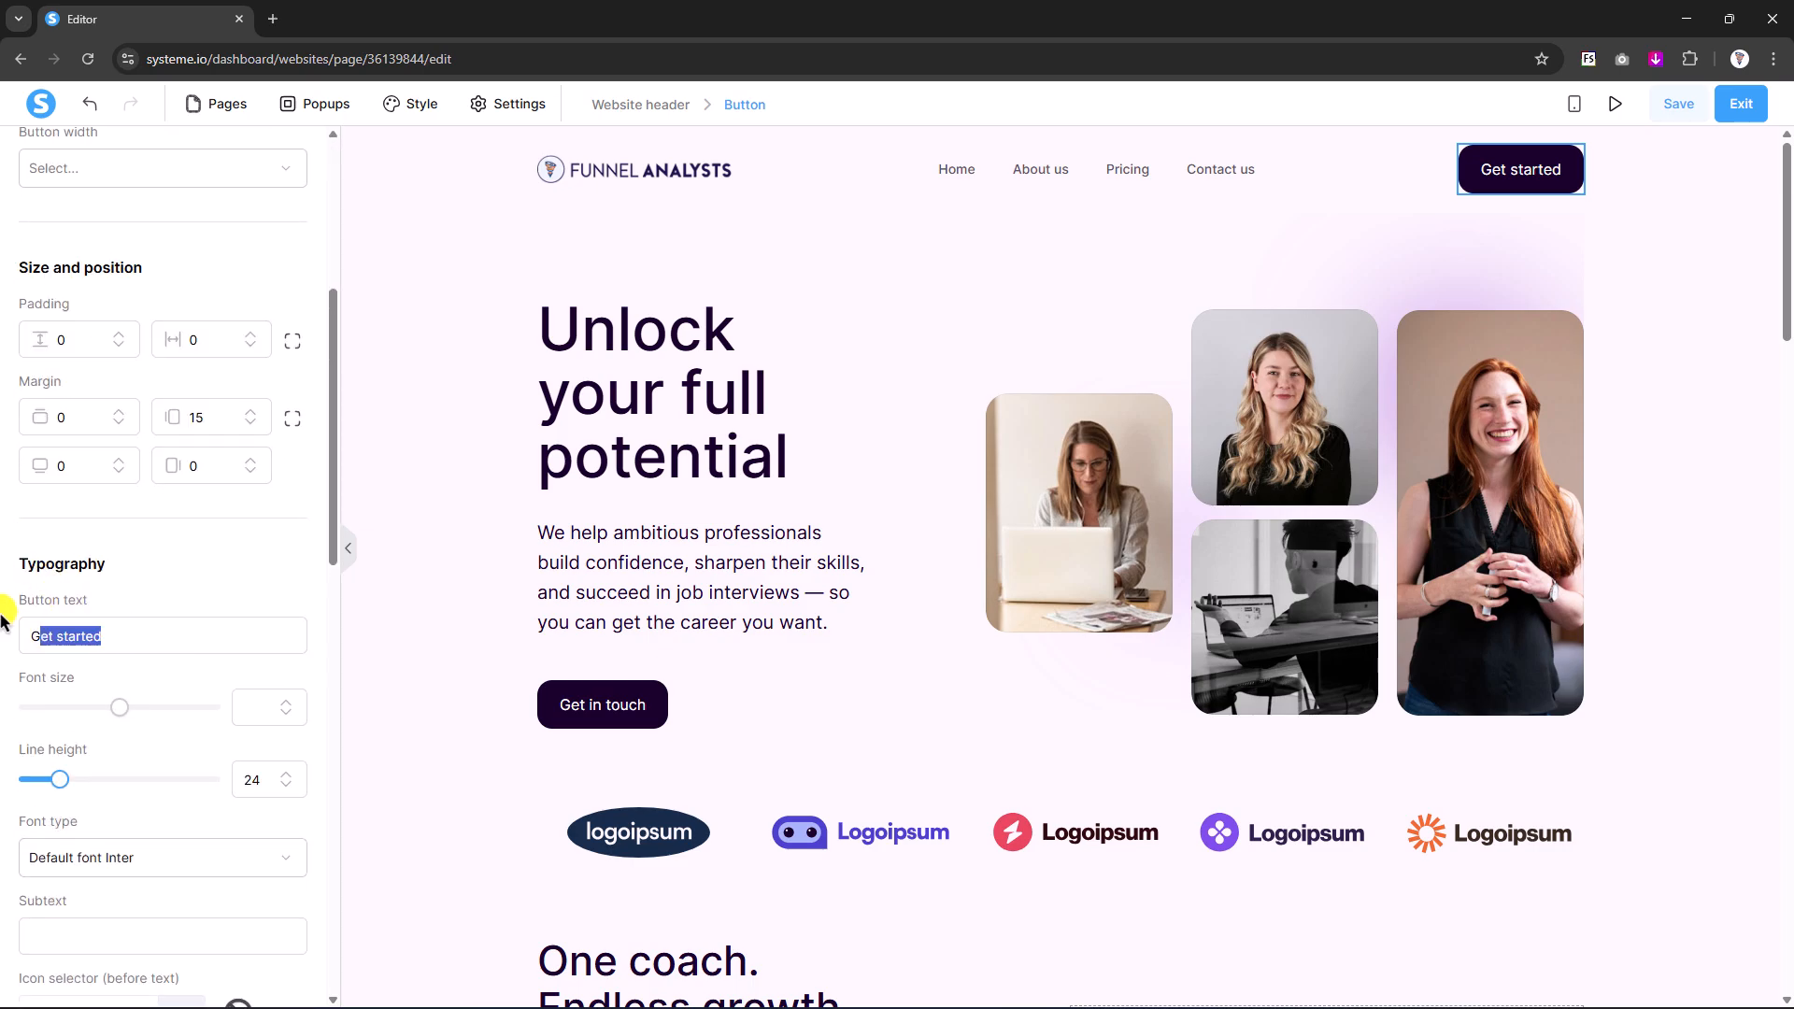
pyautogui.write('Try ')
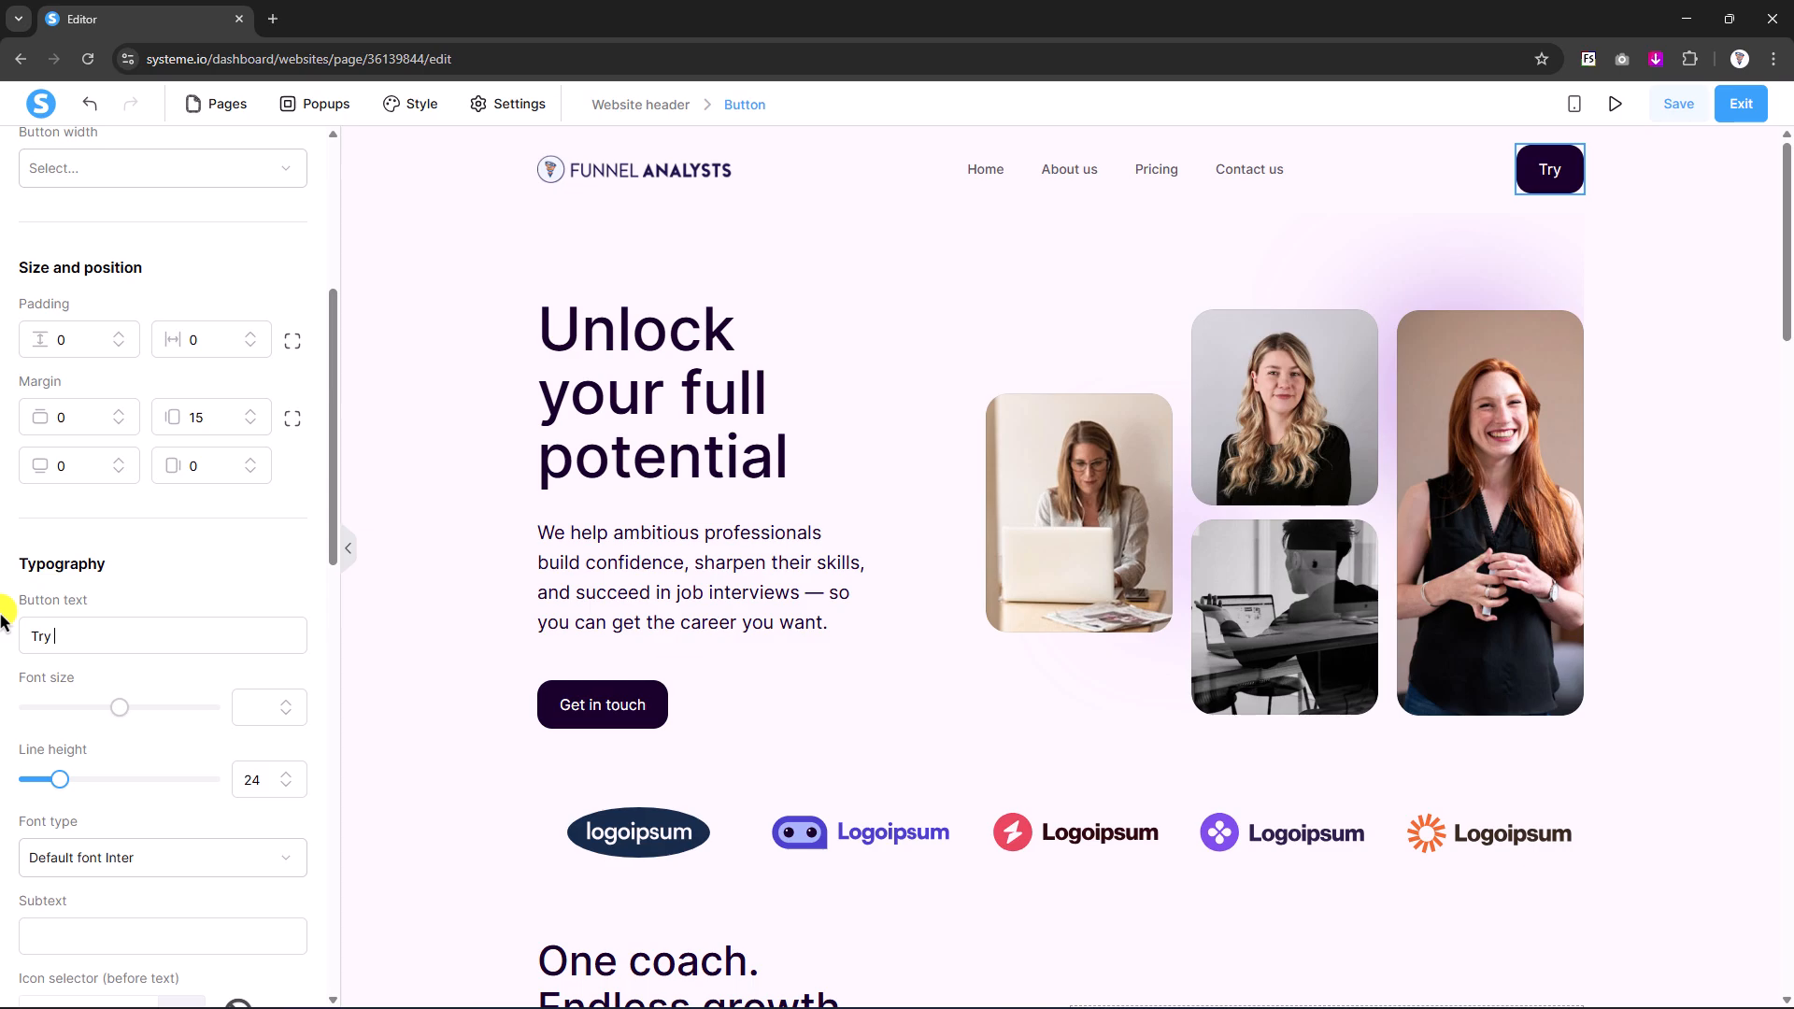
pyautogui.write('Systeme.io ')
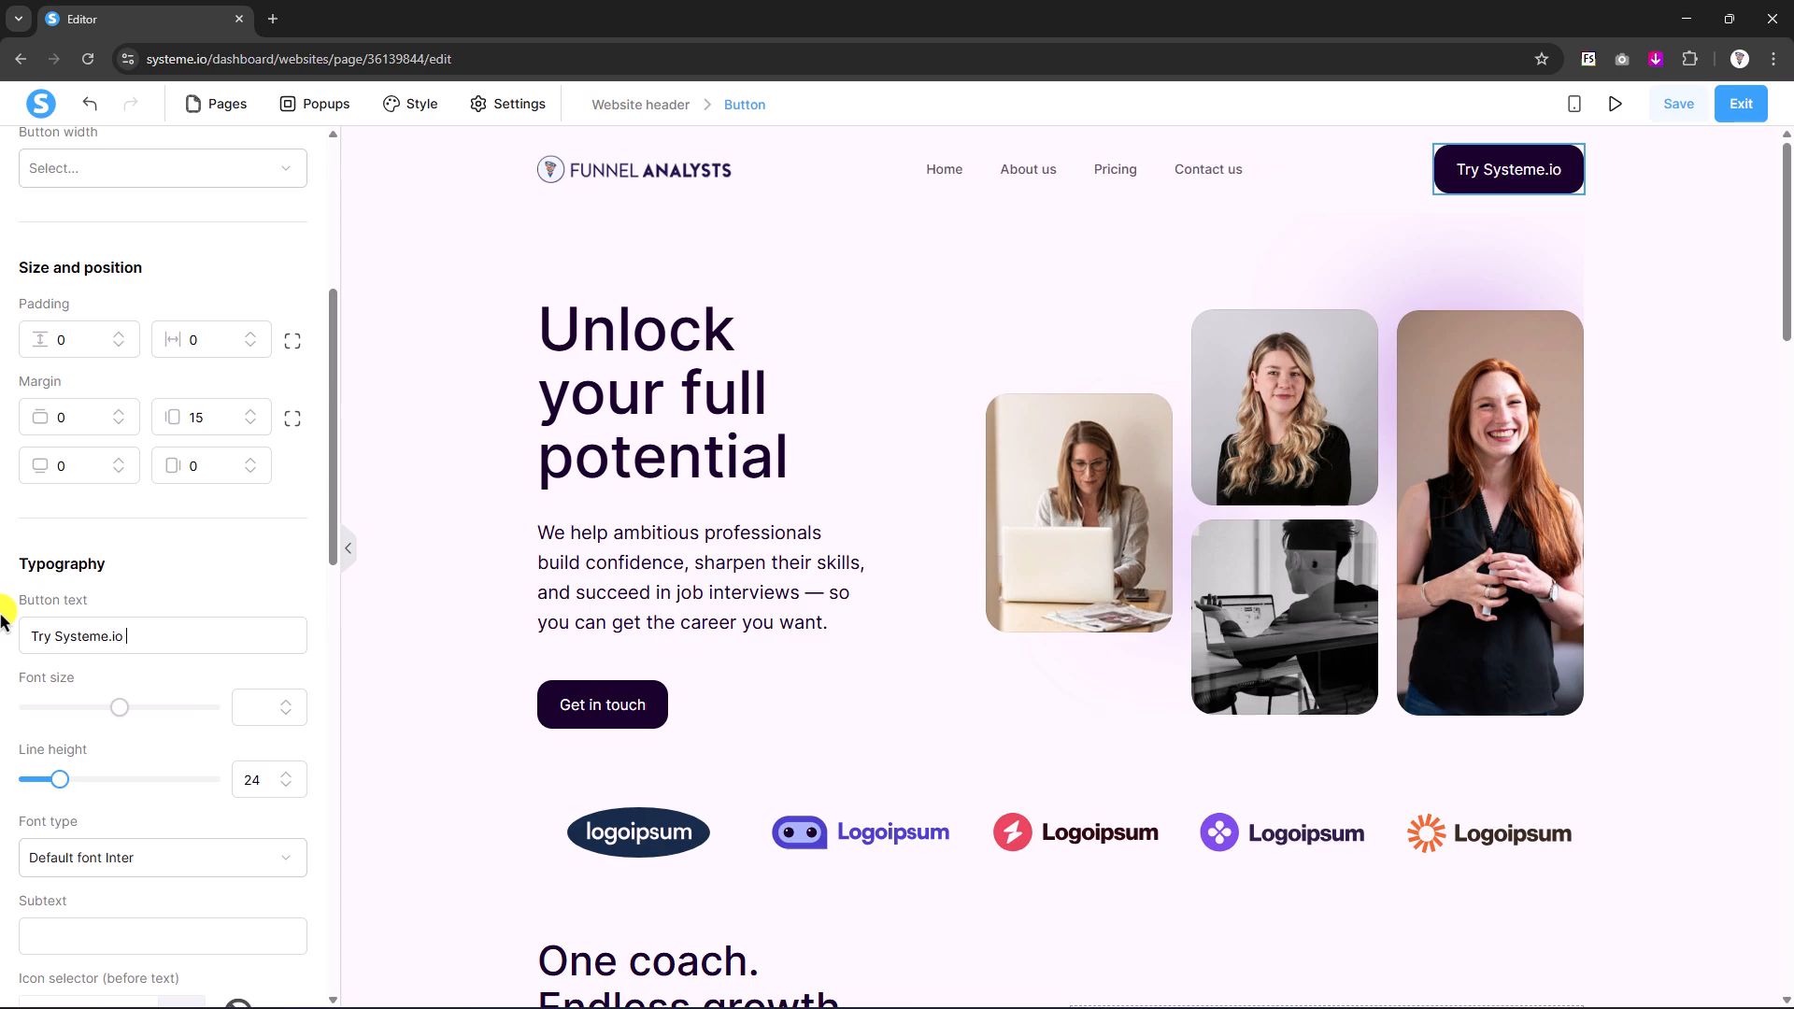
pyautogui.write('for Free')
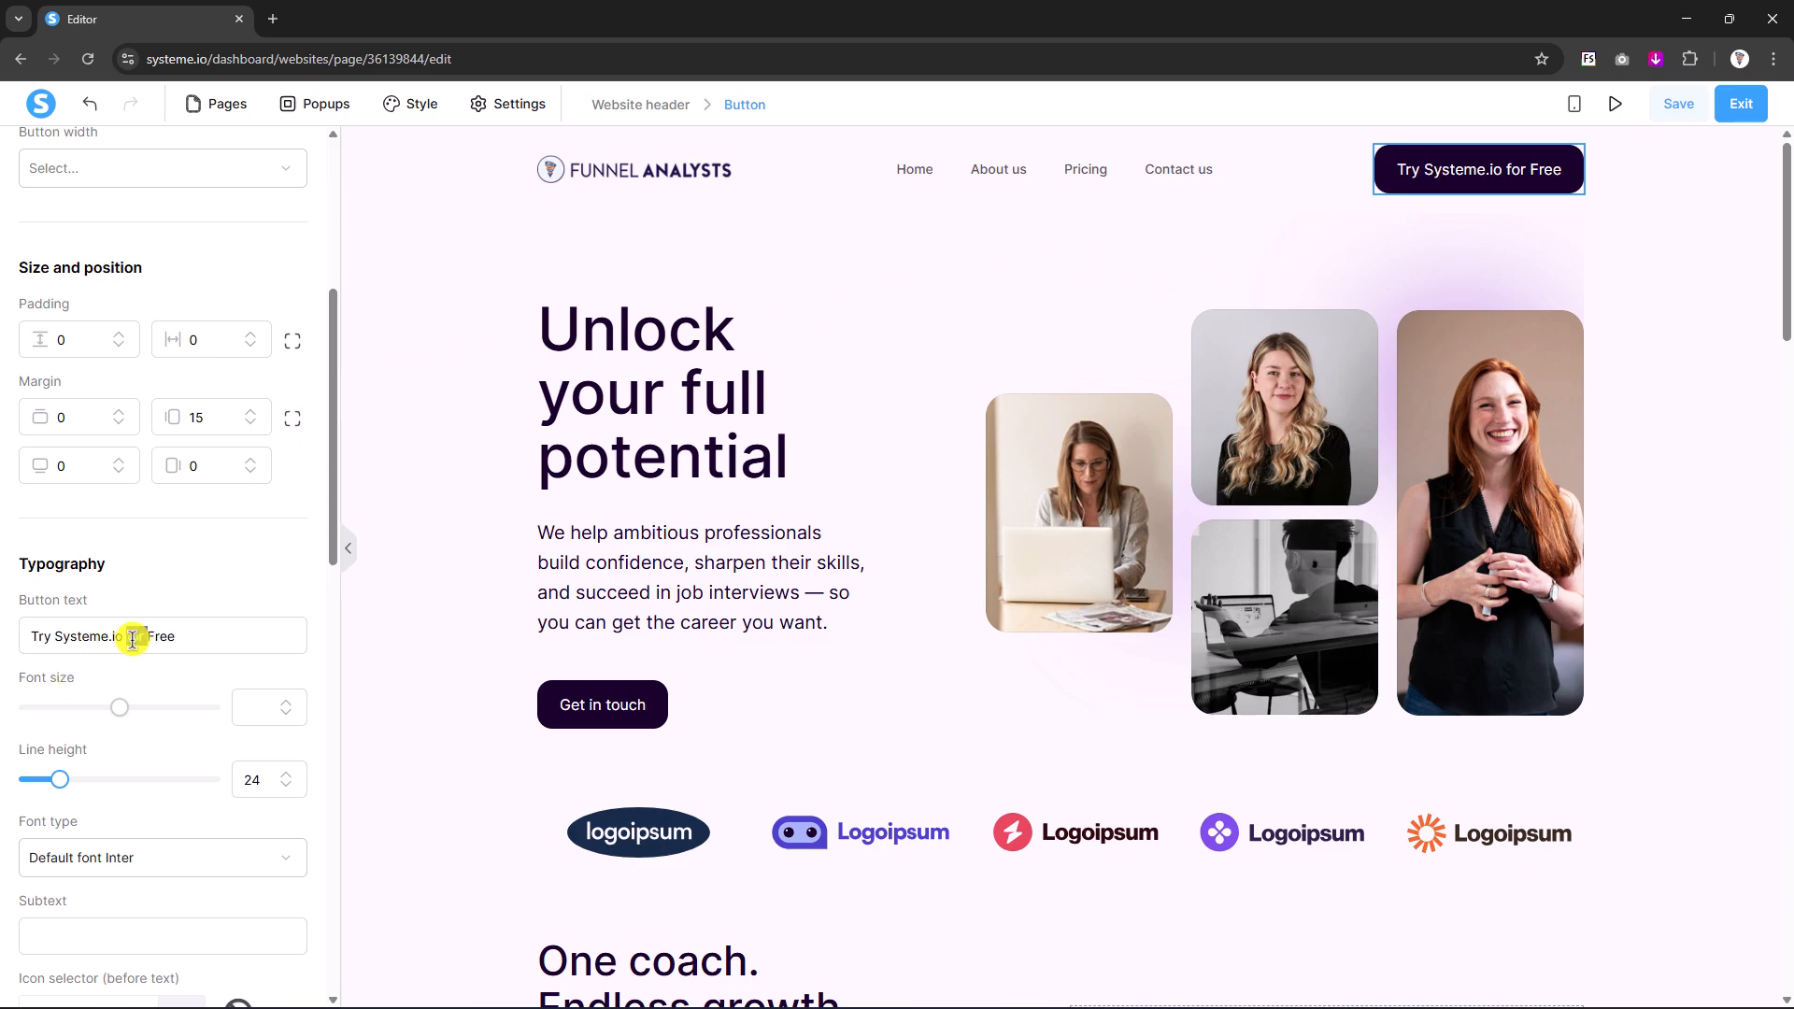
pyautogui.press('BackSpace')
pyautogui.click(1377, 176)
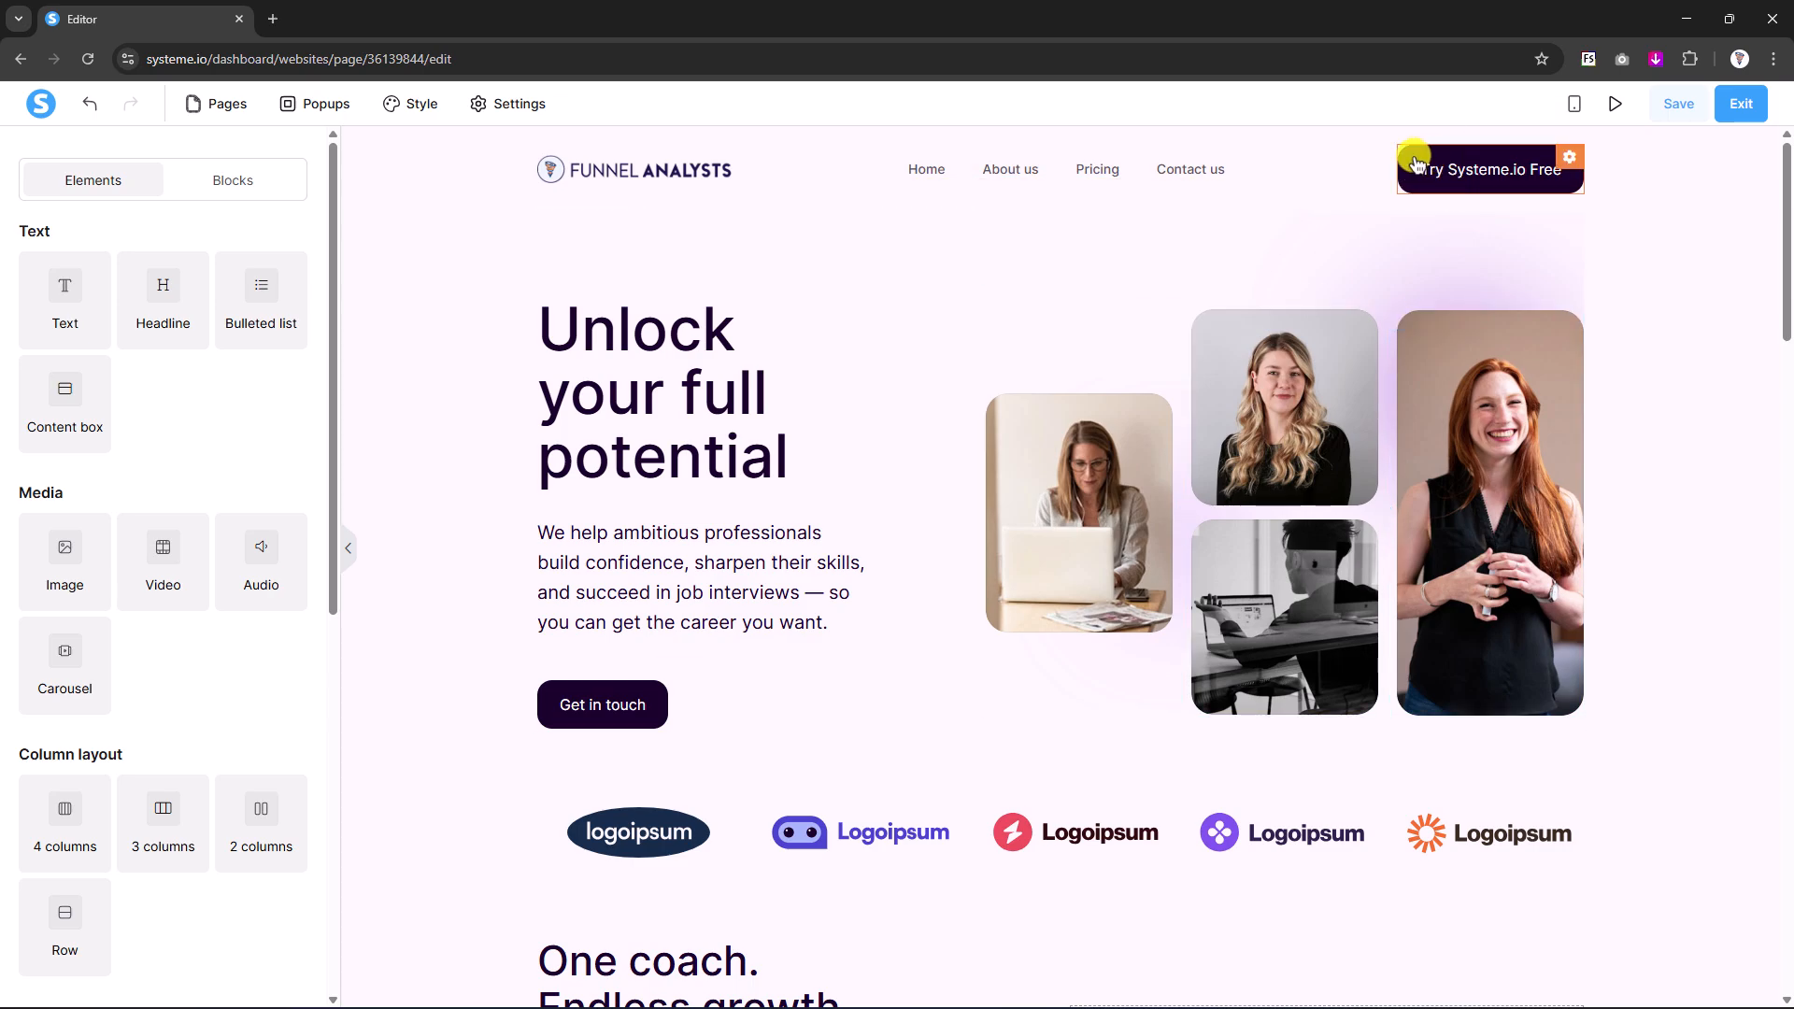
# - Set the header button's background color to solid red ff0505
pyautogui.click(1416, 163)
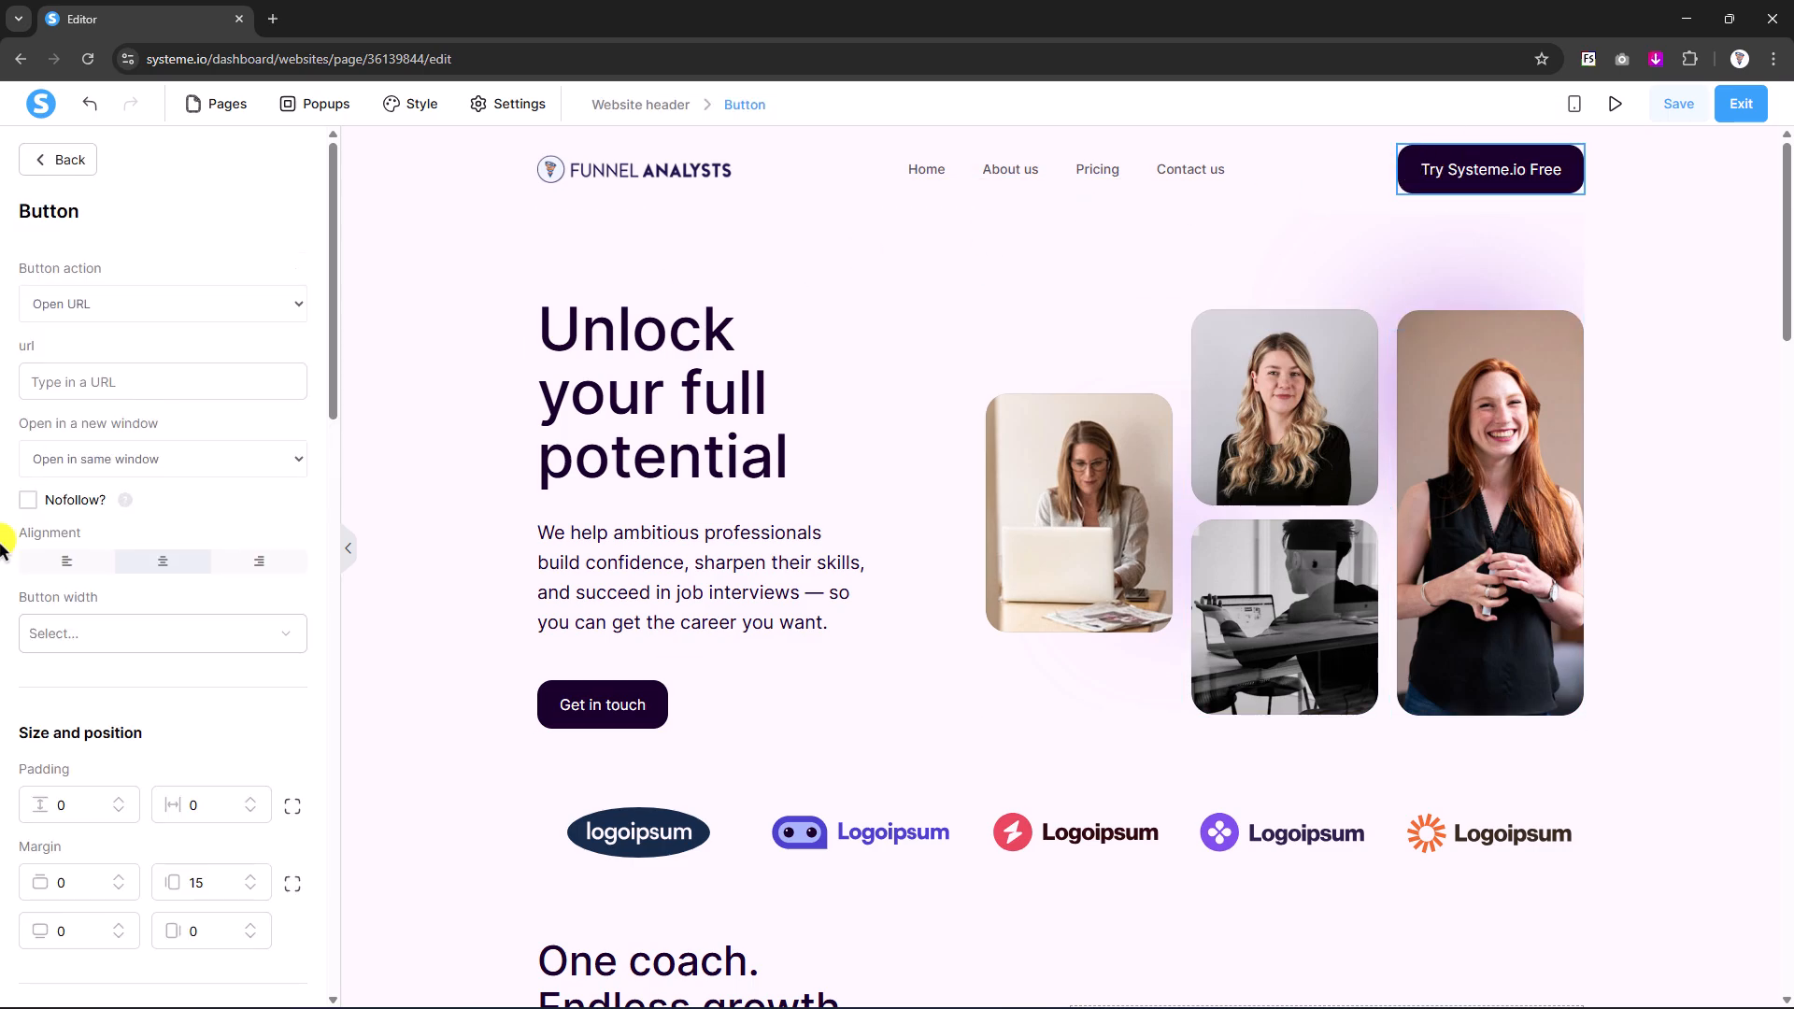
pyautogui.scroll(-10, 2, 542)
pyautogui.scroll(-2, 3, 542)
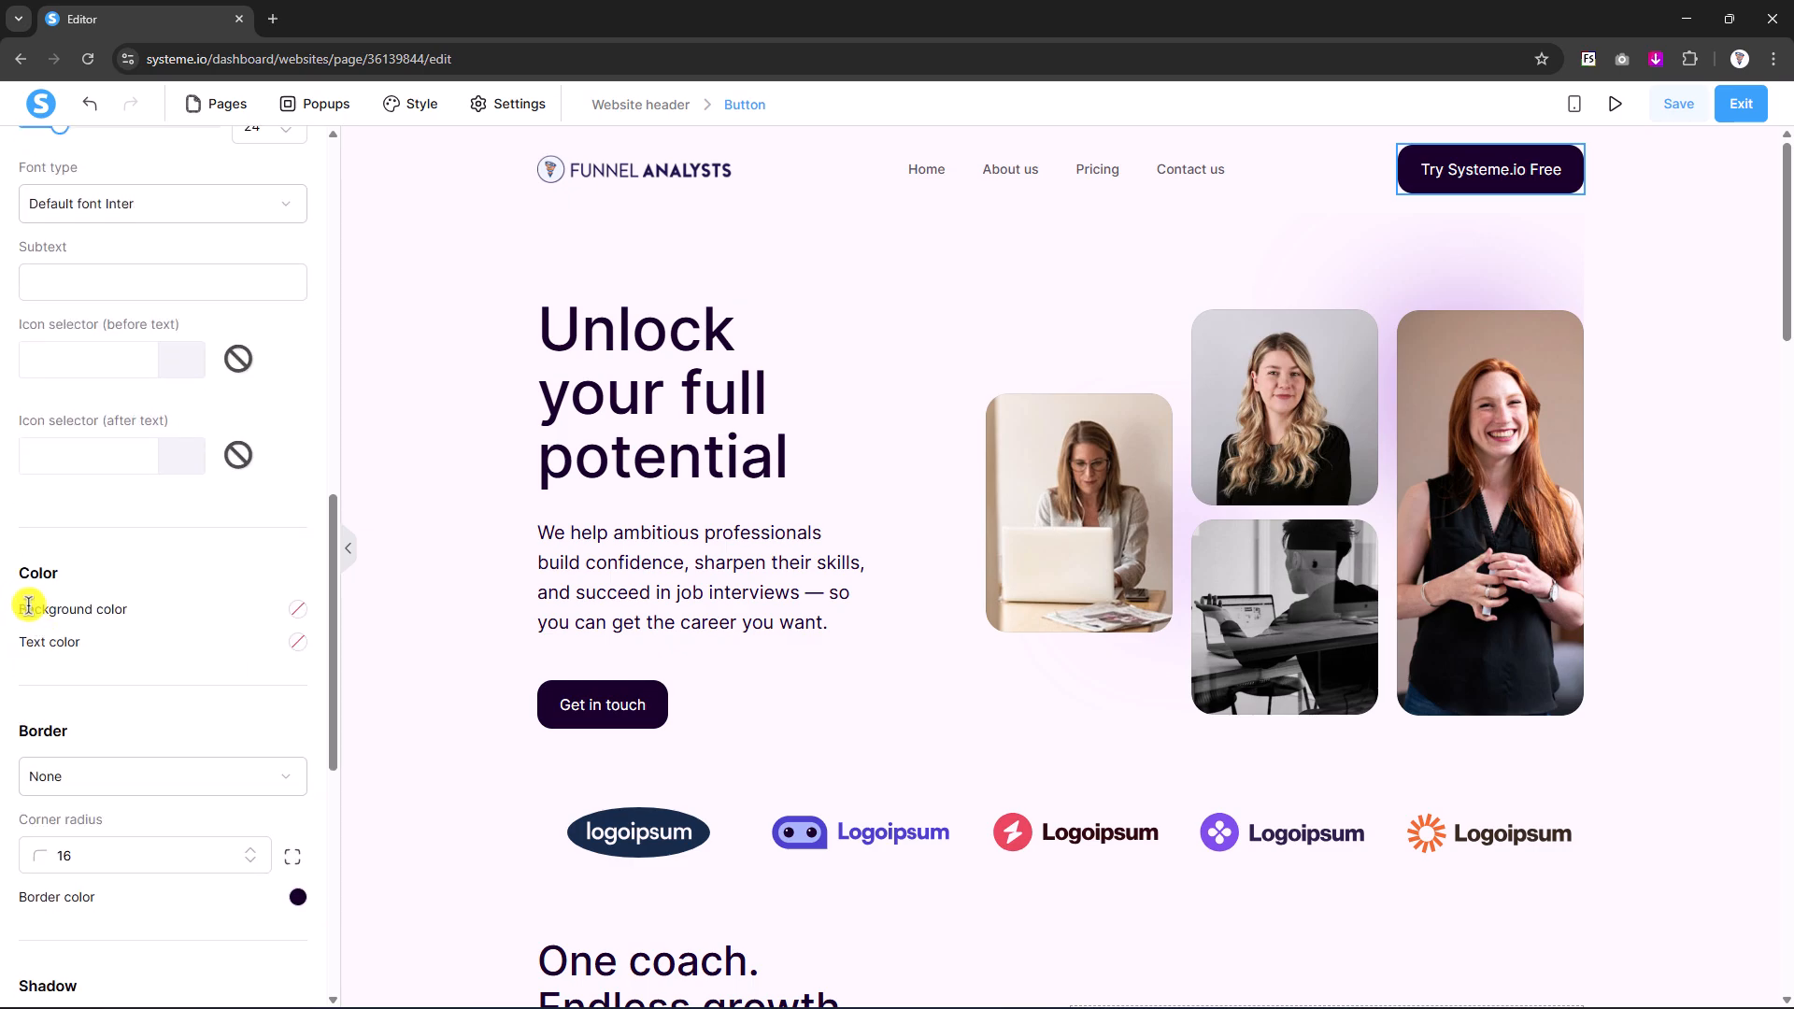
pyautogui.click(297, 619)
pyautogui.moveTo(248, 552); pyautogui.dragTo(256, 496)
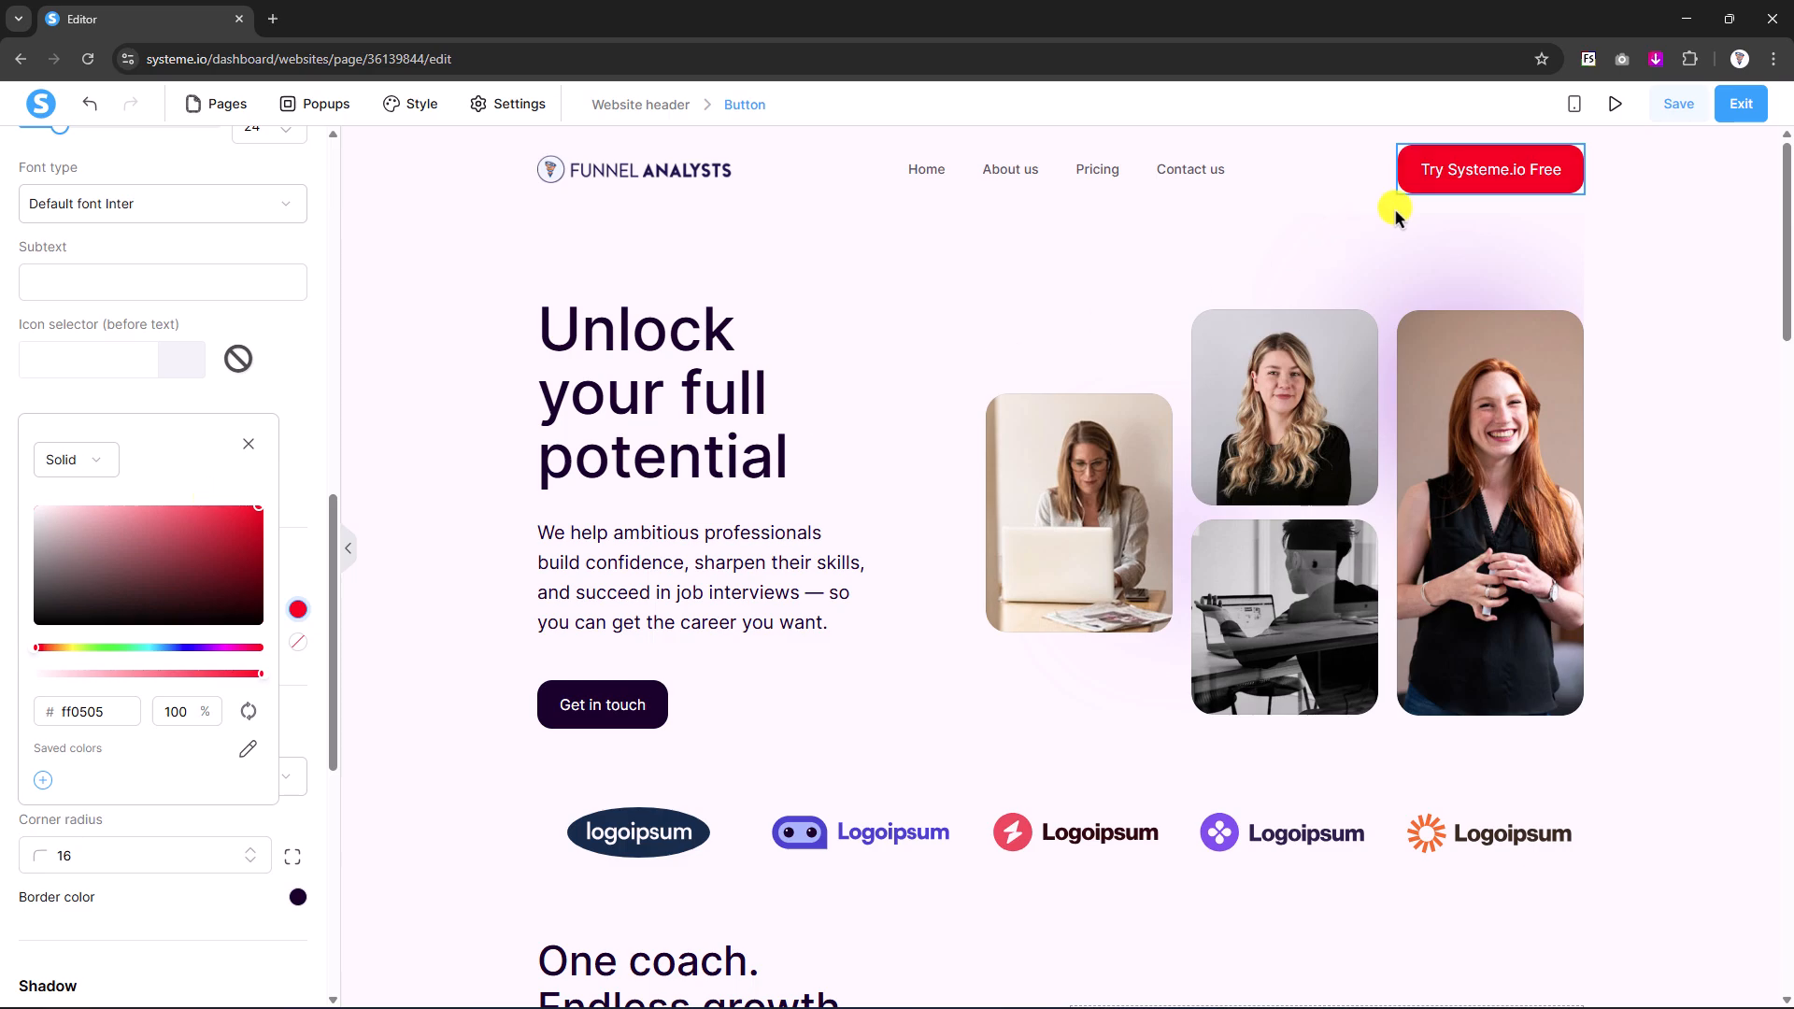
pyautogui.click(467, 296)
pyautogui.click(466, 295)
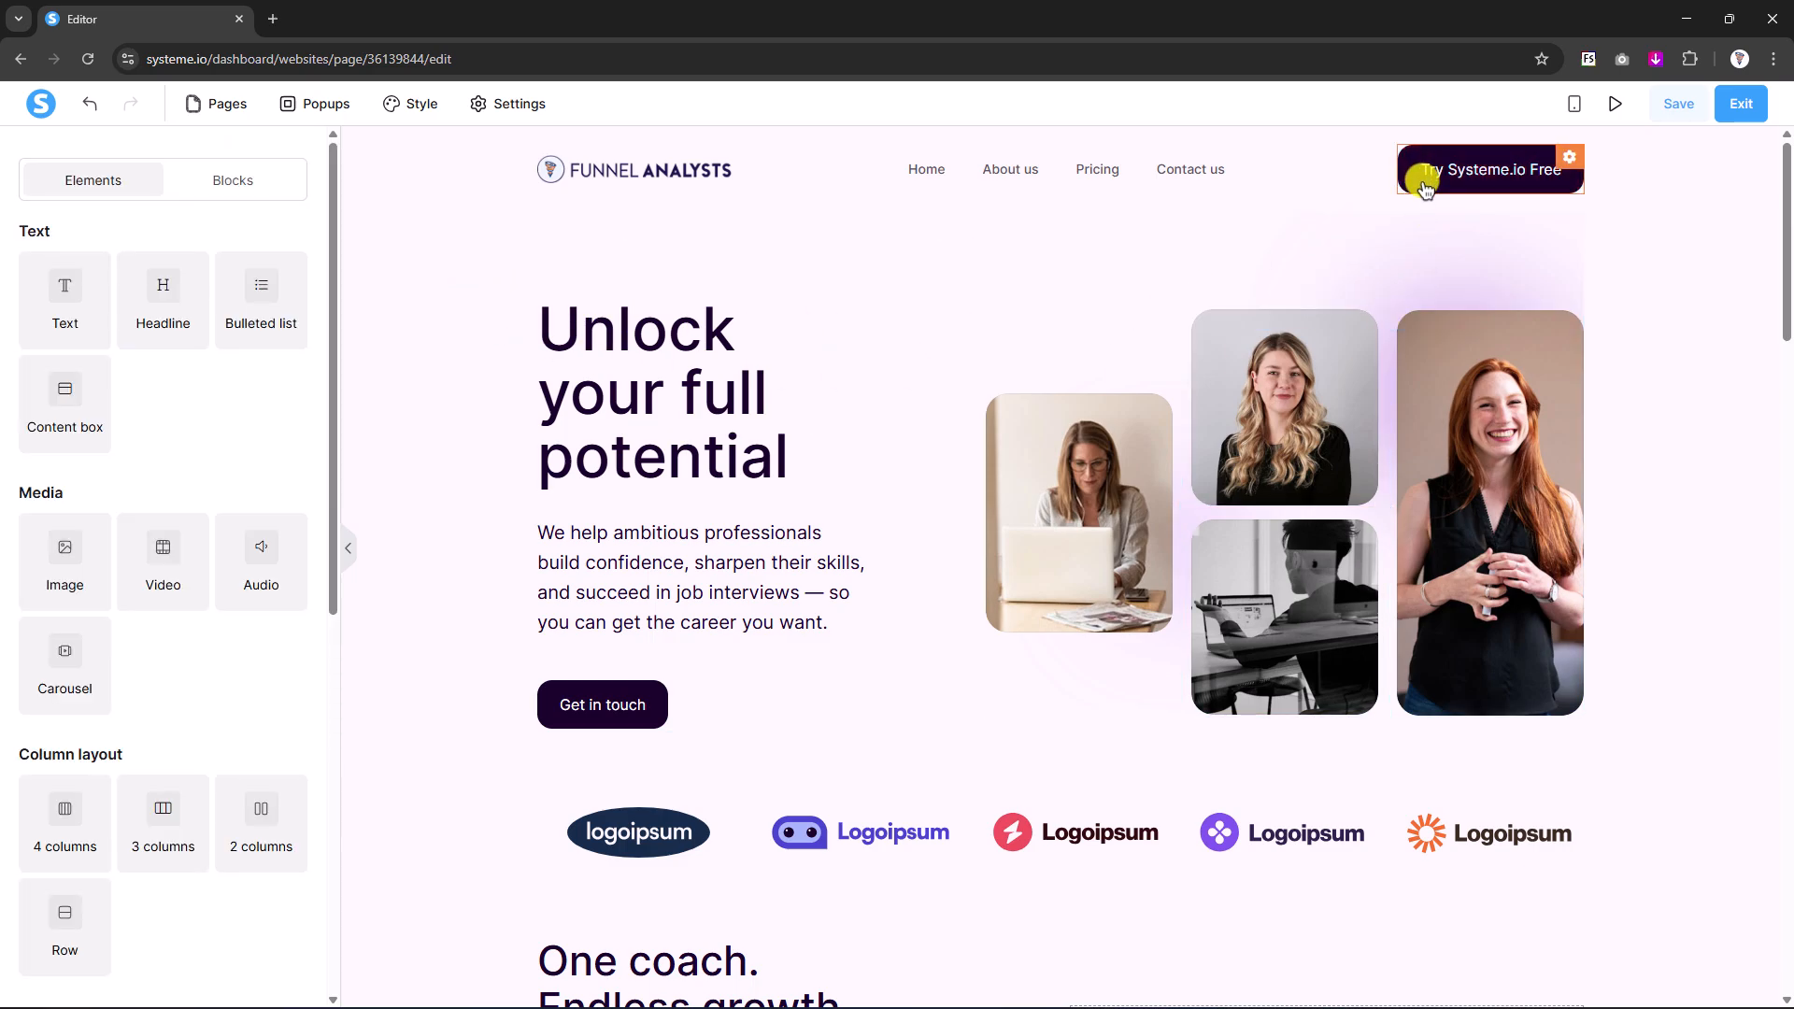
# - Set the header button's hover-effect background color to blue 0548ff
pyautogui.click(1496, 180)
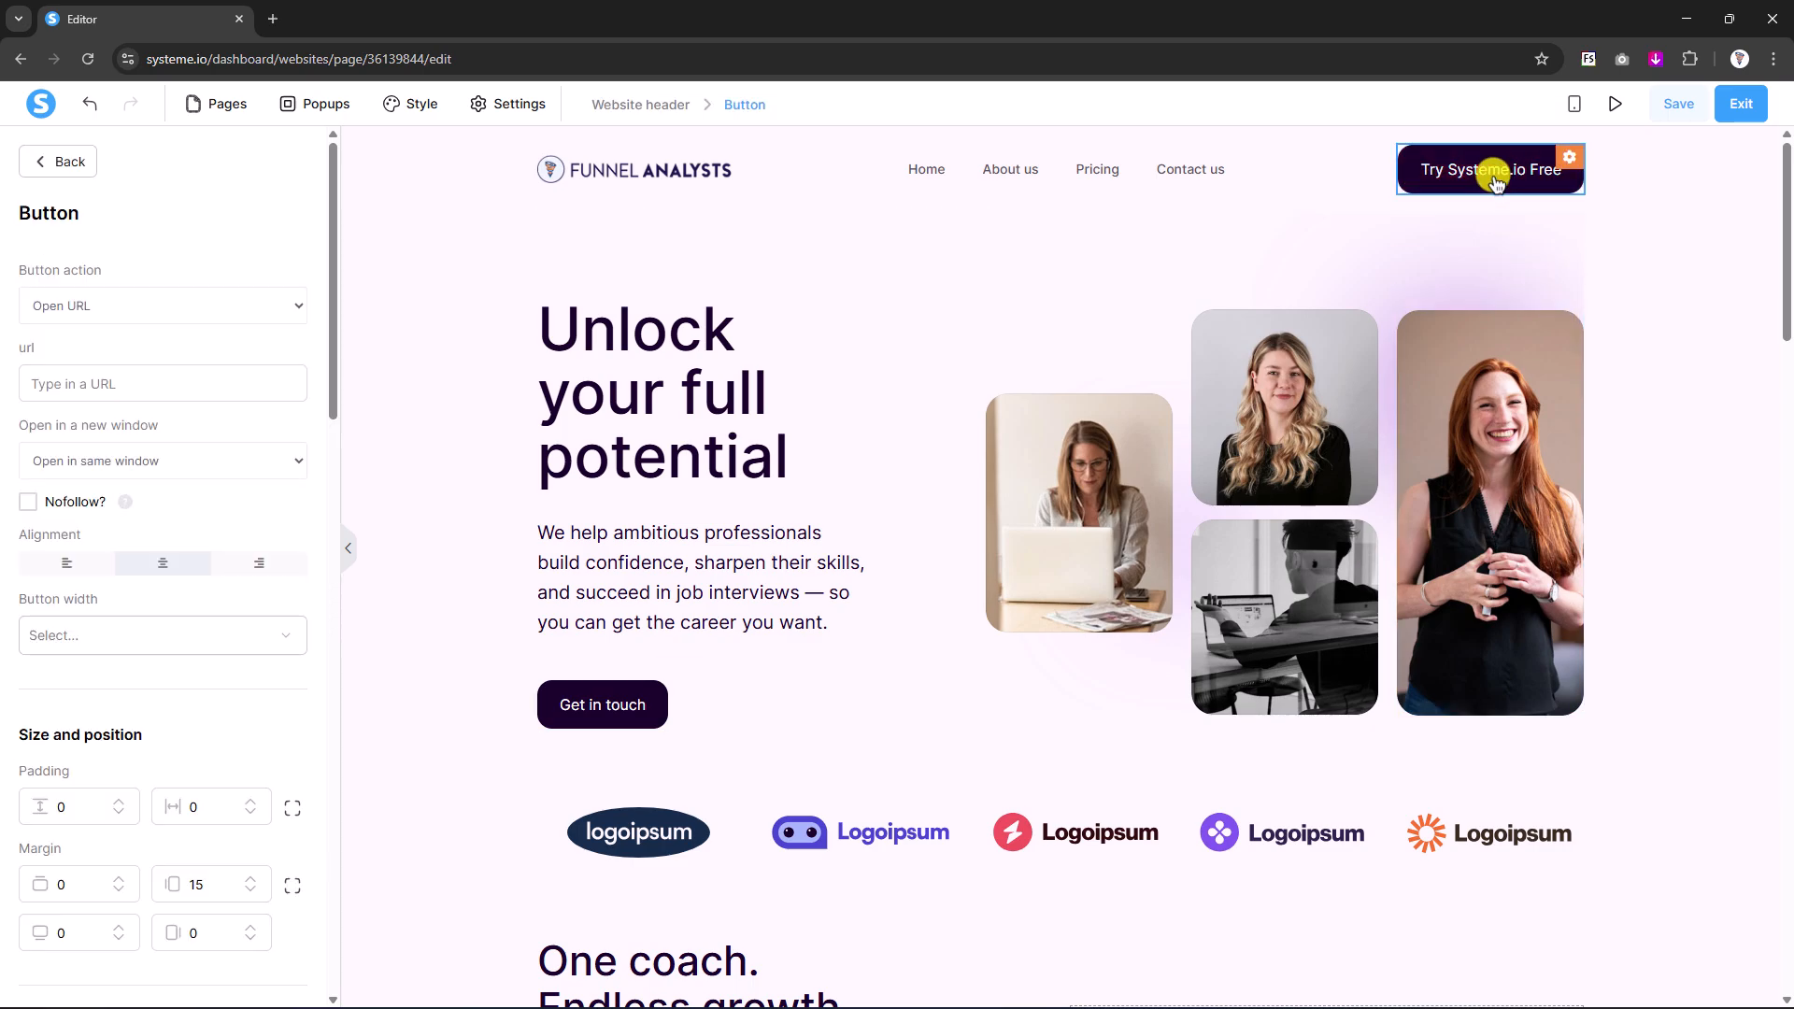
pyautogui.scroll(-8, 42, 762)
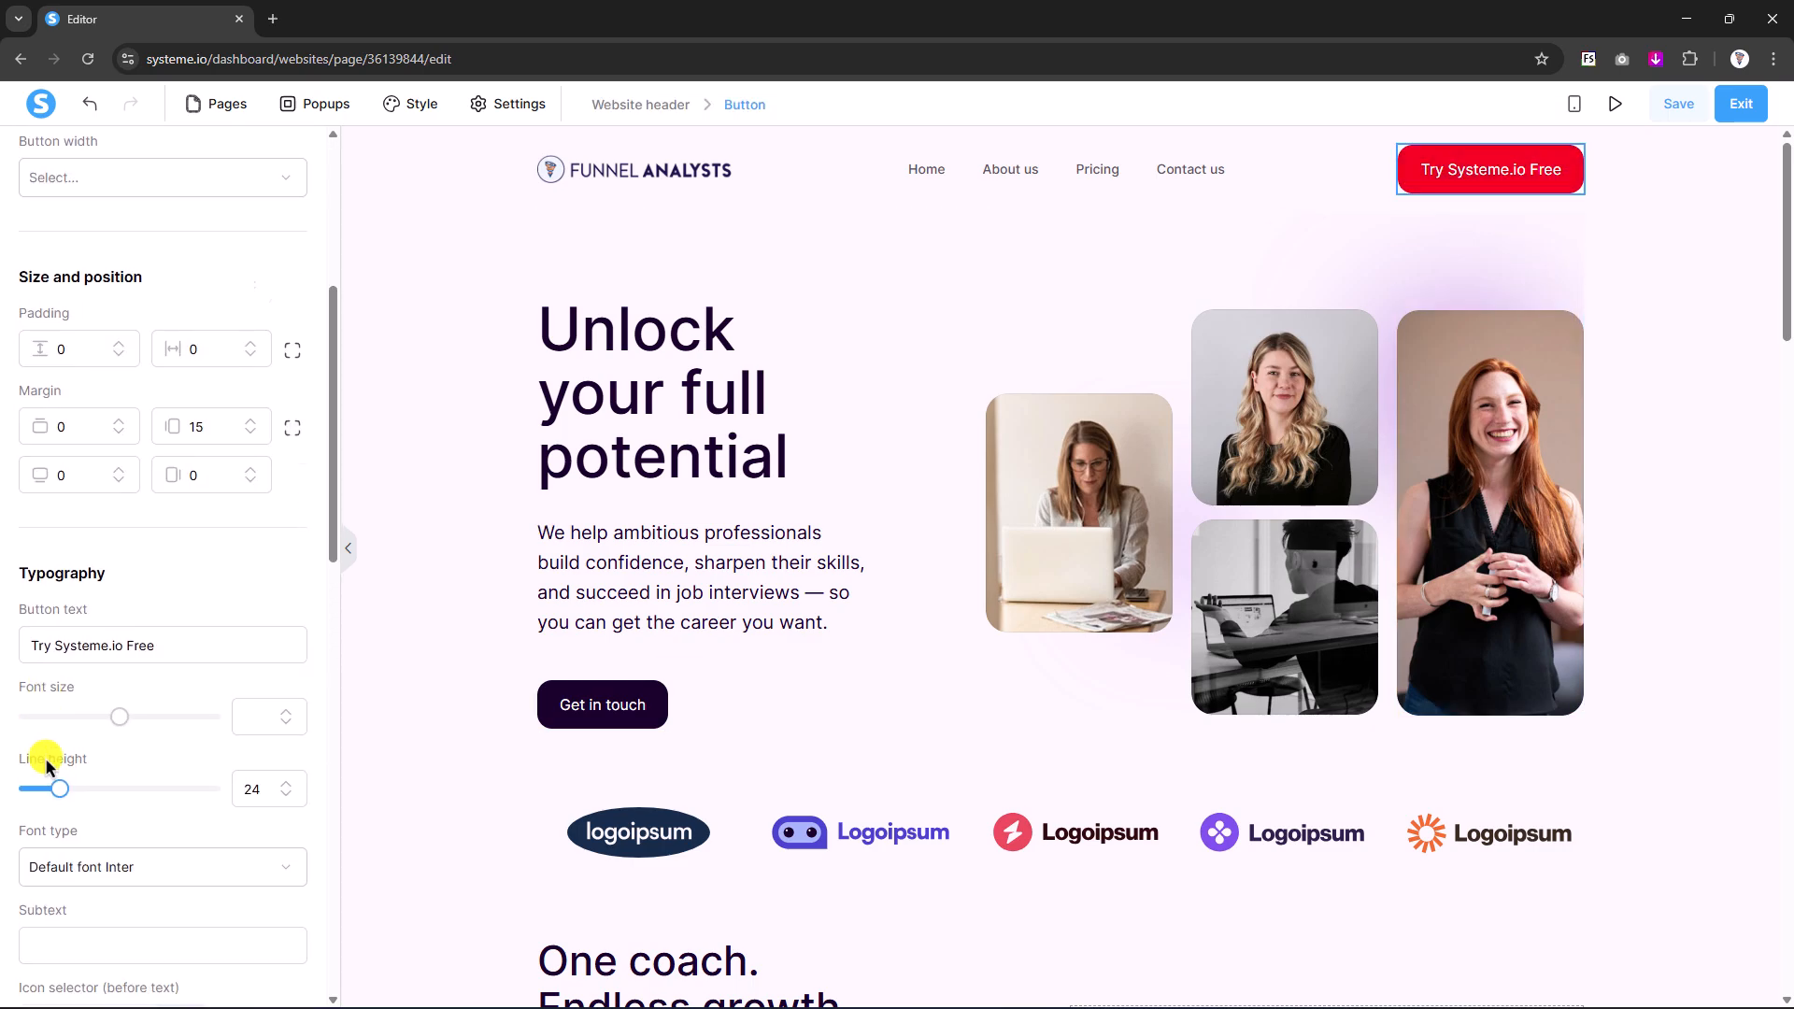
pyautogui.scroll(-8, 45, 761)
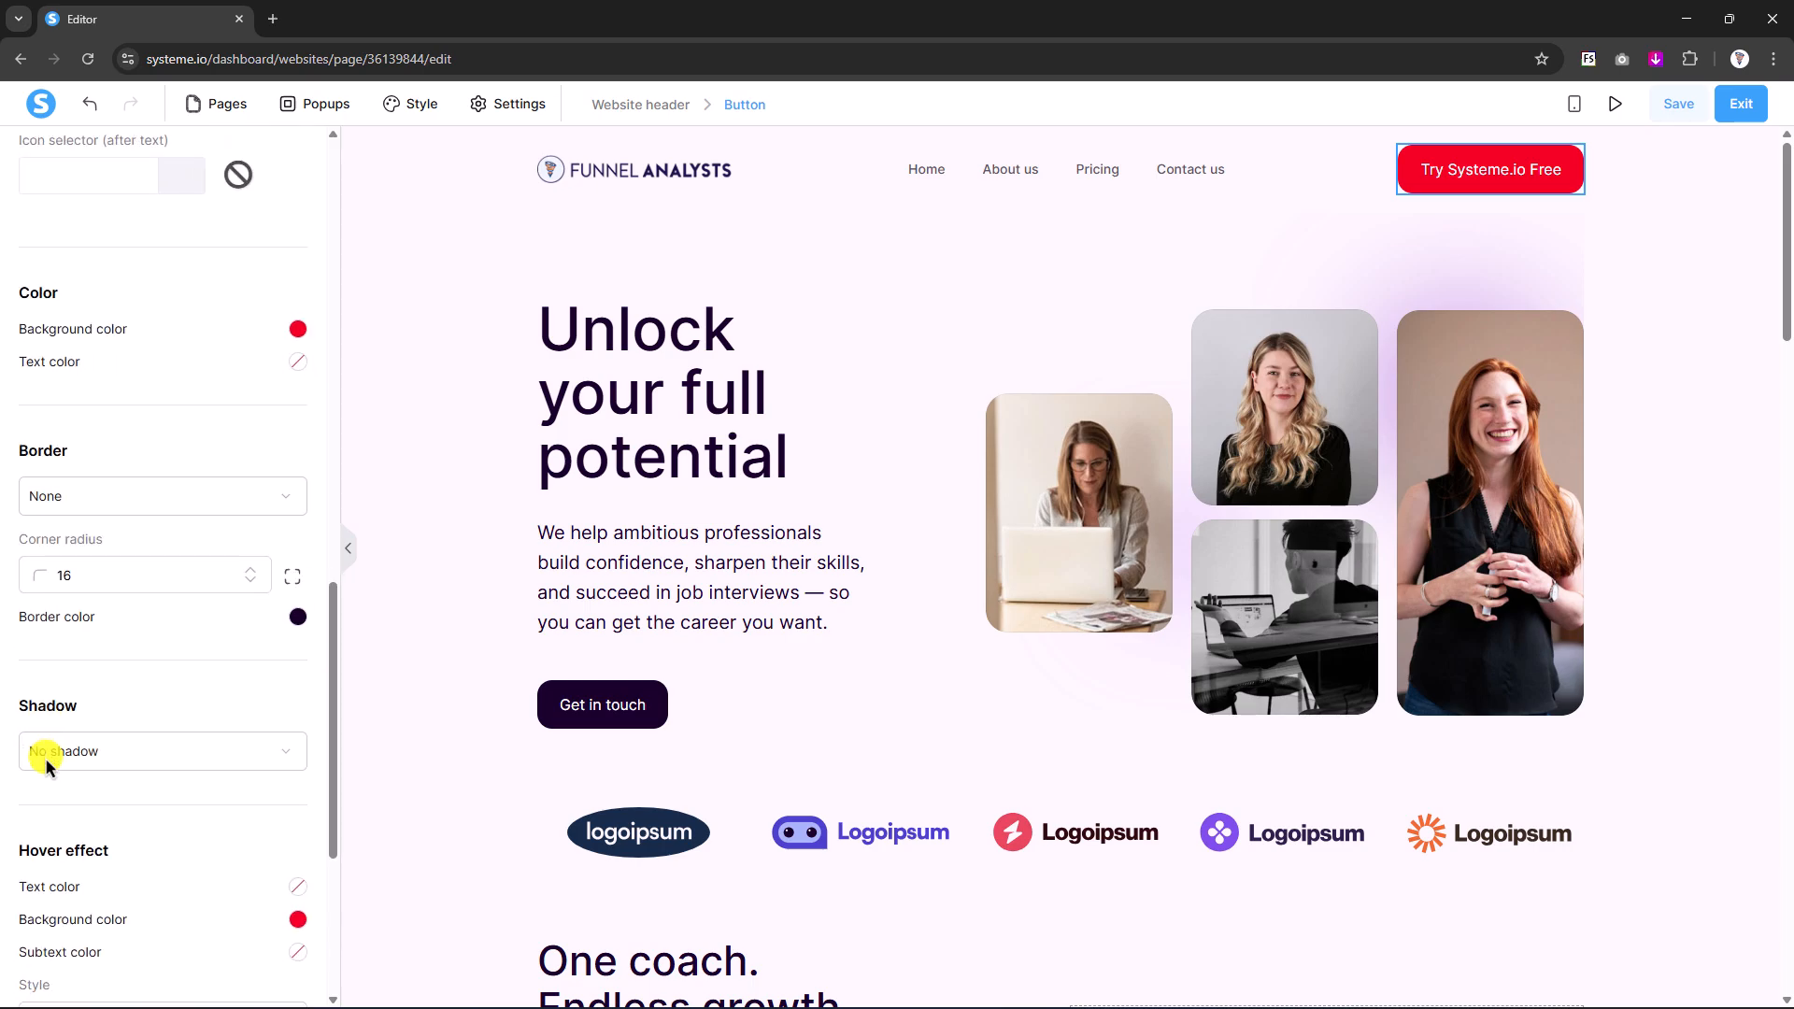
pyautogui.scroll(-1, 45, 761)
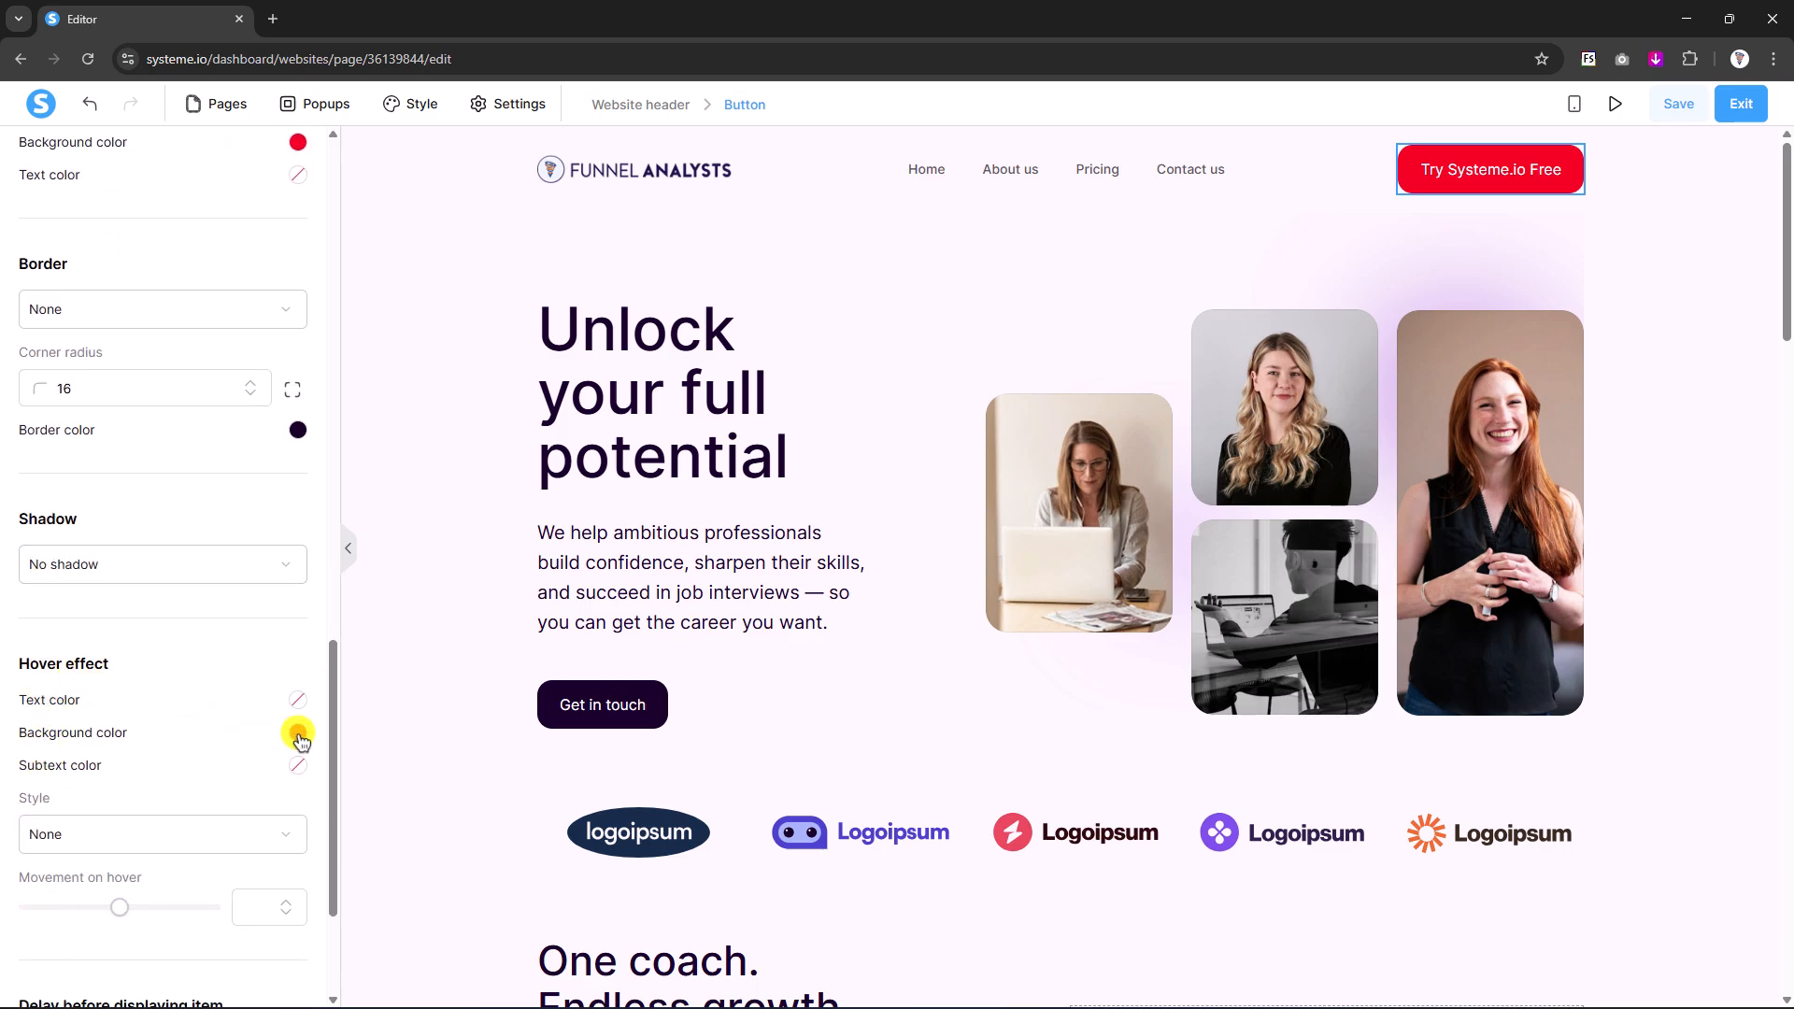
pyautogui.click(299, 733)
pyautogui.click(177, 731)
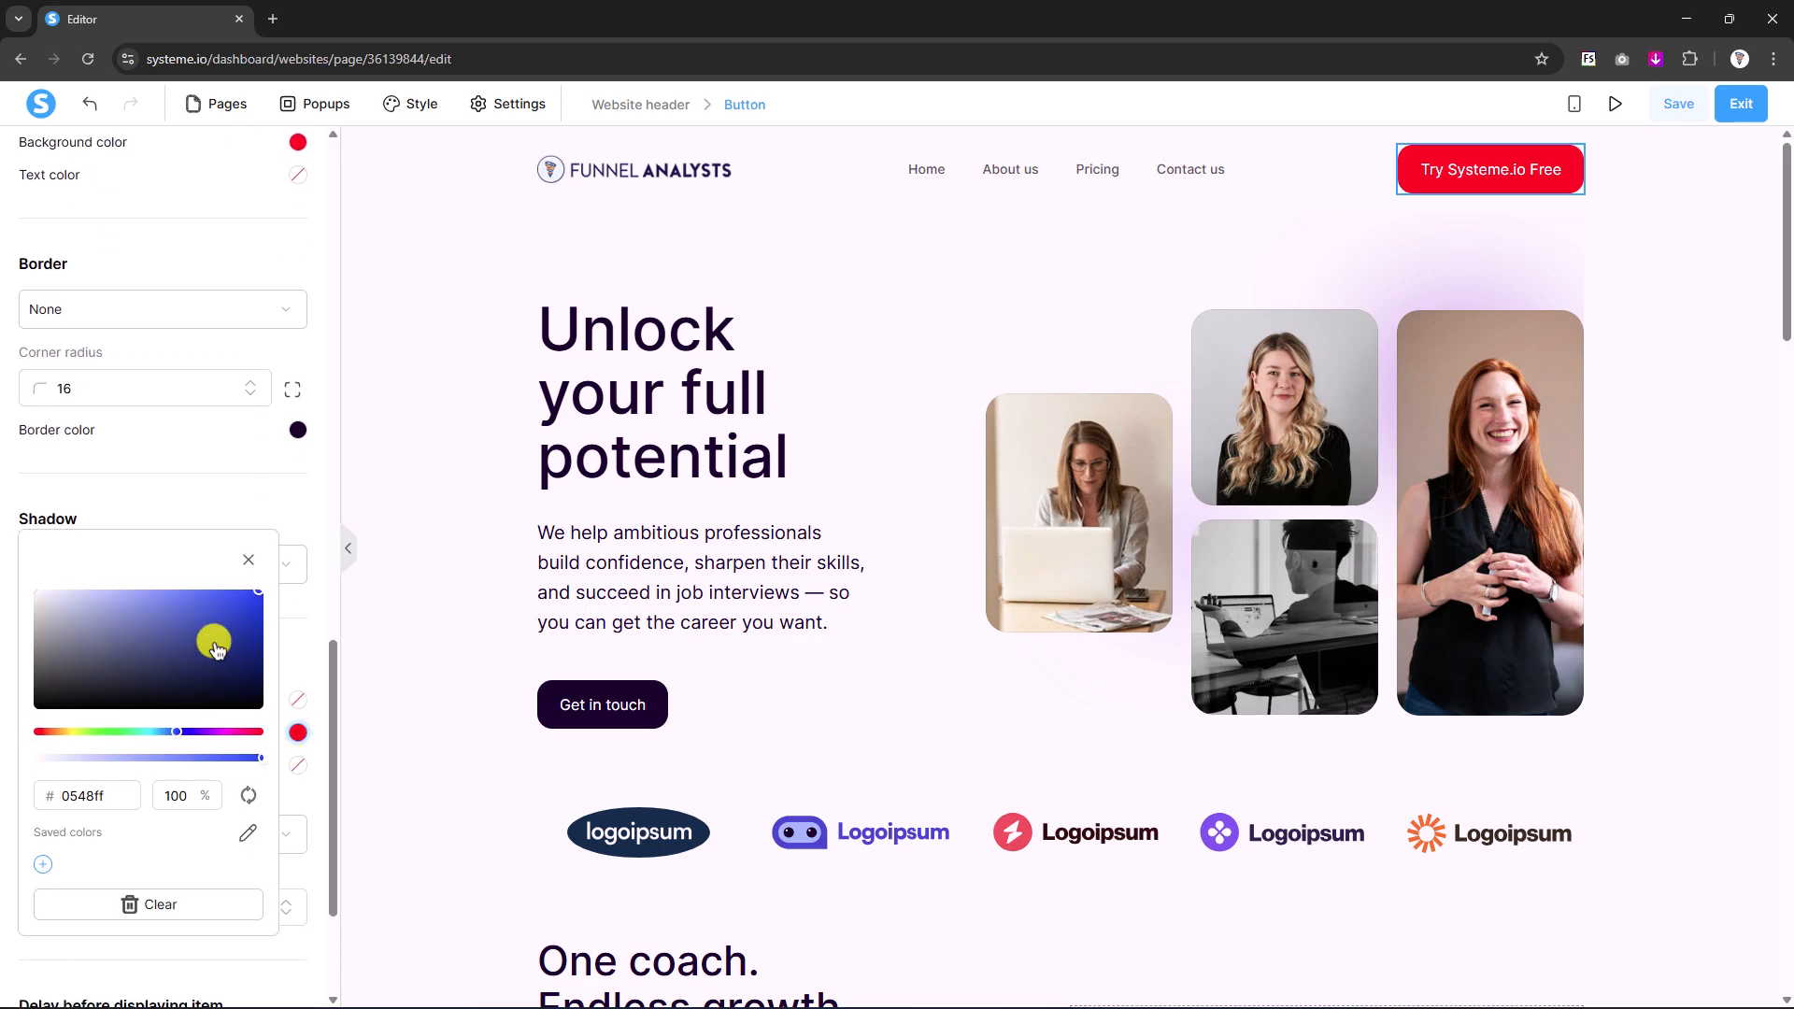
pyautogui.click(236, 498)
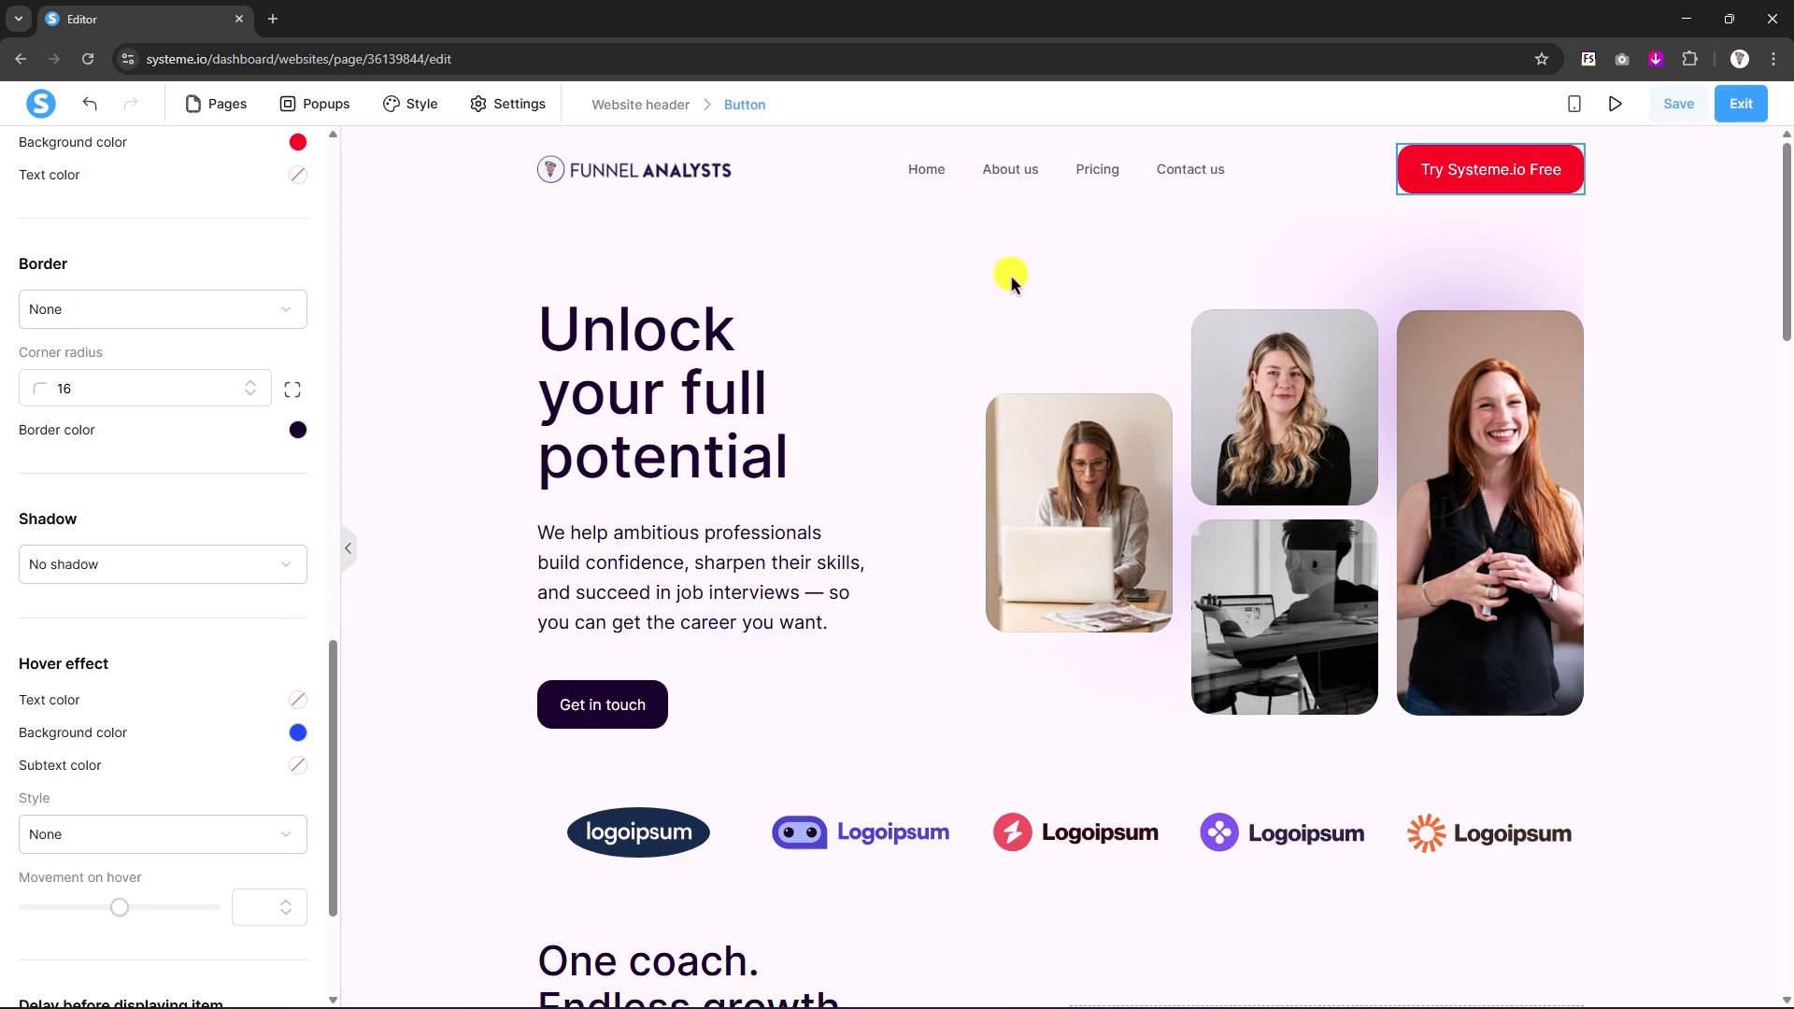
pyautogui.click(1234, 280)
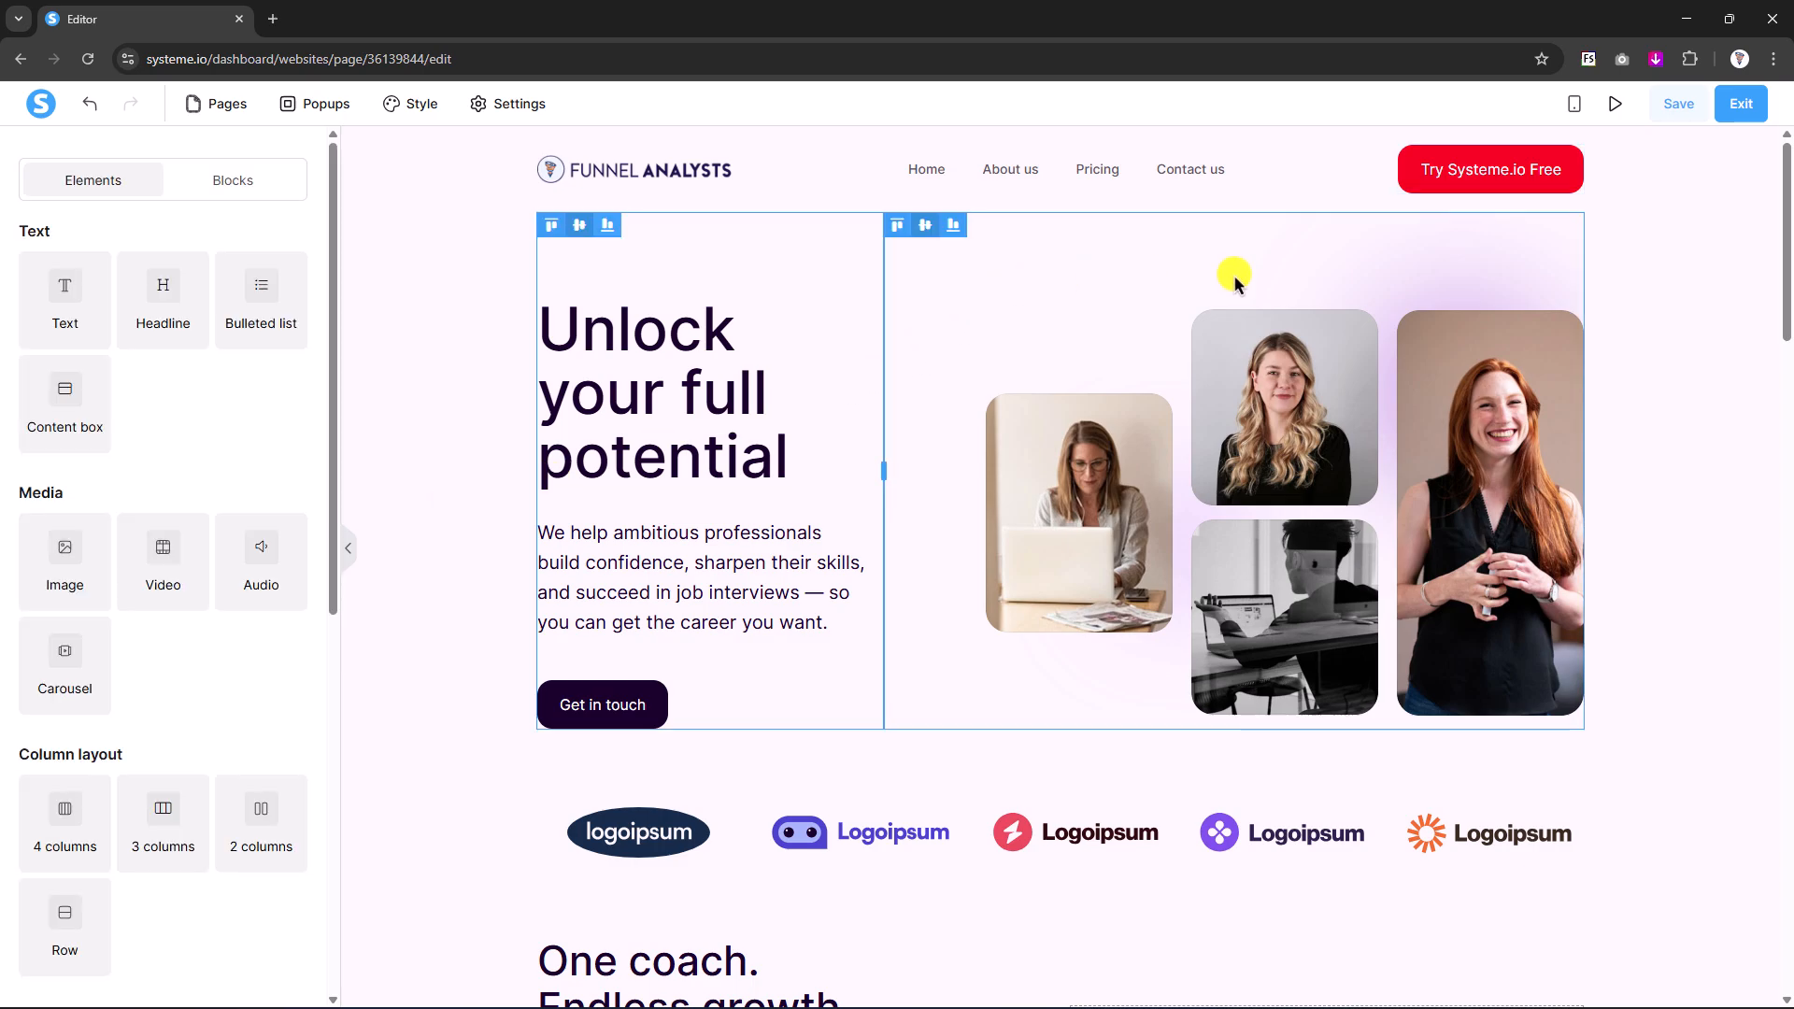
pyautogui.click(1416, 185)
pyautogui.scroll(-10, 184, 793)
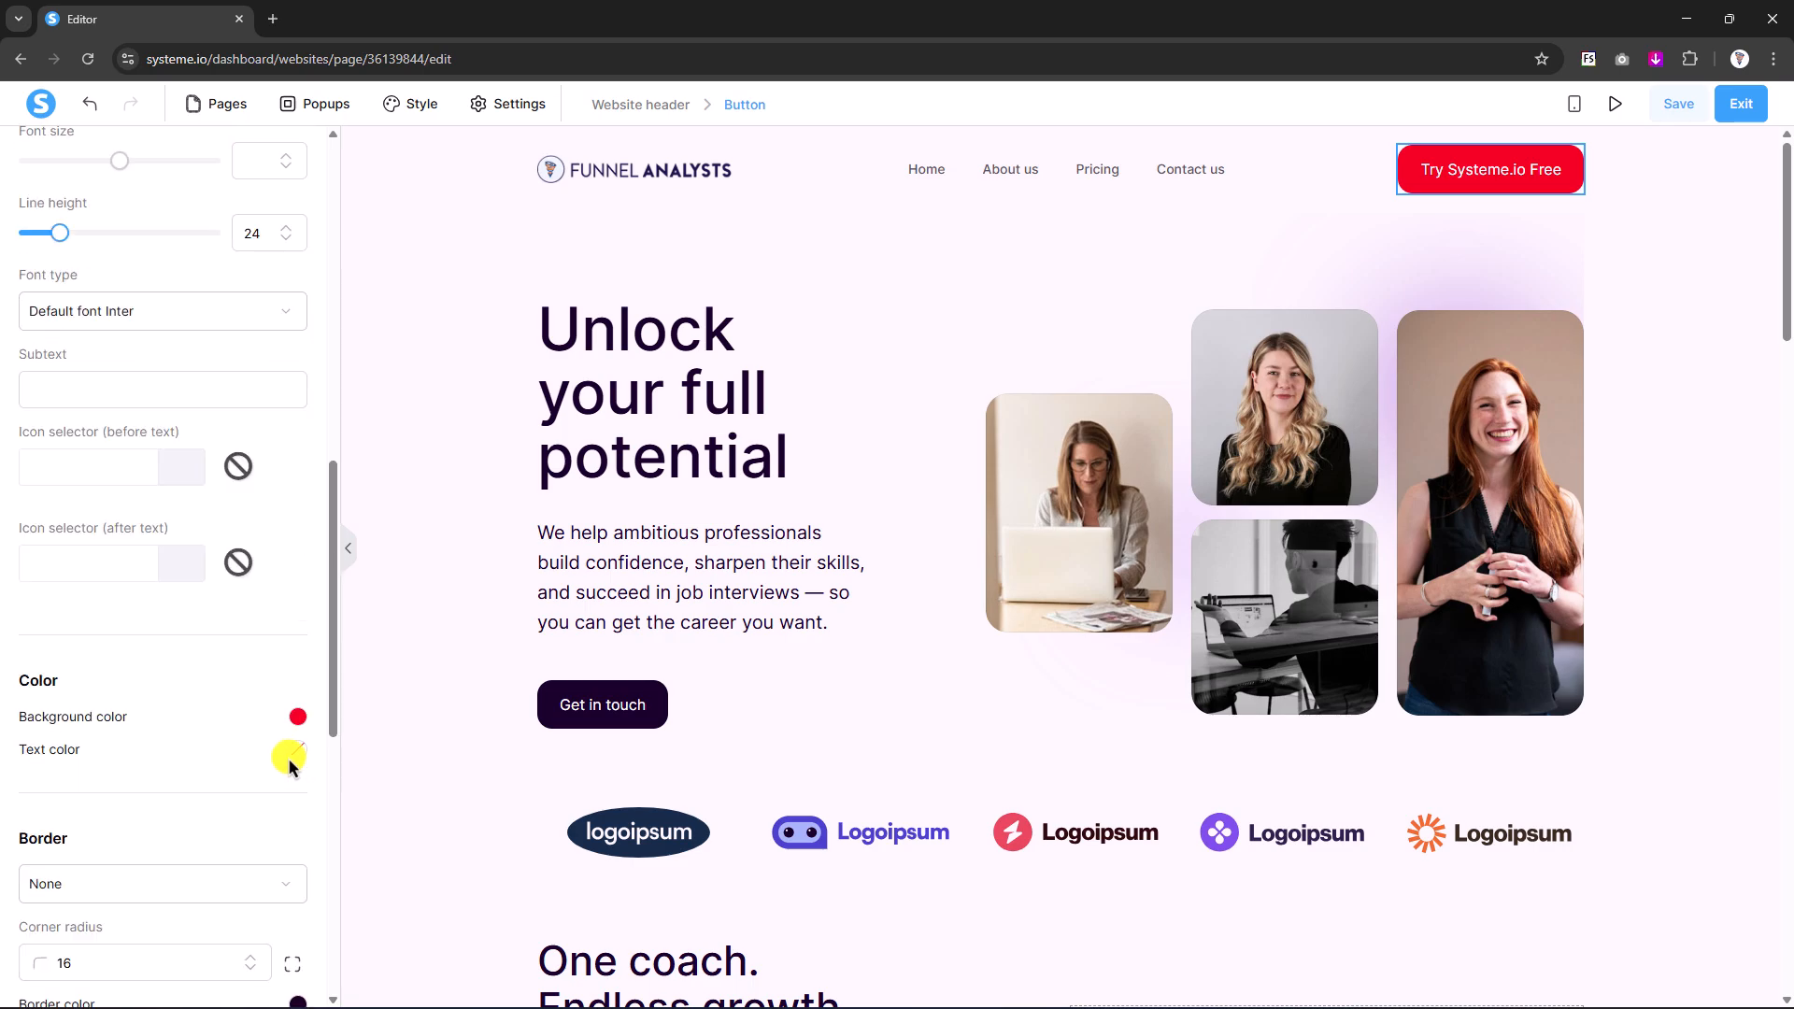
pyautogui.scroll(-5, 267, 769)
pyautogui.click(297, 826)
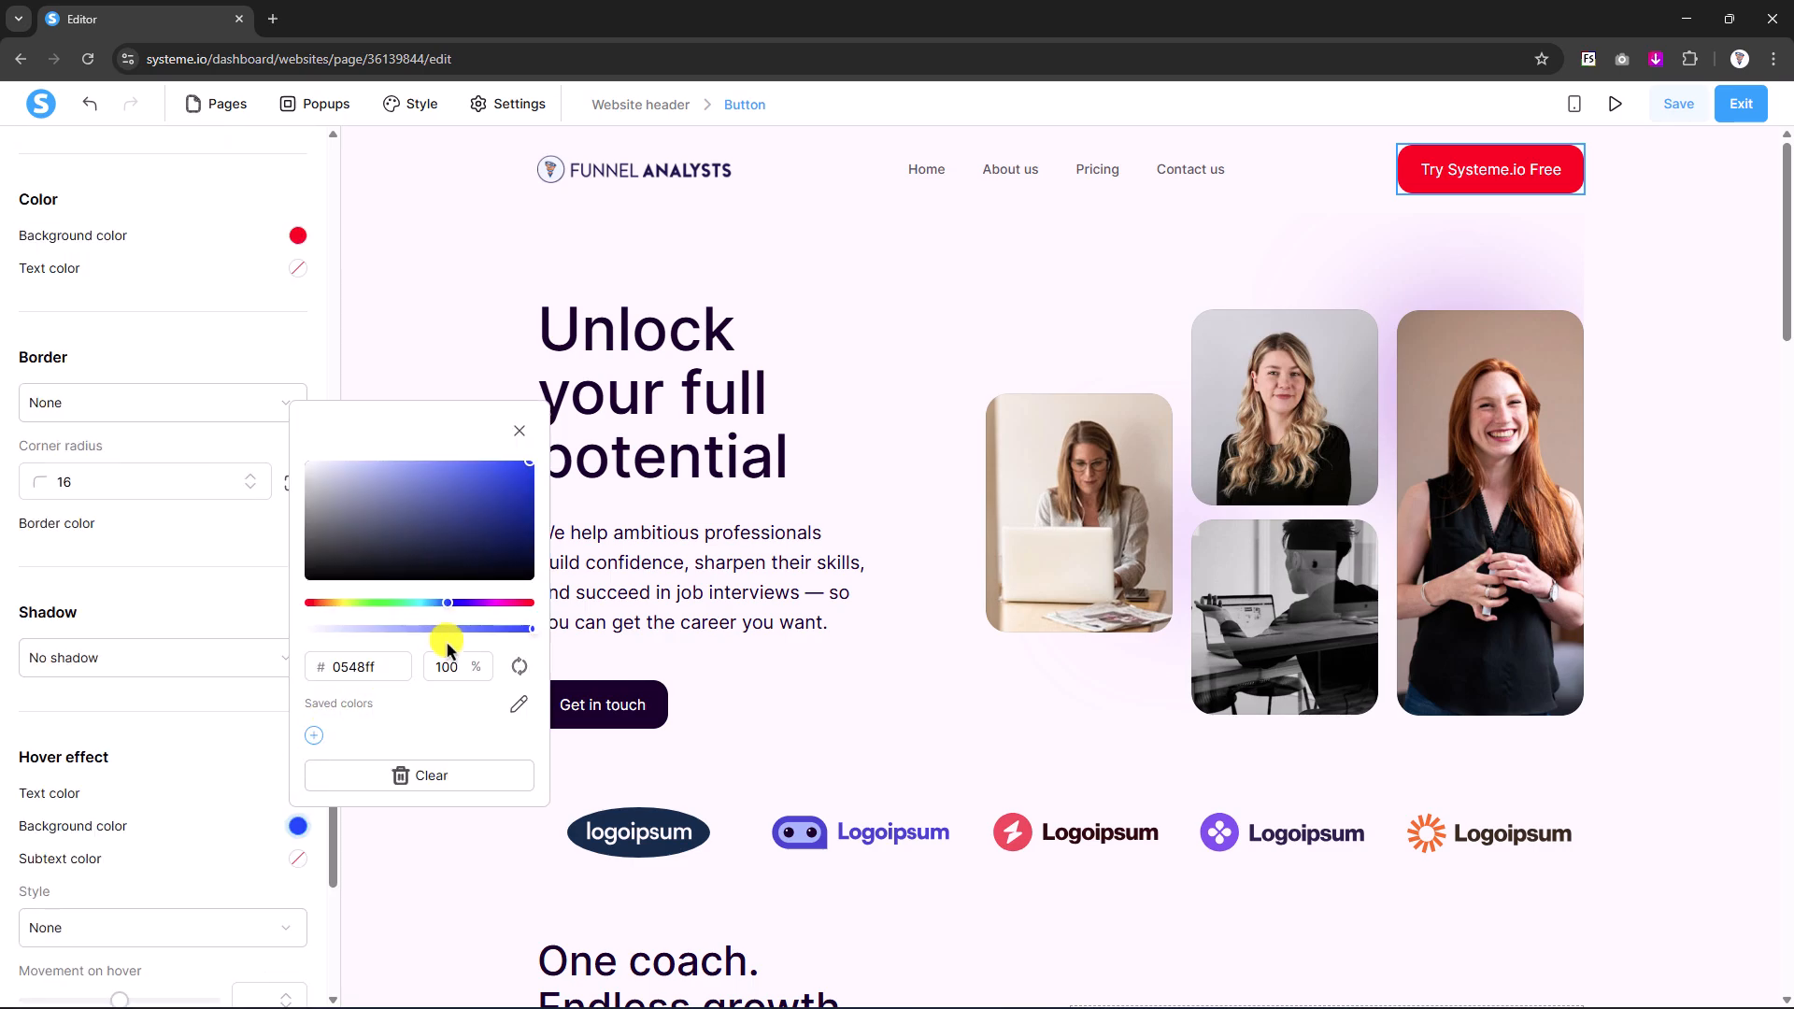
pyautogui.click(911, 384)
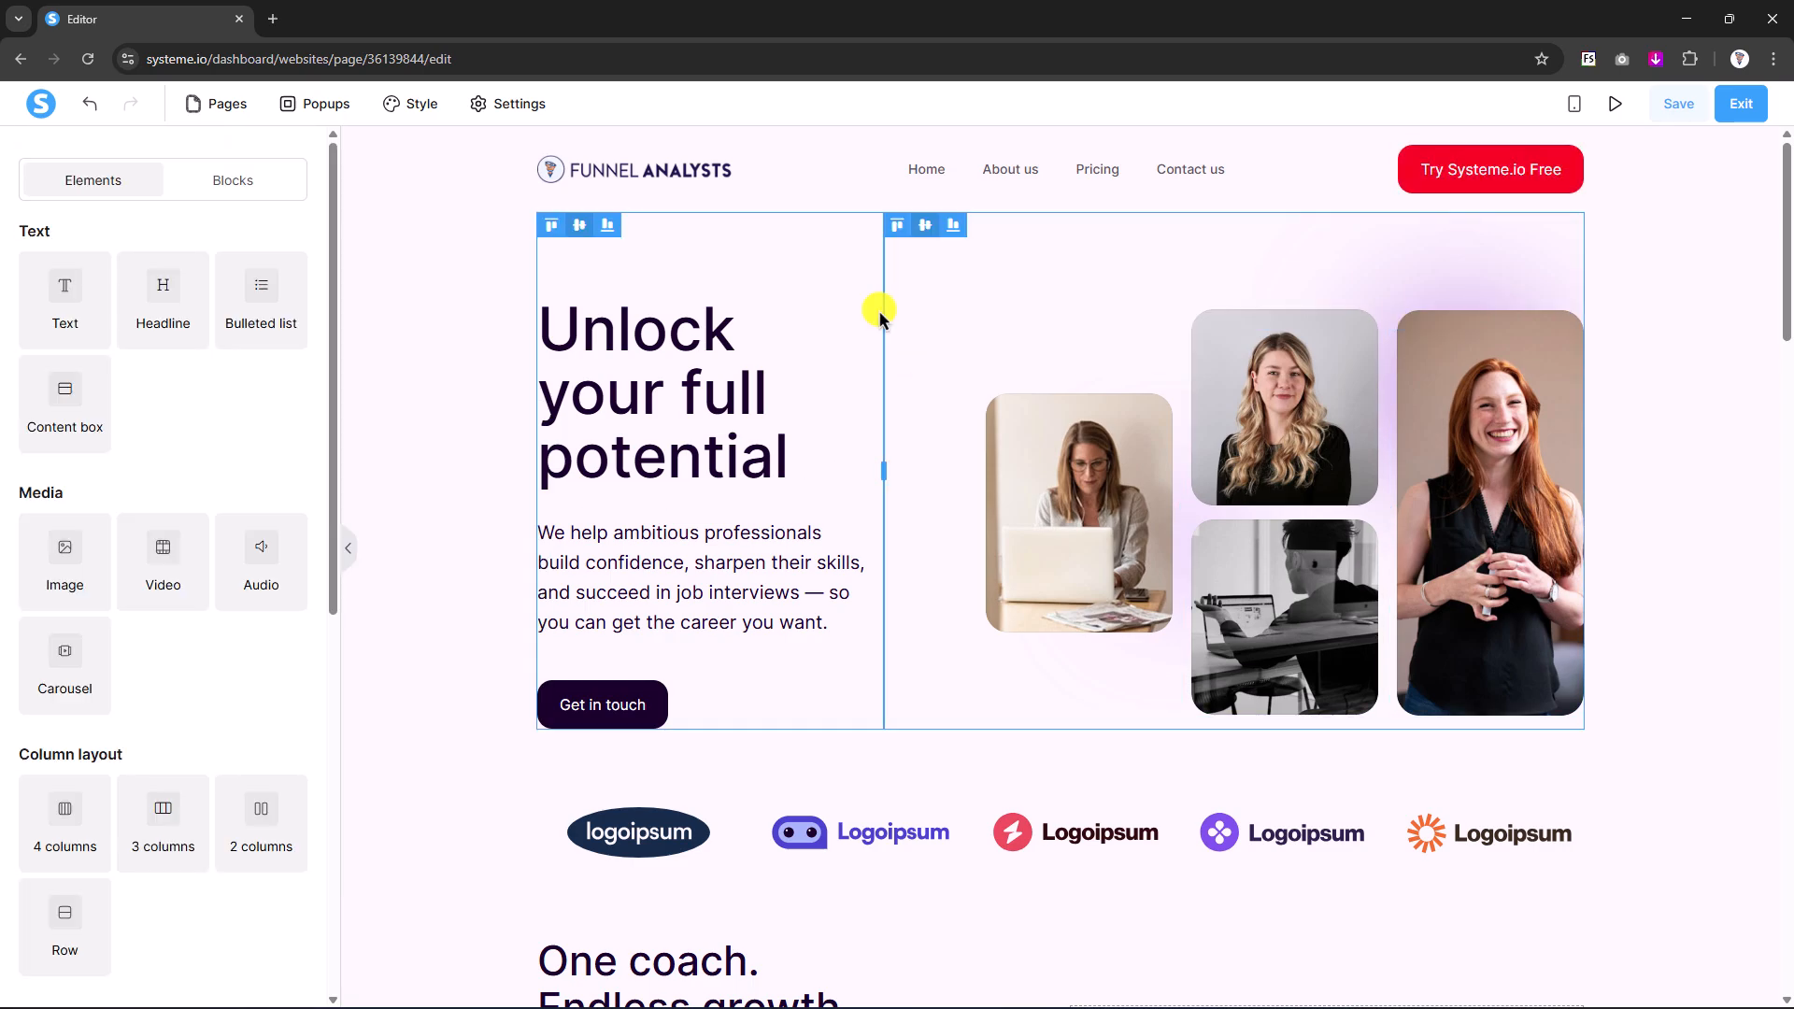
# - Set the website header's background color to light pink f9cef0
pyautogui.click(395, 151)
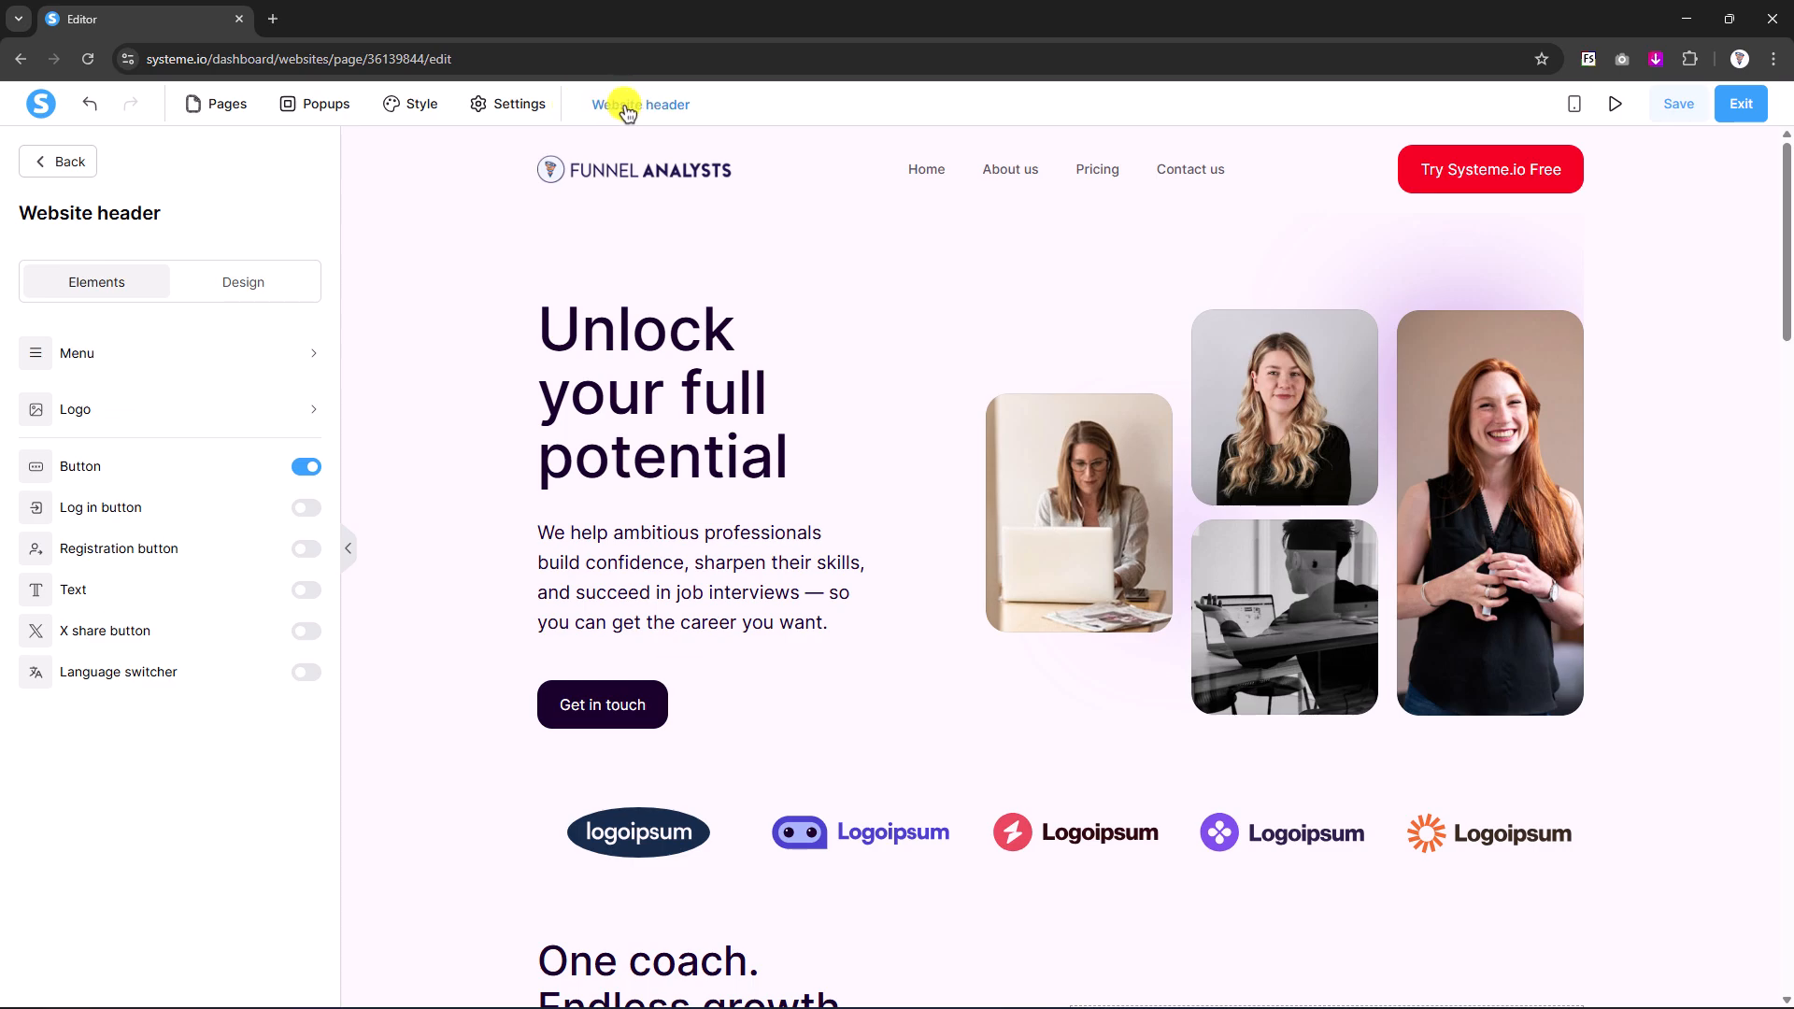
pyautogui.click(245, 282)
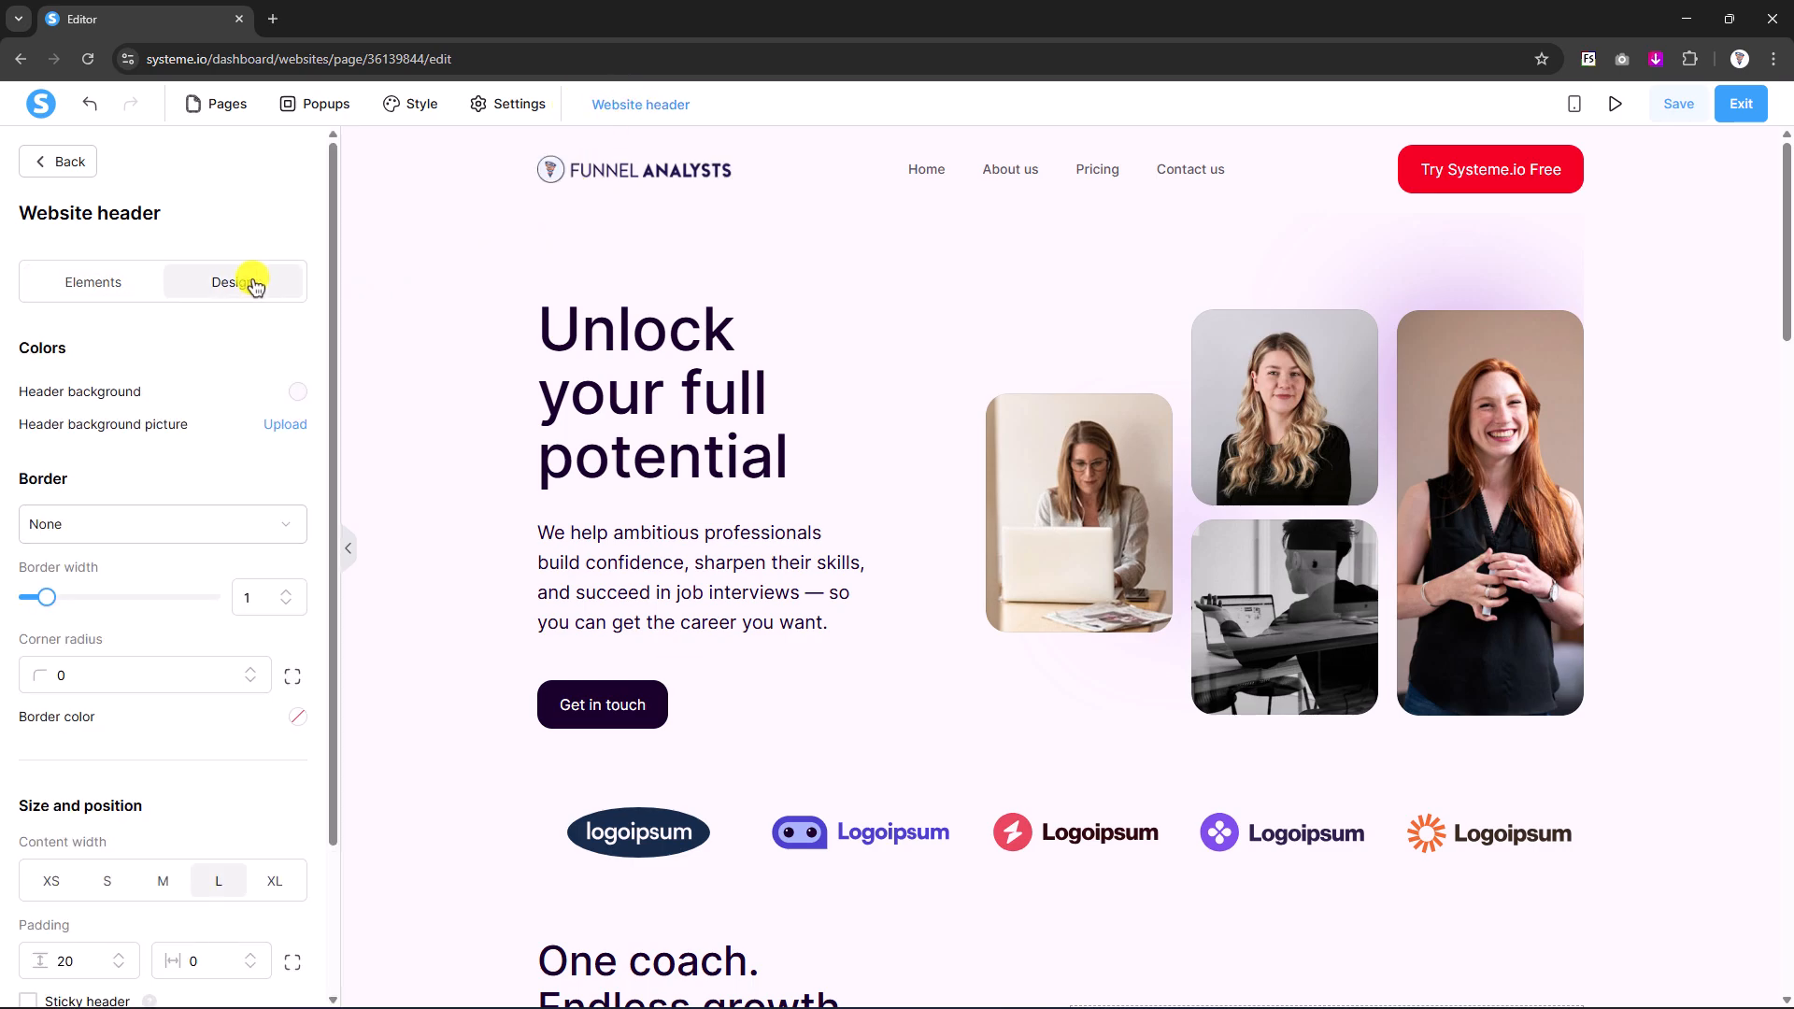
pyautogui.click(297, 391)
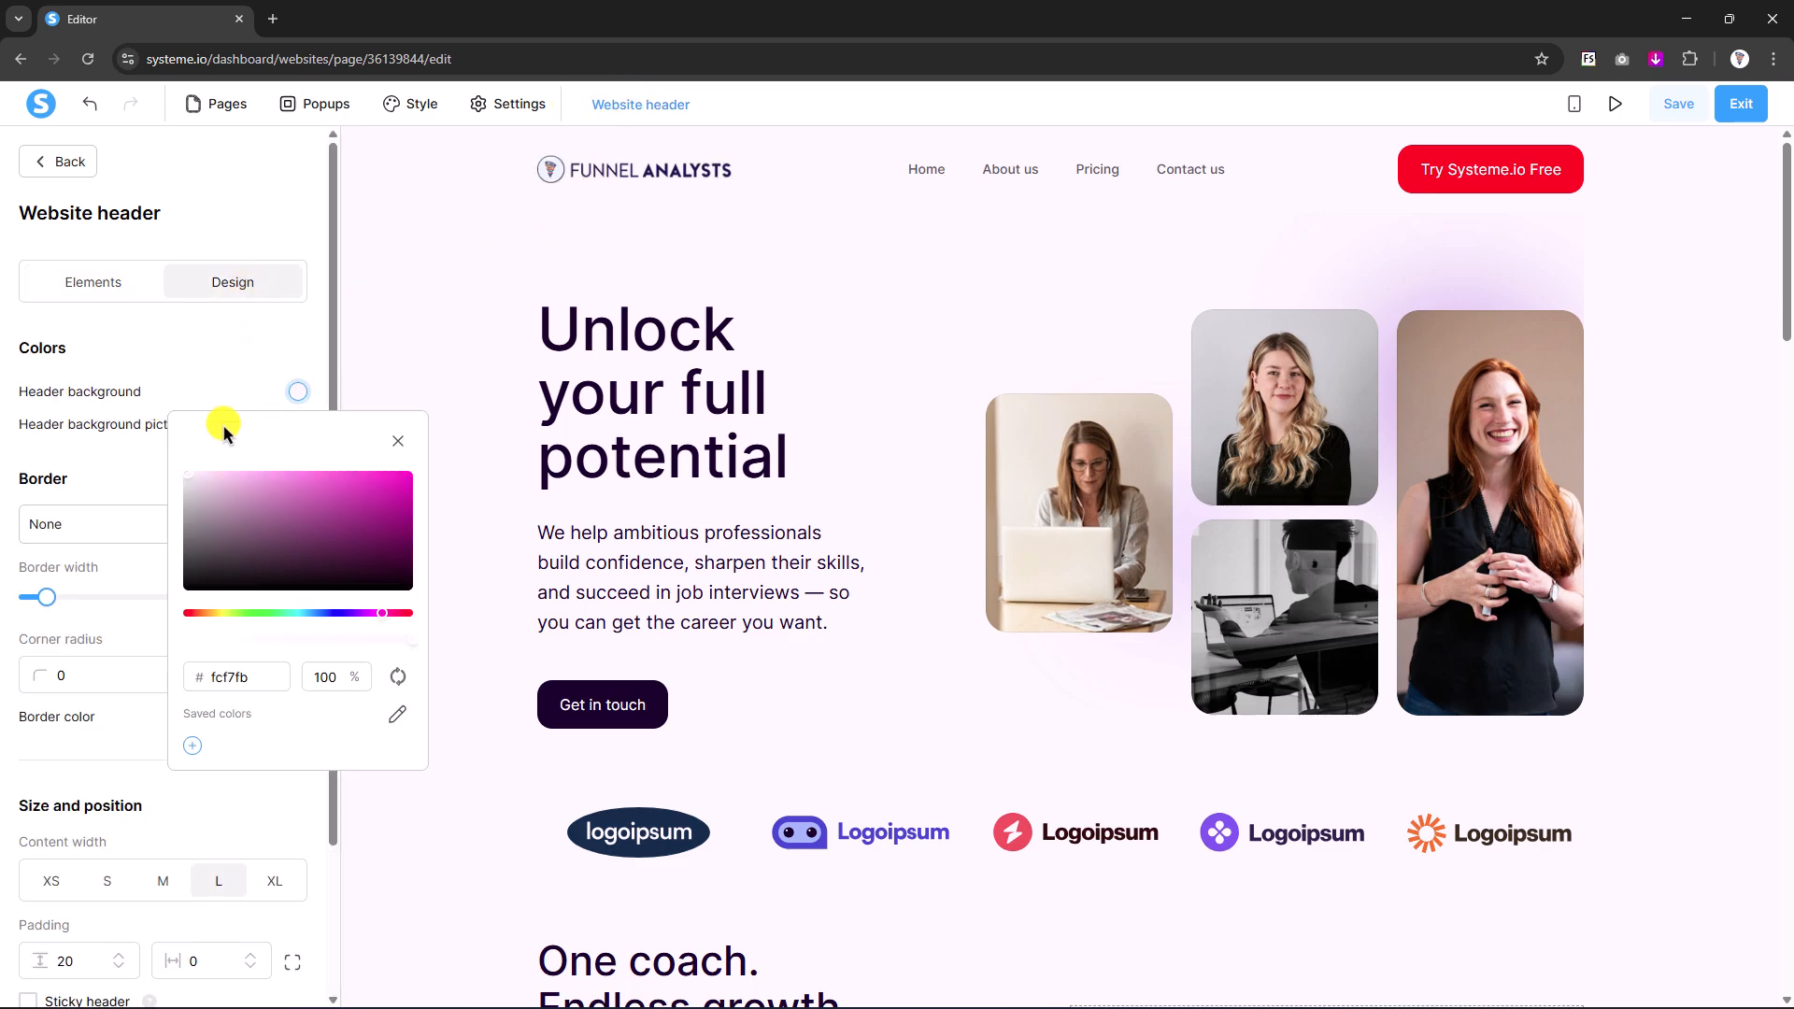
pyautogui.click(225, 480)
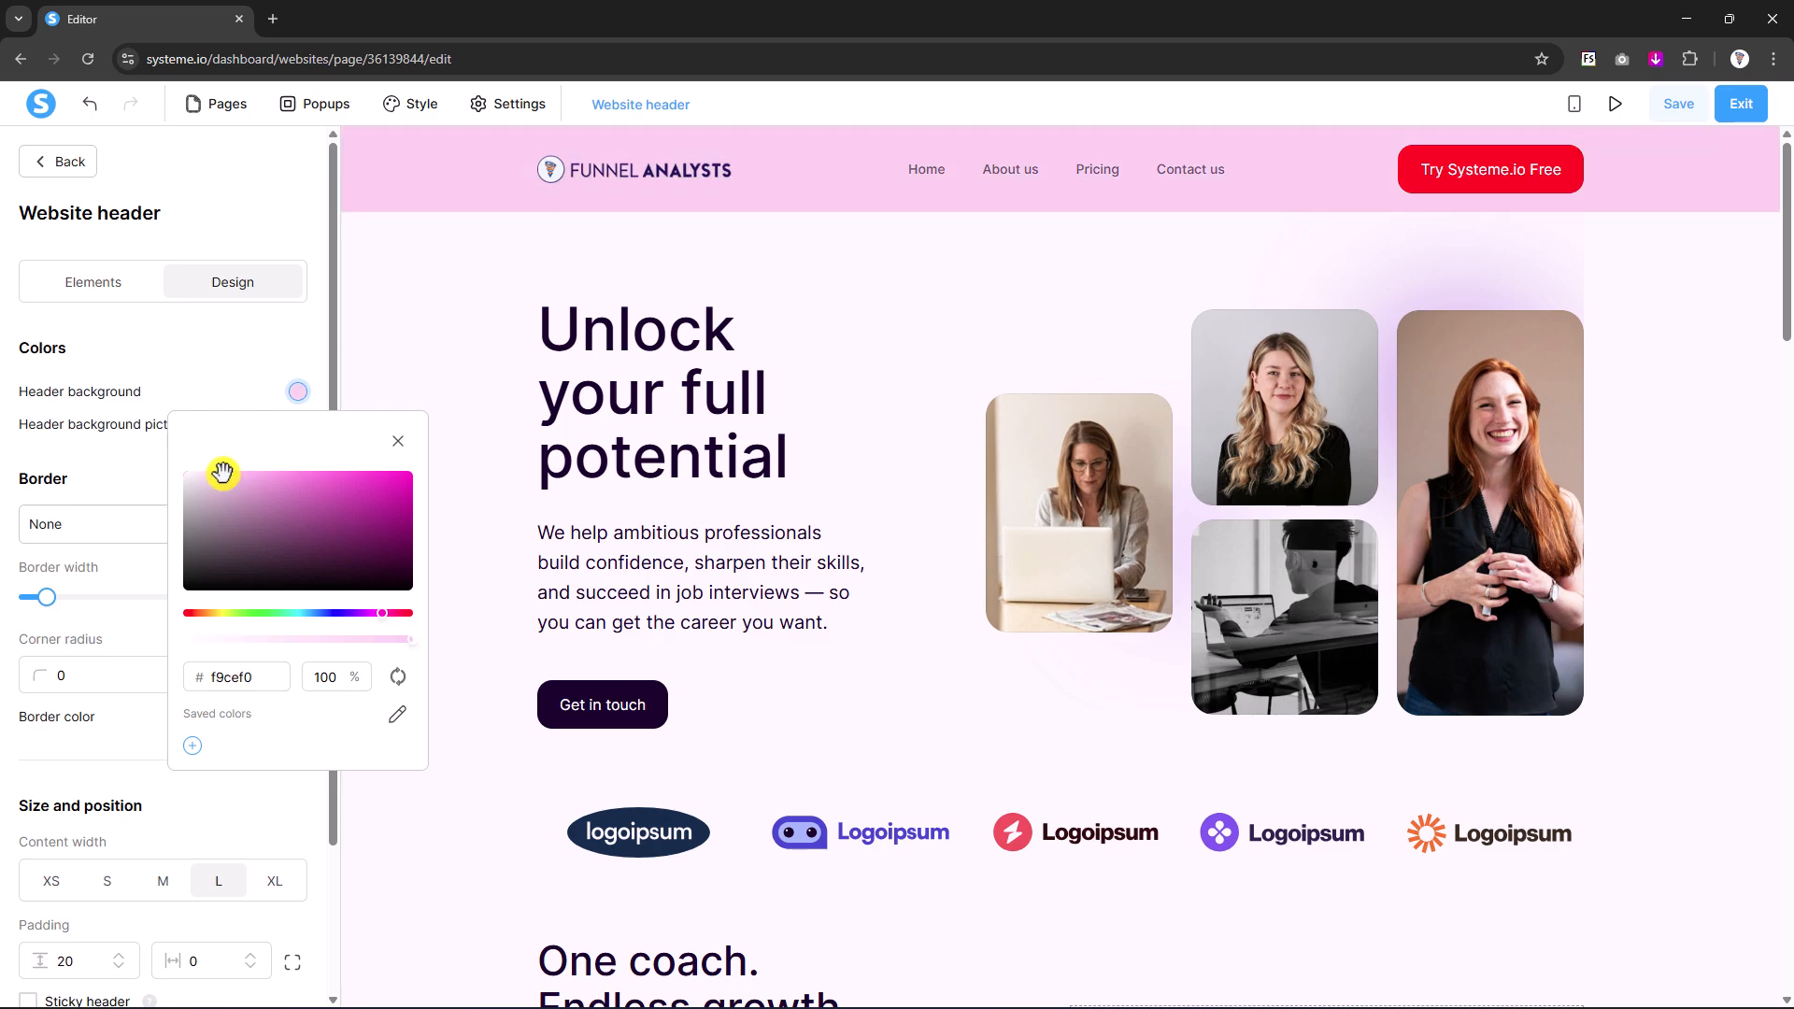
pyautogui.click(420, 305)
pyautogui.click(420, 306)
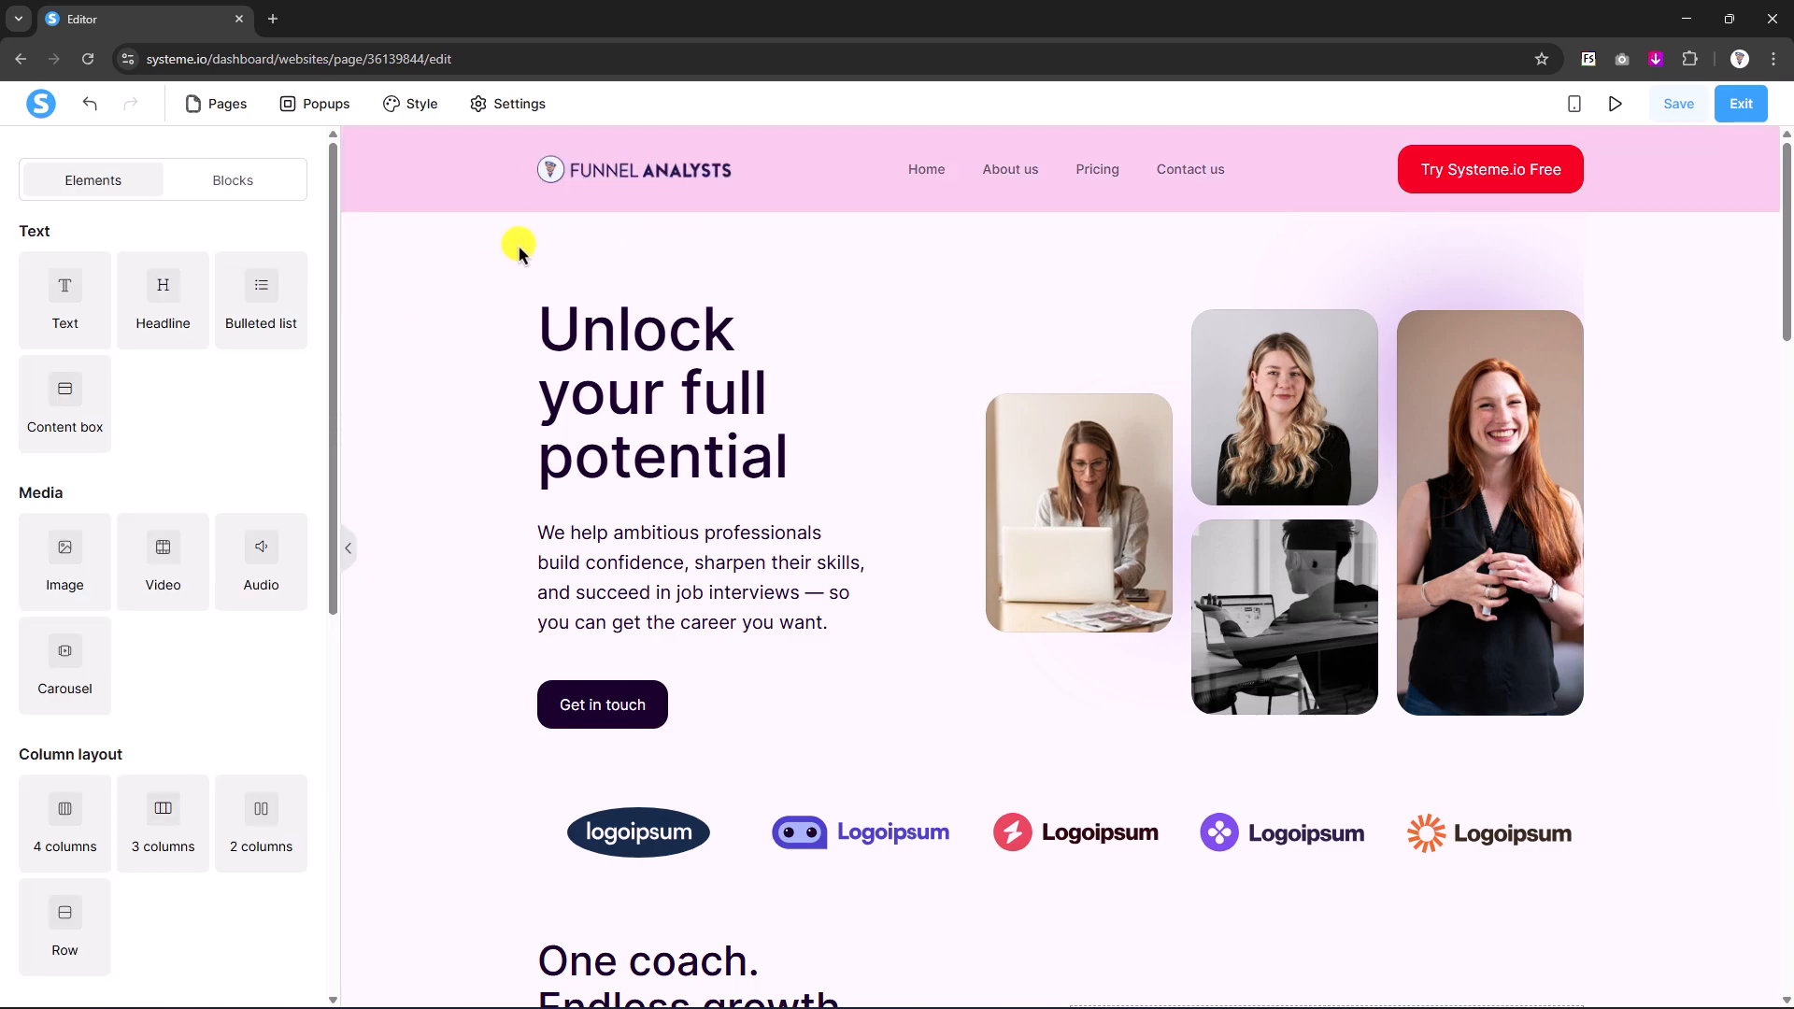
# - Enable the log in button, registration button and language switcher in the website header
pyautogui.click(461, 161)
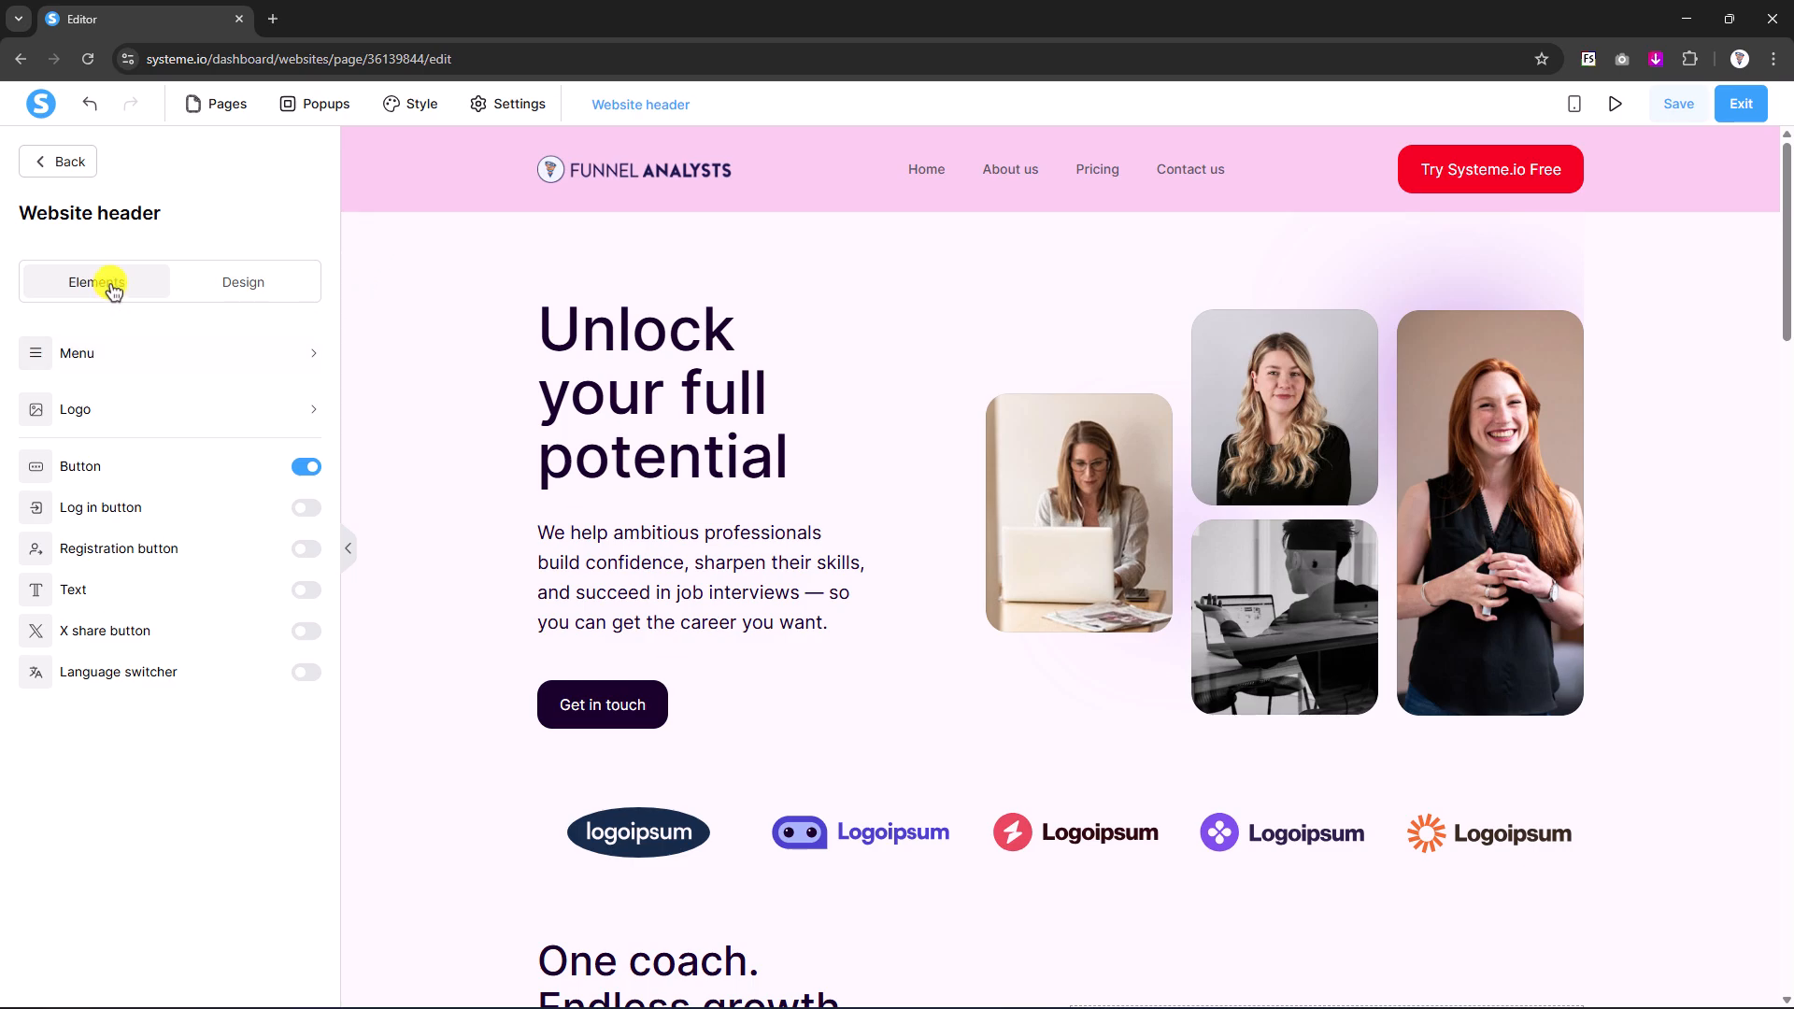
pyautogui.click(307, 507)
pyautogui.click(298, 554)
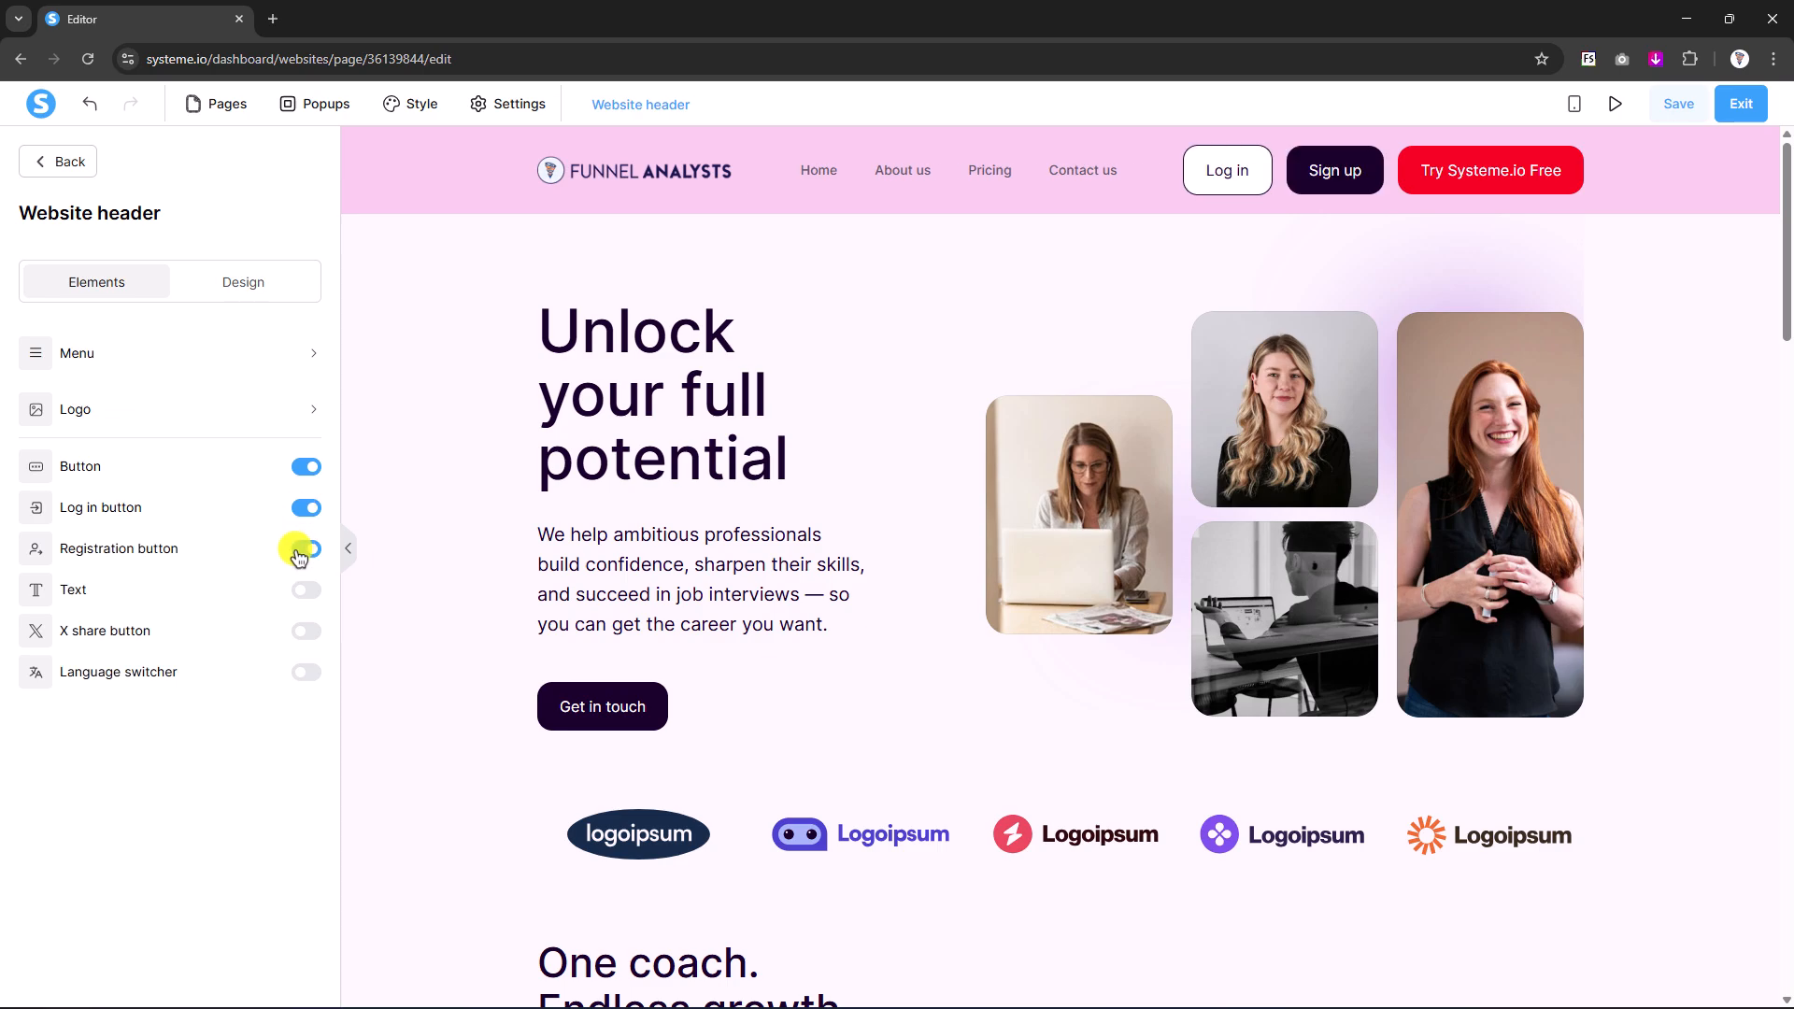
pyautogui.click(299, 677)
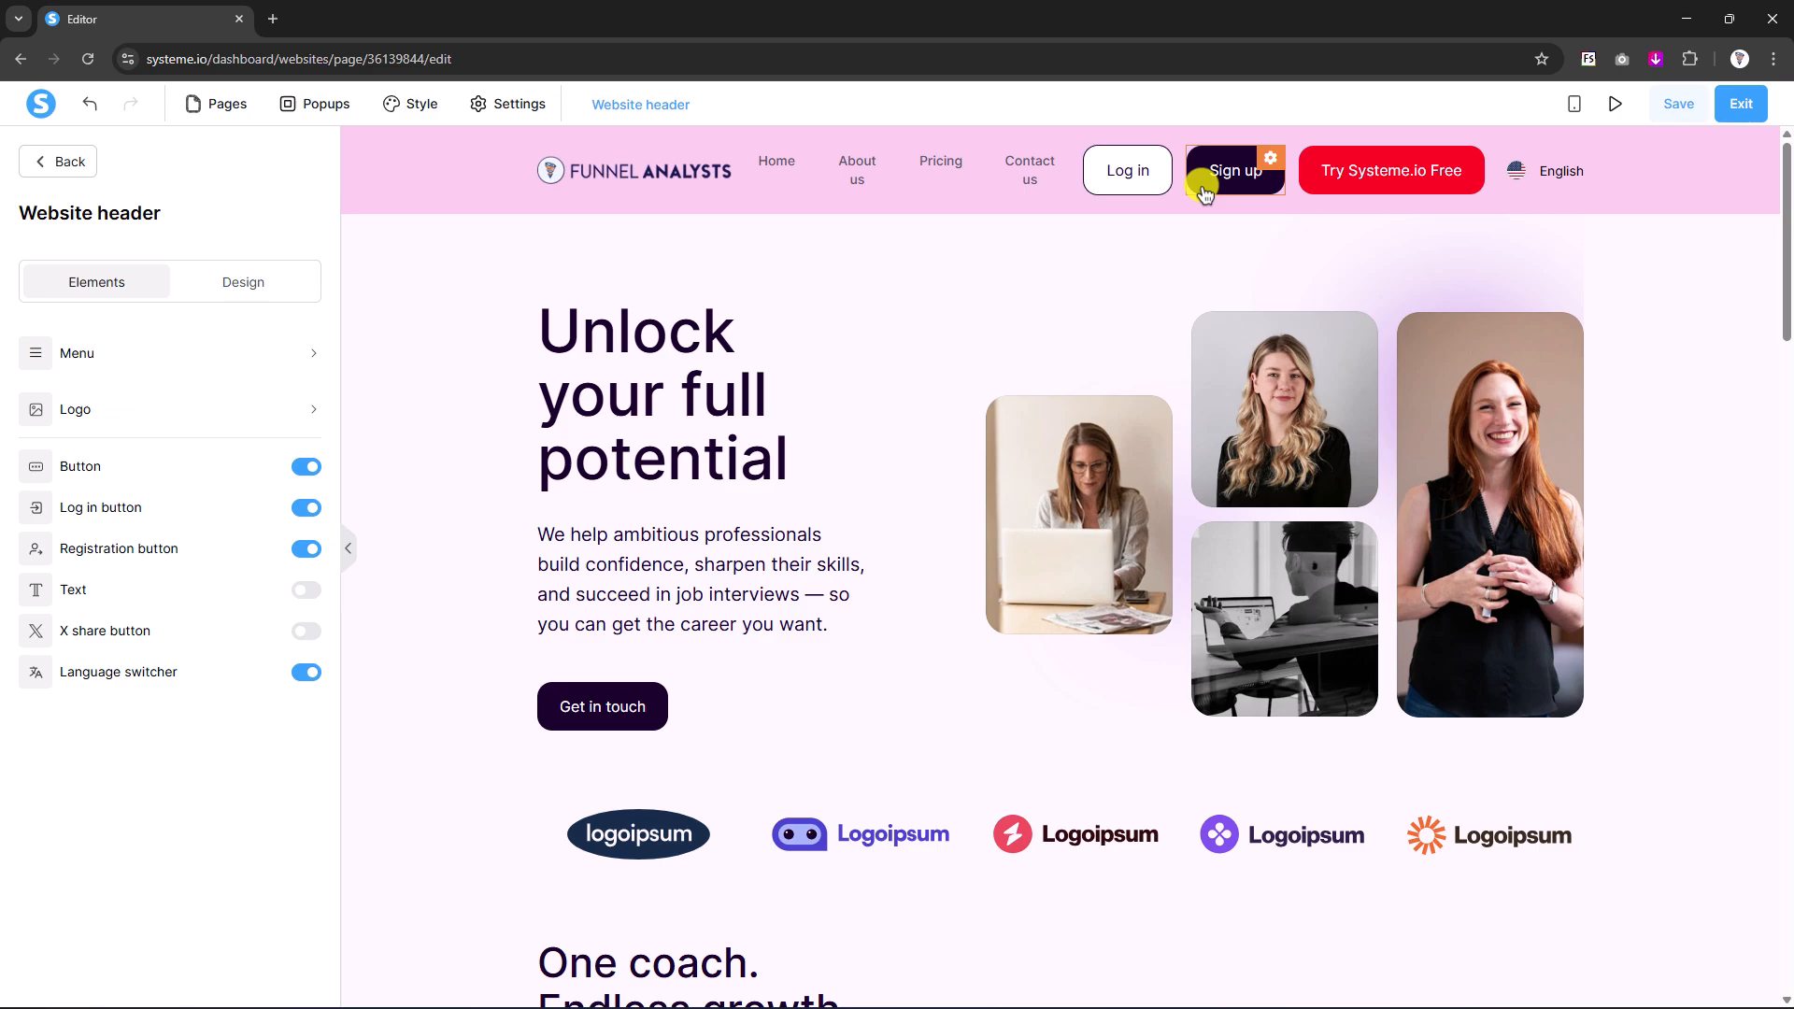
# - Disable the language switcher, registration button and log in button in the website header
pyautogui.click(303, 672)
pyautogui.click(306, 549)
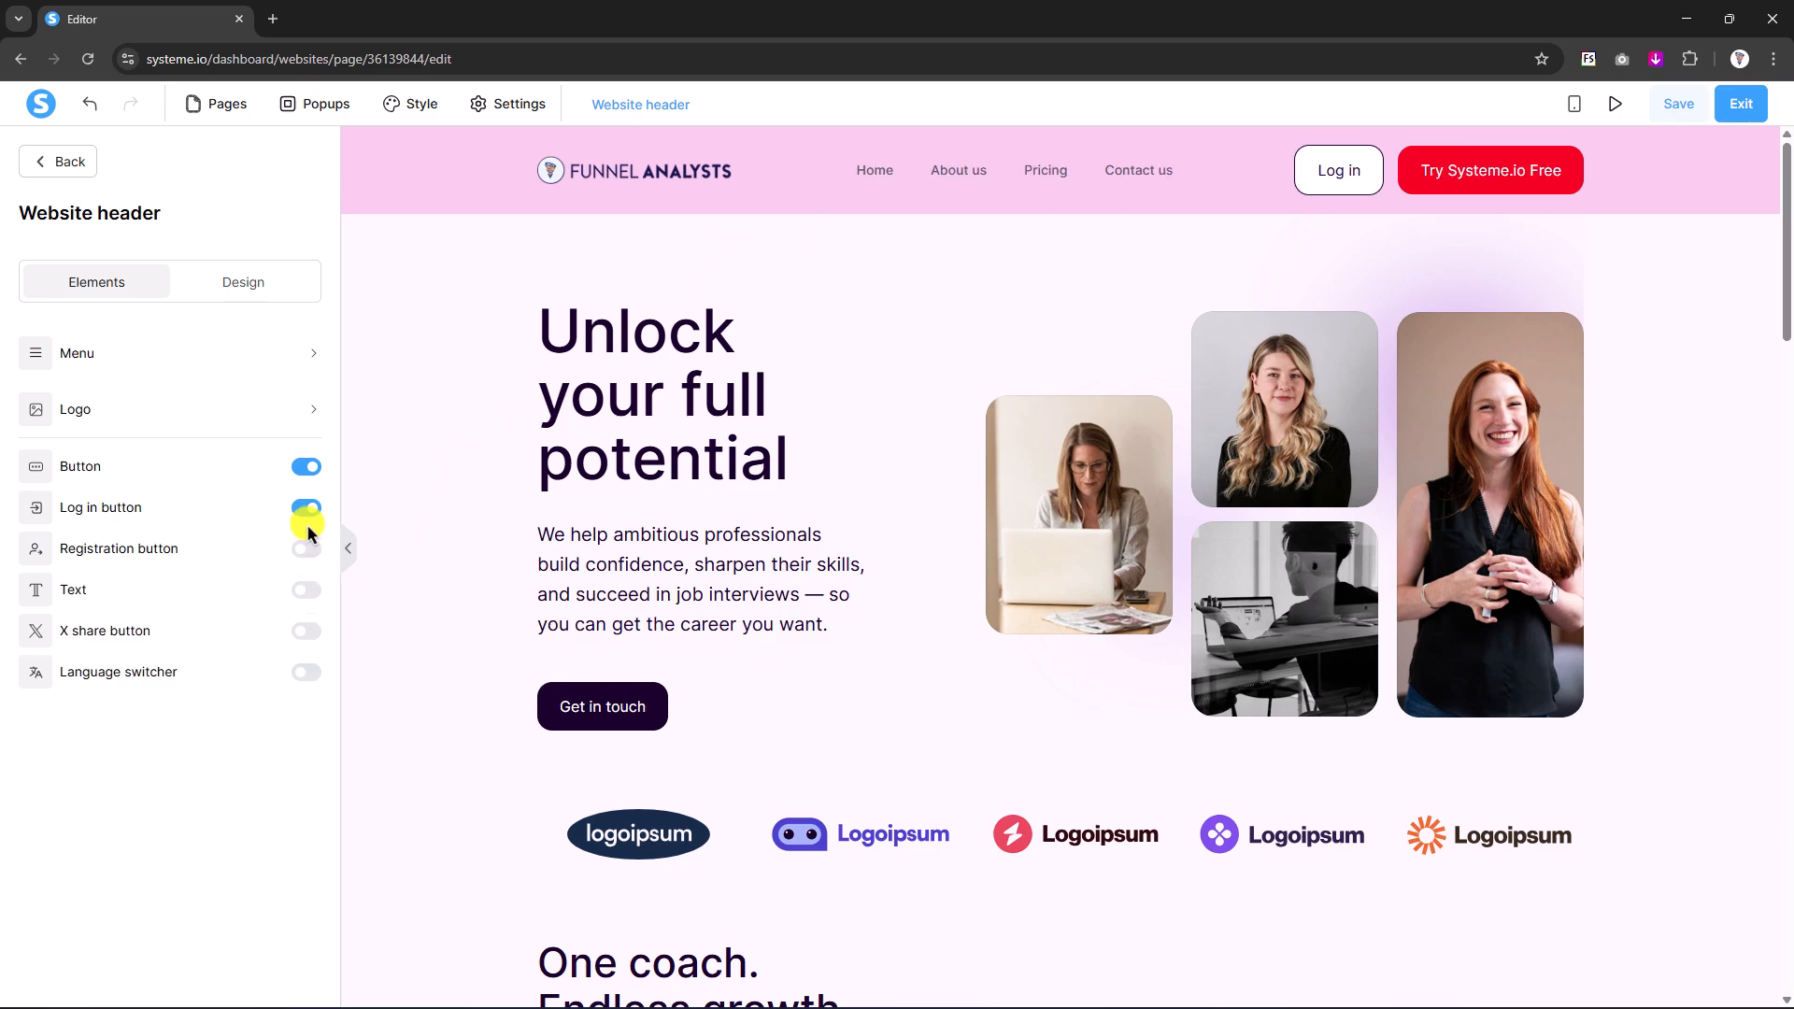
pyautogui.click(306, 509)
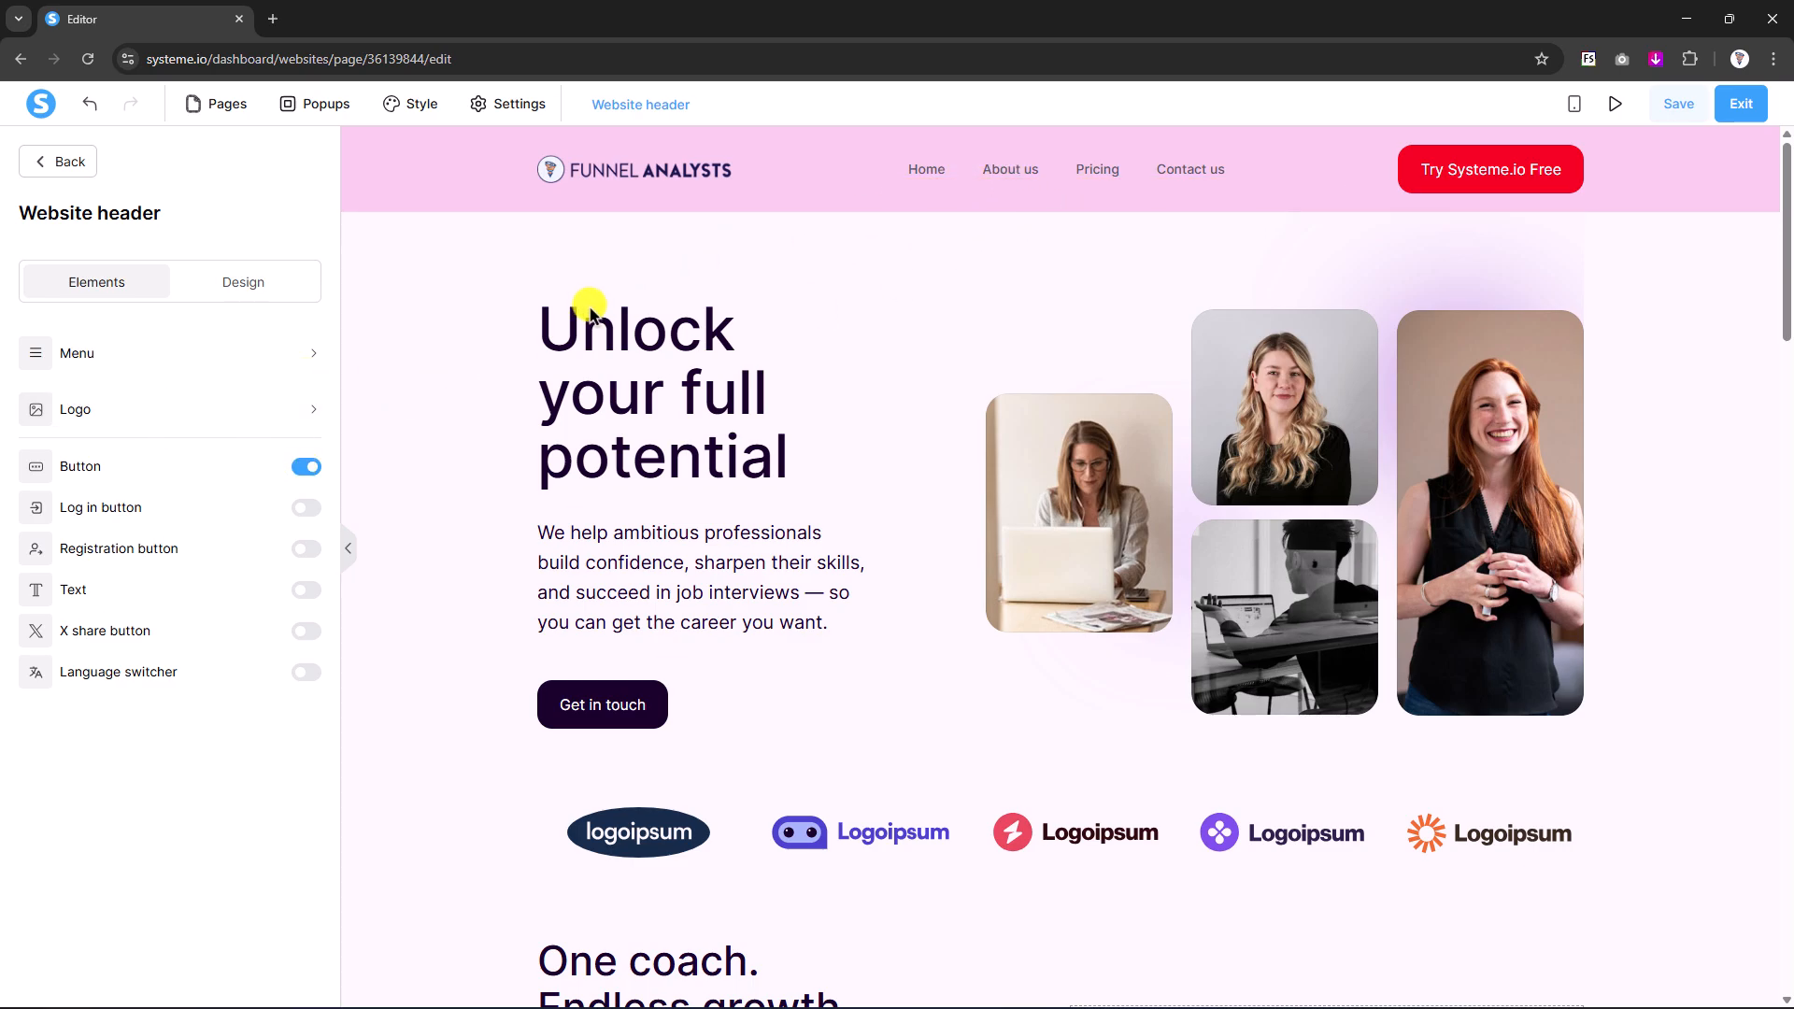
# - Add a new website page named Features with the URL path features
pyautogui.click(227, 104)
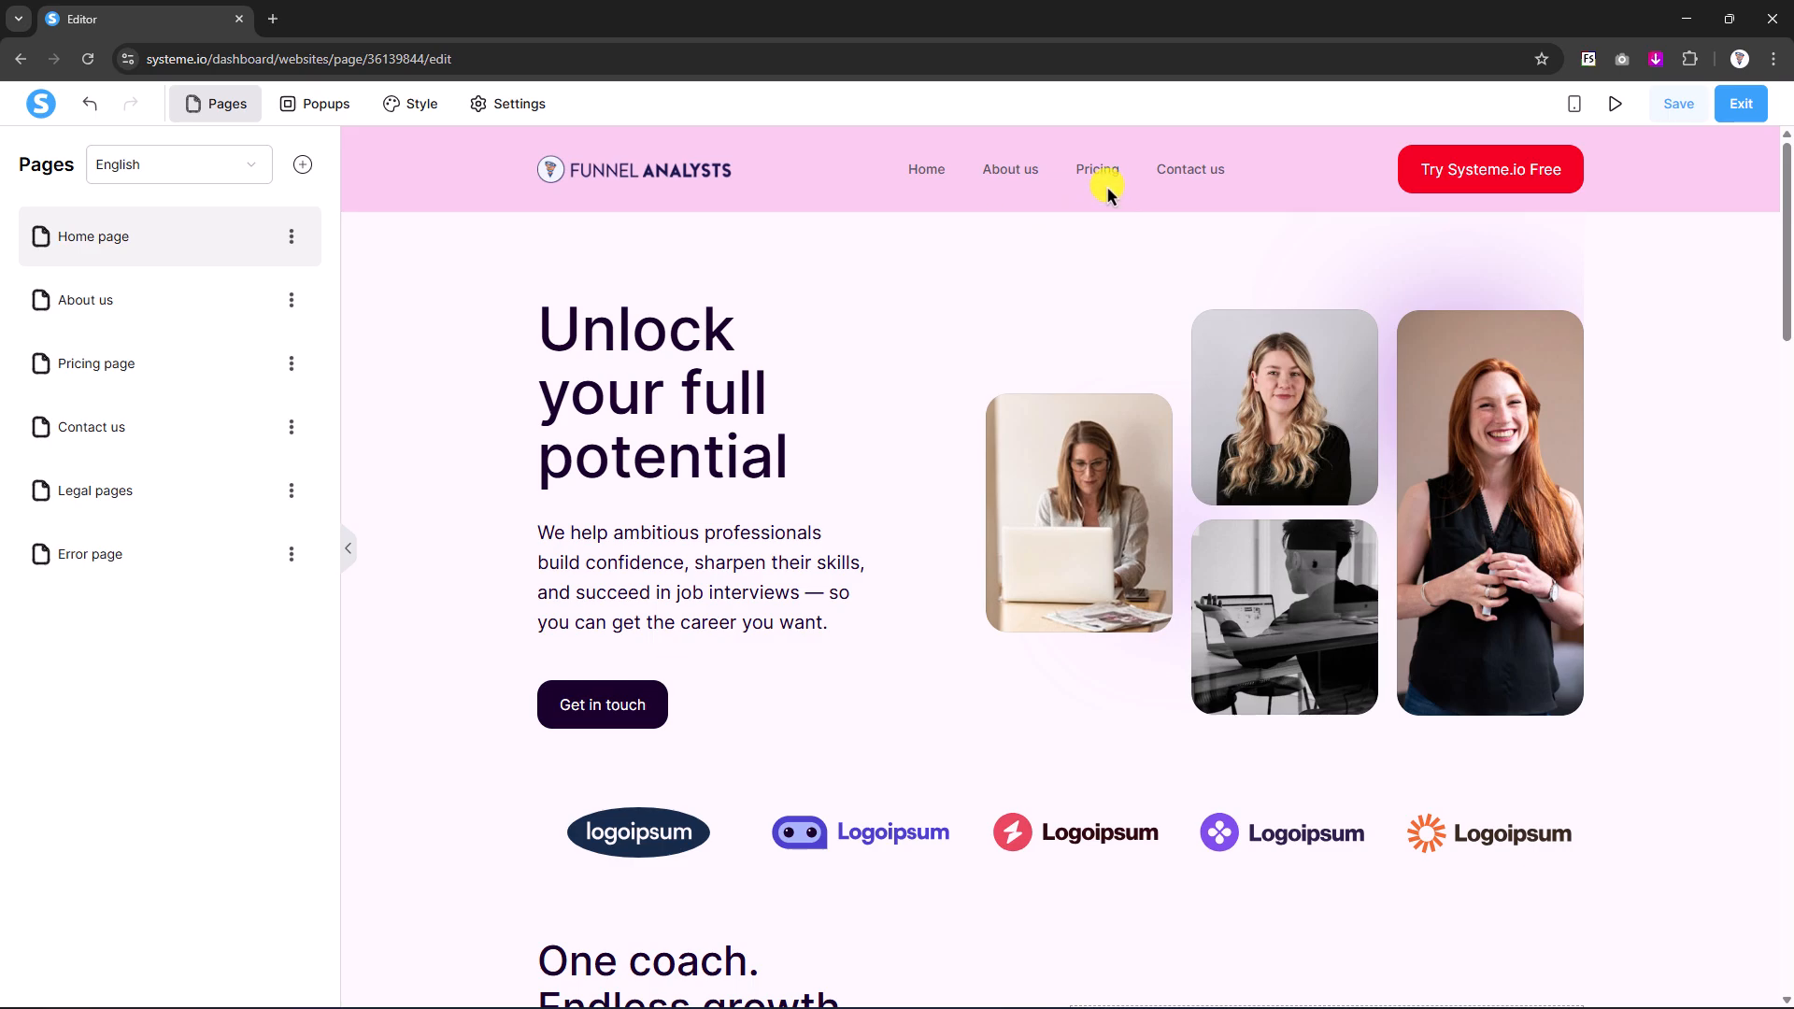
pyautogui.click(305, 173)
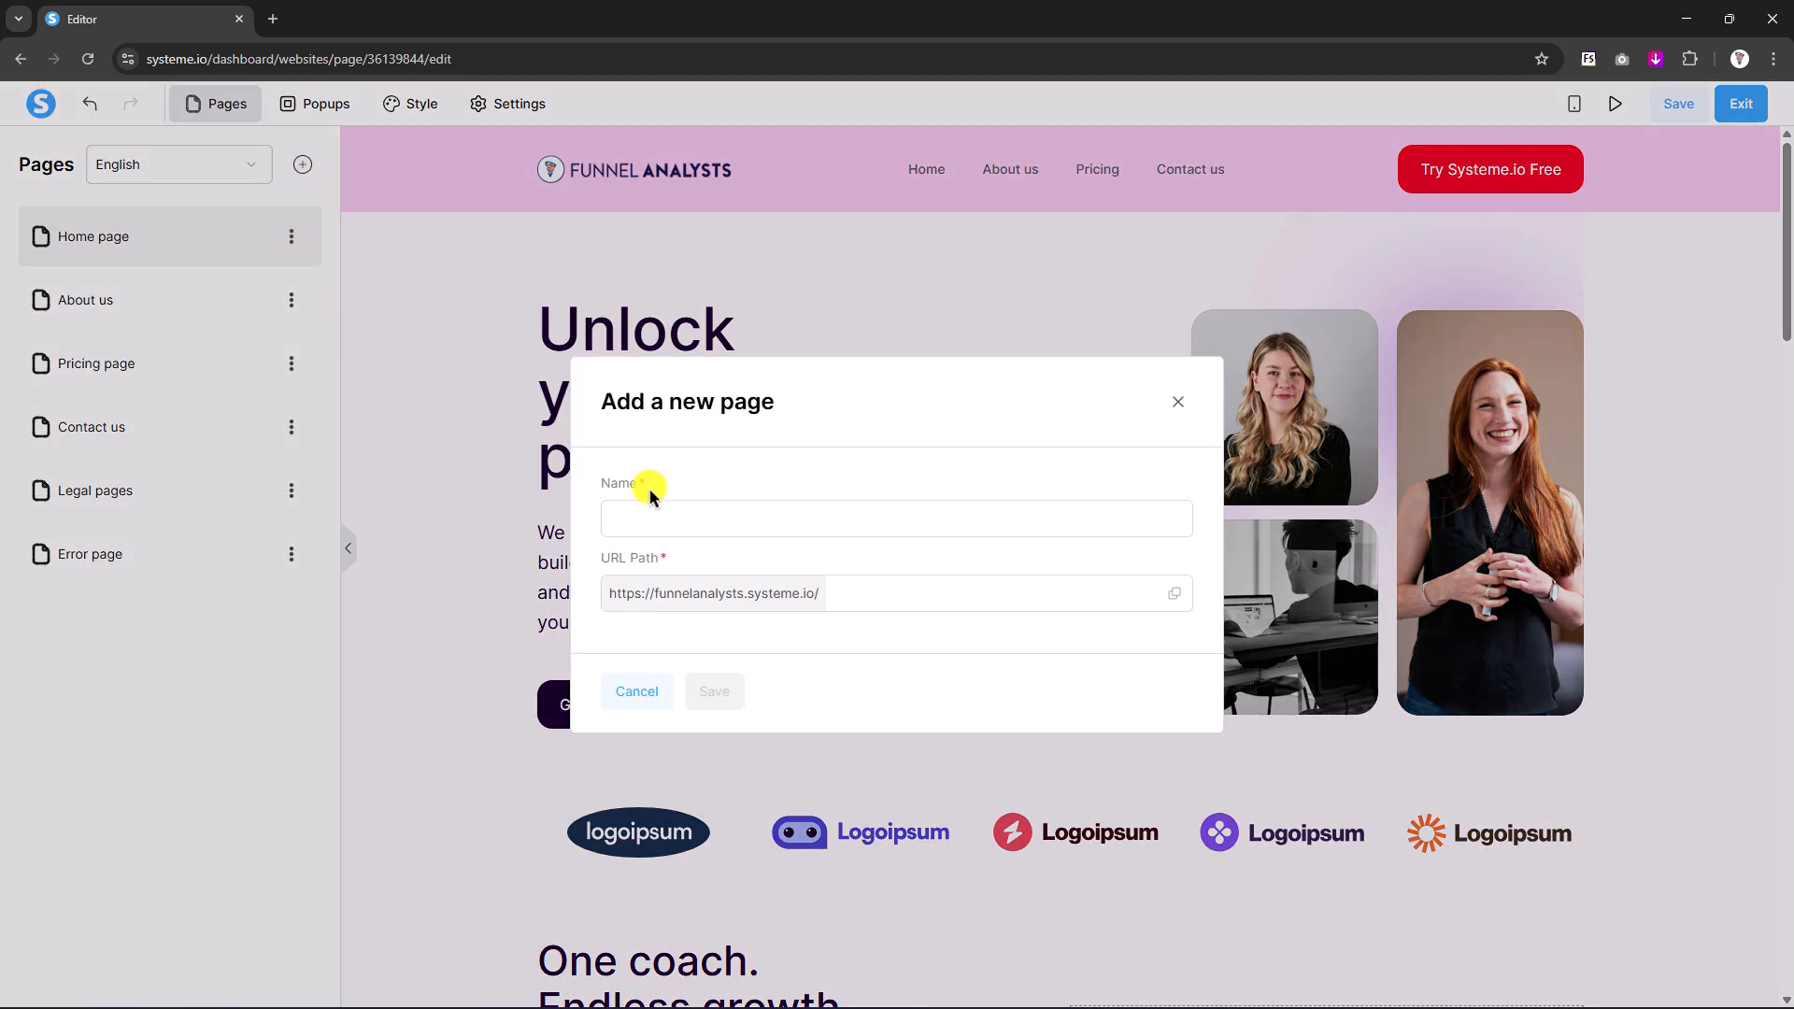
pyautogui.click(642, 523)
pyautogui.write('Features')
pyautogui.click(914, 586)
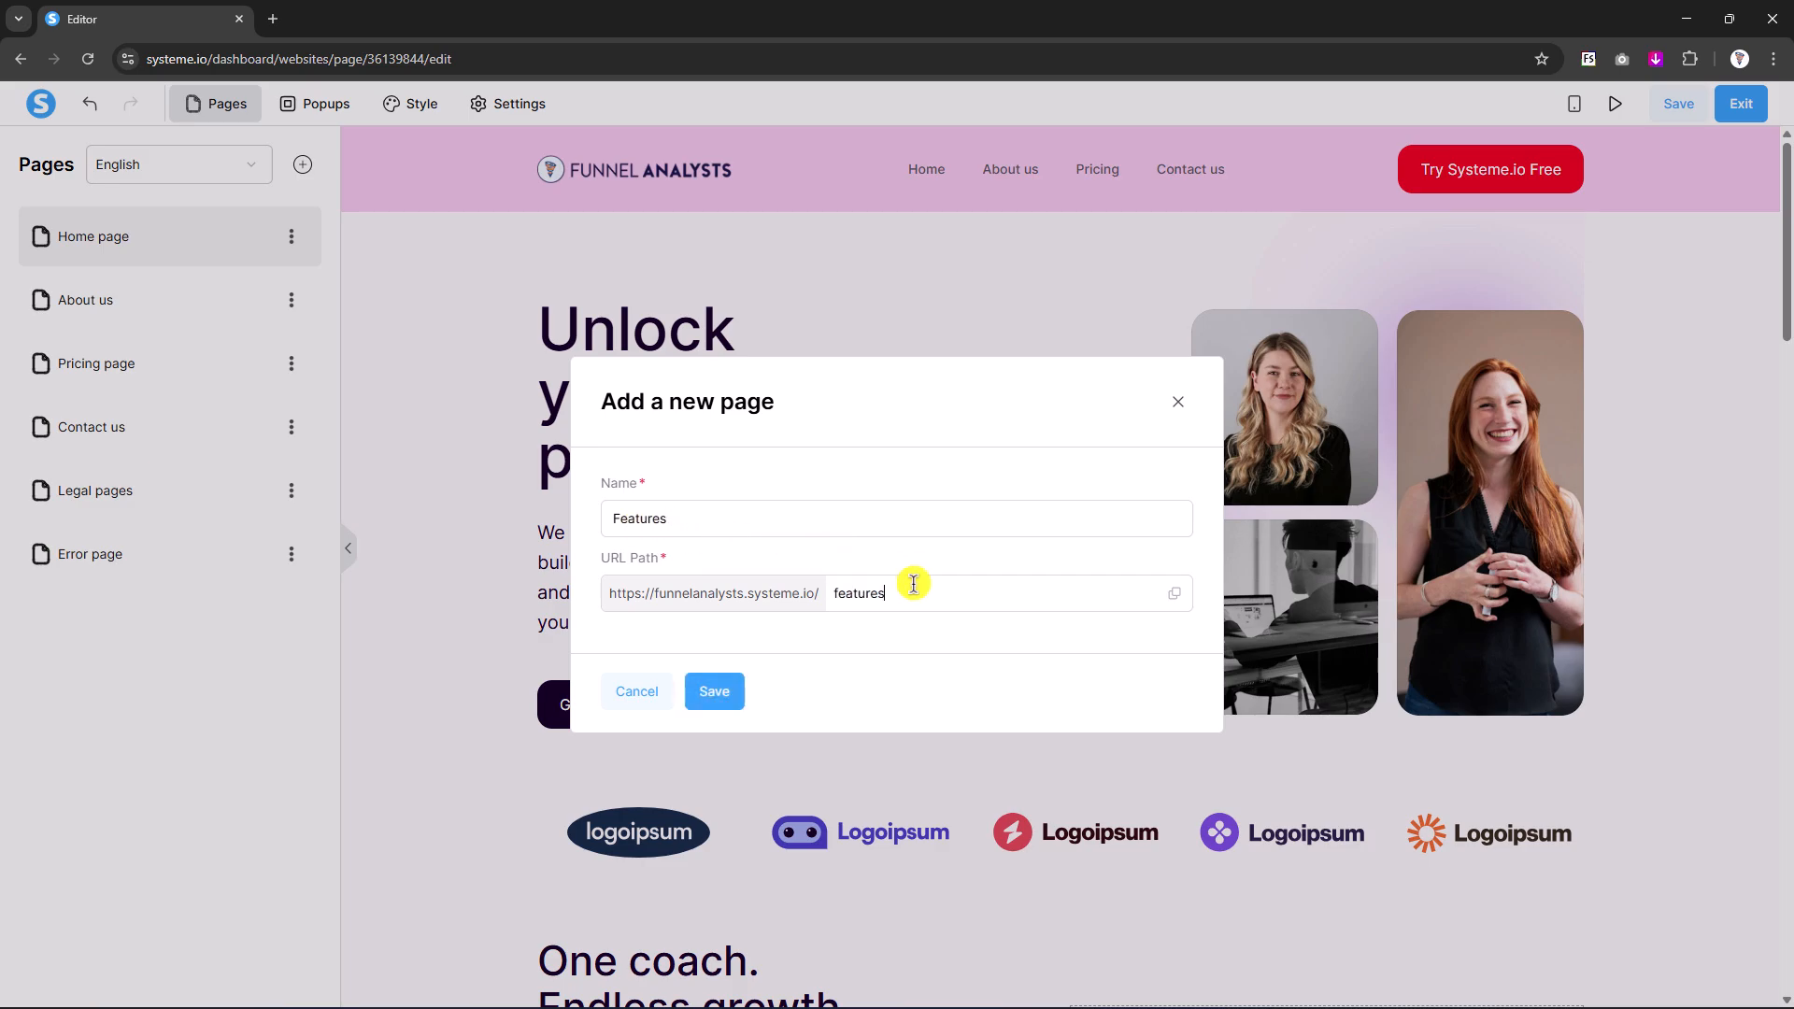
pyautogui.click(720, 694)
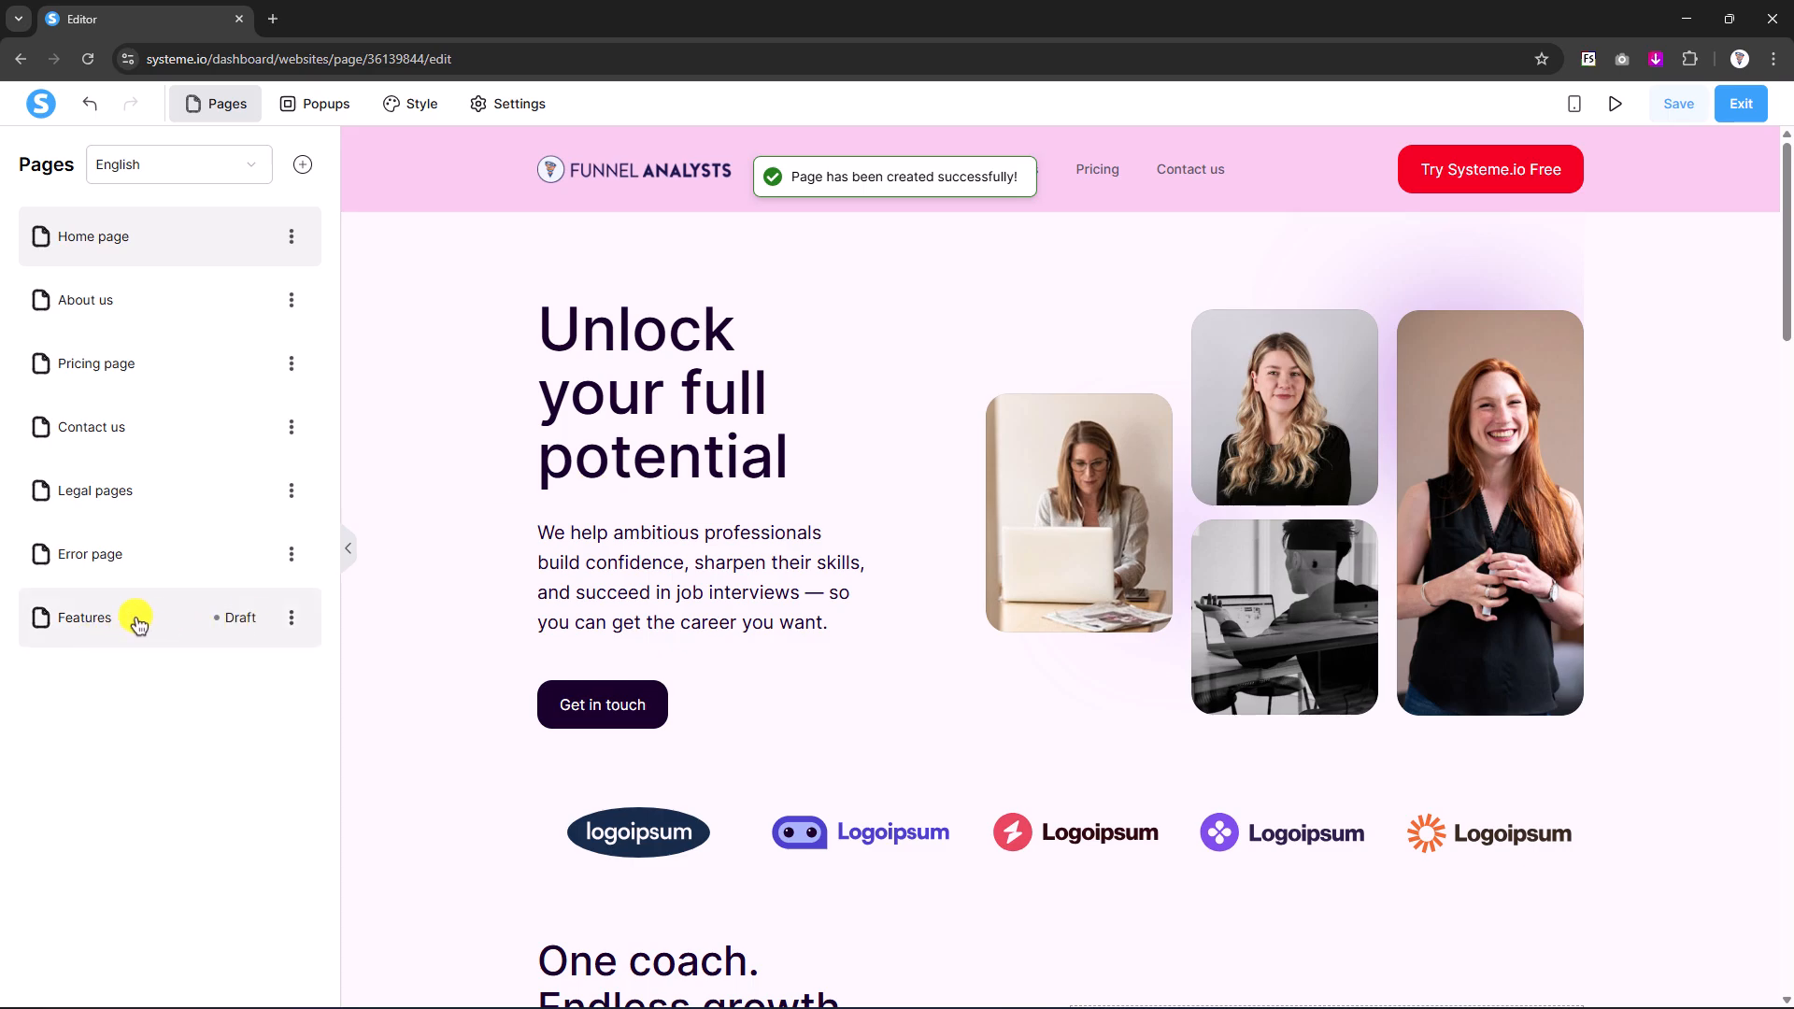
# - Save the home page changes and open the new Features page for editing
pyautogui.click(134, 619)
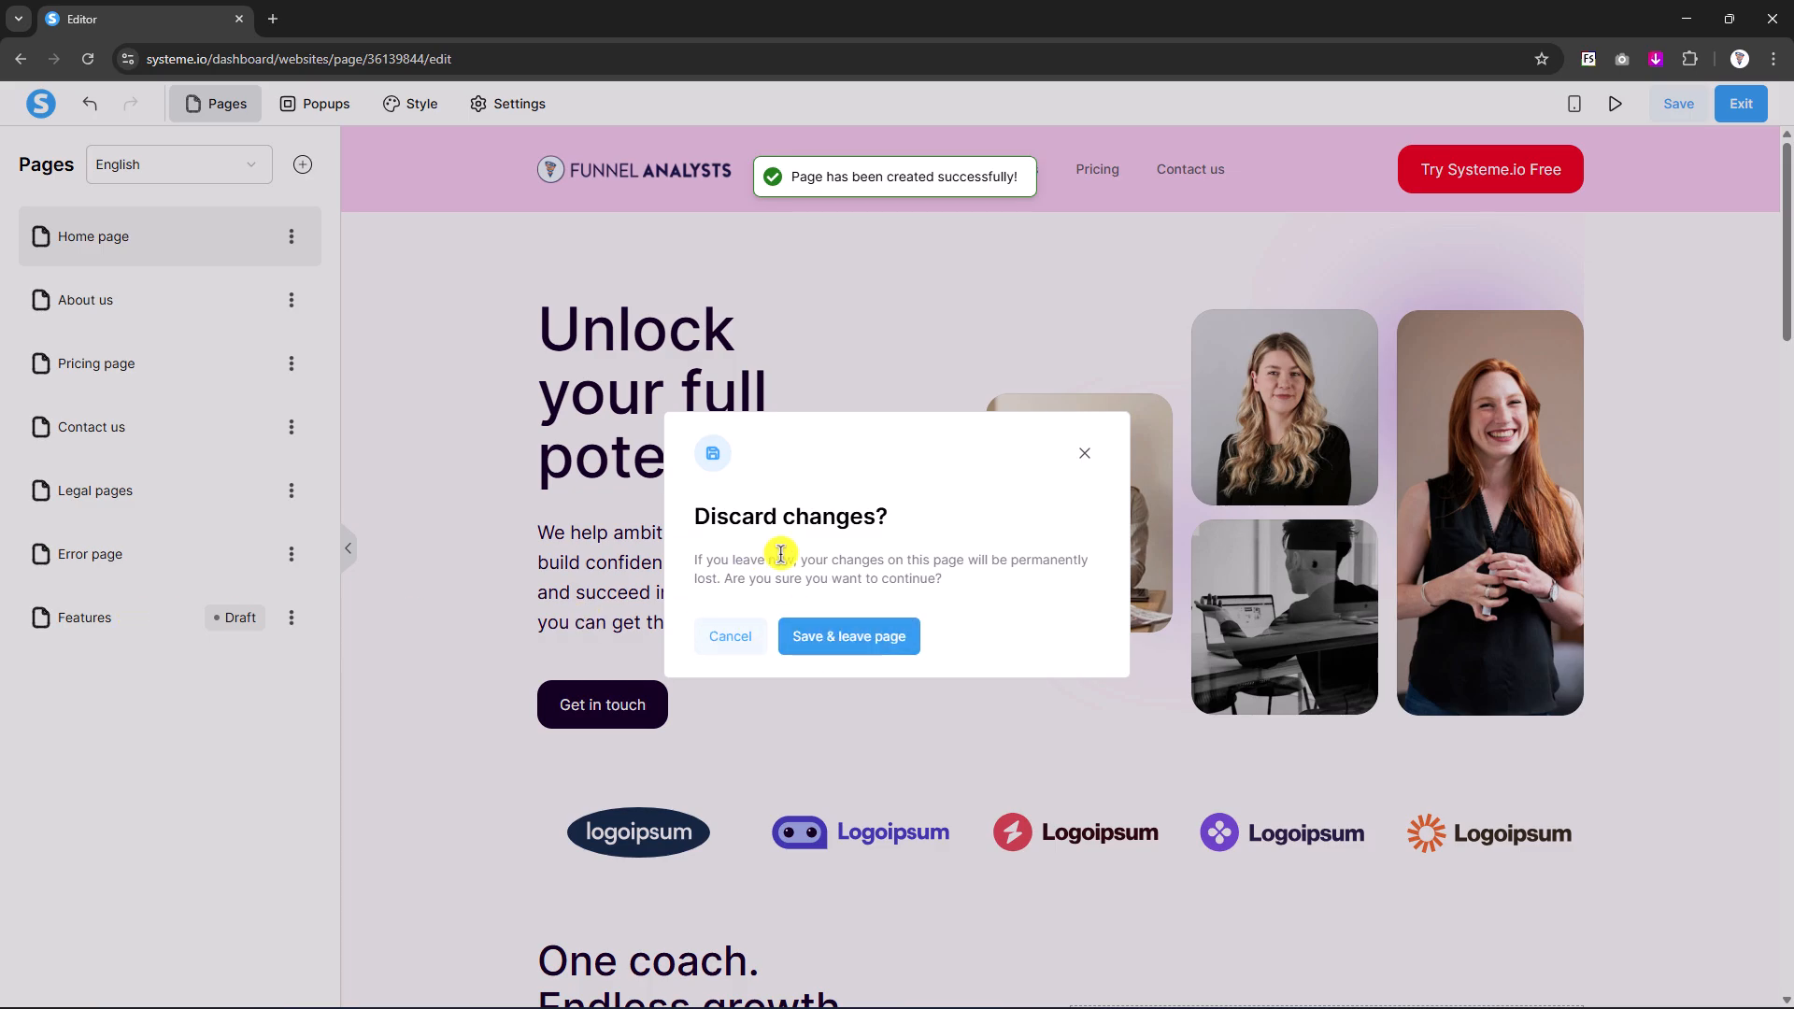
pyautogui.click(736, 635)
pyautogui.click(1681, 105)
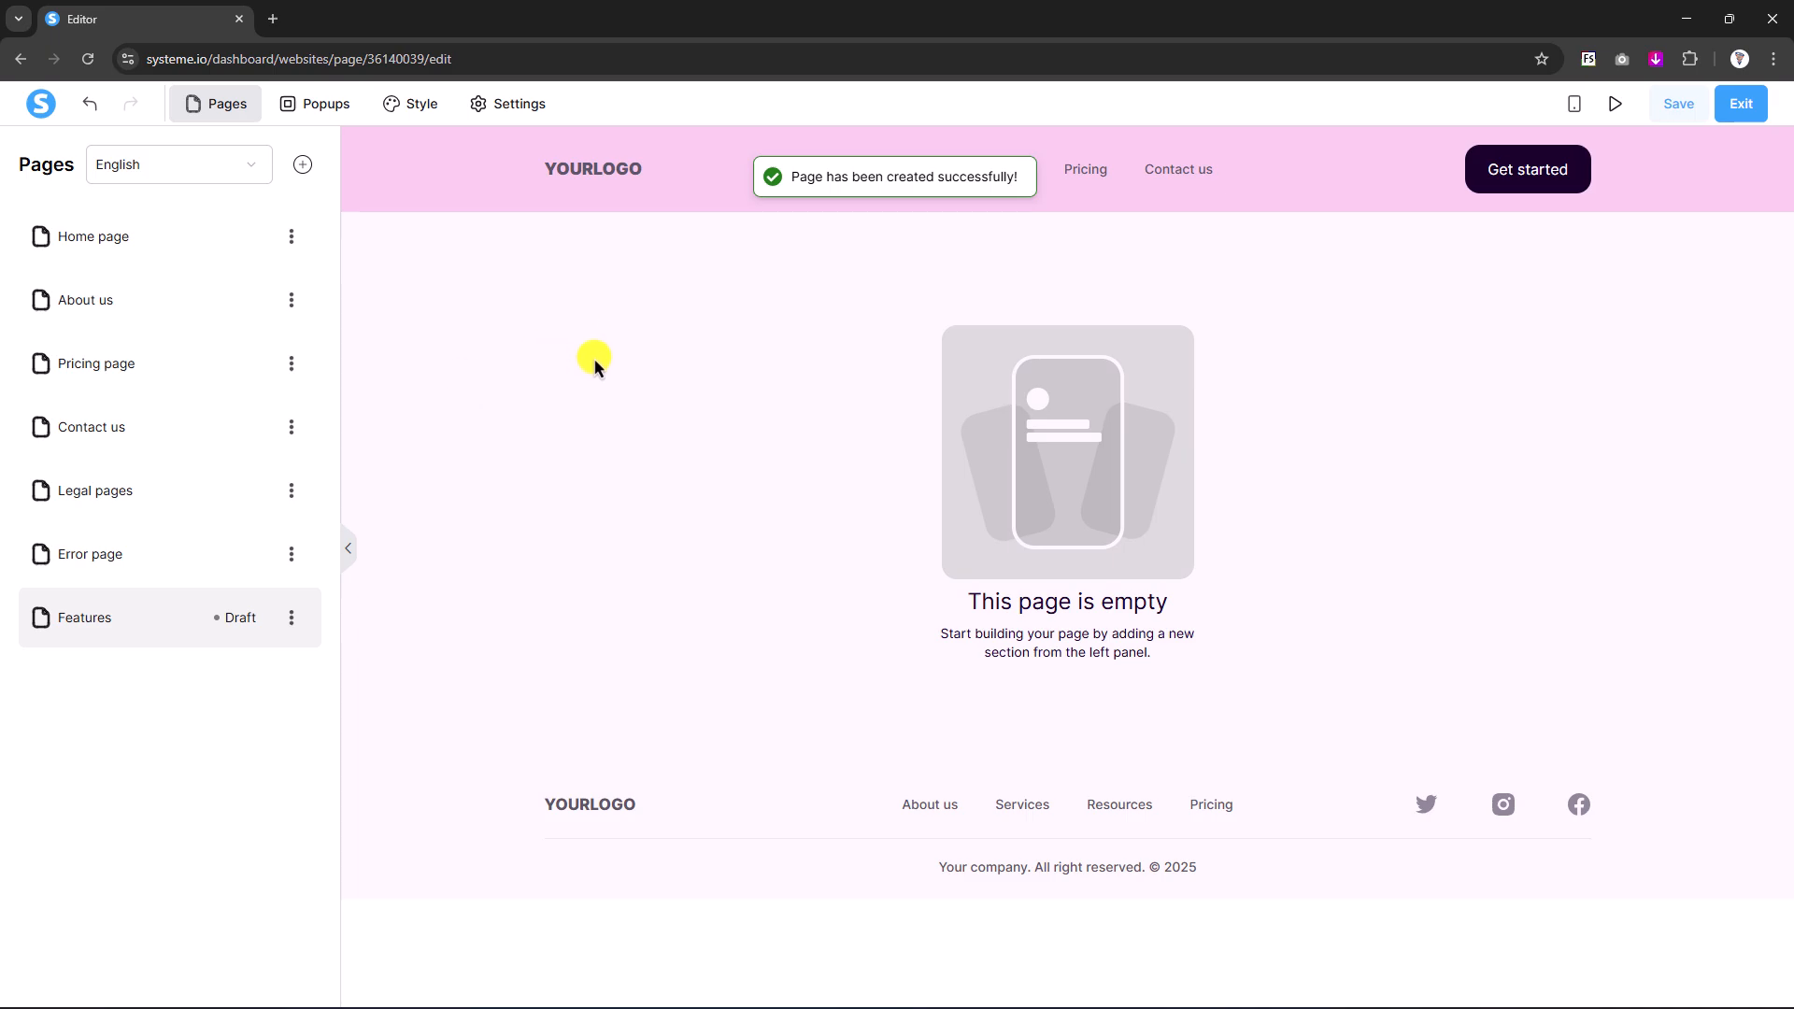
pyautogui.click(160, 622)
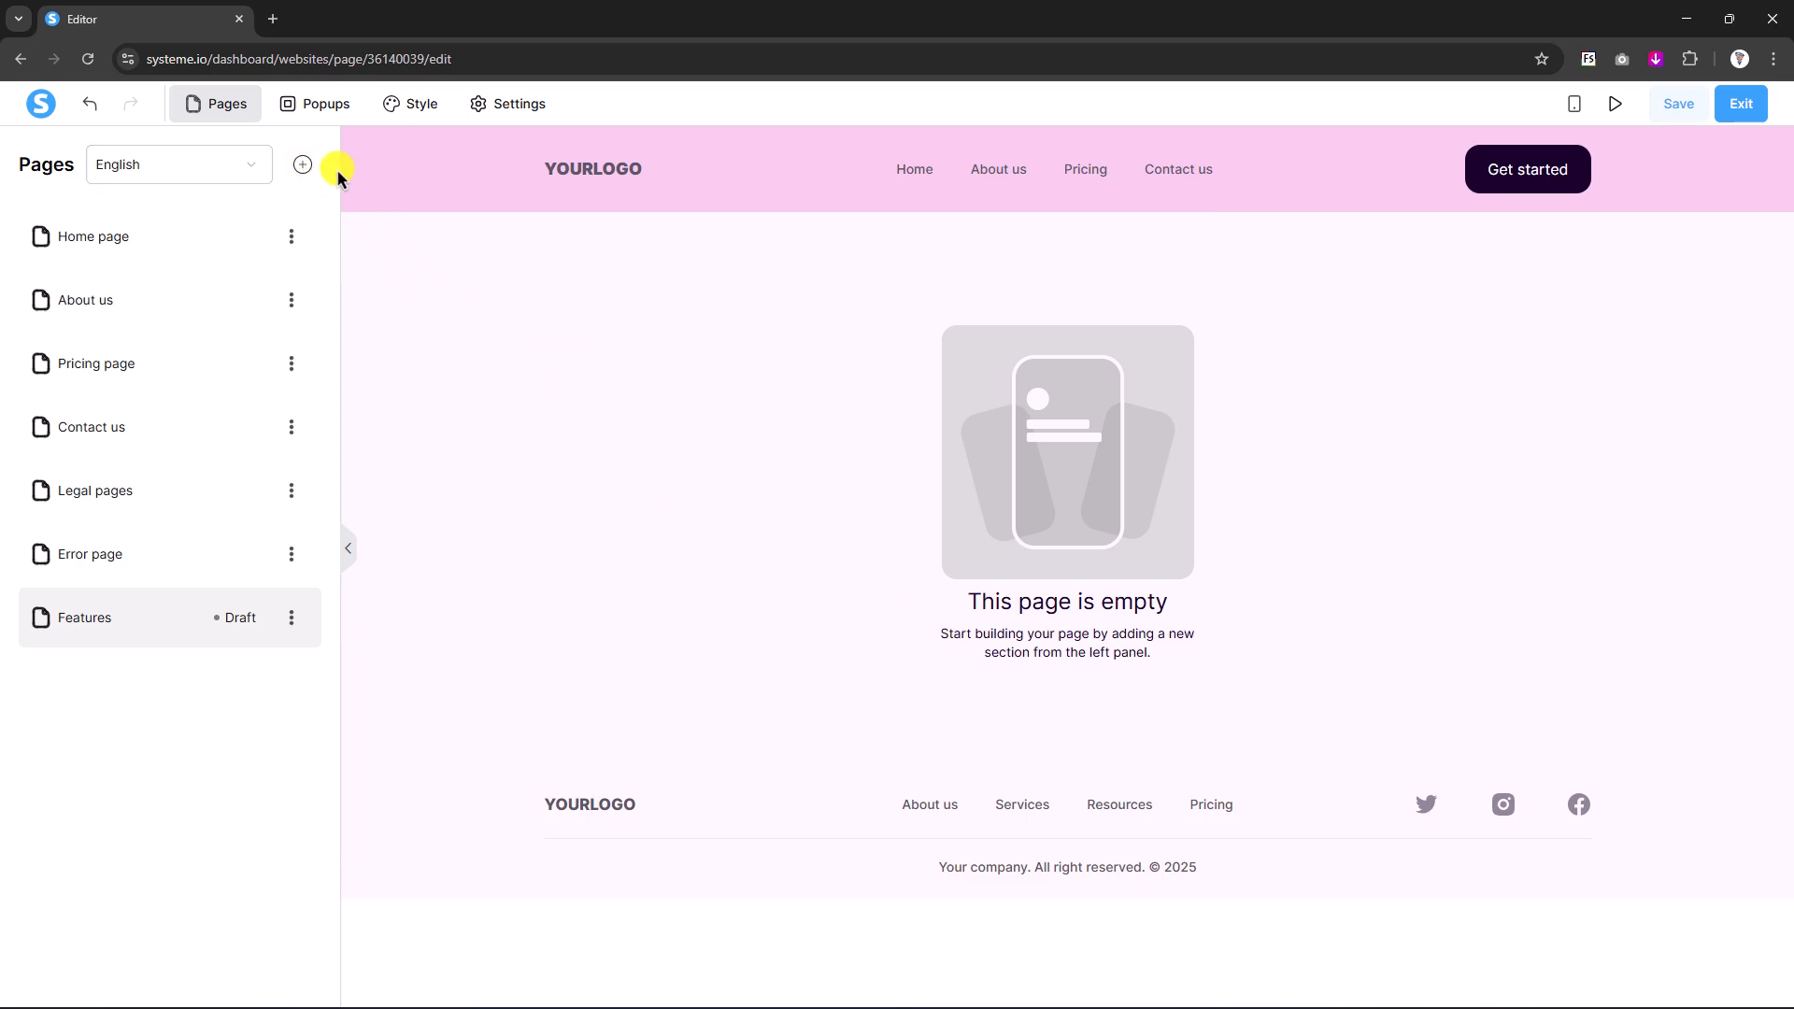
# - Insert the saved two-column pros and cons block into the empty Features page
pyautogui.click(401, 334)
pyautogui.click(249, 178)
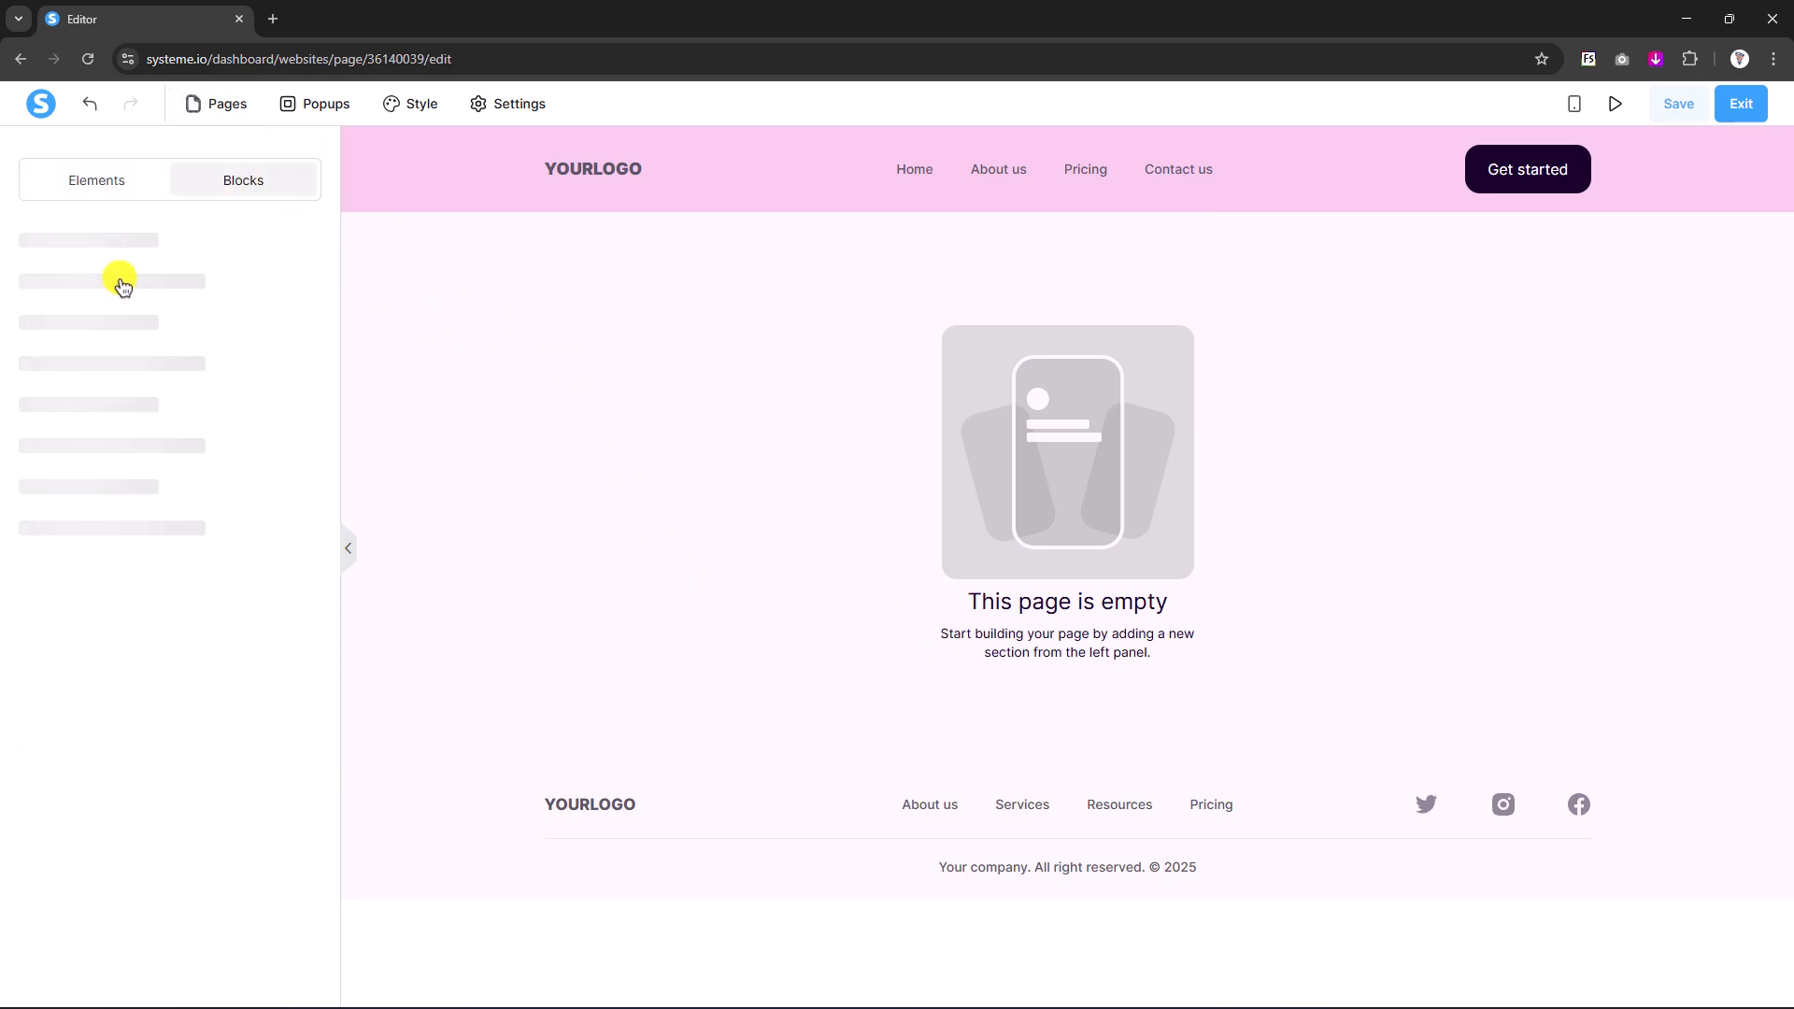
pyautogui.click(131, 271)
pyautogui.moveTo(86, 352); pyautogui.dragTo(1023, 428)
pyautogui.click(496, 376)
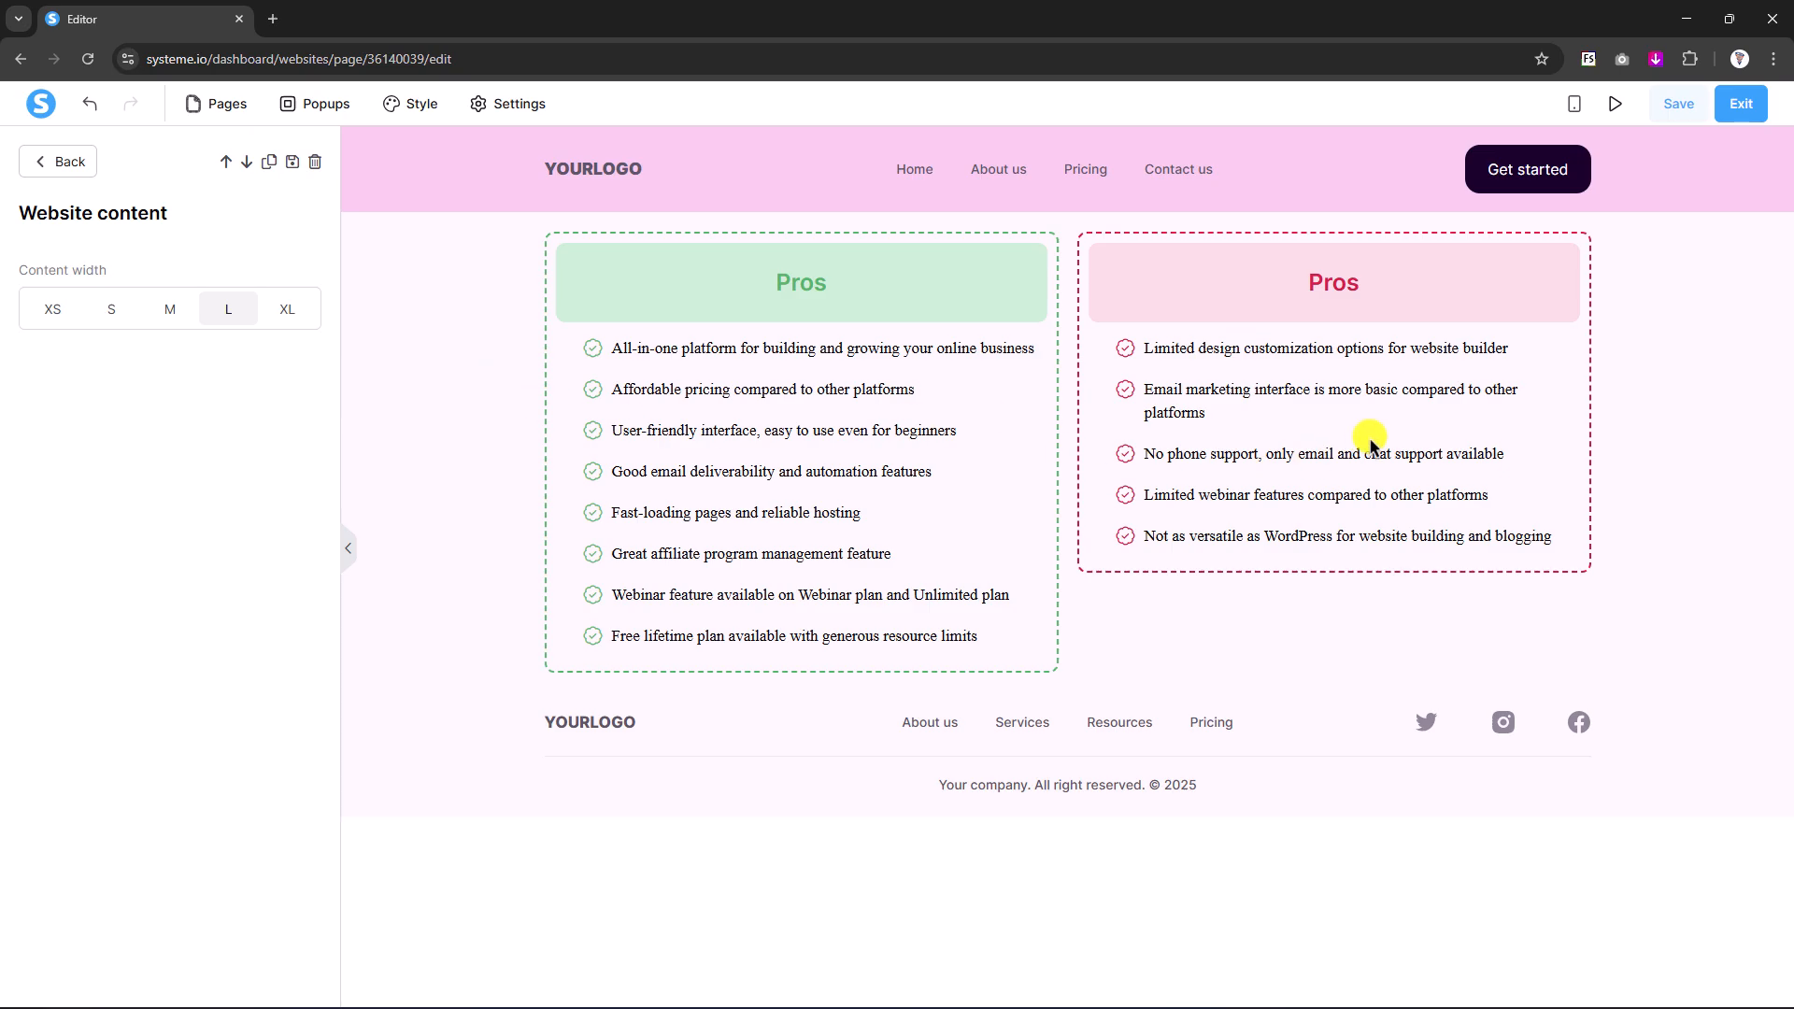
# - Set the vertical padding of the pros and cons row to 50 and save the Features page
pyautogui.click(554, 258)
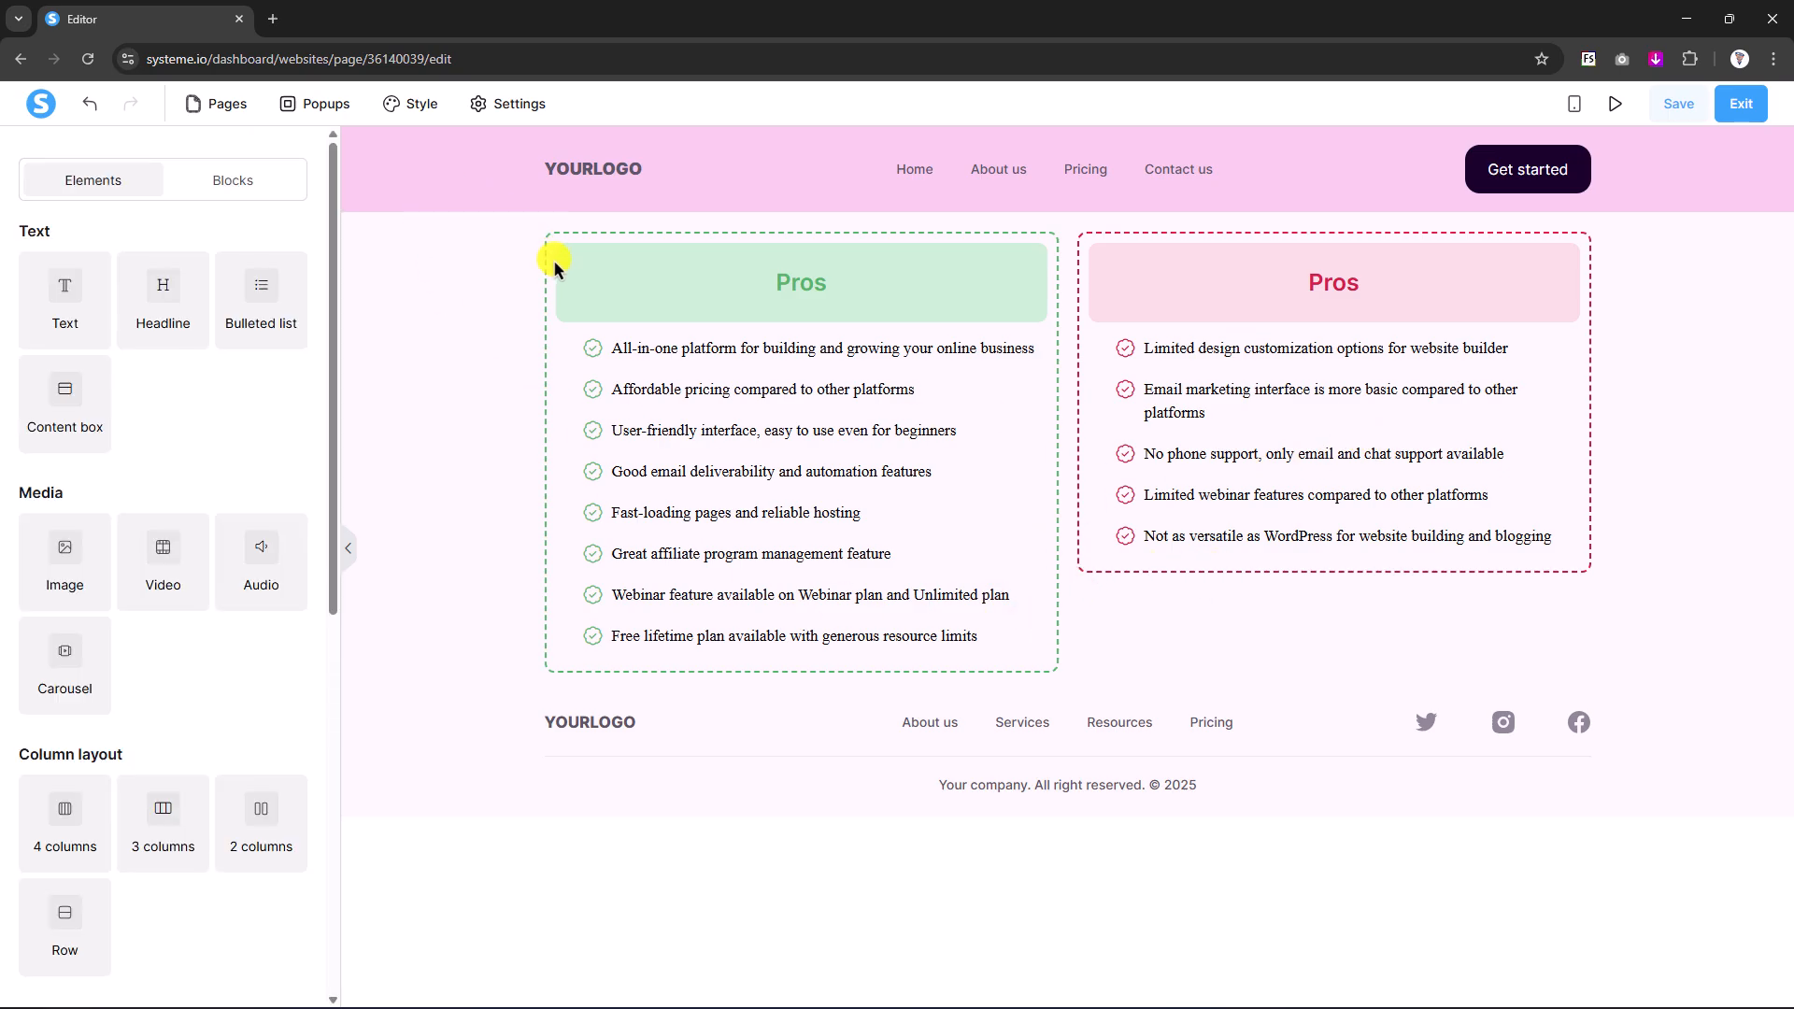
pyautogui.click(808, 281)
pyautogui.click(606, 102)
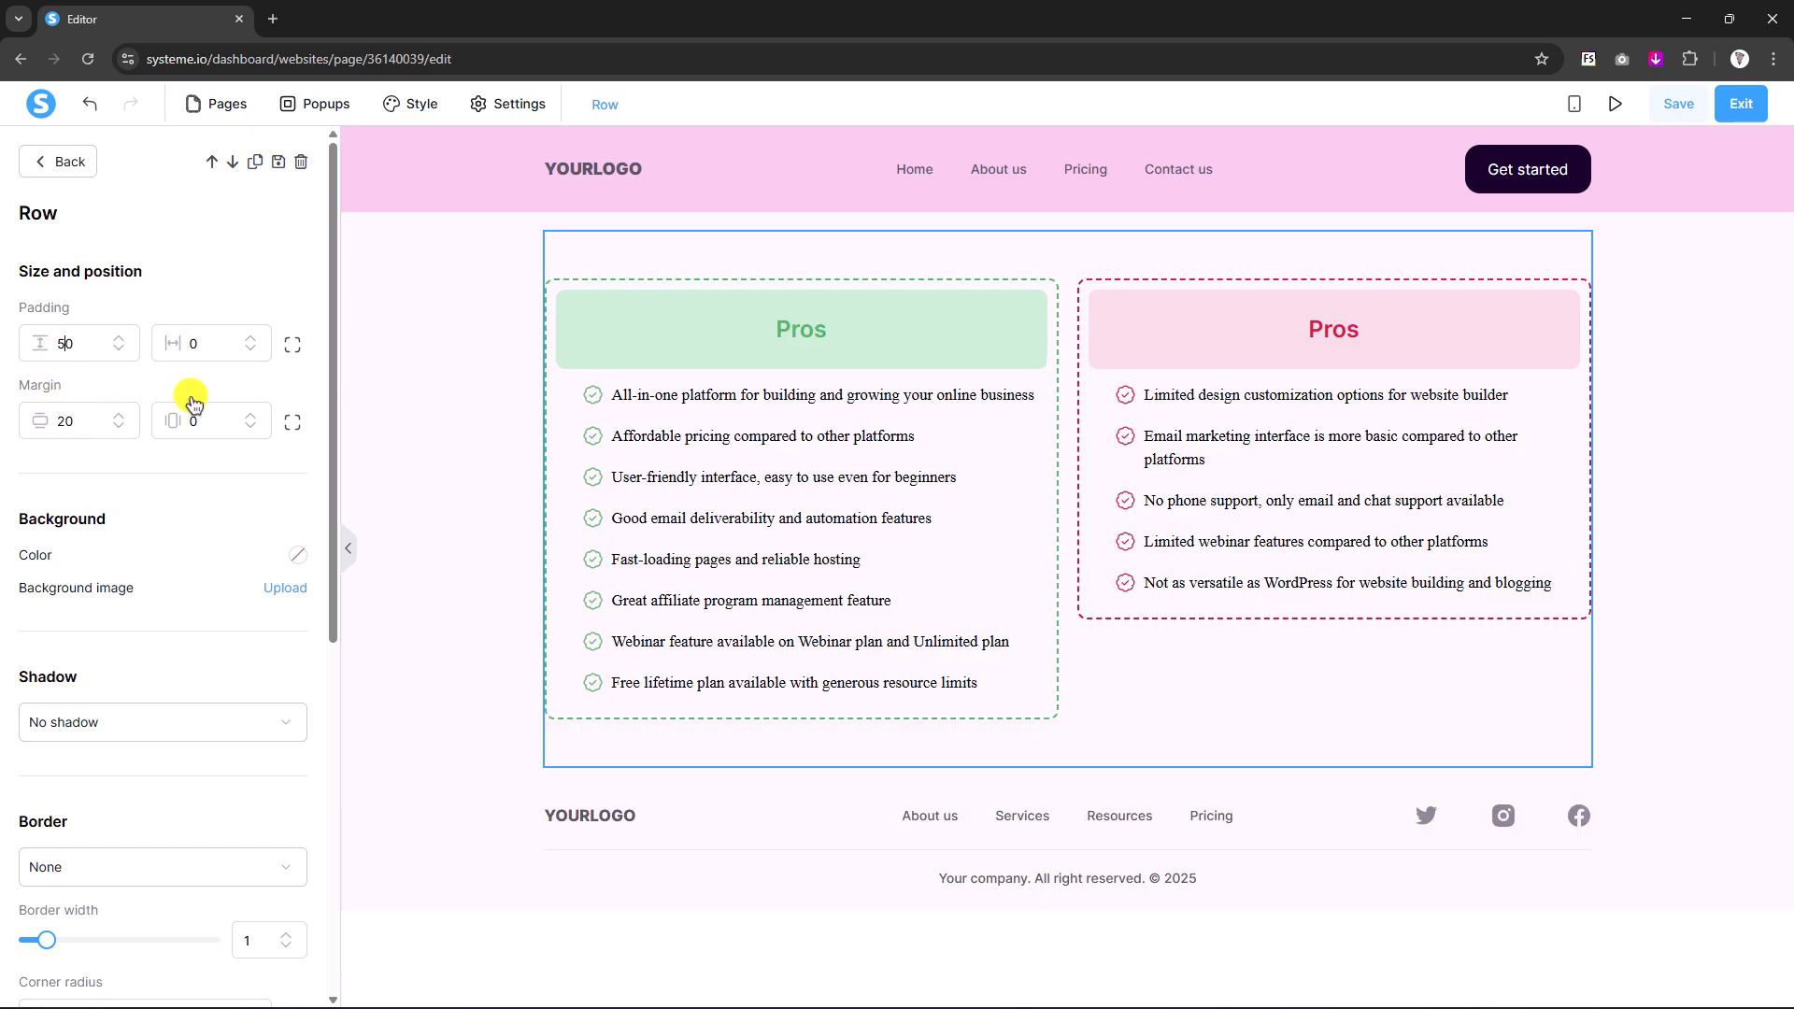
pyautogui.click(474, 406)
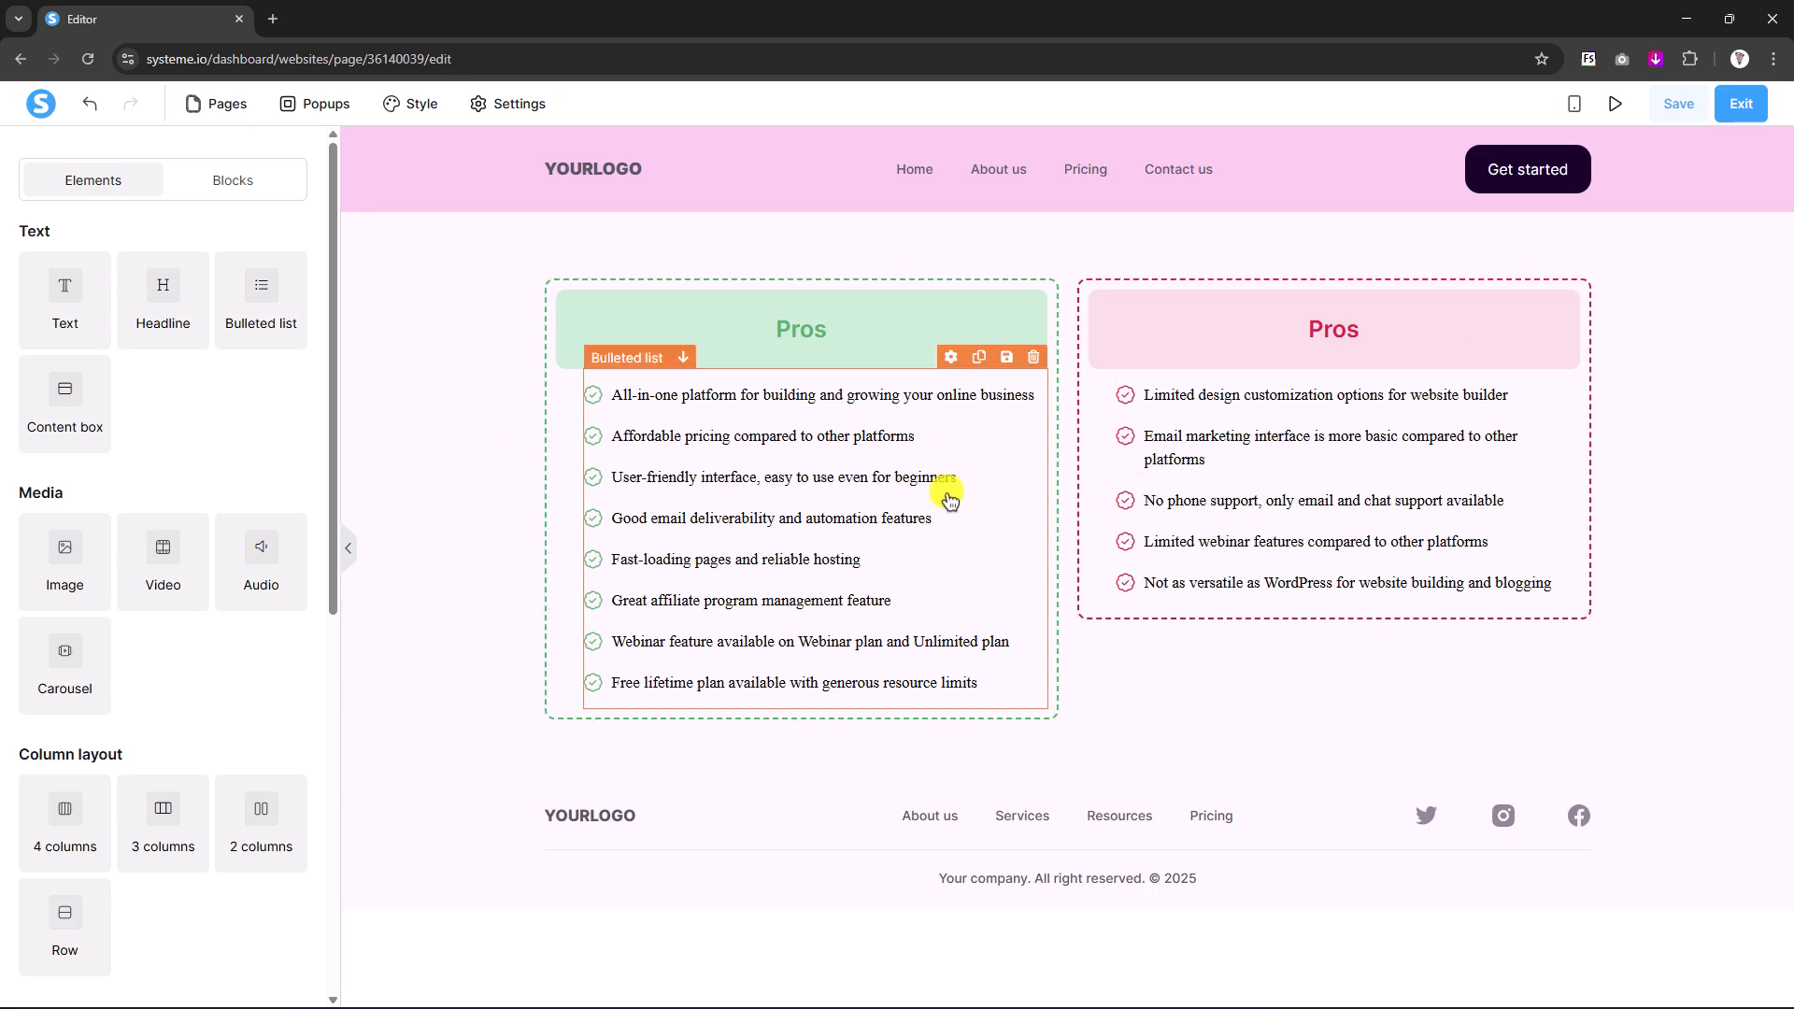
pyautogui.click(1678, 106)
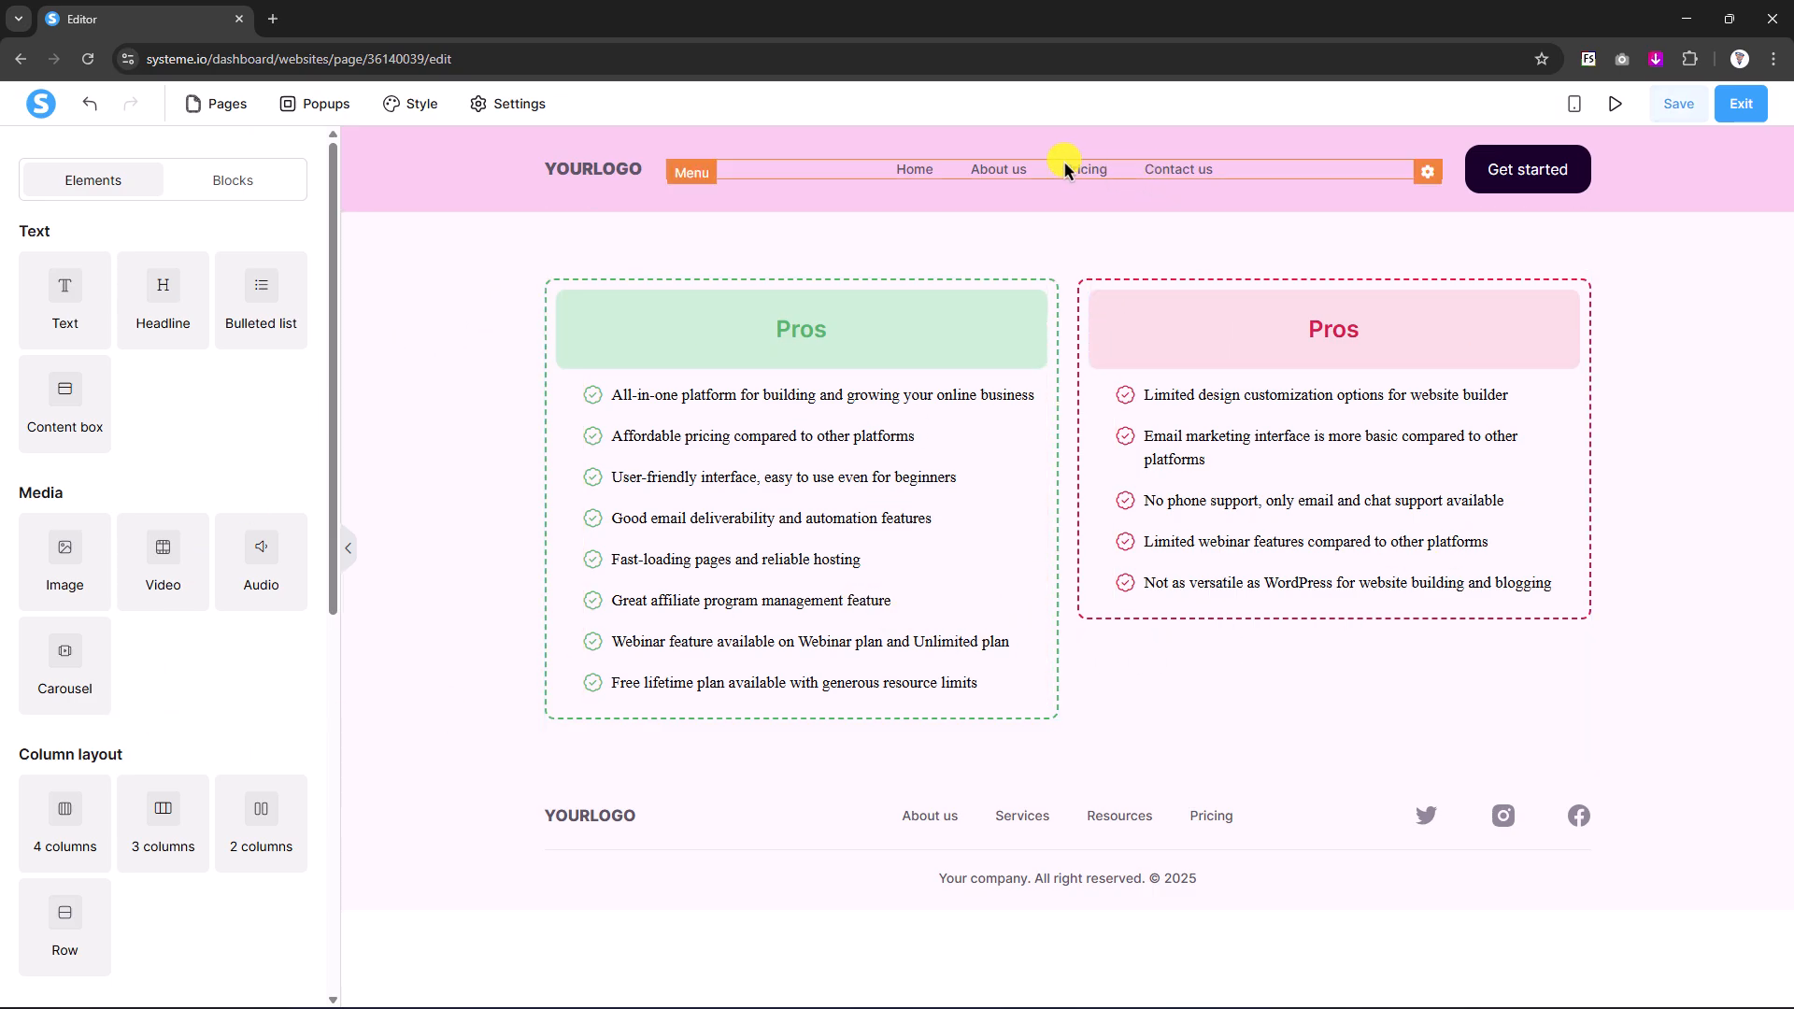
# - Add a fifth item named Features to the website header menu, after Contact us
pyautogui.click(1191, 168)
pyautogui.scroll(-9, 40, 420)
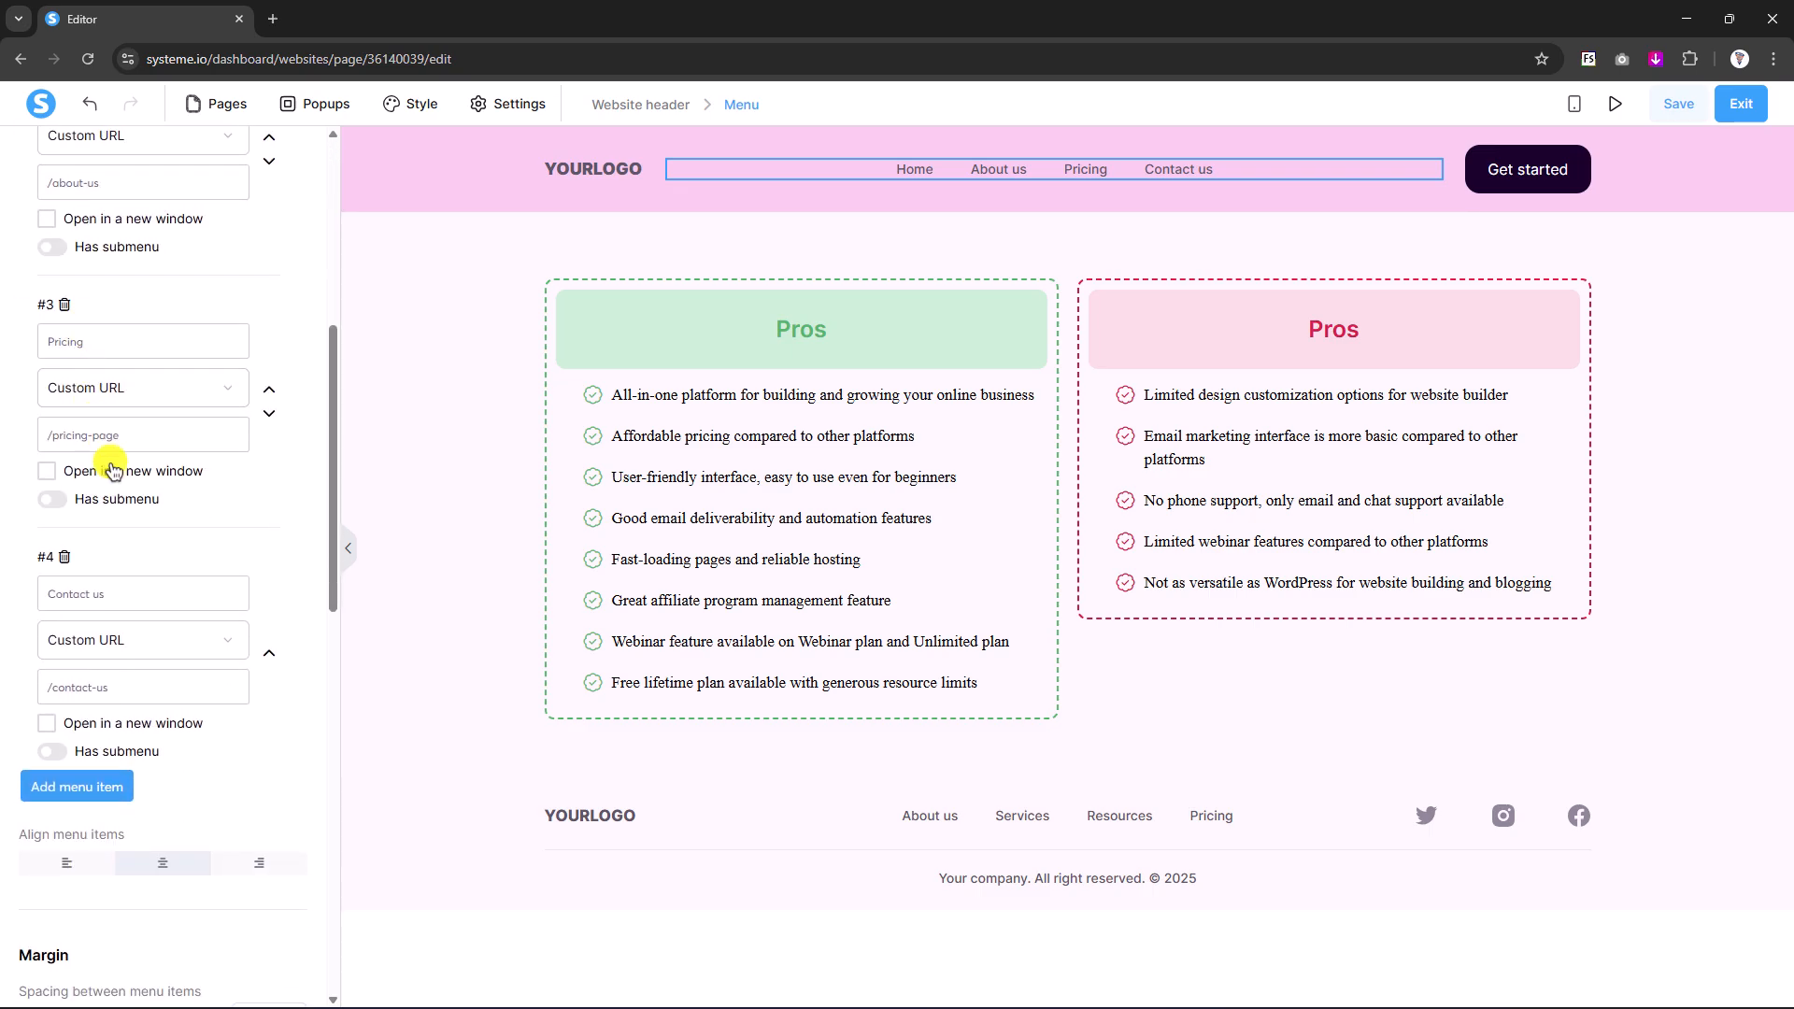
pyautogui.scroll(4, 112, 465)
pyautogui.scroll(-4, 117, 470)
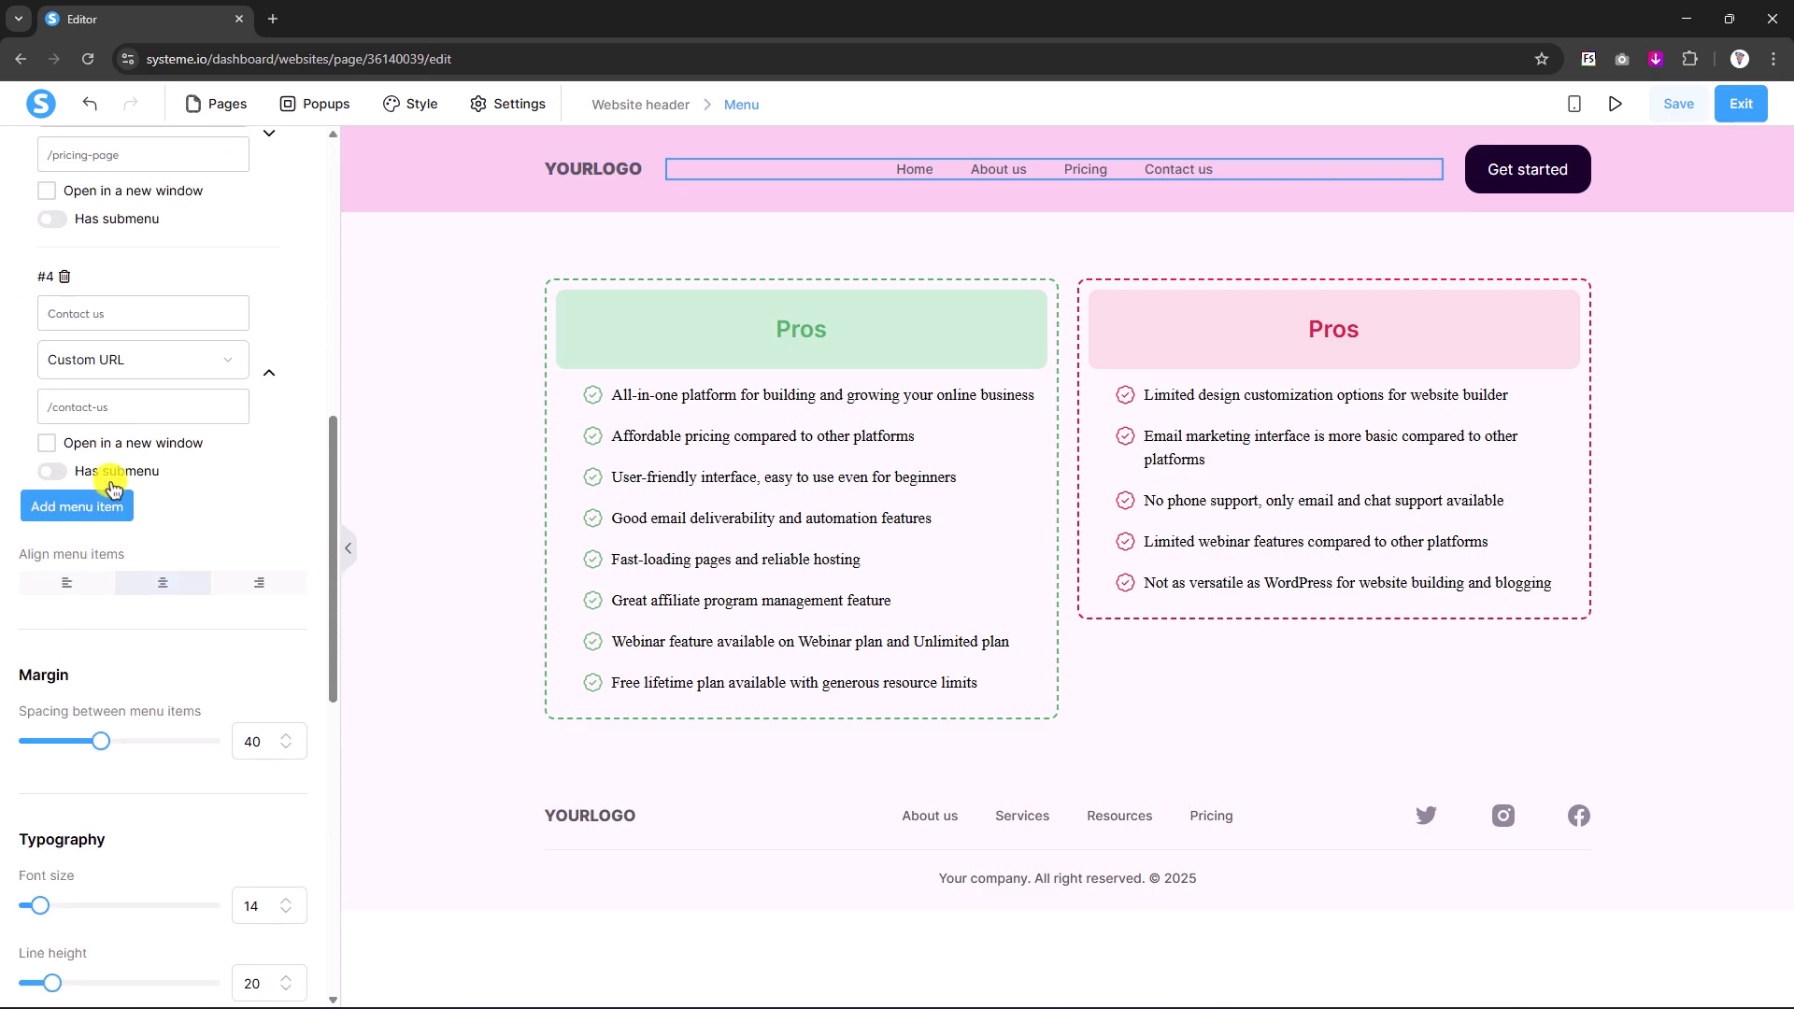
pyautogui.click(90, 518)
pyautogui.scroll(-2, 140, 420)
pyautogui.click(83, 383)
pyautogui.write('S')
pyautogui.write('eatures')
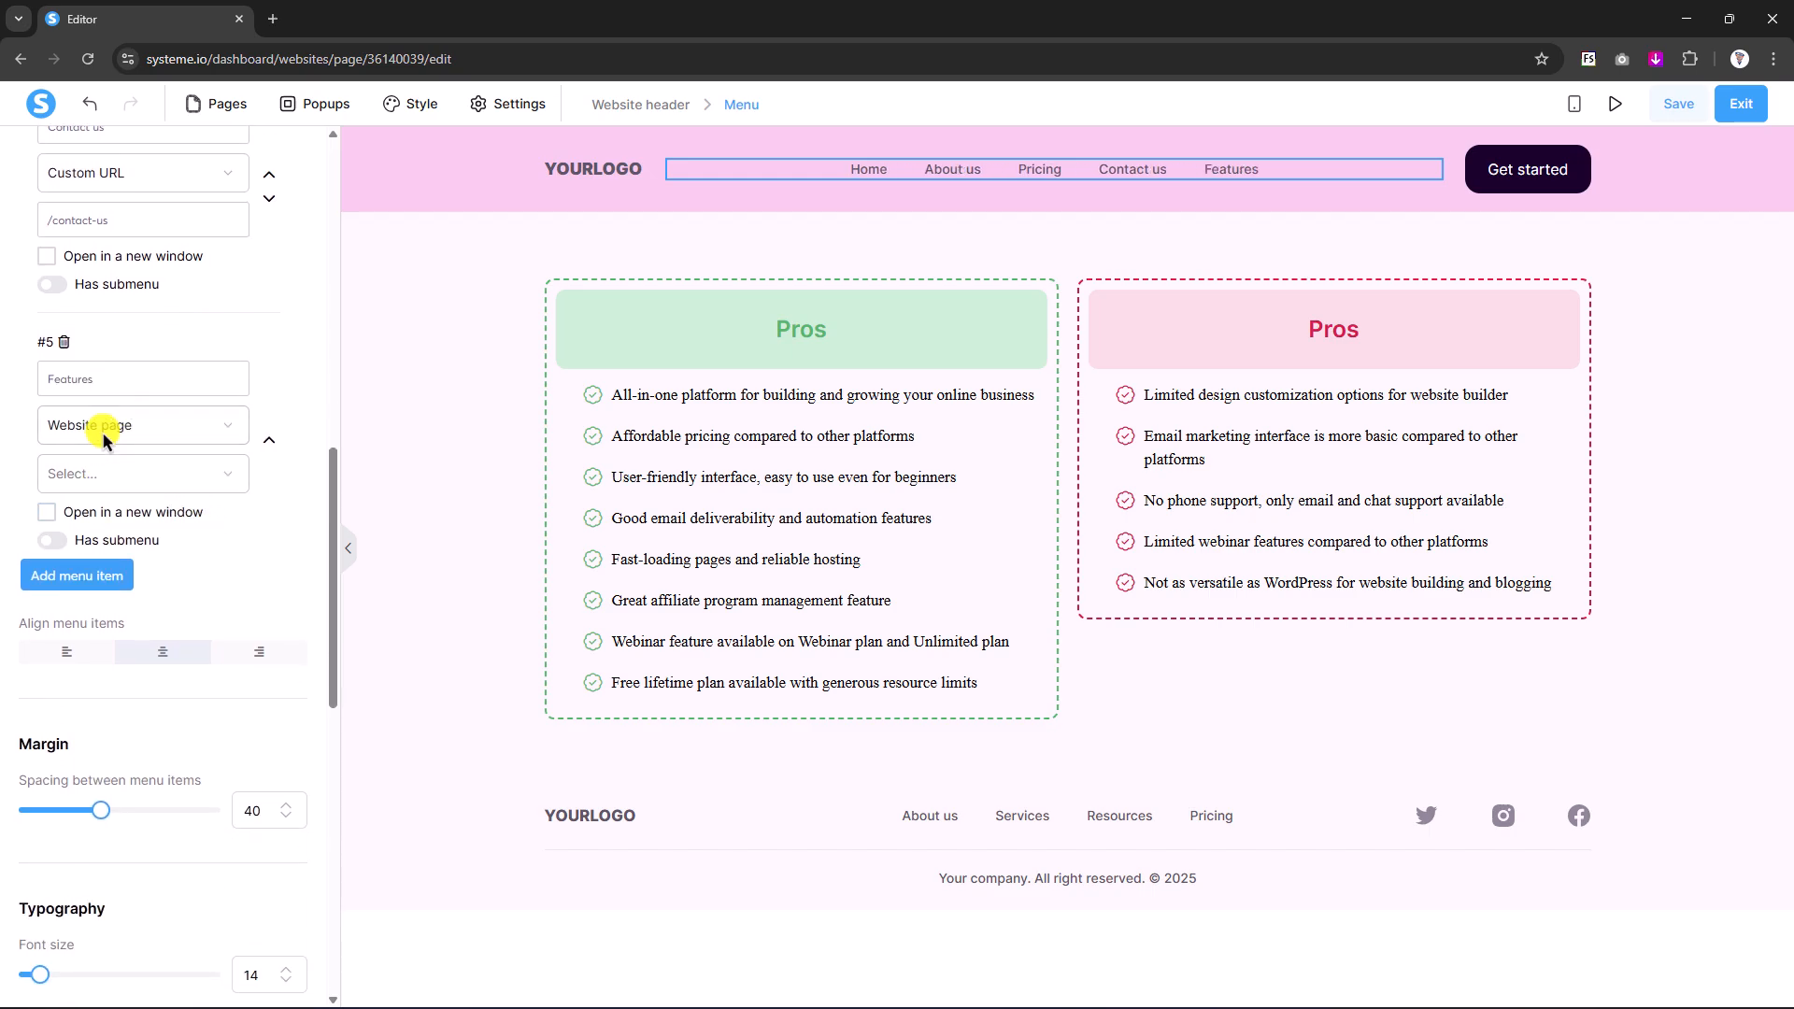
# - Link the Features menu item to the Features website page and save the changes
pyautogui.click(105, 437)
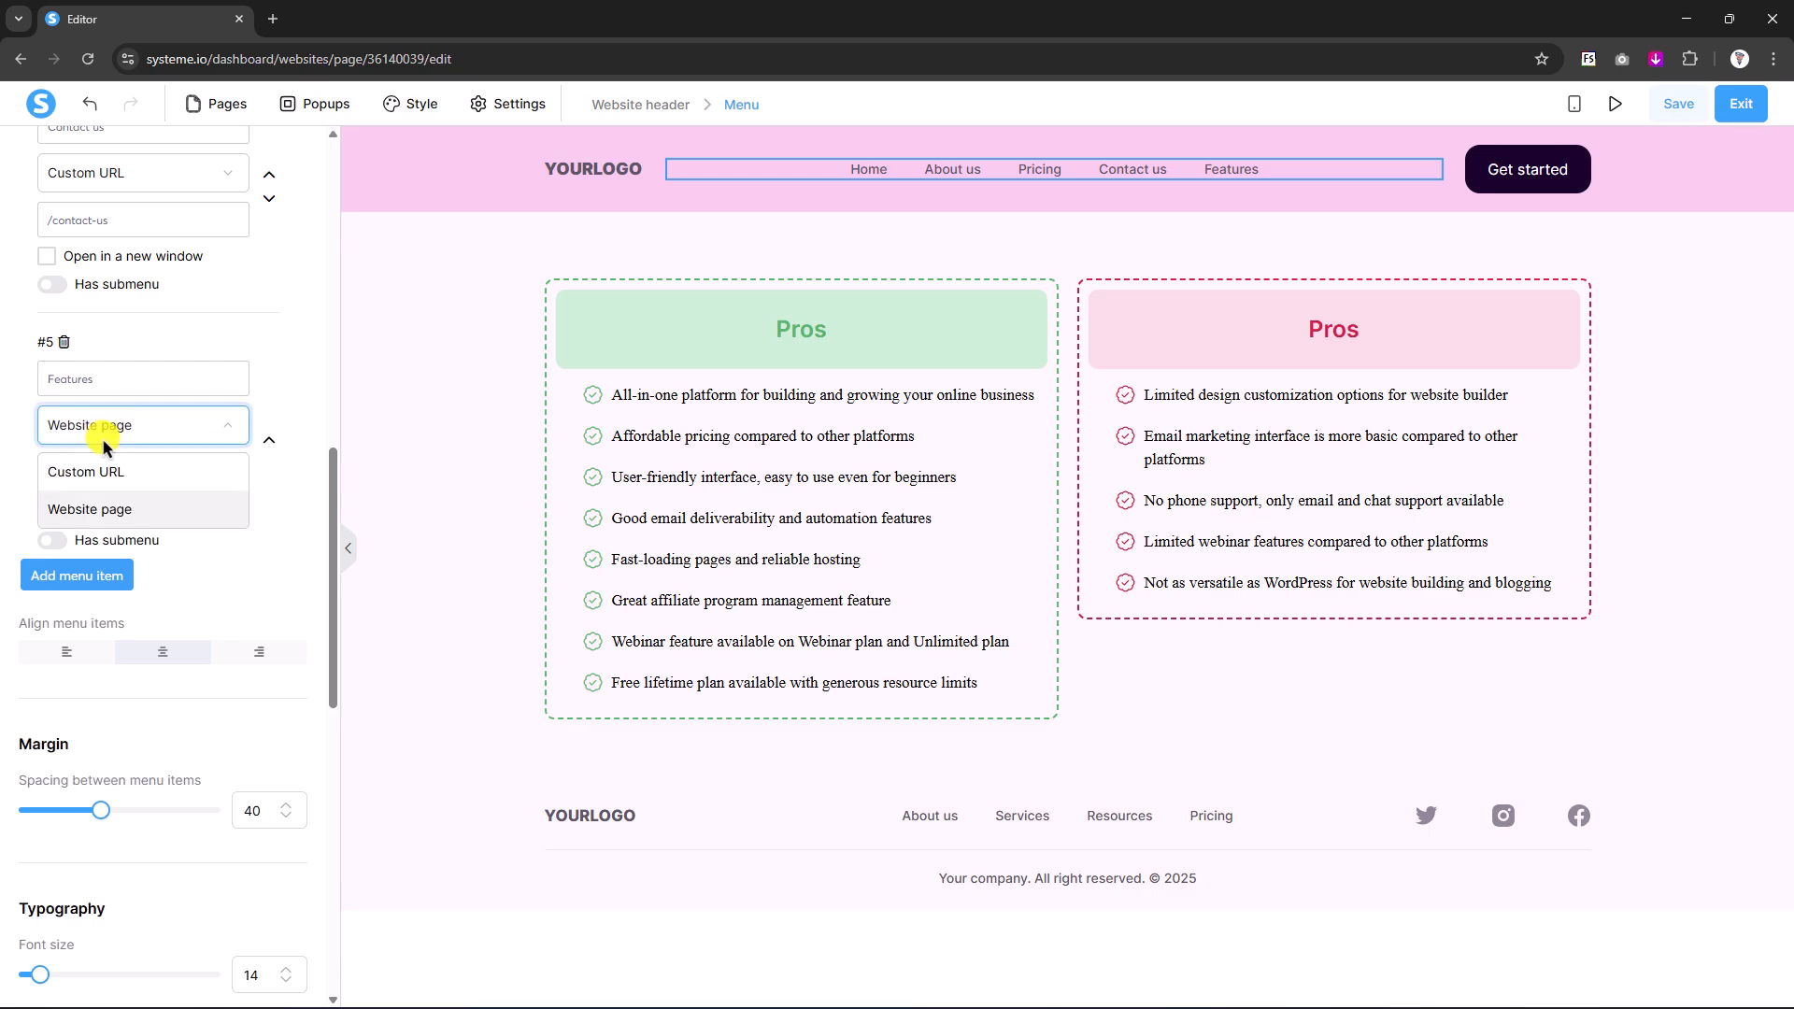
pyautogui.click(109, 440)
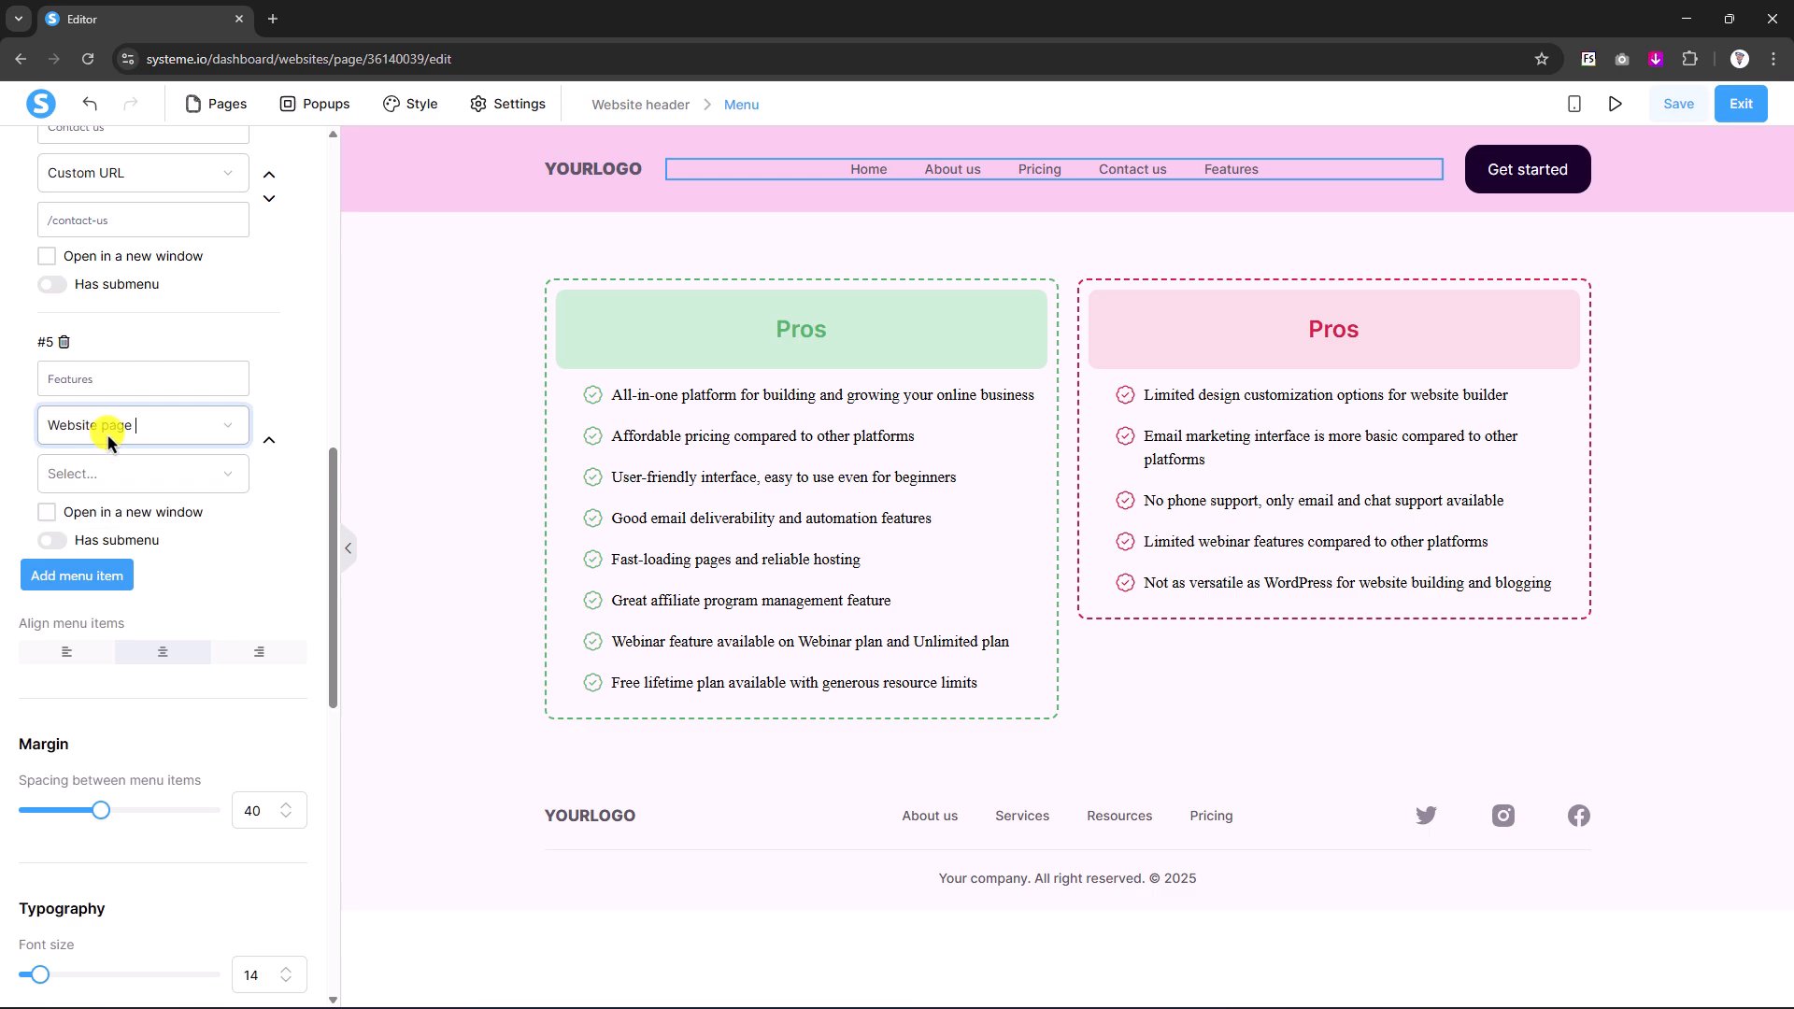
pyautogui.click(83, 473)
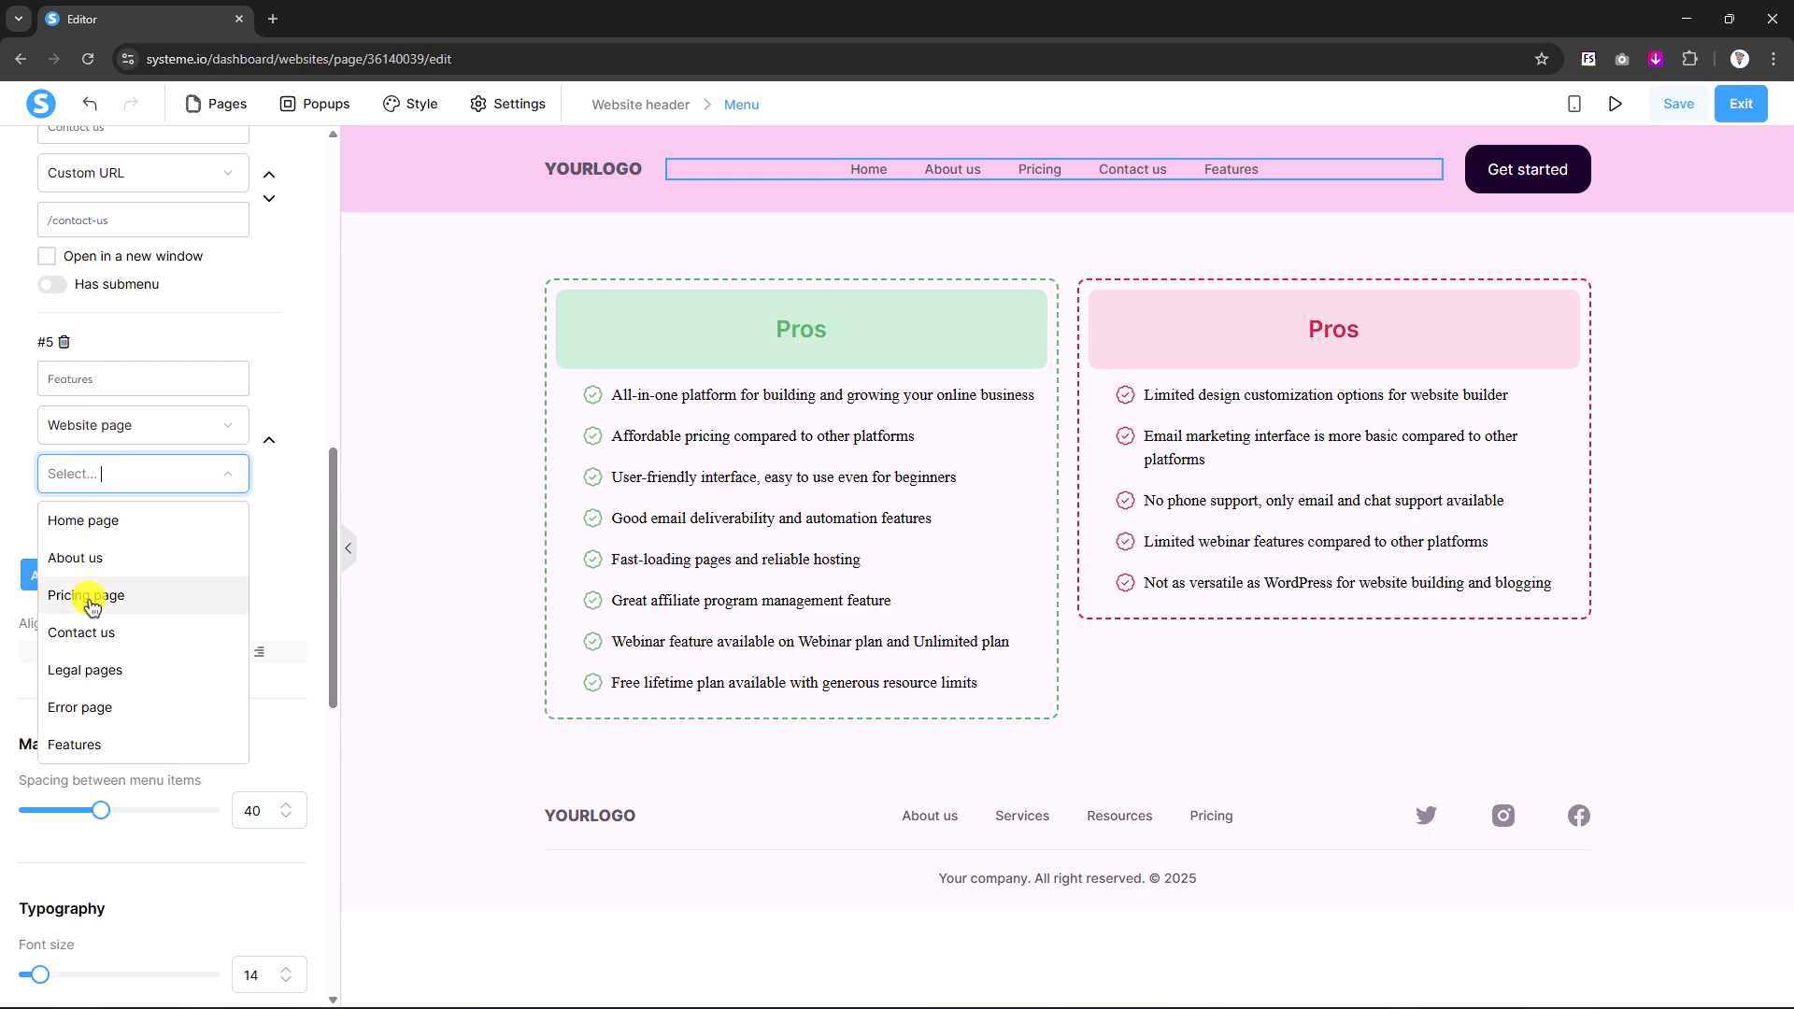
pyautogui.click(76, 743)
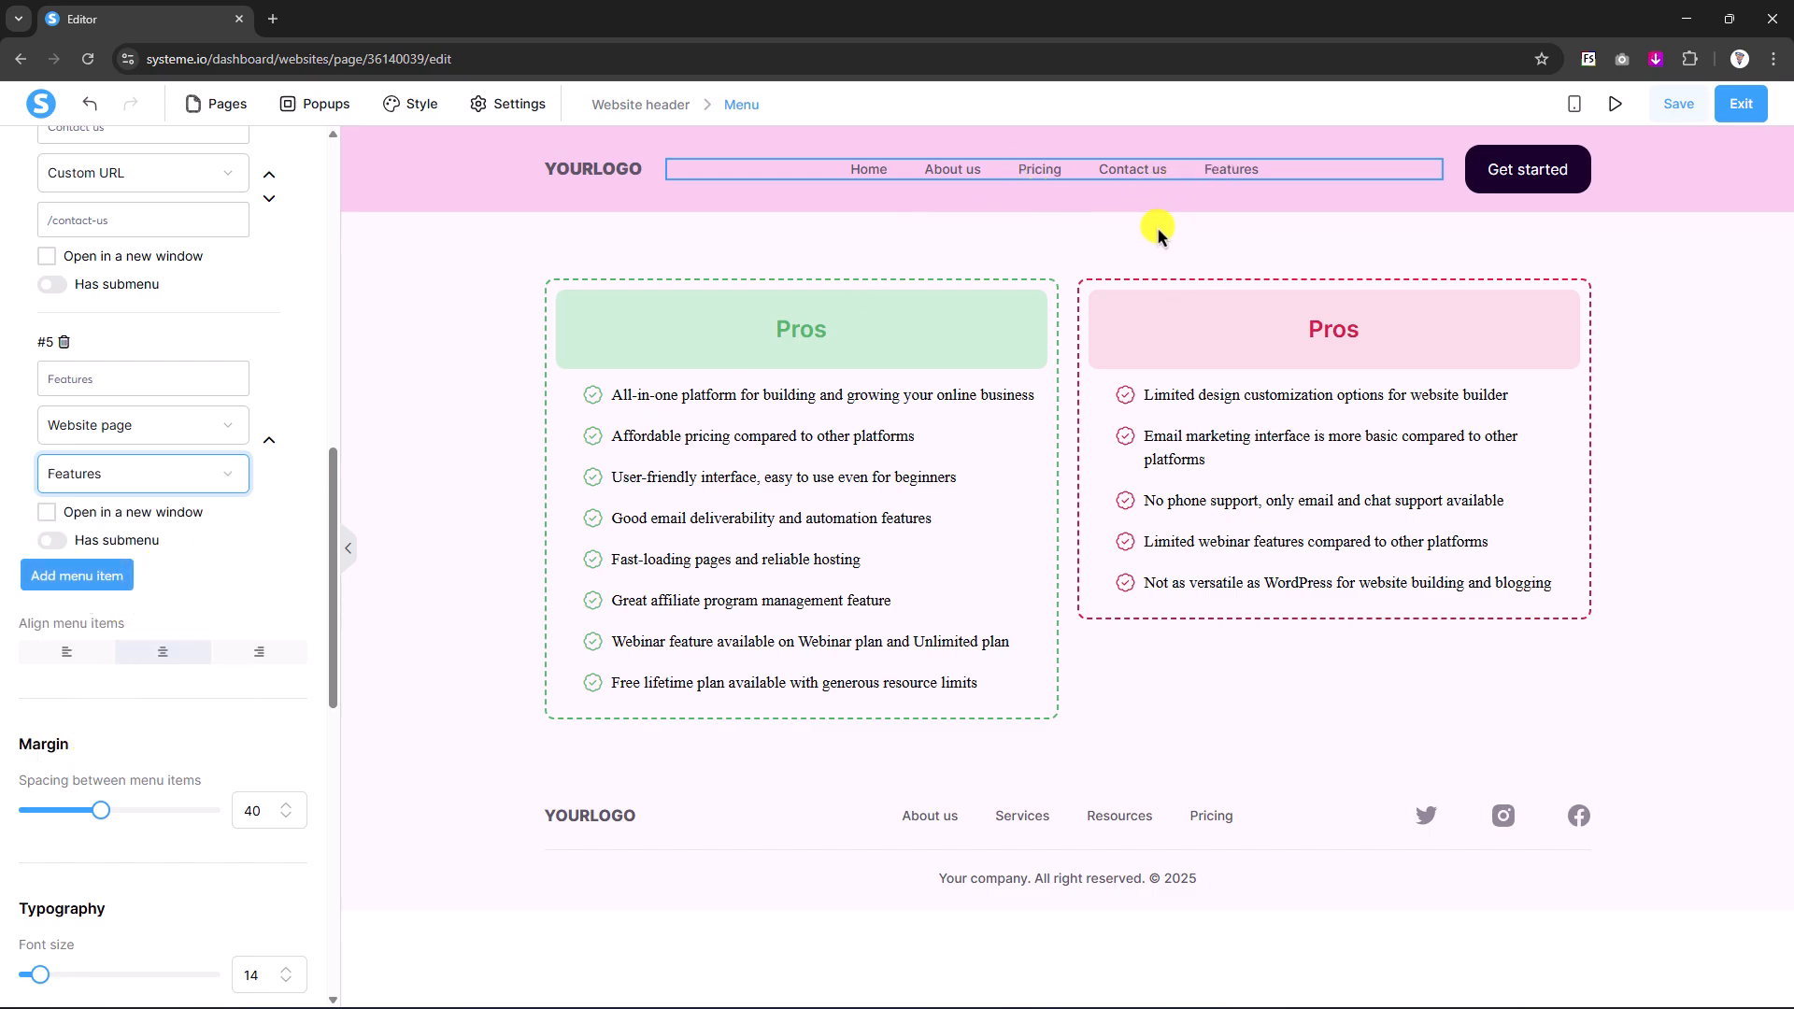
pyautogui.click(1680, 104)
# - Switch from the Features page to the Home page for editing
pyautogui.scroll(10, 112, 417)
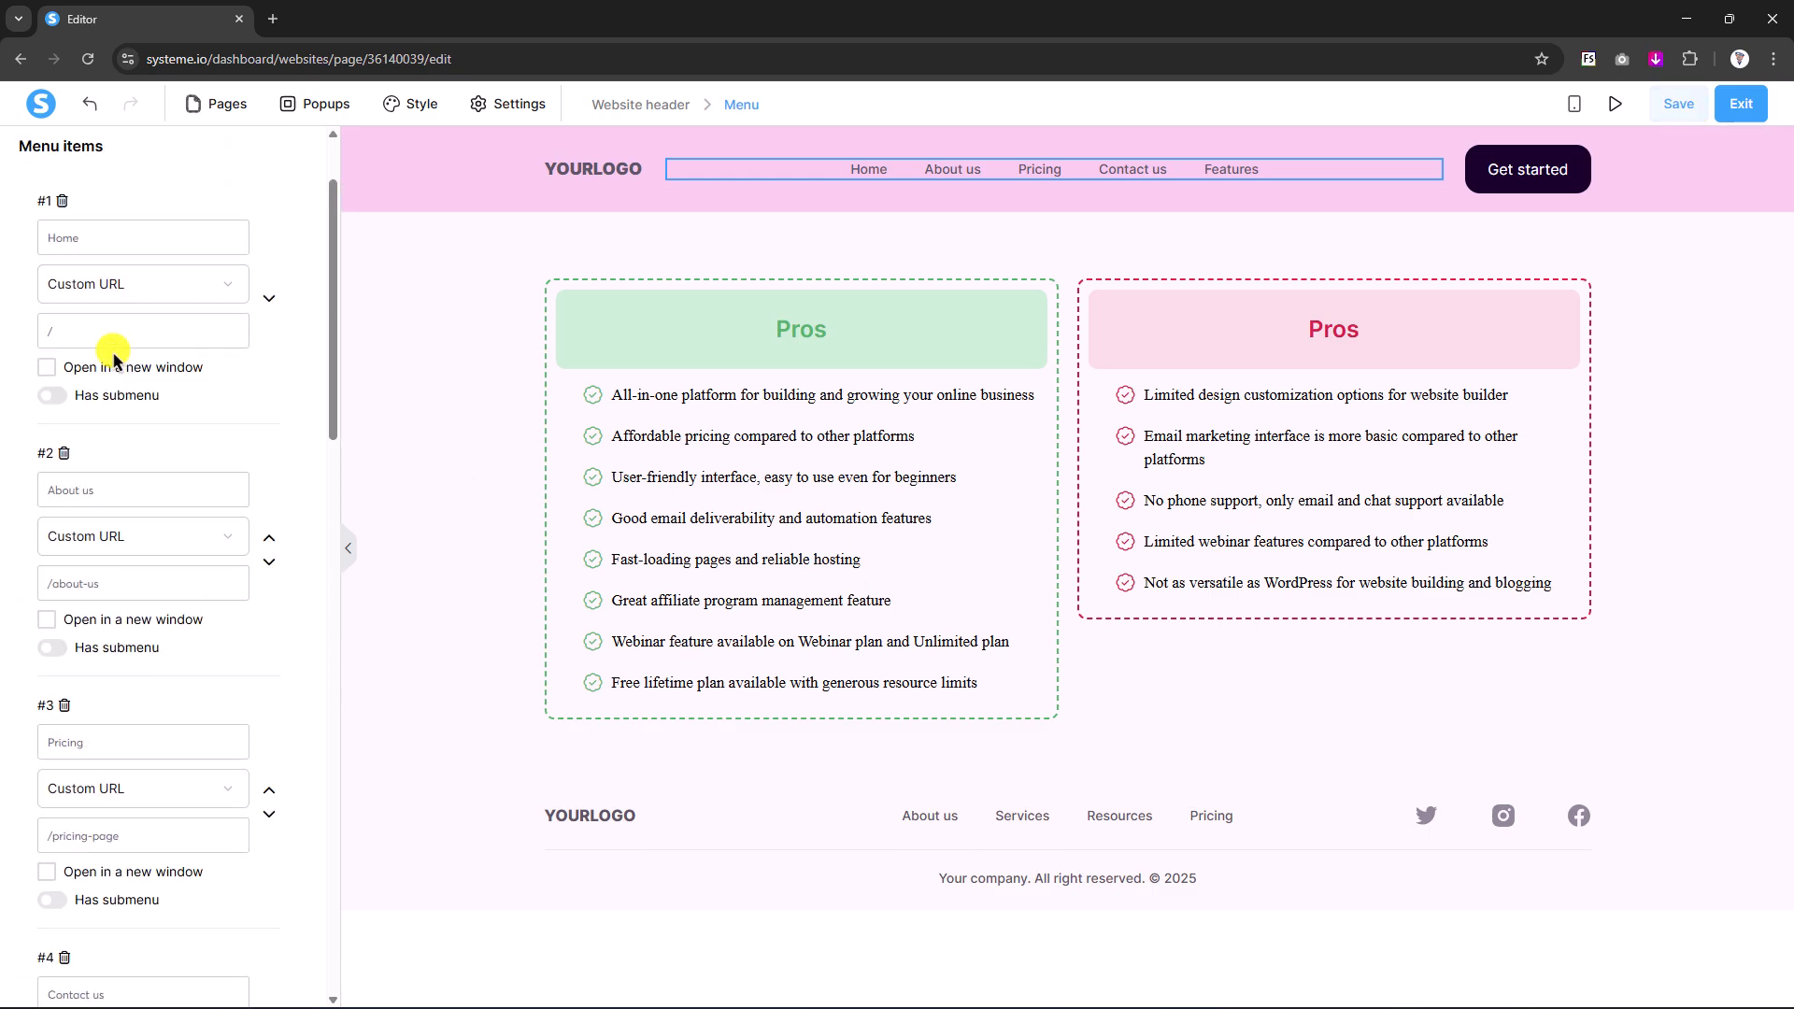
pyautogui.click(218, 104)
pyautogui.click(121, 249)
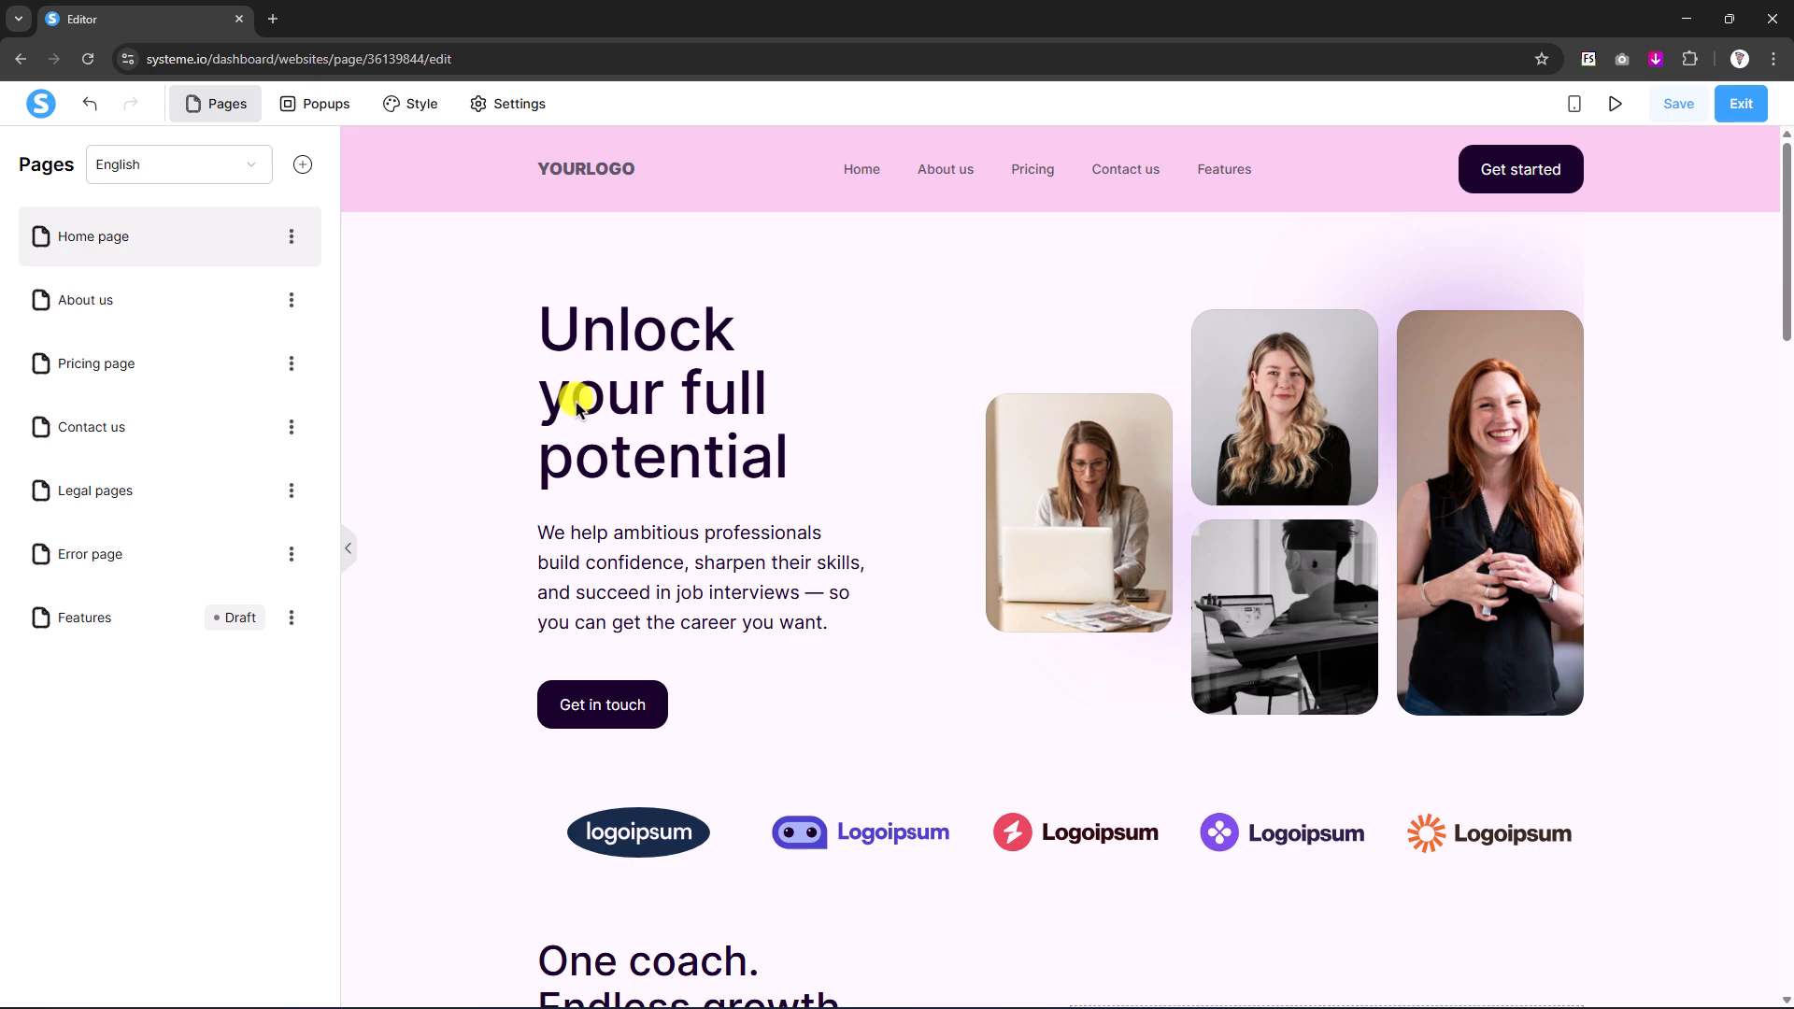
# - Replace the Home page's hero headline with "How to build a website using systeme."
pyautogui.click(605, 407)
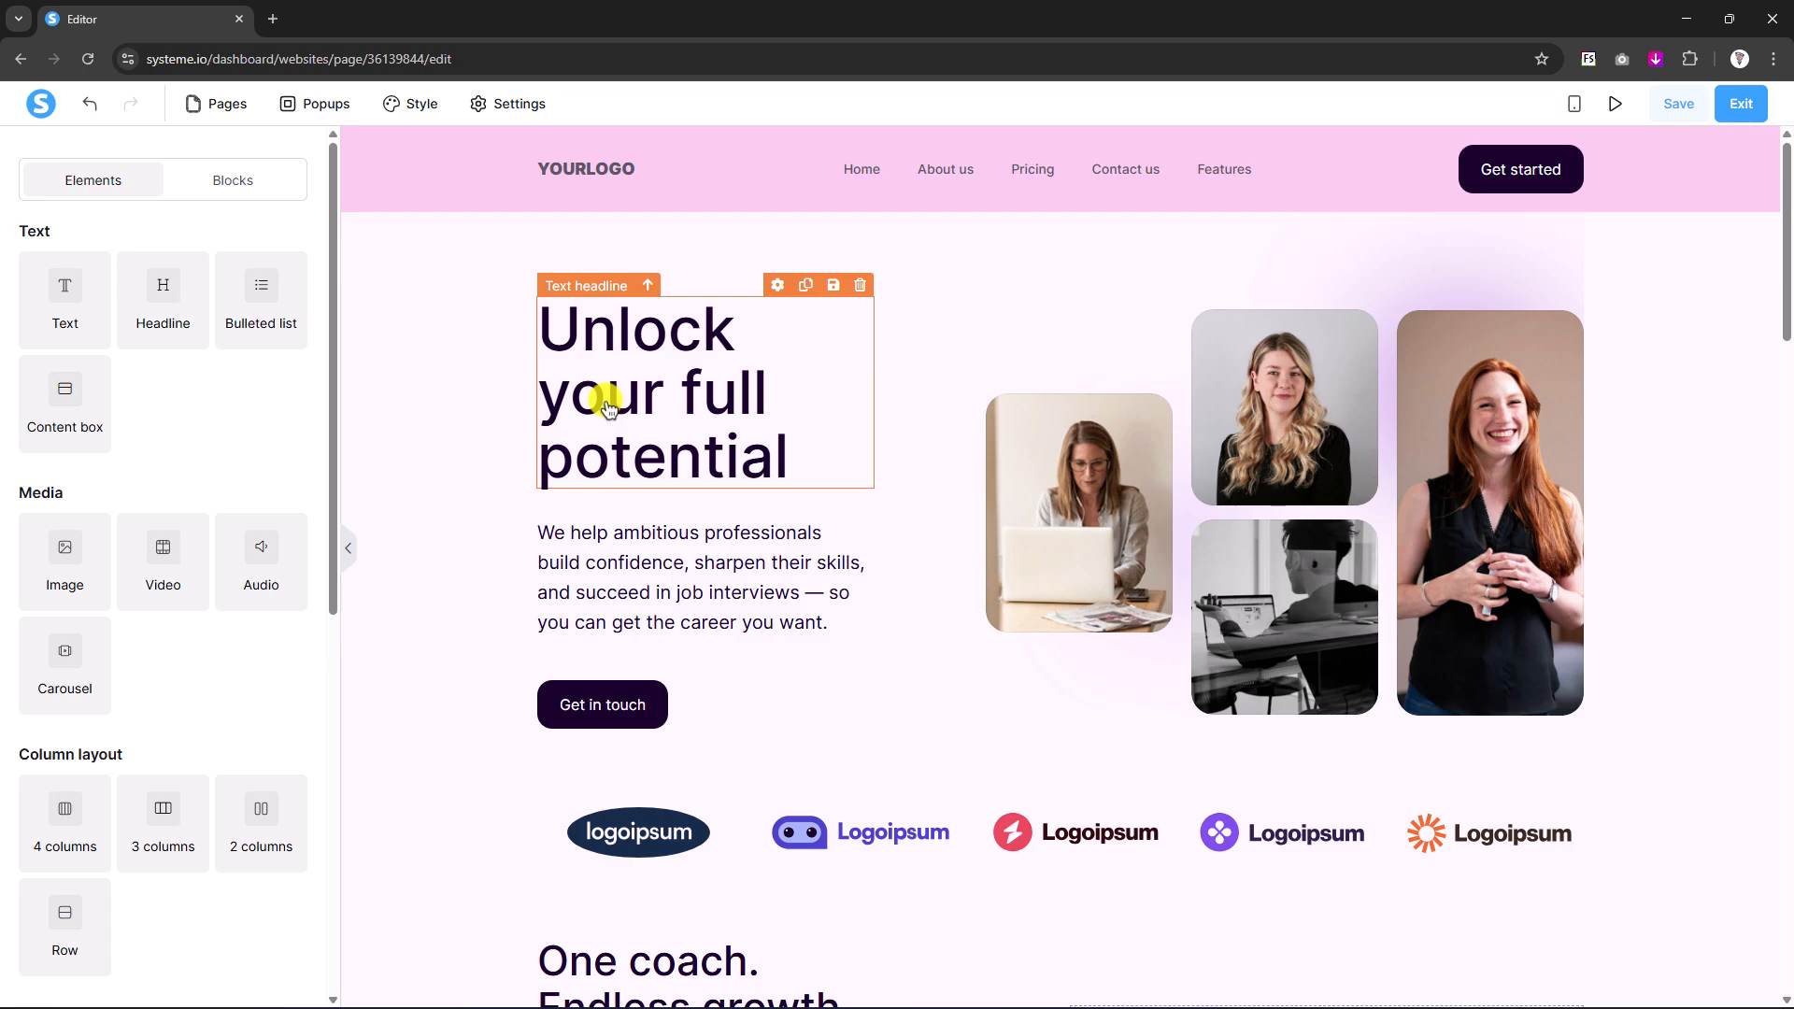
pyautogui.tripleClick(633, 402)
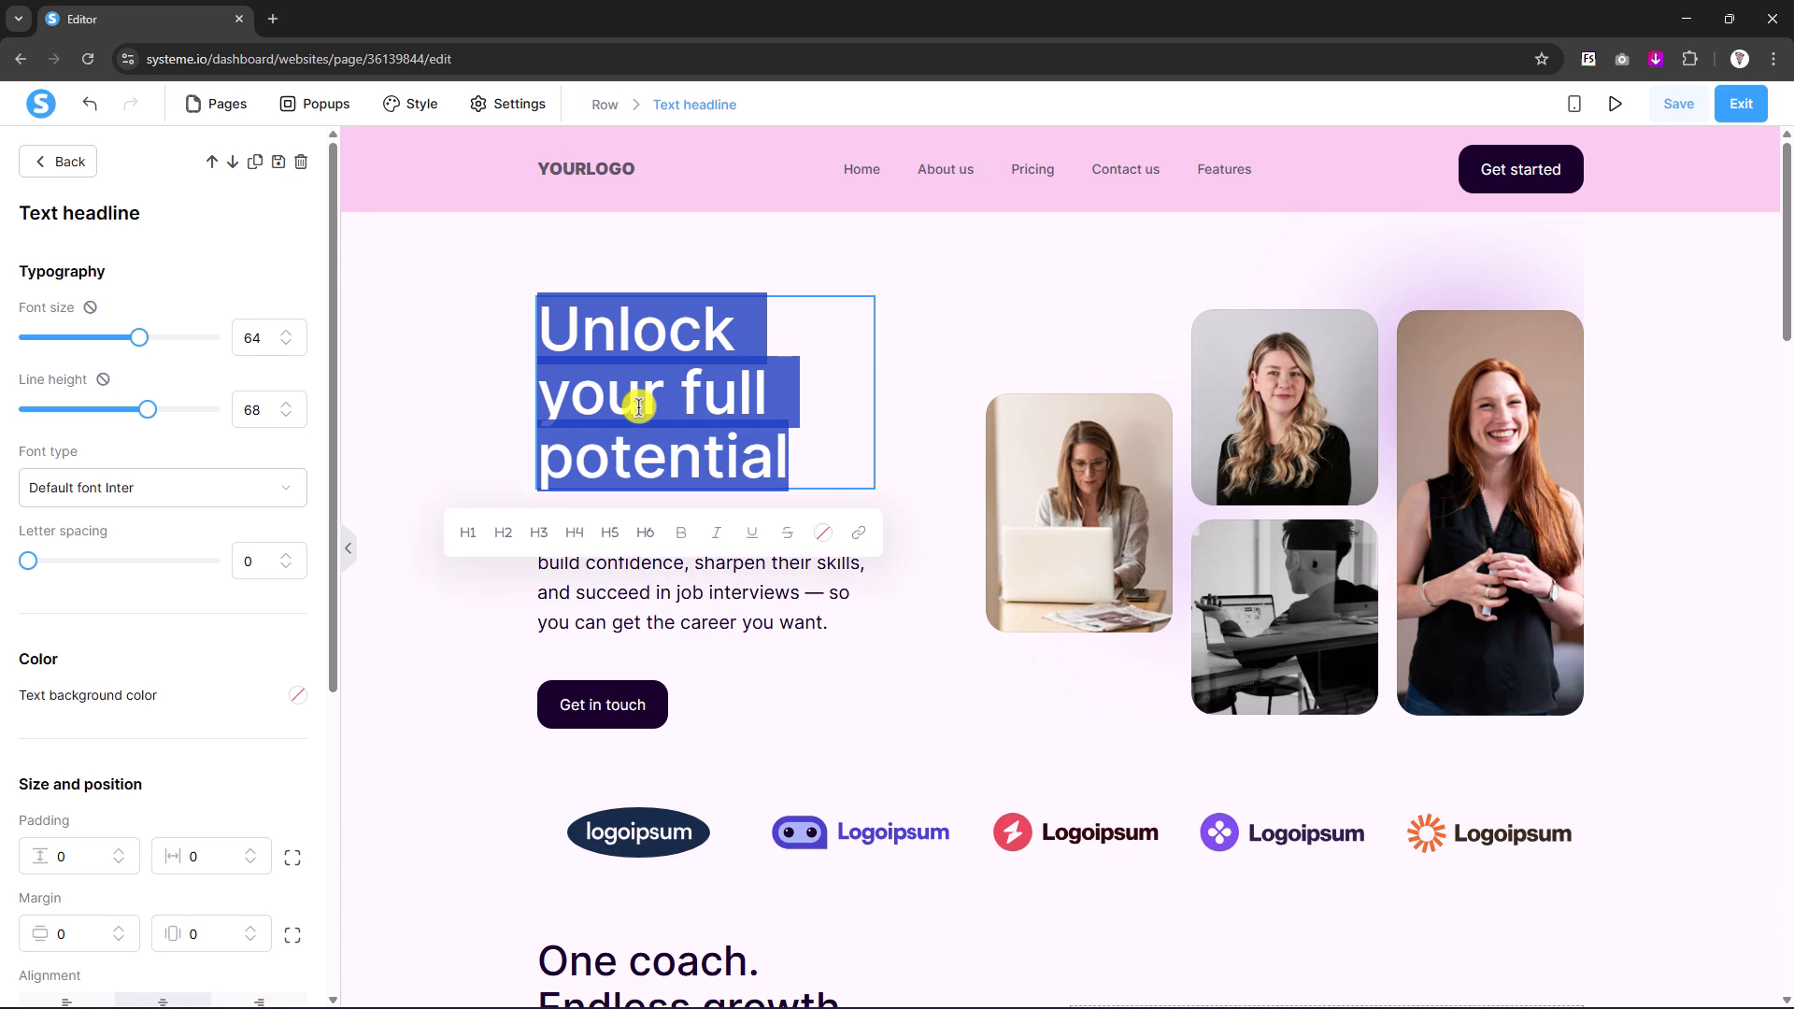
pyautogui.write('How to build a webs')
pyautogui.press('BackSpace')
pyautogui.write('website su')
pyautogui.press('BackSpace')
pyautogui.press('BackSpace')
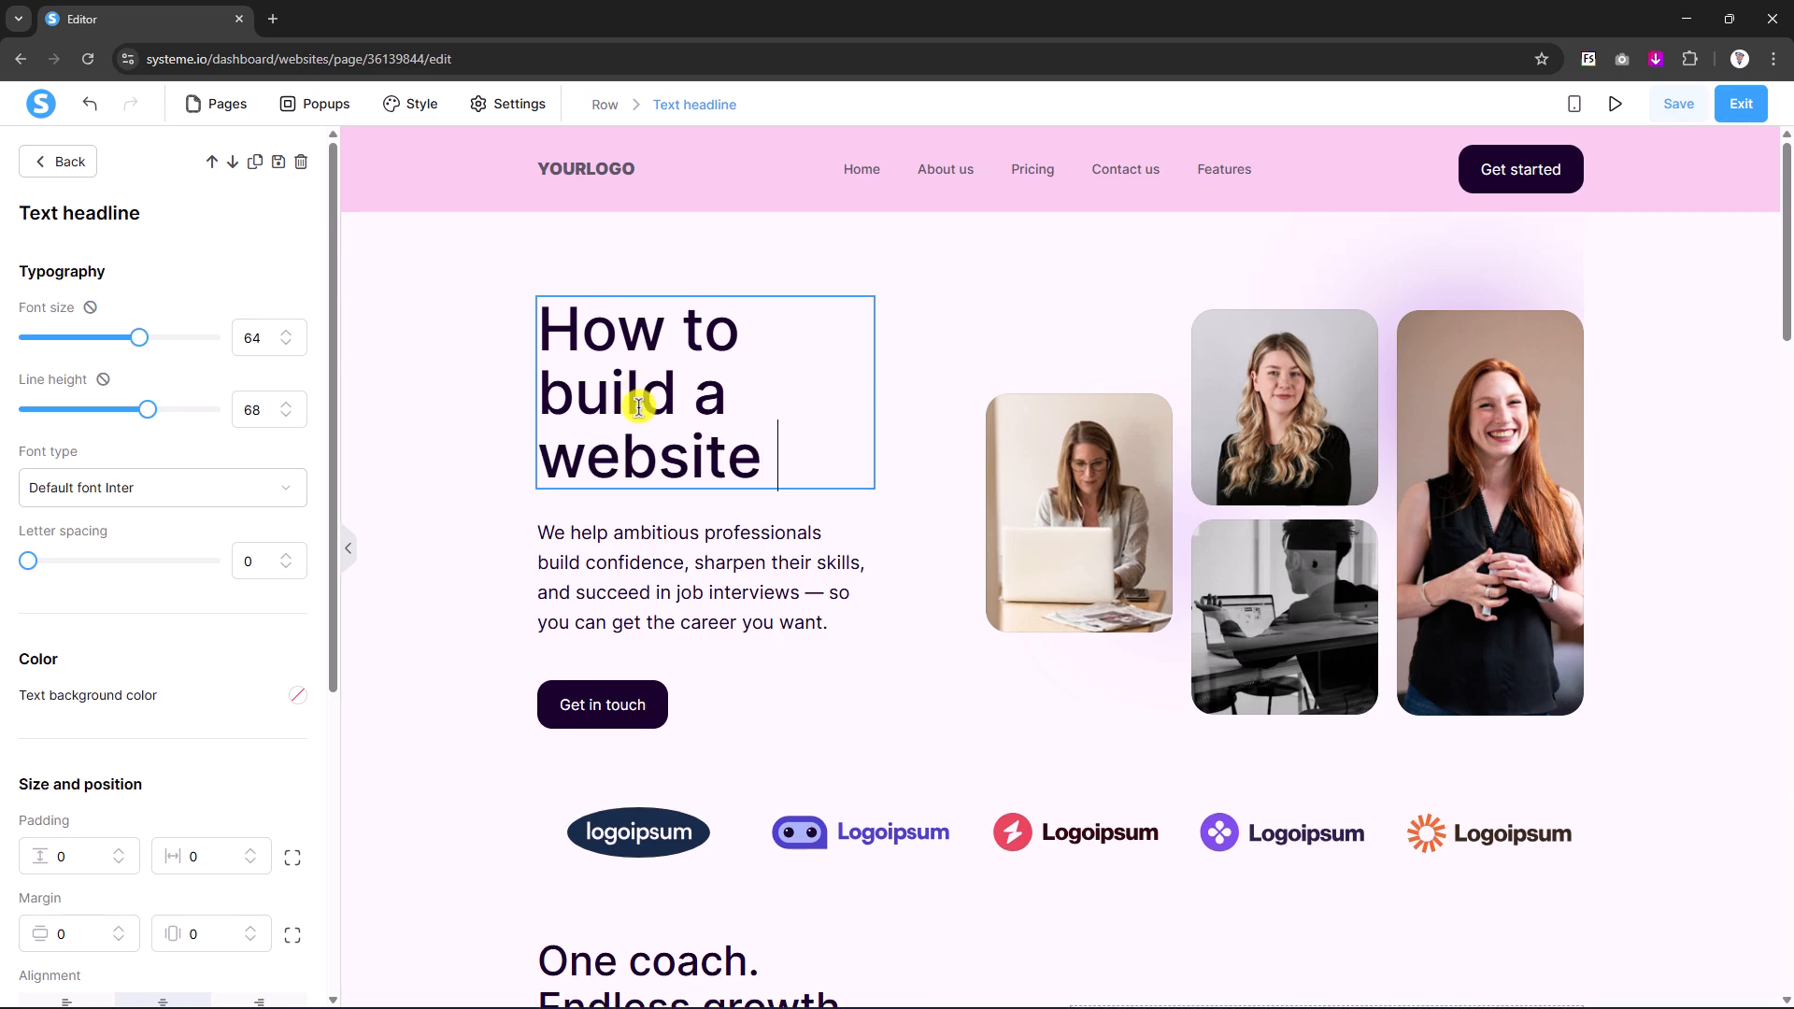
pyautogui.write('using systeme.')
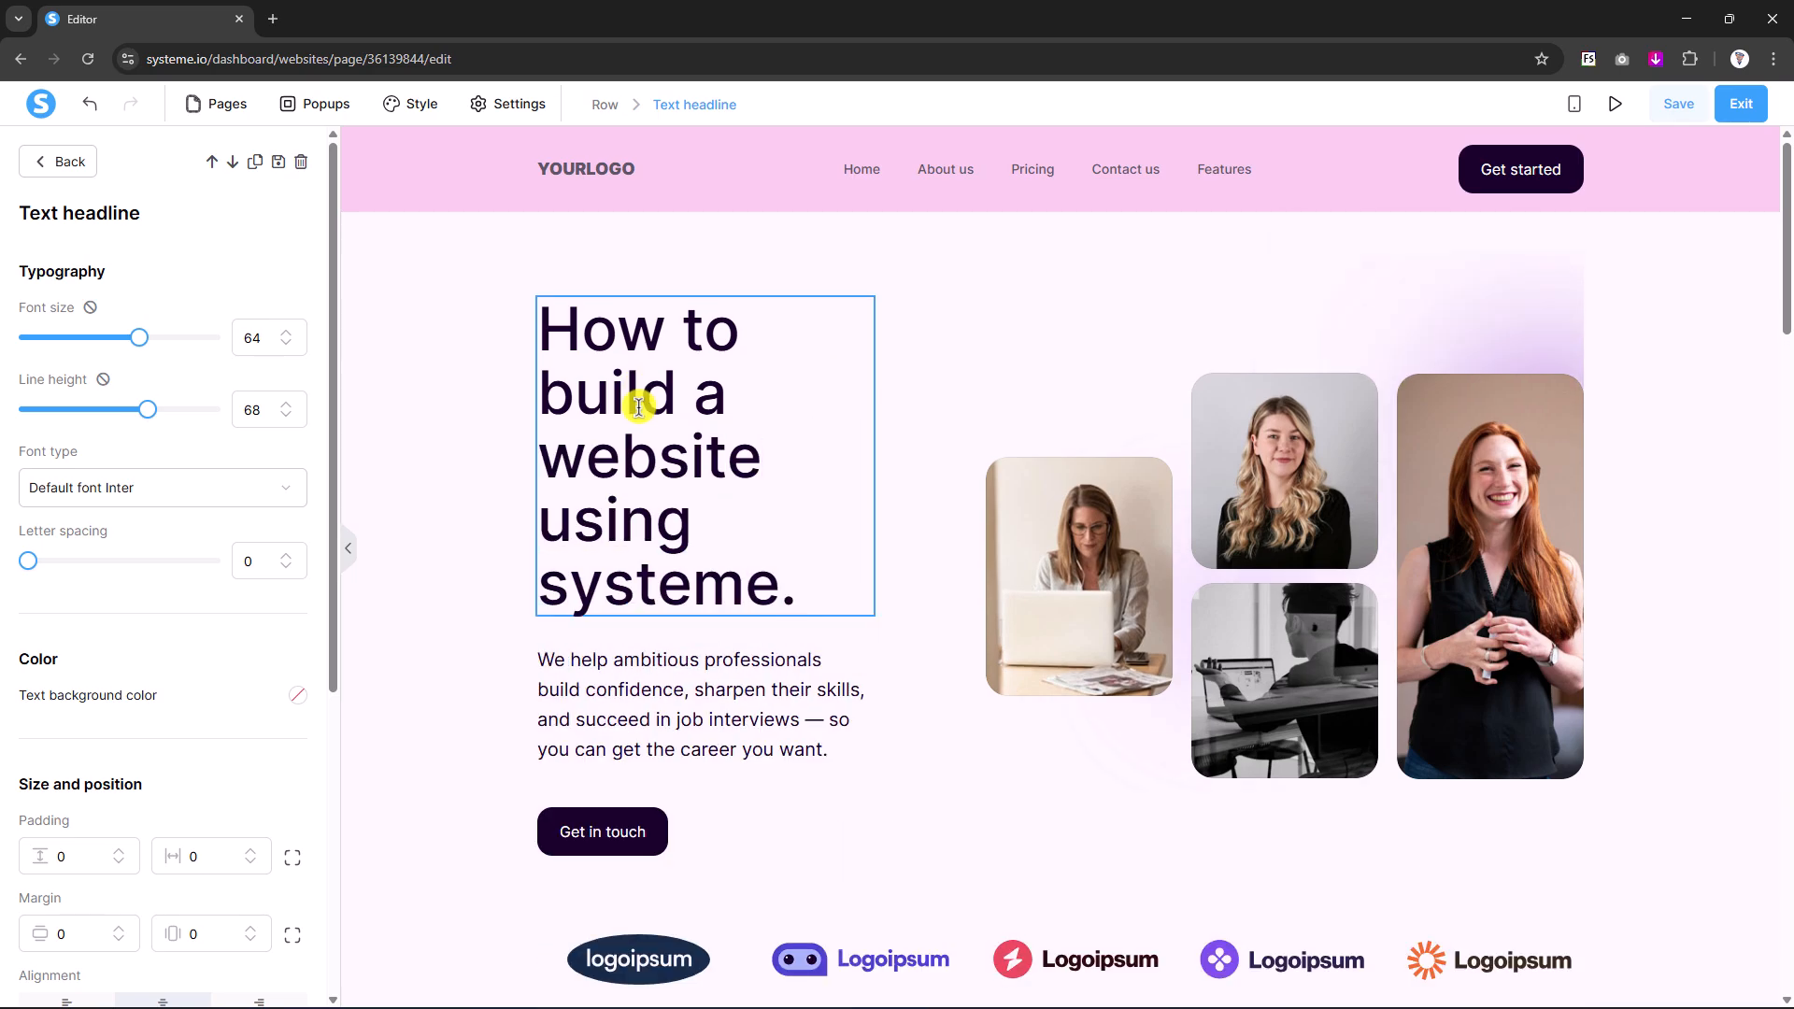
pyautogui.click(497, 453)
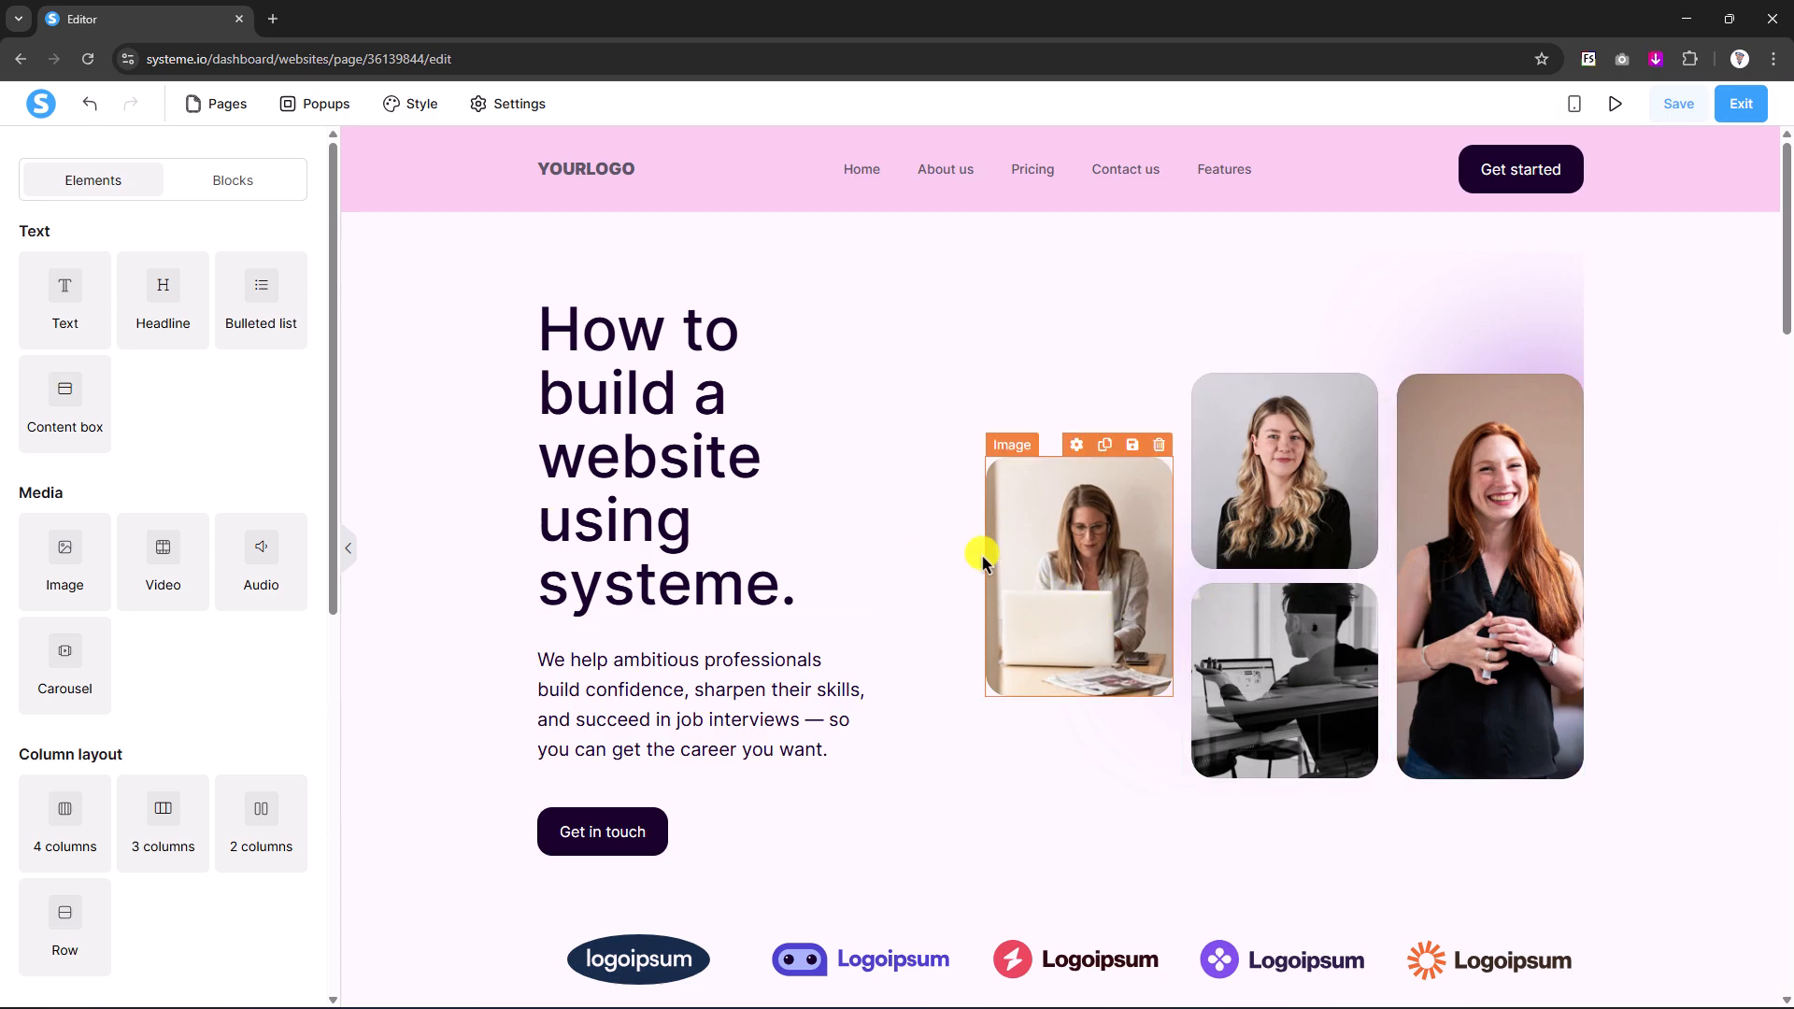
# - Widen the hero row's text column so the headline fits on three lines beside smaller images
pyautogui.moveTo(883, 531); pyautogui.dragTo(991, 542)
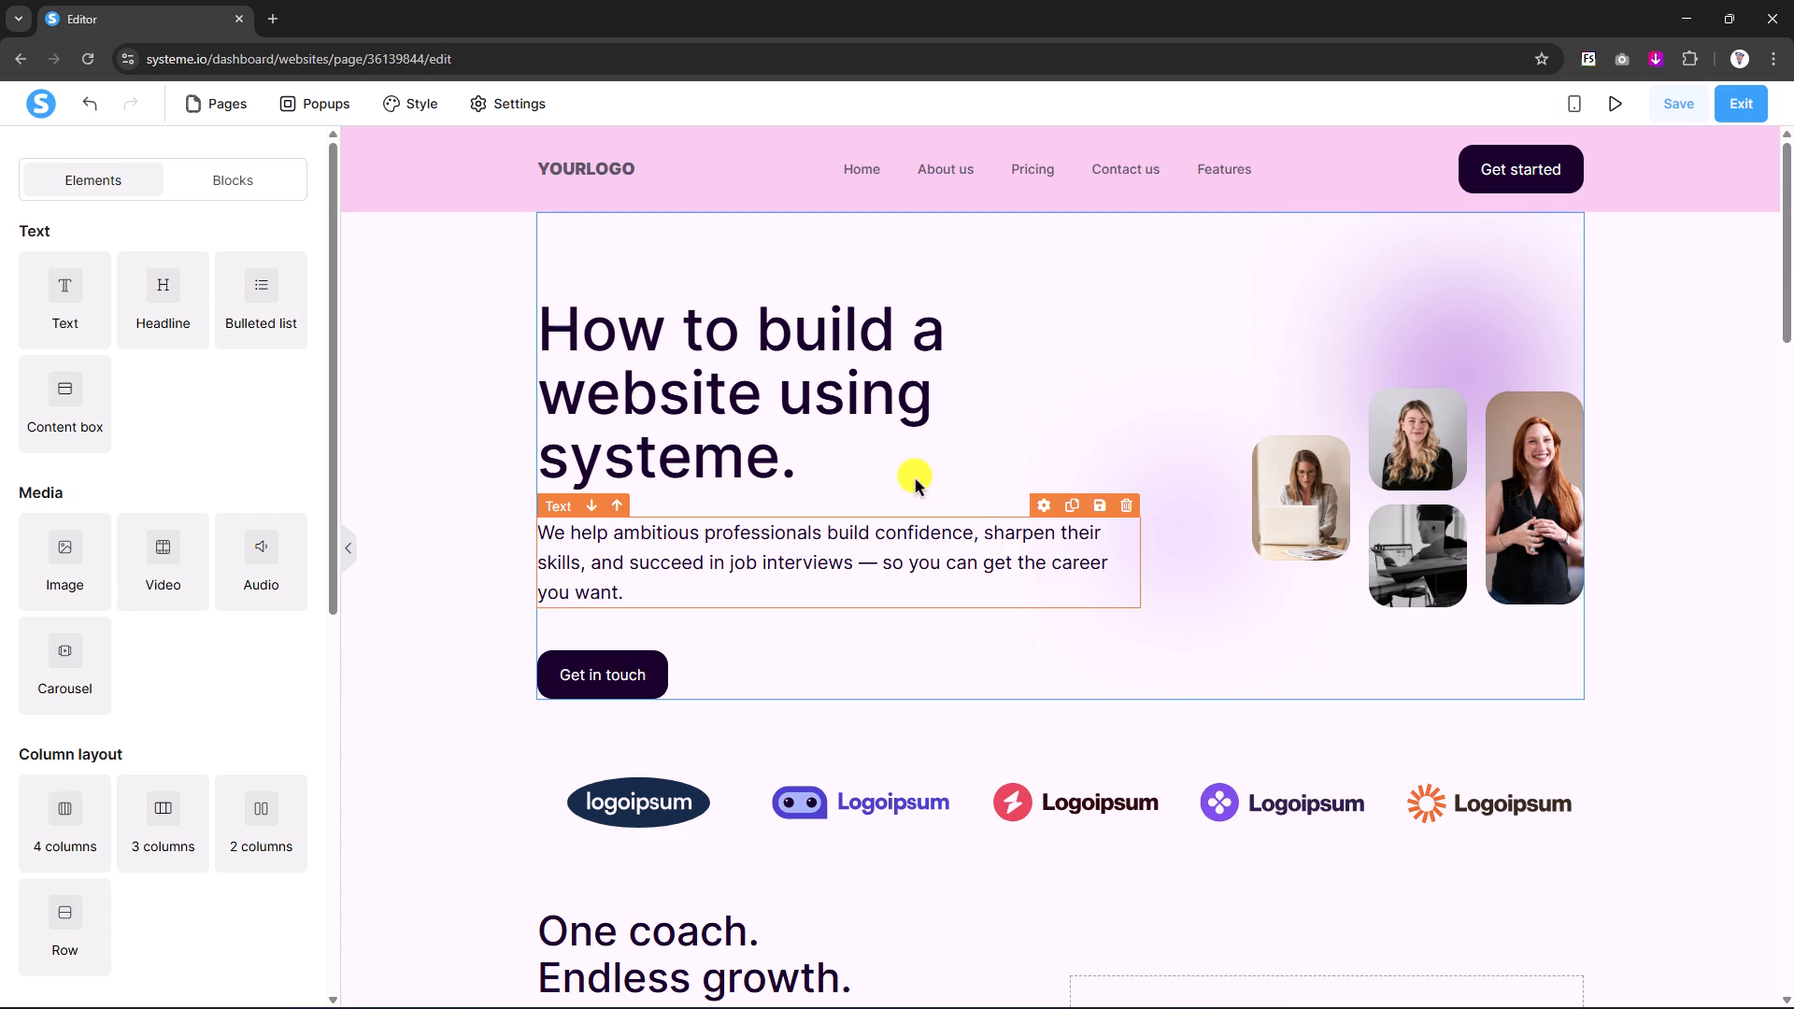
pyautogui.click(502, 455)
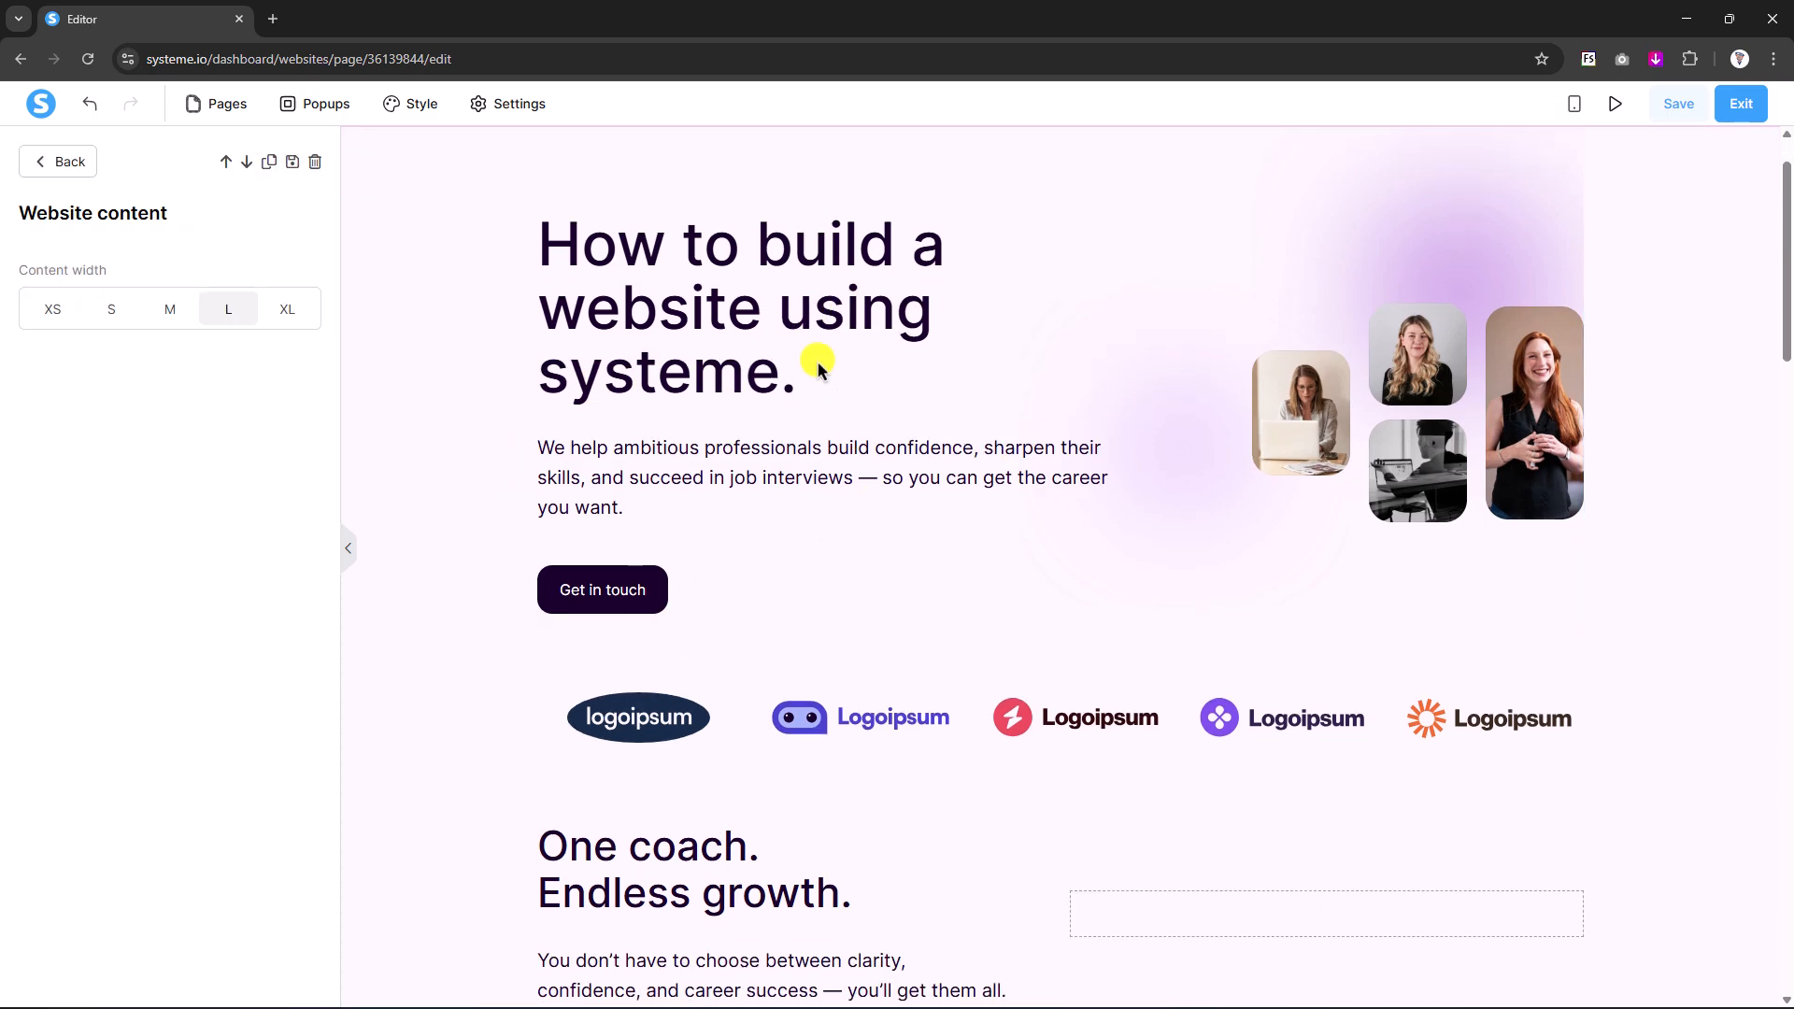
pyautogui.scroll(1, 982, 554)
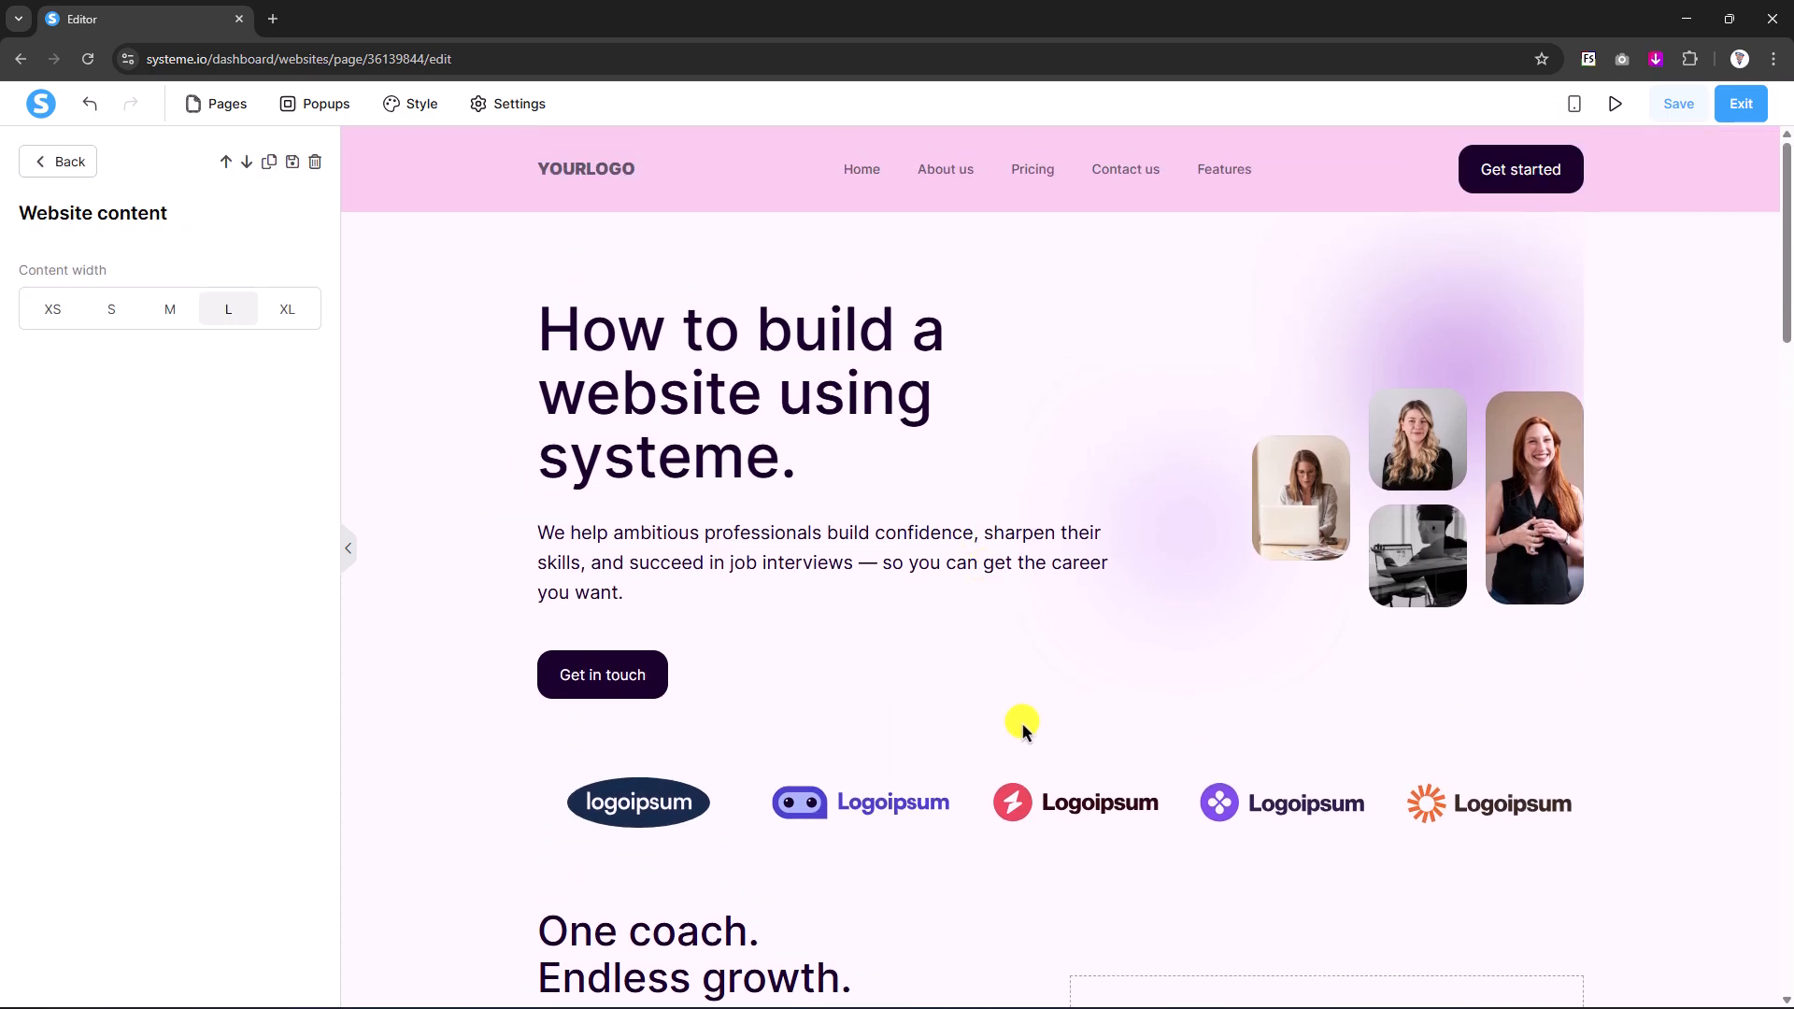
# - Set the background color of the hero section's Get in touch button to red ff1a1a
pyautogui.click(659, 672)
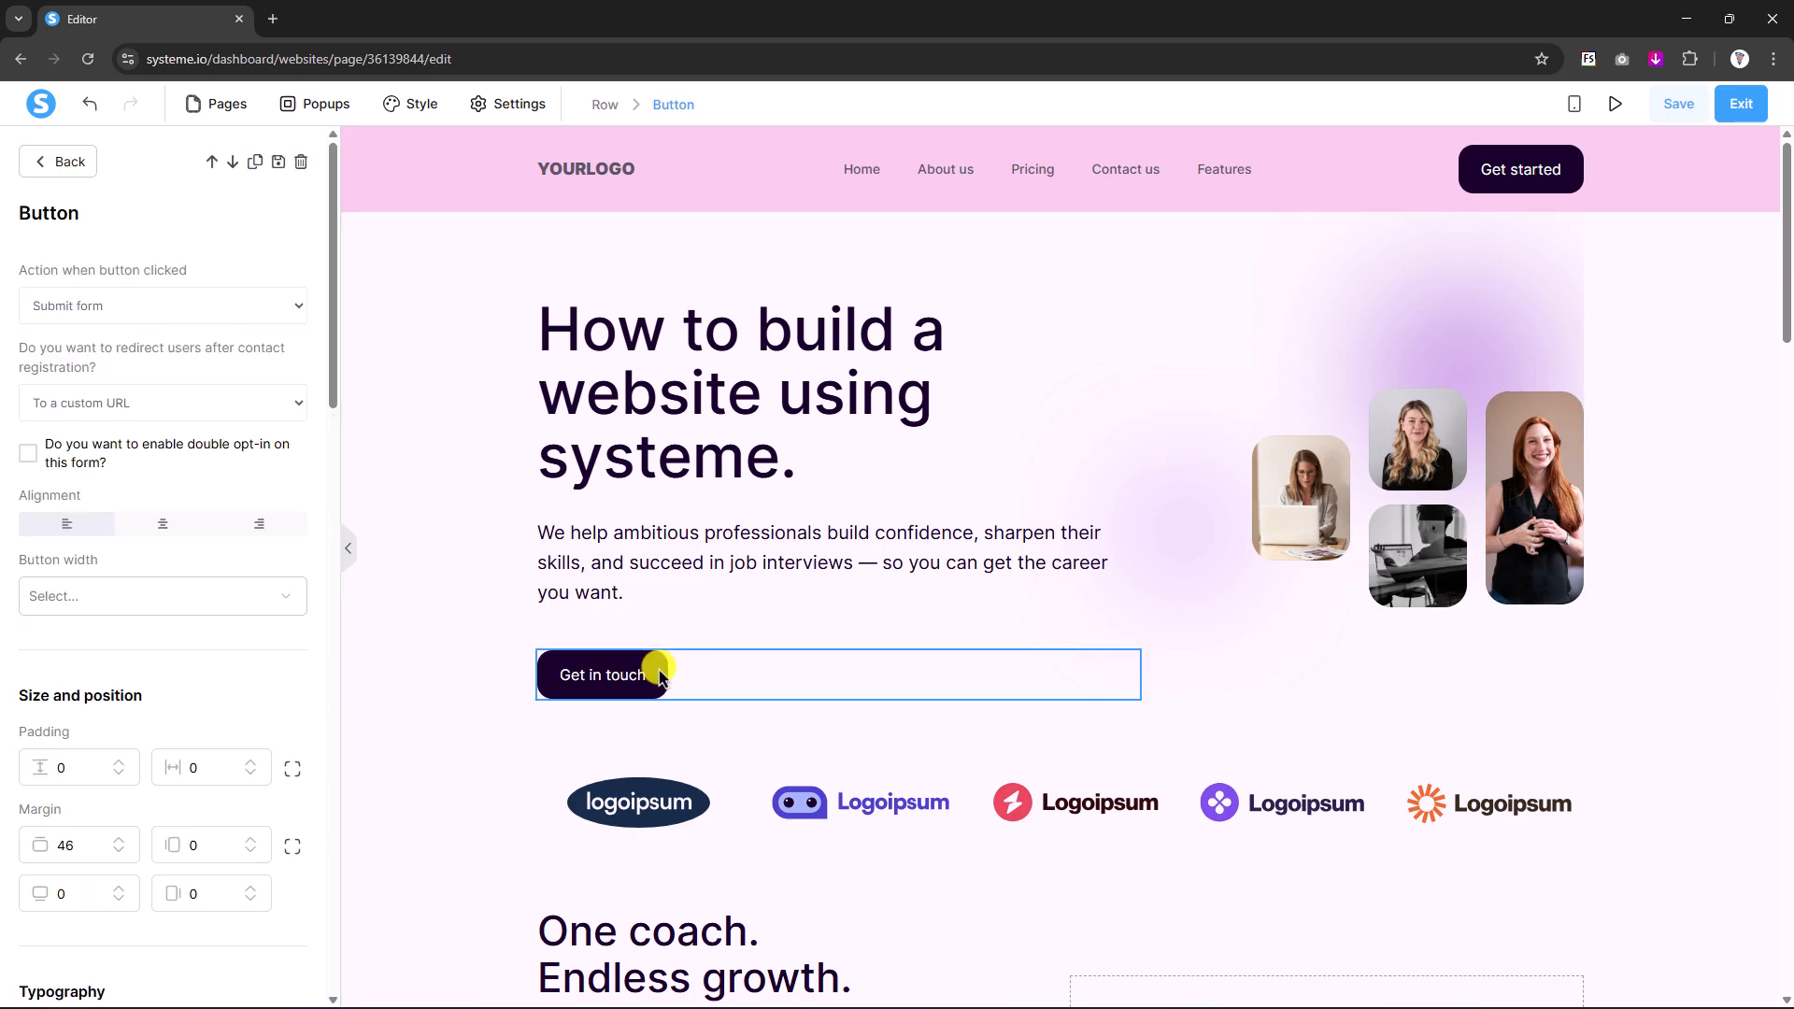
pyautogui.scroll(-12, 140, 613)
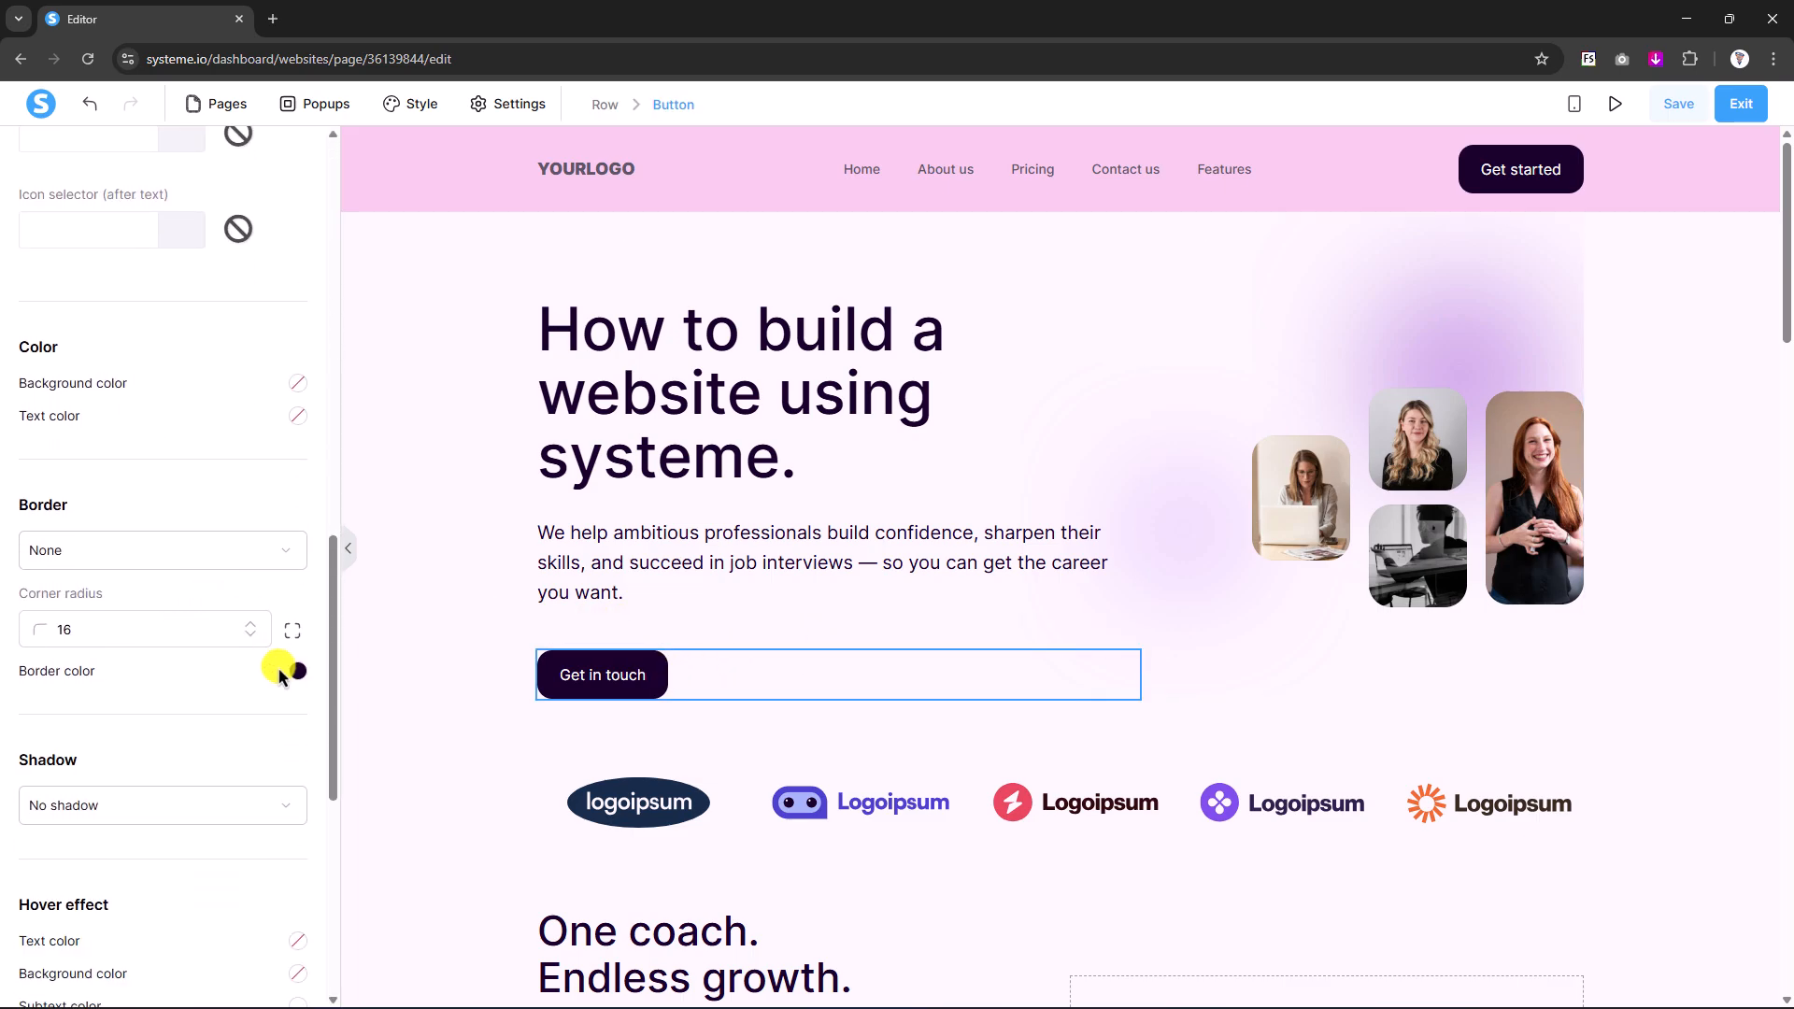
pyautogui.click(299, 385)
pyautogui.moveTo(370, 505); pyautogui.dragTo(392, 488)
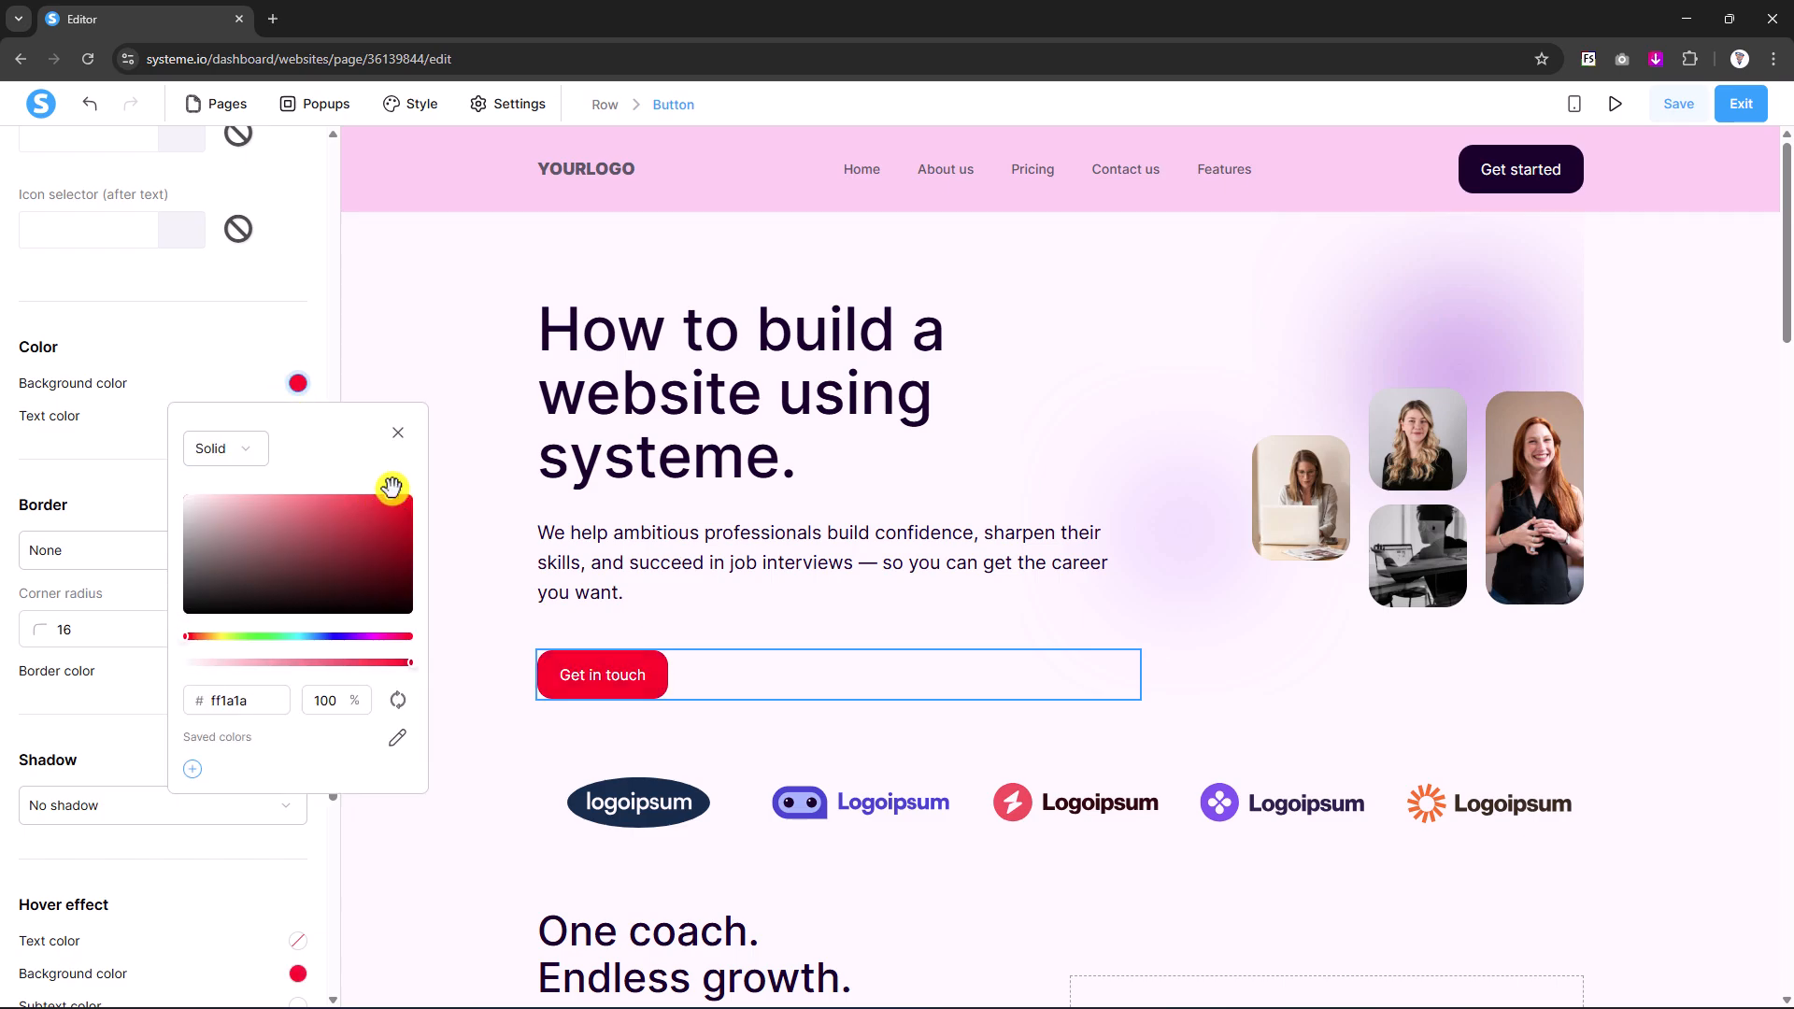
pyautogui.click(214, 357)
# - Set the Get in touch button's hover background color to light blue
pyautogui.scroll(-7, 48, 501)
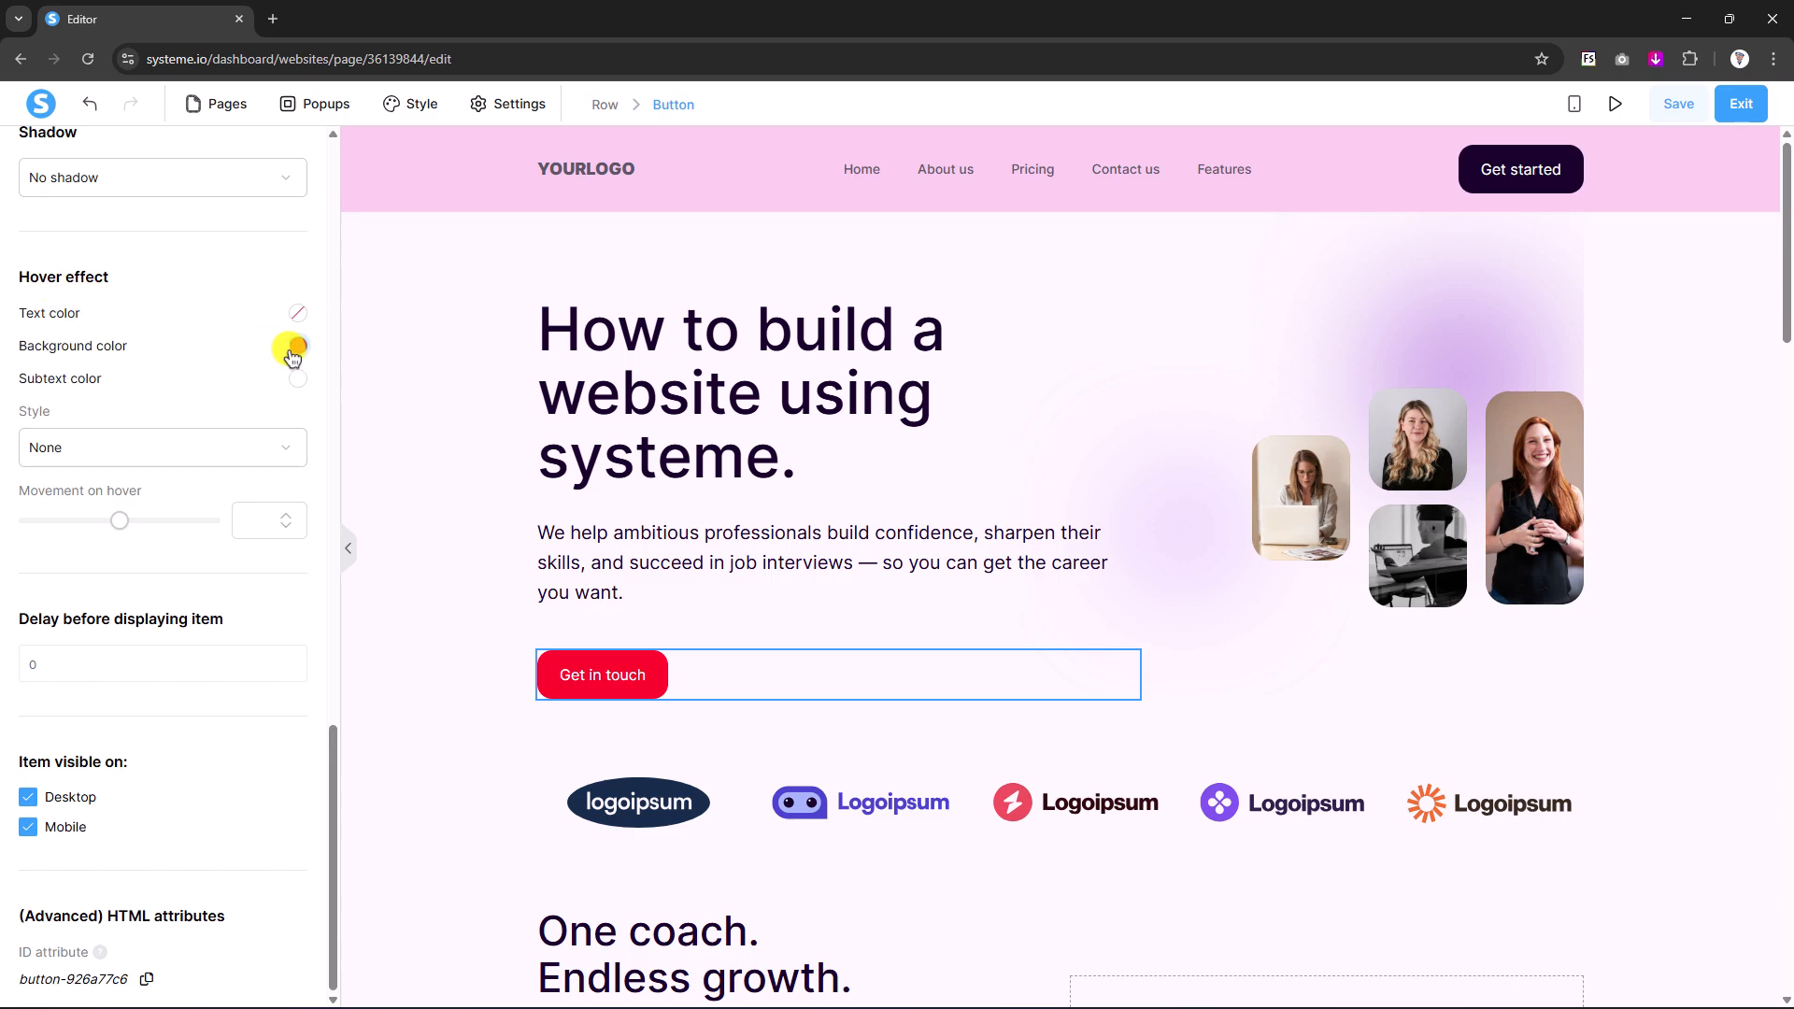
pyautogui.click(293, 354)
pyautogui.click(315, 566)
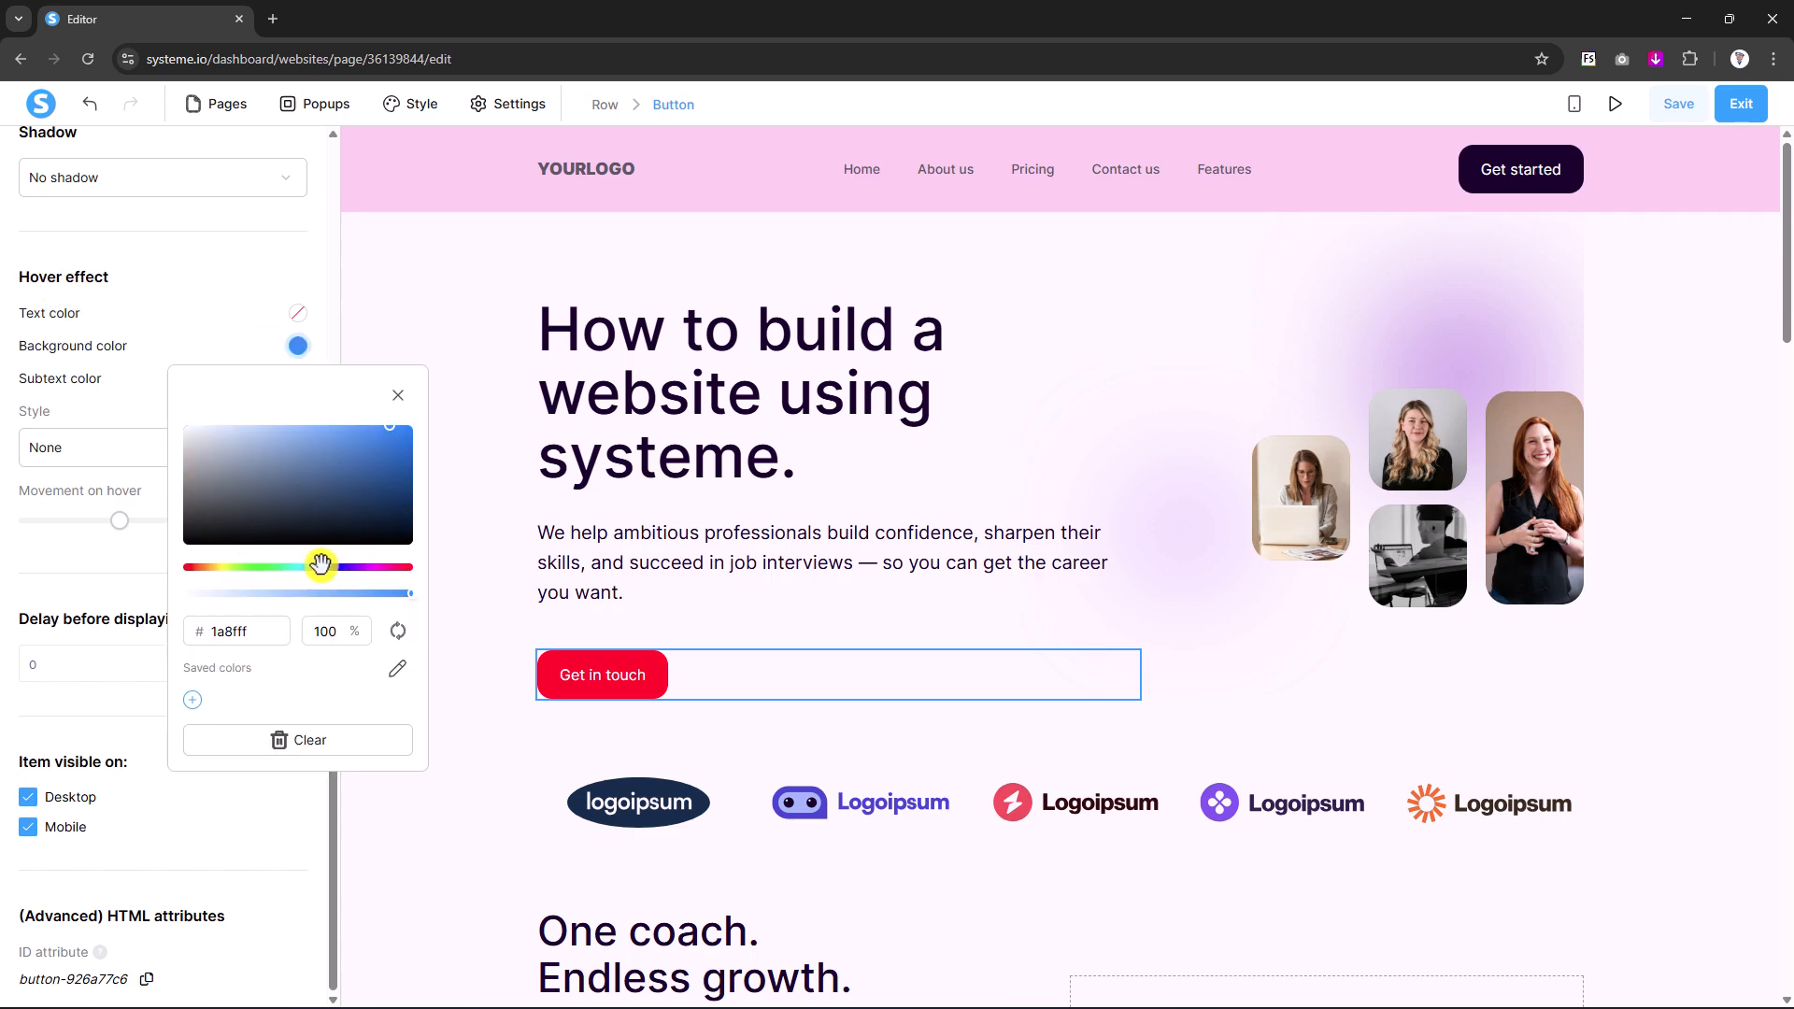
pyautogui.click(311, 566)
pyautogui.click(379, 427)
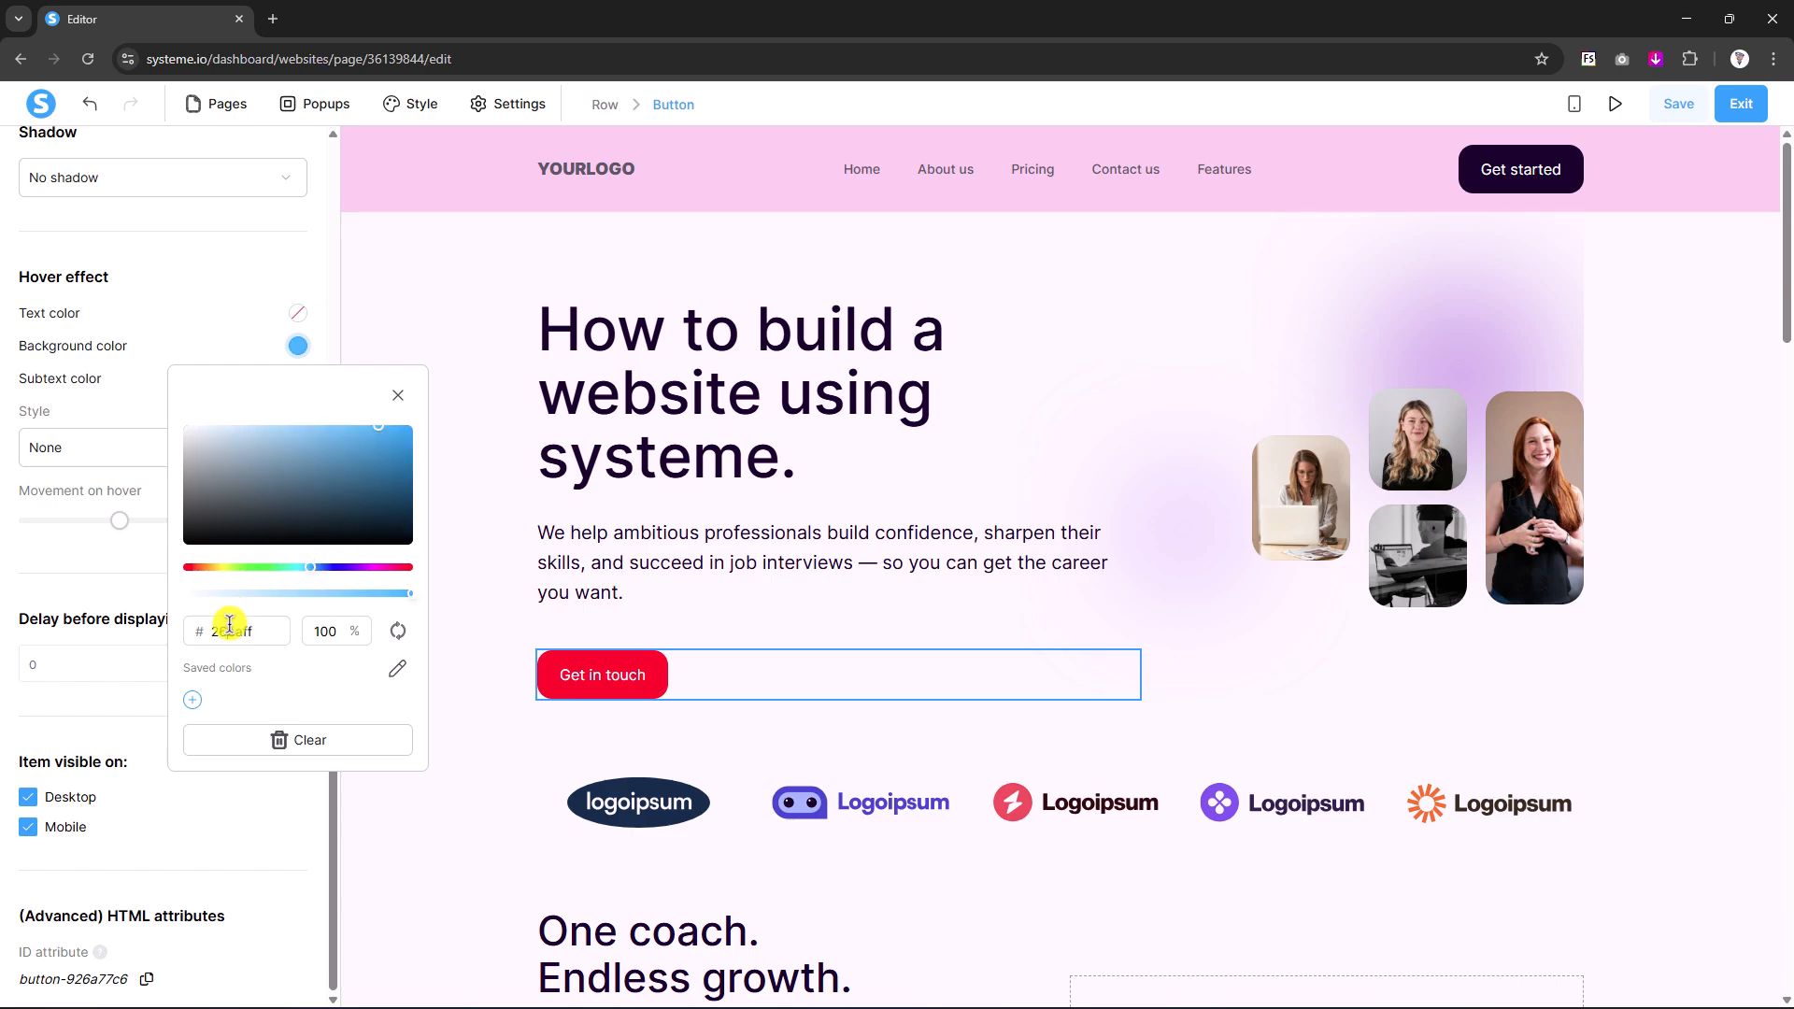
pyautogui.click(156, 363)
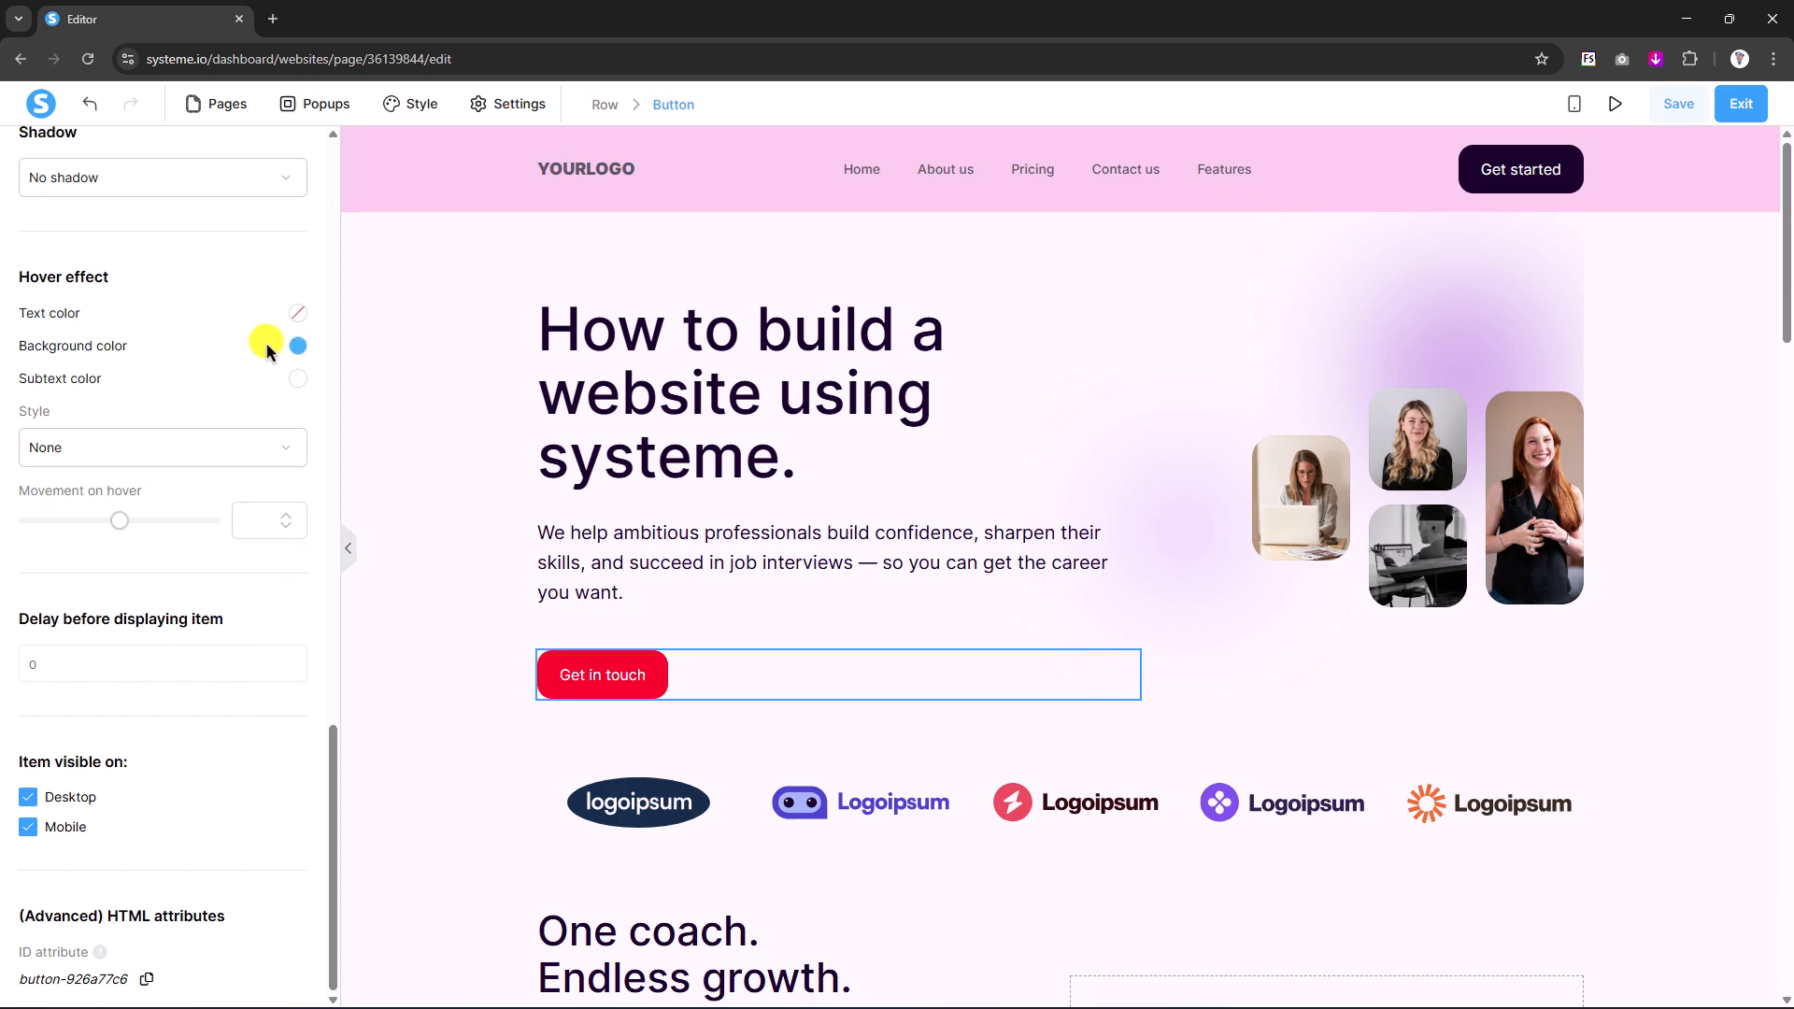
pyautogui.click(441, 601)
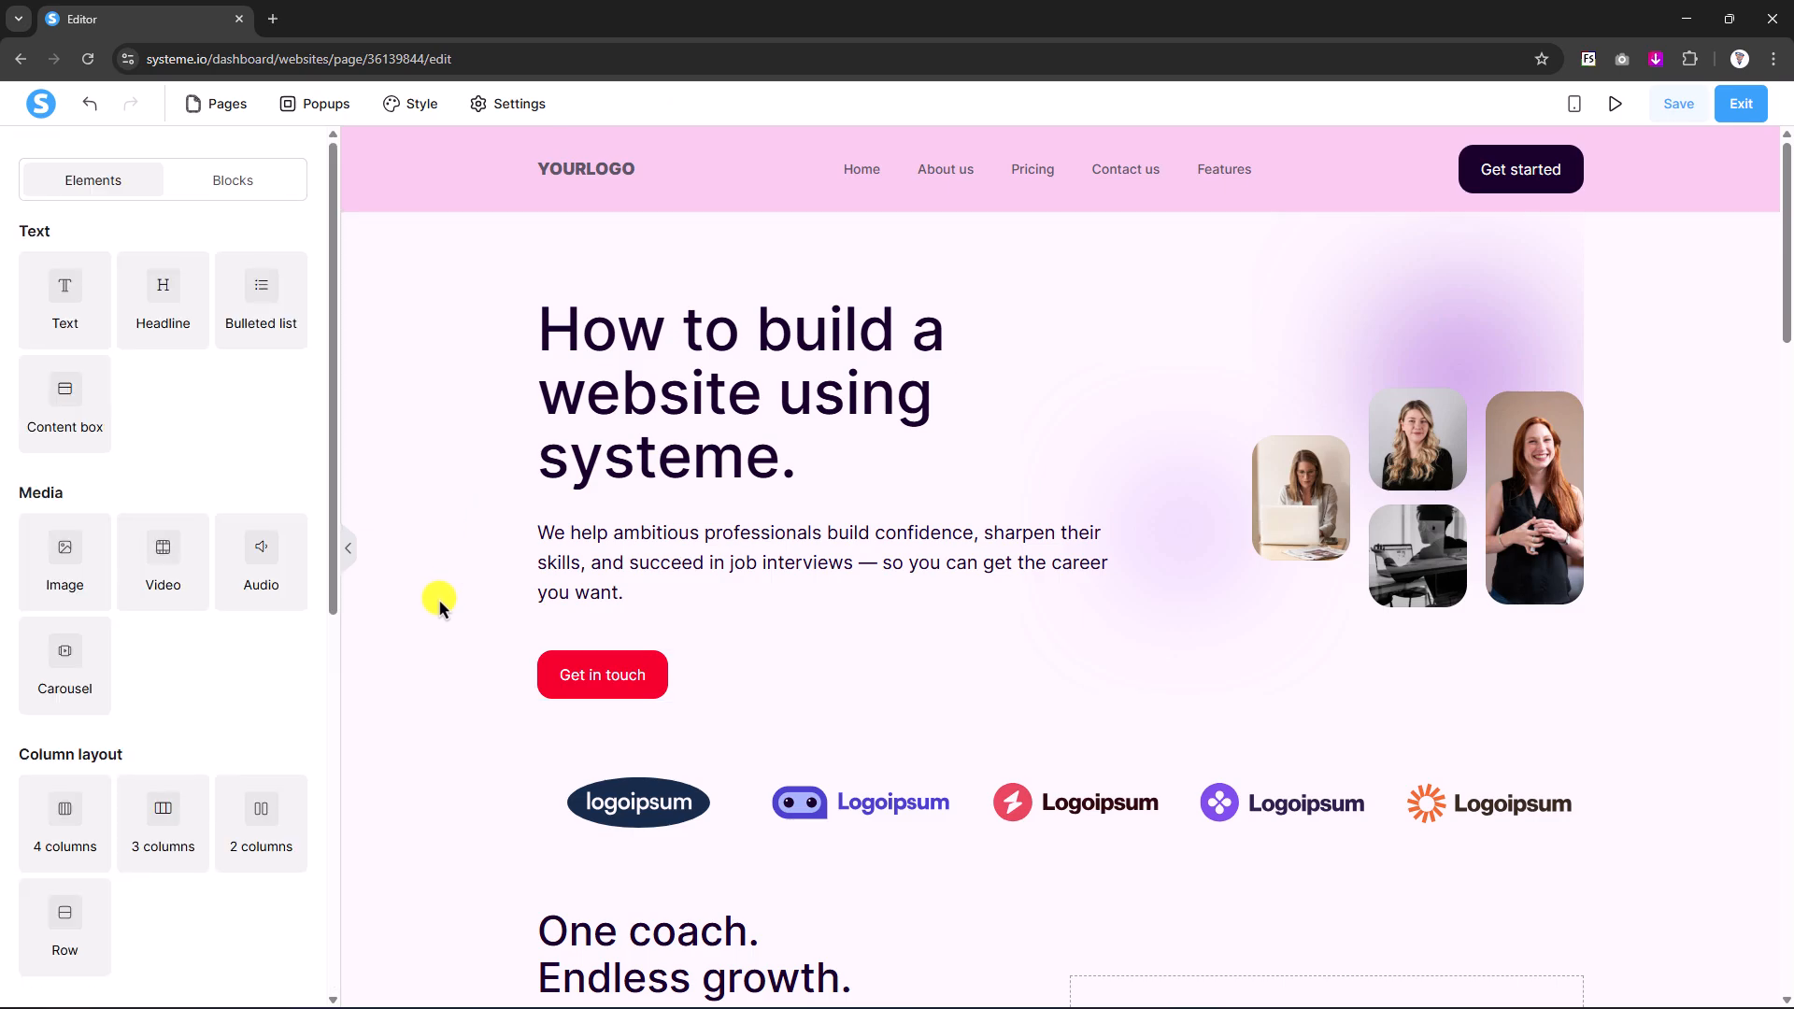
# - Apply the Blurry shadow to the hero section's Get in touch button
pyautogui.click(569, 689)
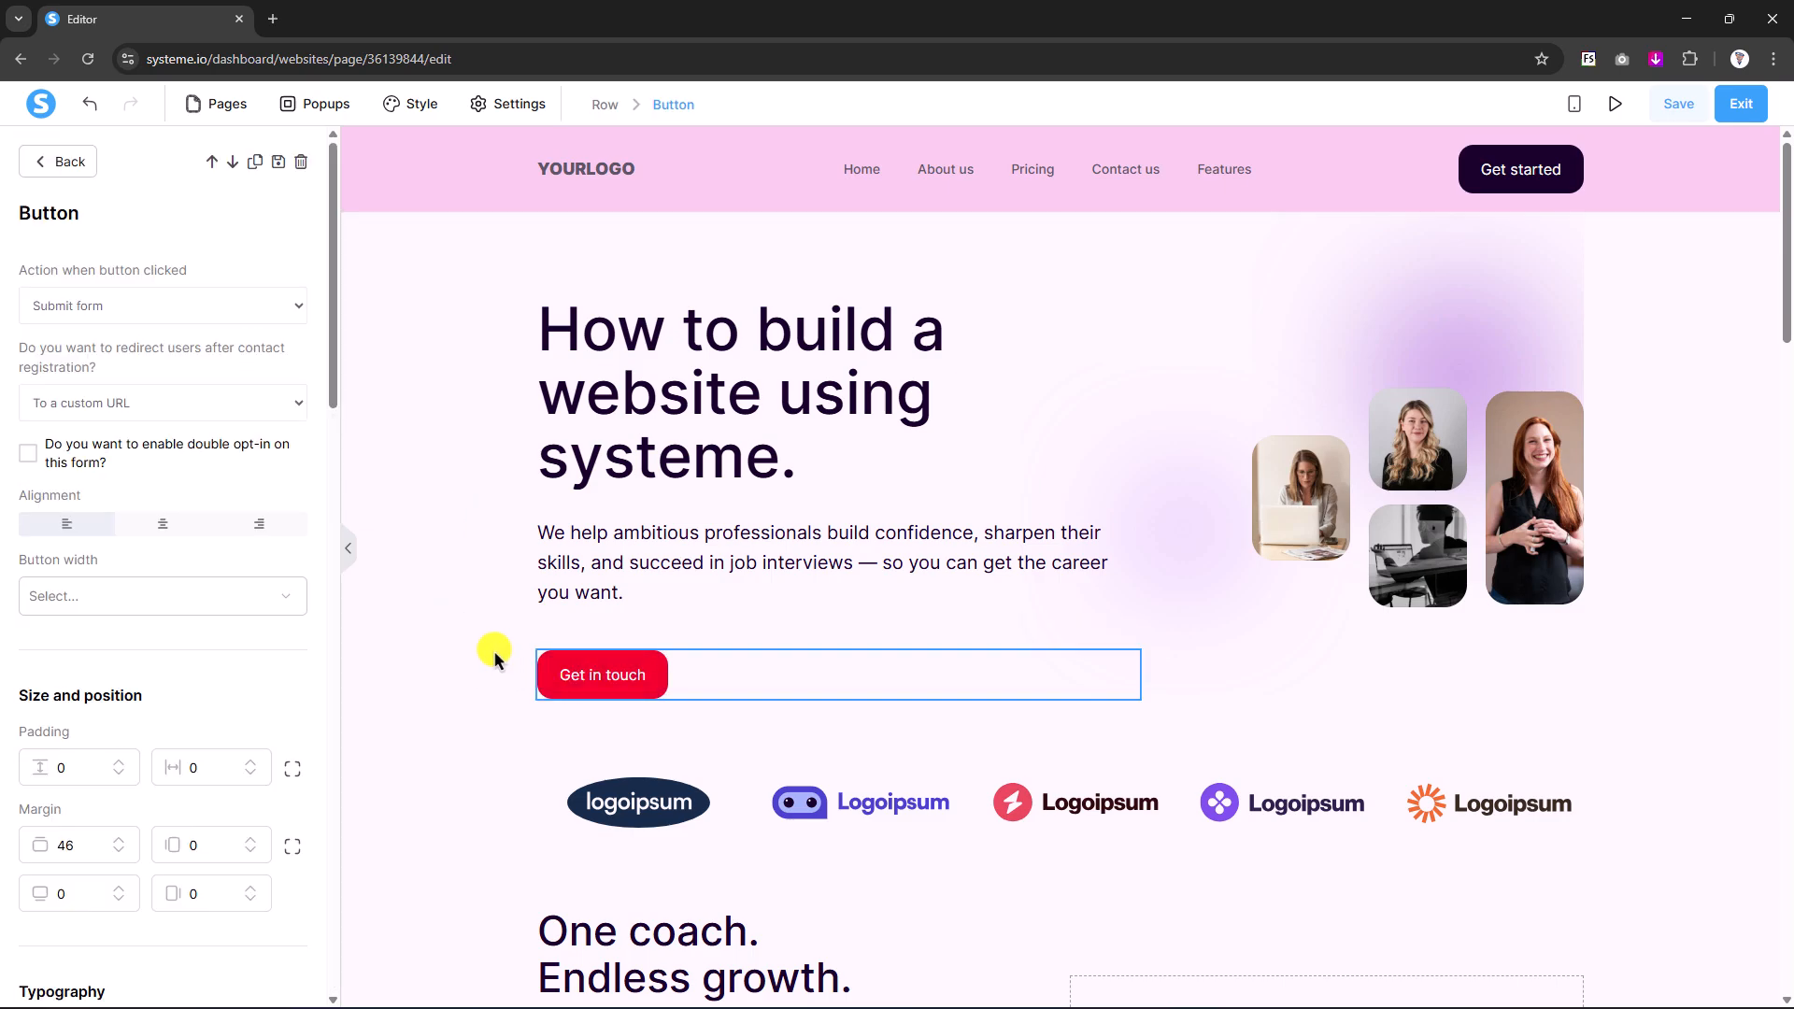
pyautogui.scroll(-6, 116, 603)
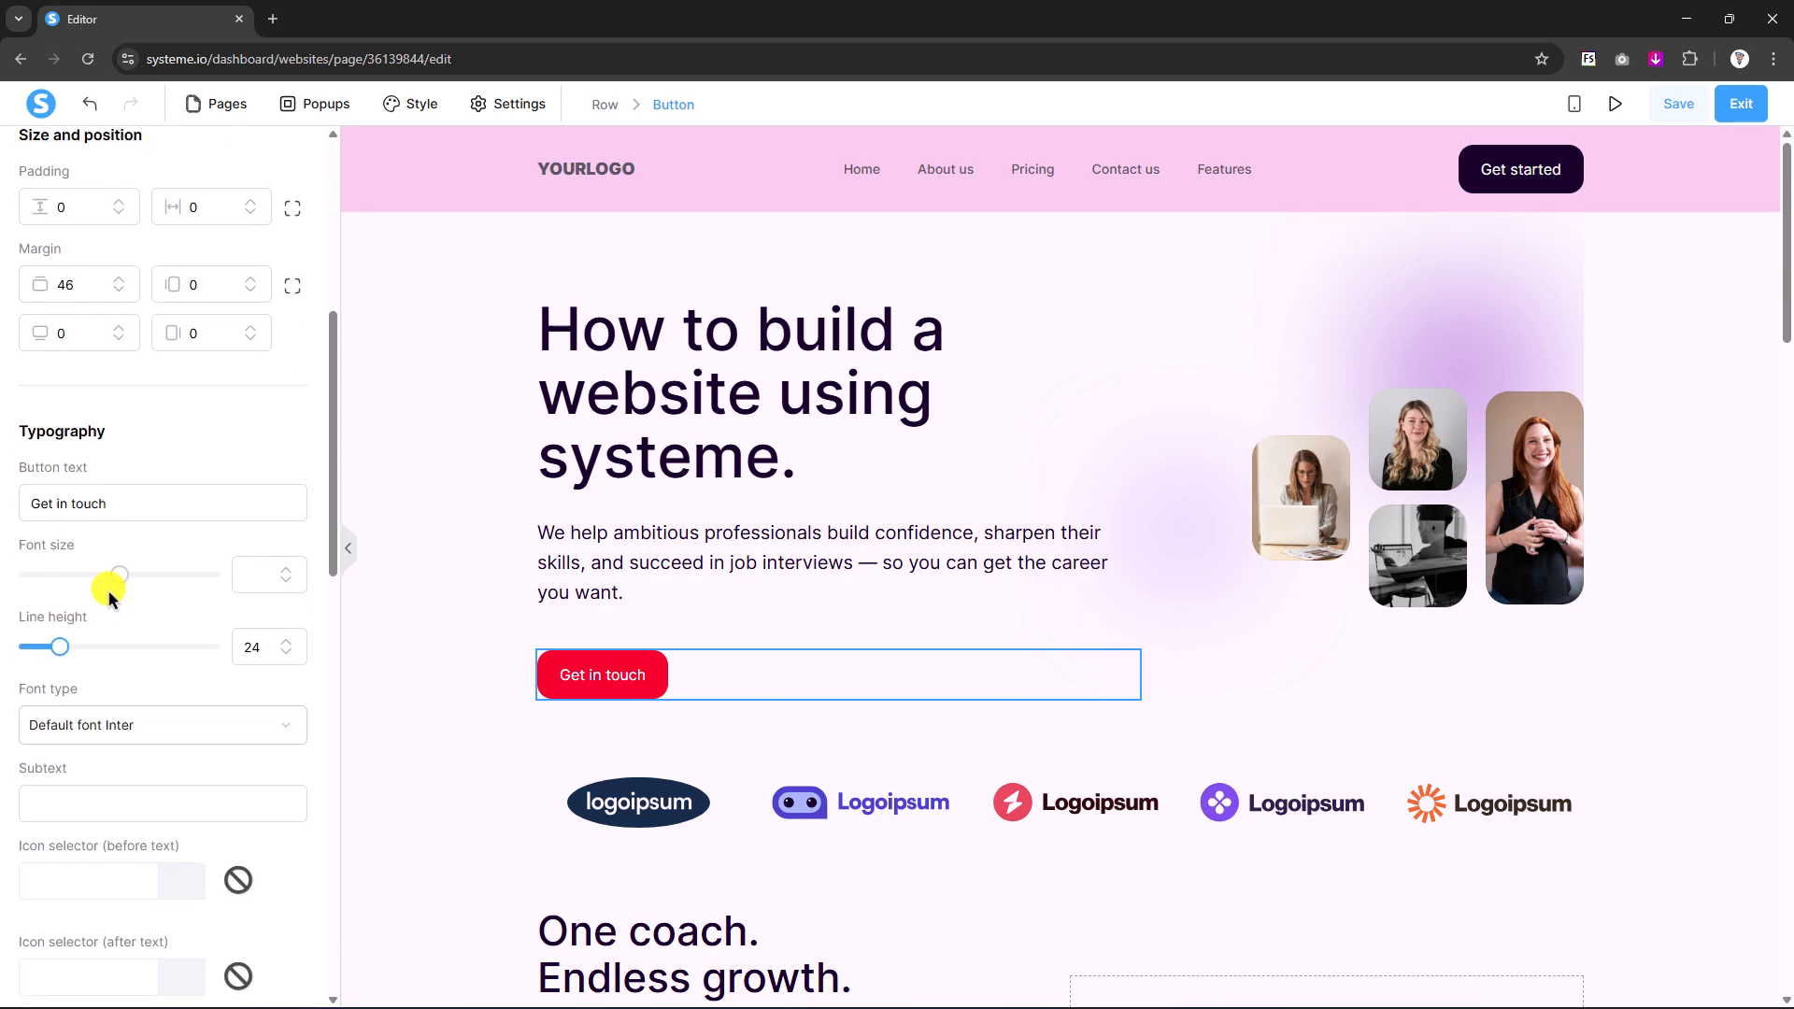
pyautogui.scroll(-8, 108, 588)
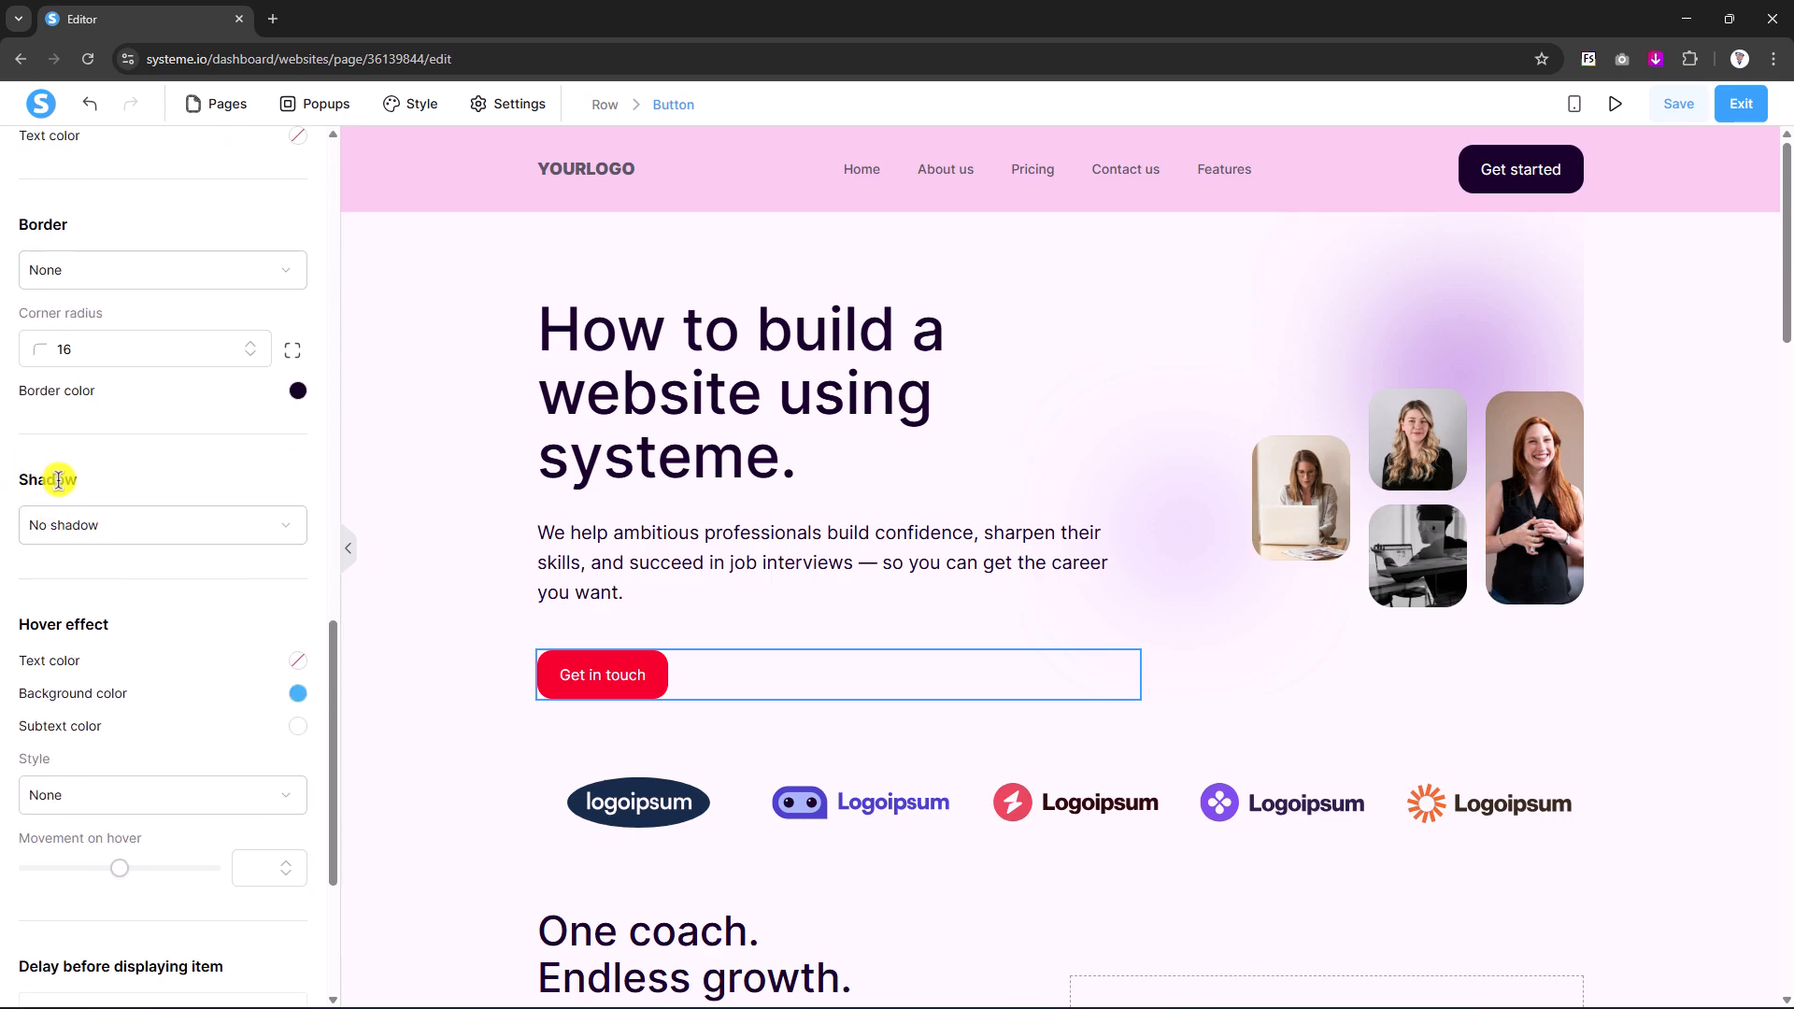
pyautogui.click(75, 523)
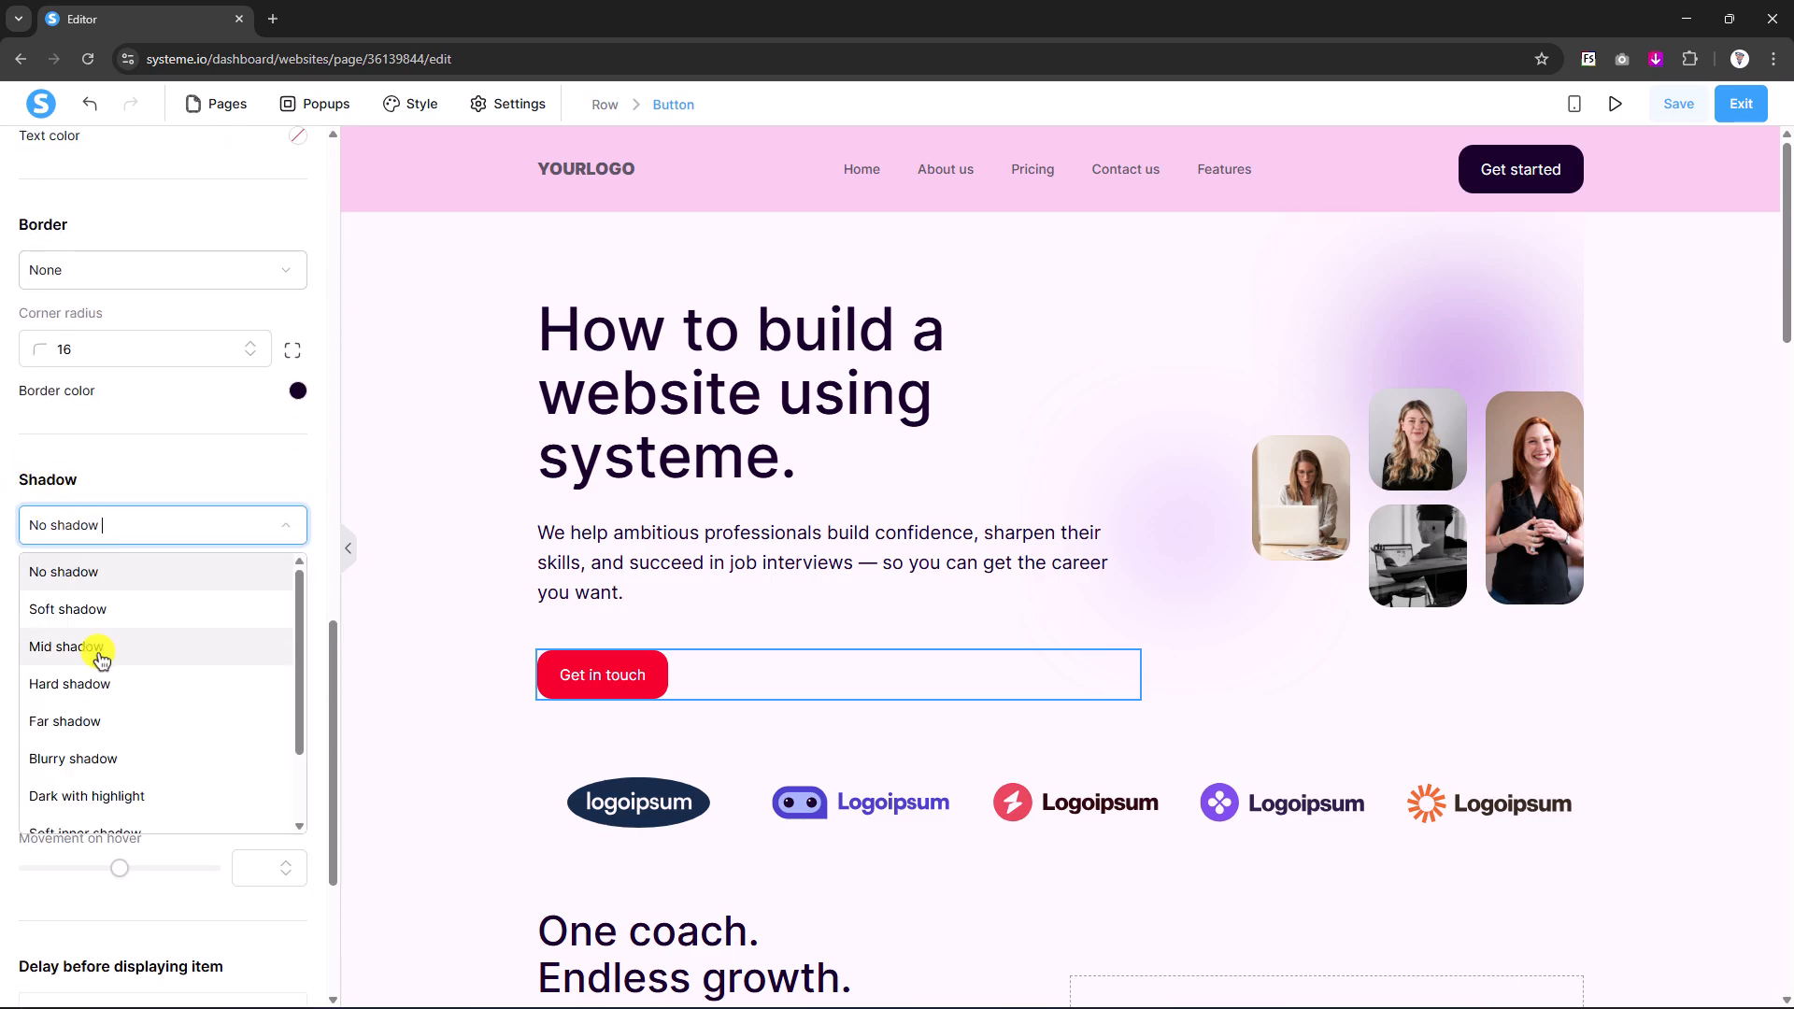
pyautogui.click(98, 759)
pyautogui.click(412, 704)
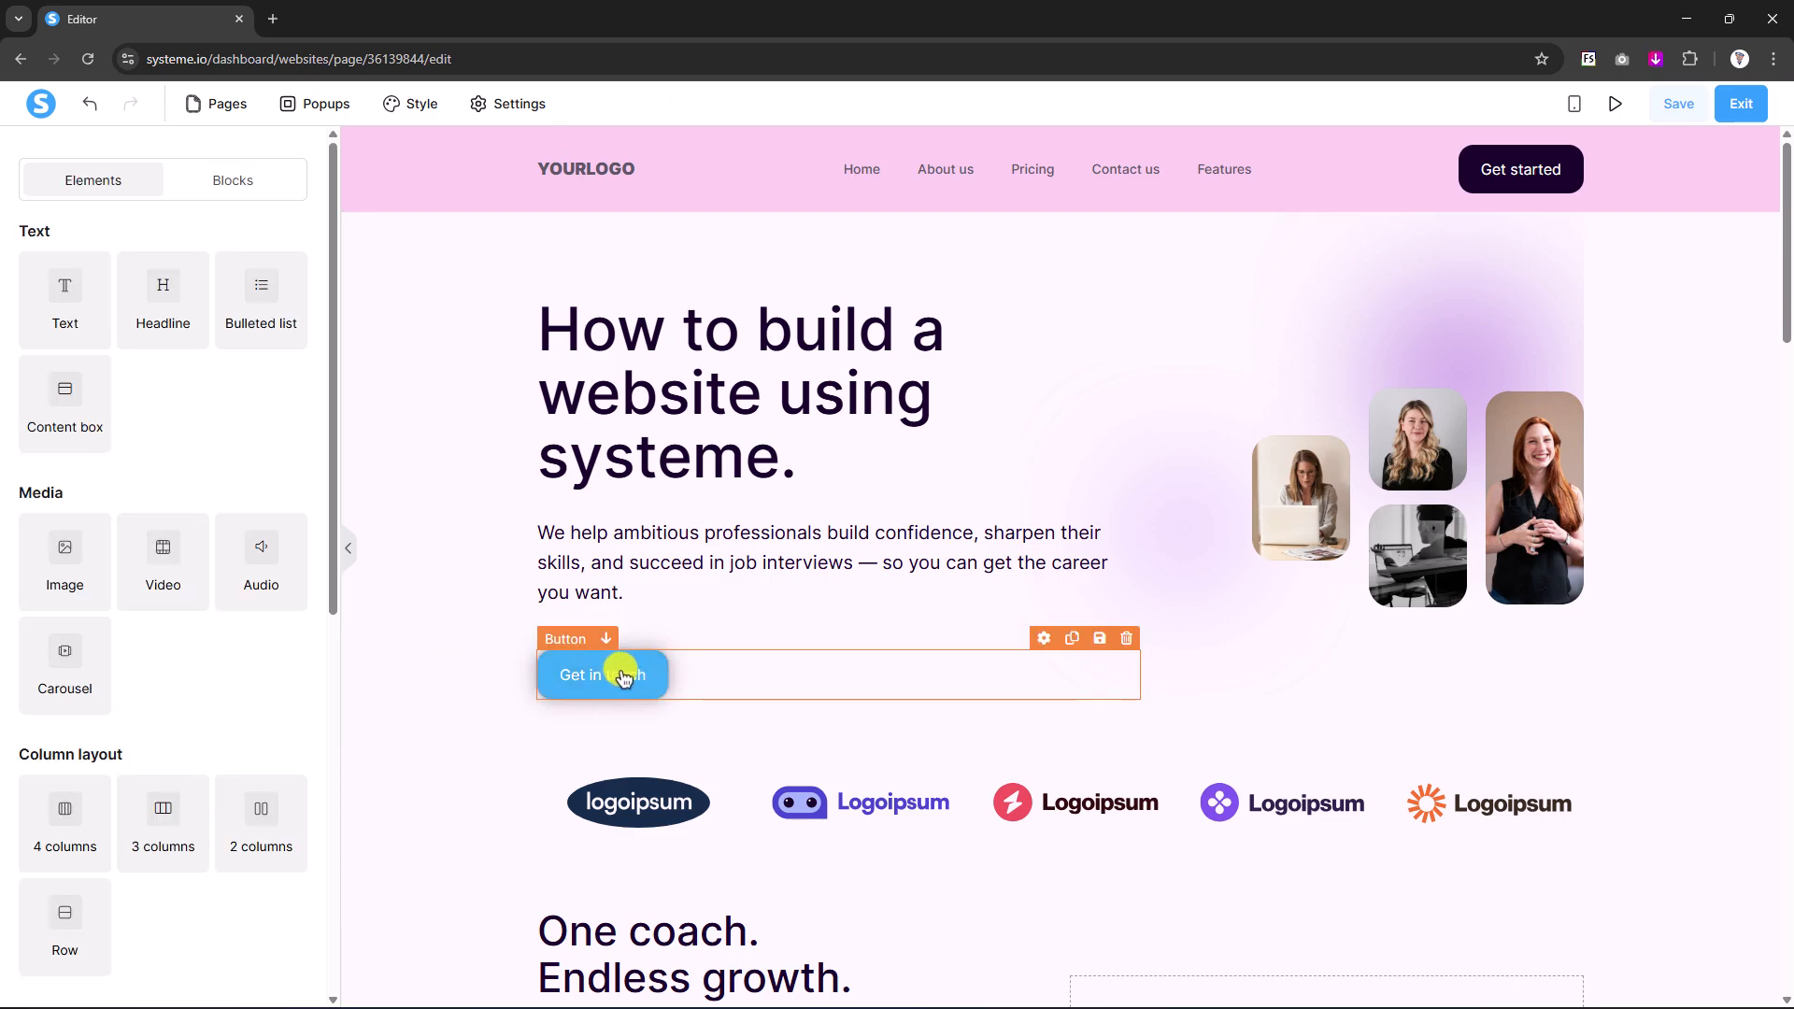
pyautogui.click(472, 629)
pyautogui.scroll(-3, 472, 629)
pyautogui.scroll(3, 478, 626)
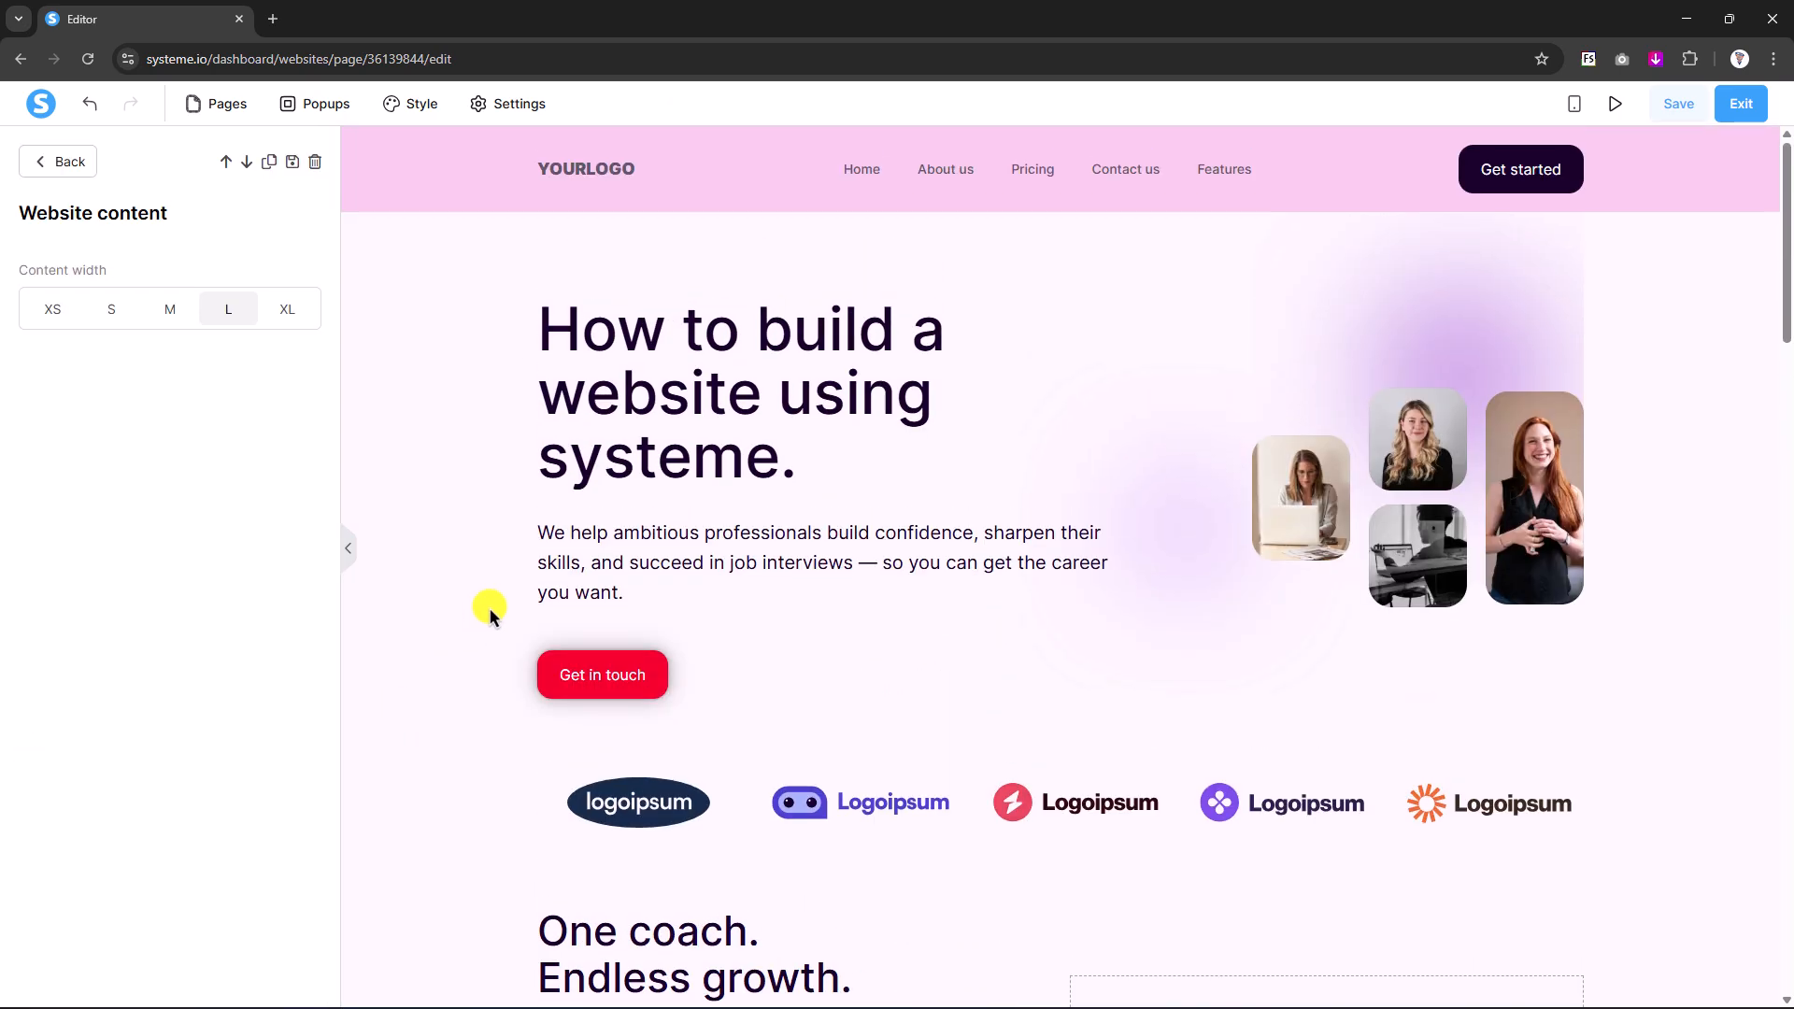
pyautogui.scroll(-5, 1018, 522)
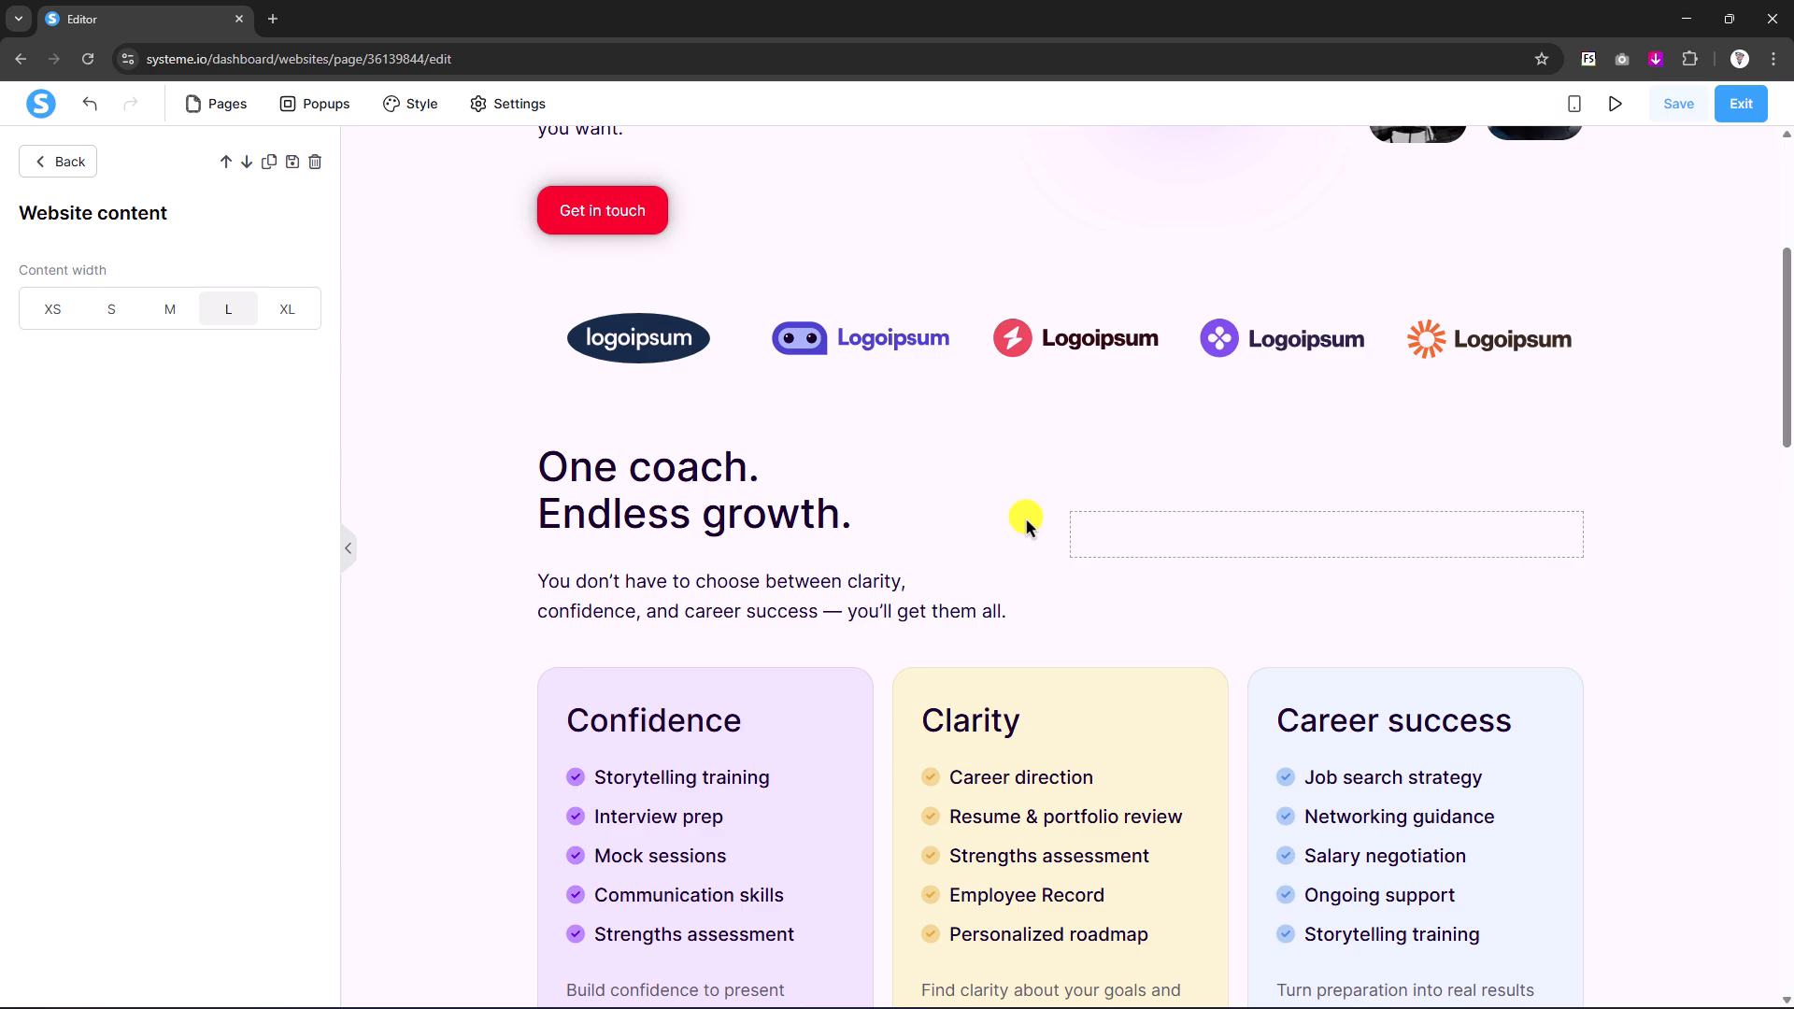
pyautogui.scroll(5, 1026, 523)
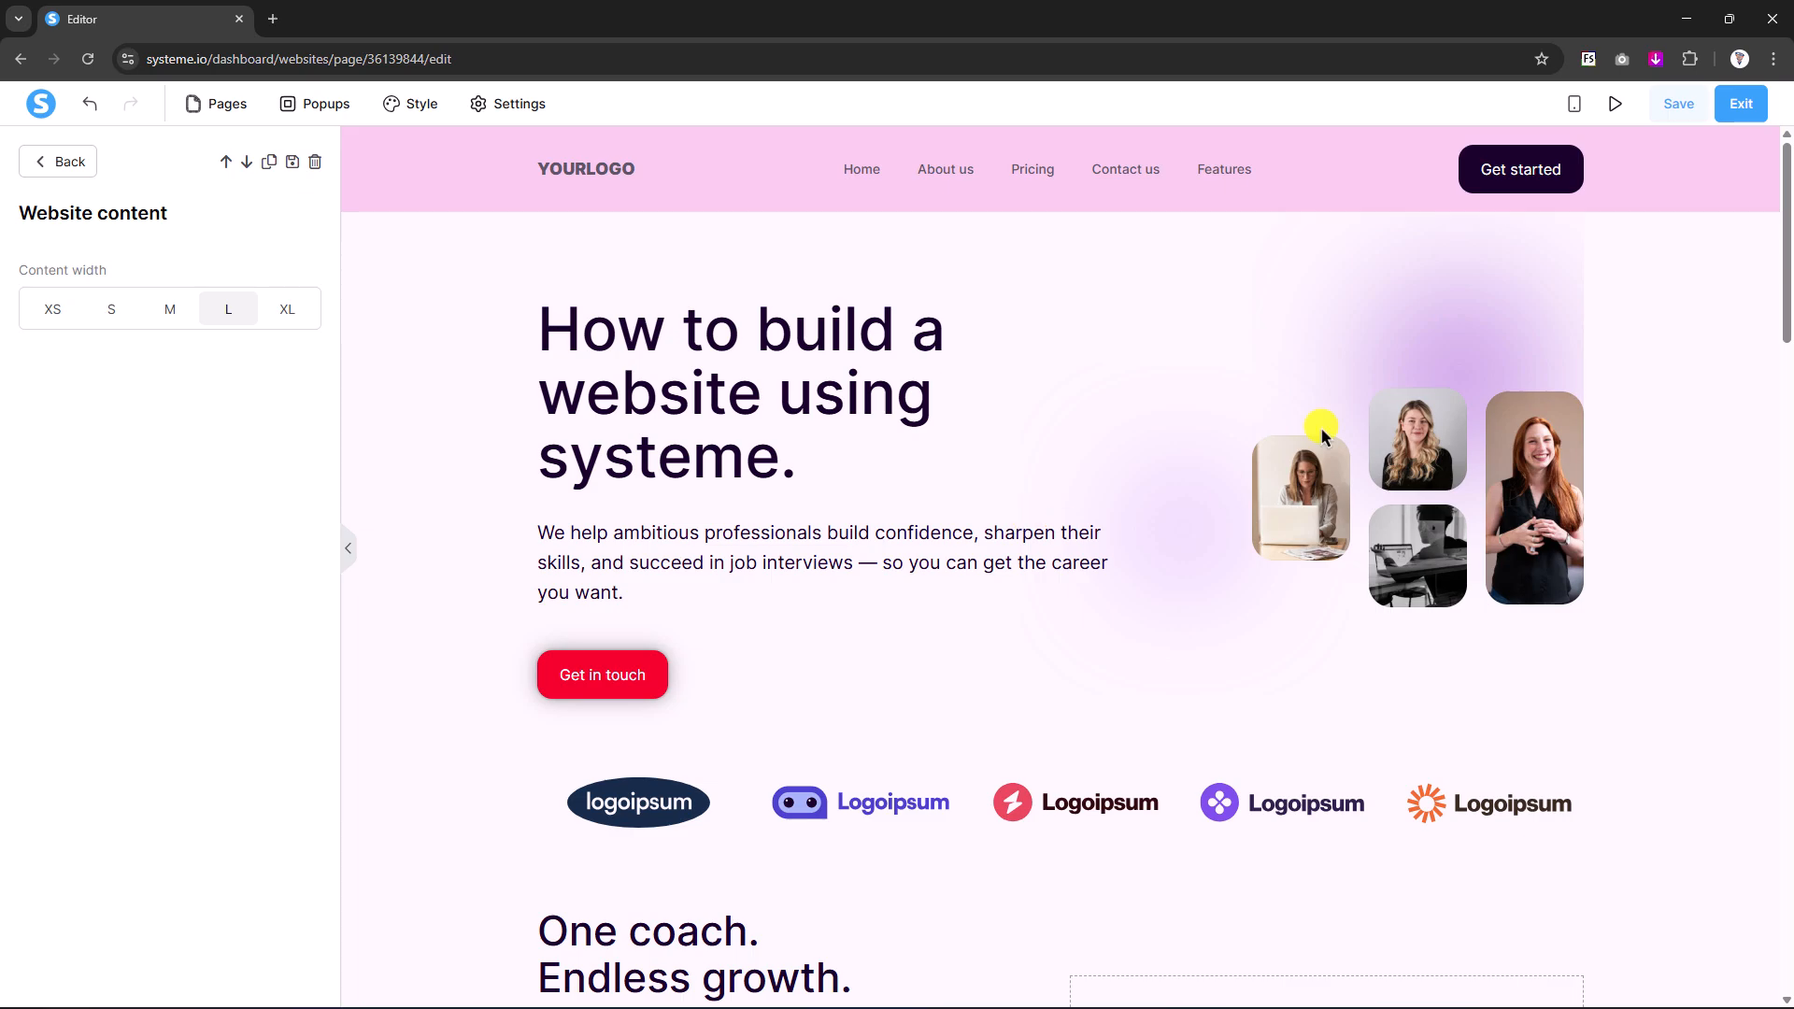
# - Copy the systeme.io pricing link reached from freefunneltemplates.systeme.io and set it as the header Get started button's URL
pyautogui.click(1511, 186)
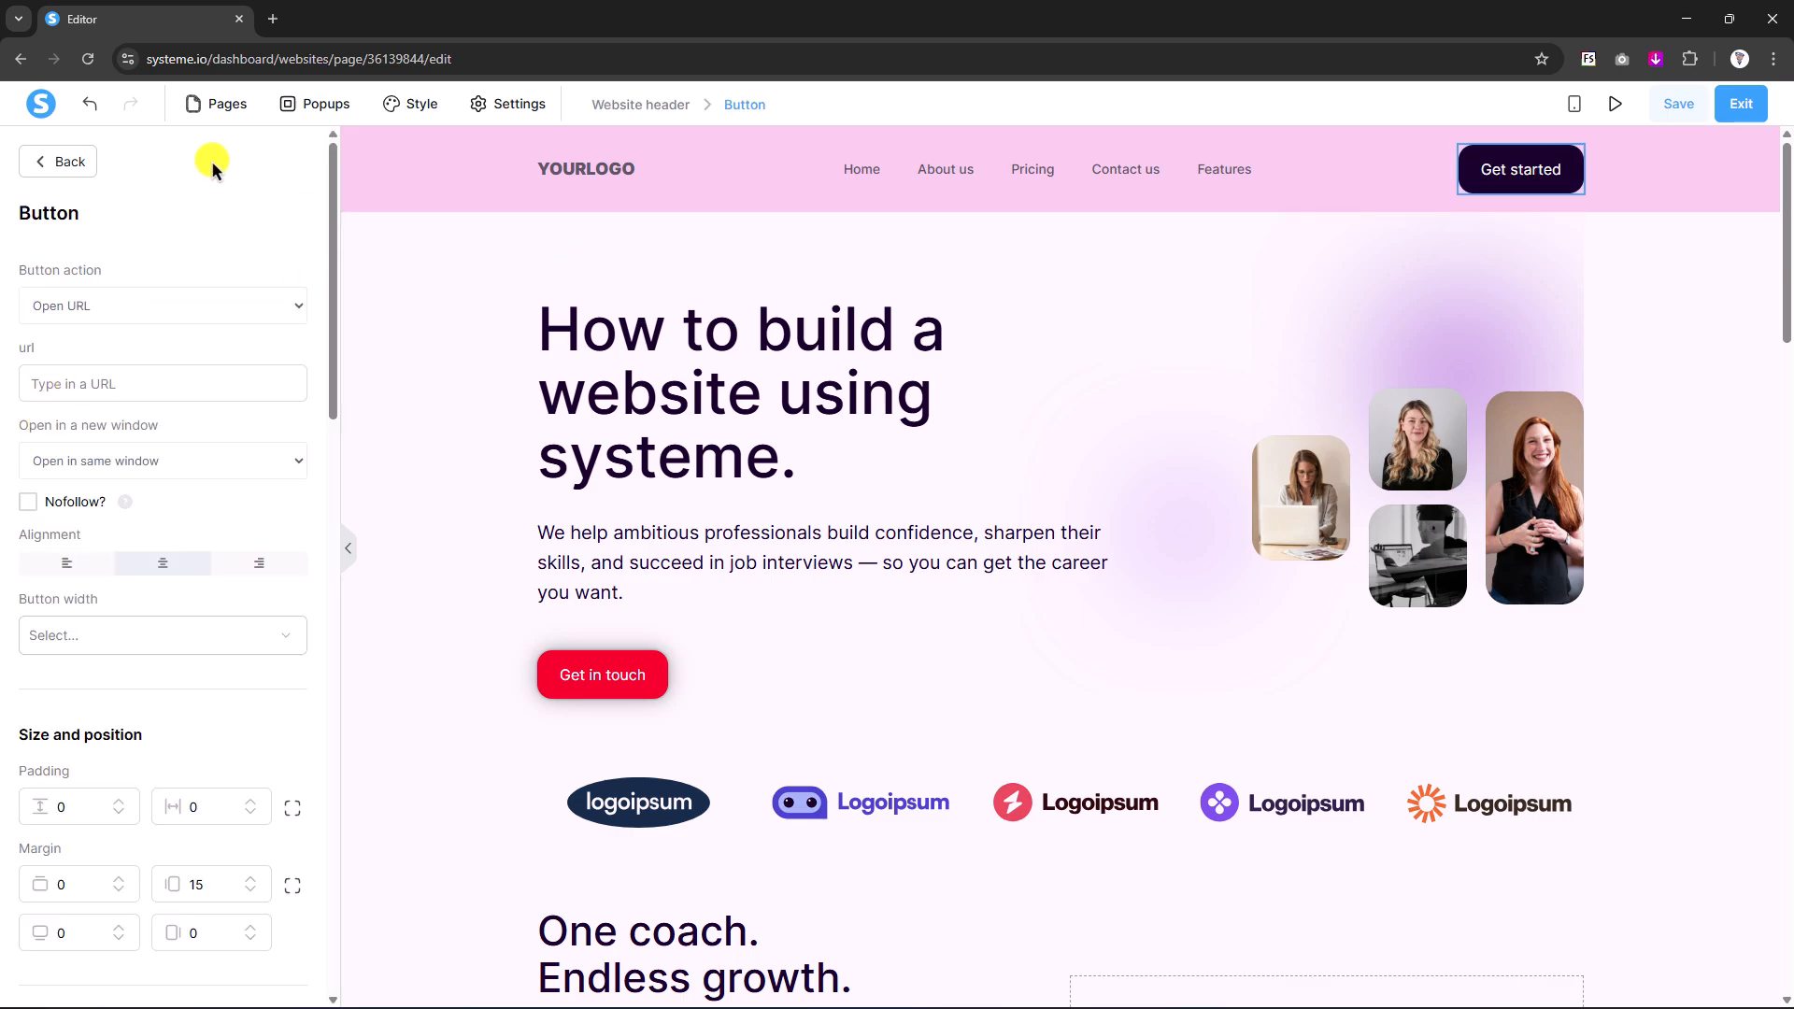
pyautogui.click(273, 19)
pyautogui.write('fre')
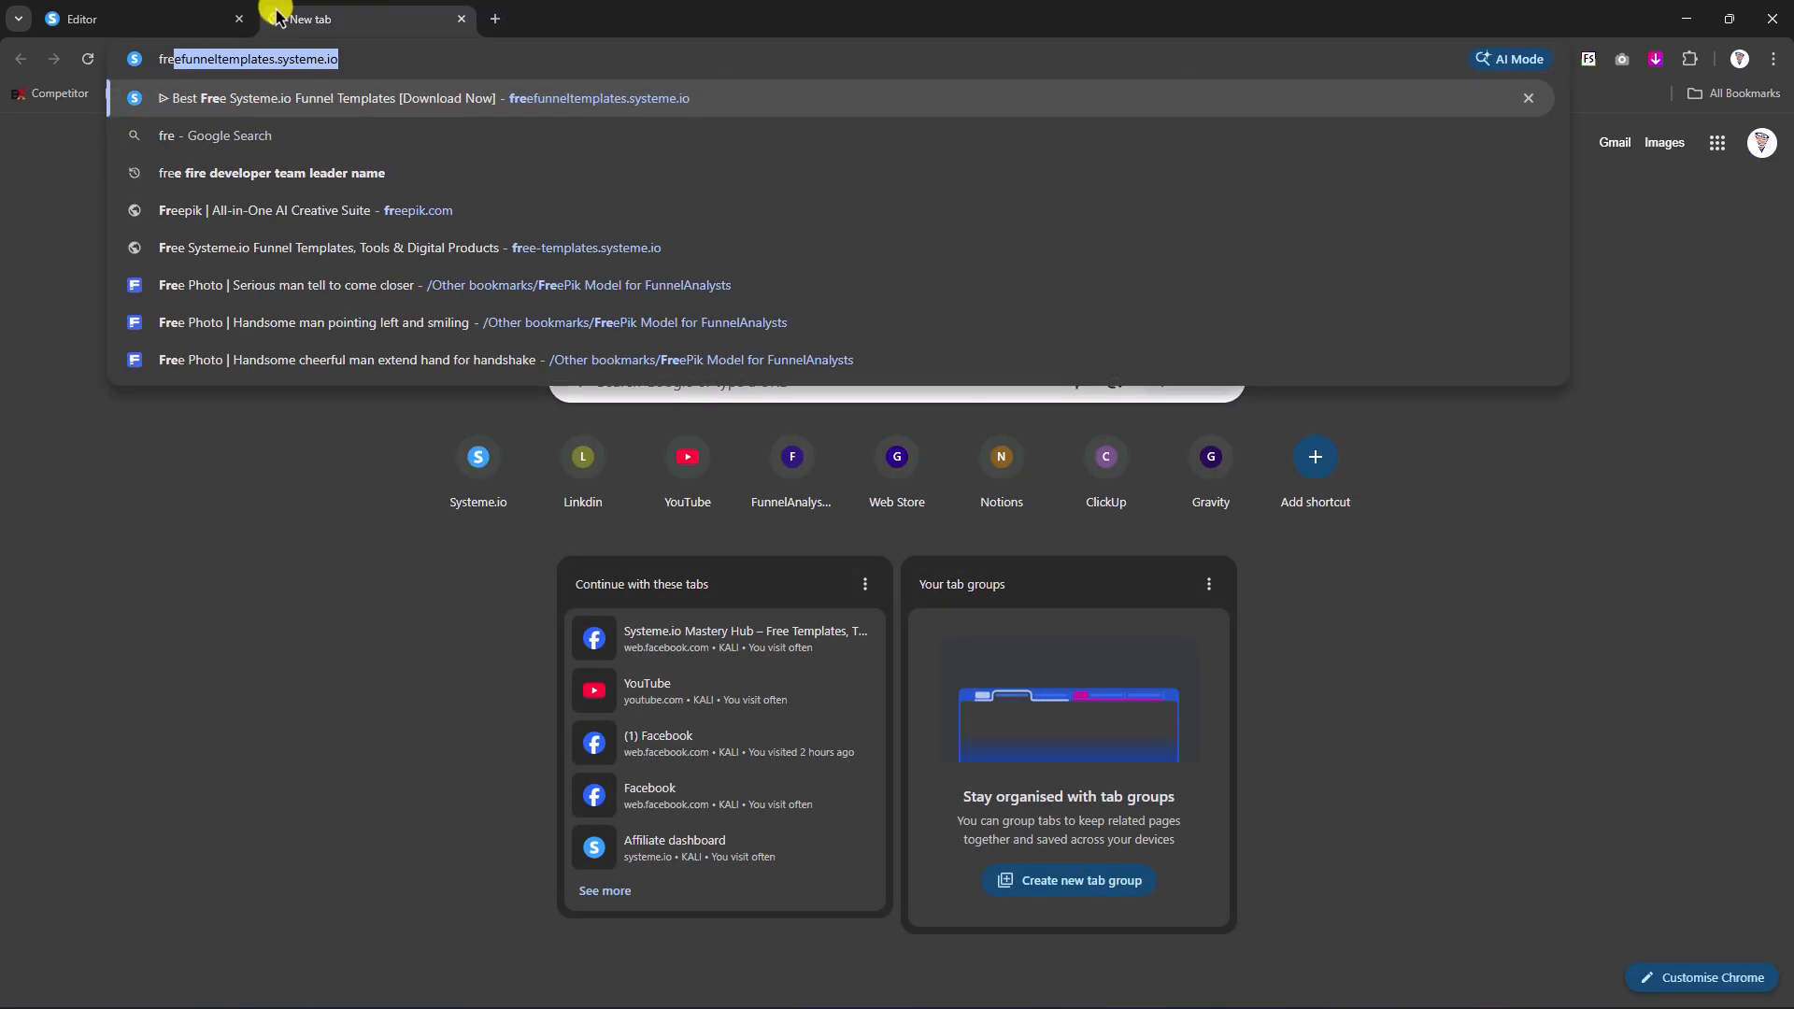
pyautogui.press('Return')
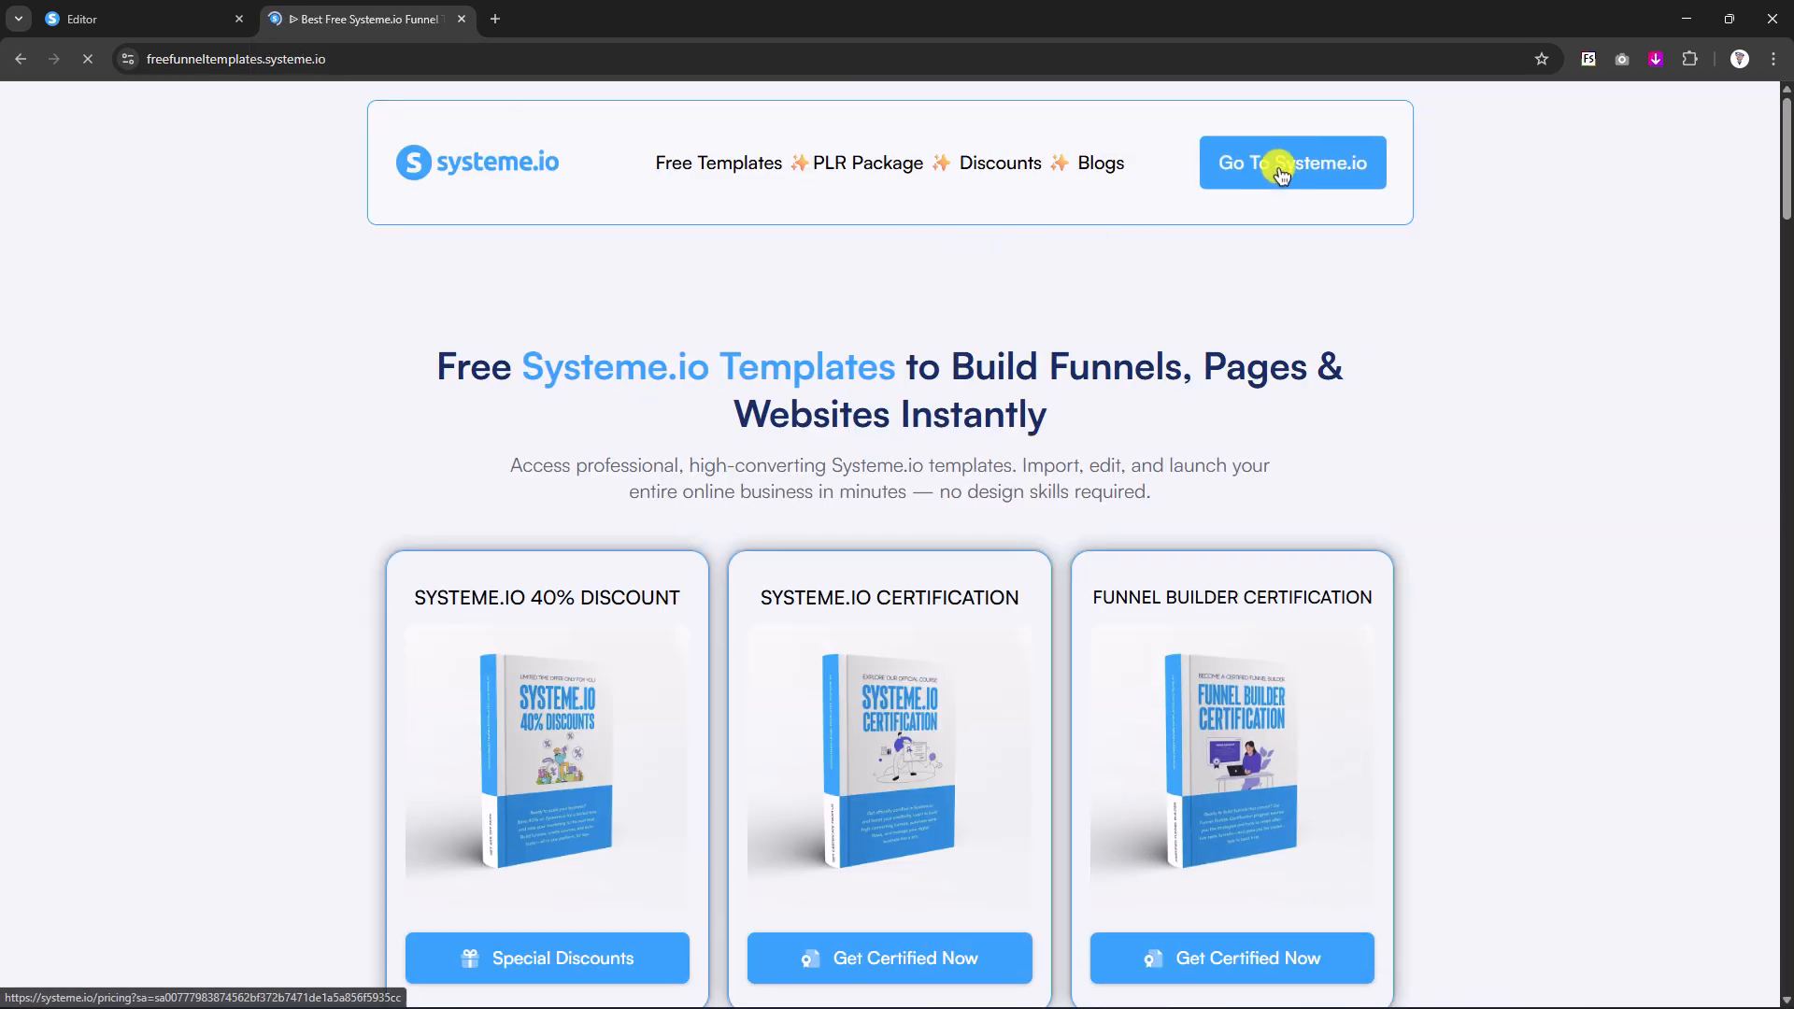
pyautogui.click(1341, 166)
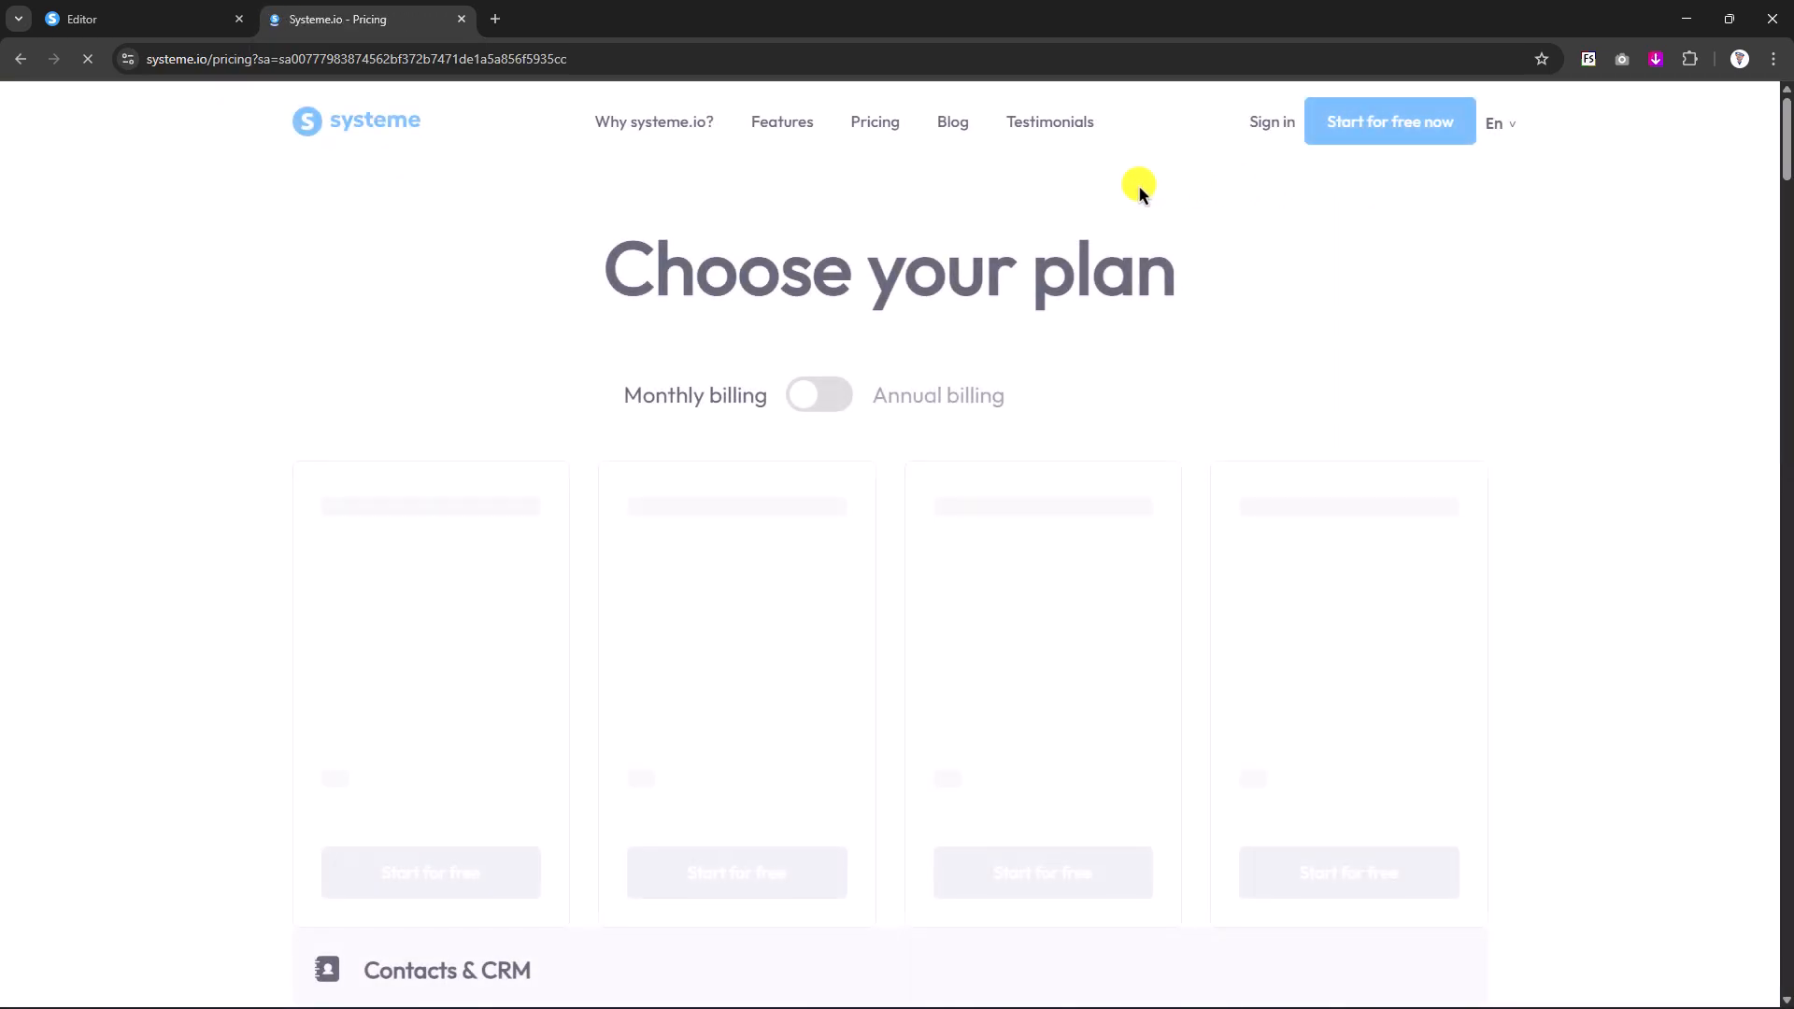
pyautogui.click(647, 66)
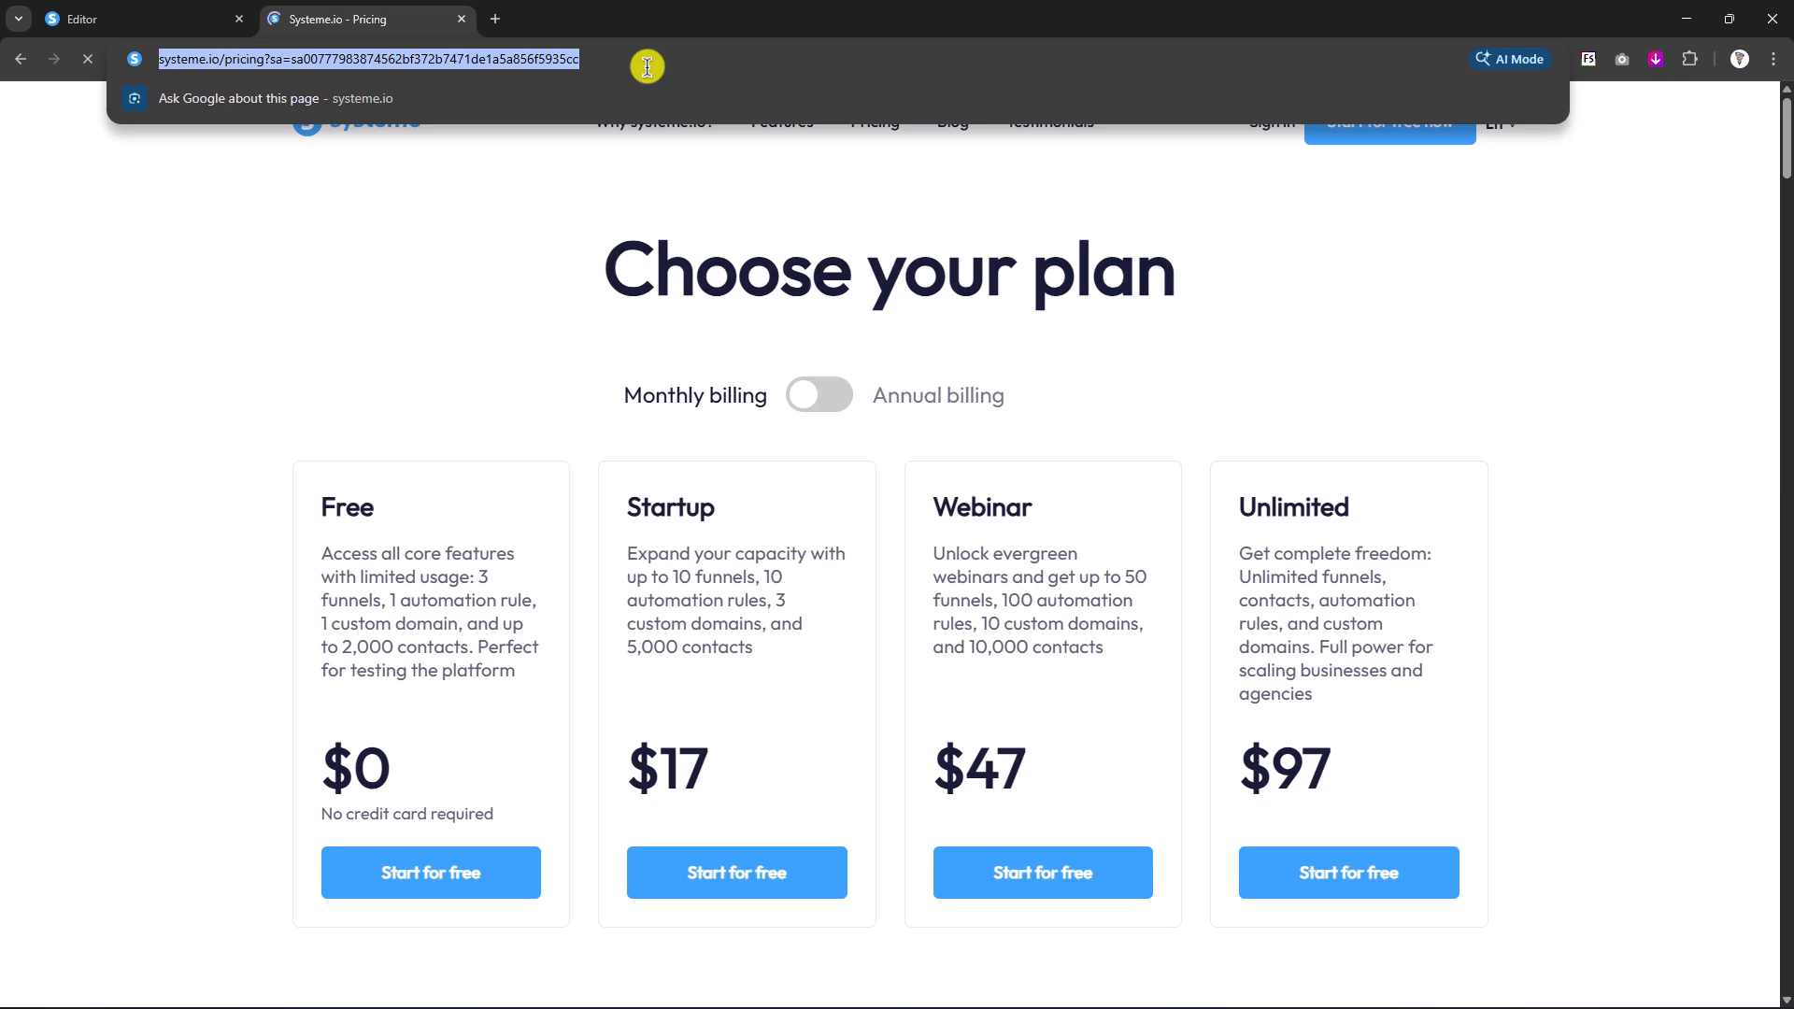
pyautogui.click(137, 11)
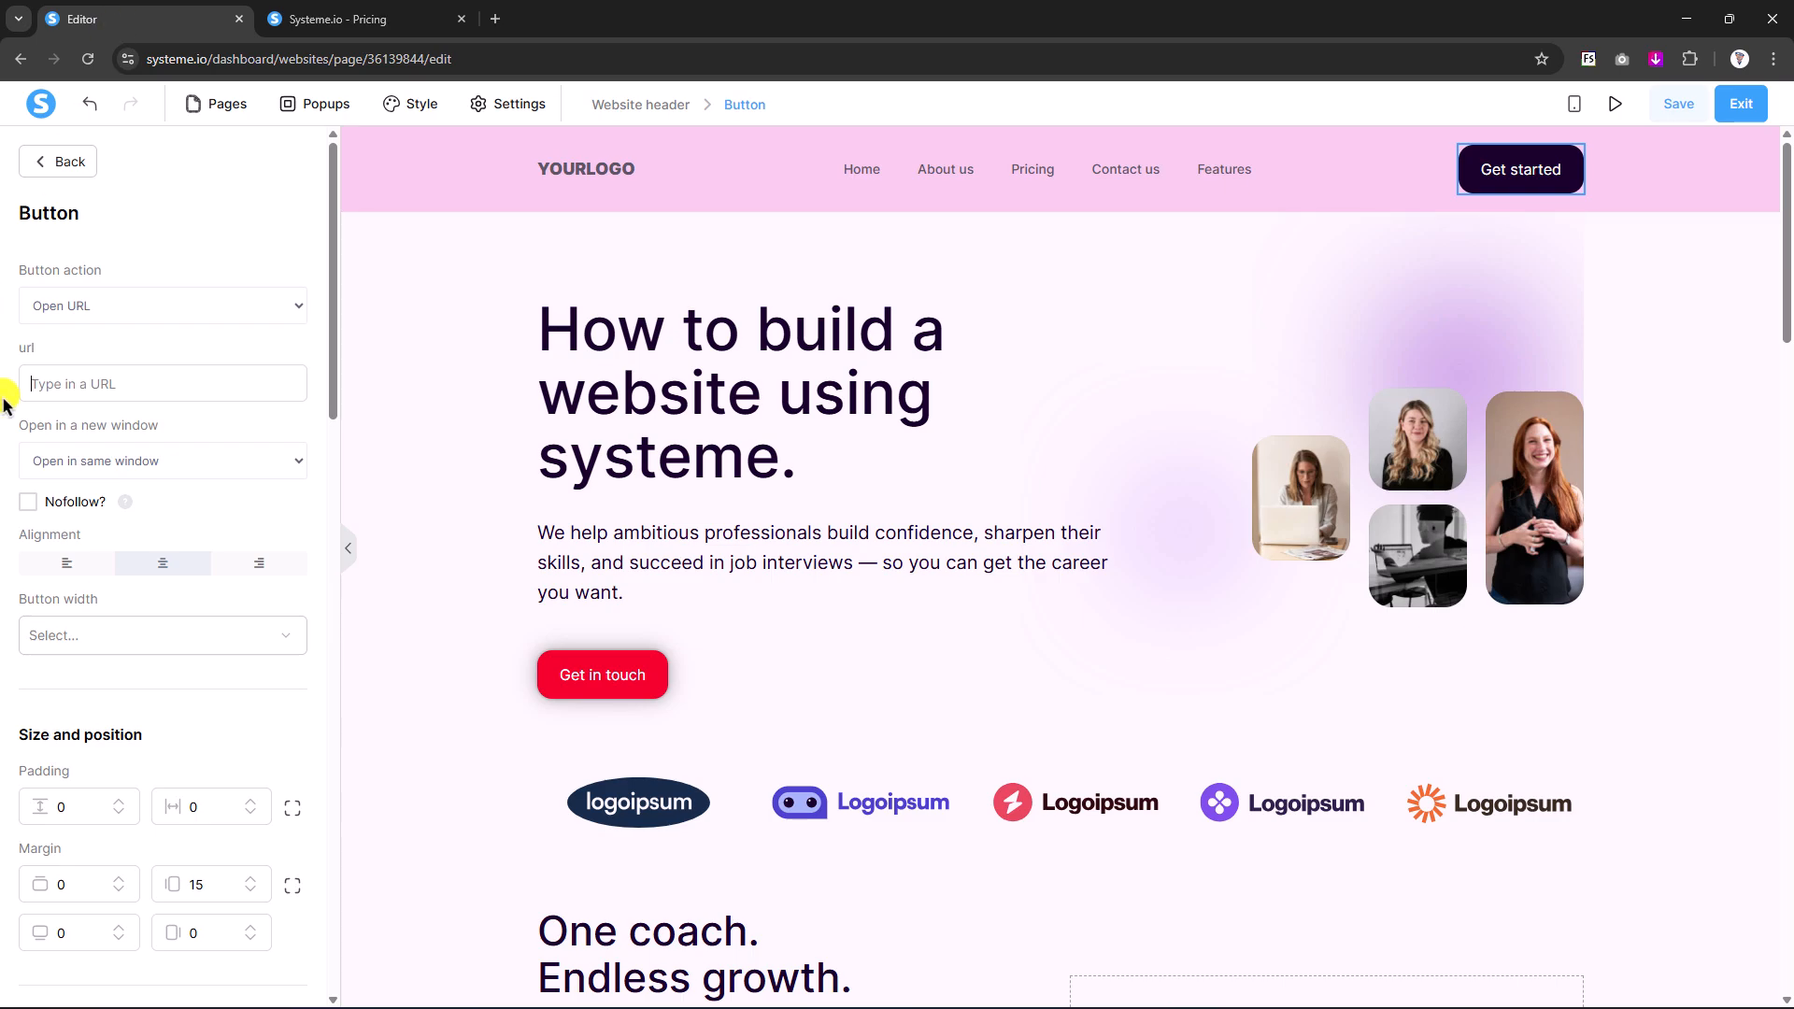
pyautogui.hotkey('ctrl', 'v')
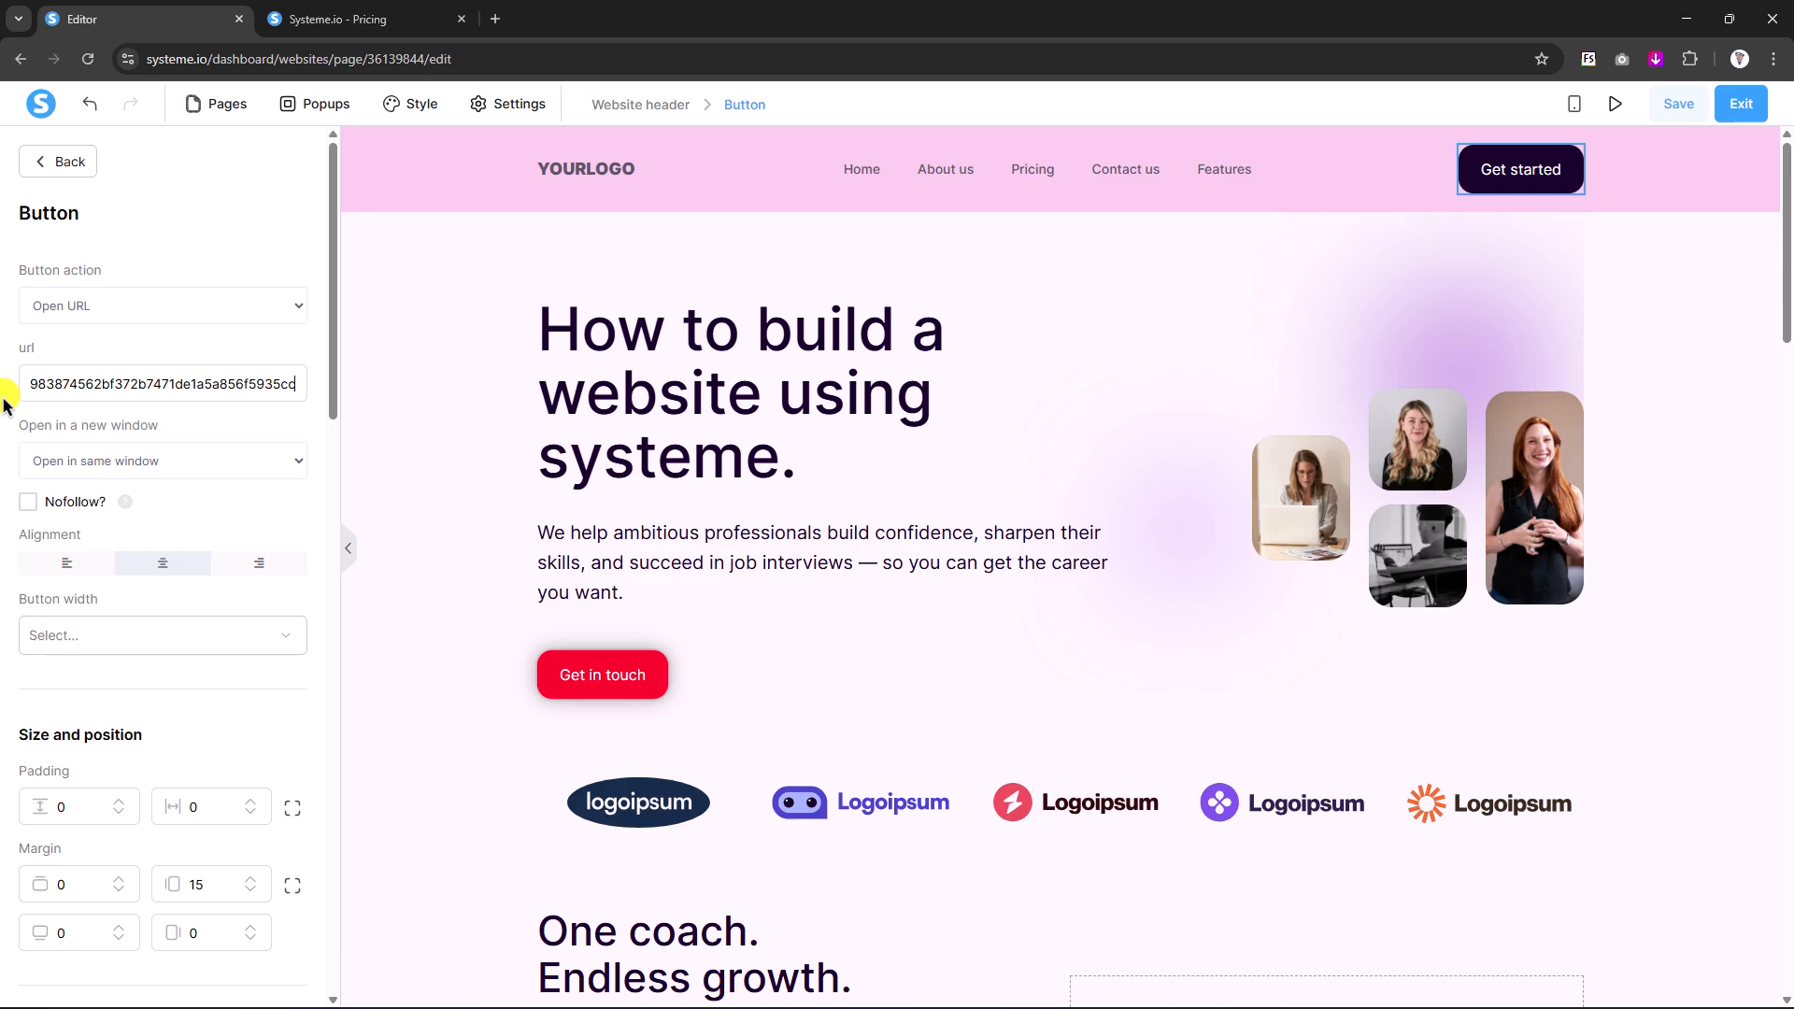
# - Set the background color of the header's Get started button to red
pyautogui.click(1523, 170)
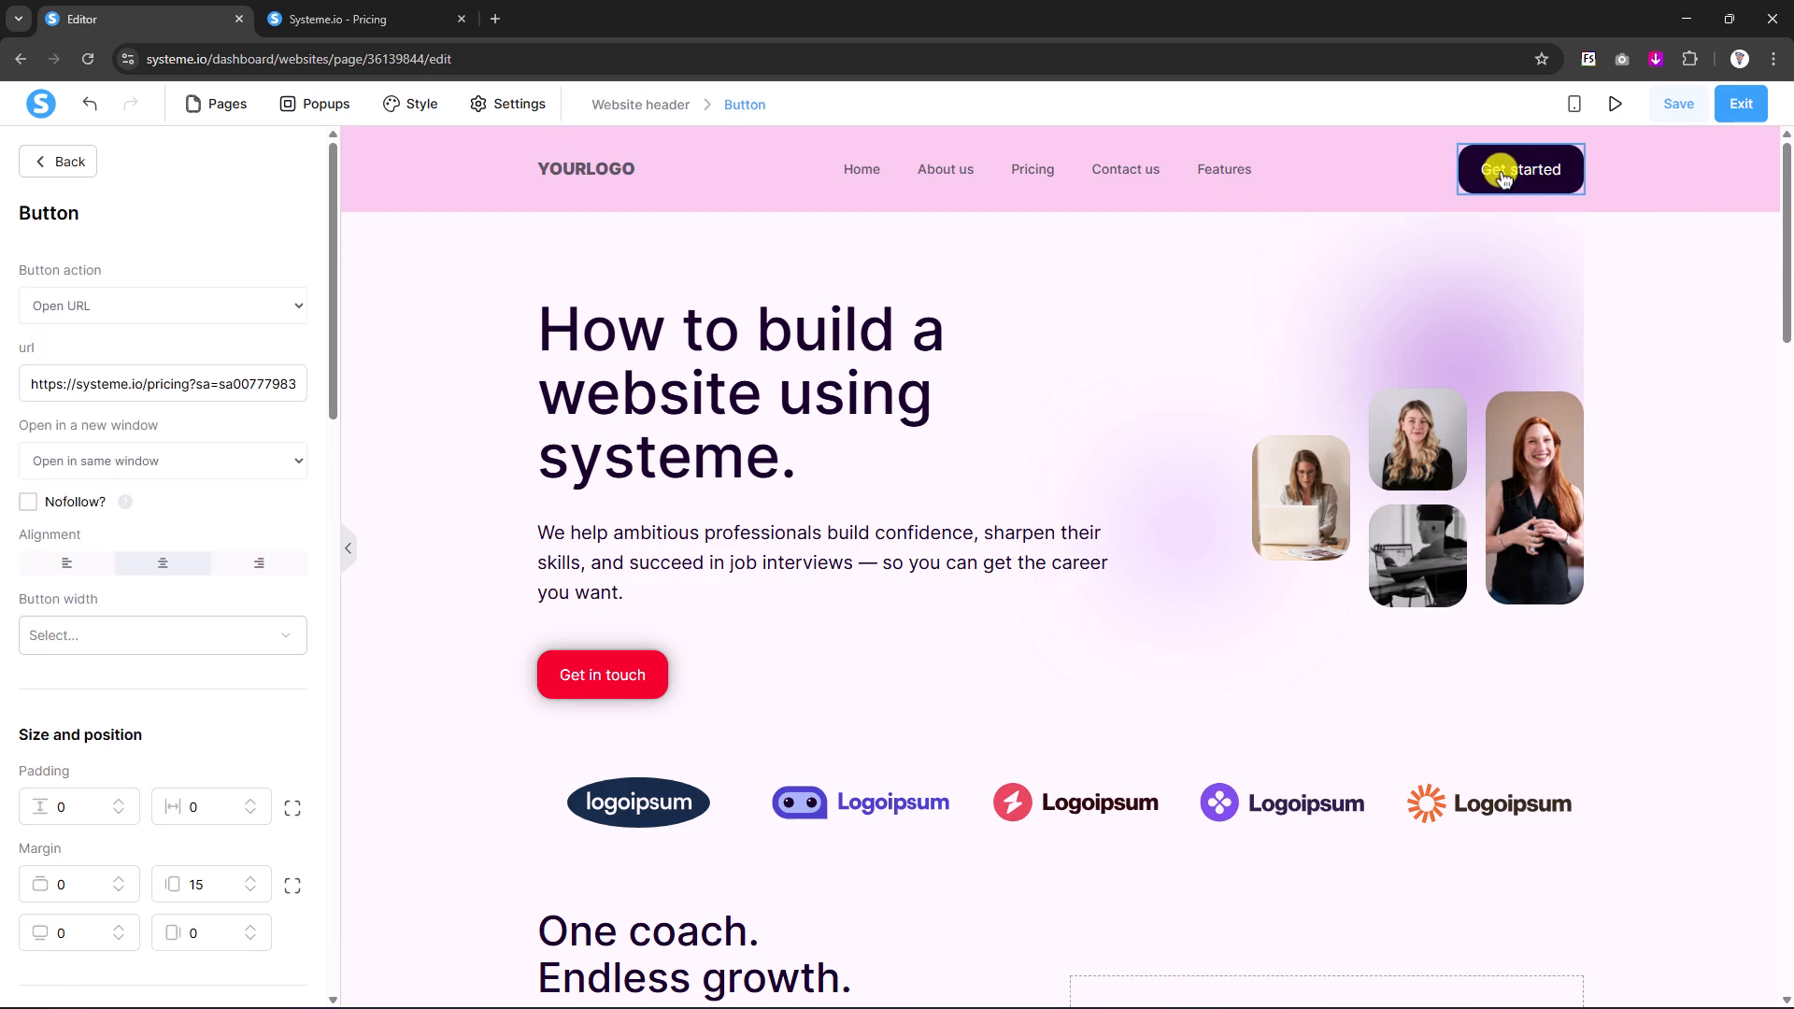
pyautogui.scroll(-15, 196, 552)
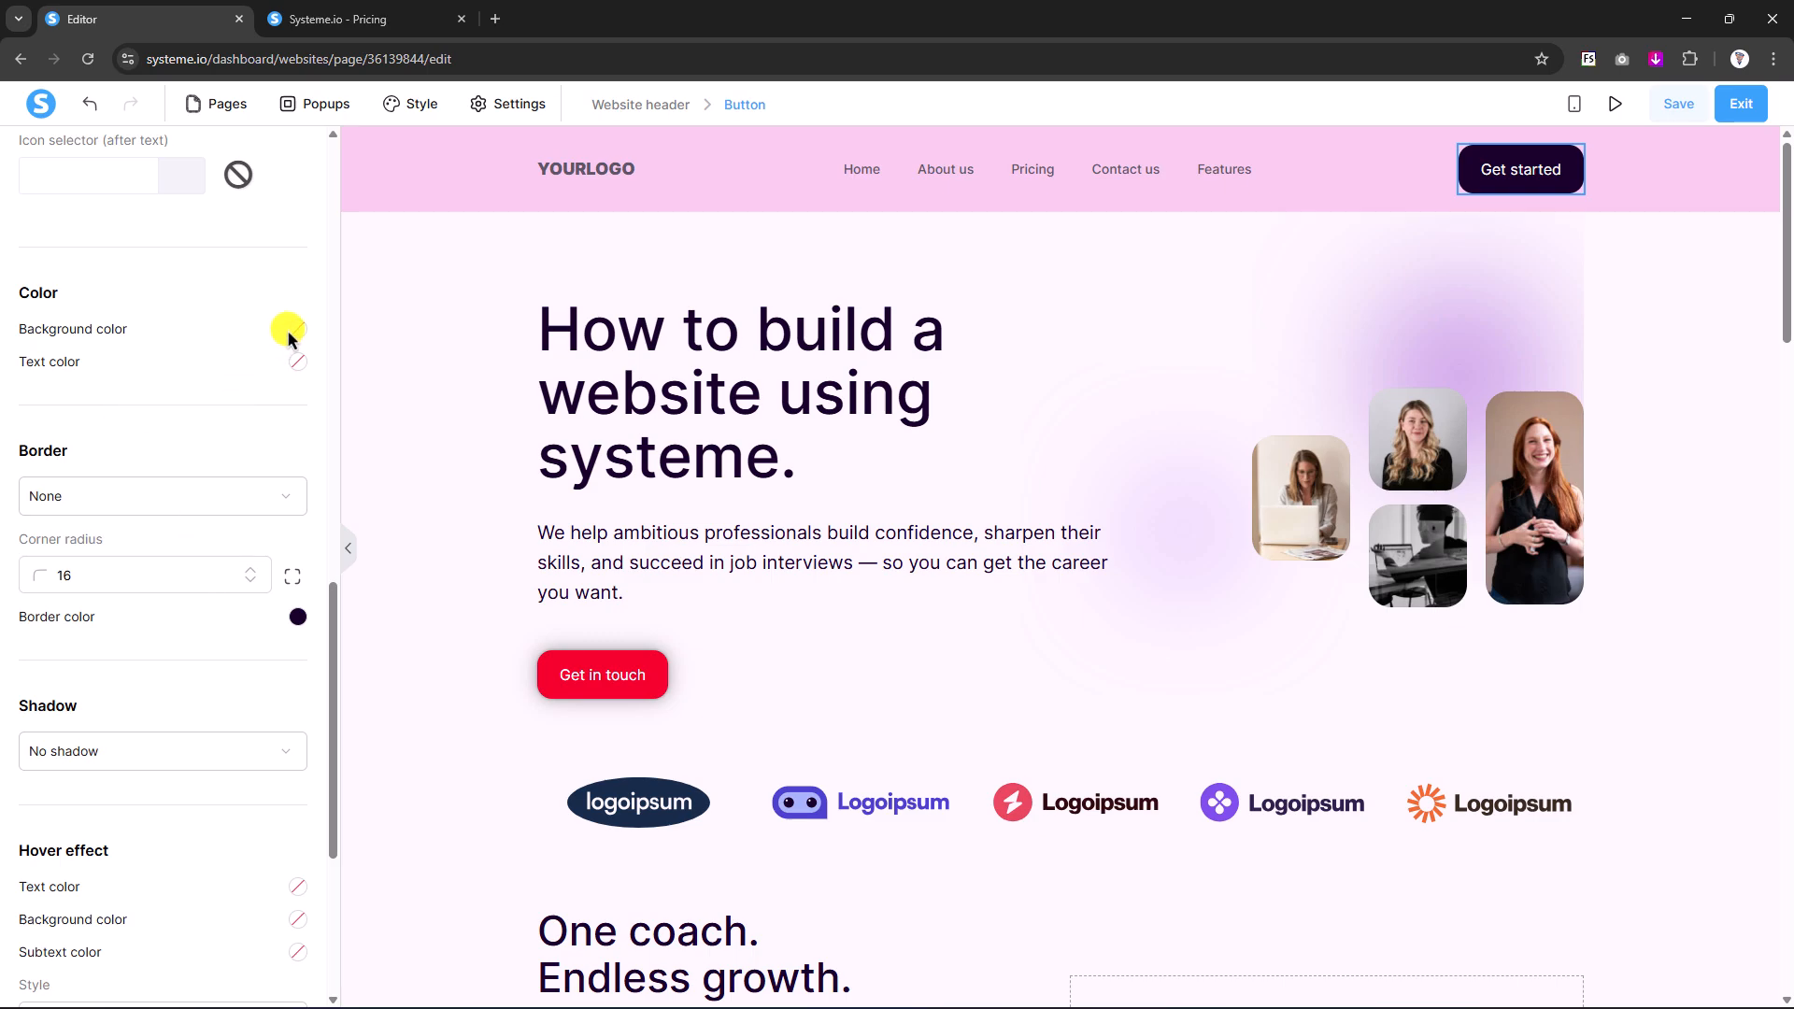
pyautogui.click(298, 329)
pyautogui.moveTo(361, 481); pyautogui.dragTo(386, 439)
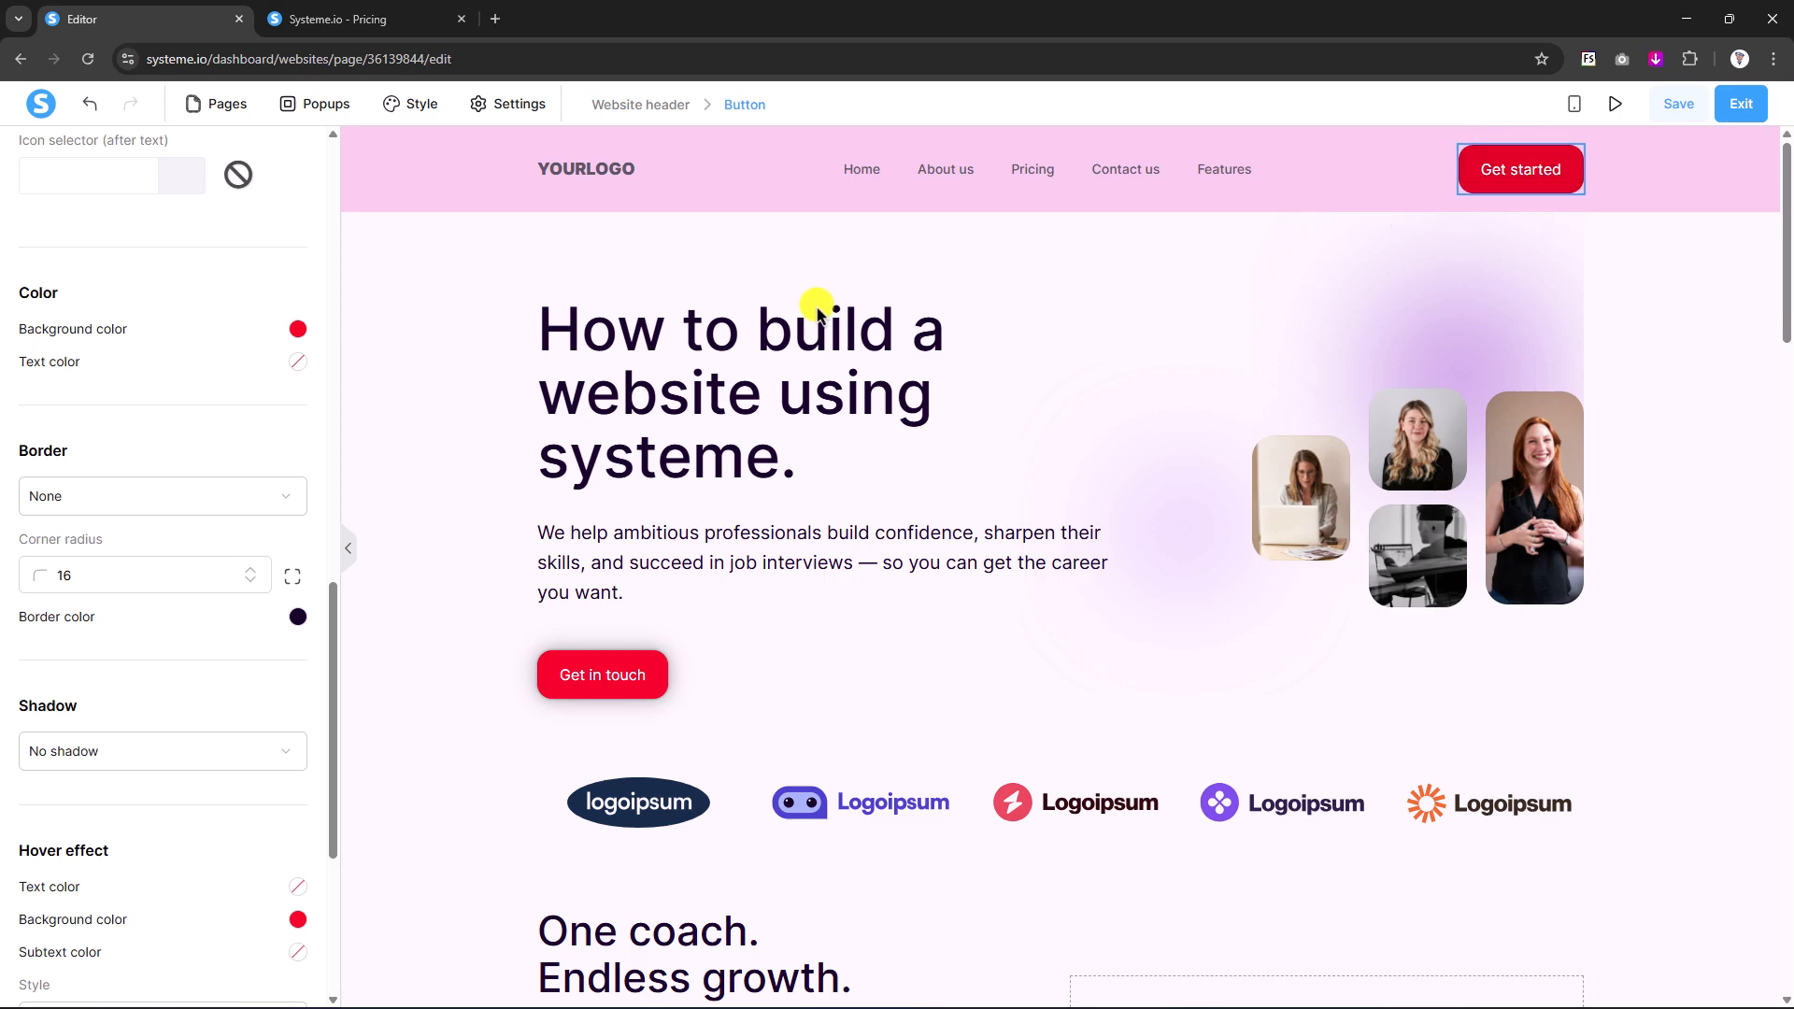
# - Replace the header logo's text with "FunnelAnalysts"
pyautogui.click(586, 168)
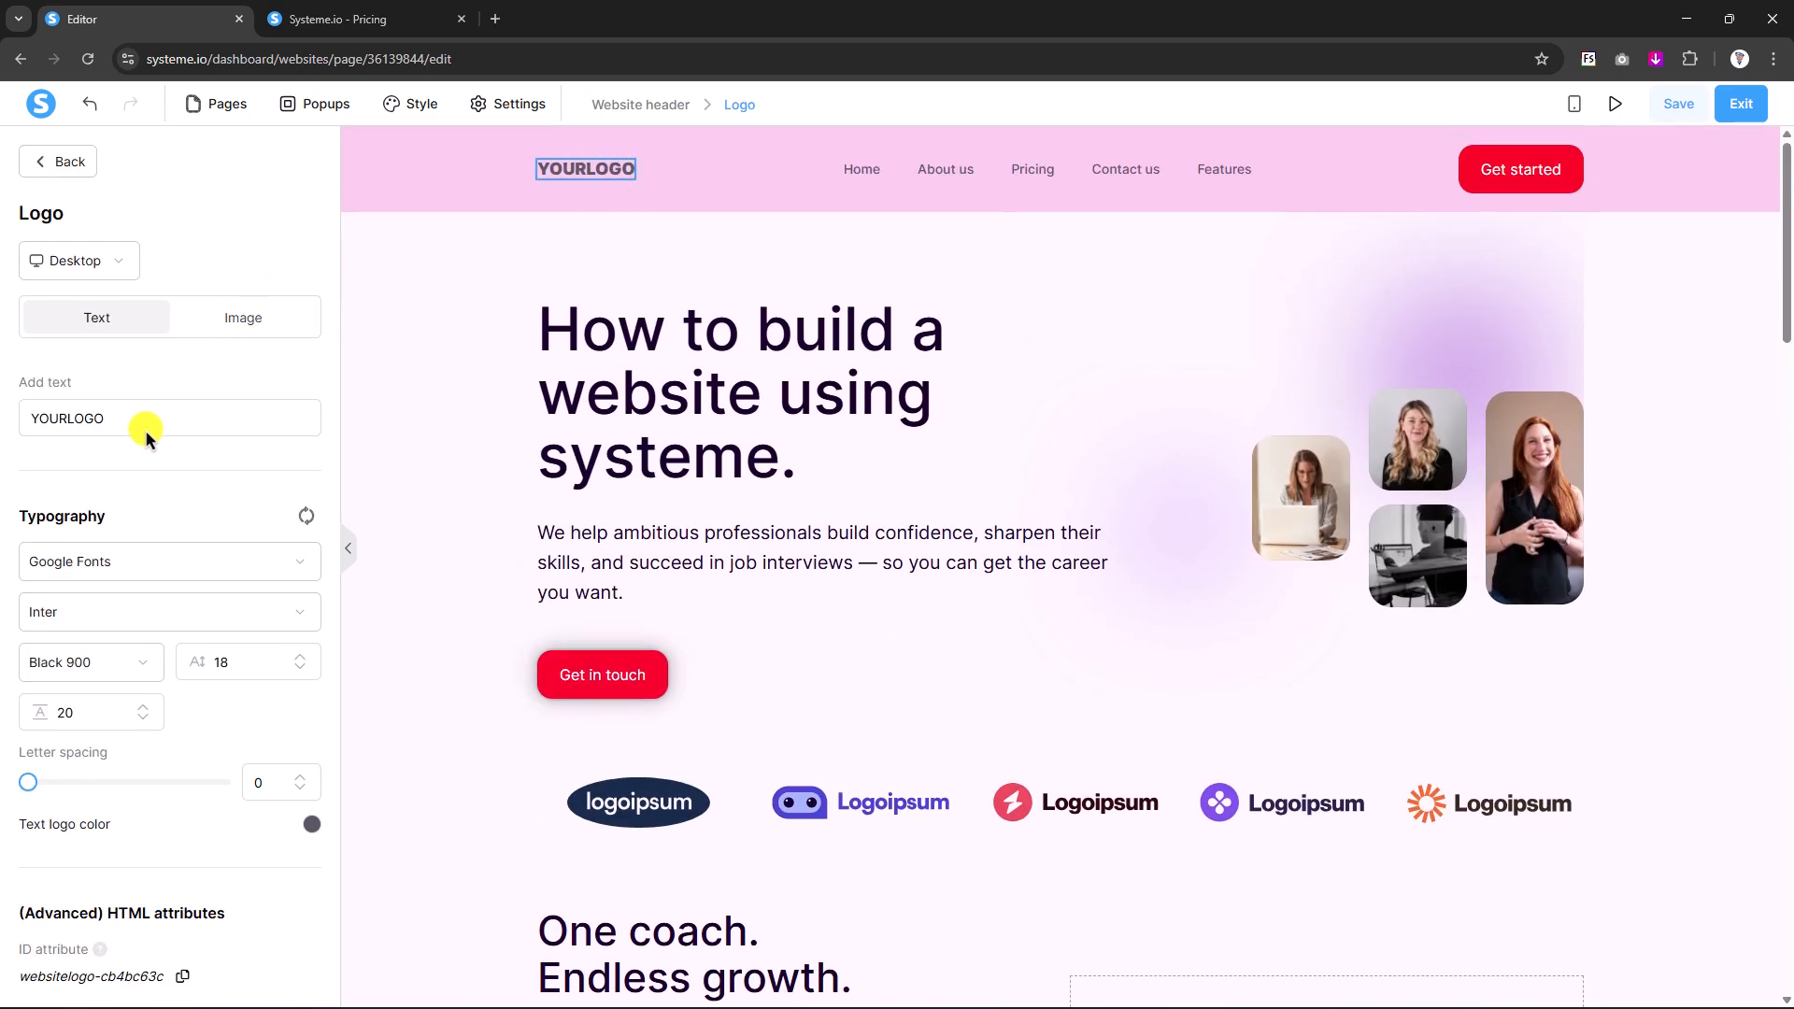
pyautogui.moveTo(141, 411); pyautogui.dragTo(2, 423)
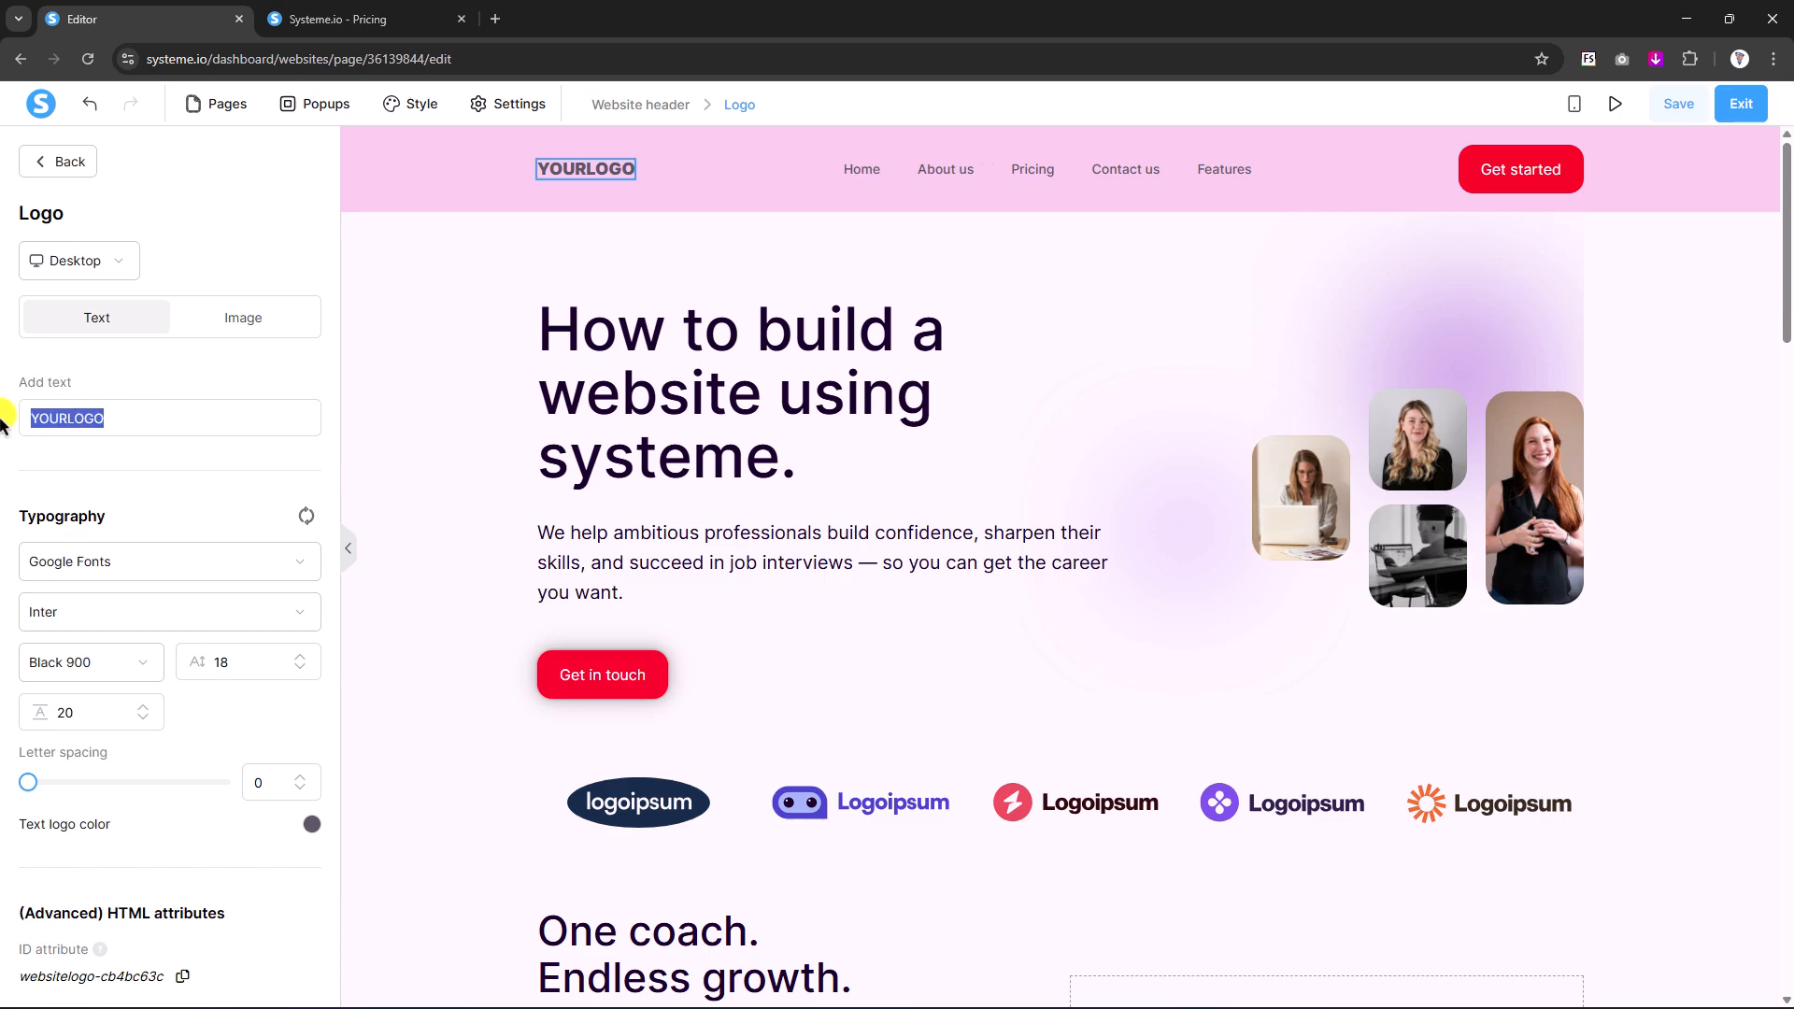
pyautogui.write('FunnelAn')
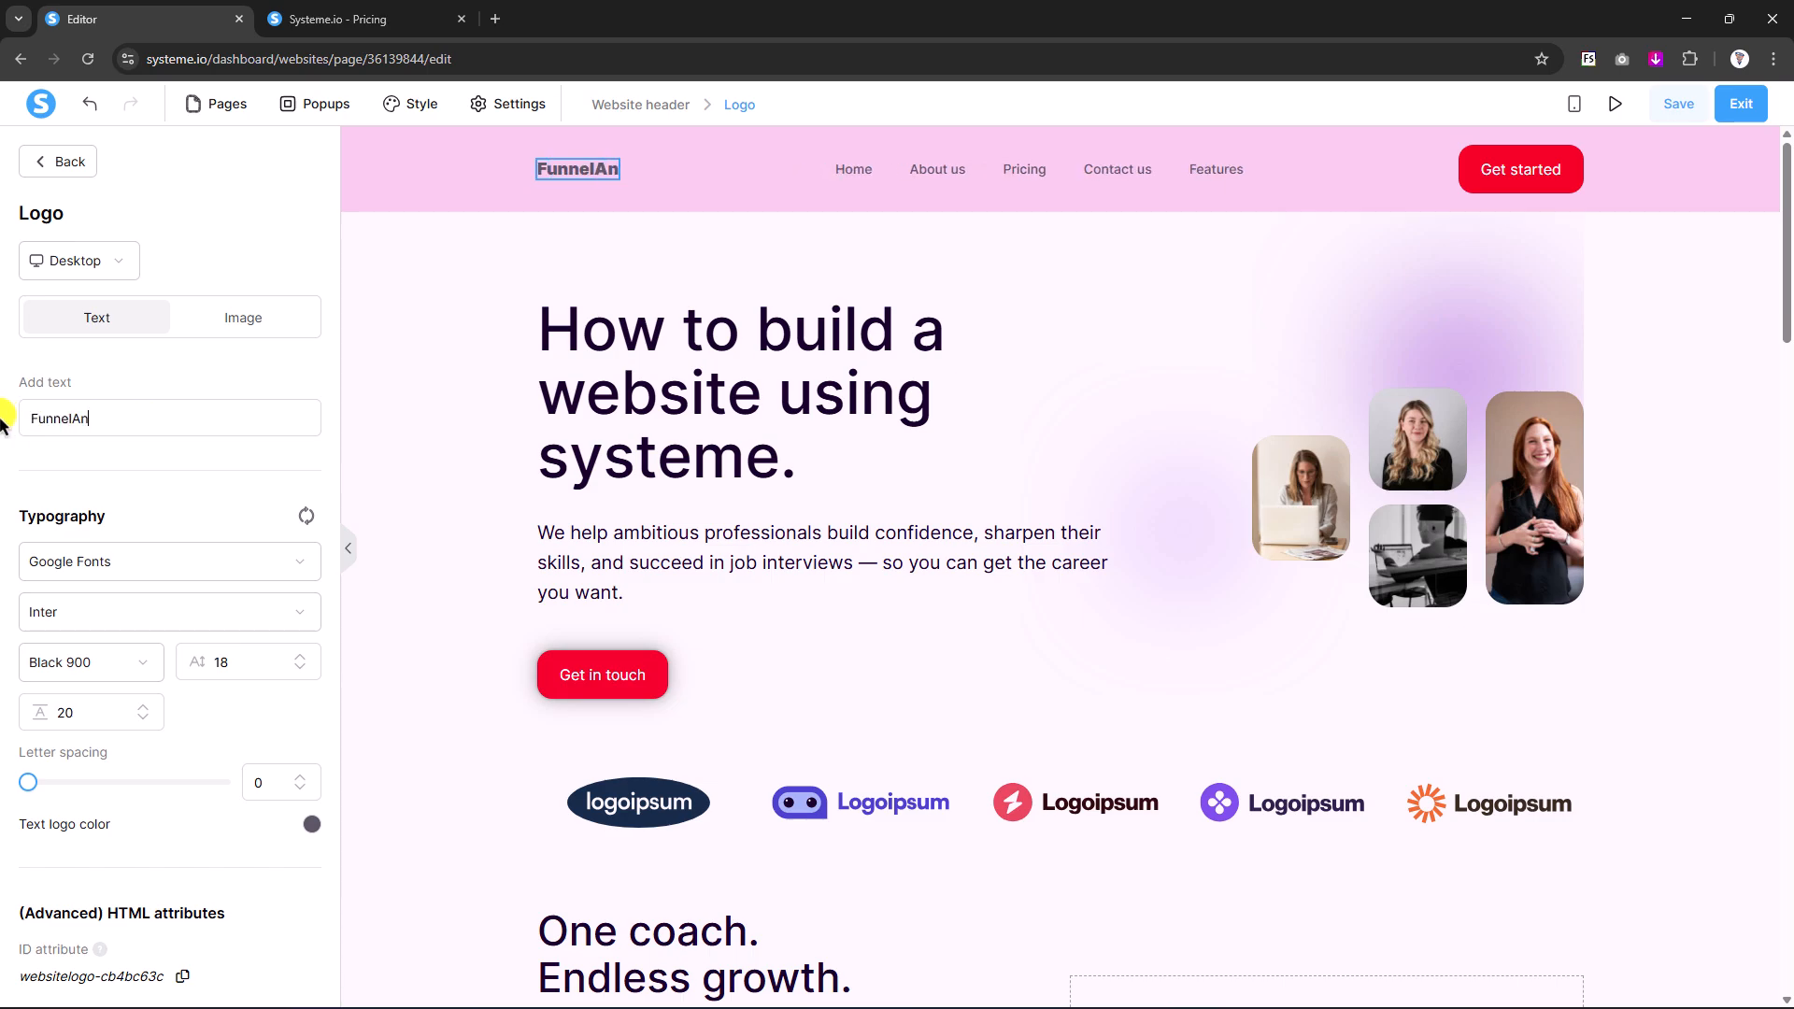
pyautogui.write('alysts')
# - Switch the header logo to an image and insert the Funnel Analysts logo from the existing uploaded images
pyautogui.click(243, 318)
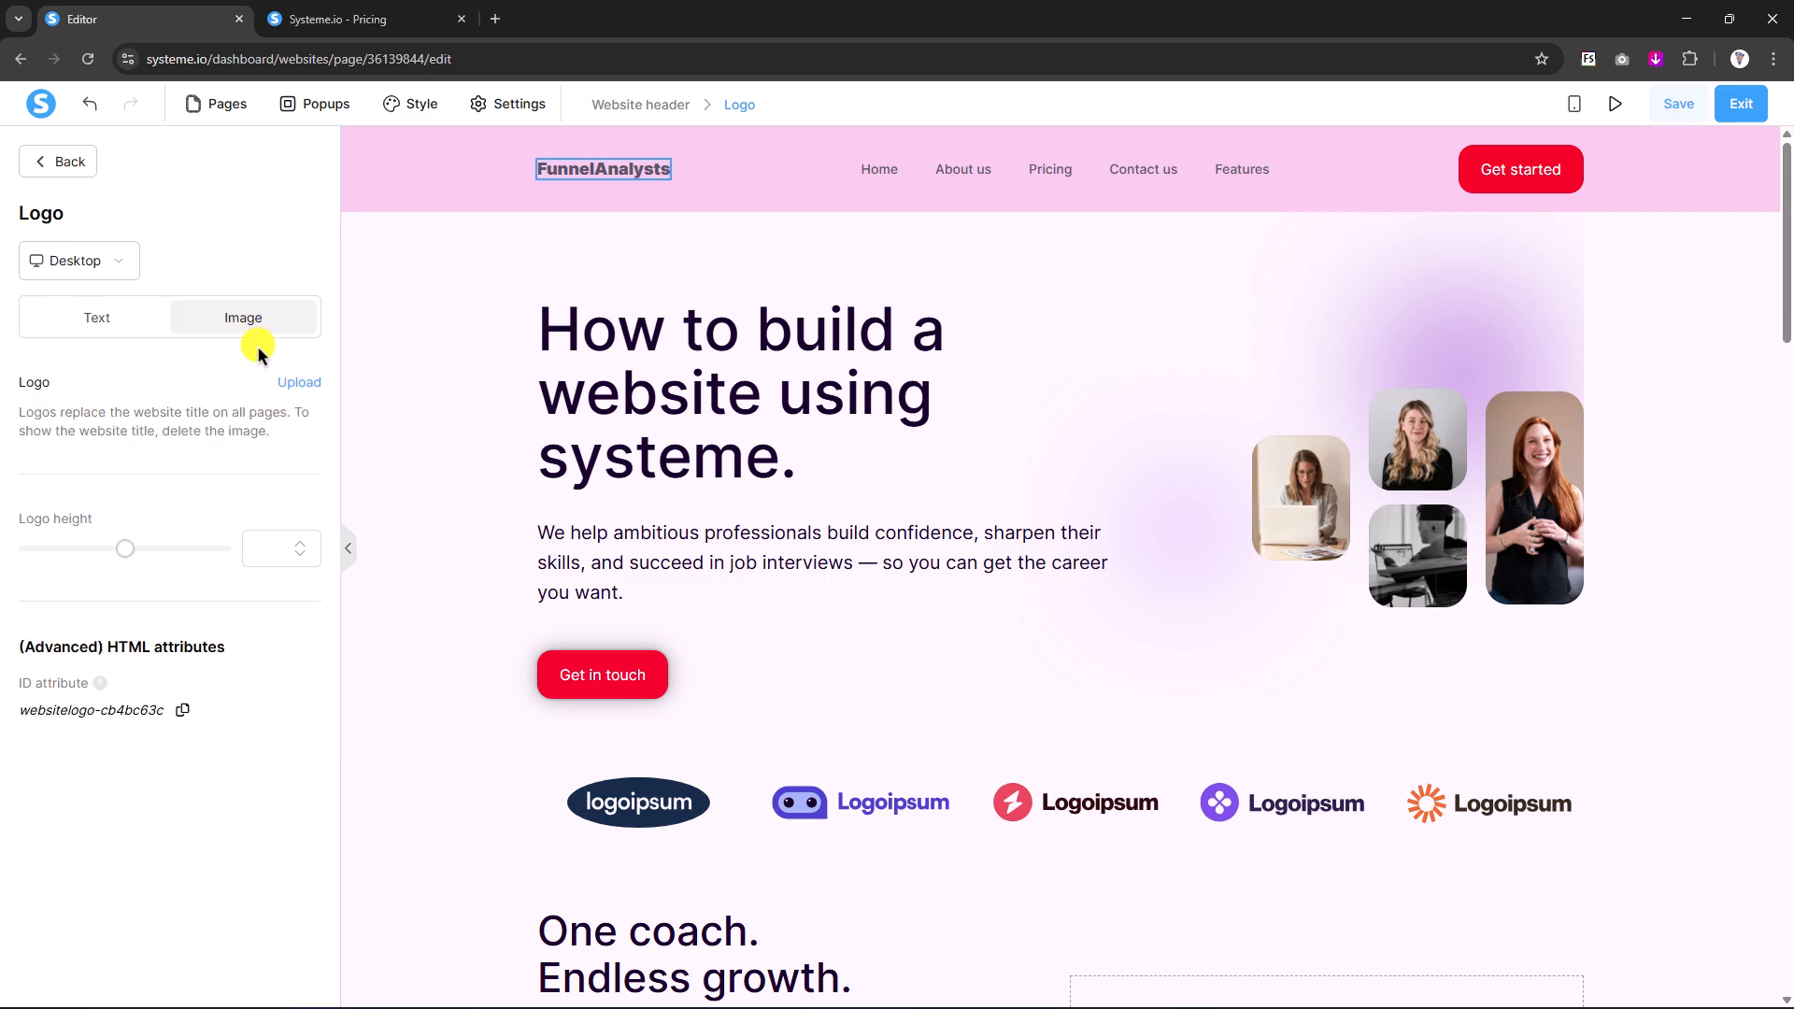
pyautogui.click(298, 381)
pyautogui.click(753, 448)
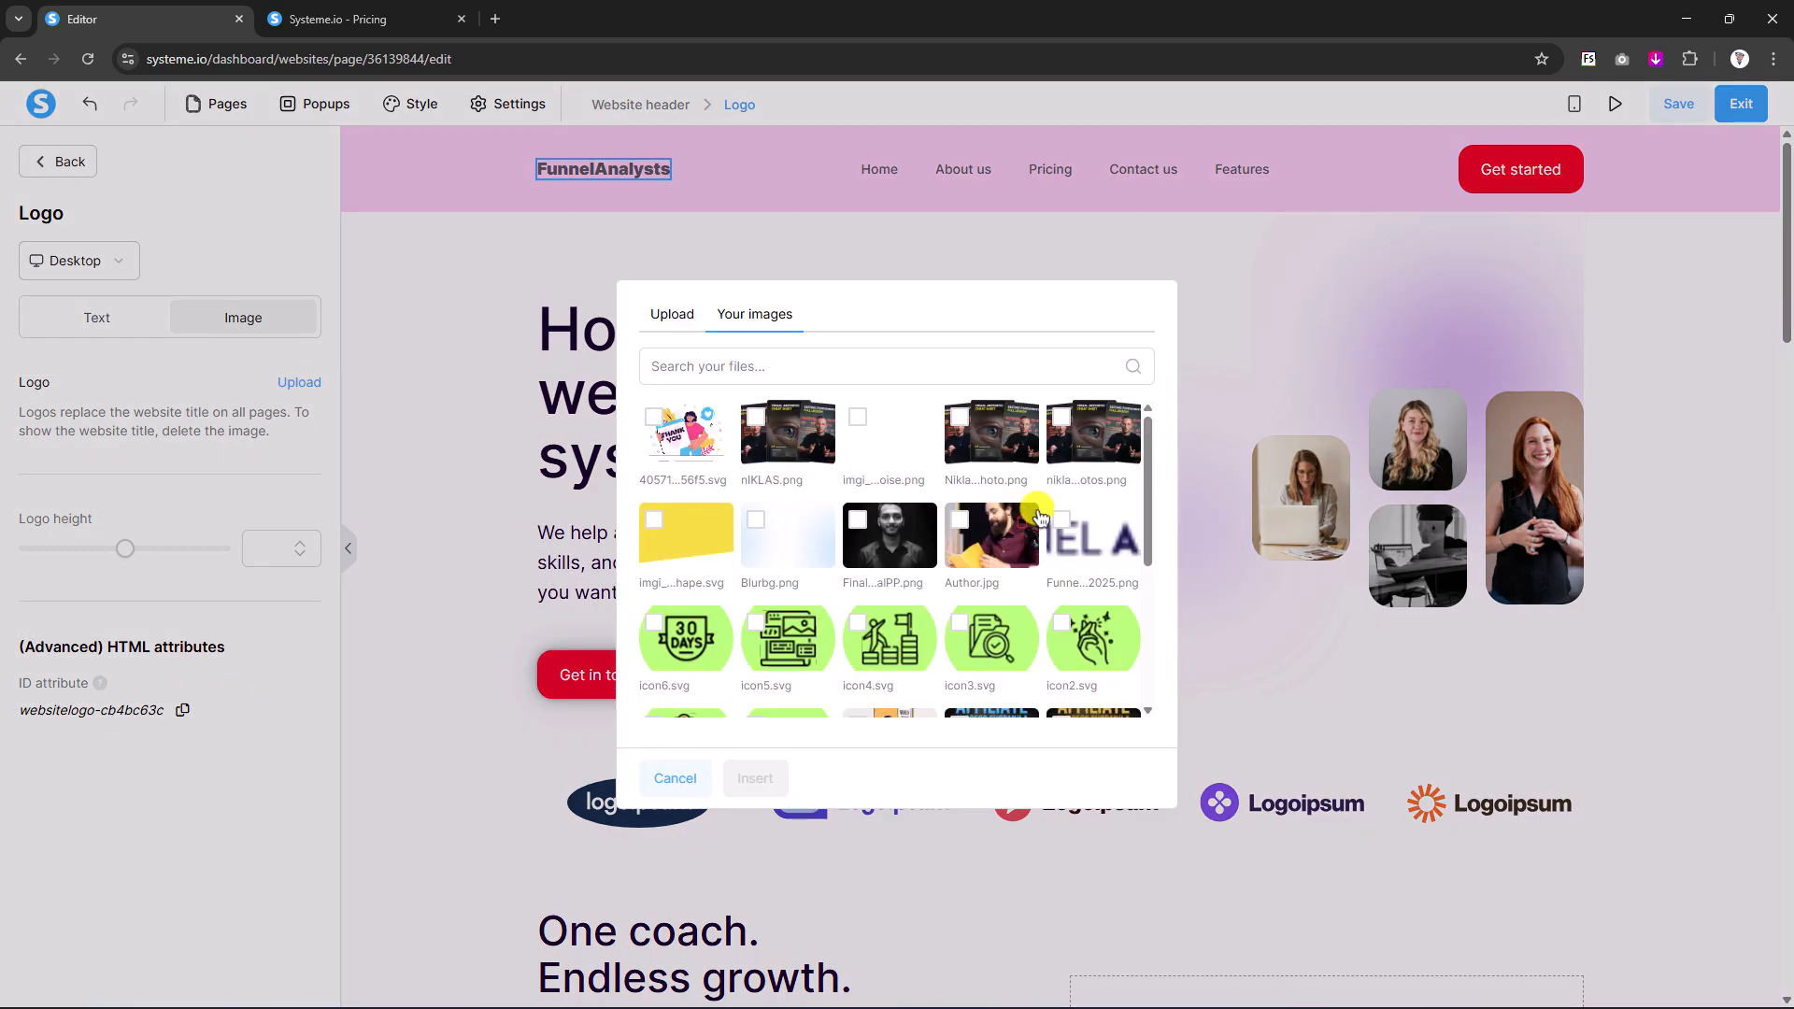
pyautogui.click(1065, 525)
pyautogui.click(755, 777)
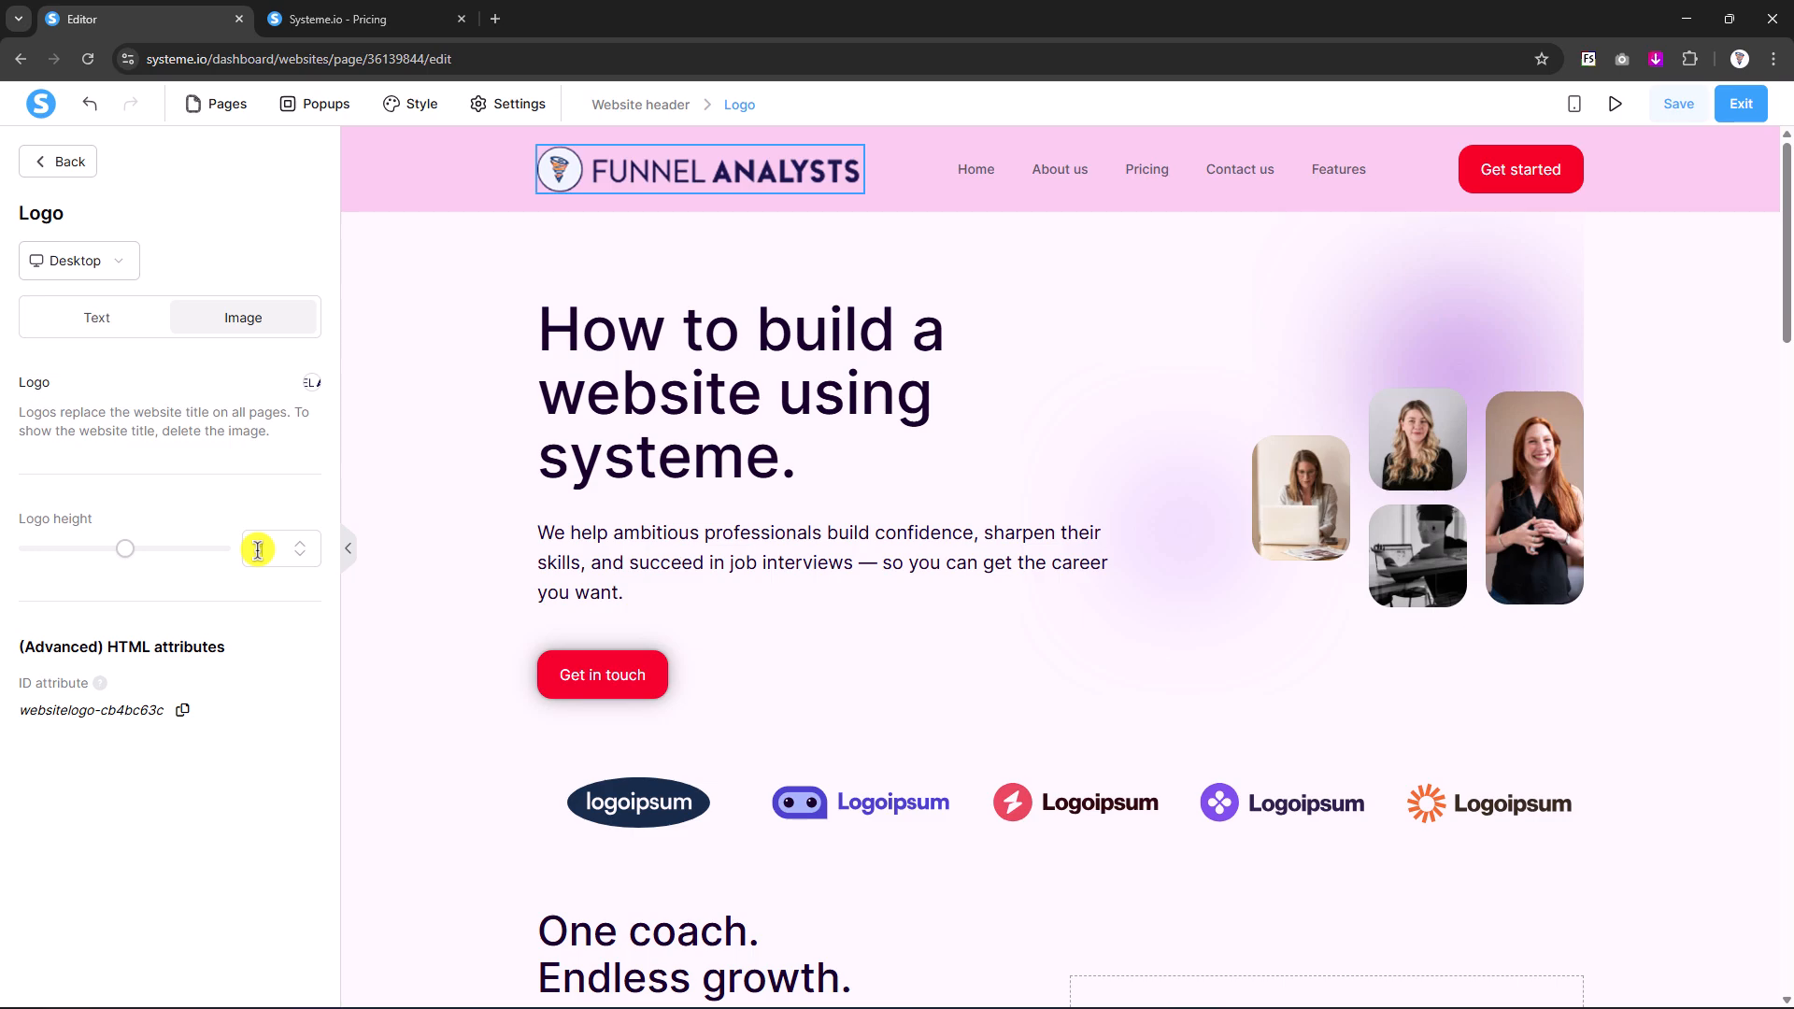
# - Set the header logo's height to 30 and save the page
pyautogui.click(258, 550)
pyautogui.write('30')
pyautogui.click(426, 558)
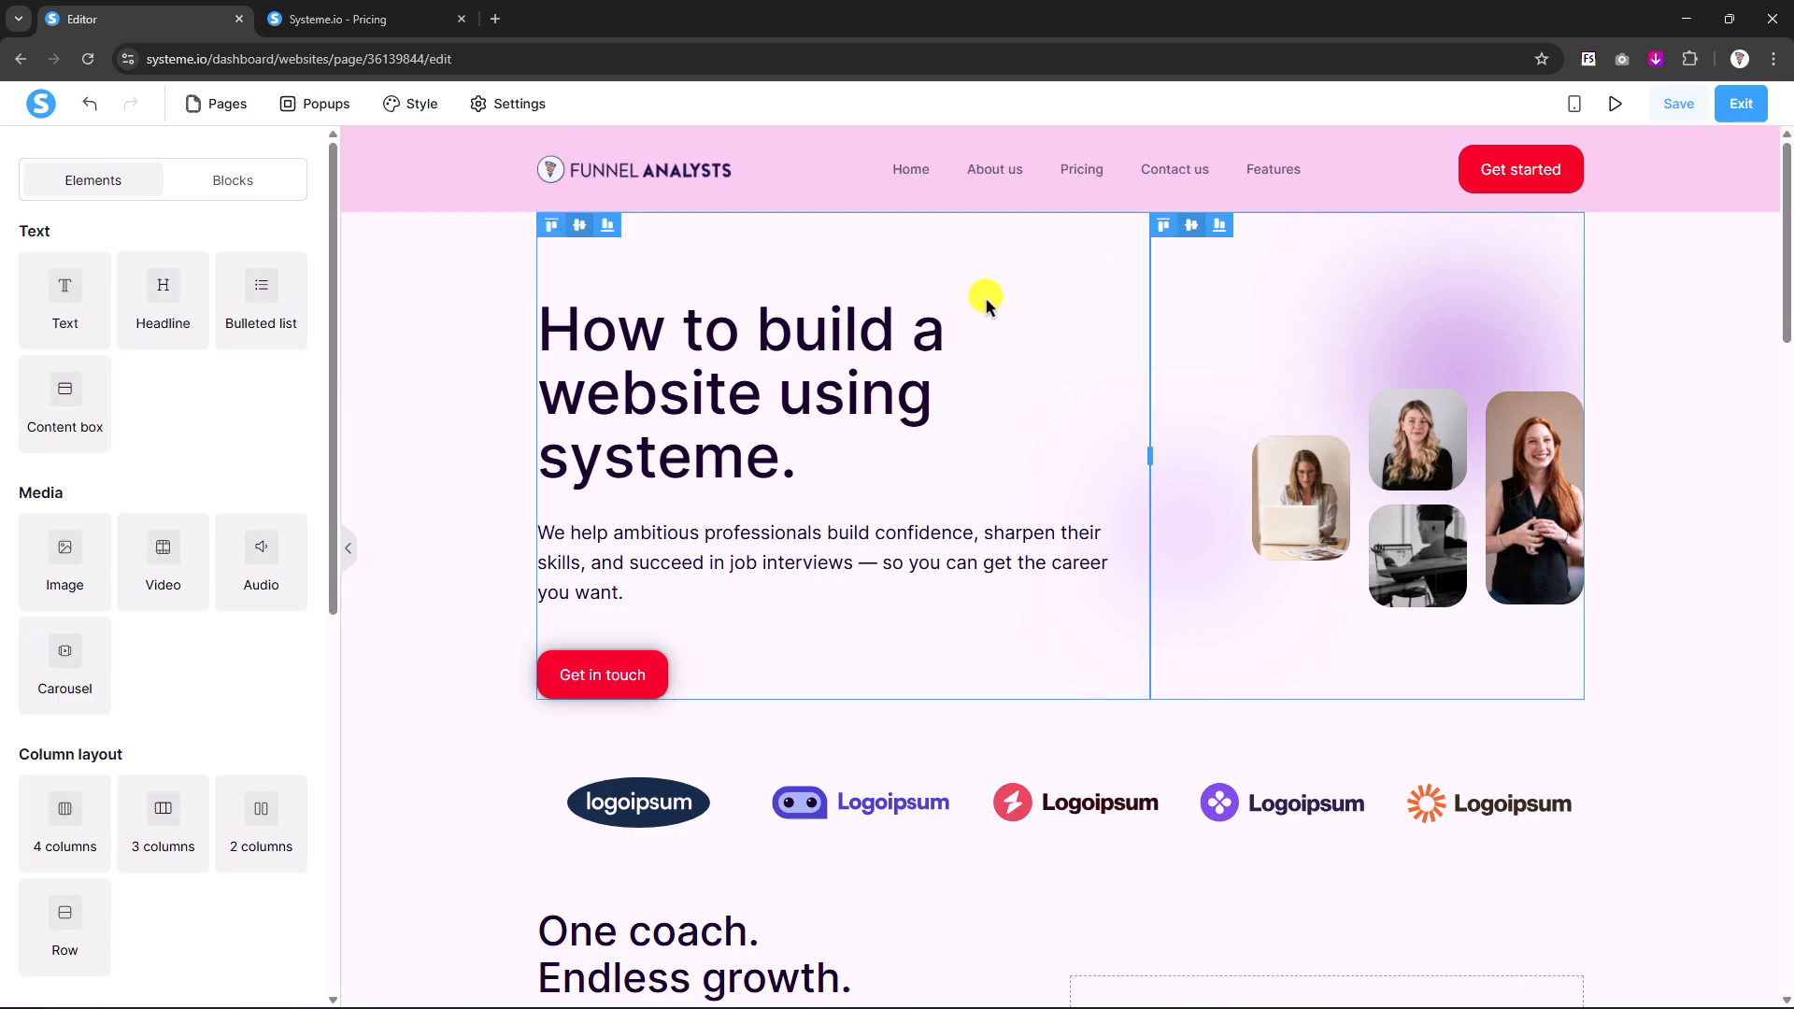
pyautogui.click(1675, 103)
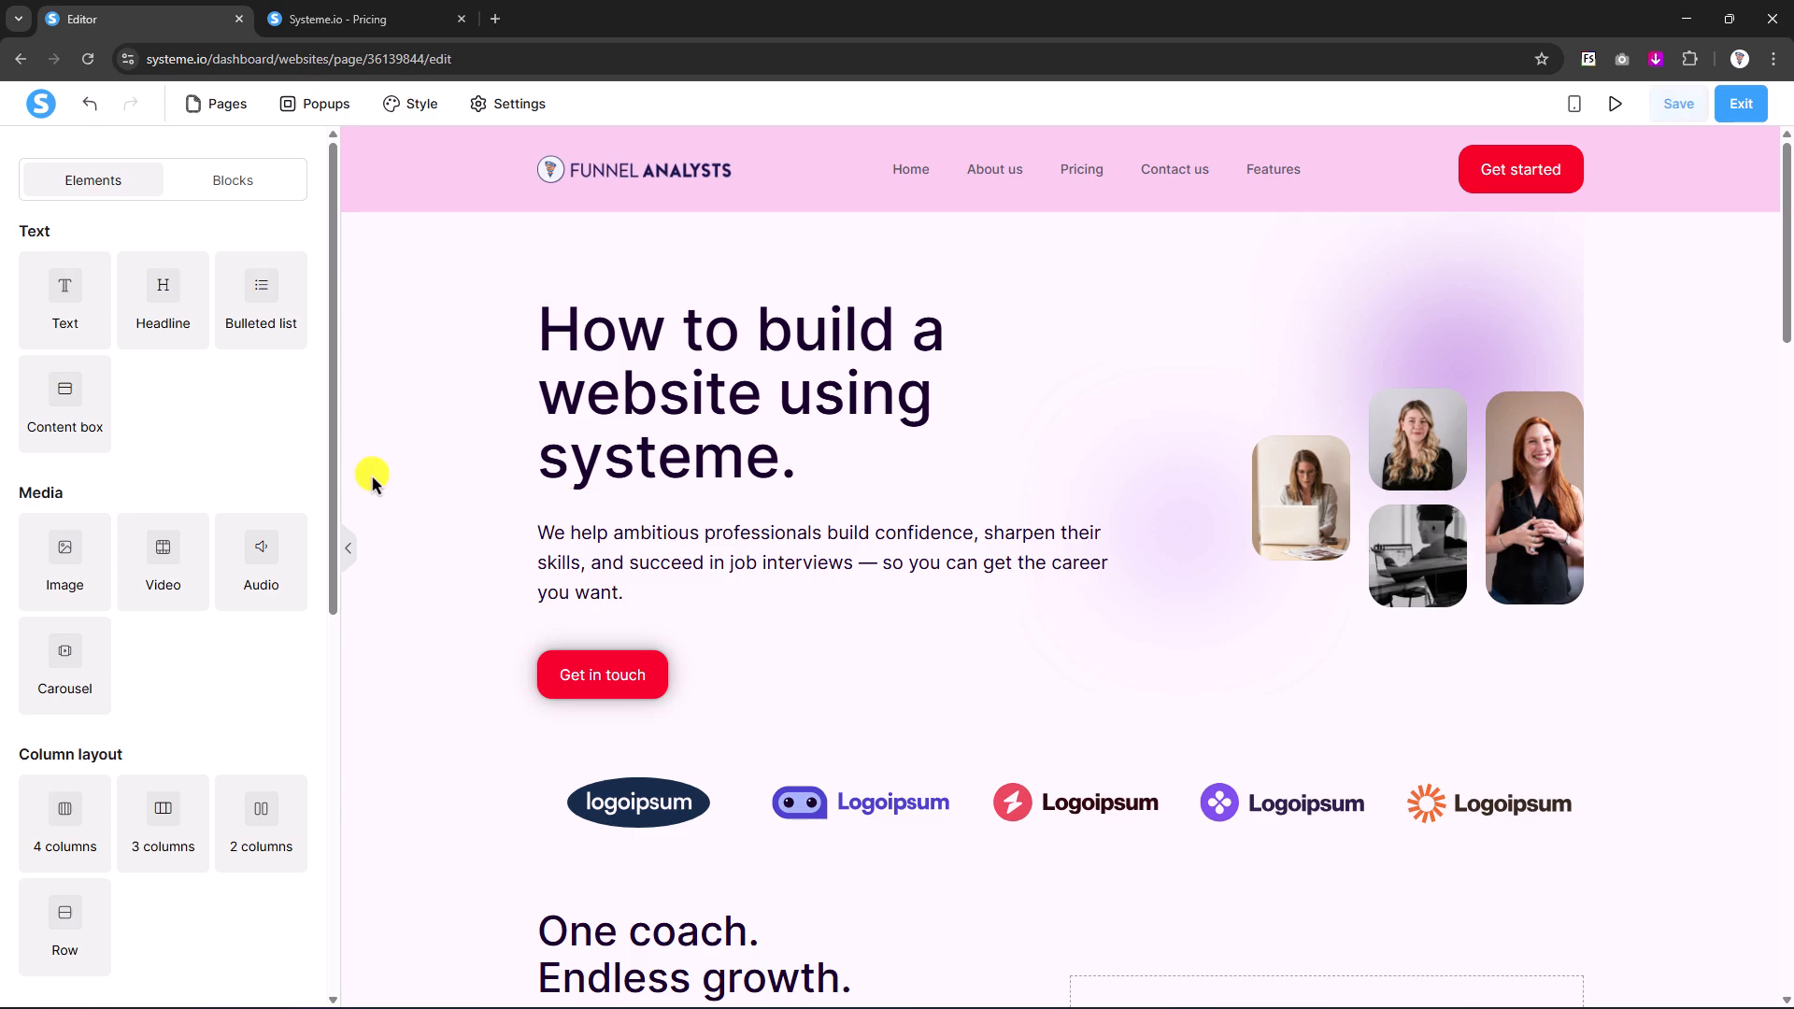
# - Publish the draft Features page of the website
pyautogui.click(221, 114)
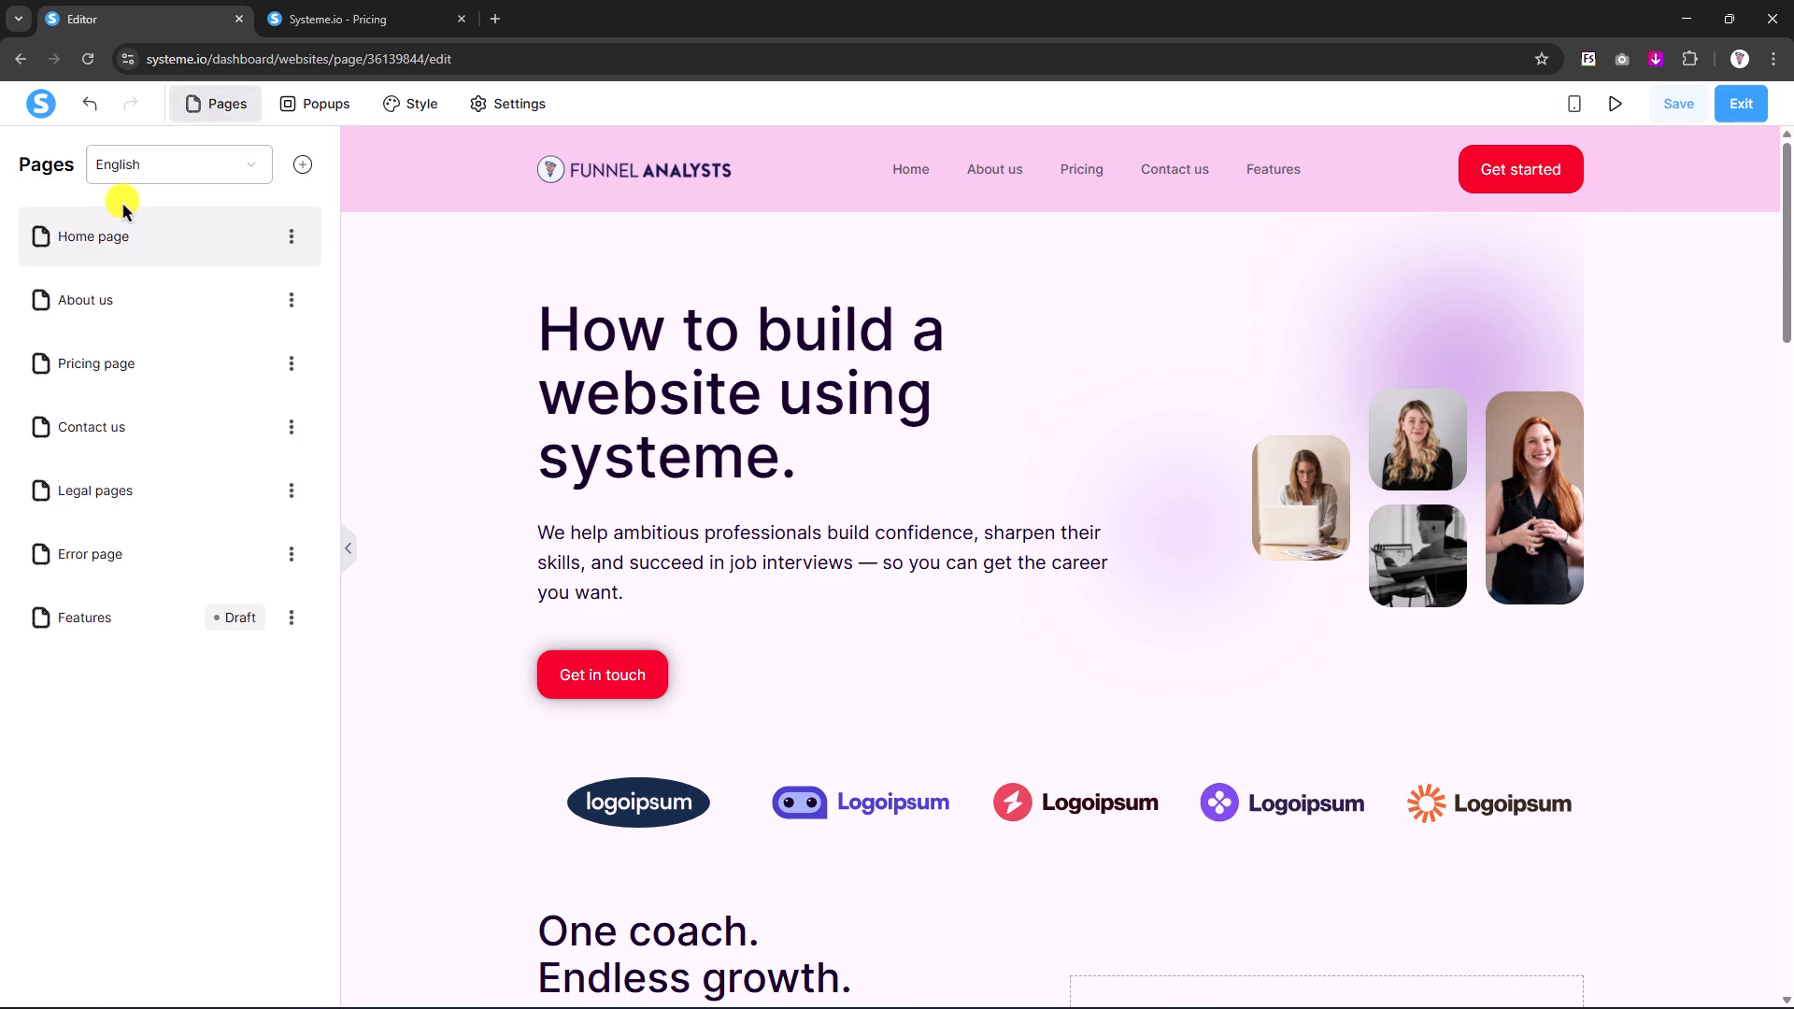
pyautogui.click(289, 237)
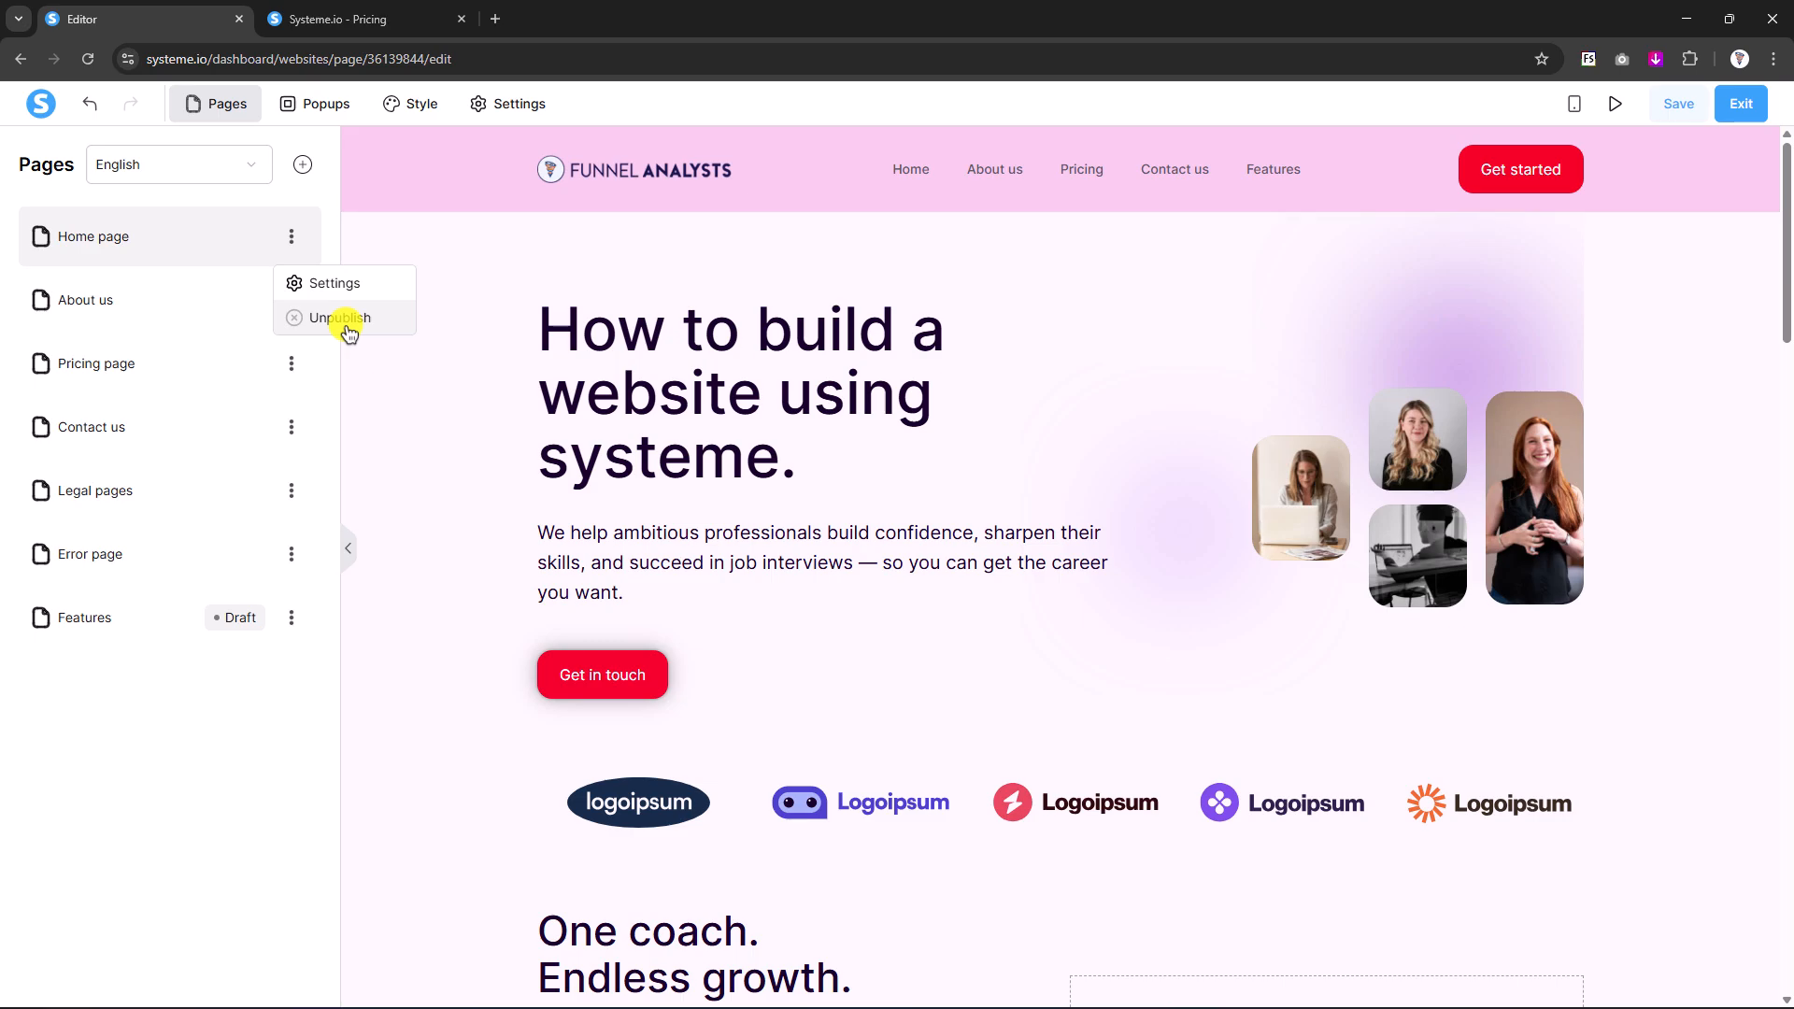
pyautogui.click(124, 632)
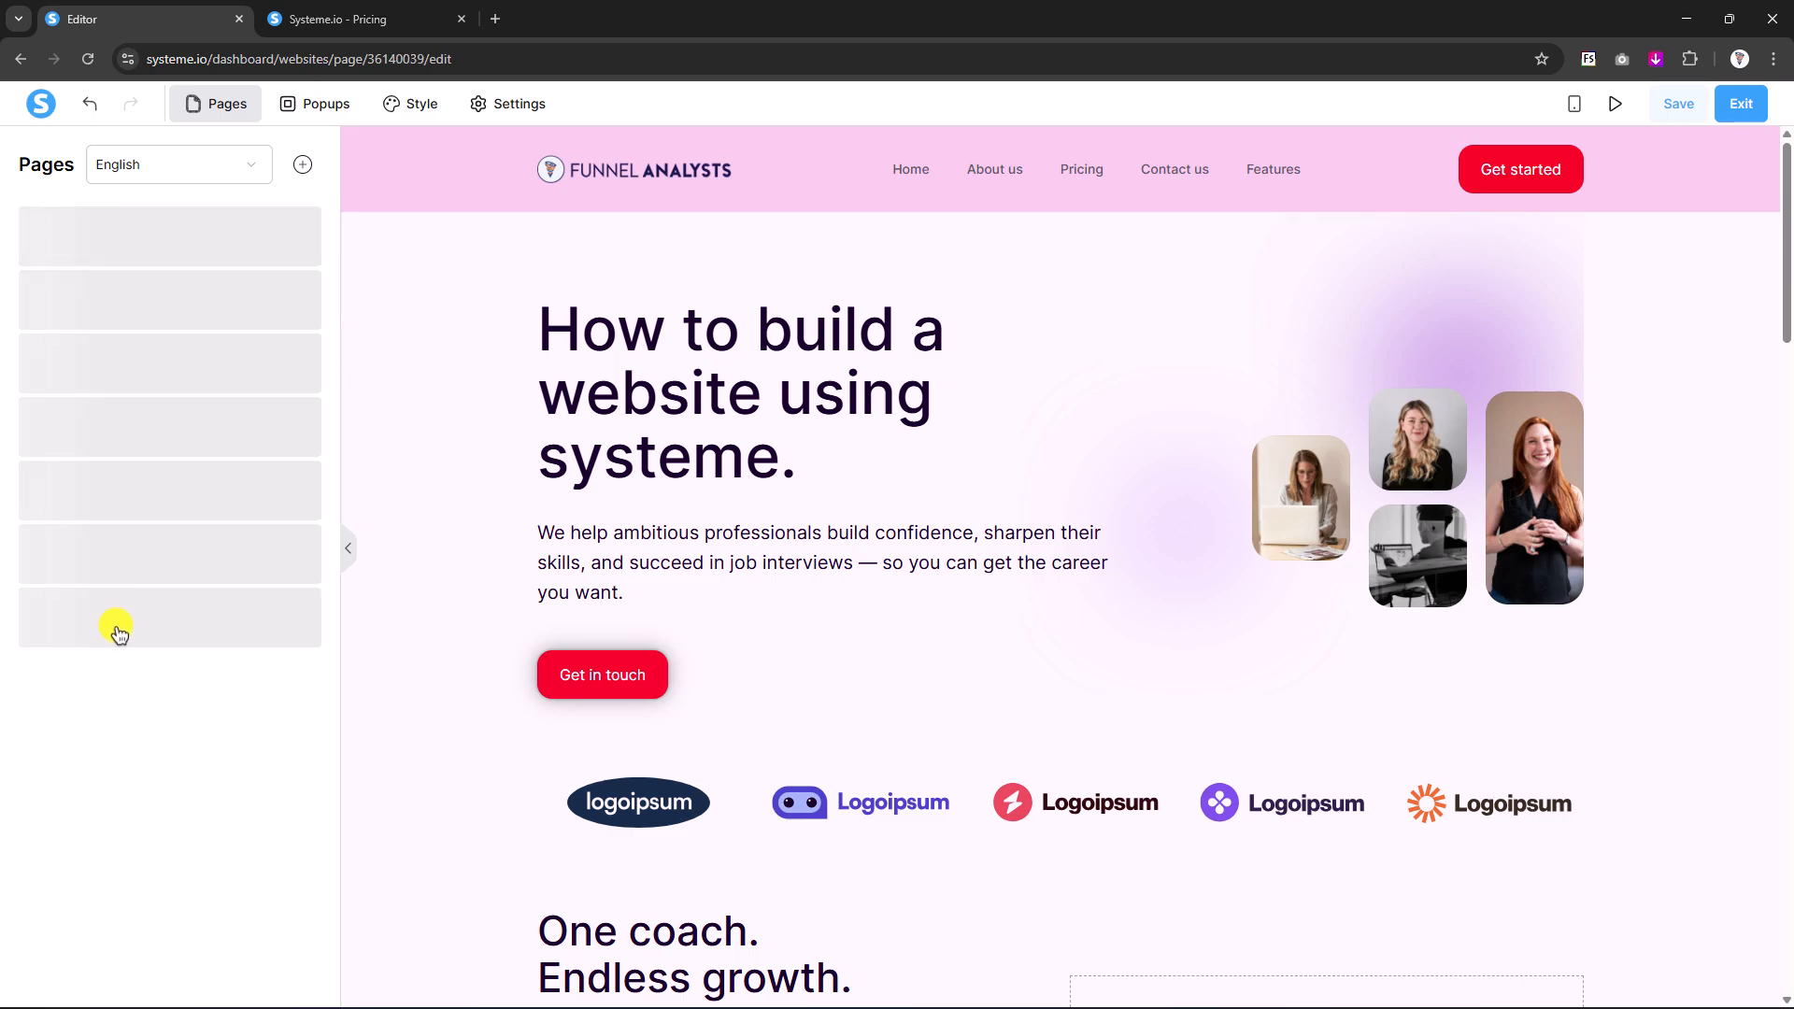
pyautogui.click(292, 617)
pyautogui.click(313, 697)
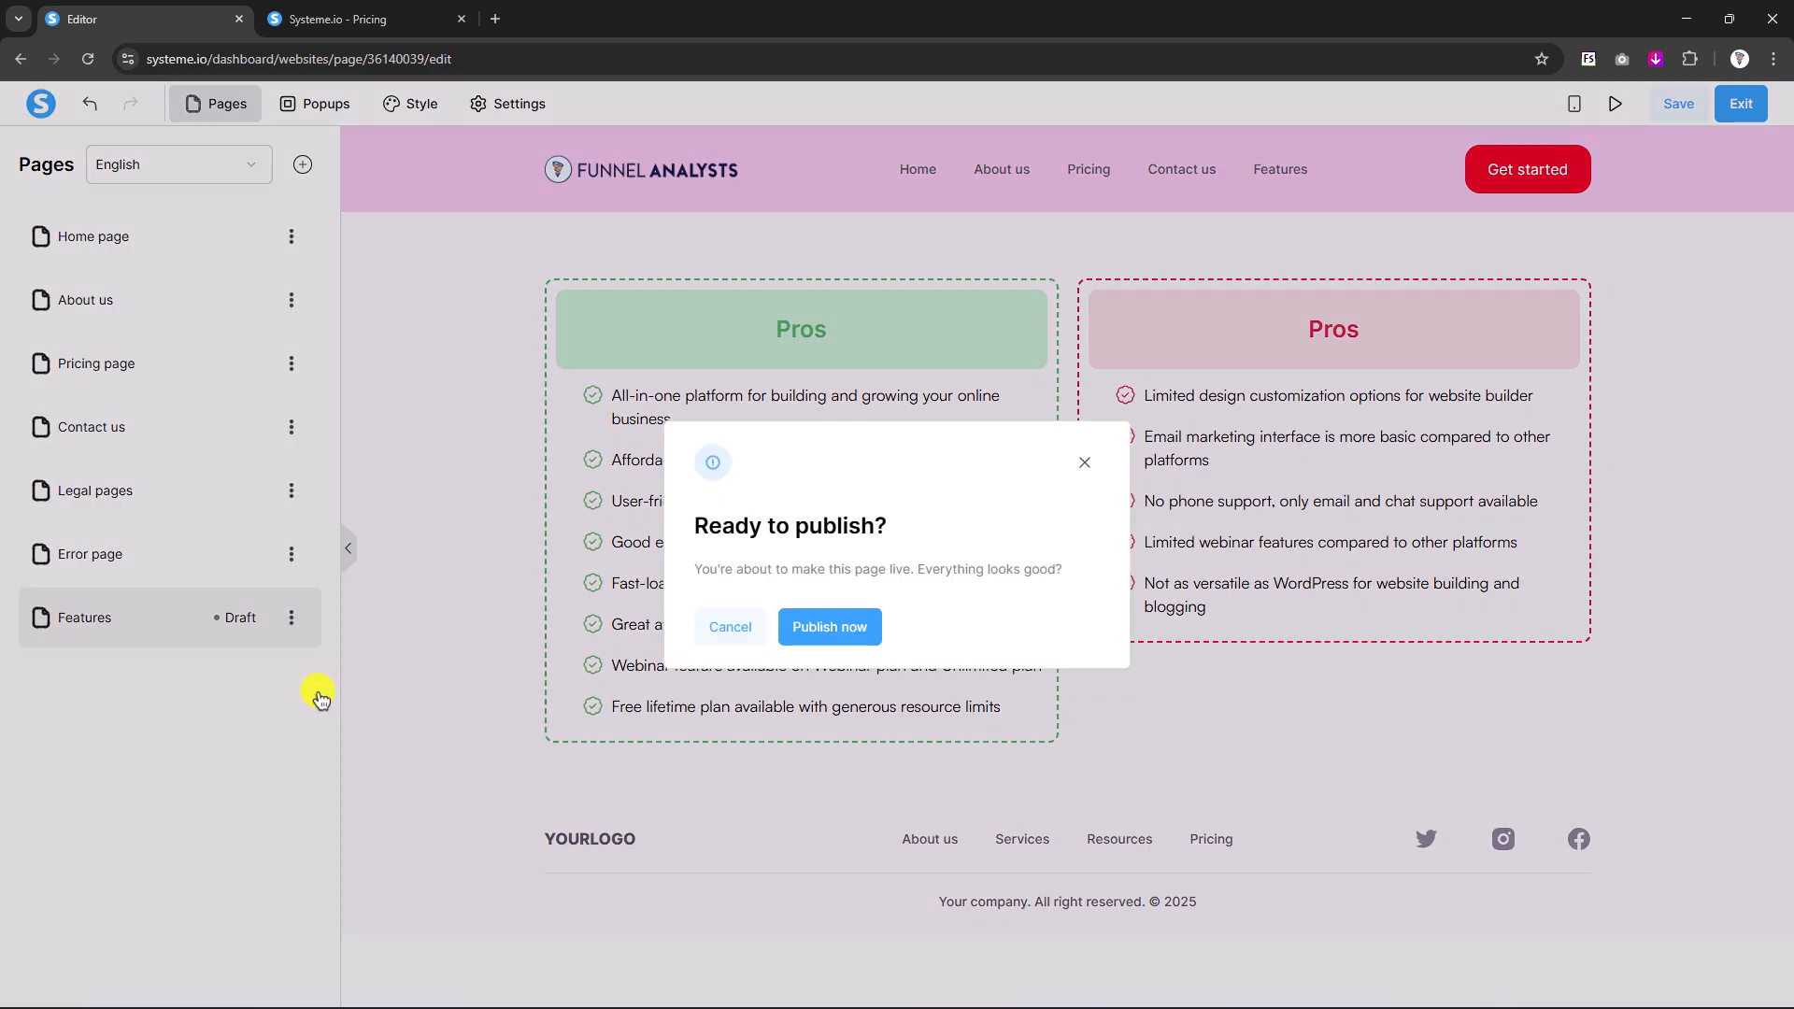
pyautogui.click(831, 628)
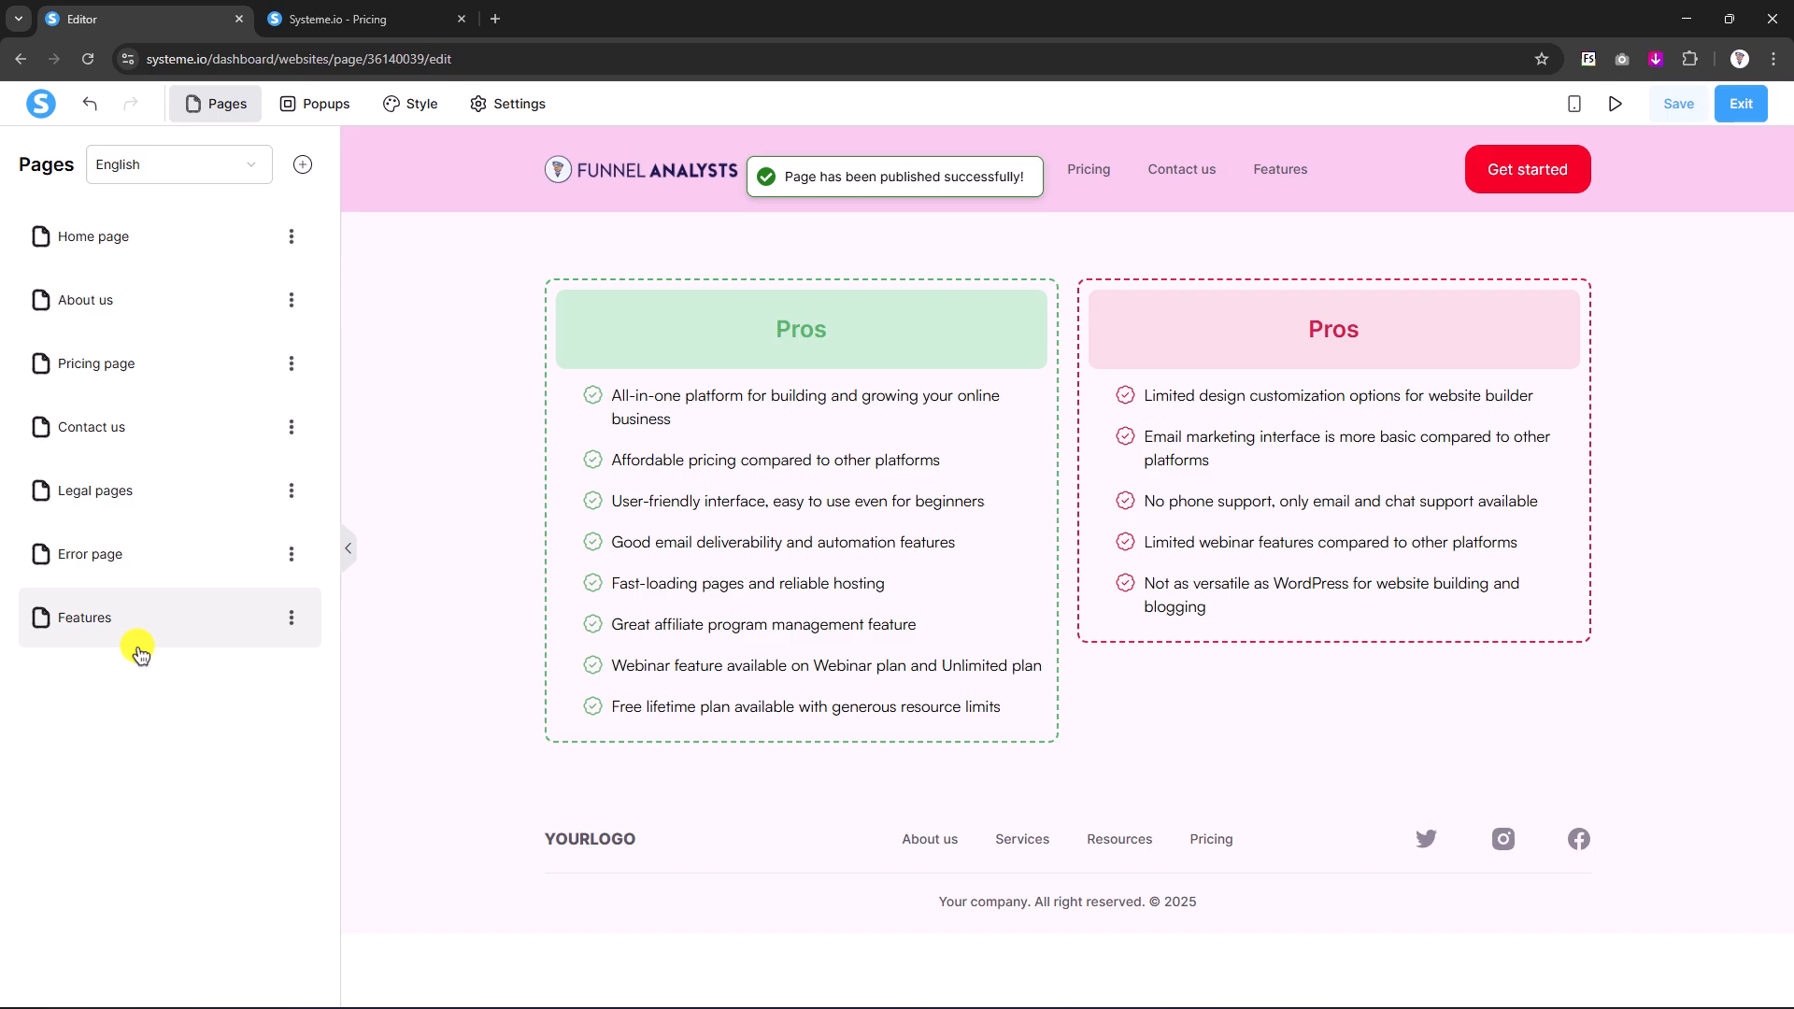
# - Open the Home page and examine its general, SEO, language and advanced page settings
pyautogui.click(135, 258)
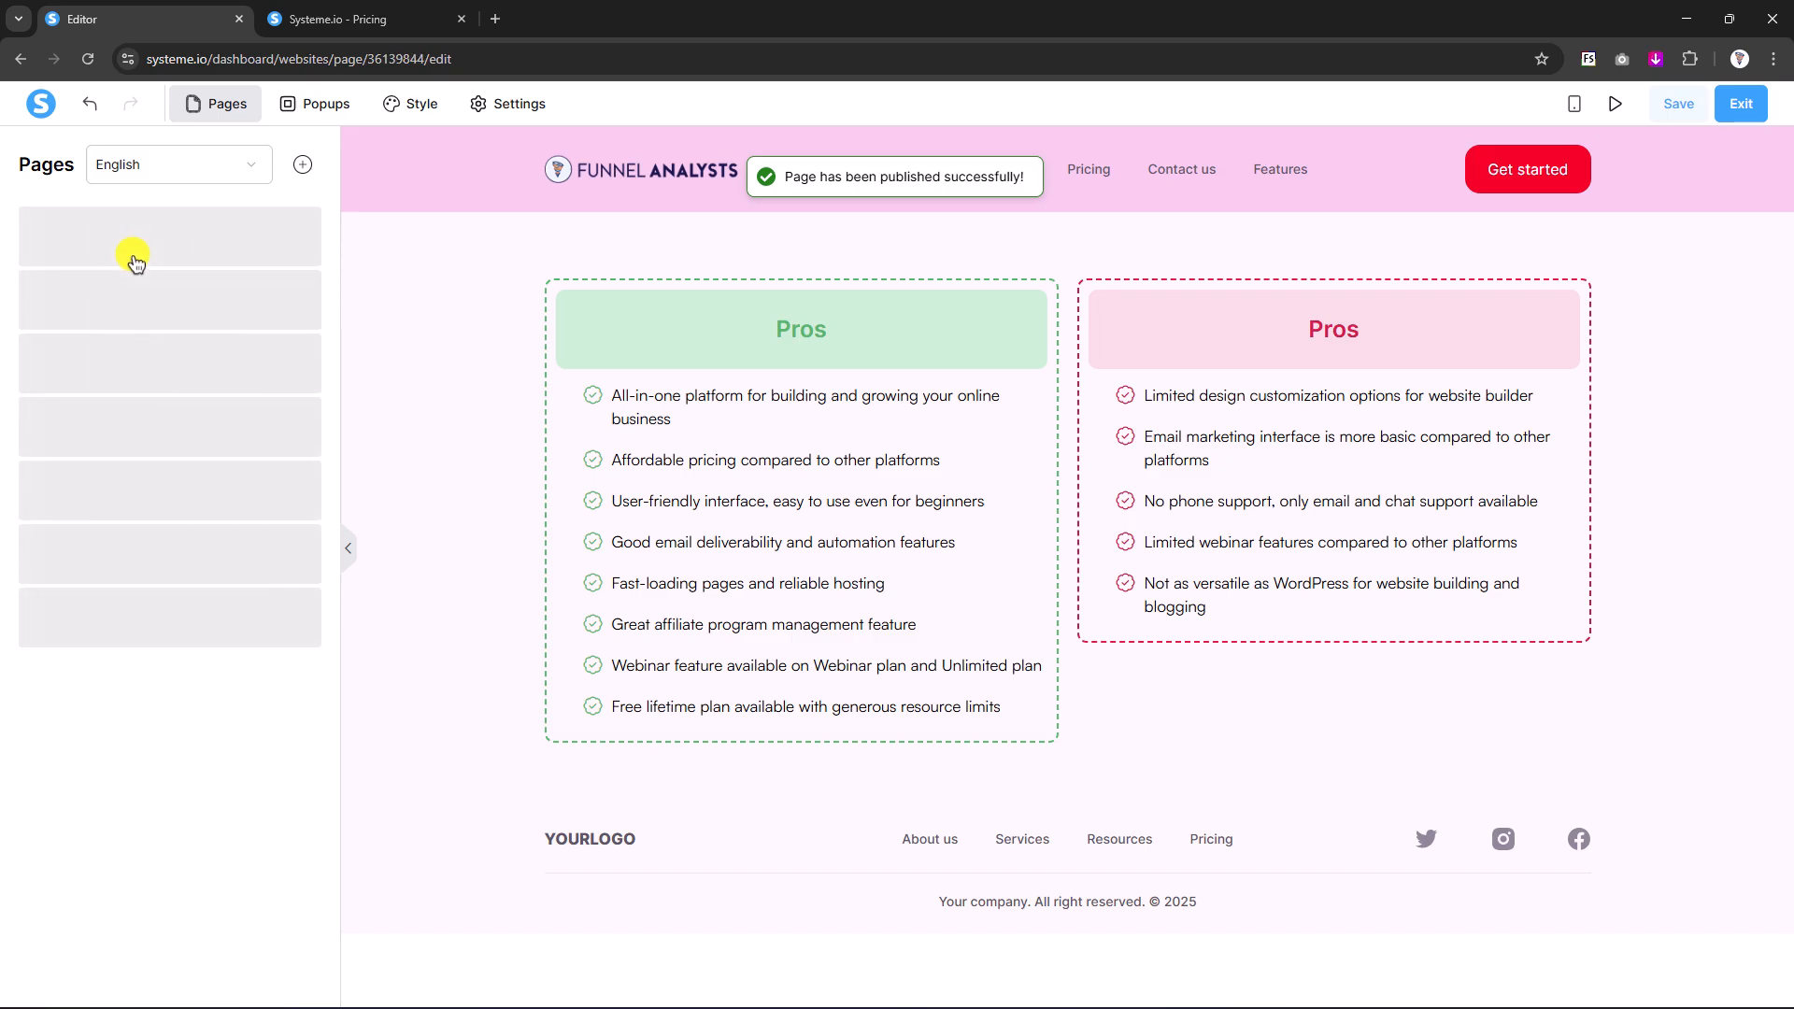
pyautogui.click(293, 237)
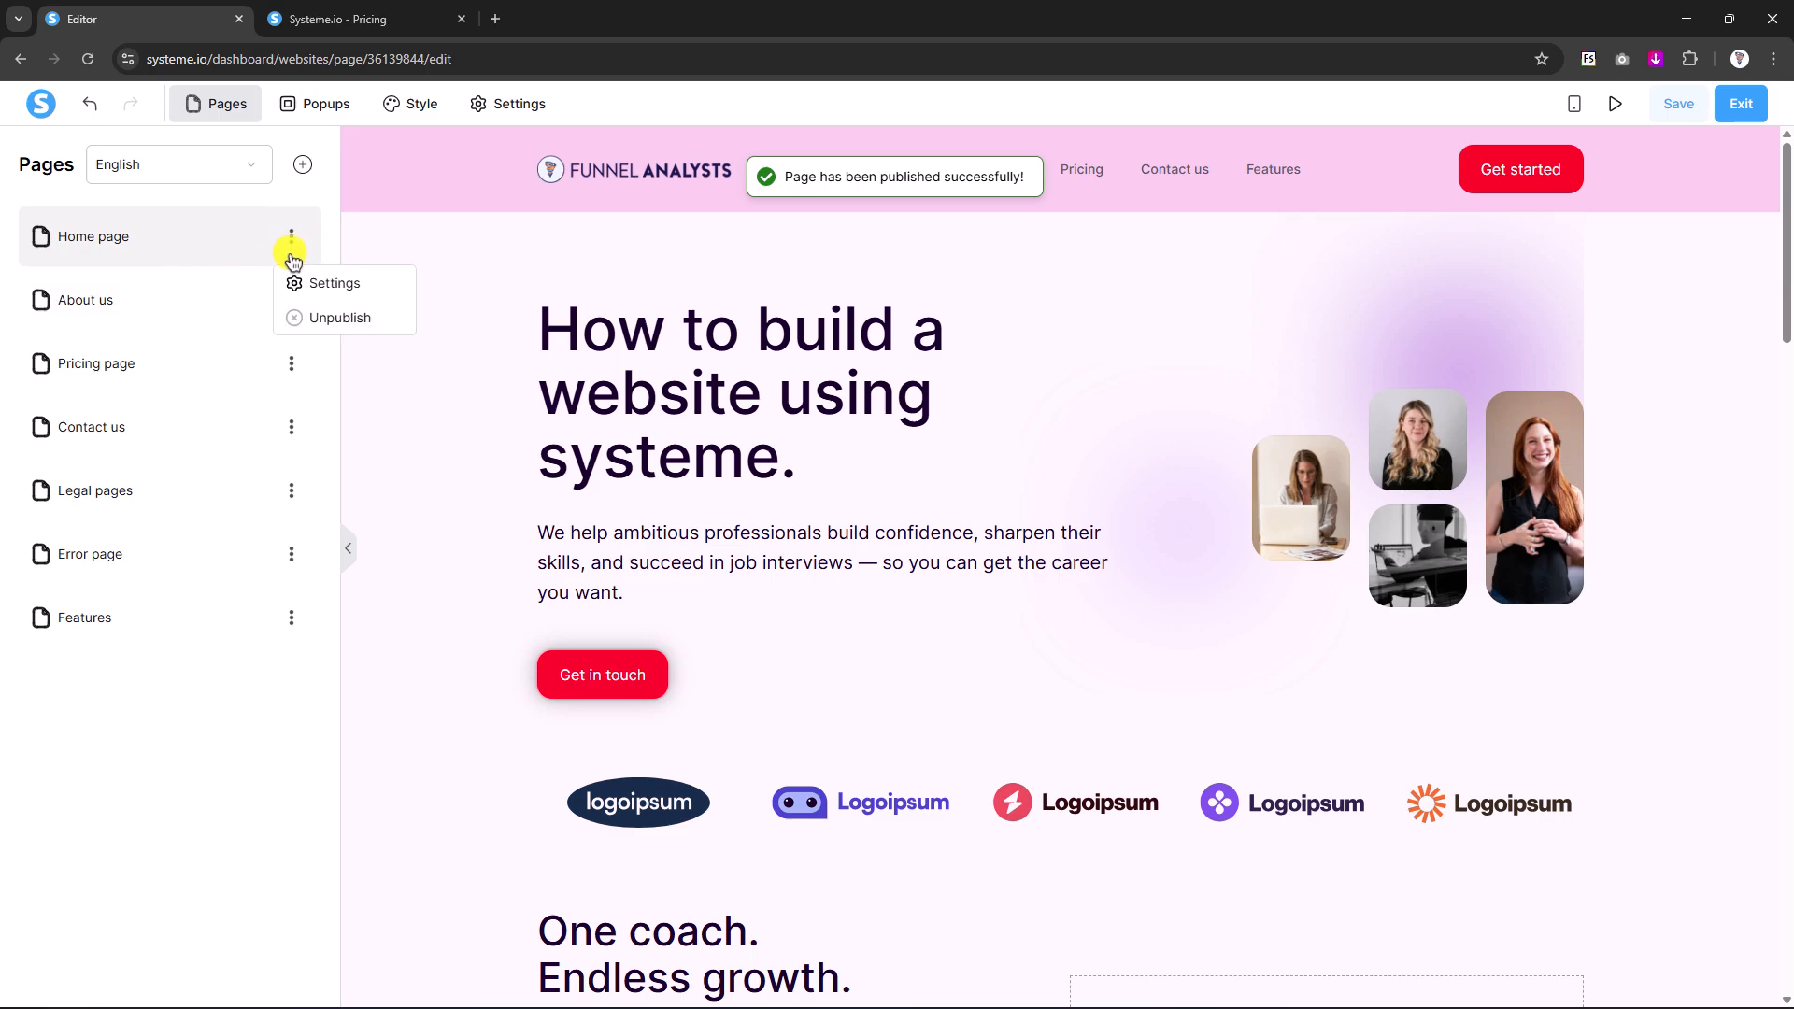
pyautogui.click(299, 282)
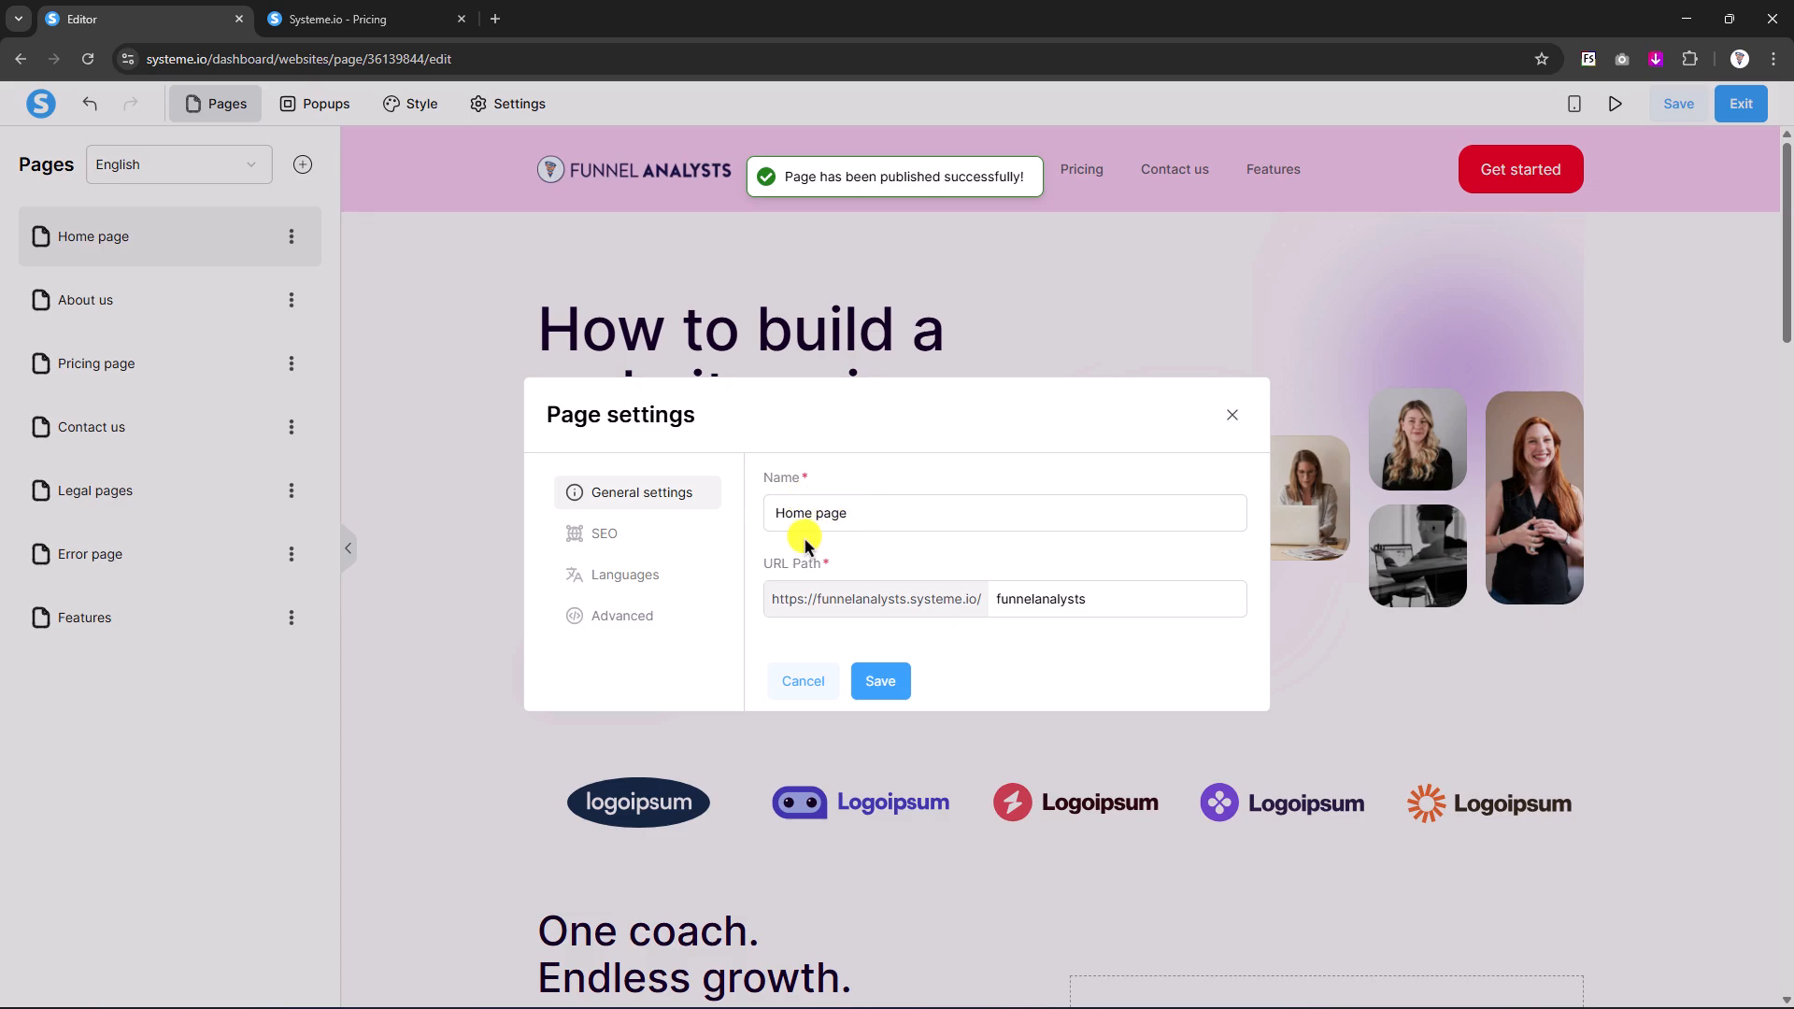
pyautogui.click(643, 533)
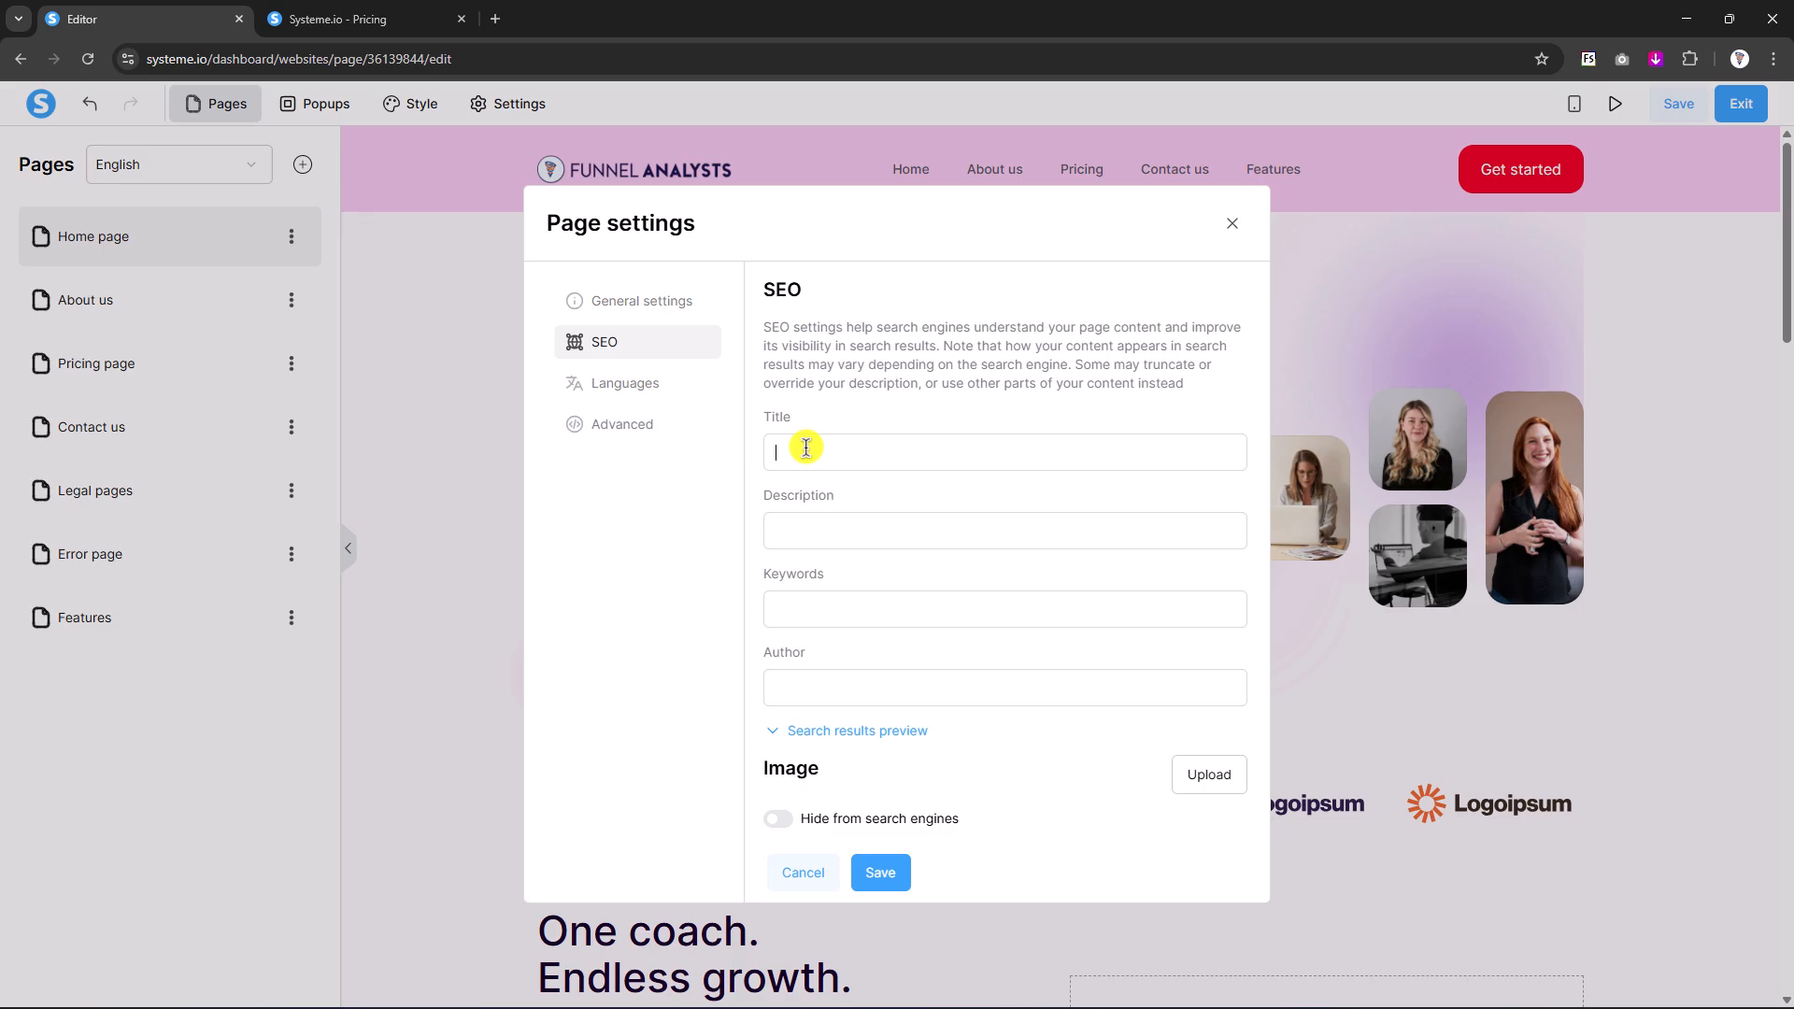
pyautogui.click(644, 382)
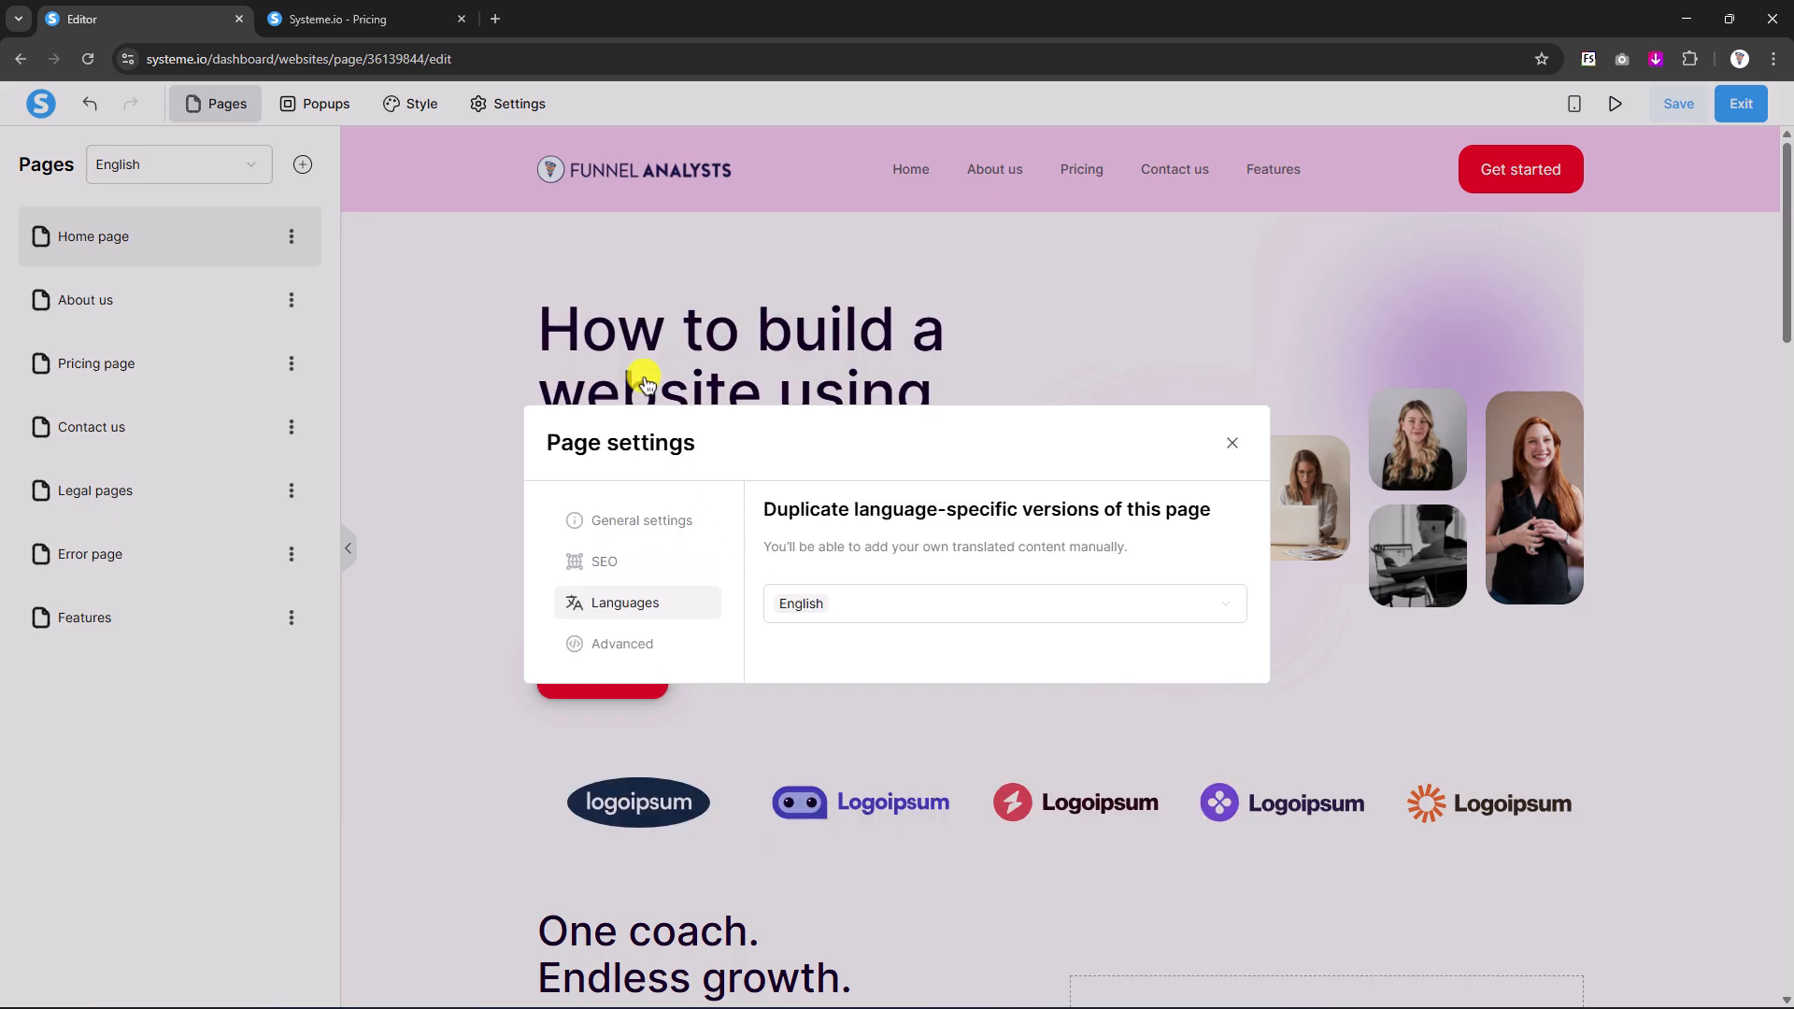
pyautogui.moveTo(645, 382); pyautogui.dragTo(621, 641)
pyautogui.click(622, 643)
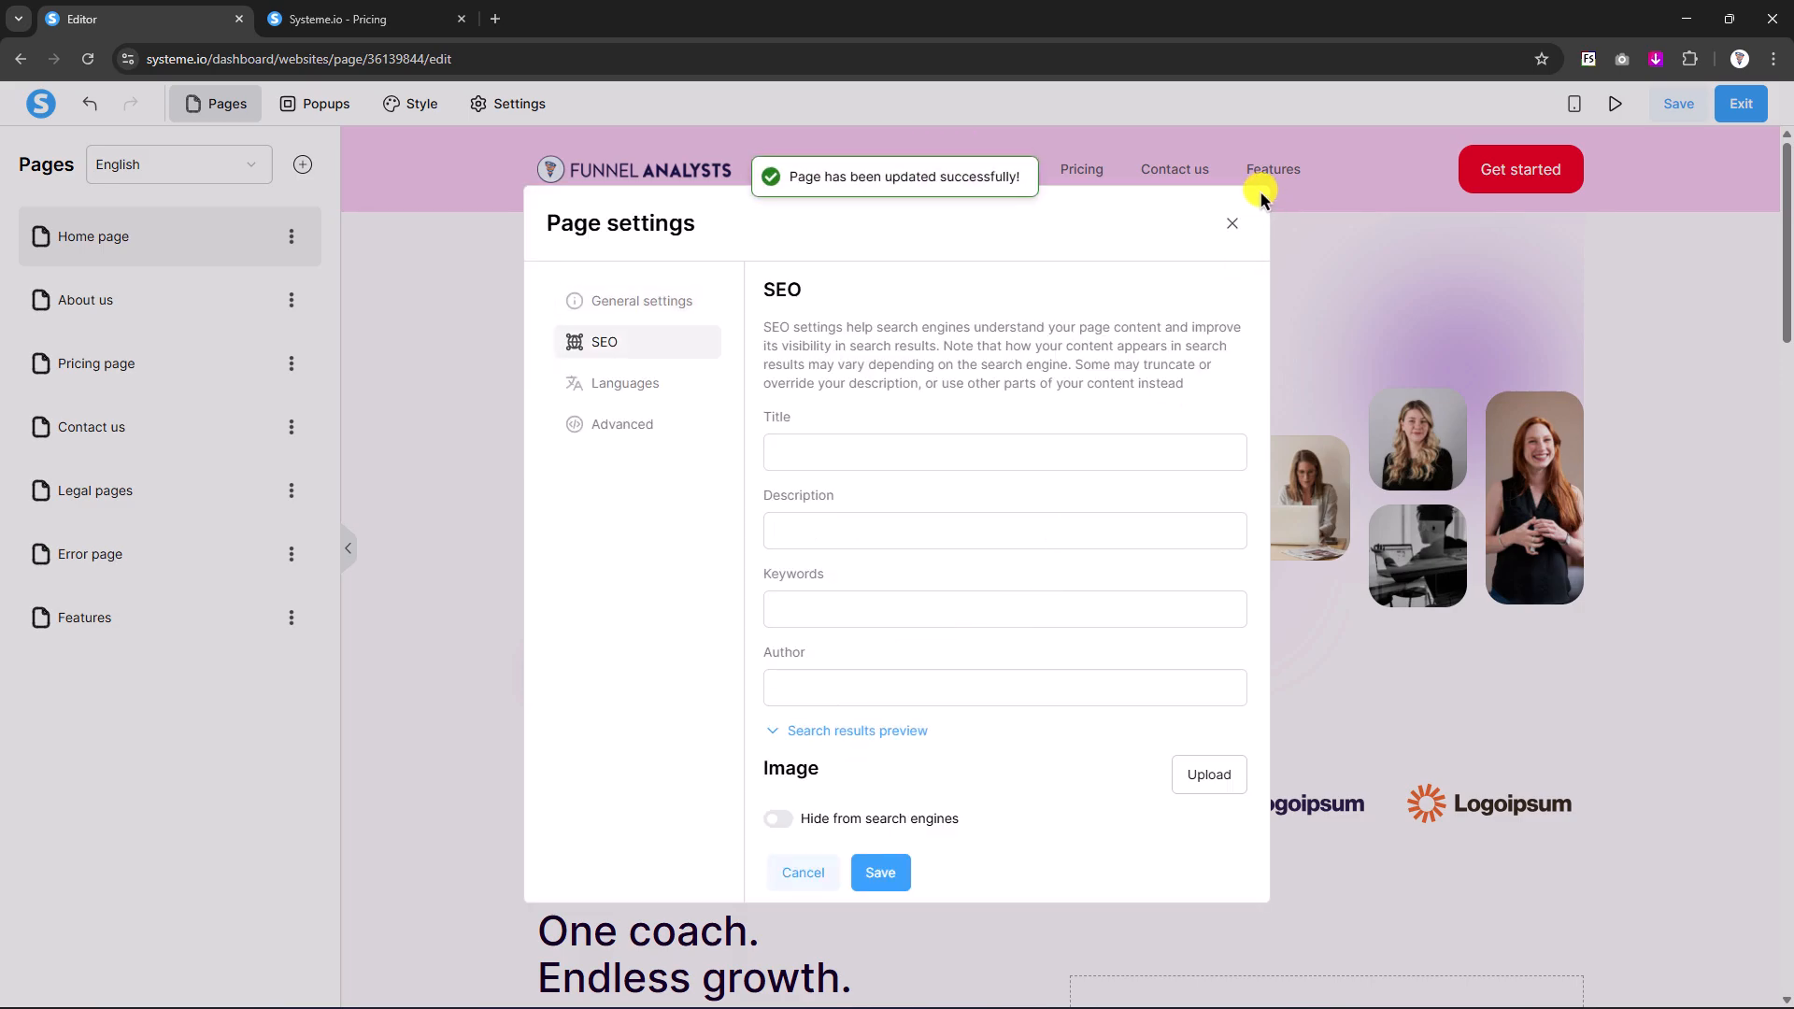
pyautogui.click(1232, 220)
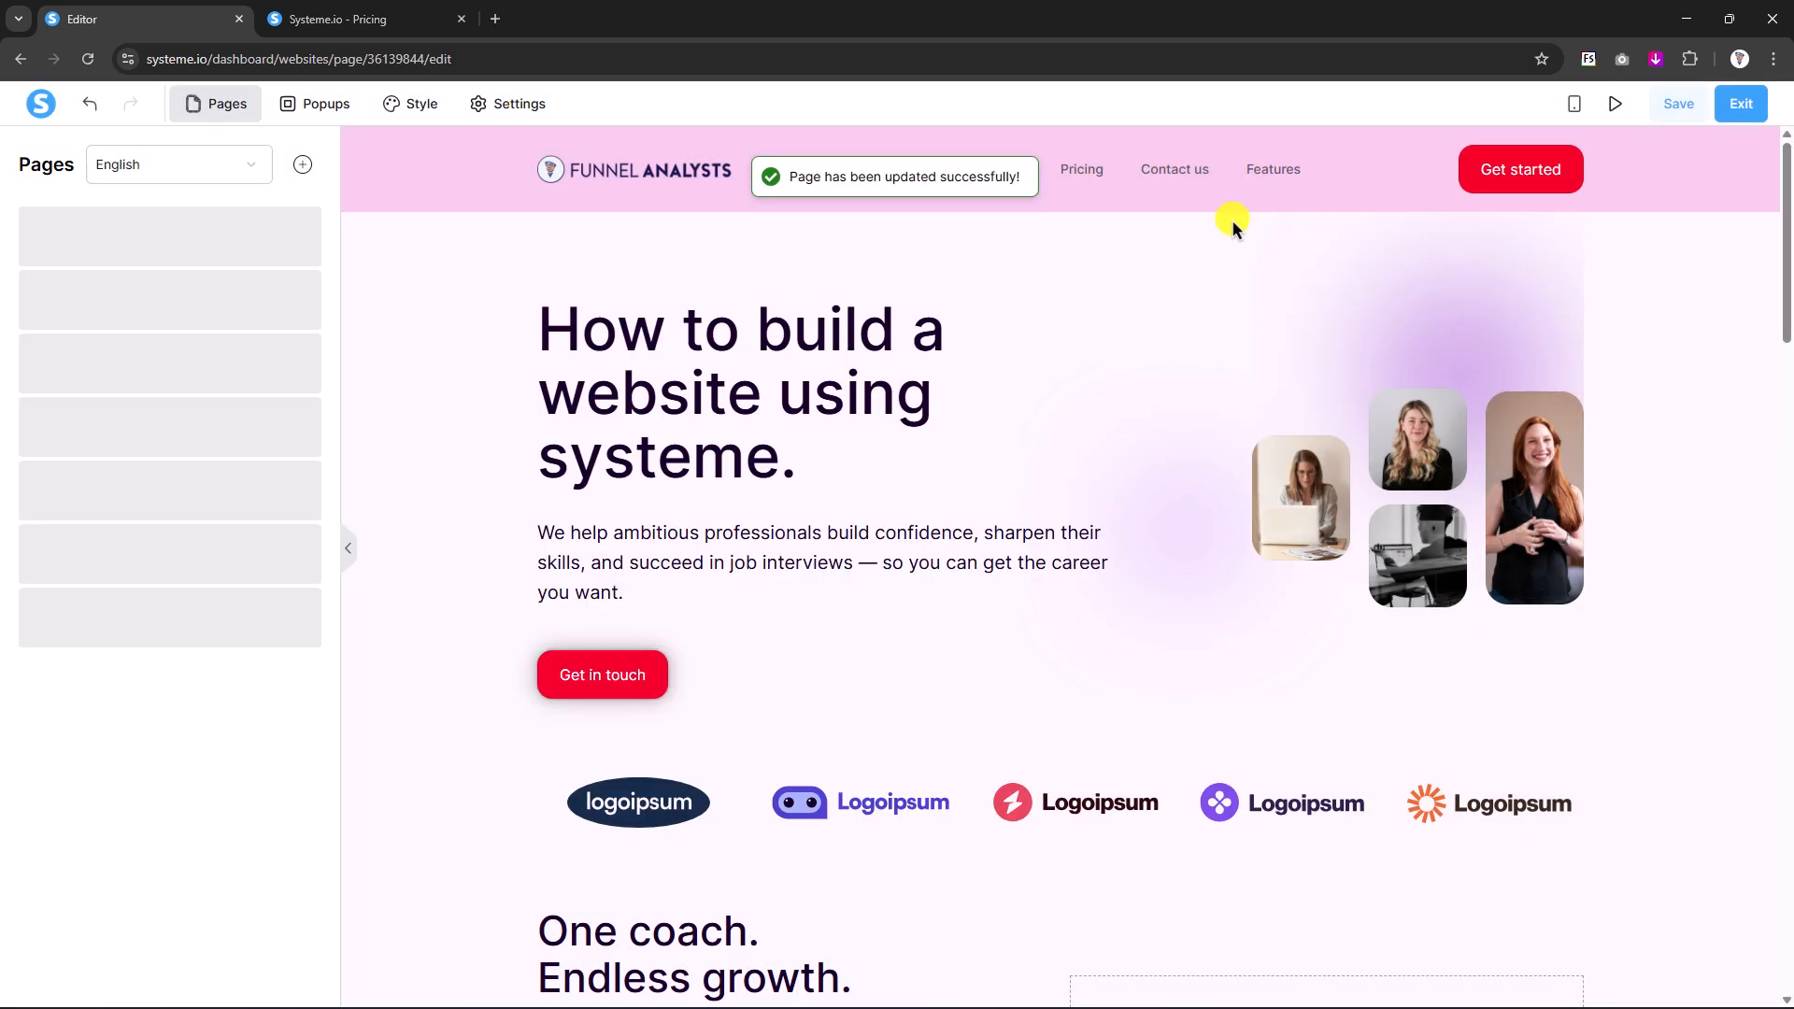
# - Look over the Home page's sections and browse the elements available for the page
pyautogui.scroll(-10, 742, 523)
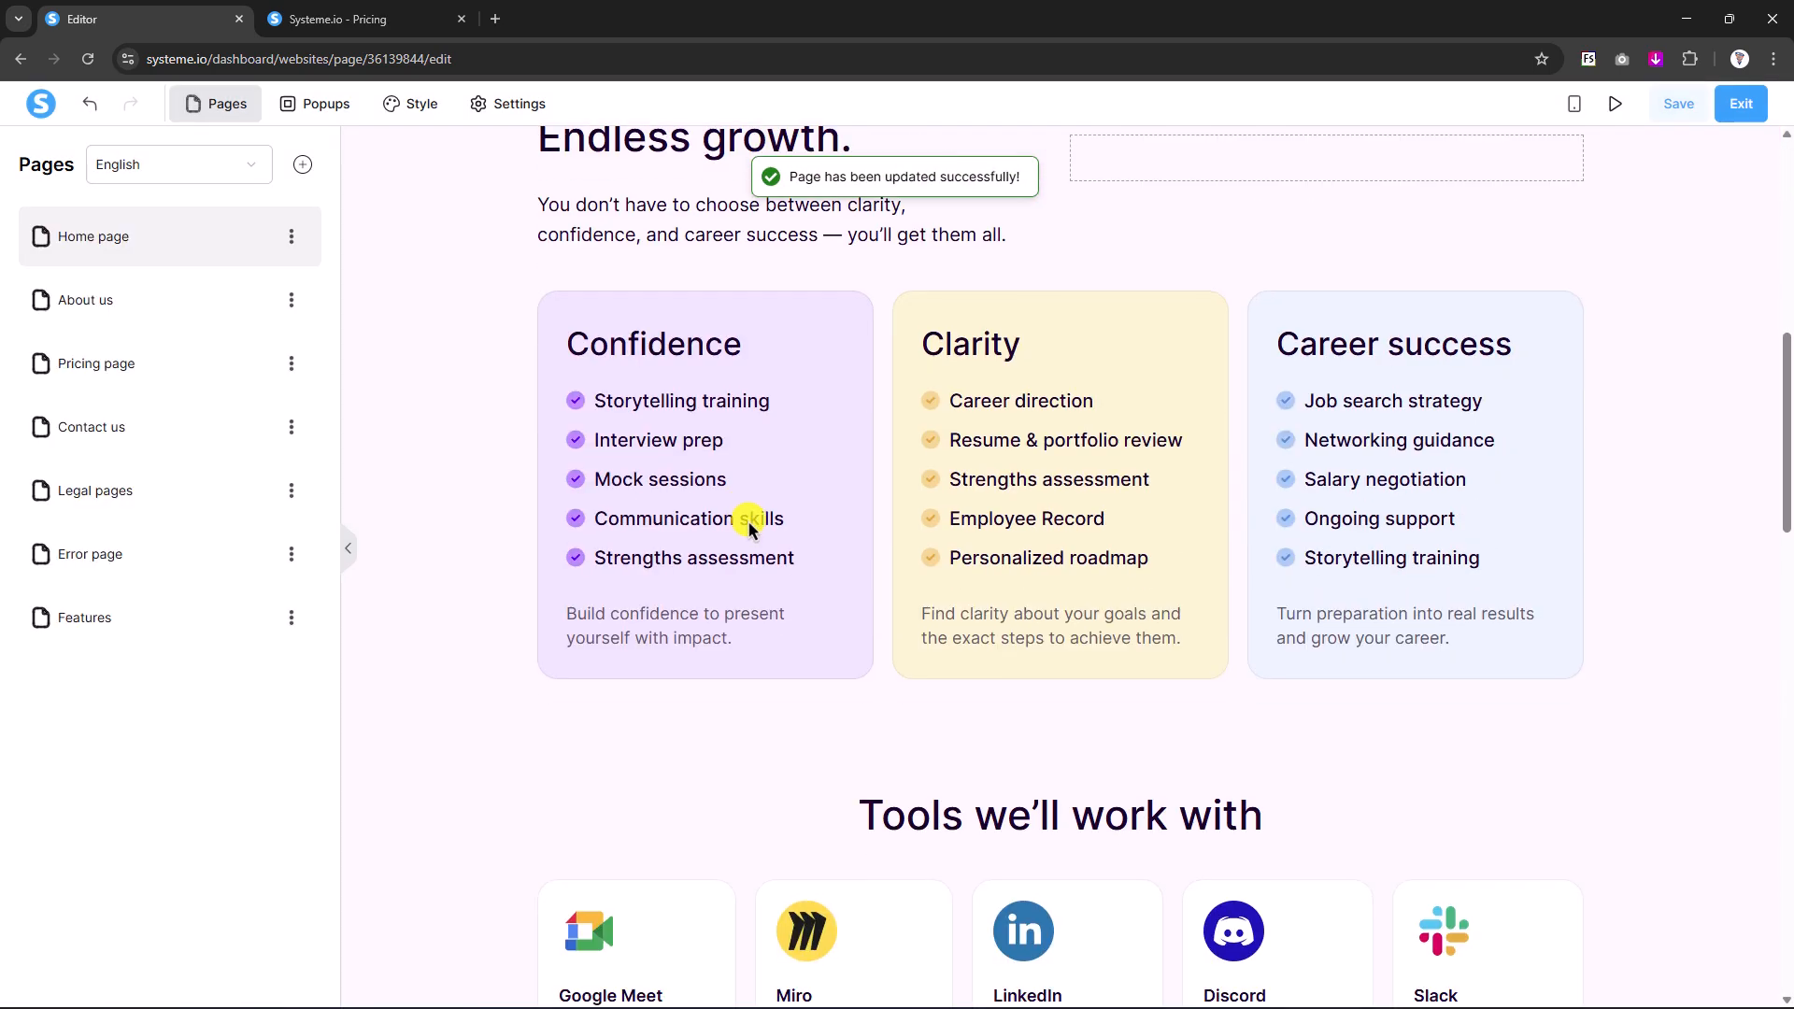
pyautogui.scroll(-4, 783, 524)
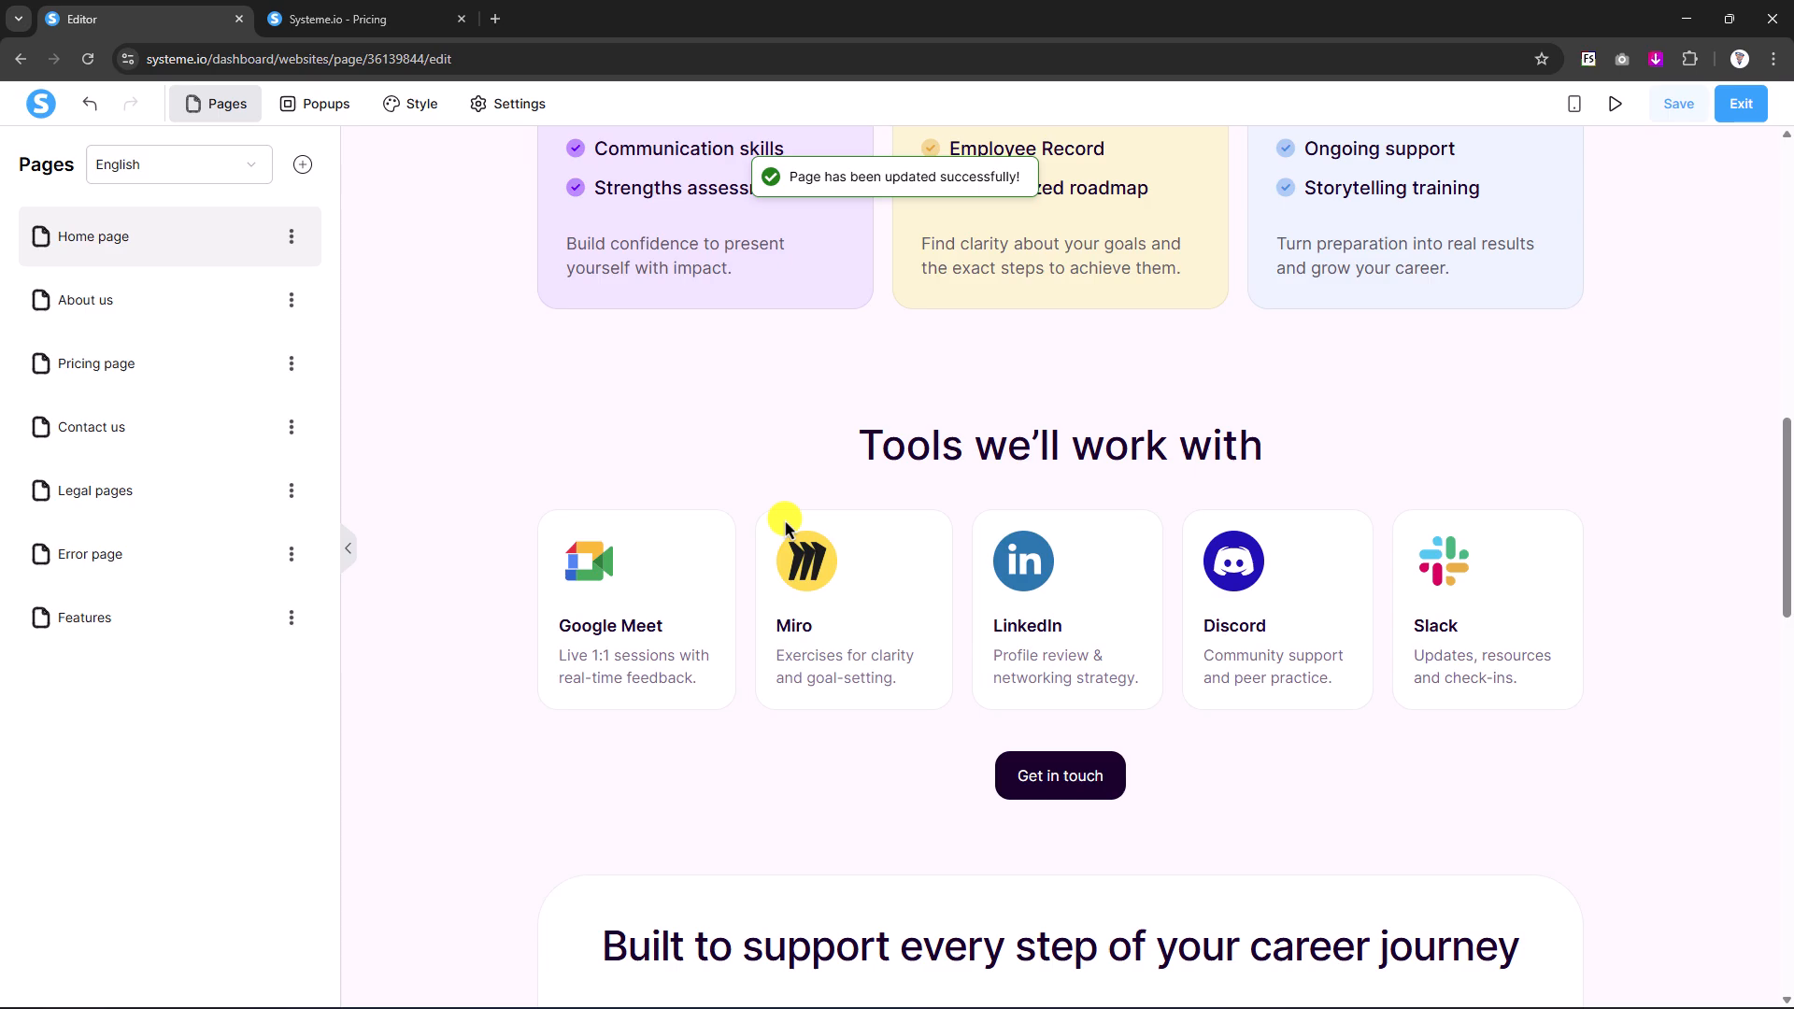
pyautogui.scroll(4, 787, 514)
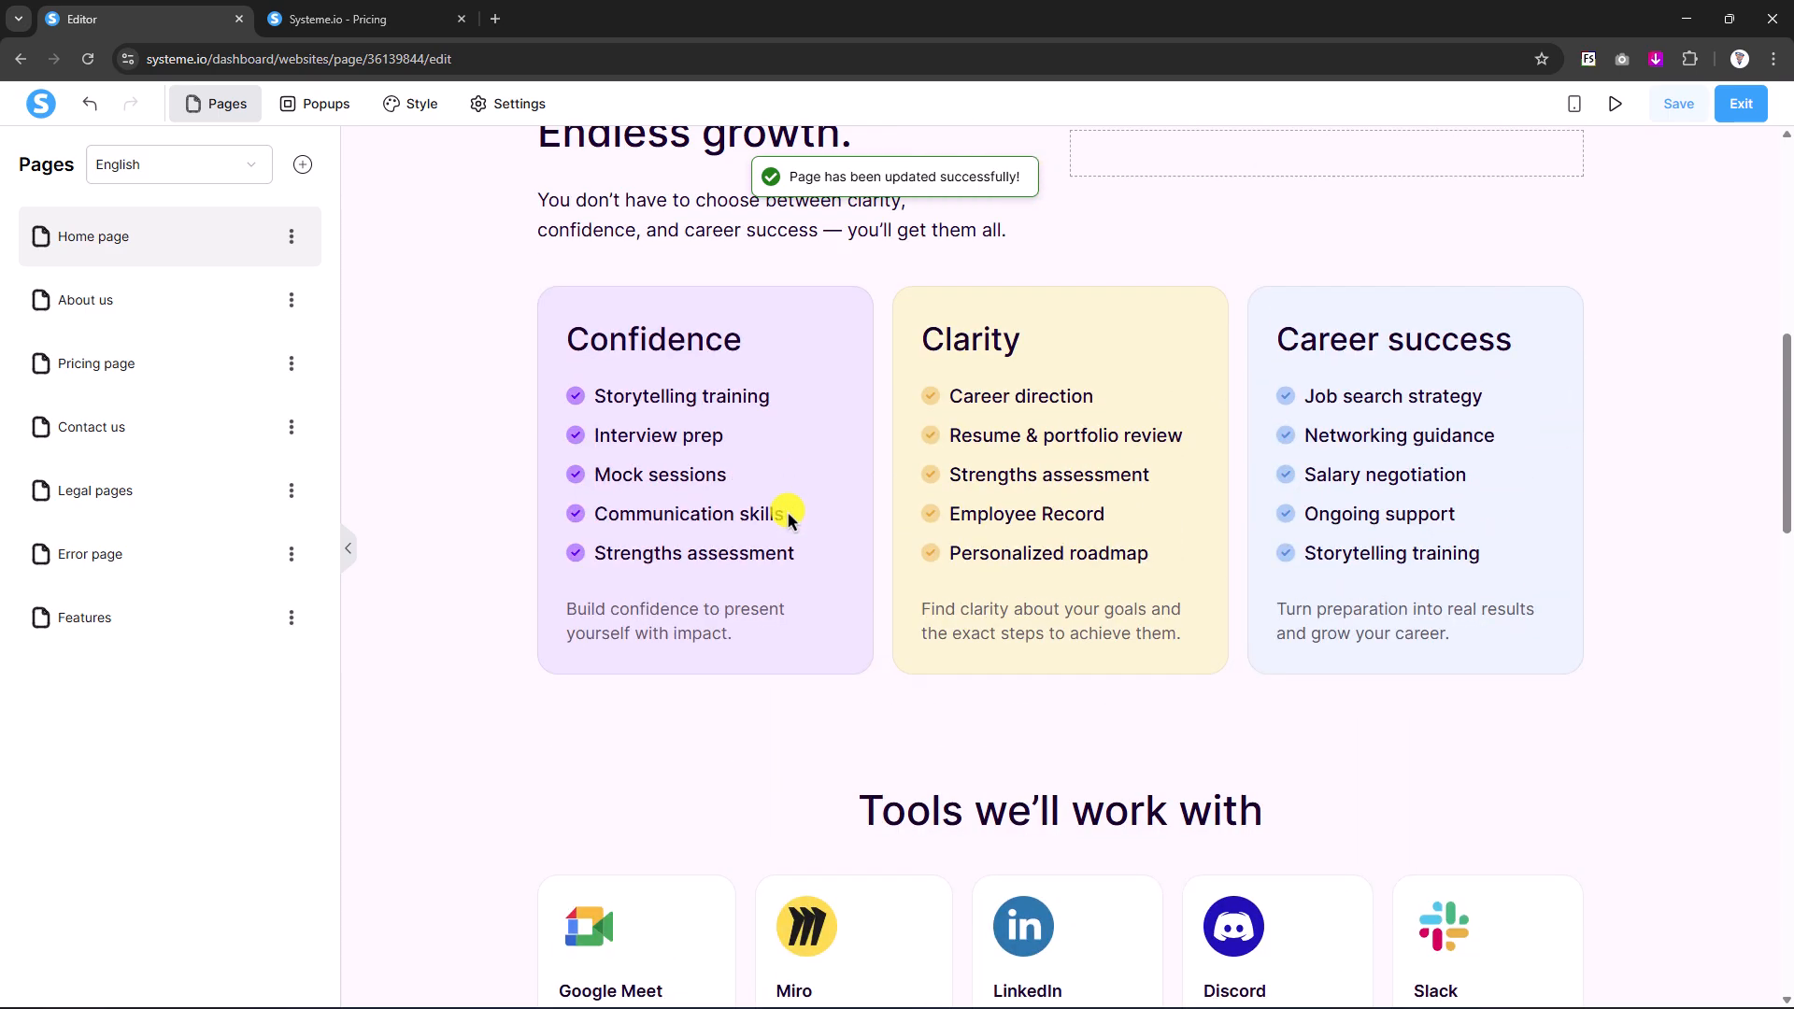
pyautogui.click(306, 167)
pyautogui.click(473, 401)
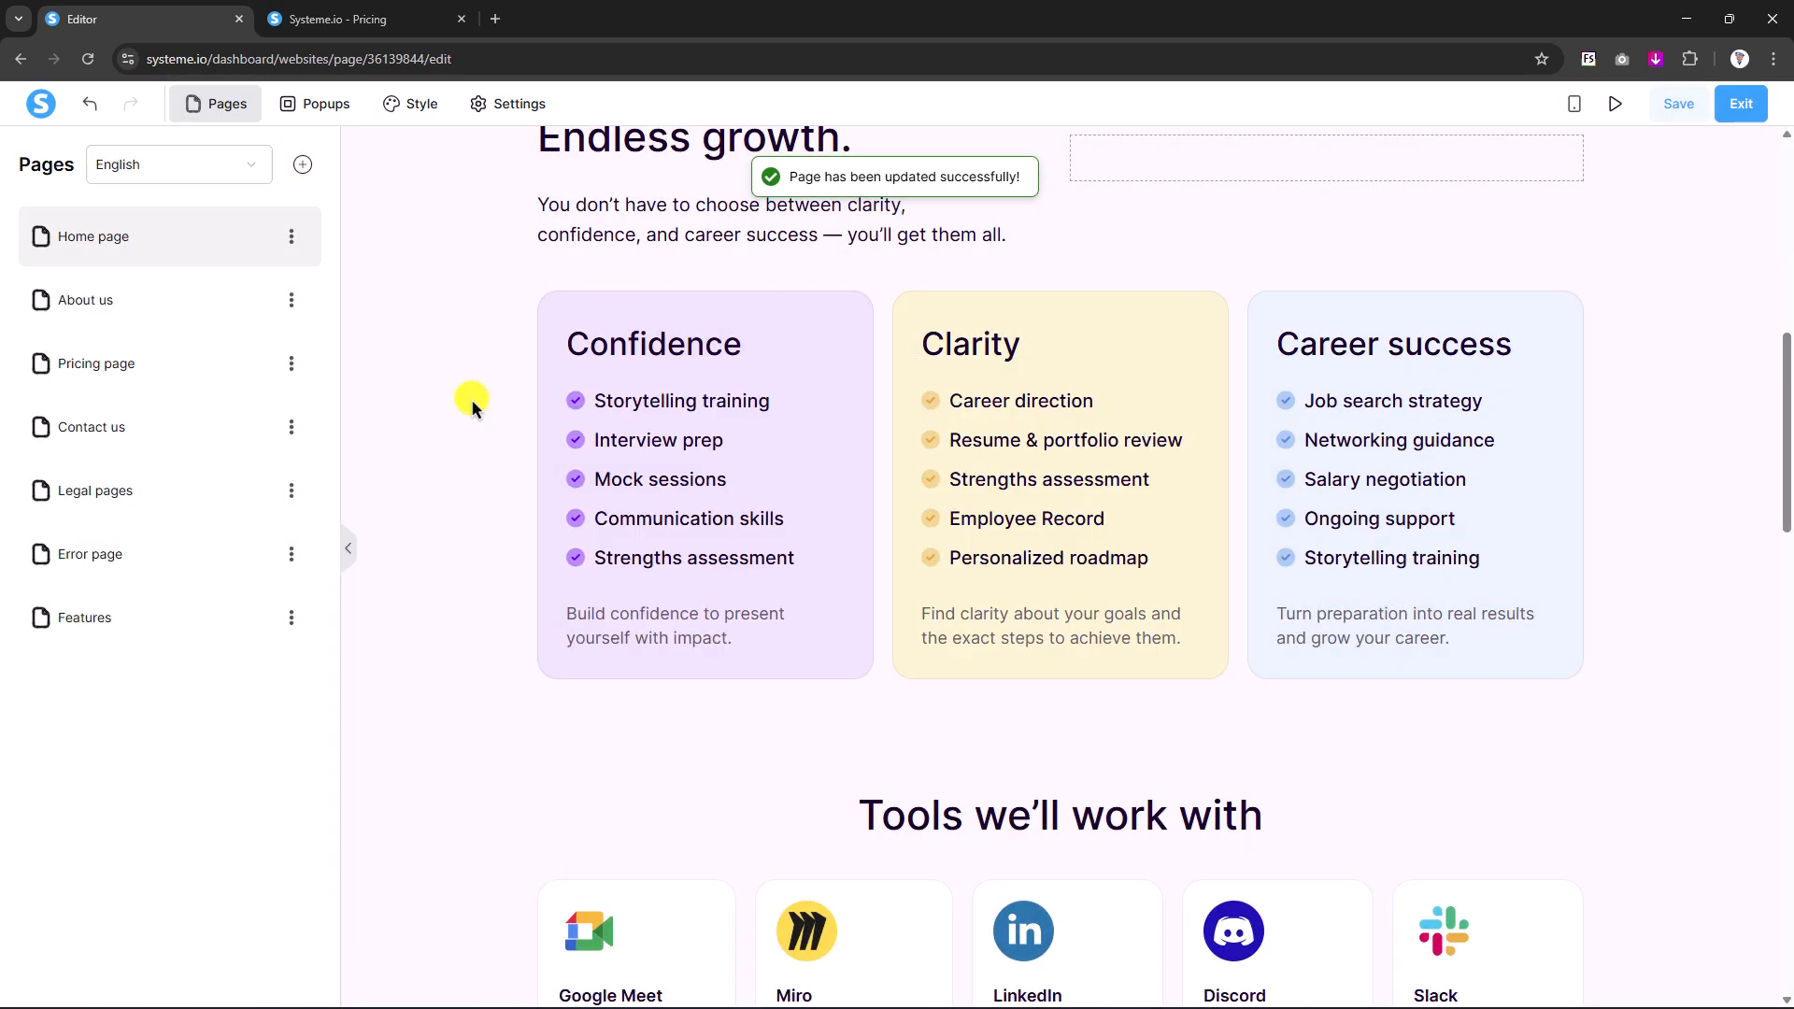
pyautogui.click(393, 304)
pyautogui.scroll(-7, 192, 452)
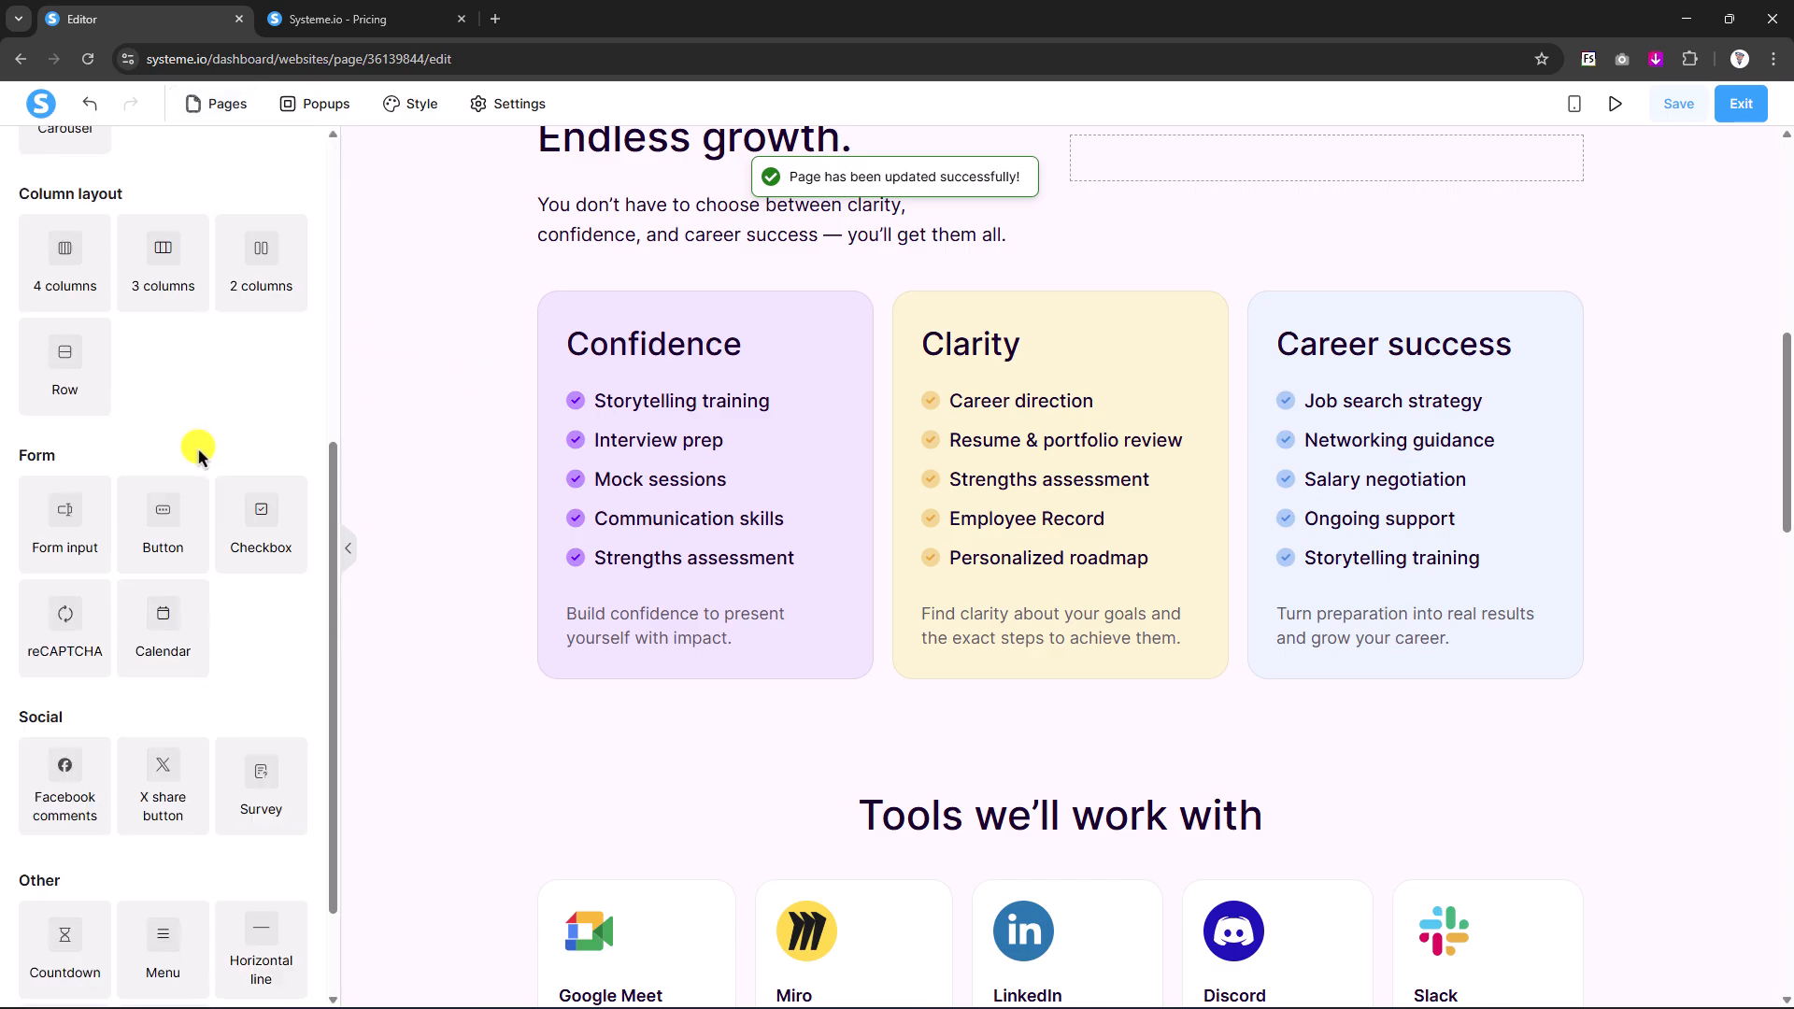
pyautogui.scroll(3, 124, 594)
# - Try placing a row element inside the Clarity column and delete it again
pyautogui.moveTo(68, 552); pyautogui.dragTo(979, 748)
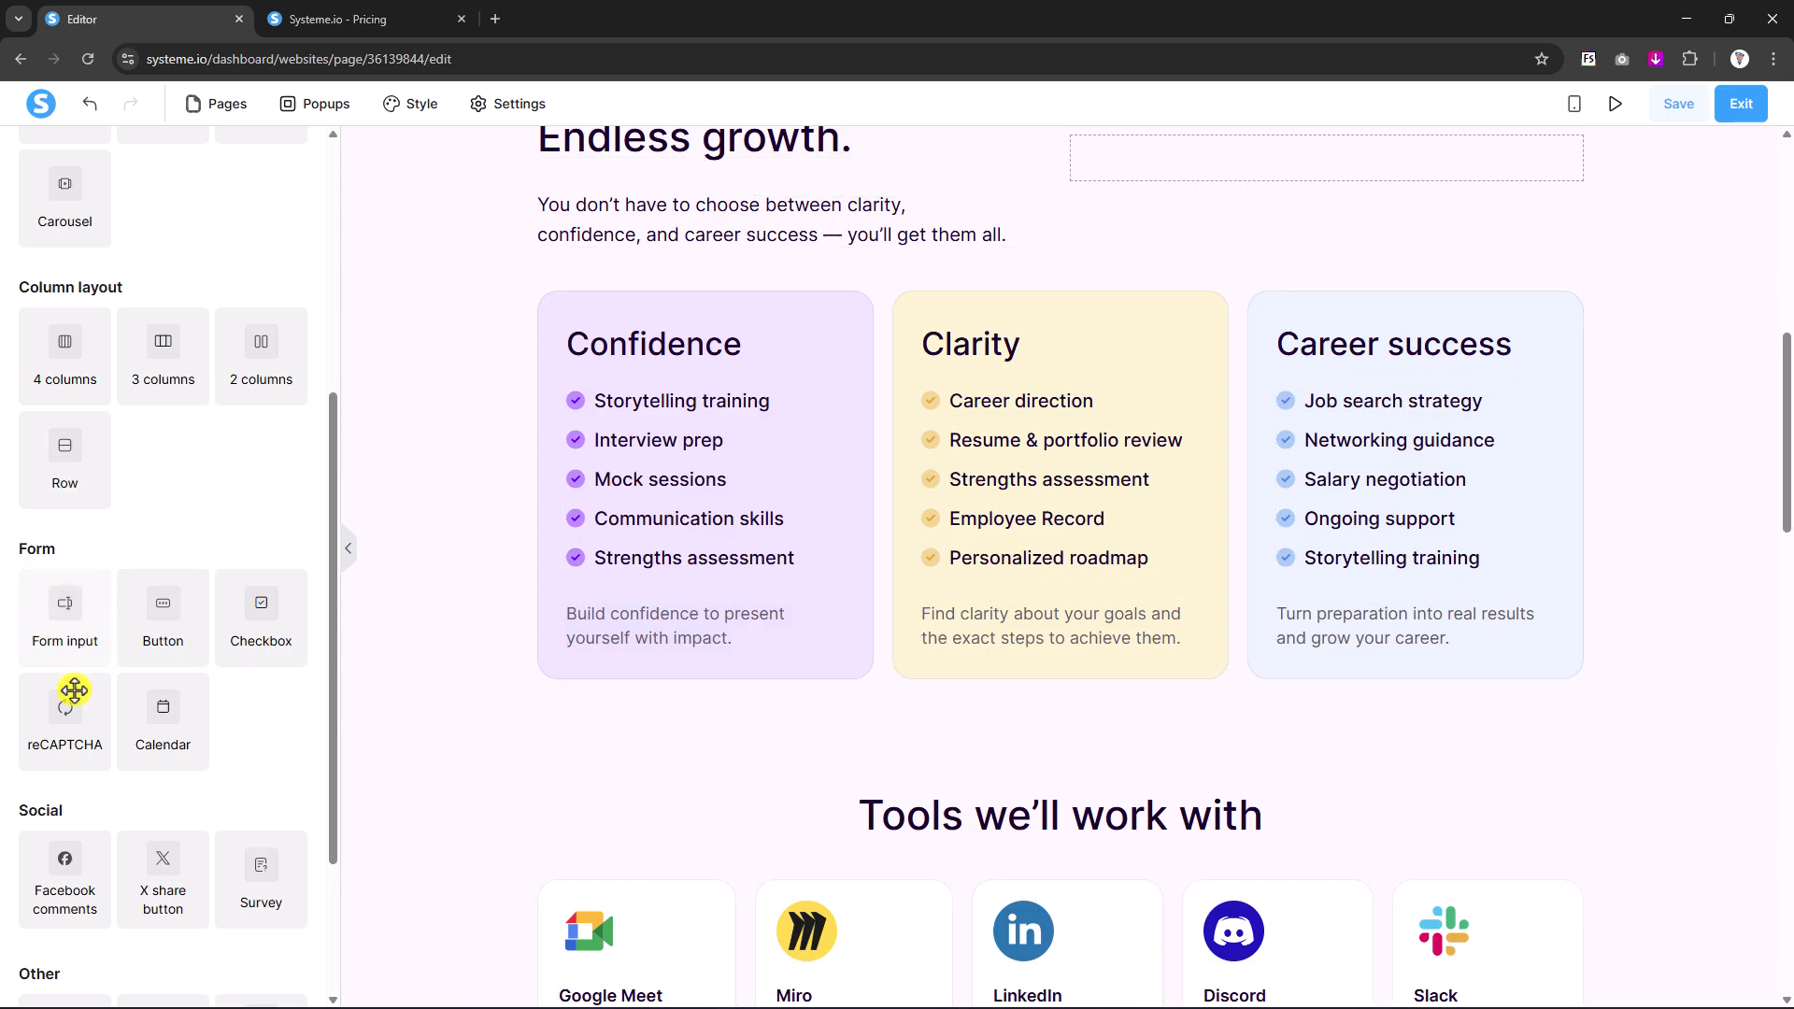
pyautogui.moveTo(56, 463); pyautogui.dragTo(1035, 676)
pyautogui.click(1215, 667)
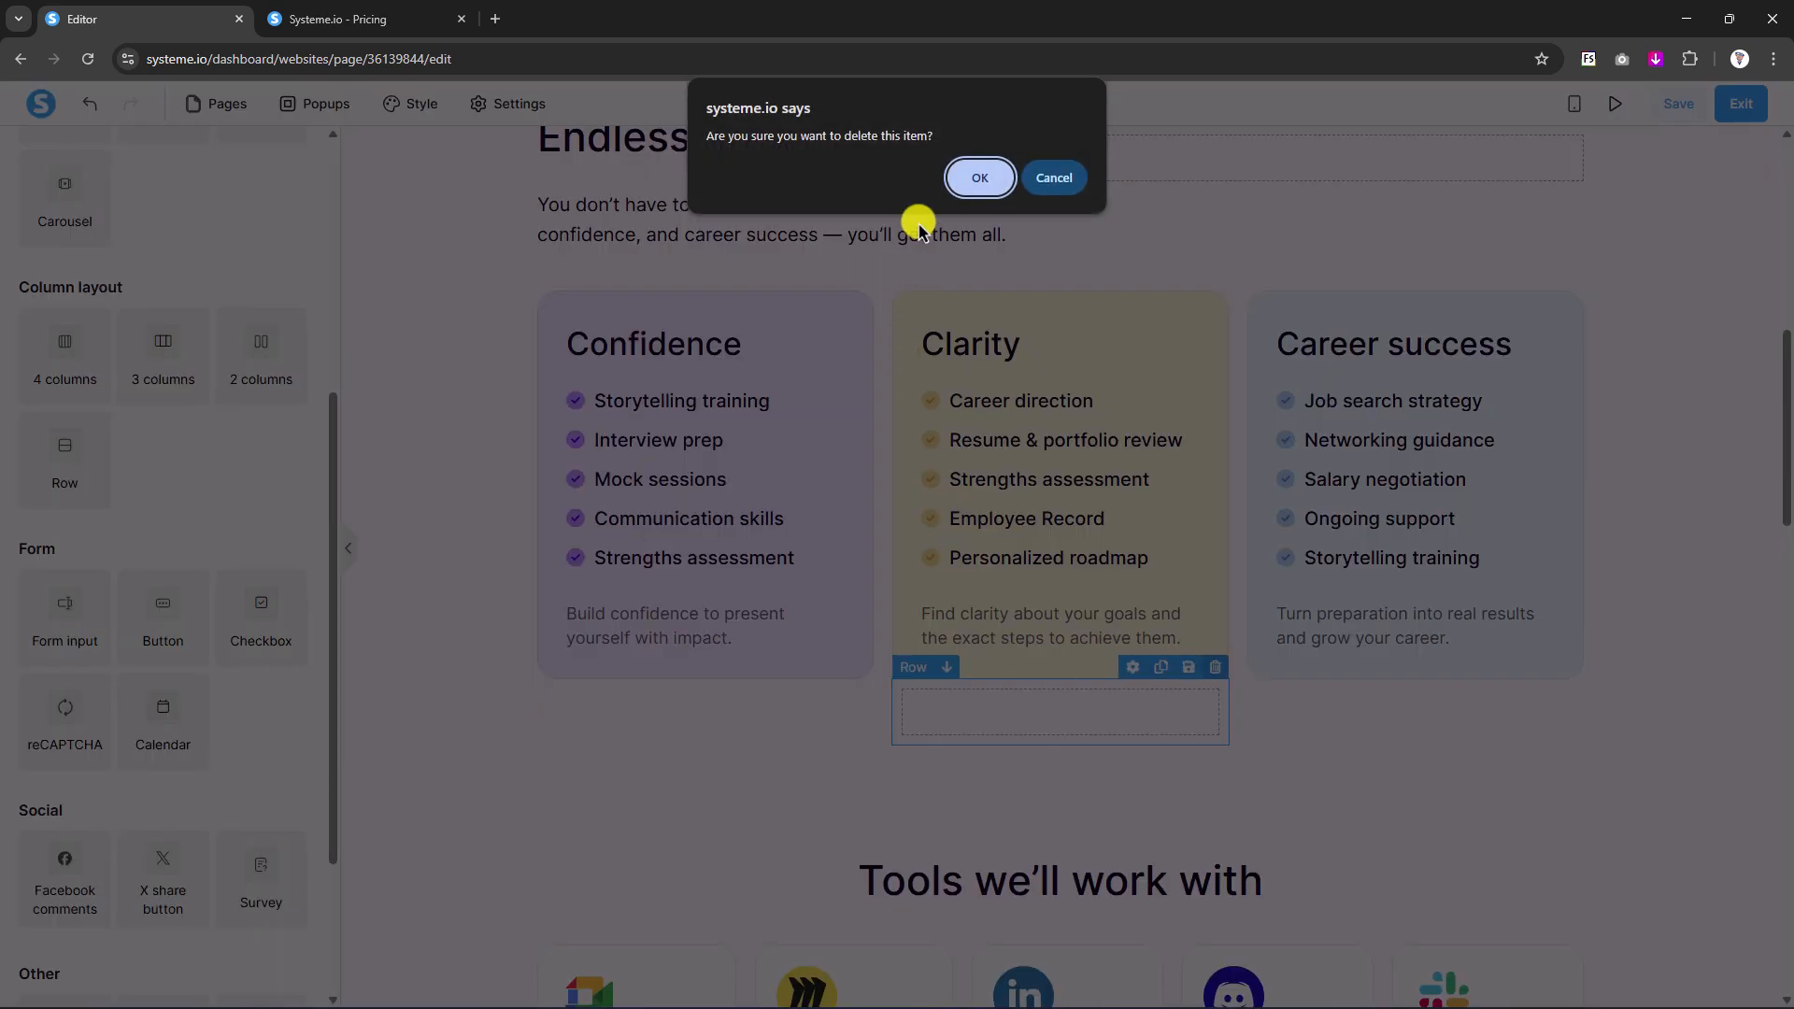
pyautogui.click(976, 178)
# - Add a full-width row below the three coaching cards and place a headline with a text element under it inside
pyautogui.scroll(-2, 913, 707)
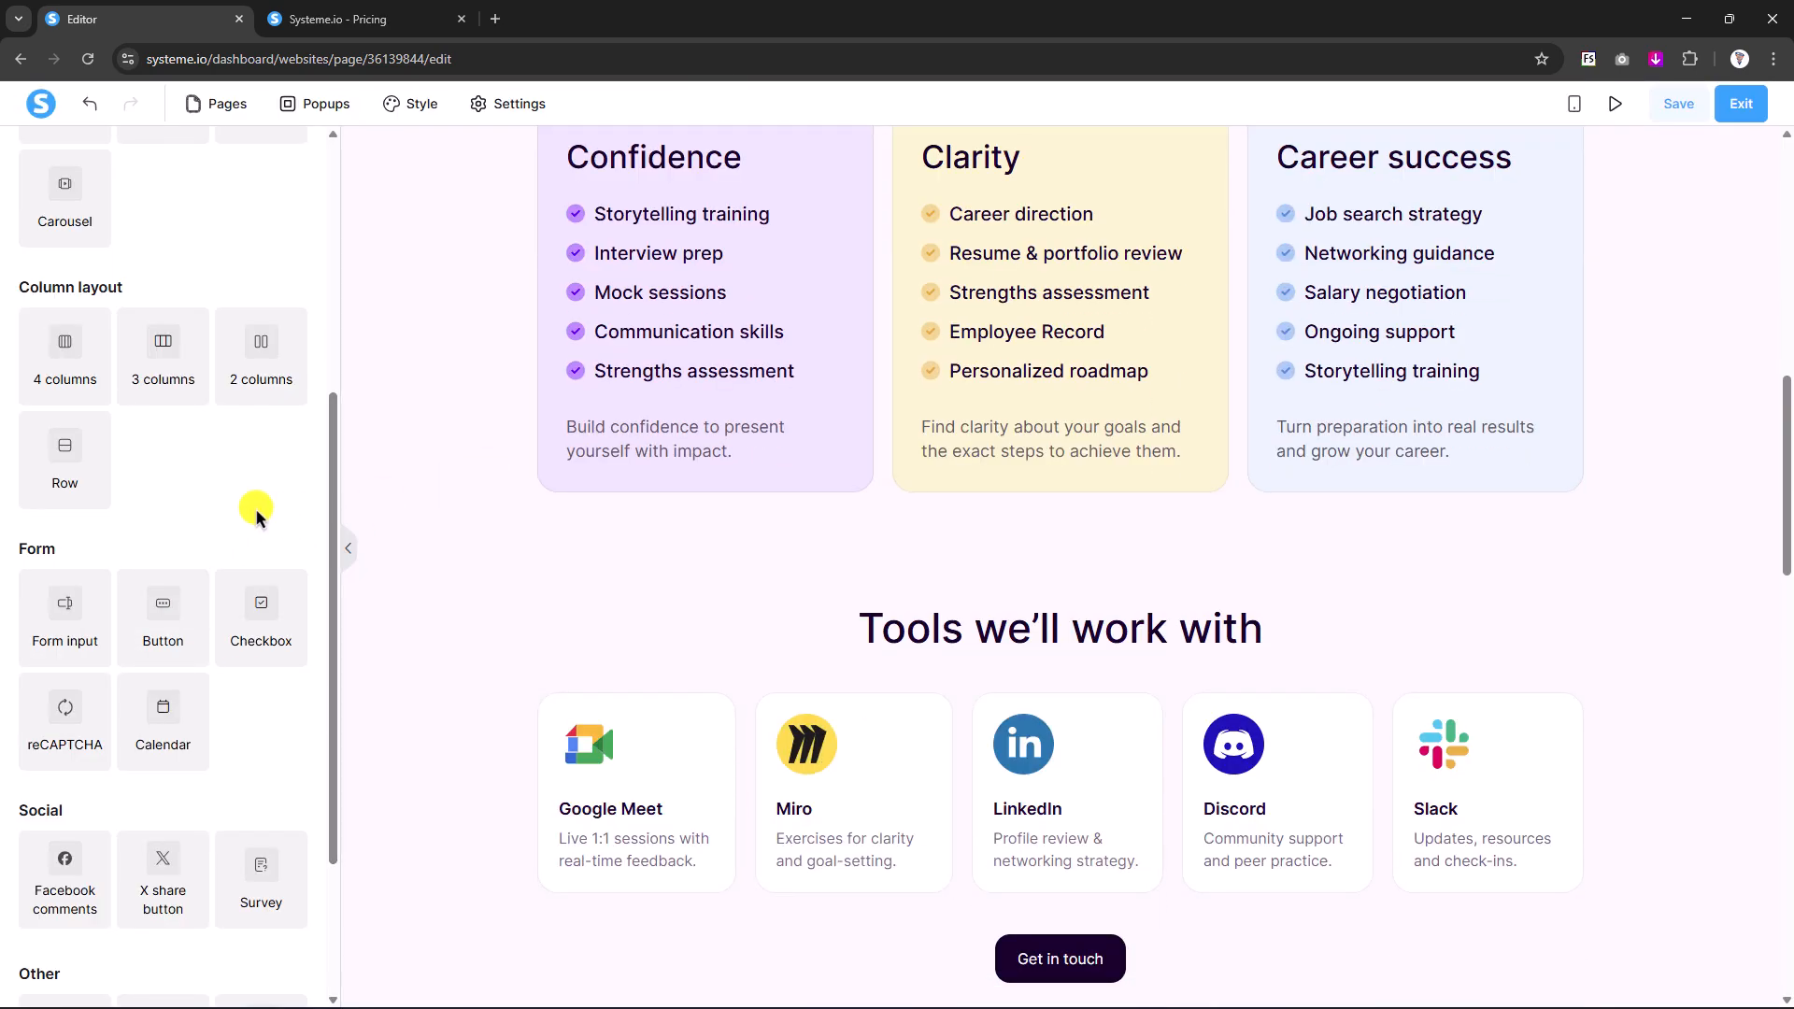
pyautogui.moveTo(60, 461); pyautogui.dragTo(941, 592)
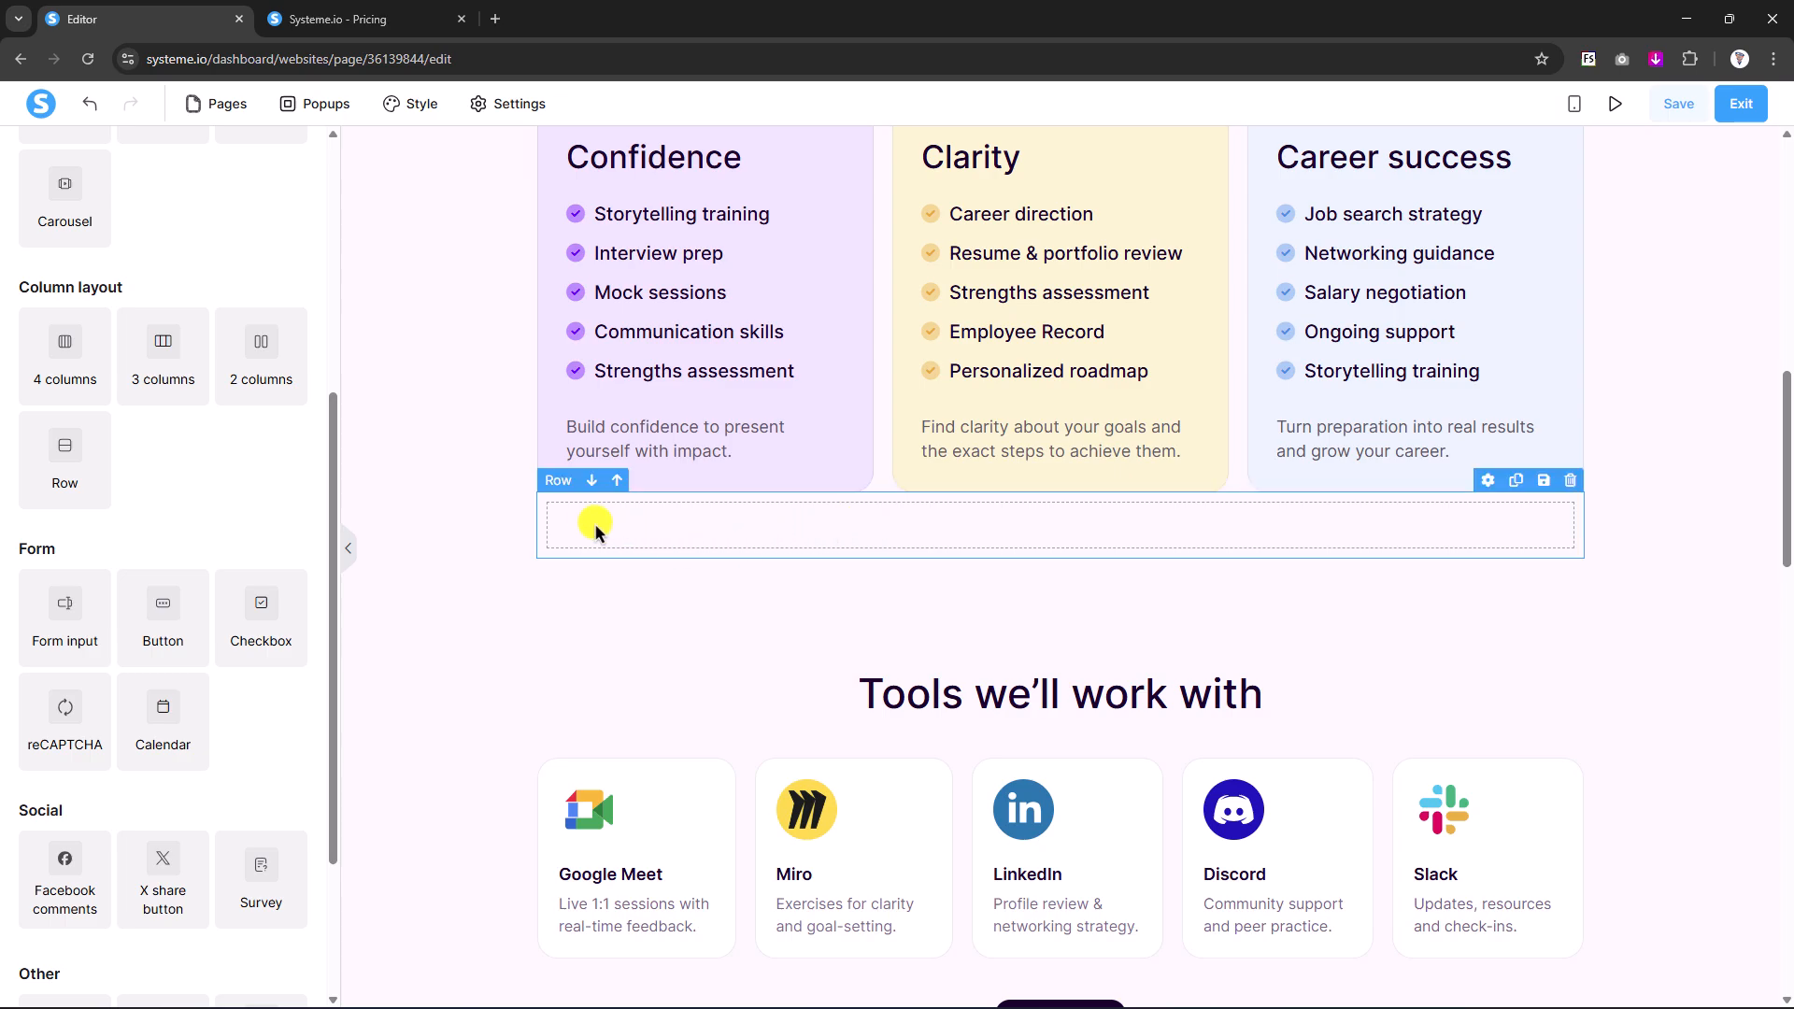
pyautogui.scroll(5, 220, 529)
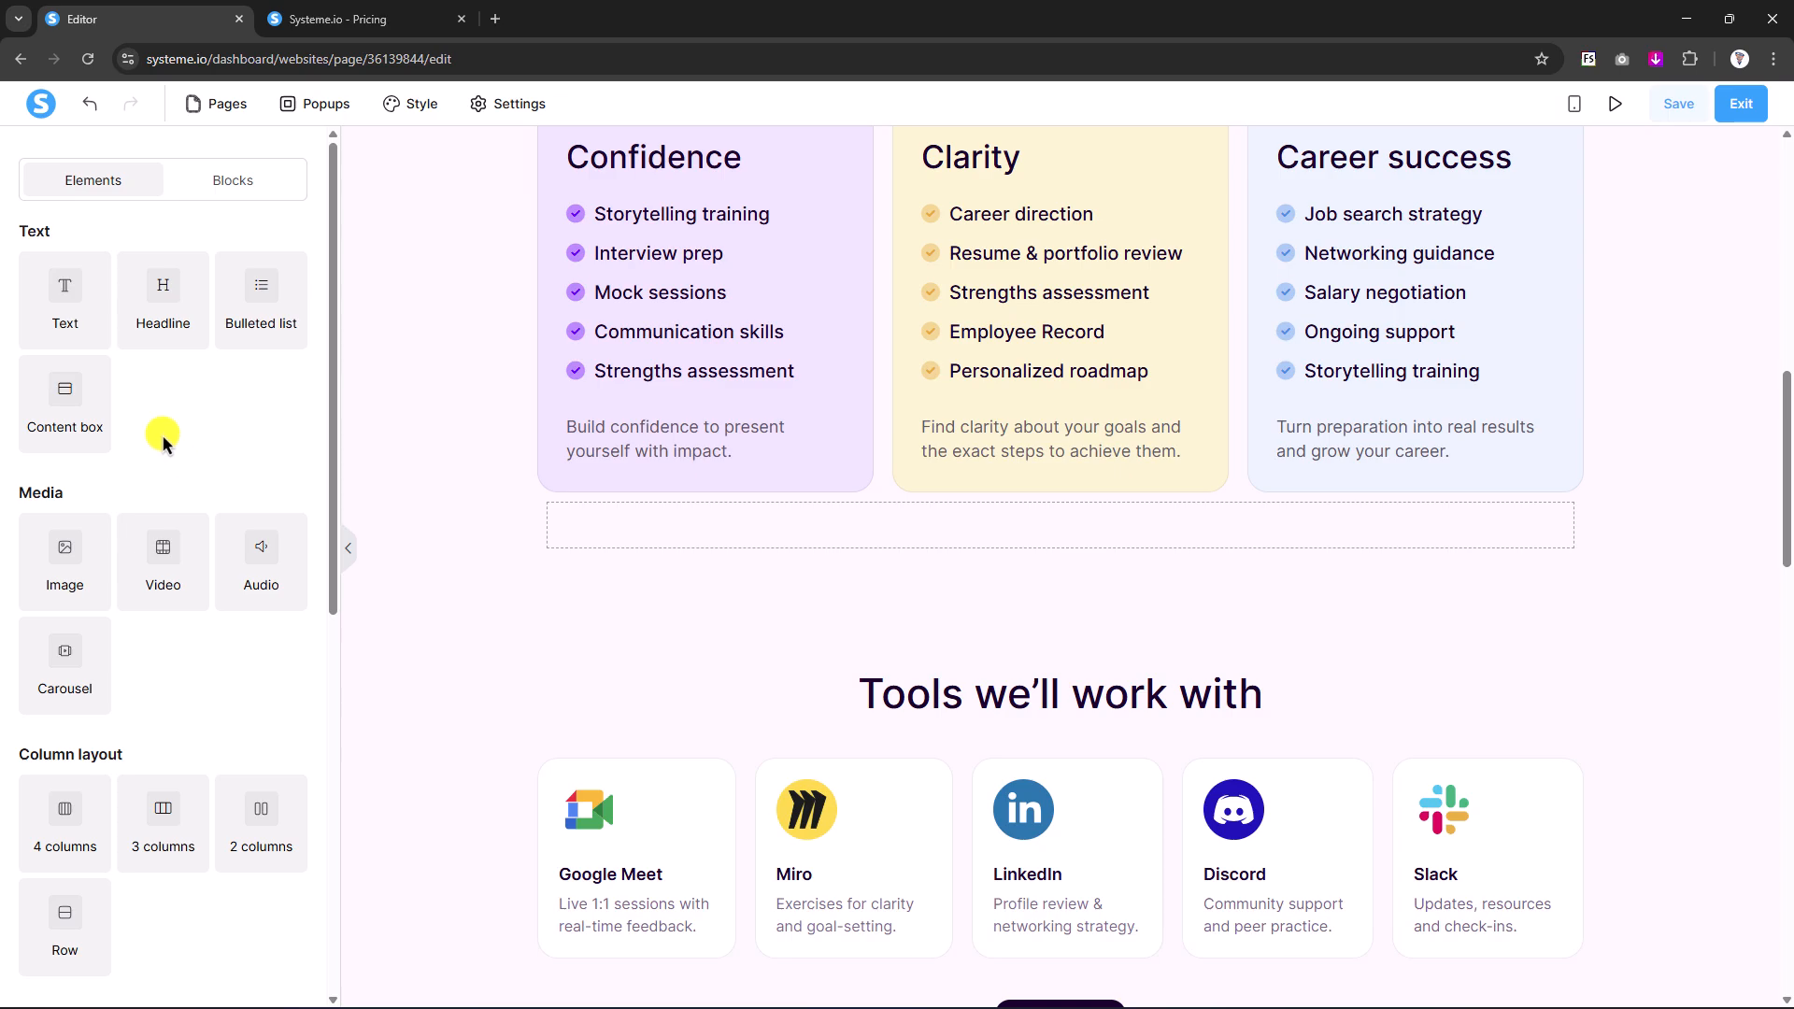
pyautogui.moveTo(159, 321); pyautogui.dragTo(928, 533)
pyautogui.moveTo(56, 292); pyautogui.dragTo(855, 538)
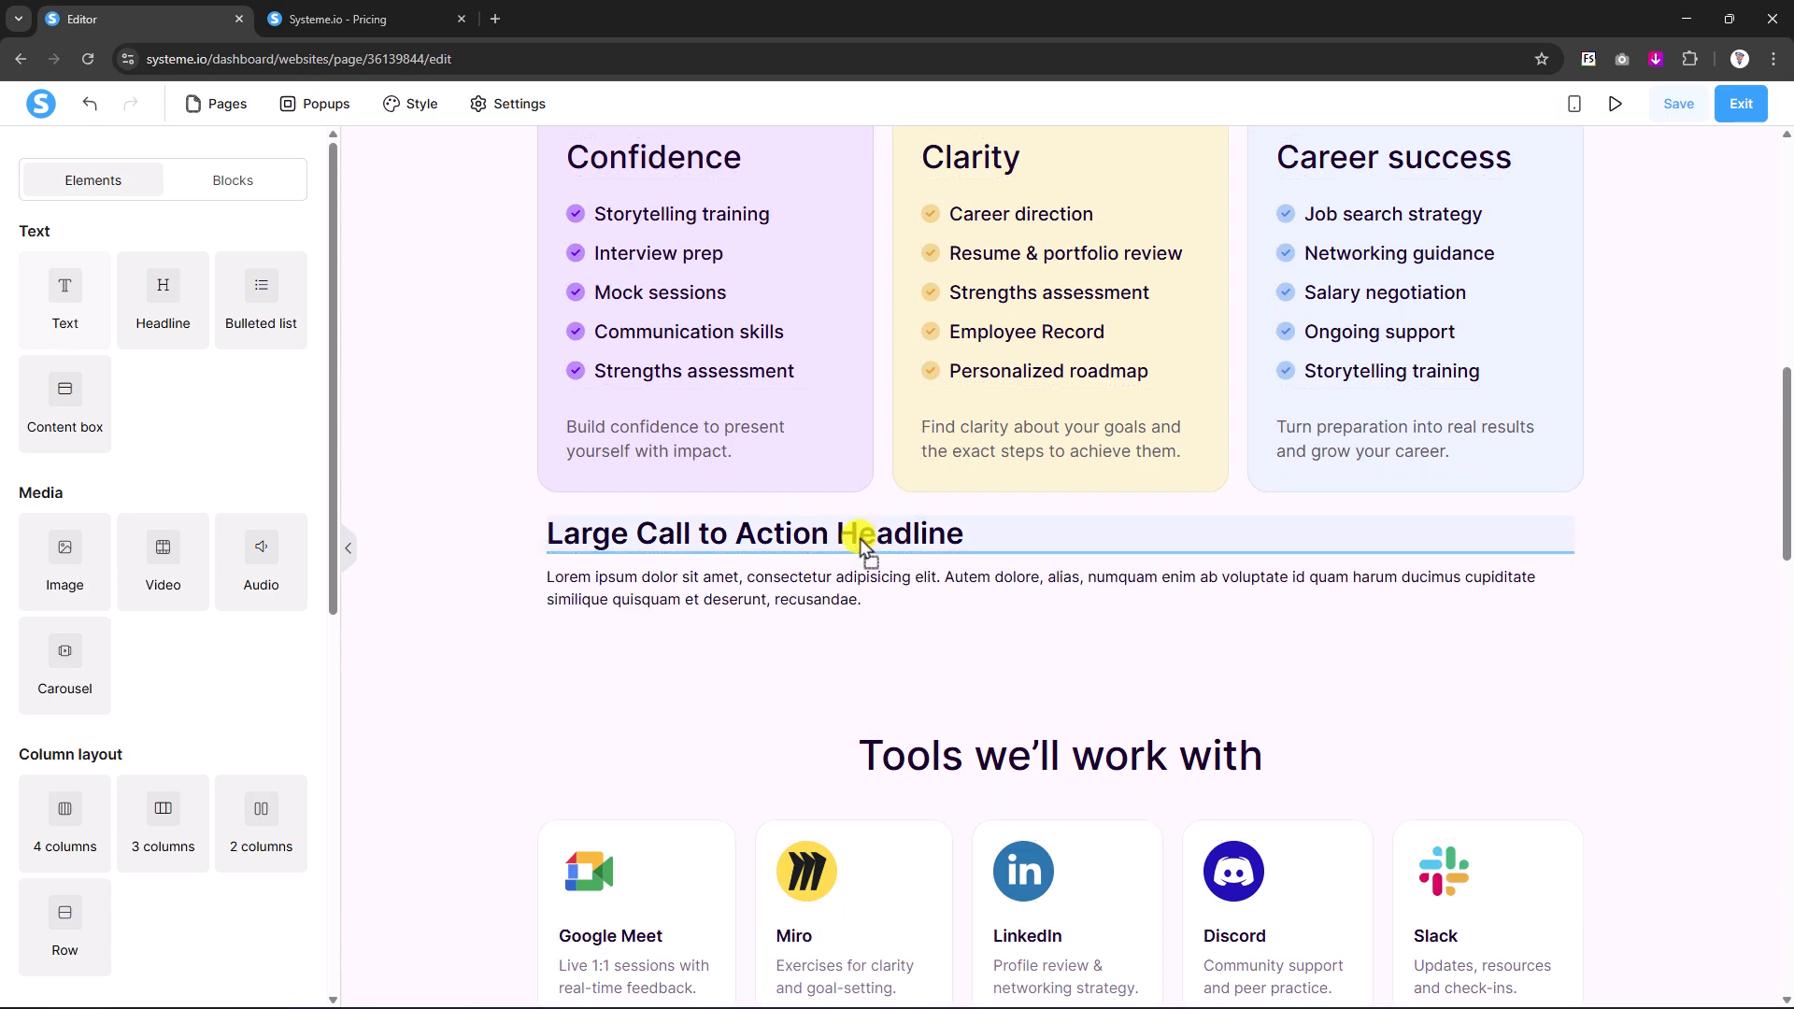
# - Insert a video below the new row's text and a button below the video
pyautogui.moveTo(162, 552); pyautogui.dragTo(744, 615)
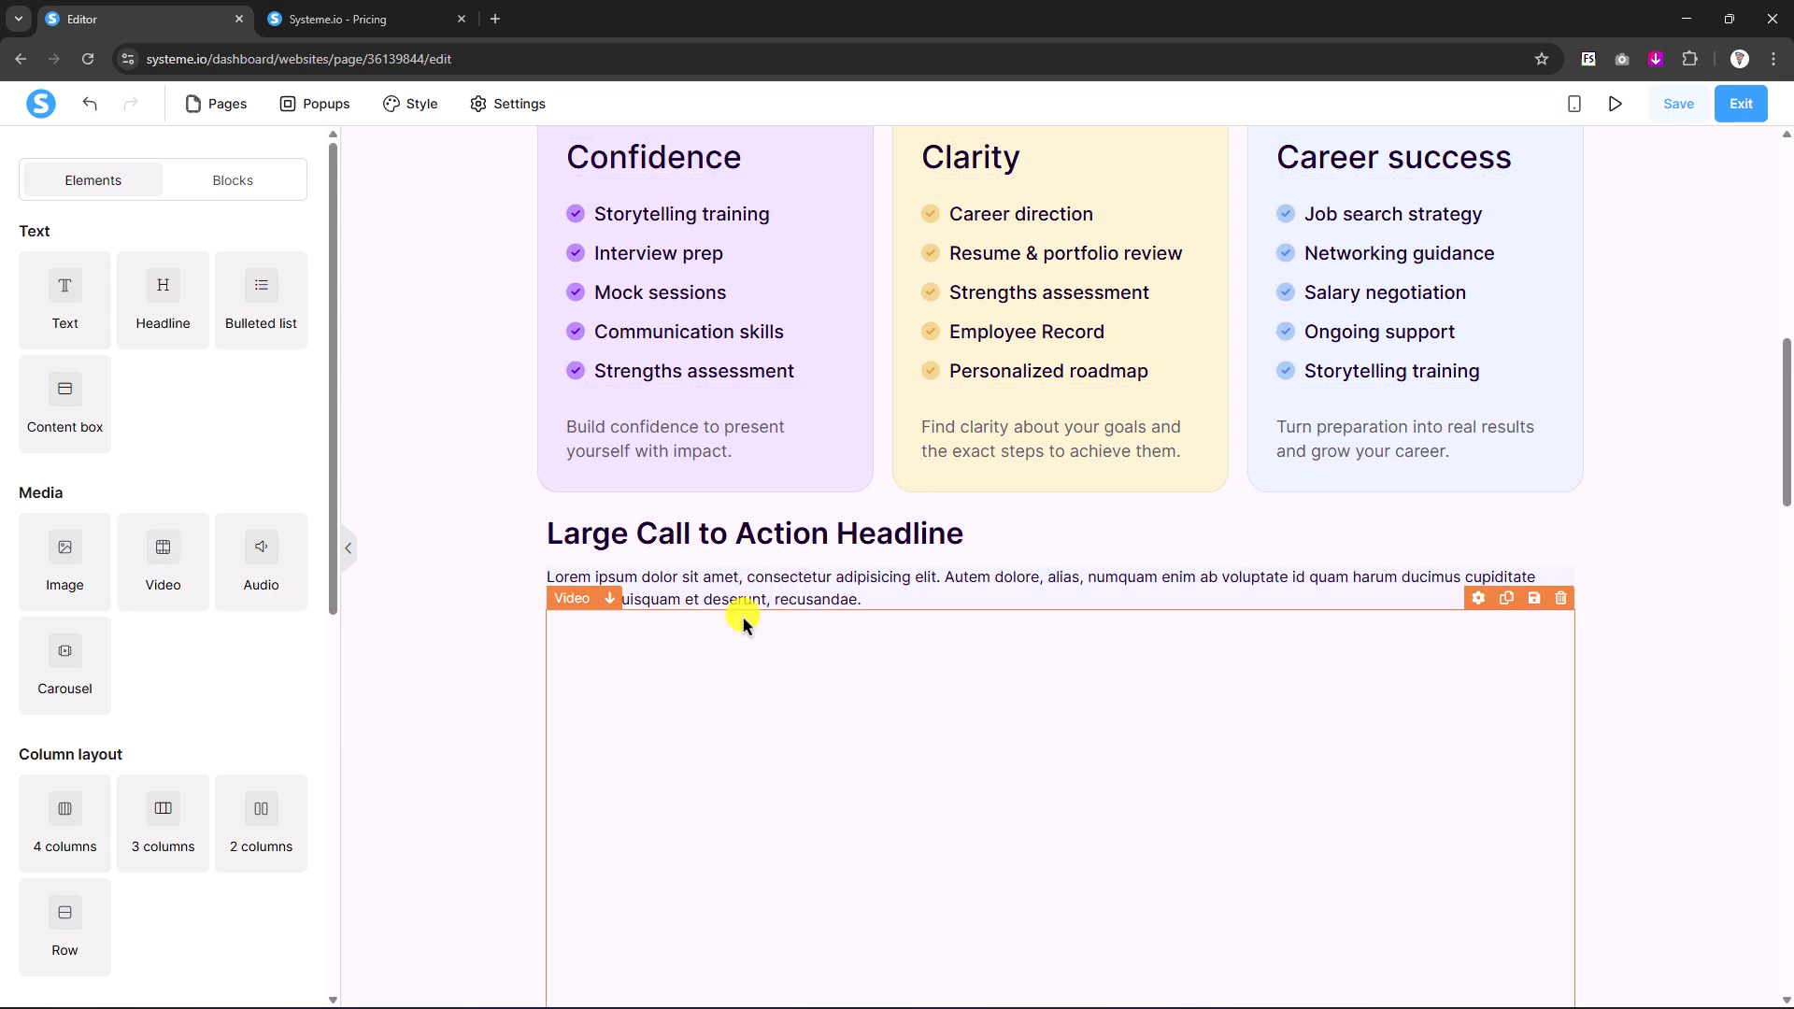
pyautogui.scroll(-6, 772, 617)
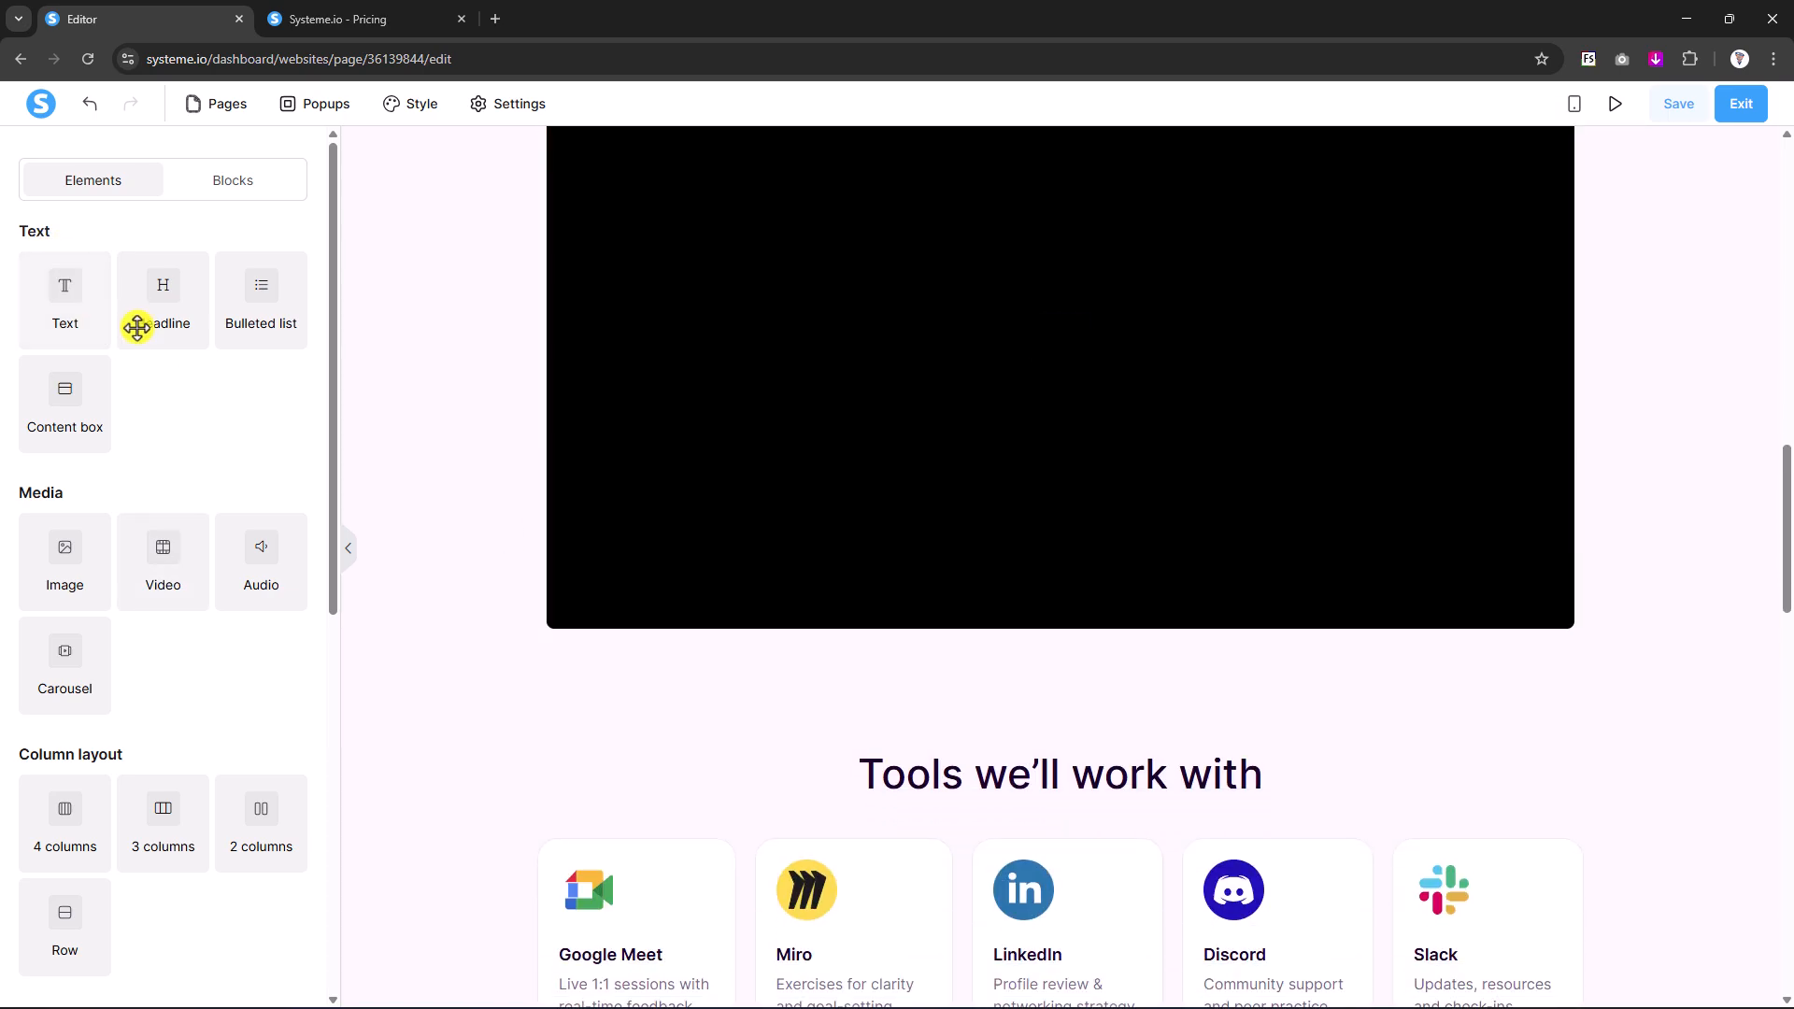
pyautogui.scroll(-7, 124, 700)
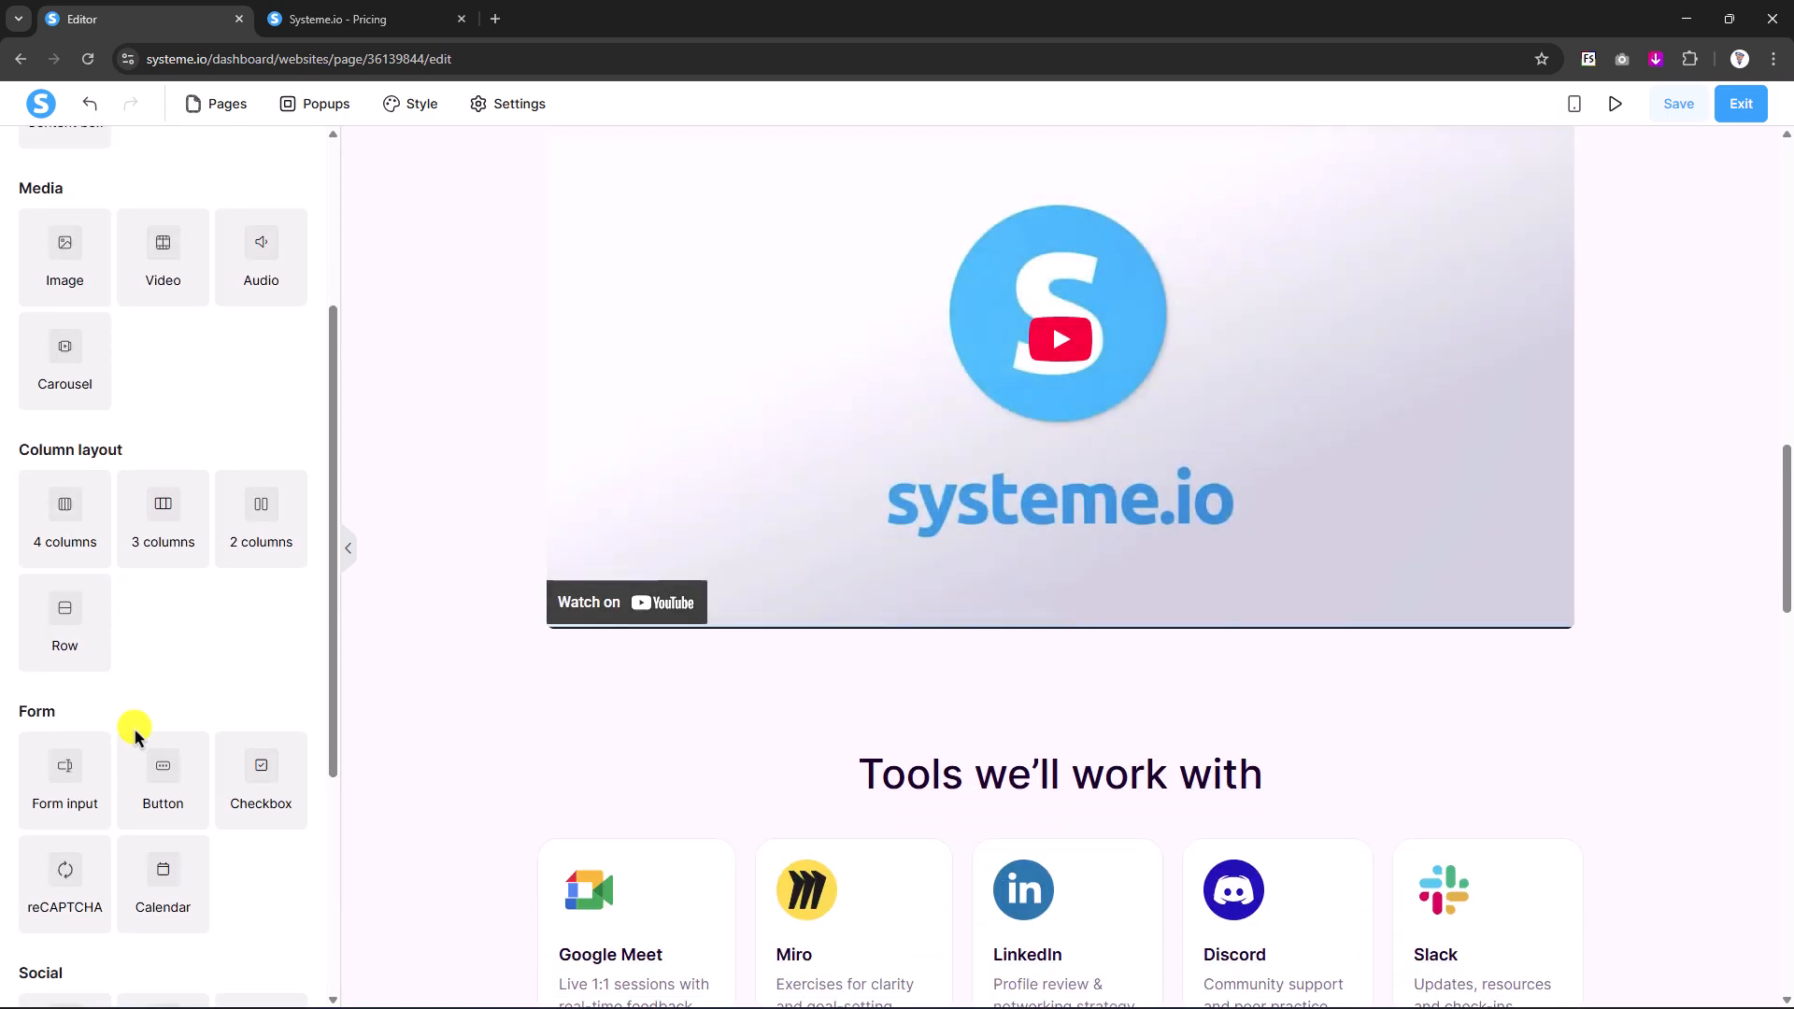
pyautogui.moveTo(198, 495); pyautogui.dragTo(795, 626)
# - Set the new row's vertical padding to 50 and its horizontal padding to 20
pyautogui.scroll(10, 1075, 607)
pyautogui.scroll(-3, 758, 645)
pyautogui.scroll(-2, 517, 413)
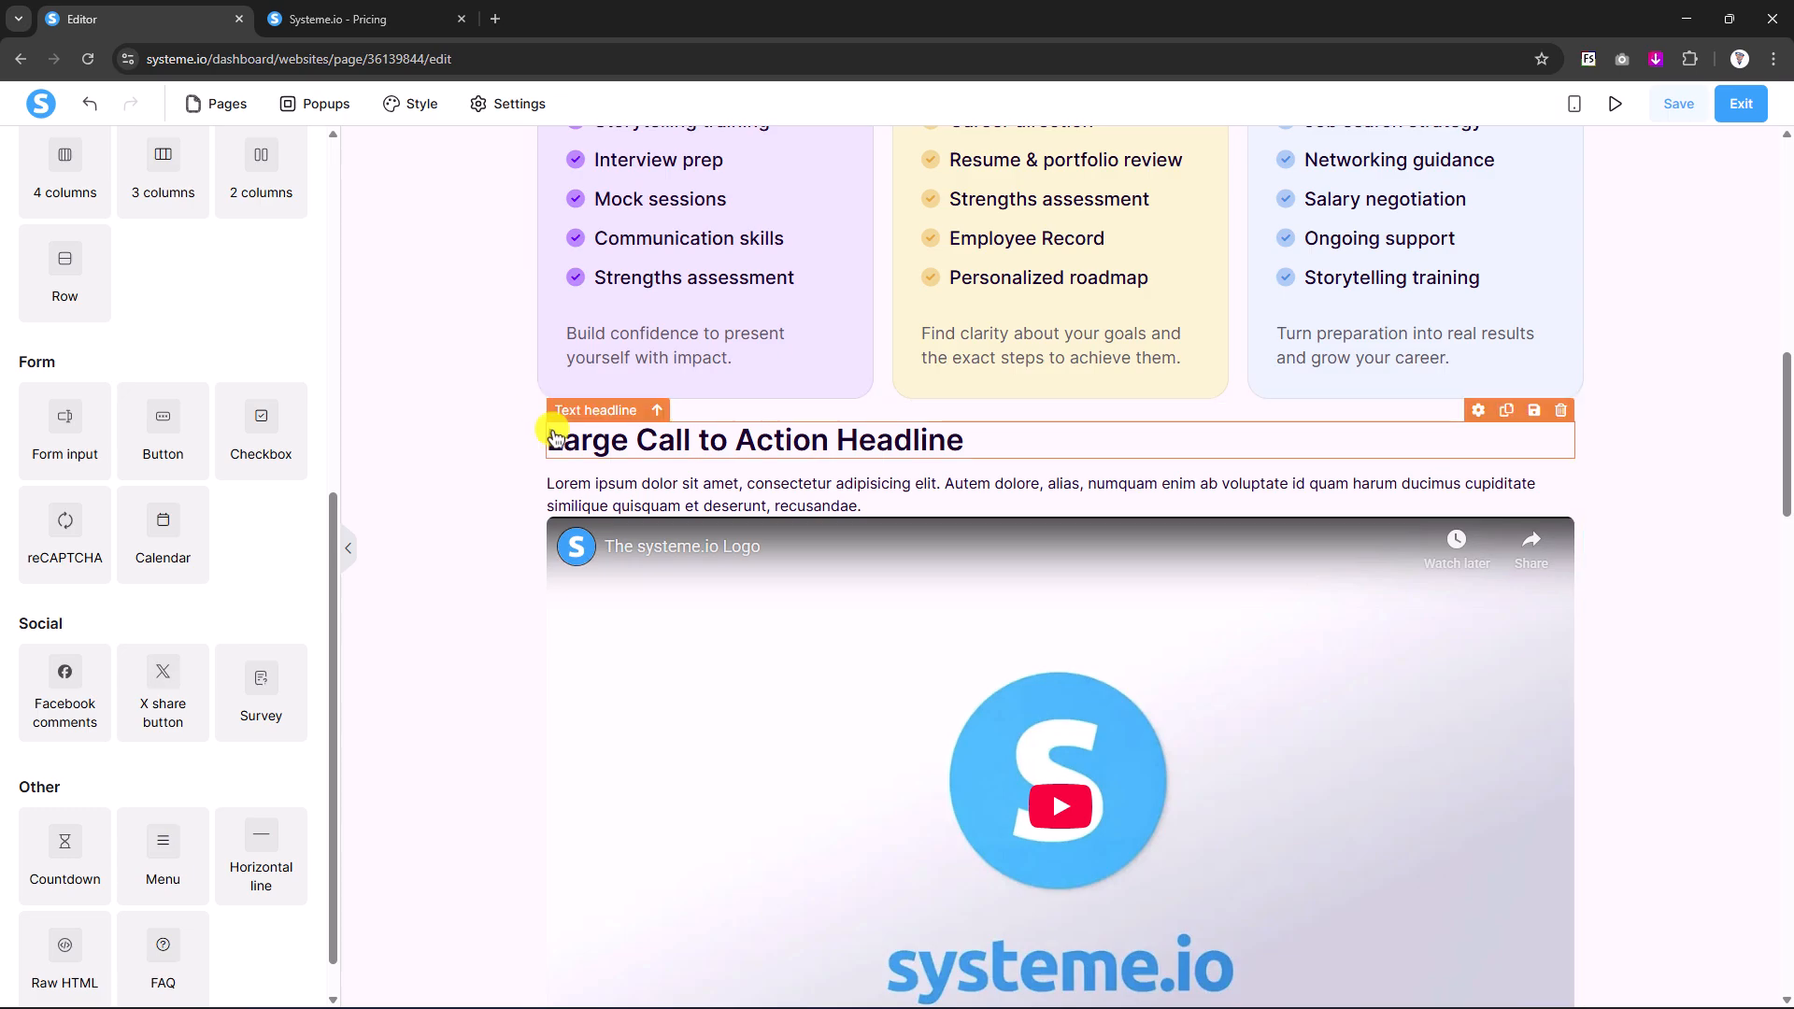
pyautogui.click(542, 425)
pyautogui.scroll(-2, 542, 425)
pyautogui.moveTo(74, 345); pyautogui.dragTo(43, 345)
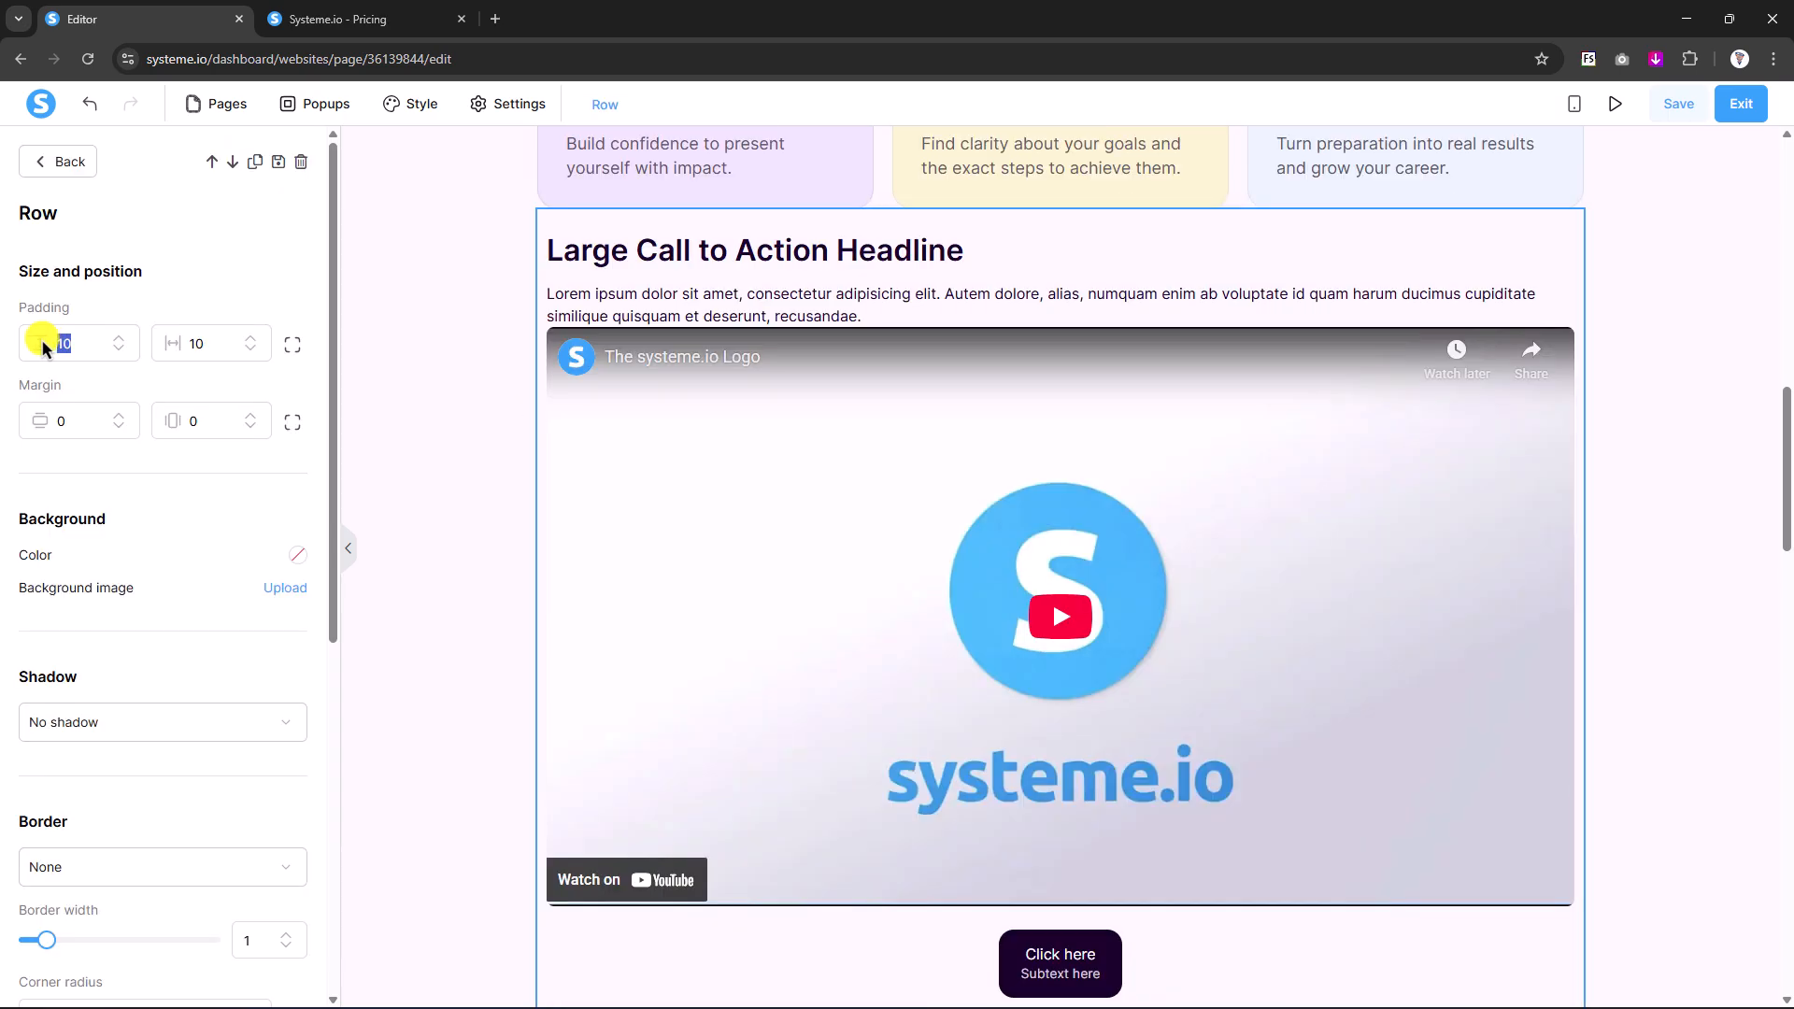
pyautogui.write('50')
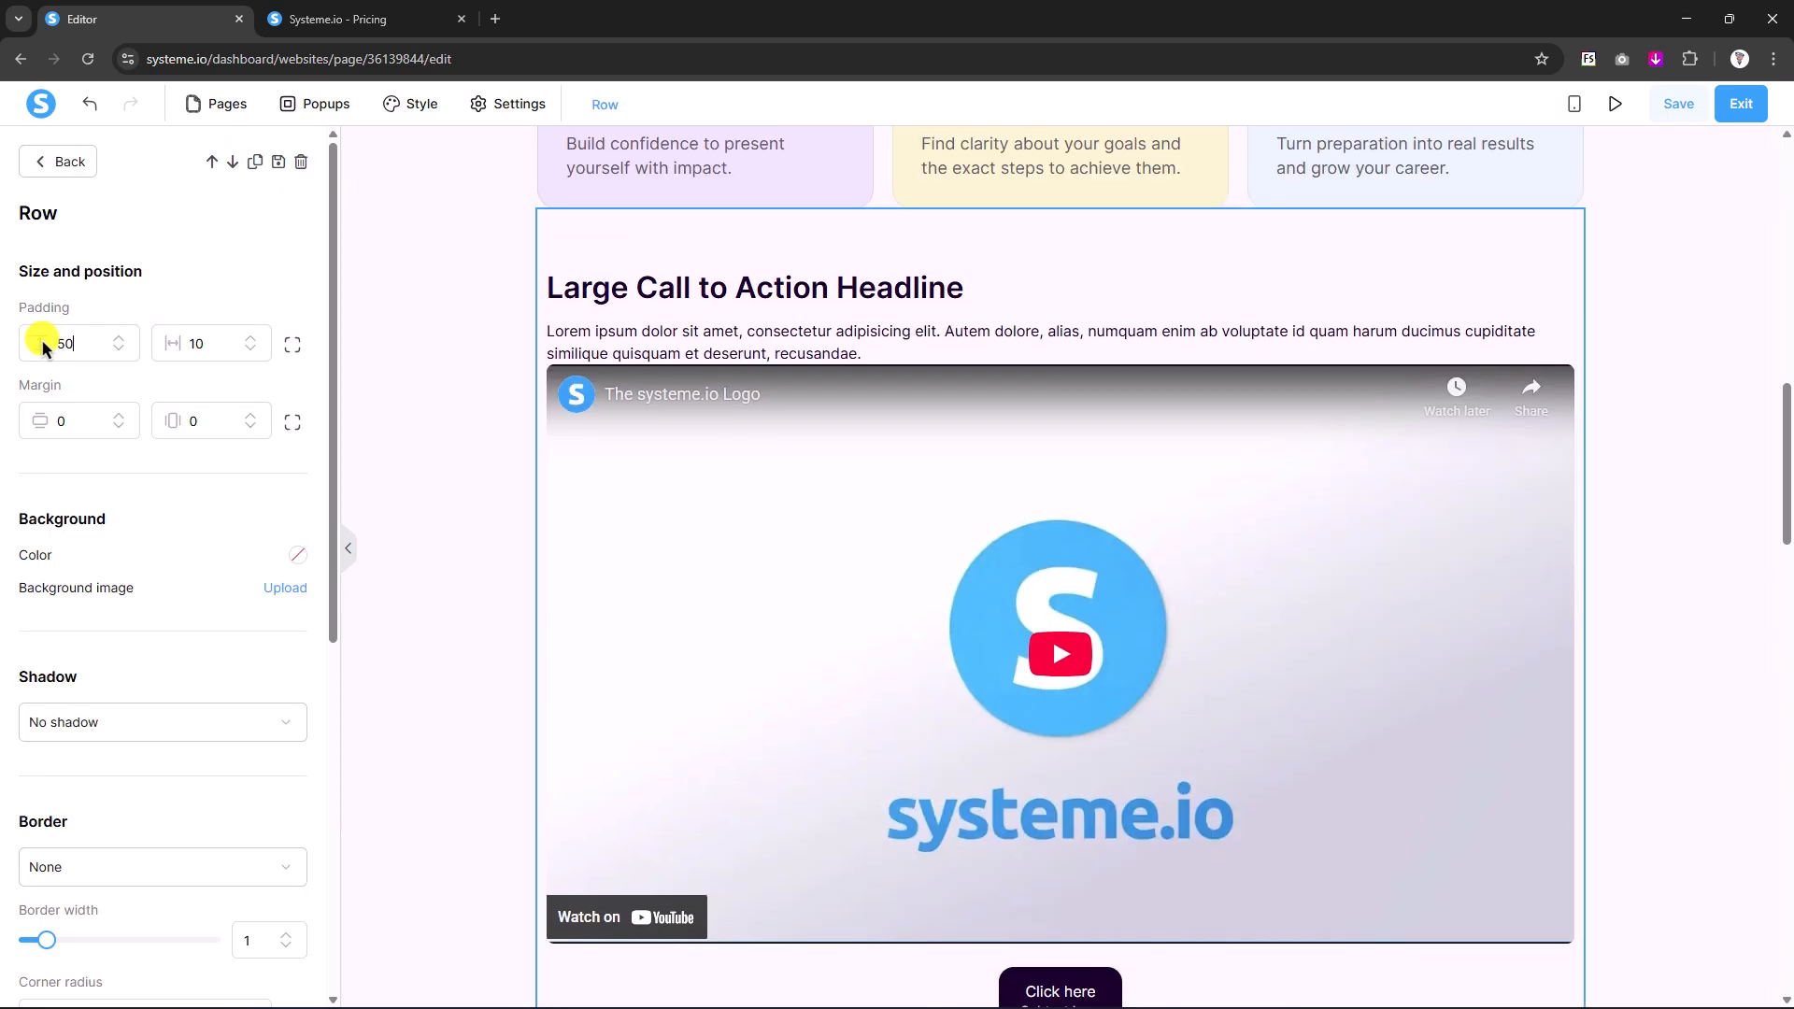
pyautogui.moveTo(229, 344); pyautogui.dragTo(163, 353)
pyautogui.write('20')
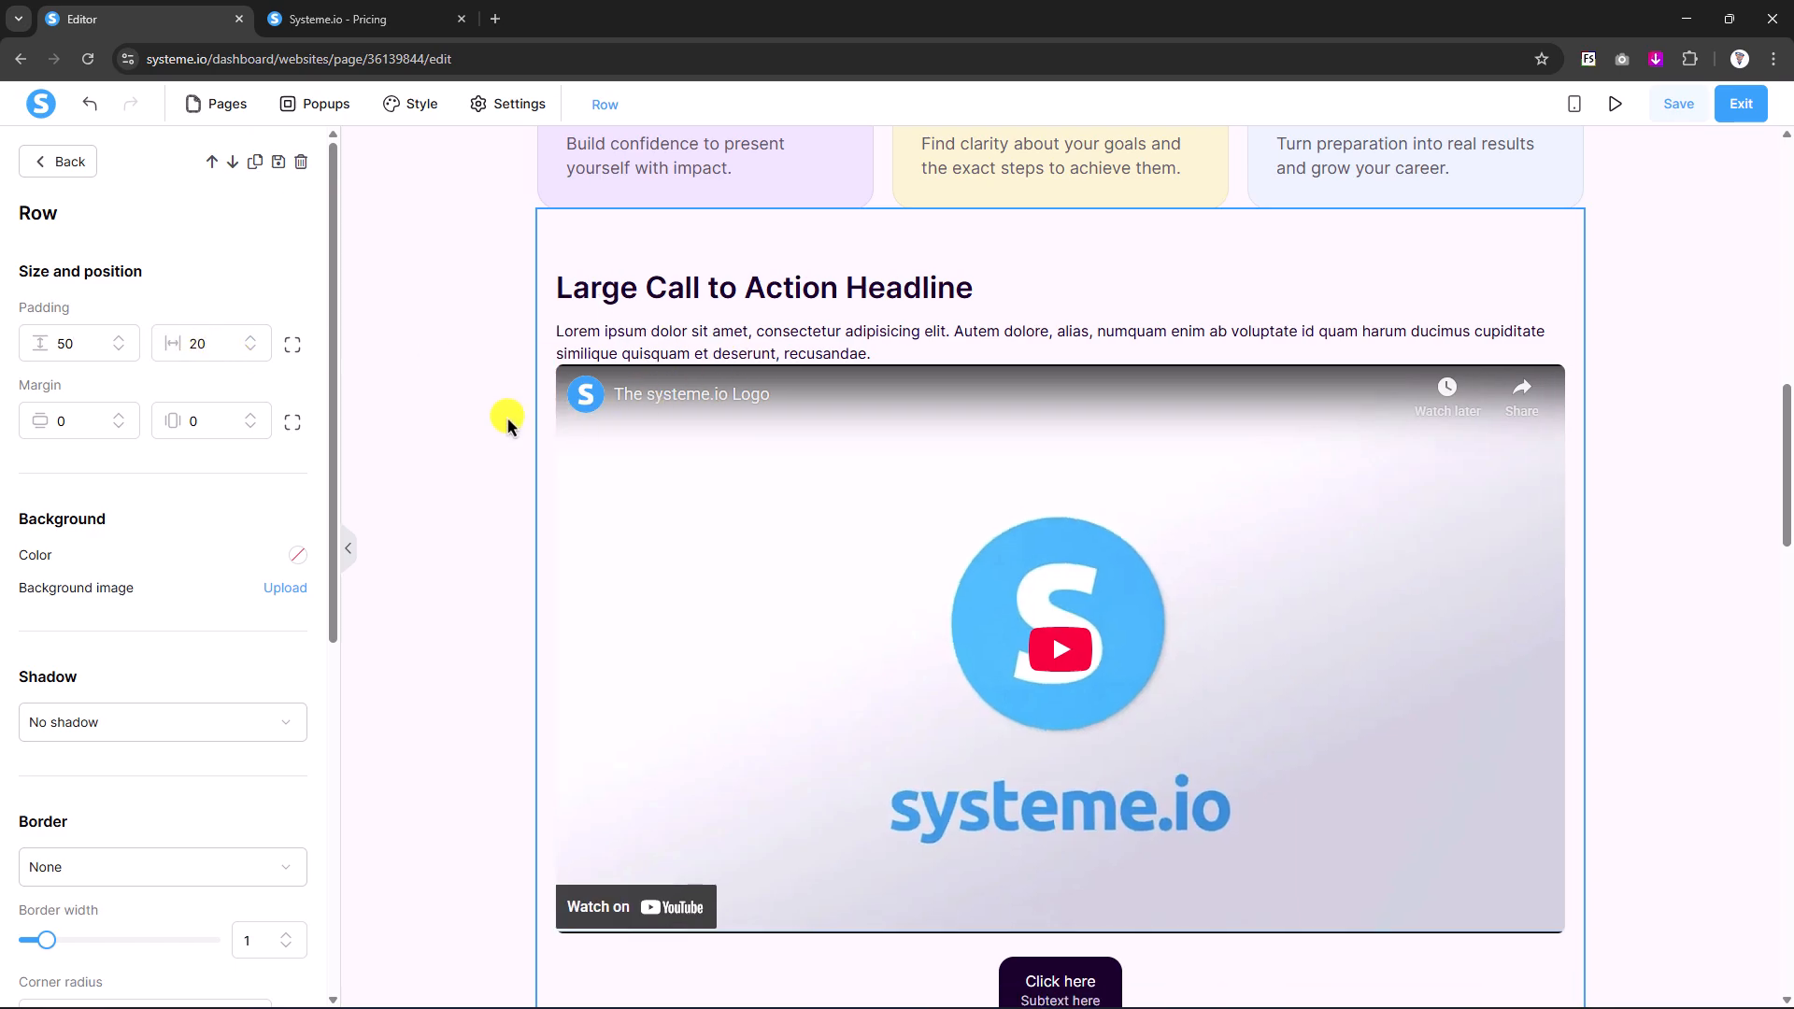
pyautogui.click(507, 425)
# - Give the video row a very light pink background colour, fff4f4
pyautogui.scroll(3, 550, 429)
pyautogui.scroll(-2, 579, 402)
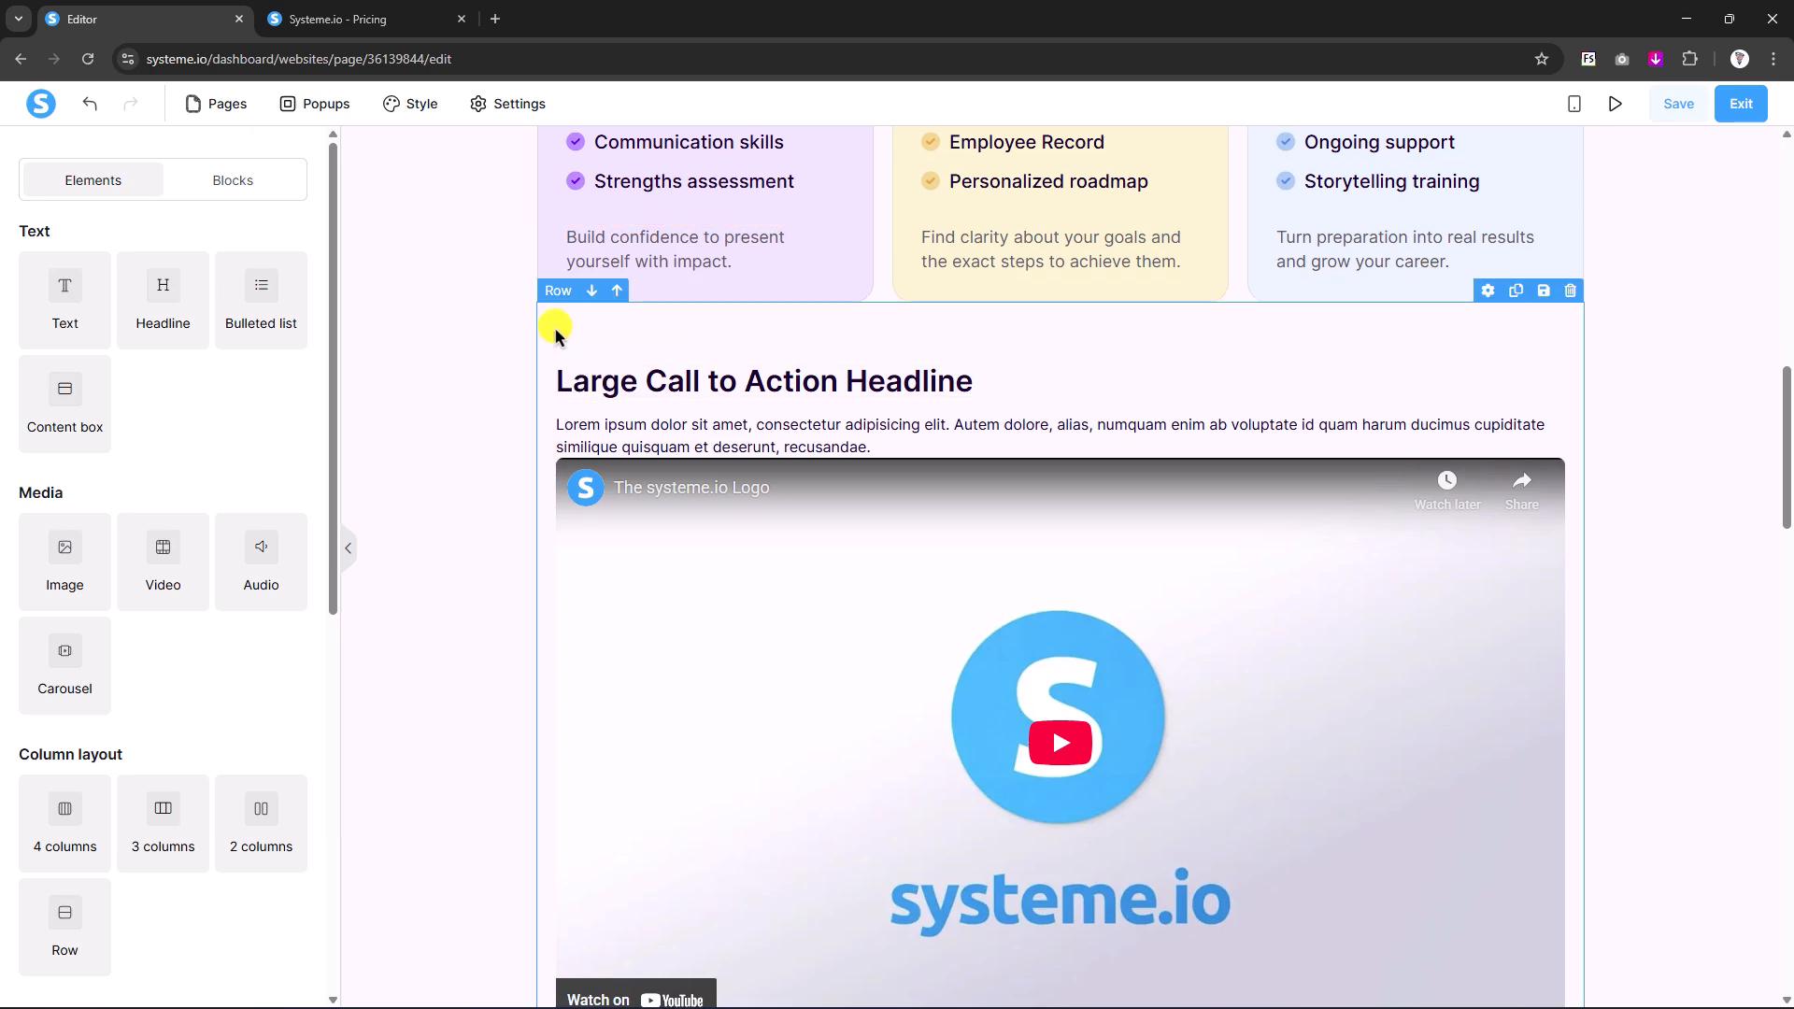
pyautogui.click(555, 334)
pyautogui.scroll(-2, 559, 332)
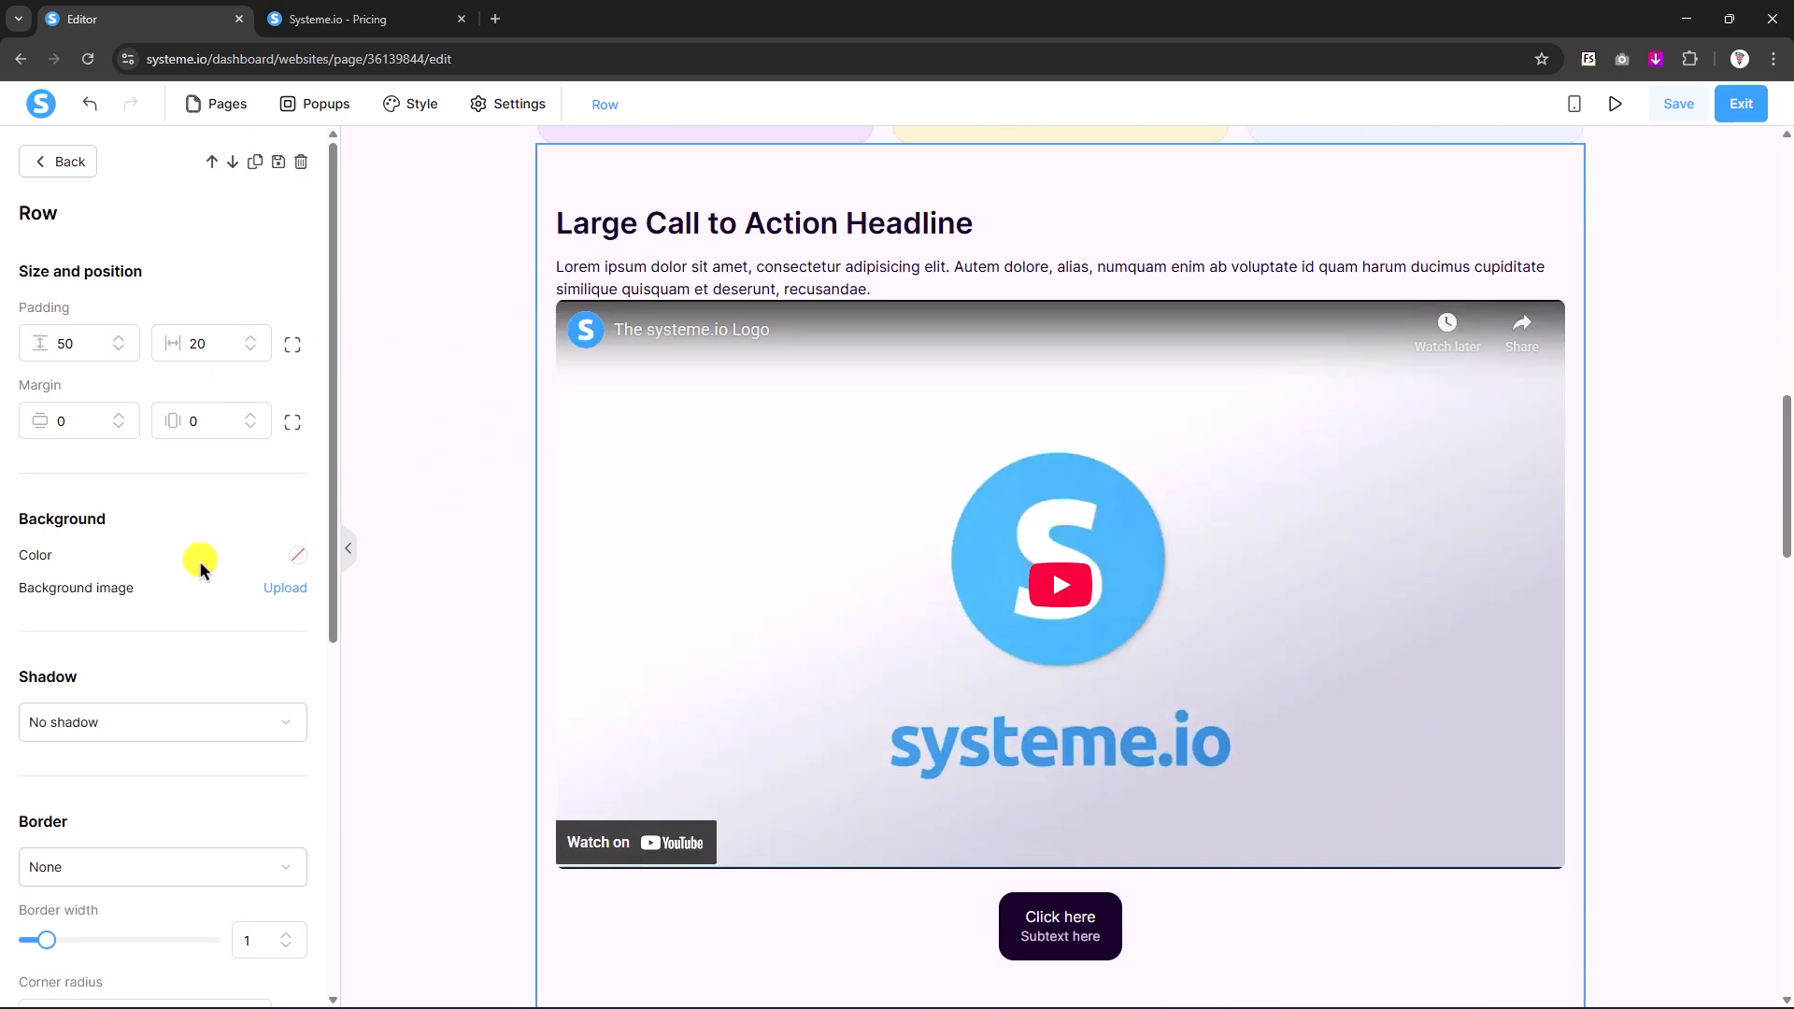
pyautogui.click(297, 555)
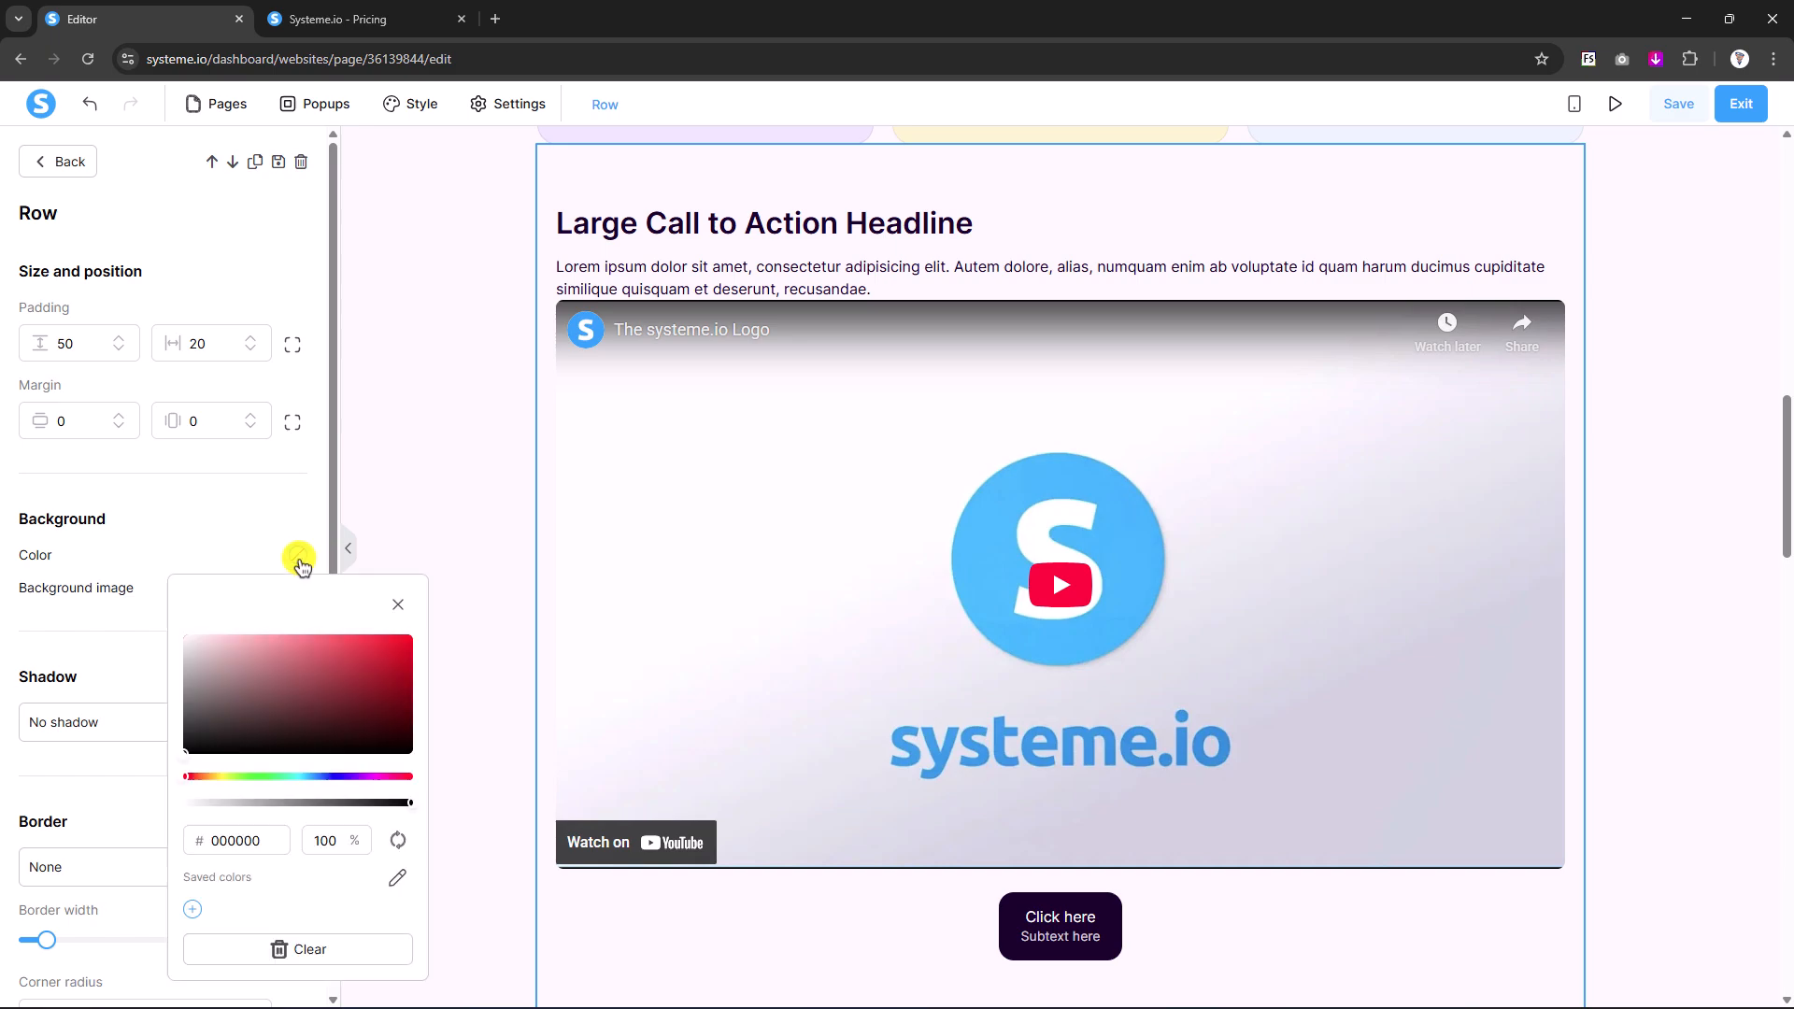
pyautogui.click(212, 645)
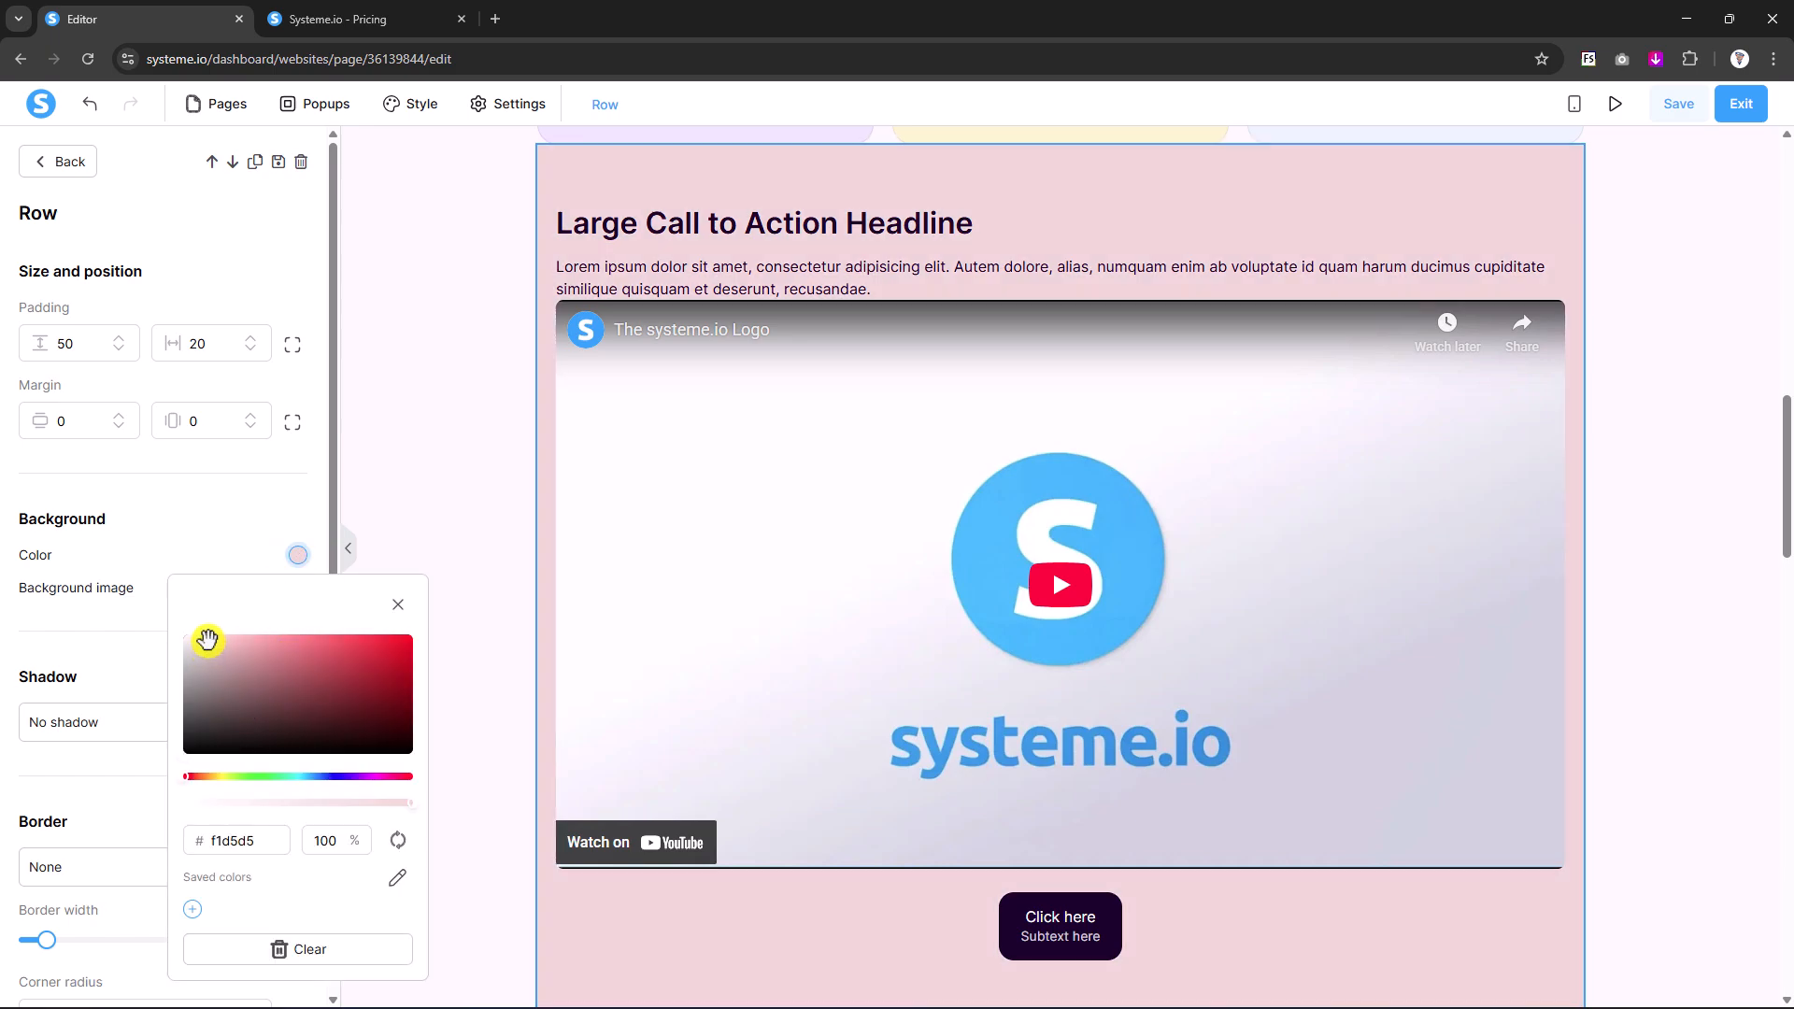
pyautogui.moveTo(196, 646); pyautogui.dragTo(192, 629)
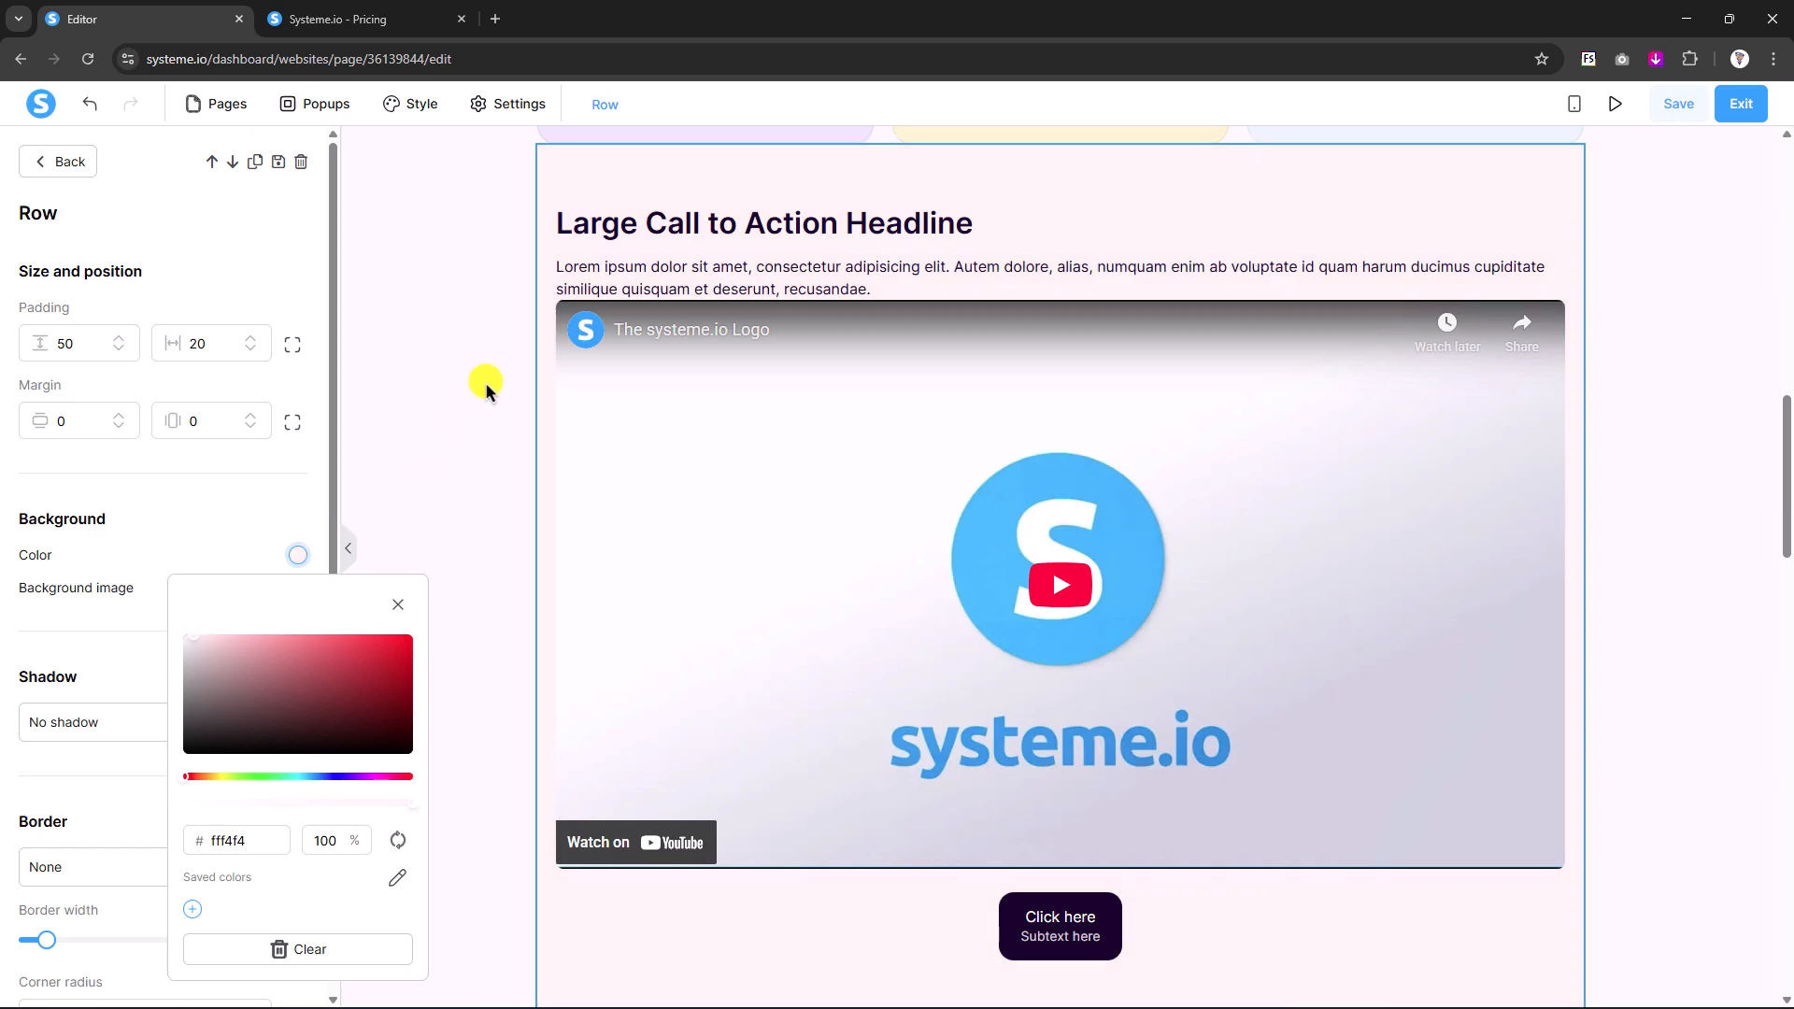
pyautogui.click(475, 385)
pyautogui.scroll(2, 452, 355)
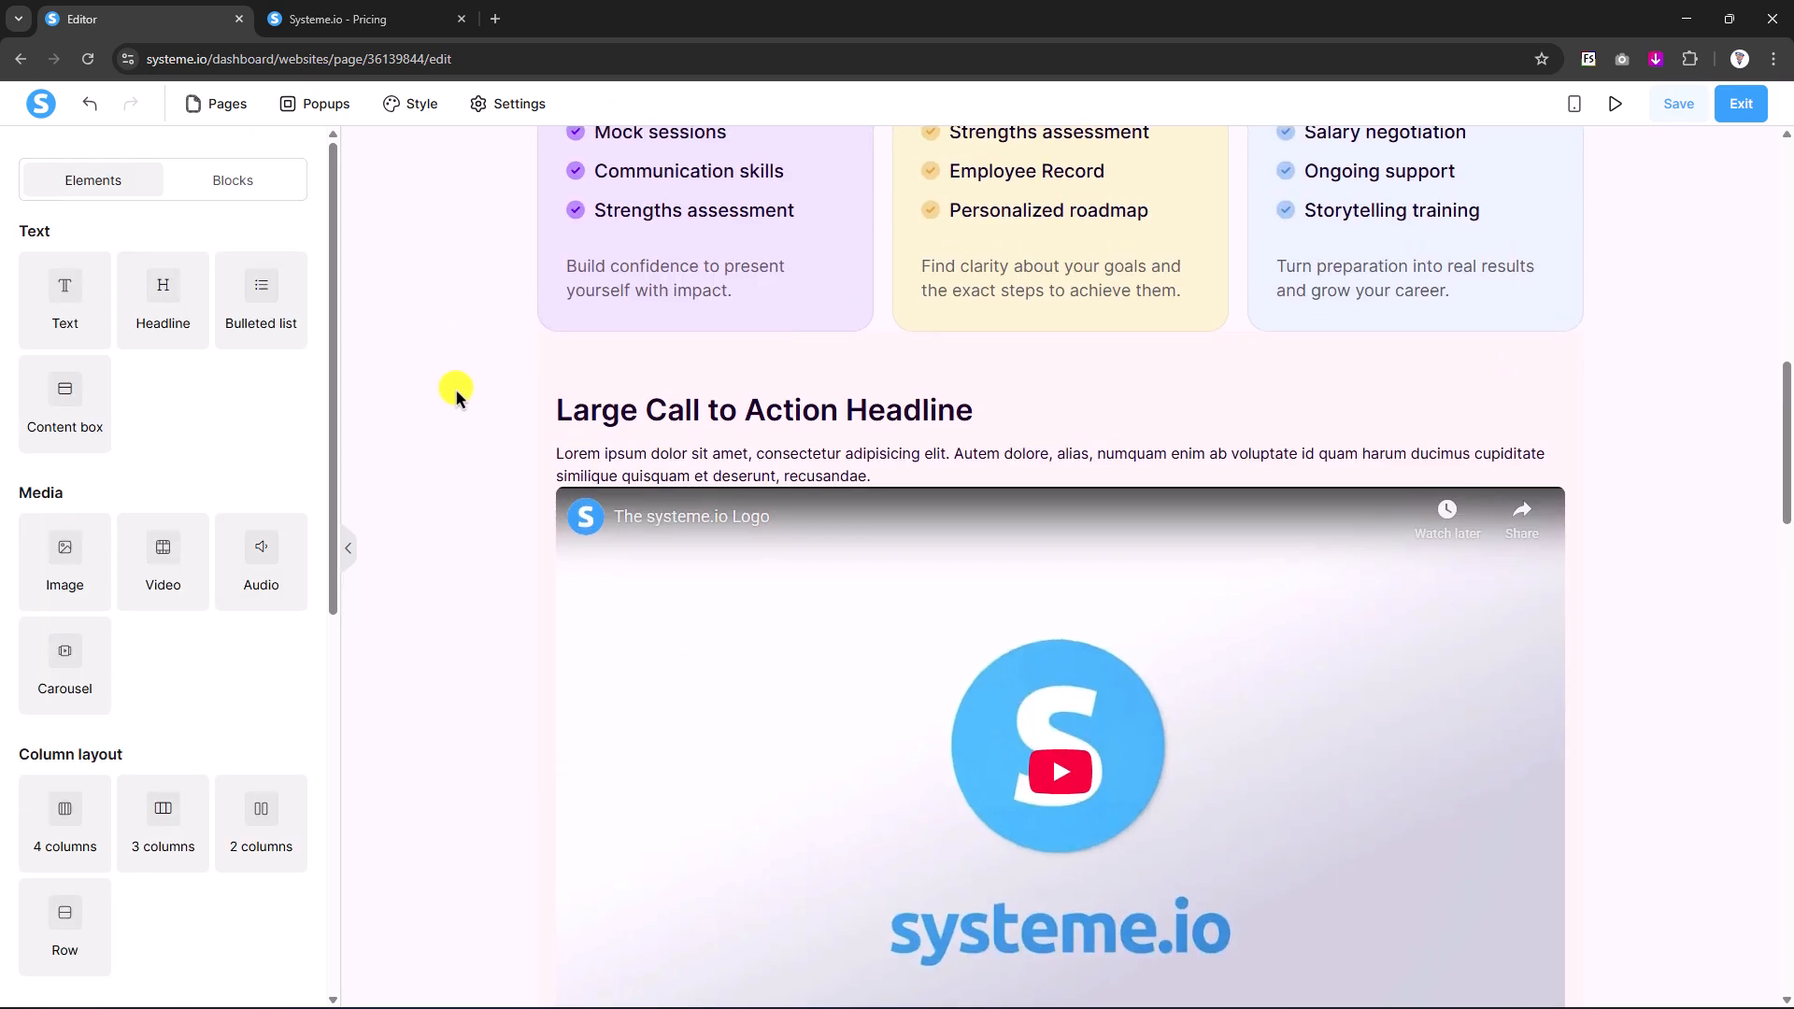
# - Change the corner radius of the video row
pyautogui.click(579, 362)
pyautogui.scroll(-2, 578, 363)
pyautogui.scroll(-5, 9, 682)
pyautogui.moveTo(102, 551); pyautogui.dragTo(42, 551)
pyautogui.write('2')
pyautogui.write('2')
pyautogui.click(452, 458)
pyautogui.scroll(-6, 452, 368)
pyautogui.scroll(4, 468, 400)
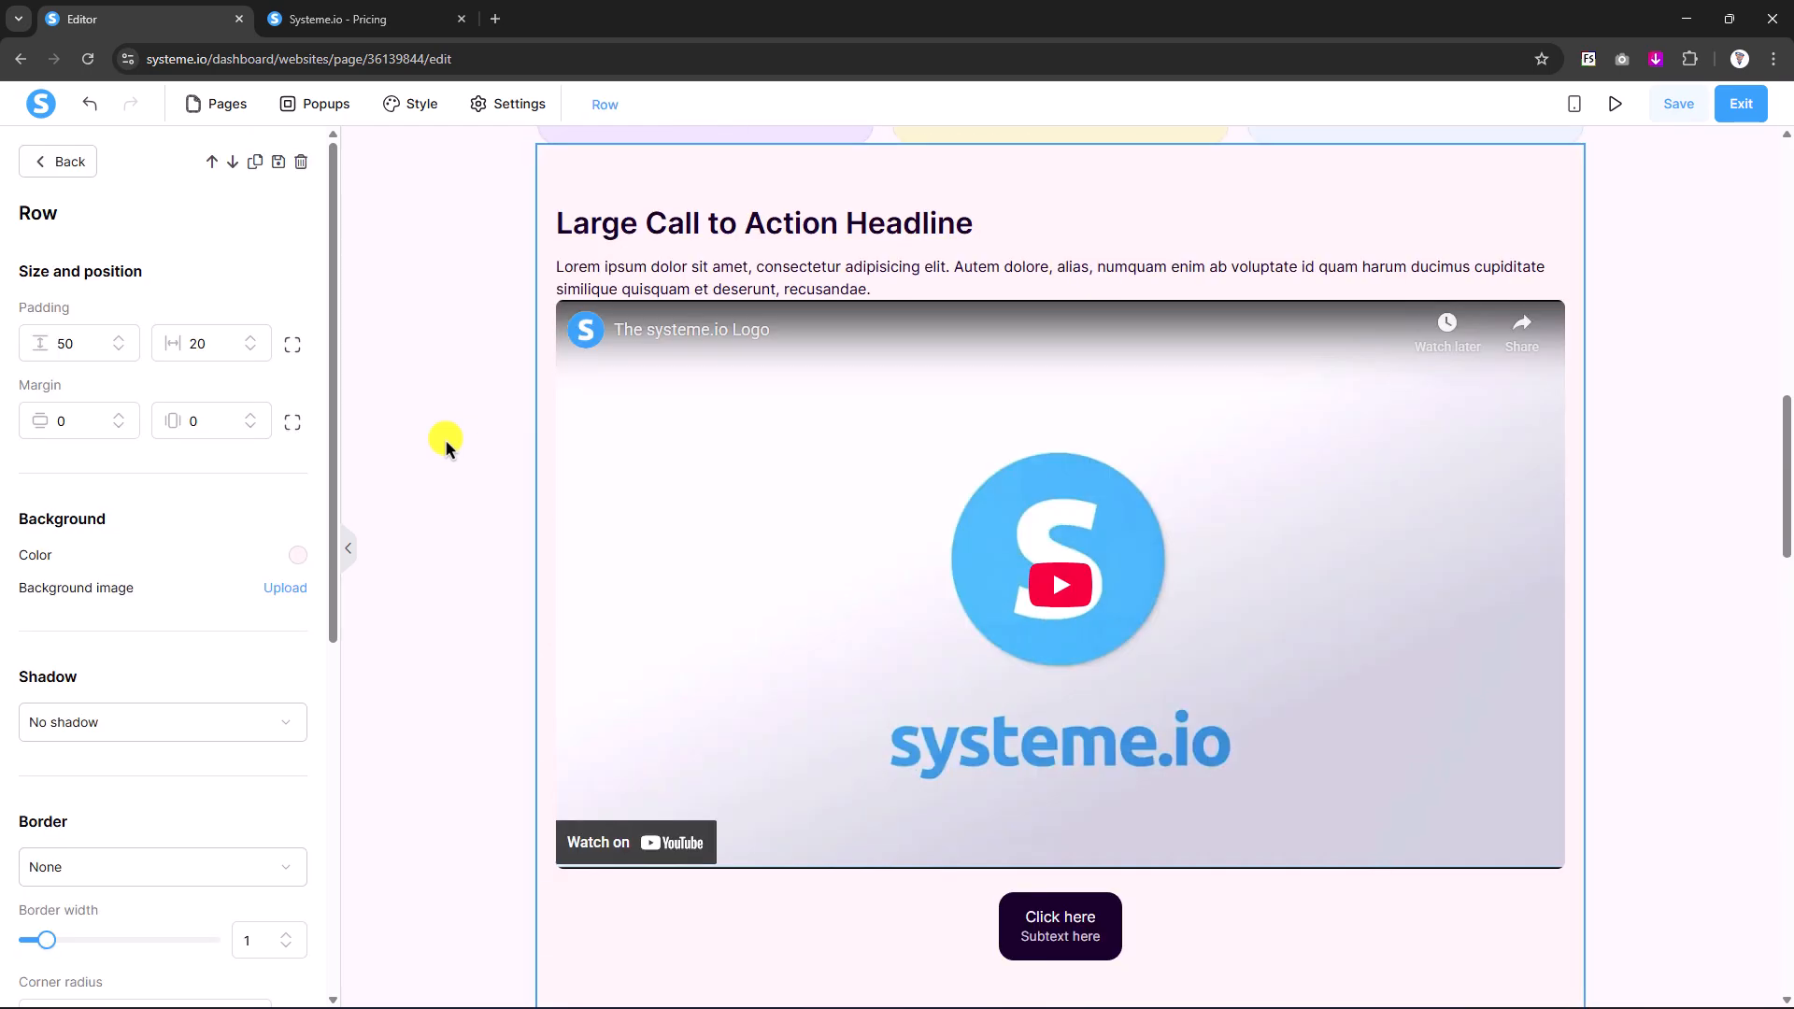
# - Centre-align the headline and the paragraph above the video in the pink row
pyautogui.click(653, 227)
pyautogui.scroll(-3, 182, 734)
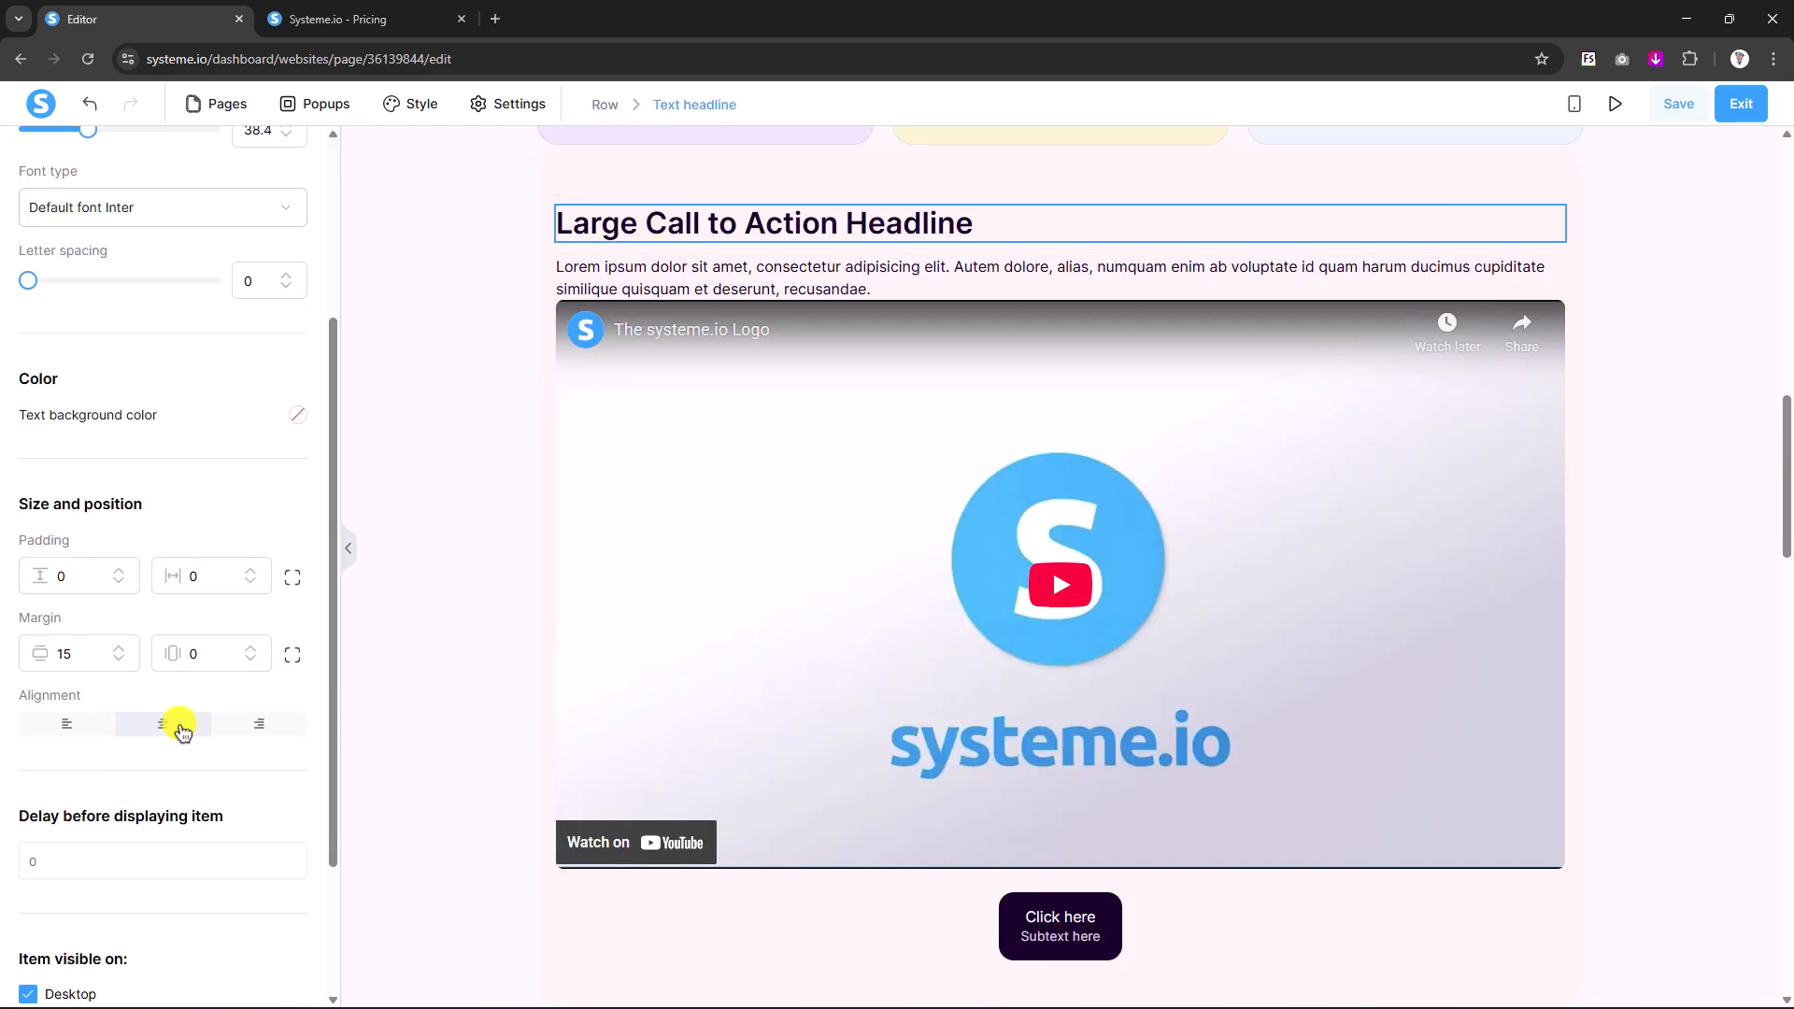
pyautogui.click(174, 730)
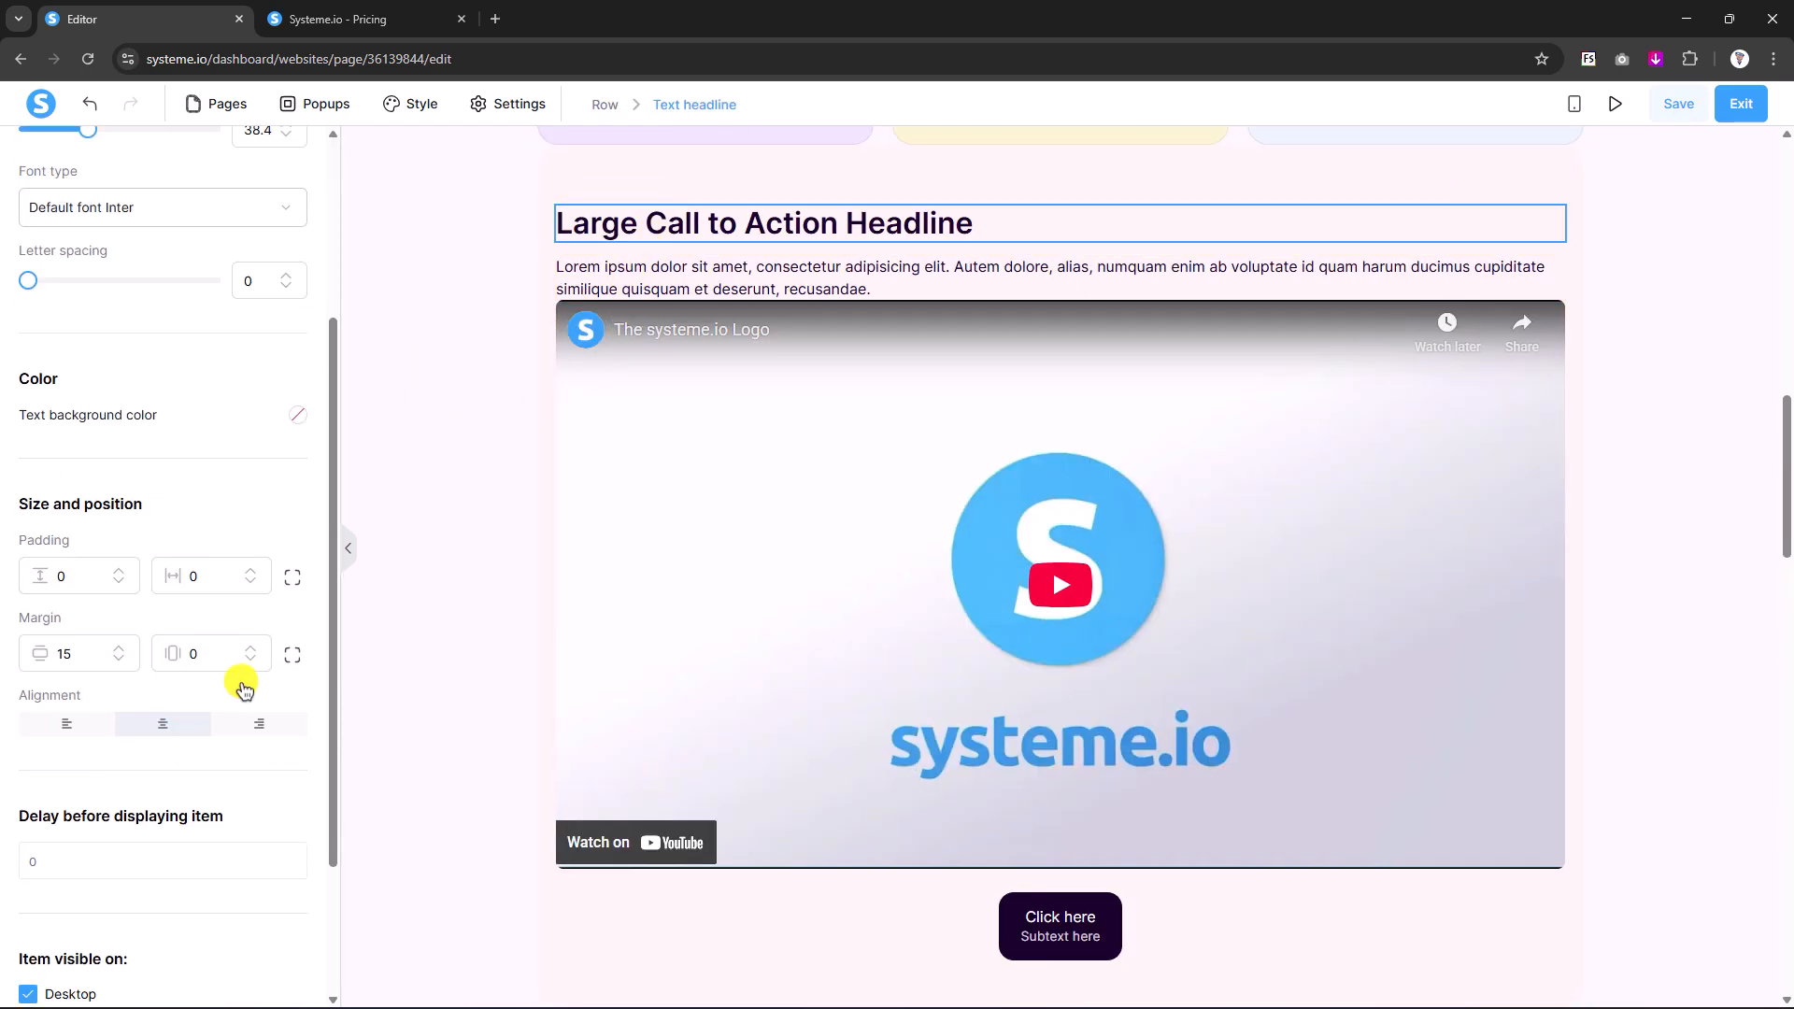
pyautogui.click(797, 283)
pyautogui.scroll(-4, 153, 846)
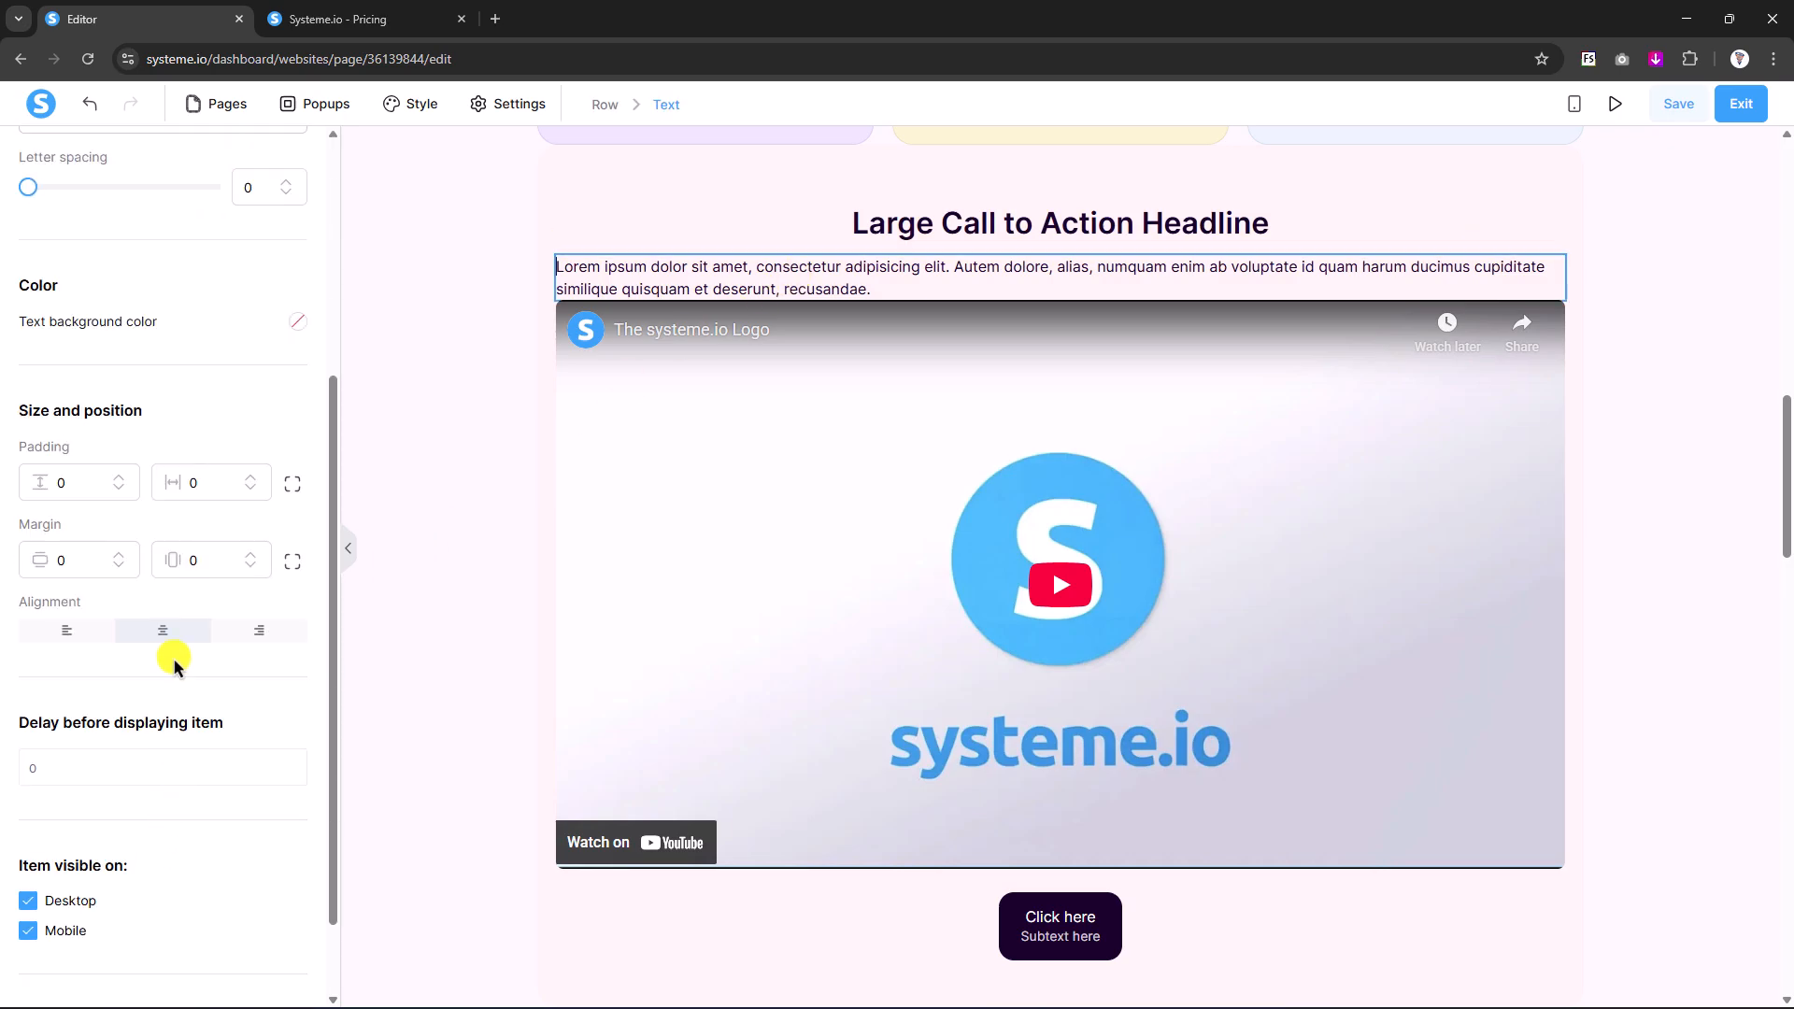
pyautogui.click(163, 629)
pyautogui.click(445, 443)
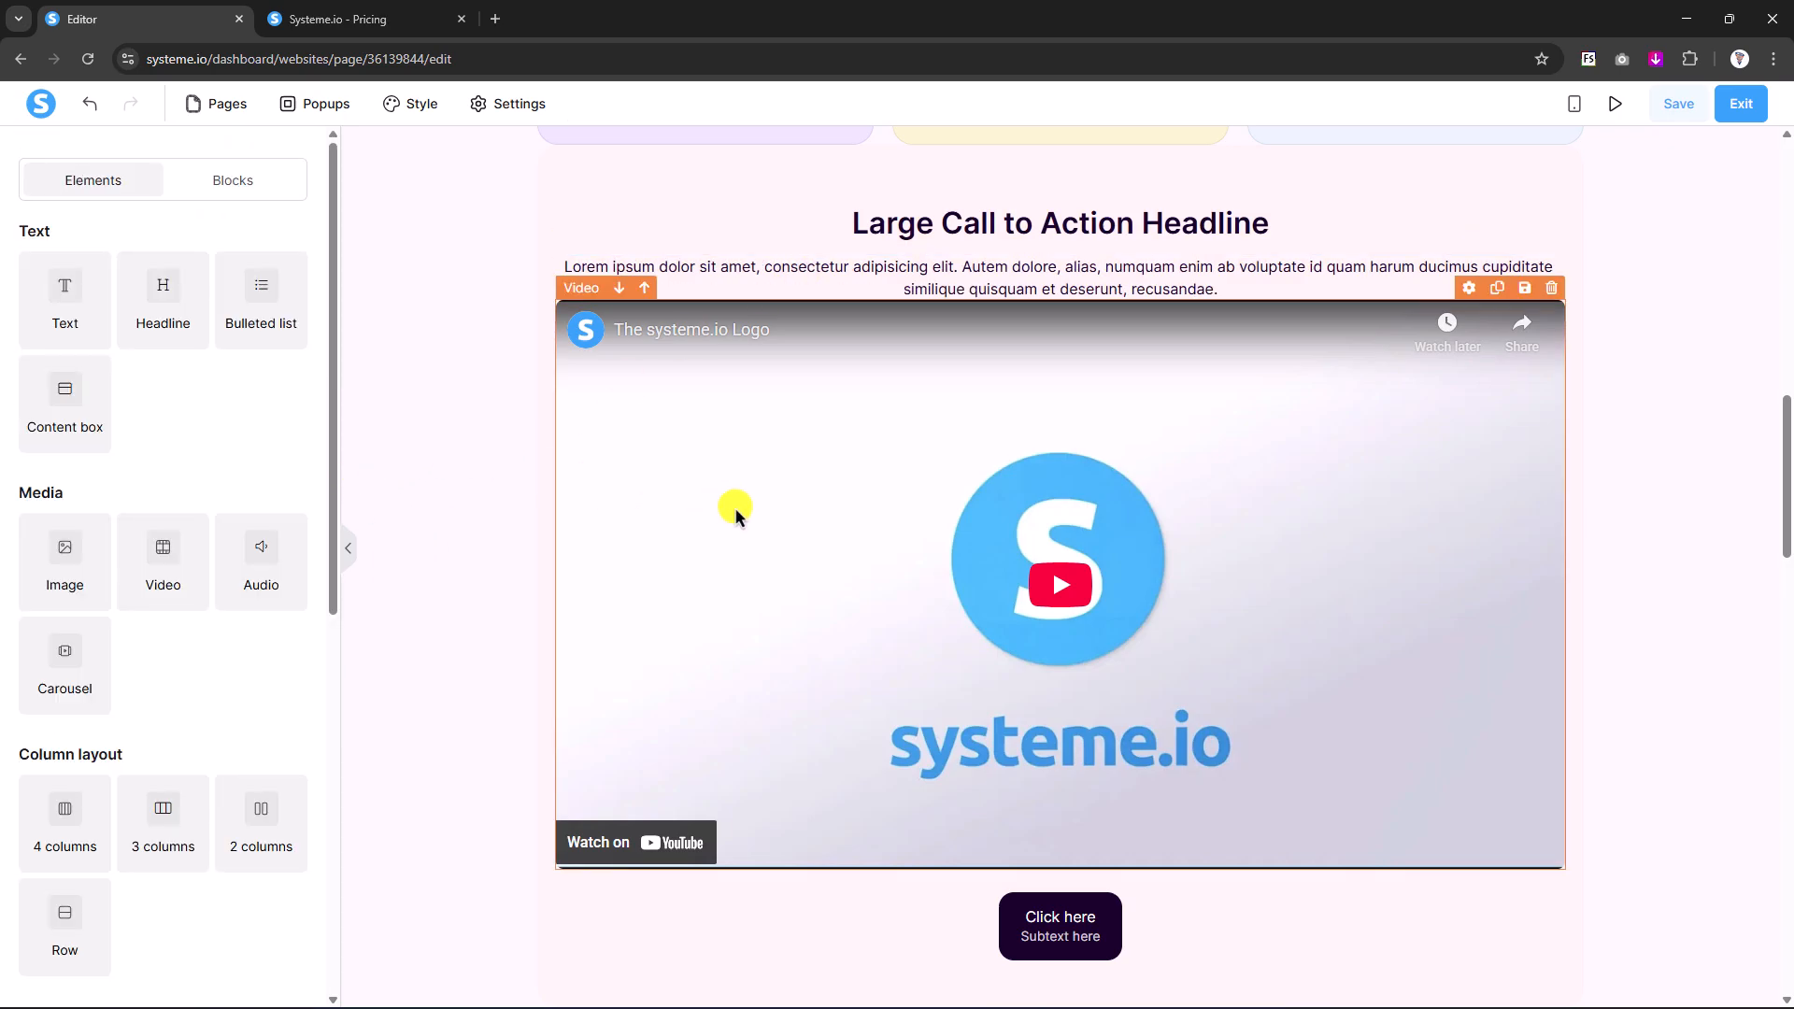
pyautogui.click(915, 458)
pyautogui.click(890, 932)
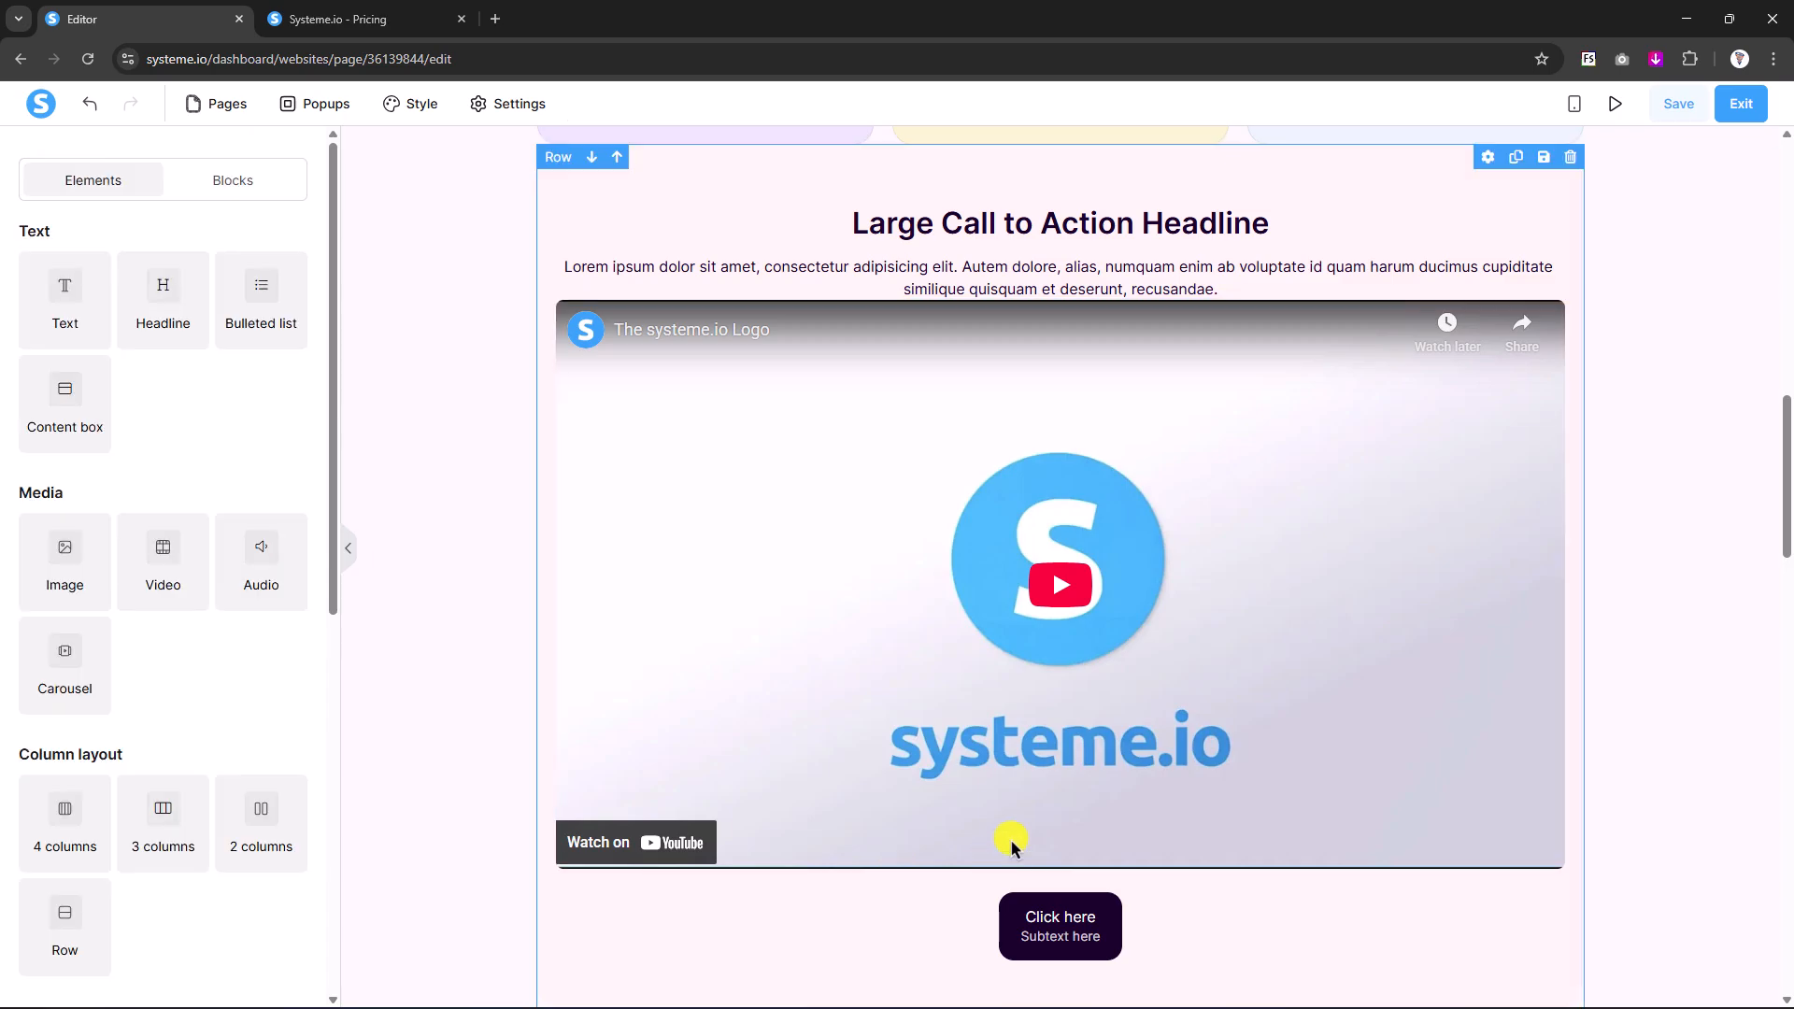
pyautogui.scroll(3, 1014, 843)
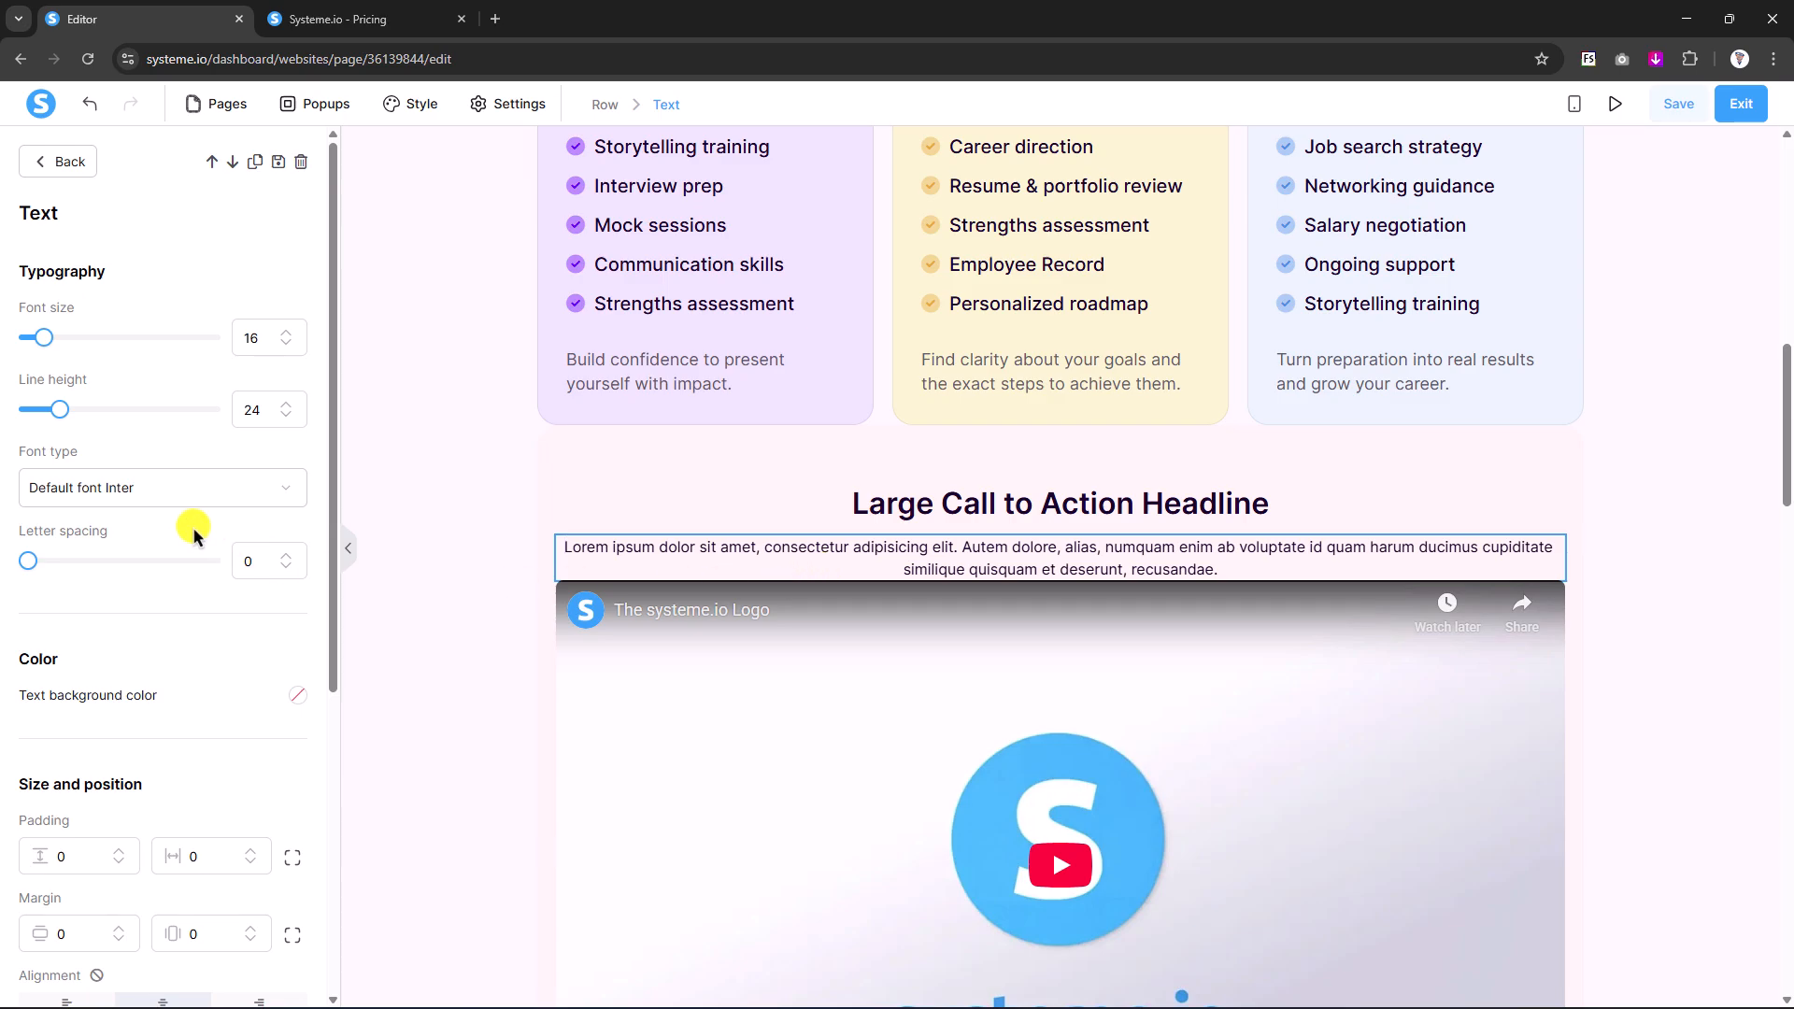
pyautogui.click(402, 526)
pyautogui.scroll(-2, 848, 558)
# - Set the vertical margin of the video in the pink row to 20
pyautogui.click(848, 558)
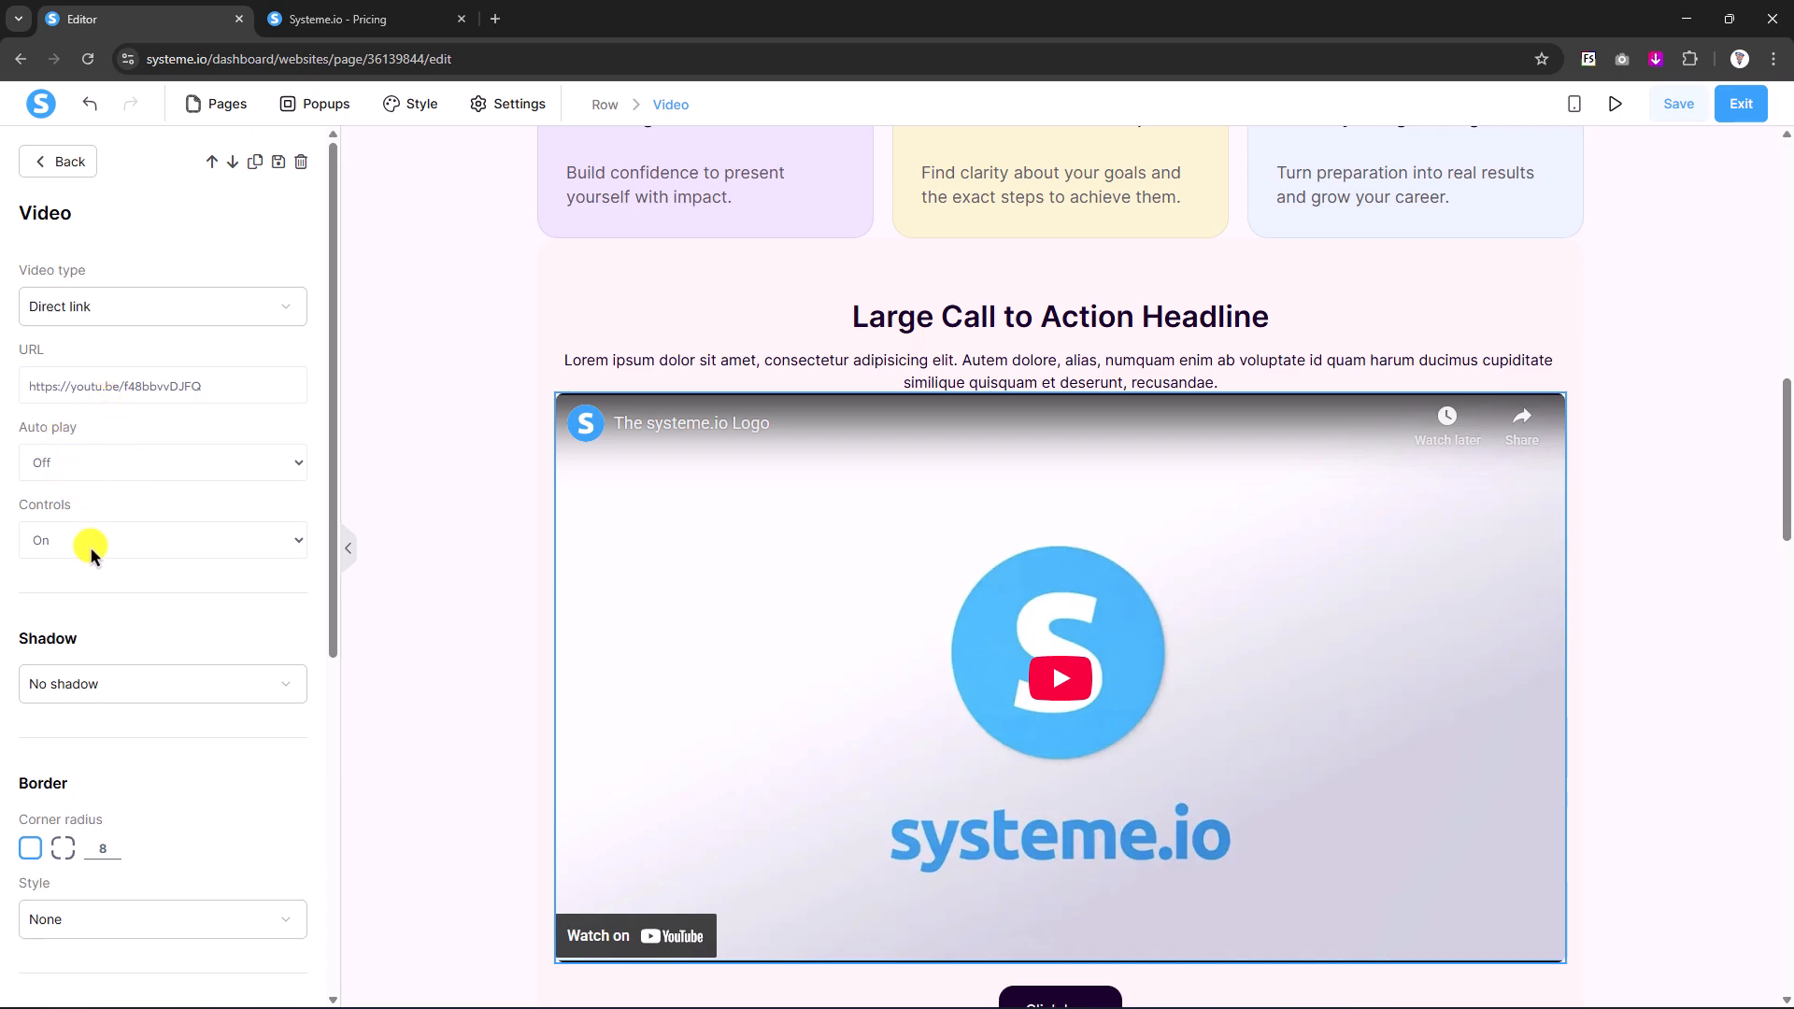
pyautogui.scroll(-5, 89, 549)
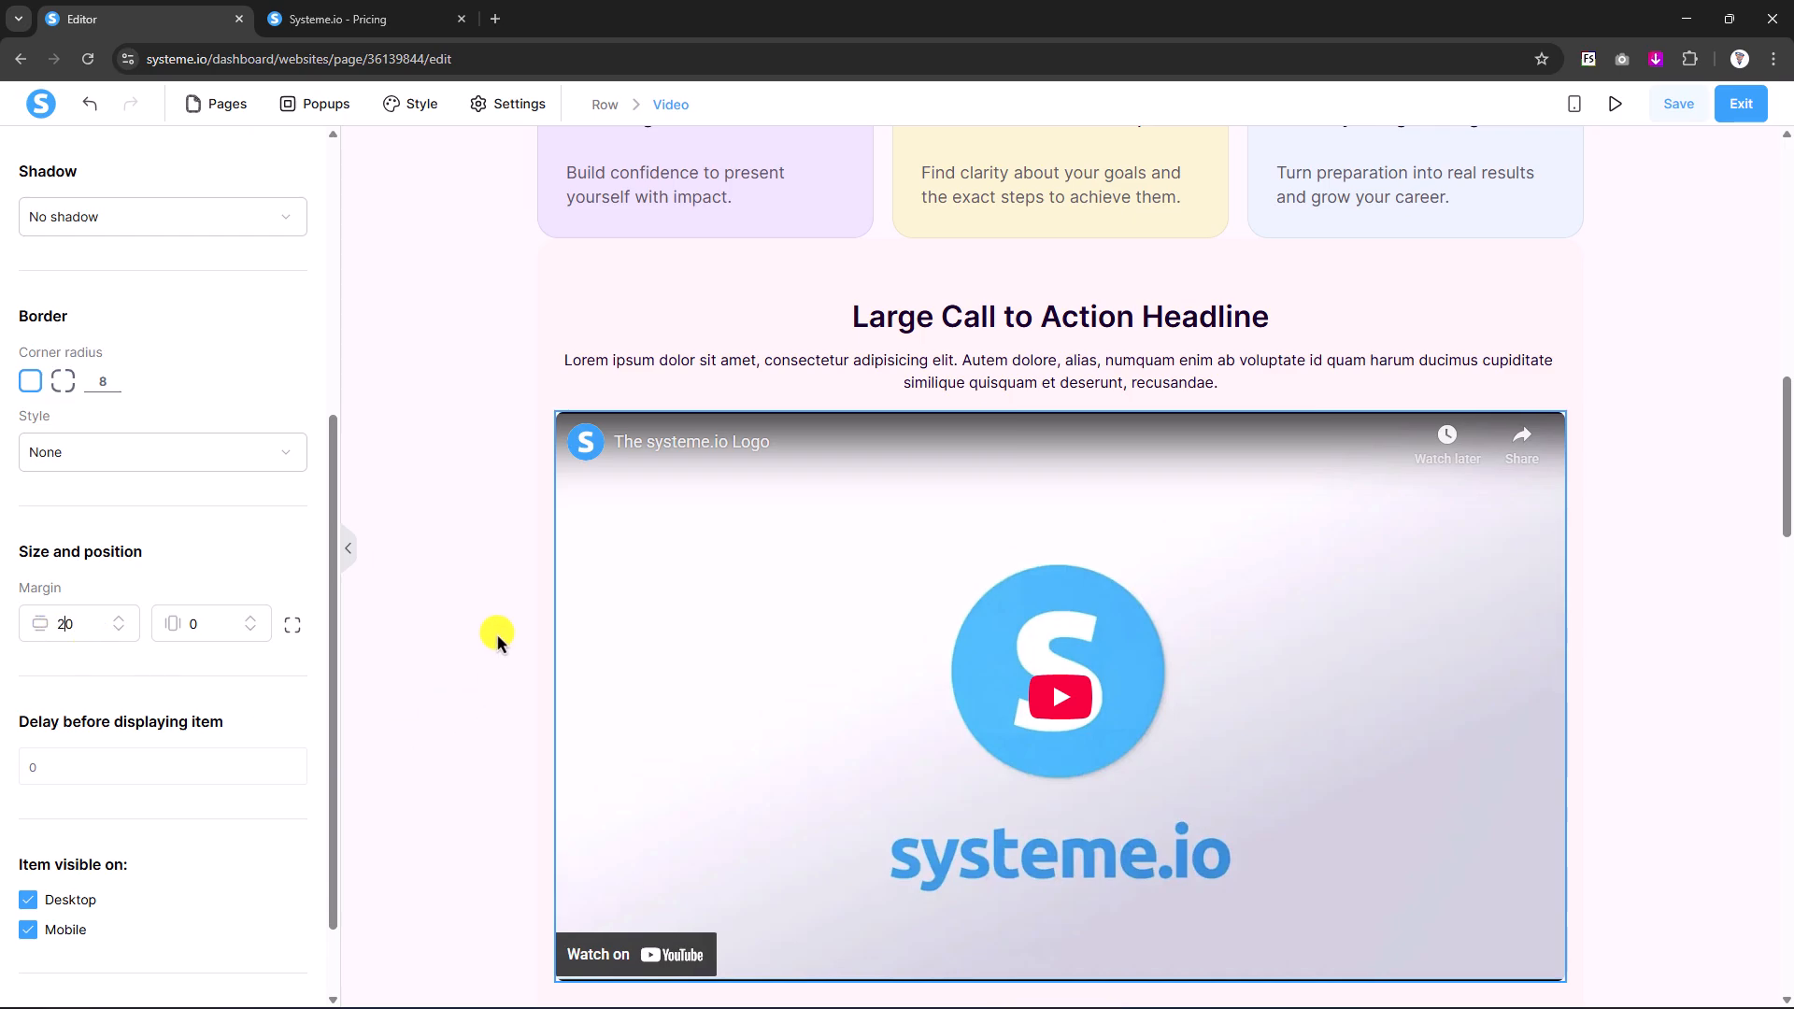
pyautogui.click(492, 636)
pyautogui.scroll(-3, 972, 397)
pyautogui.scroll(3, 973, 428)
pyautogui.scroll(-5, 922, 448)
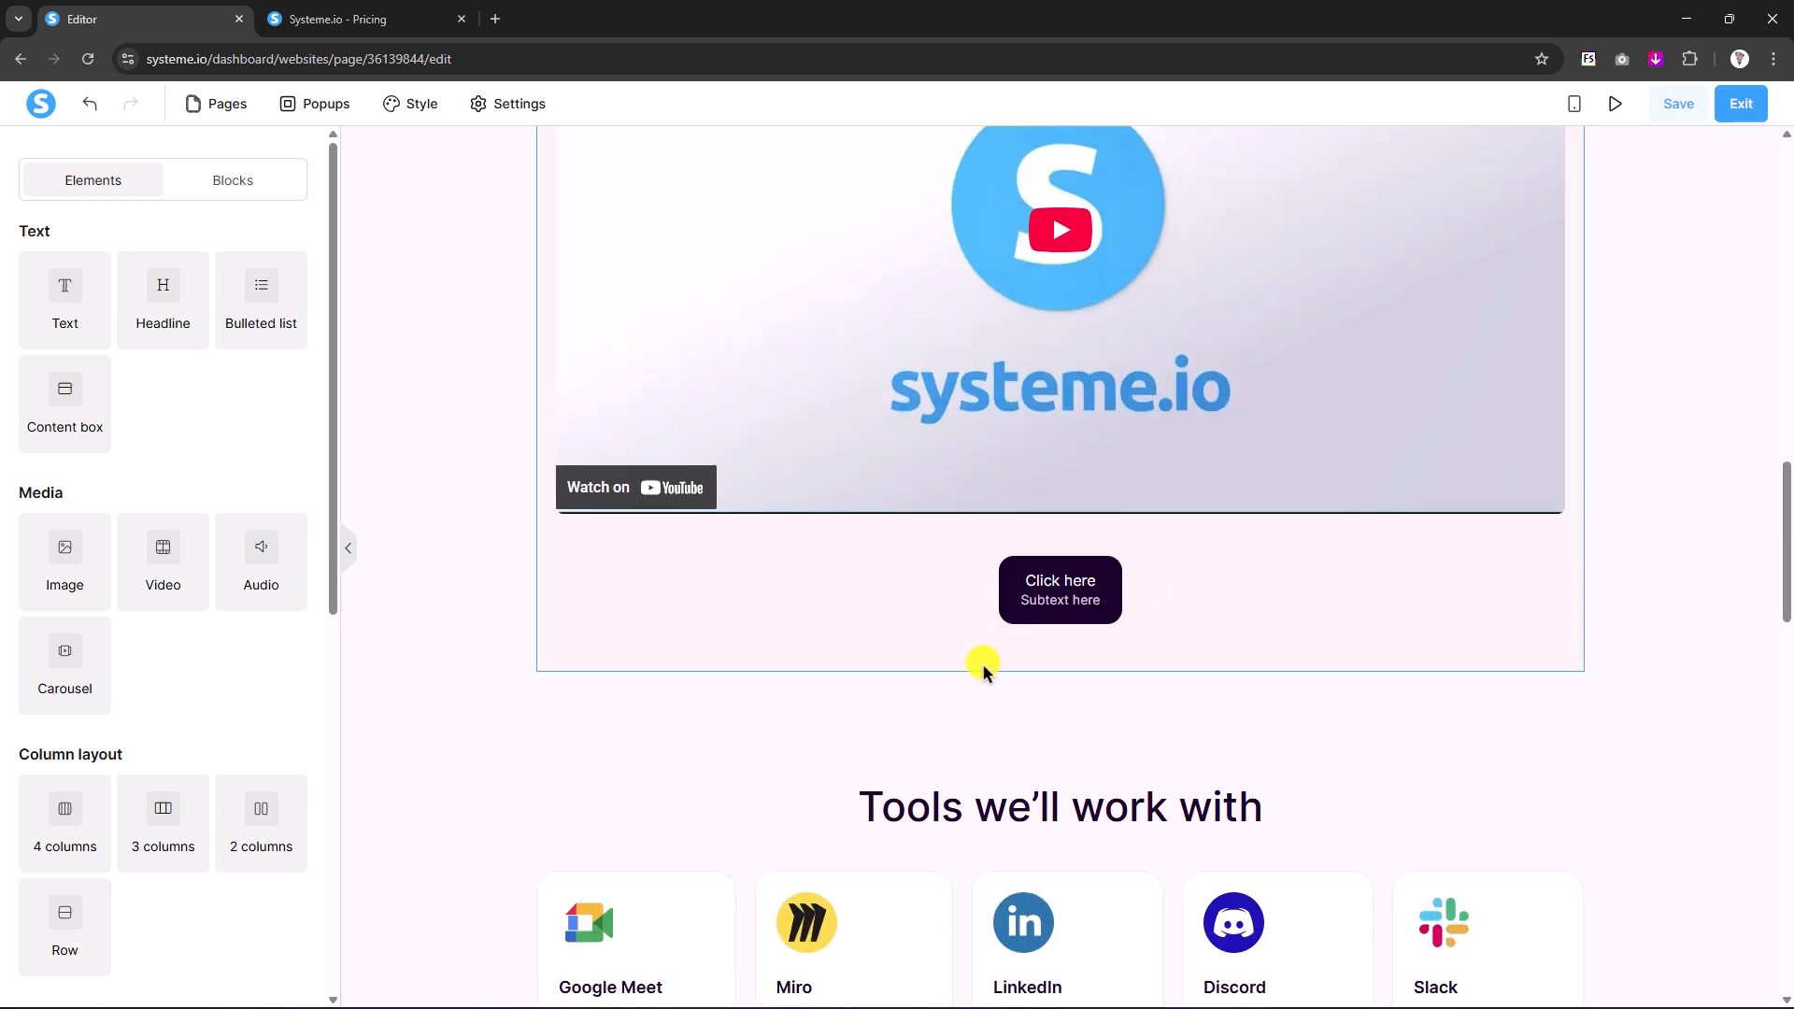
# - Save the whole five-card row under "Tools we'll work with" as a reusable block titled 5 Boxes
pyautogui.scroll(-4, 983, 669)
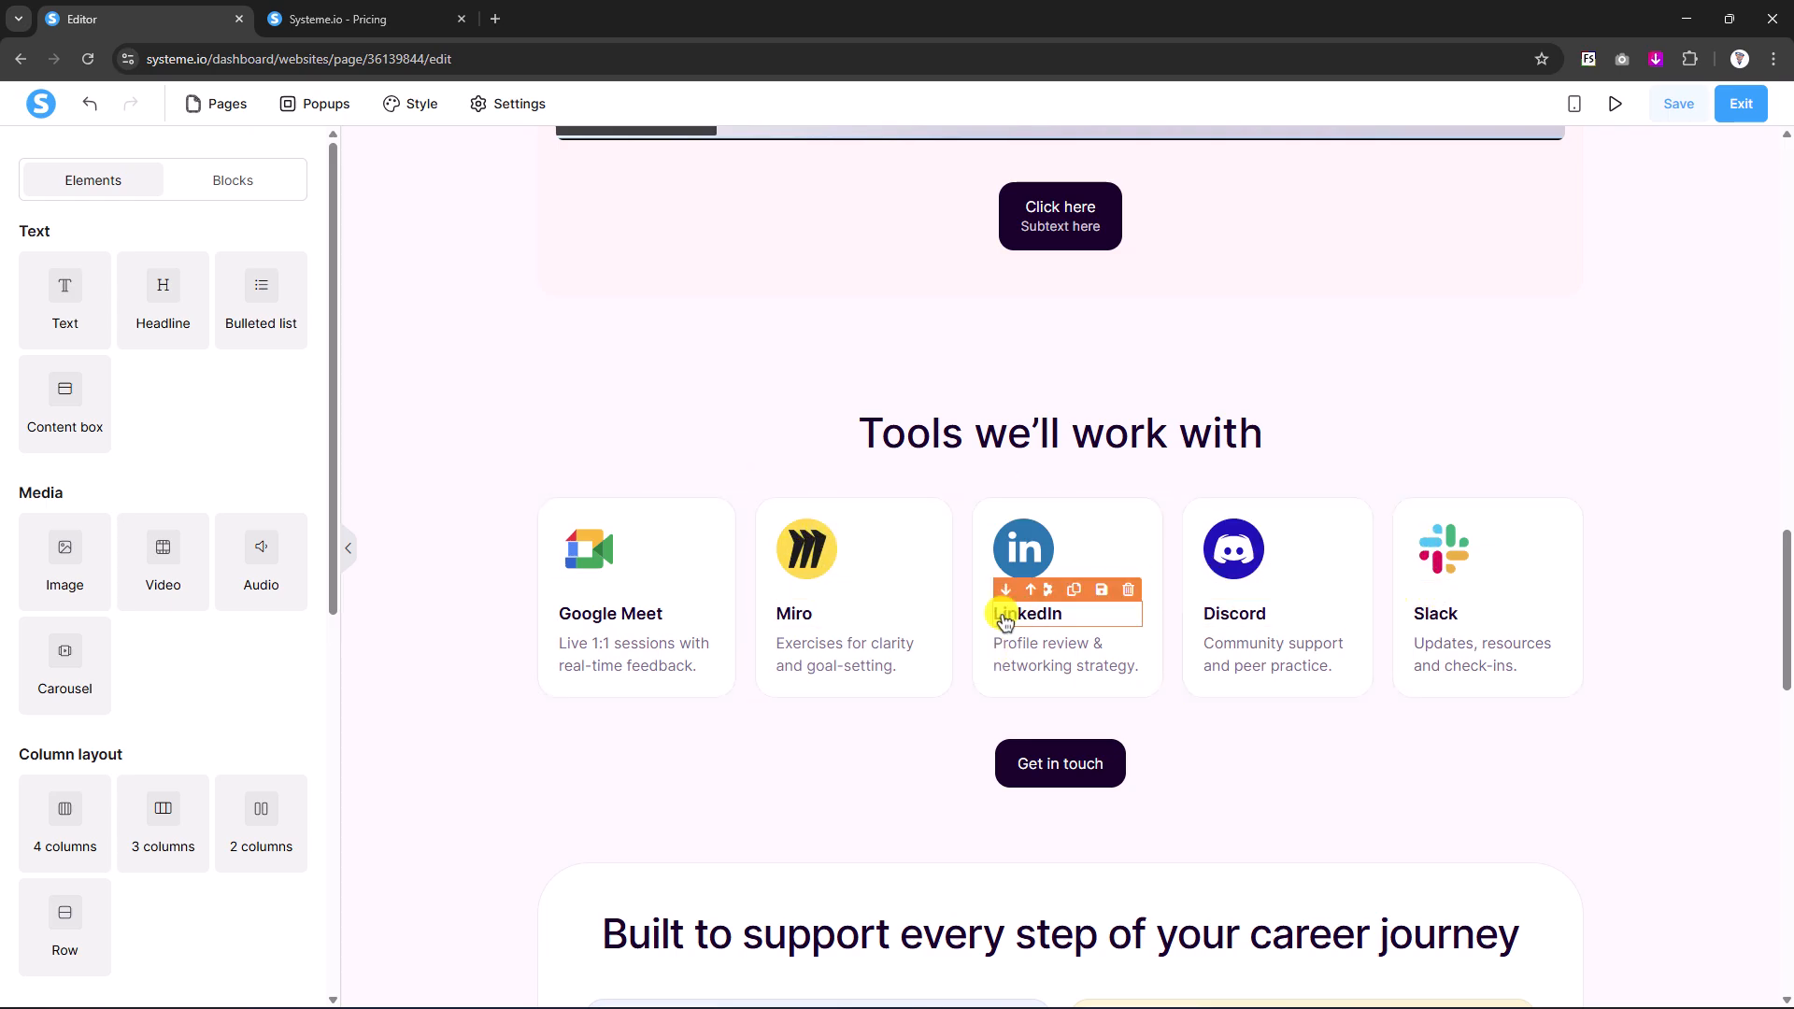
pyautogui.click(958, 637)
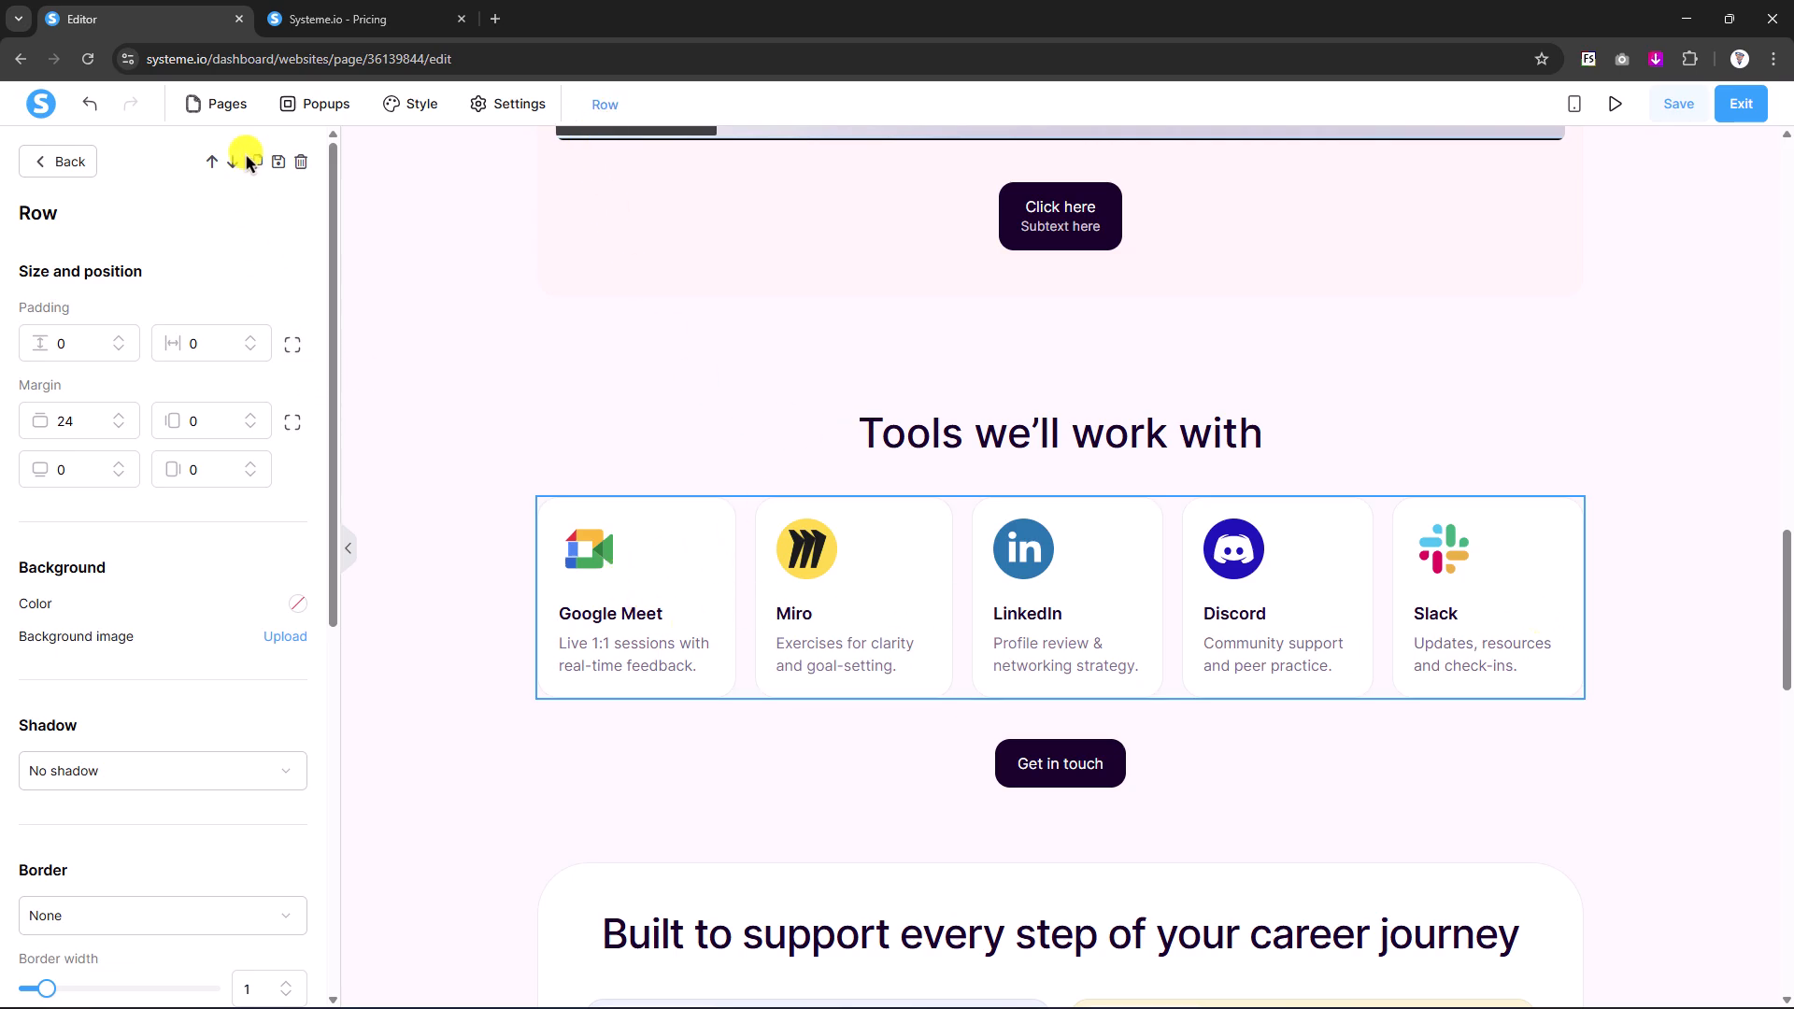
pyautogui.click(277, 161)
pyautogui.click(579, 332)
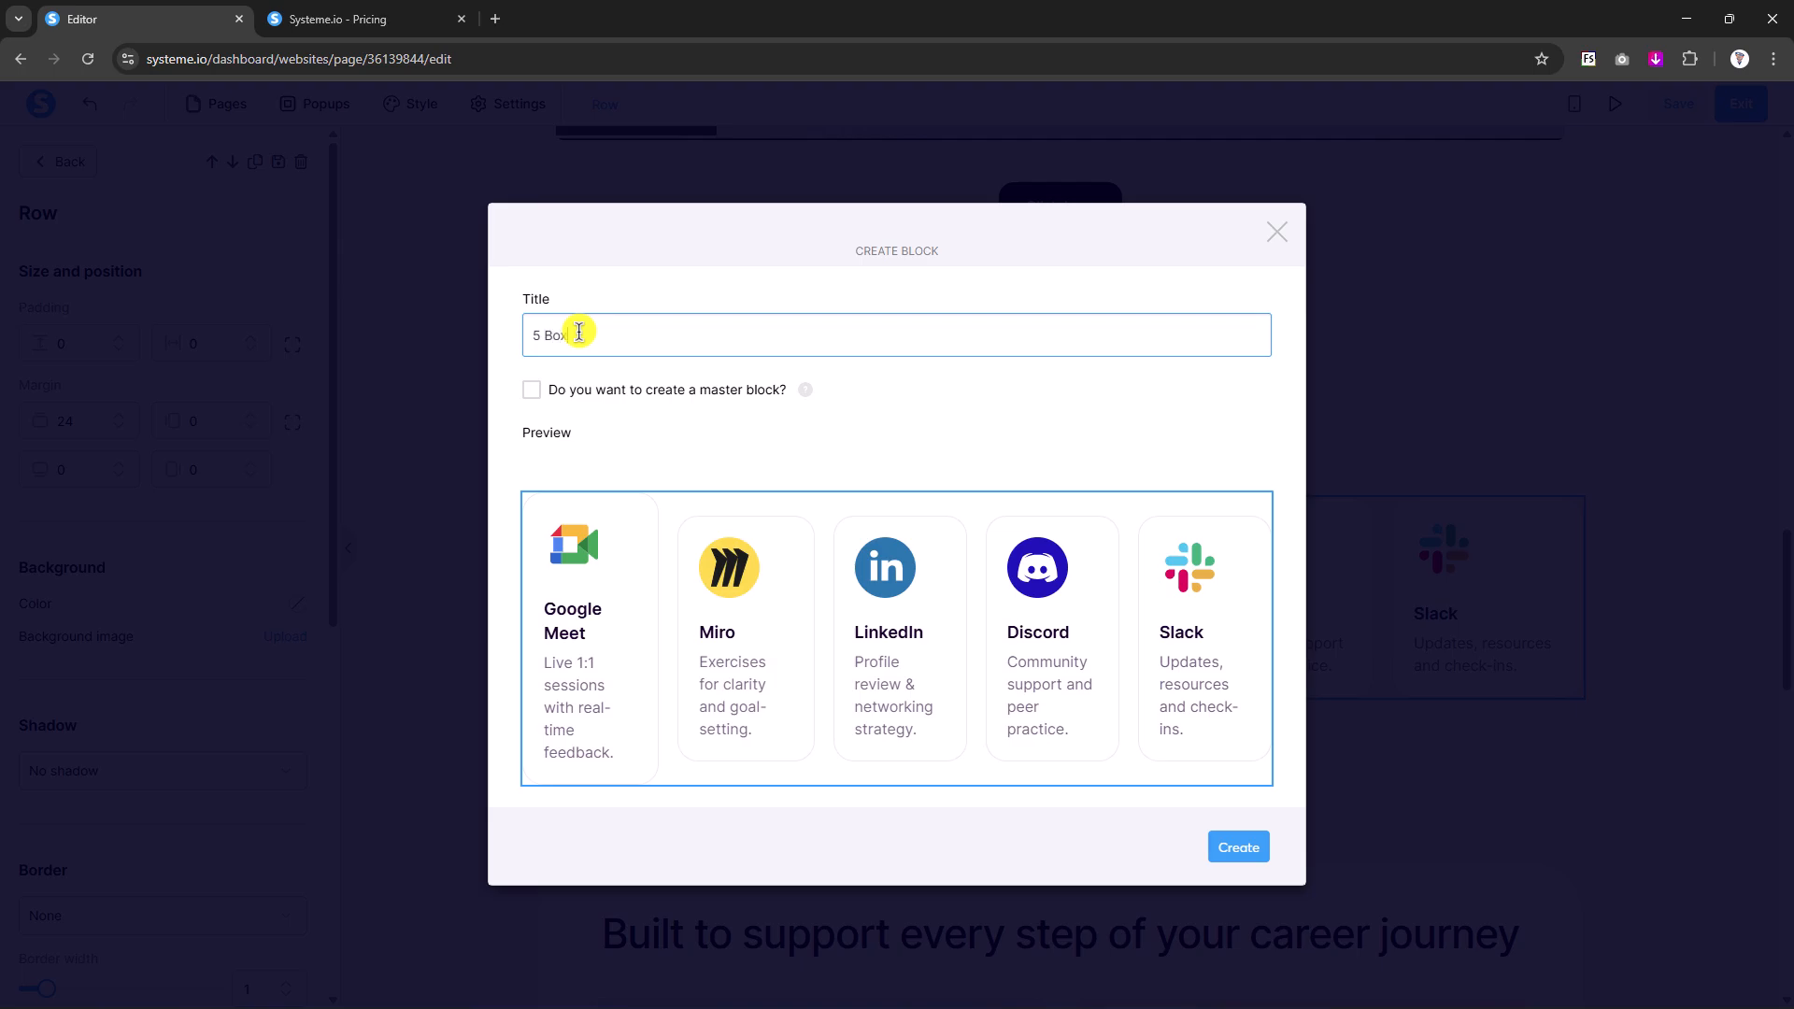
pyautogui.click(1234, 847)
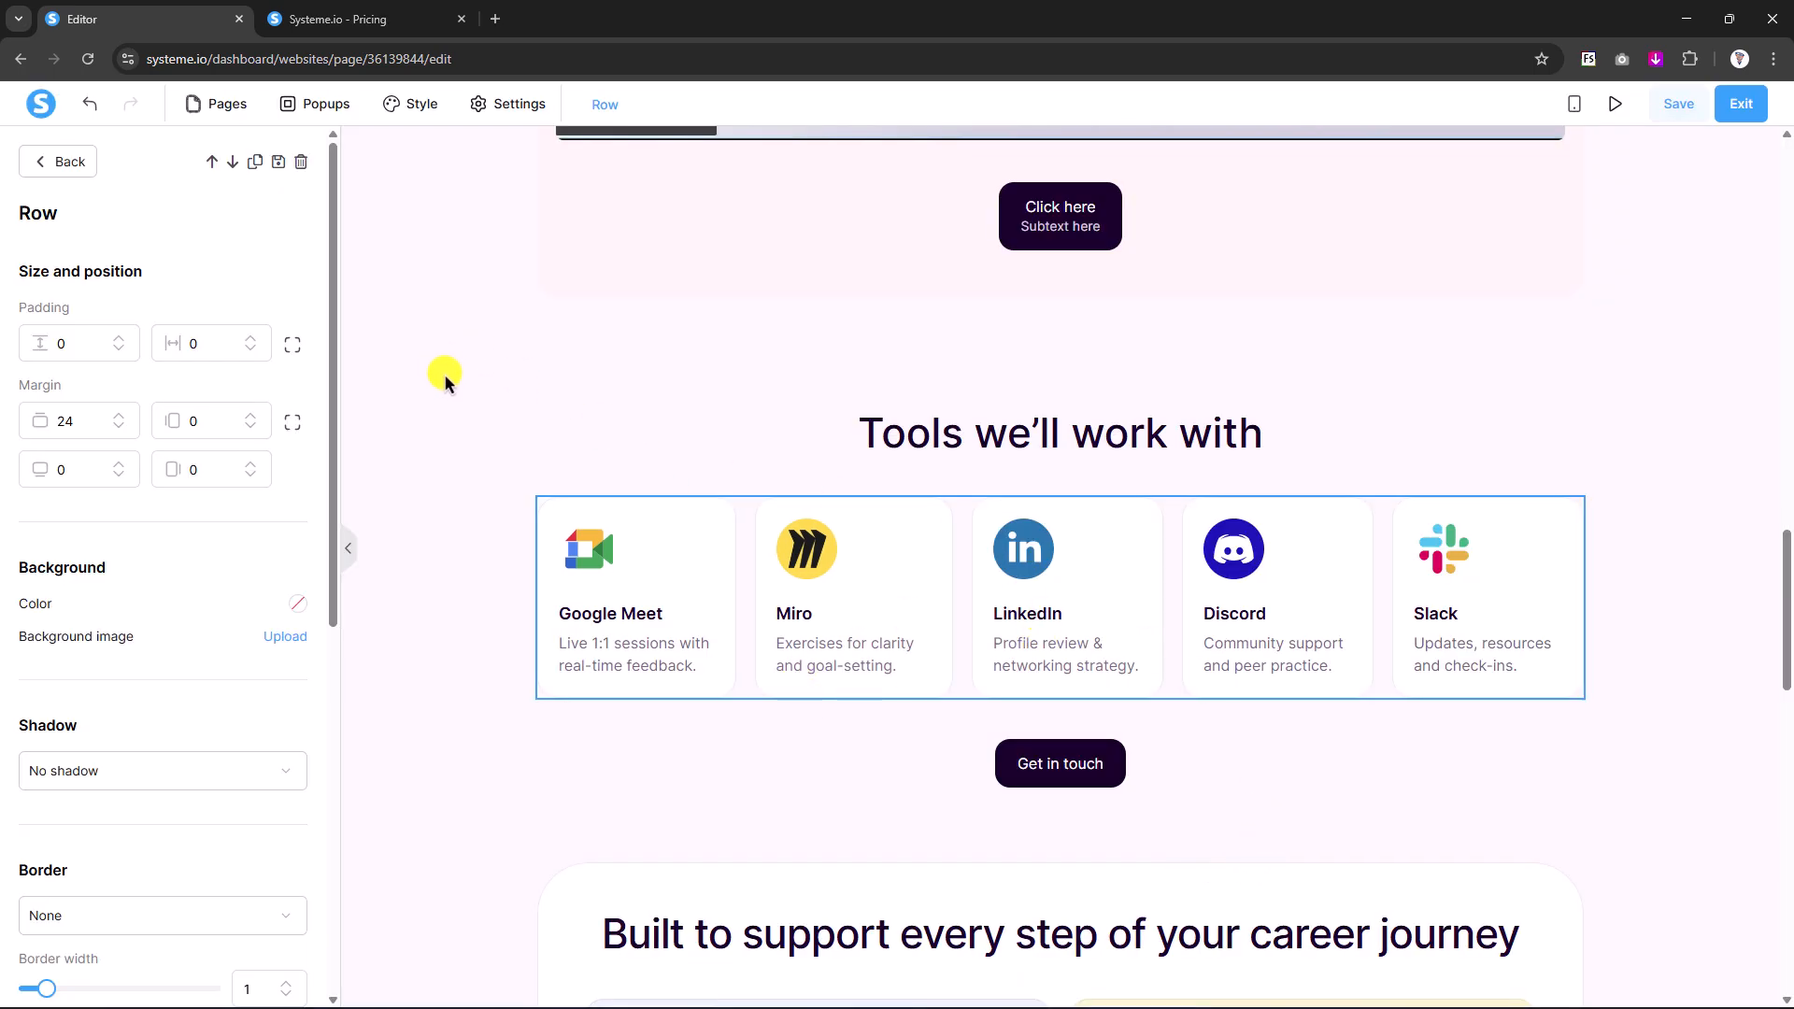
# - Insert the saved 5 Boxes block between the "Ready to take the next step?" section and the footer
pyautogui.scroll(-12, 445, 377)
pyautogui.click(459, 488)
pyautogui.scroll(-6, 459, 488)
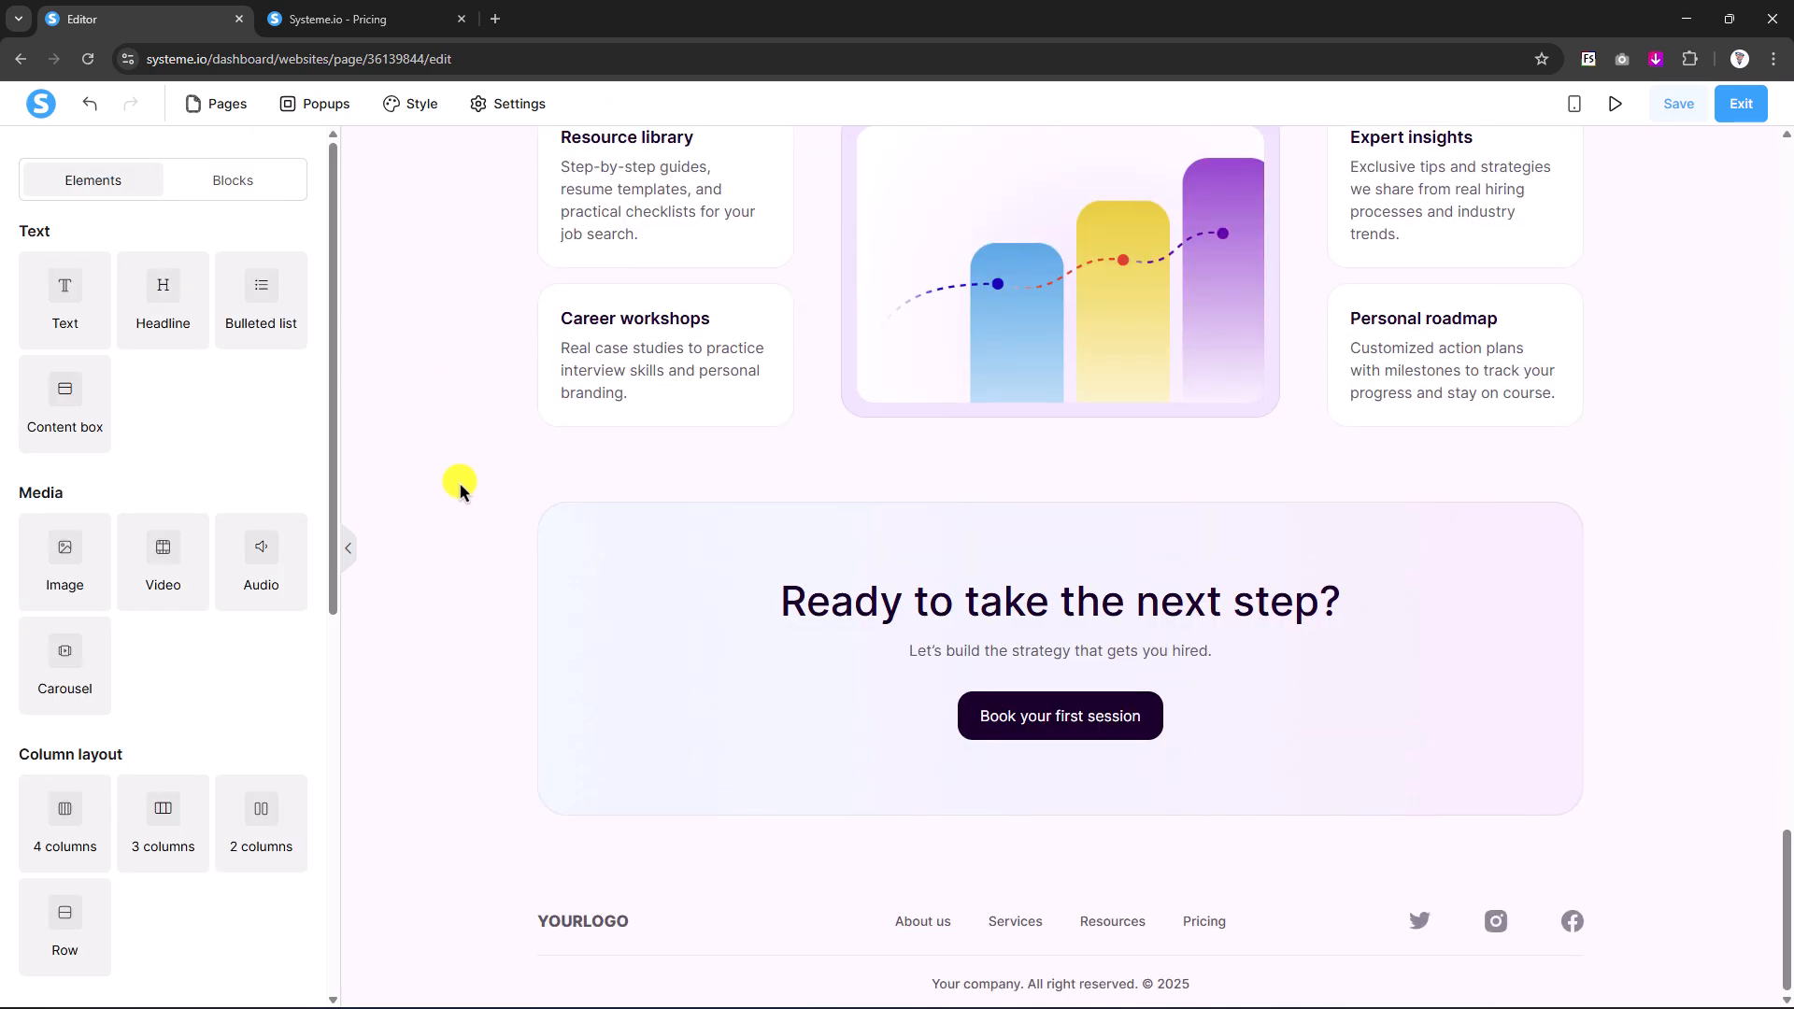
pyautogui.click(231, 184)
pyautogui.click(114, 257)
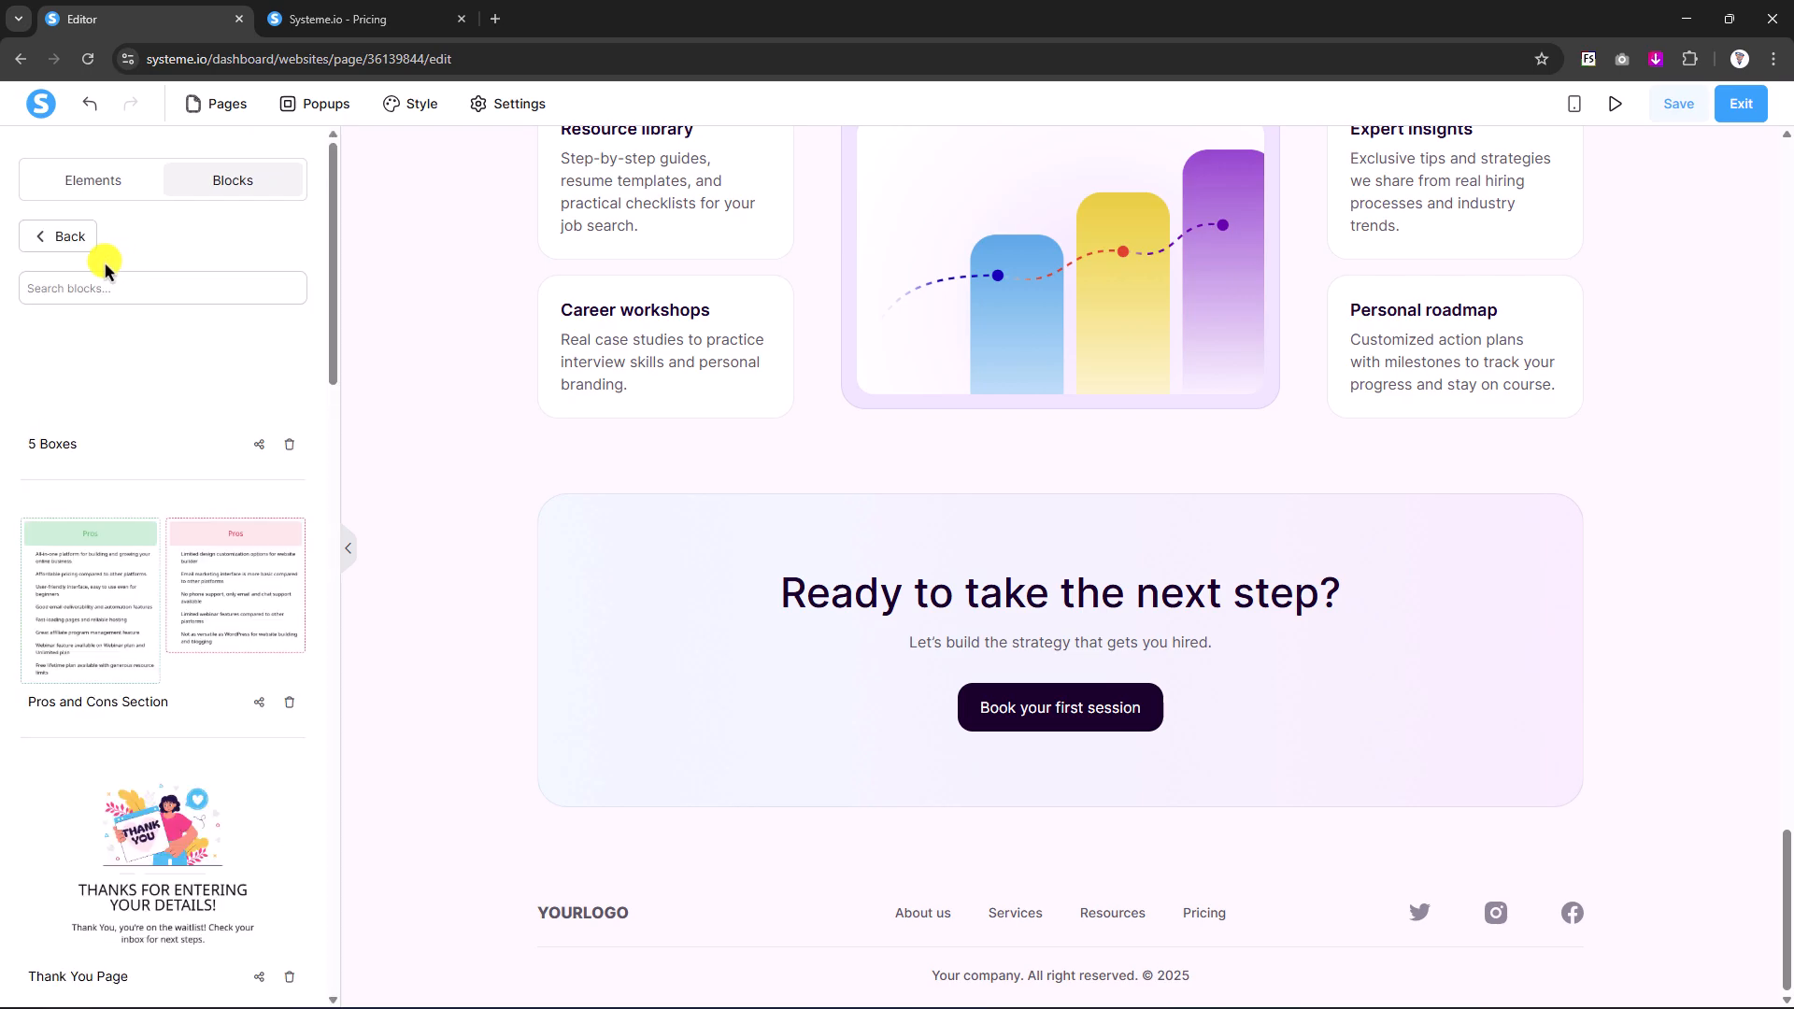
pyautogui.moveTo(93, 372); pyautogui.dragTo(921, 811)
pyautogui.scroll(-2, 934, 823)
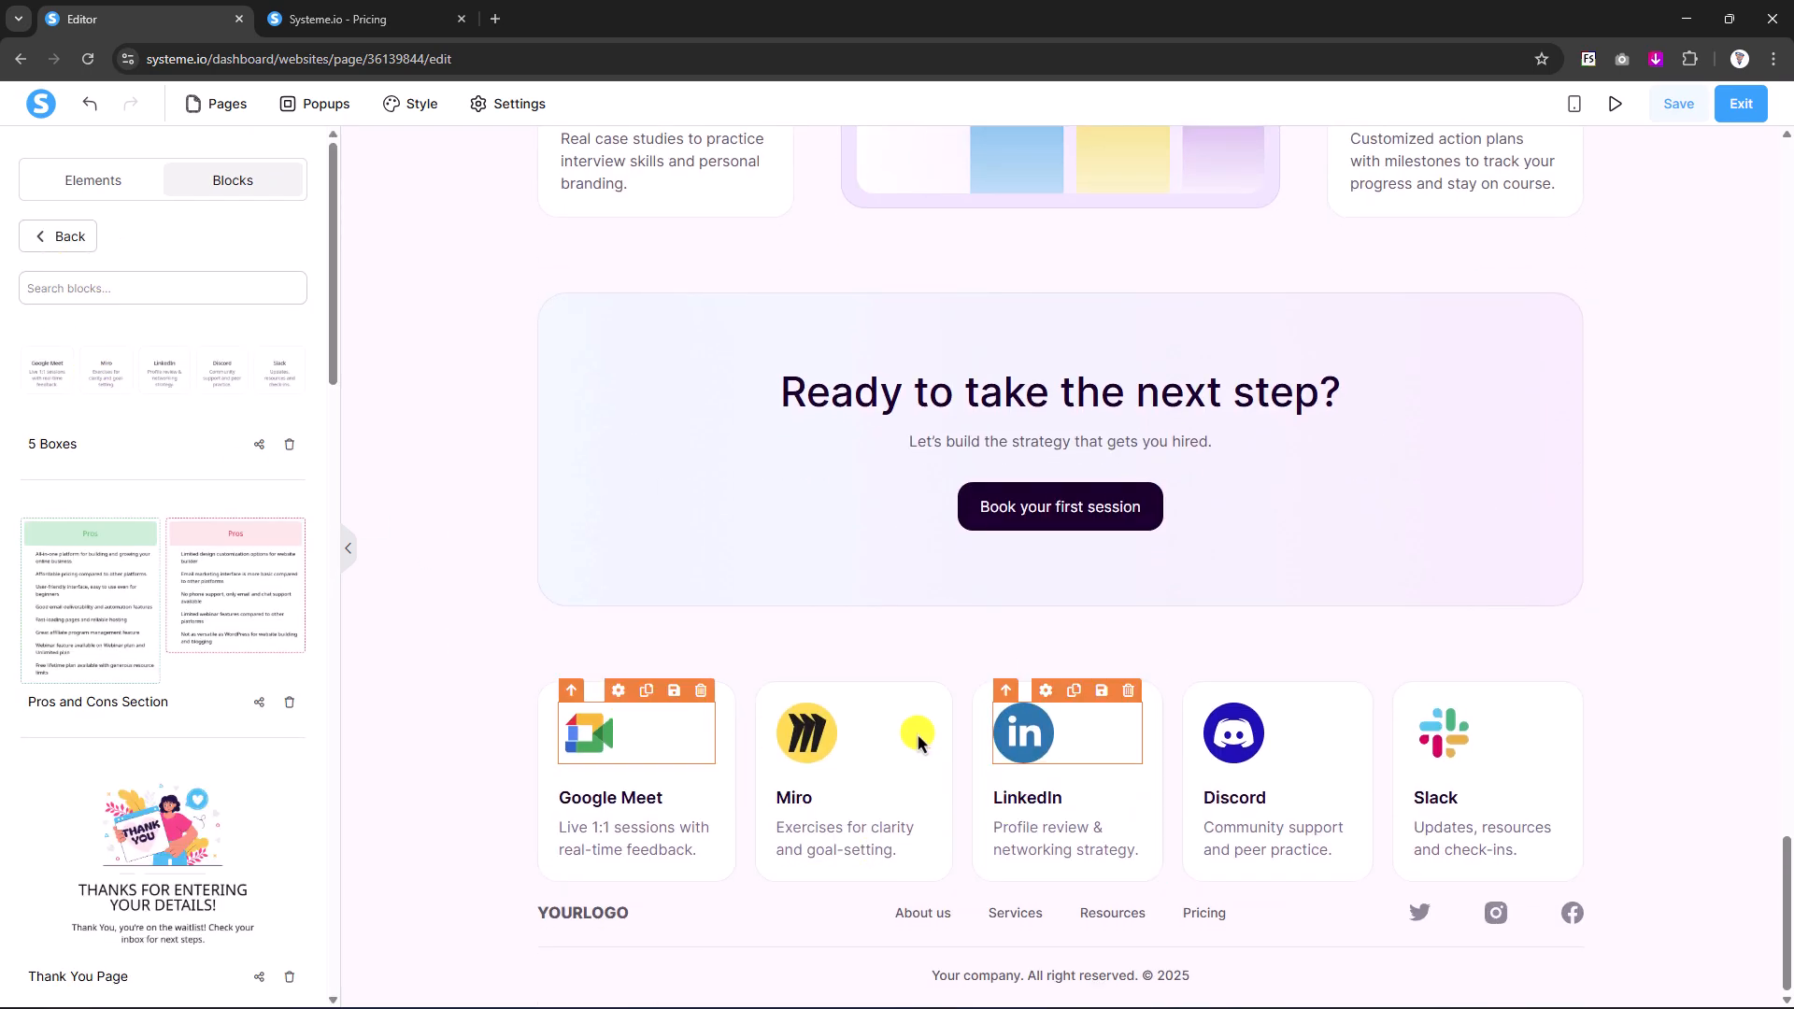
# - Change the first card's heading in the inserted block from Google Meet to Fiverr
pyautogui.click(593, 738)
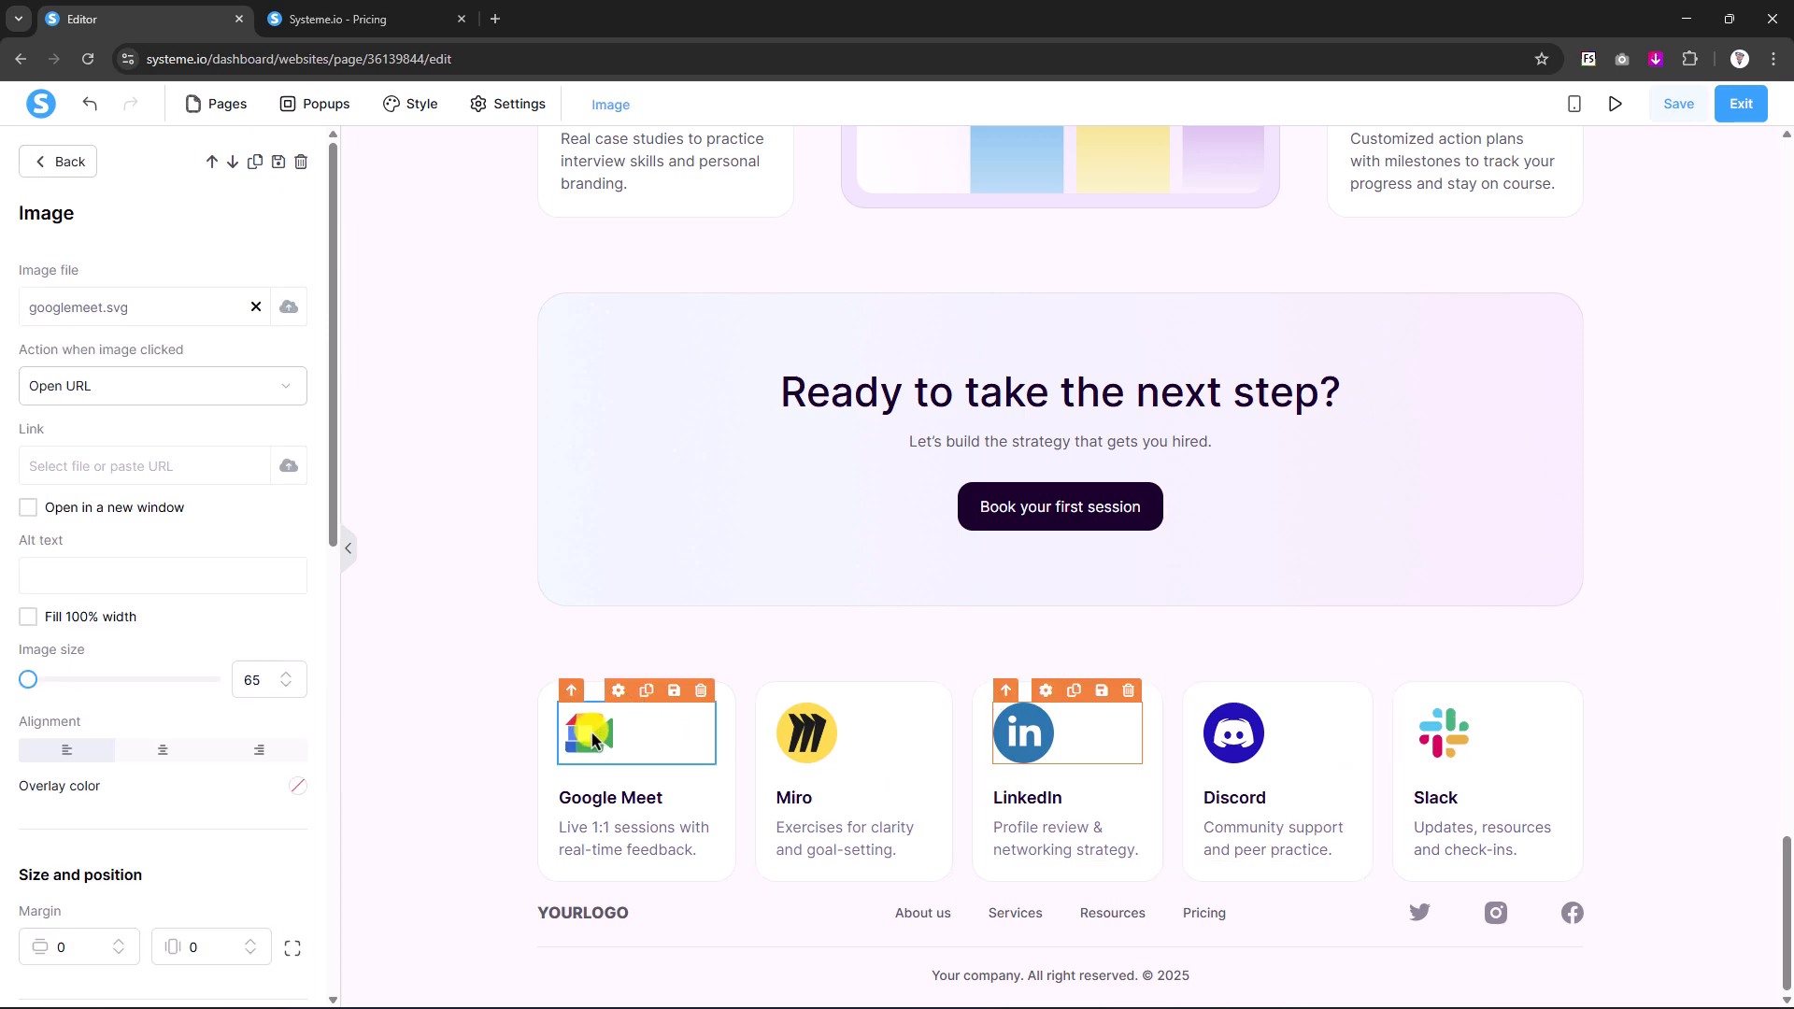
pyautogui.tripleClick(610, 797)
pyautogui.write('Fiverr')
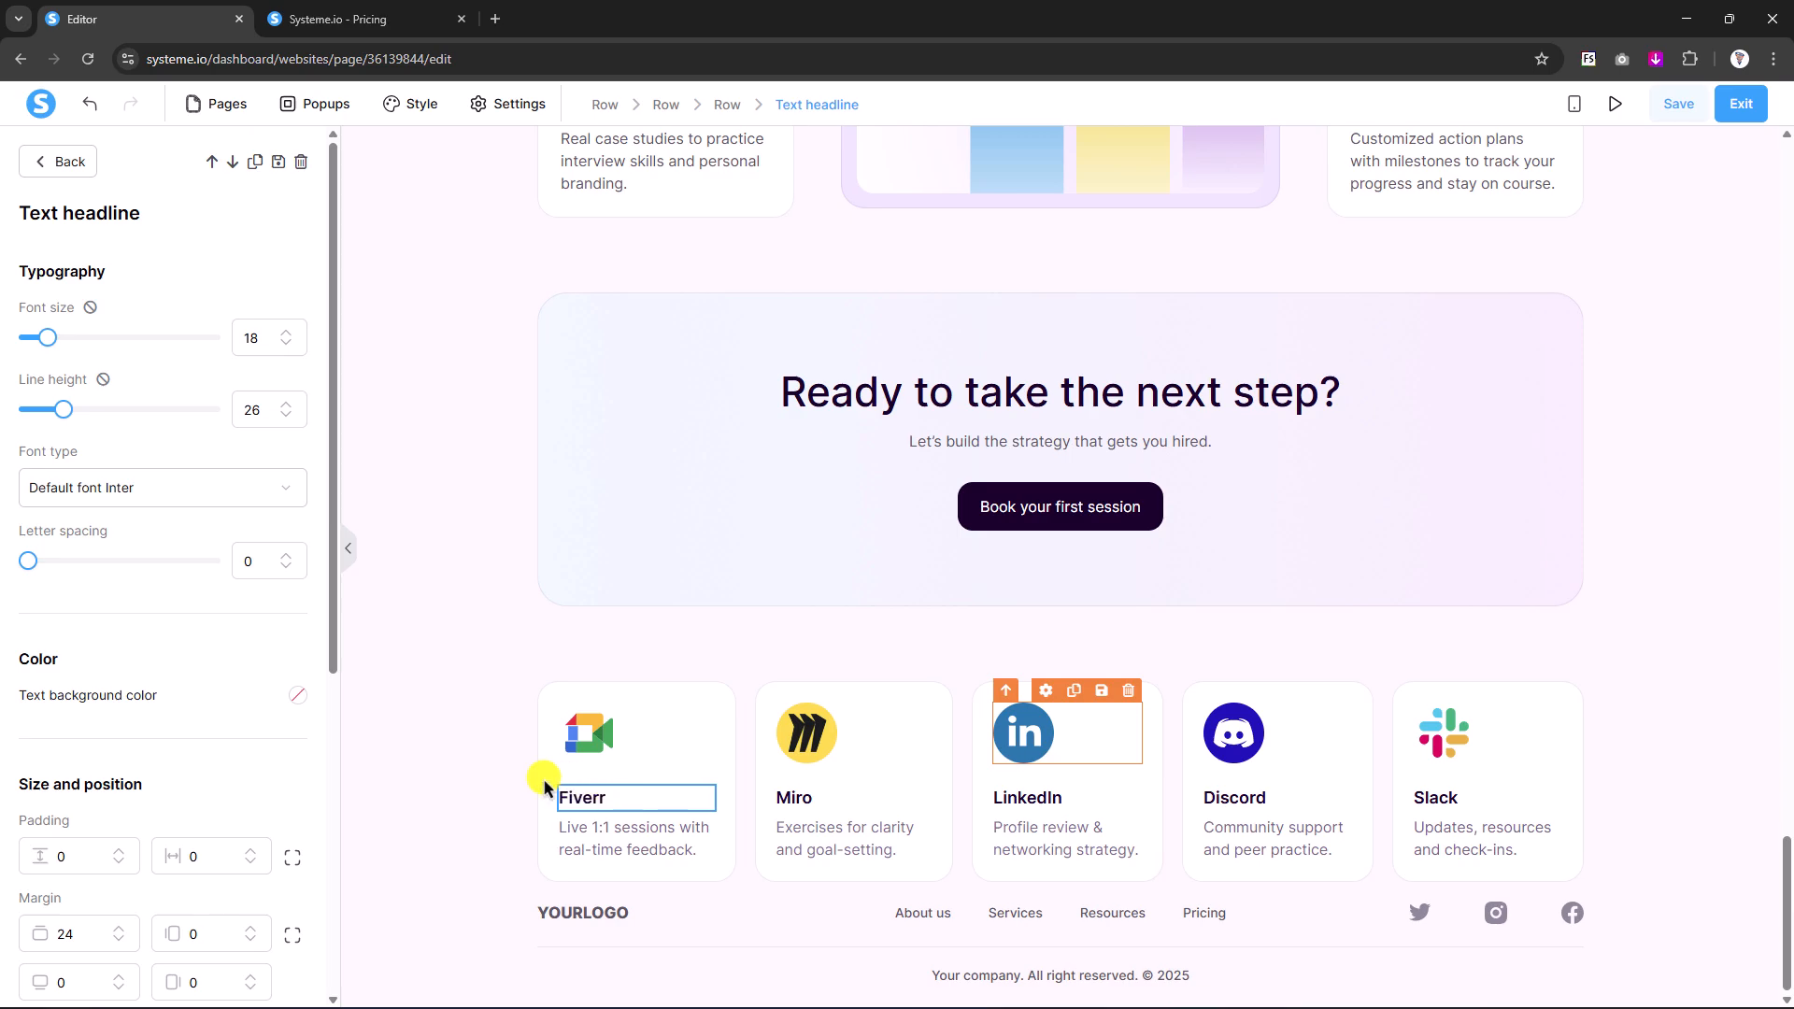
pyautogui.click(617, 837)
pyautogui.tripleClick(616, 837)
pyautogui.click(458, 771)
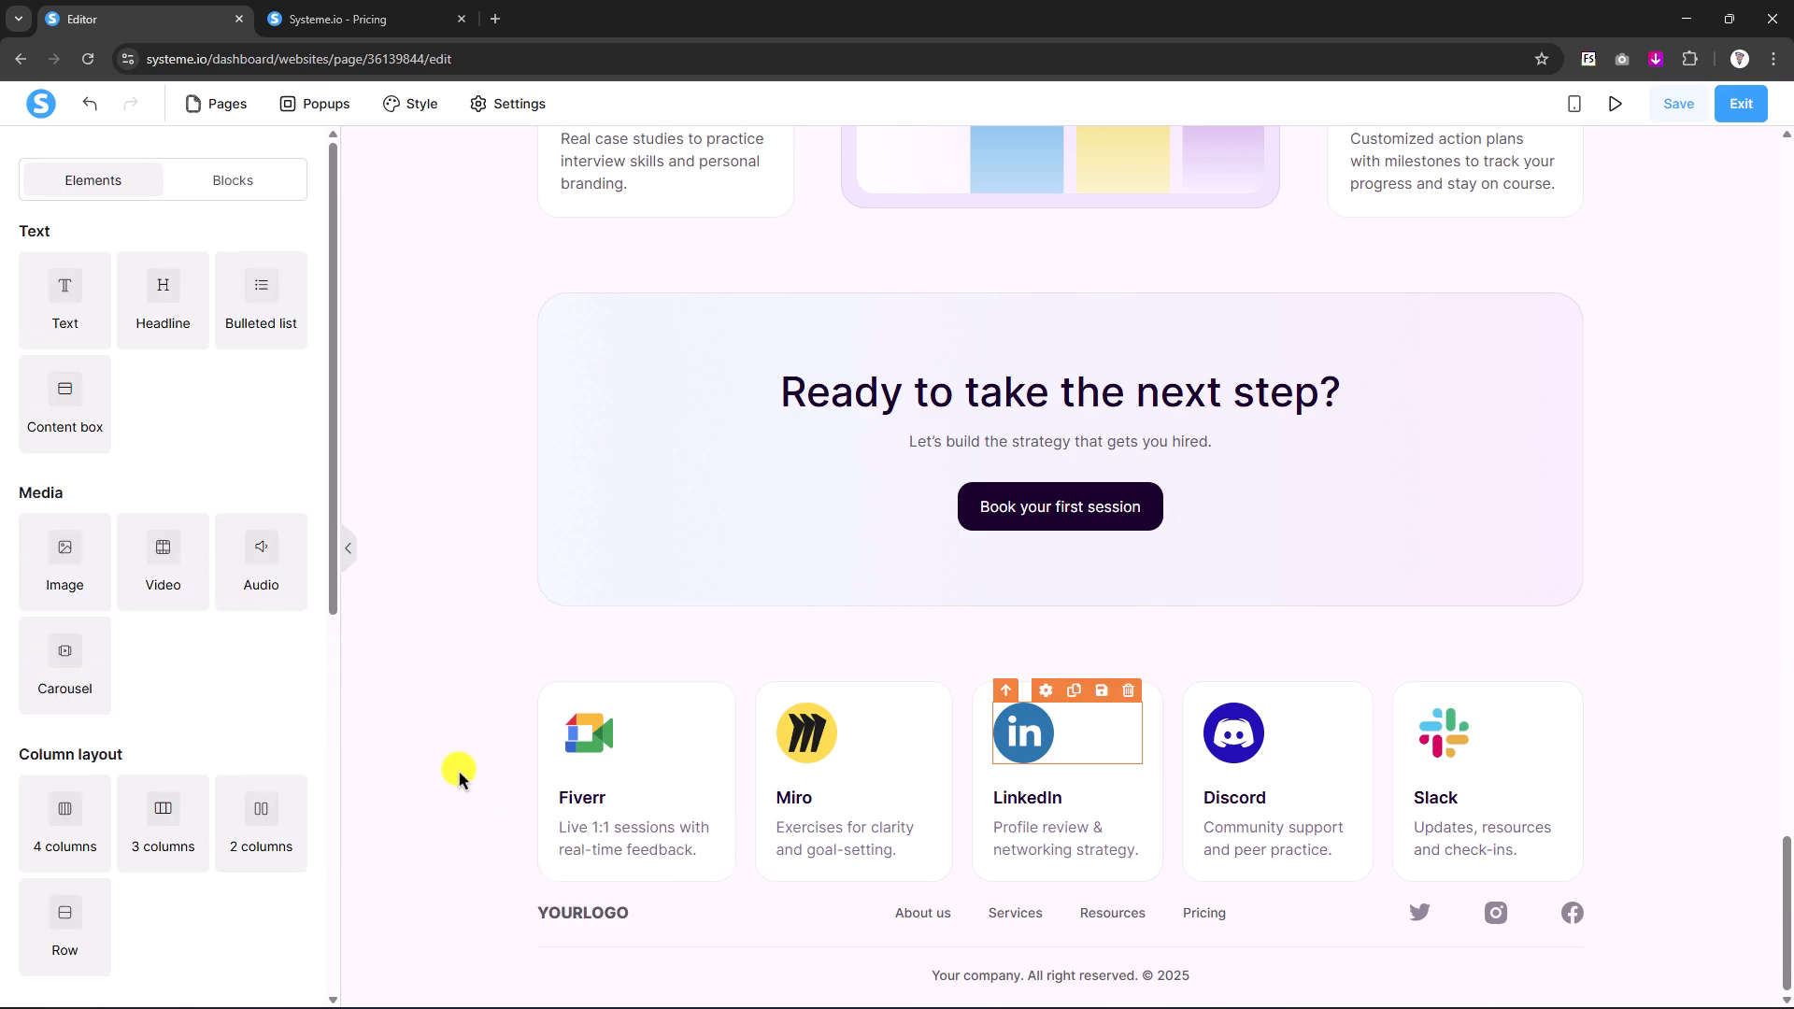
# - Examine the nested rows of the inserted block, from individual cards up to the outermost row
pyautogui.click(516, 731)
pyautogui.scroll(1, 520, 738)
pyautogui.click(468, 707)
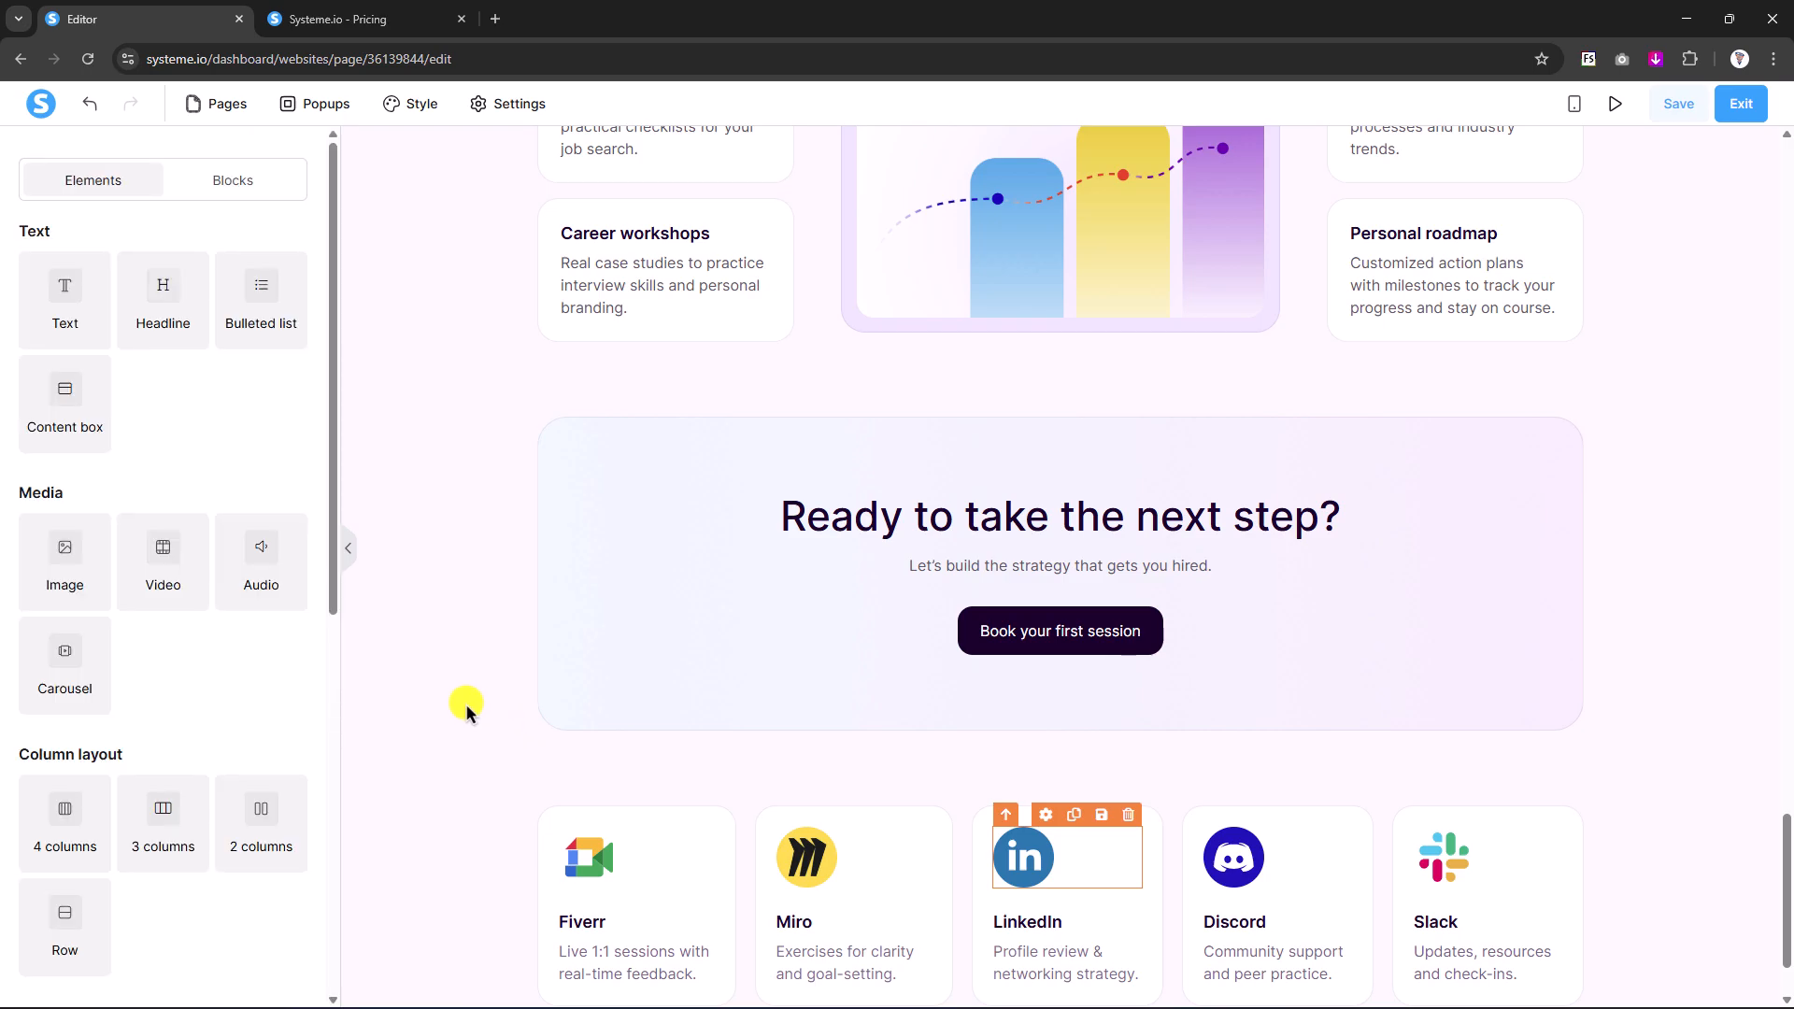
pyautogui.scroll(-1, 468, 710)
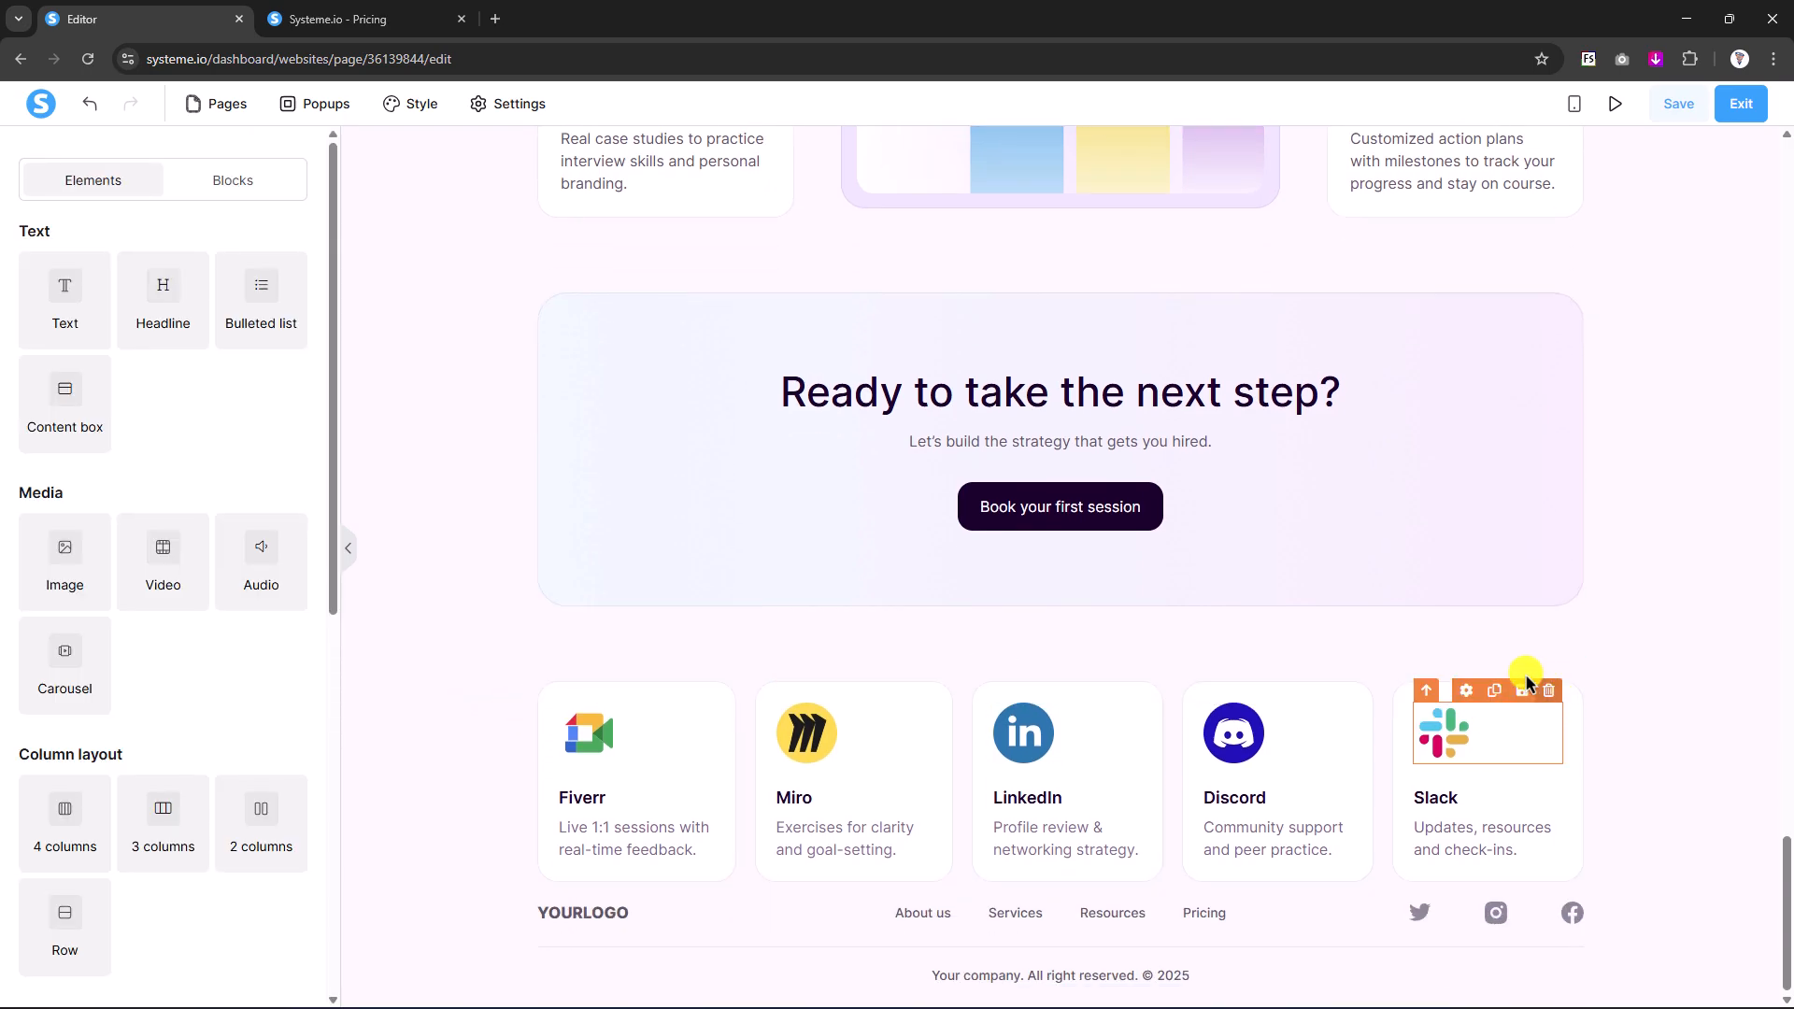
pyautogui.click(1188, 715)
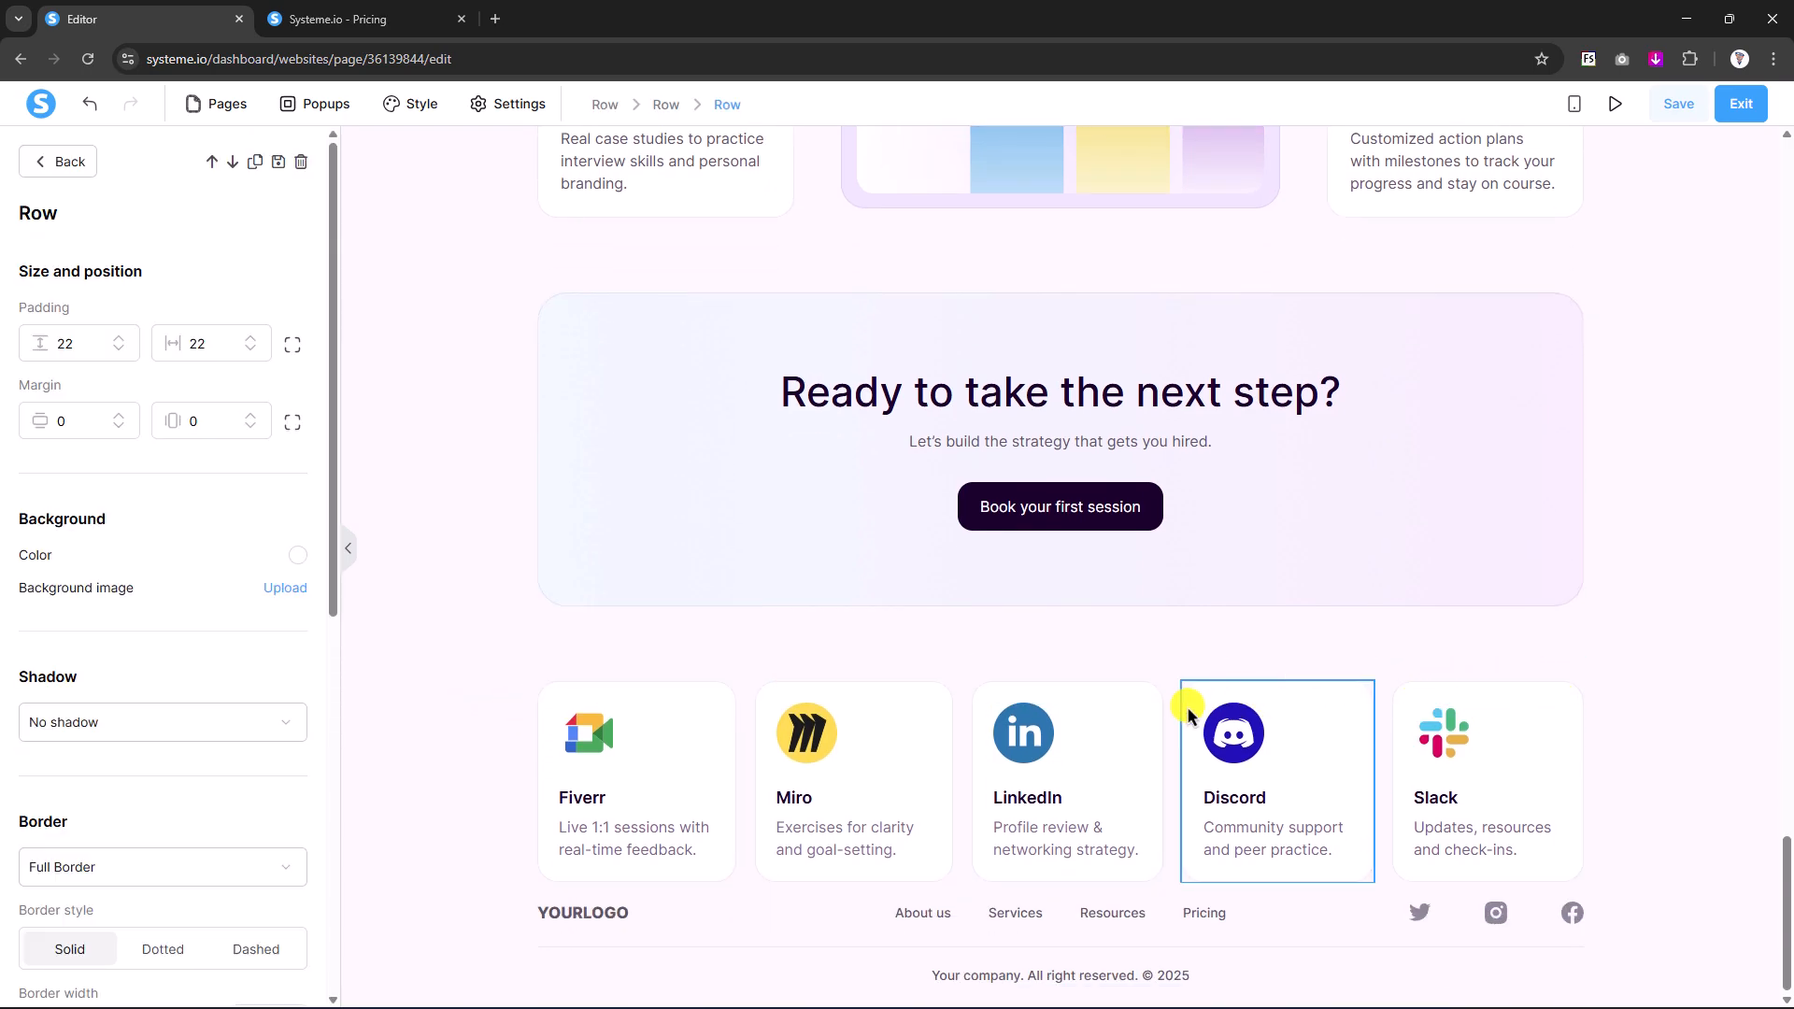
pyautogui.click(605, 104)
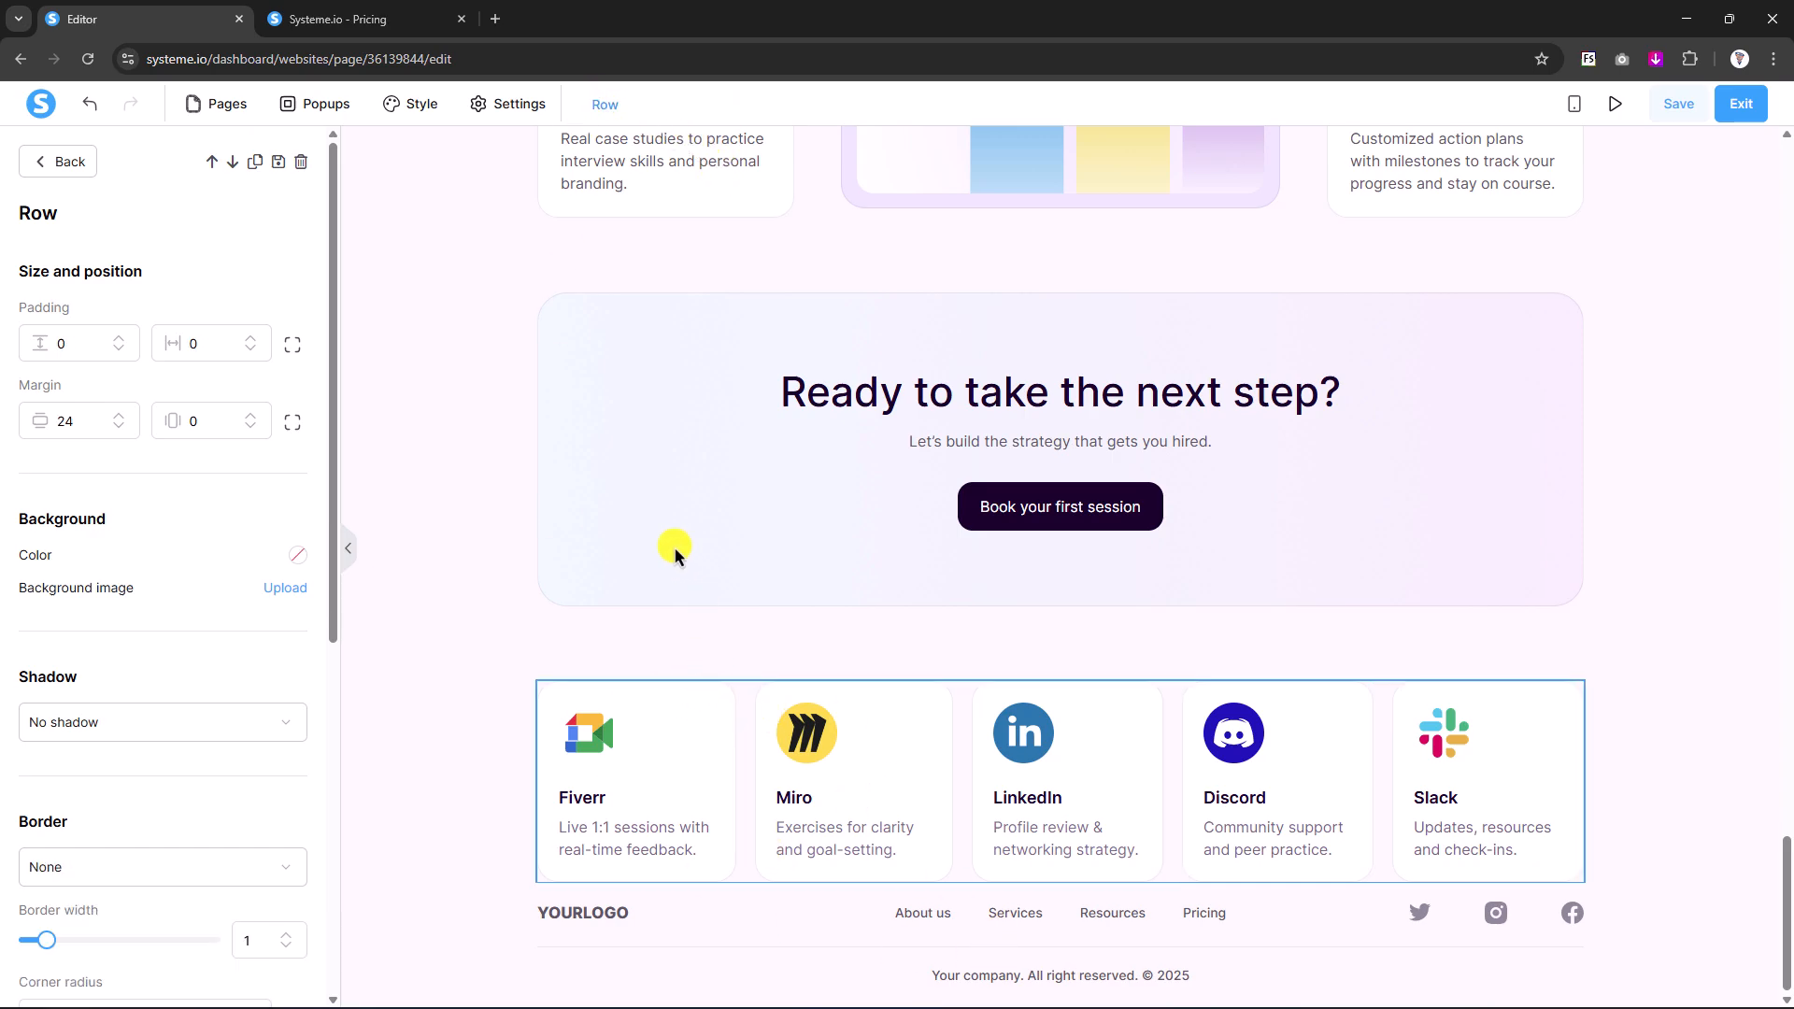
pyautogui.click(501, 675)
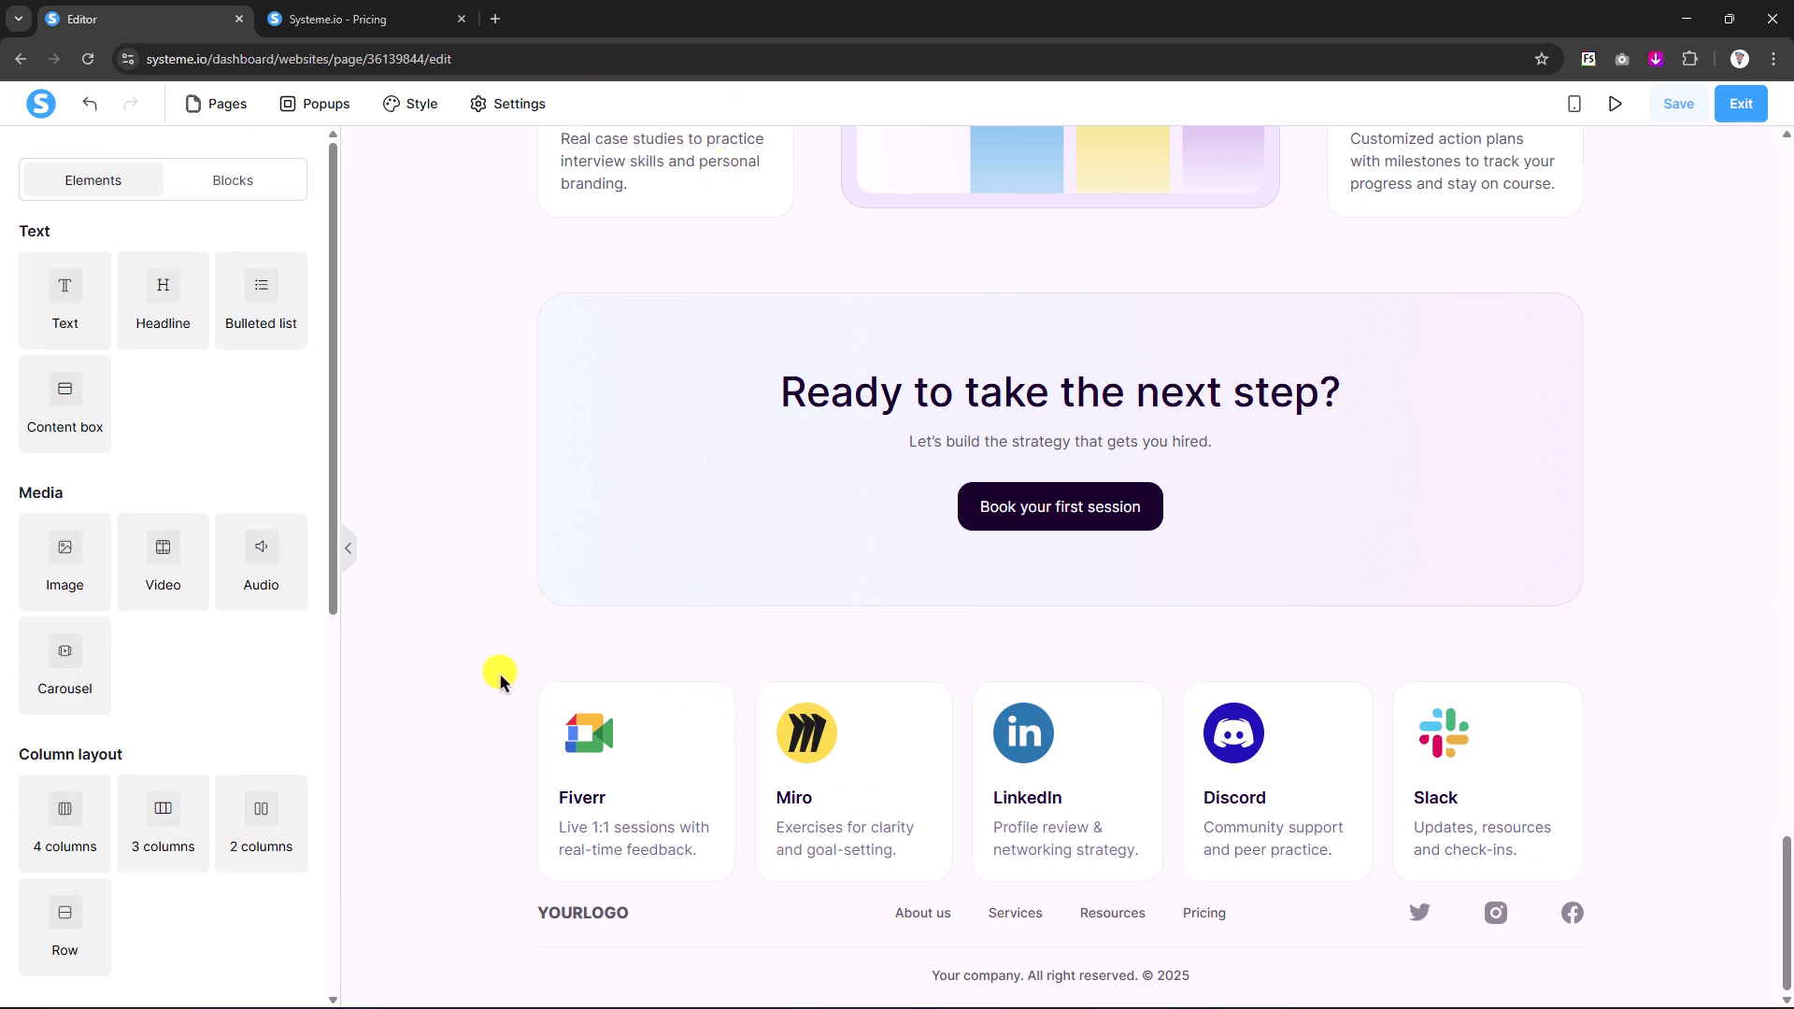
pyautogui.click(534, 717)
pyautogui.click(565, 830)
pyautogui.scroll(-2, 564, 828)
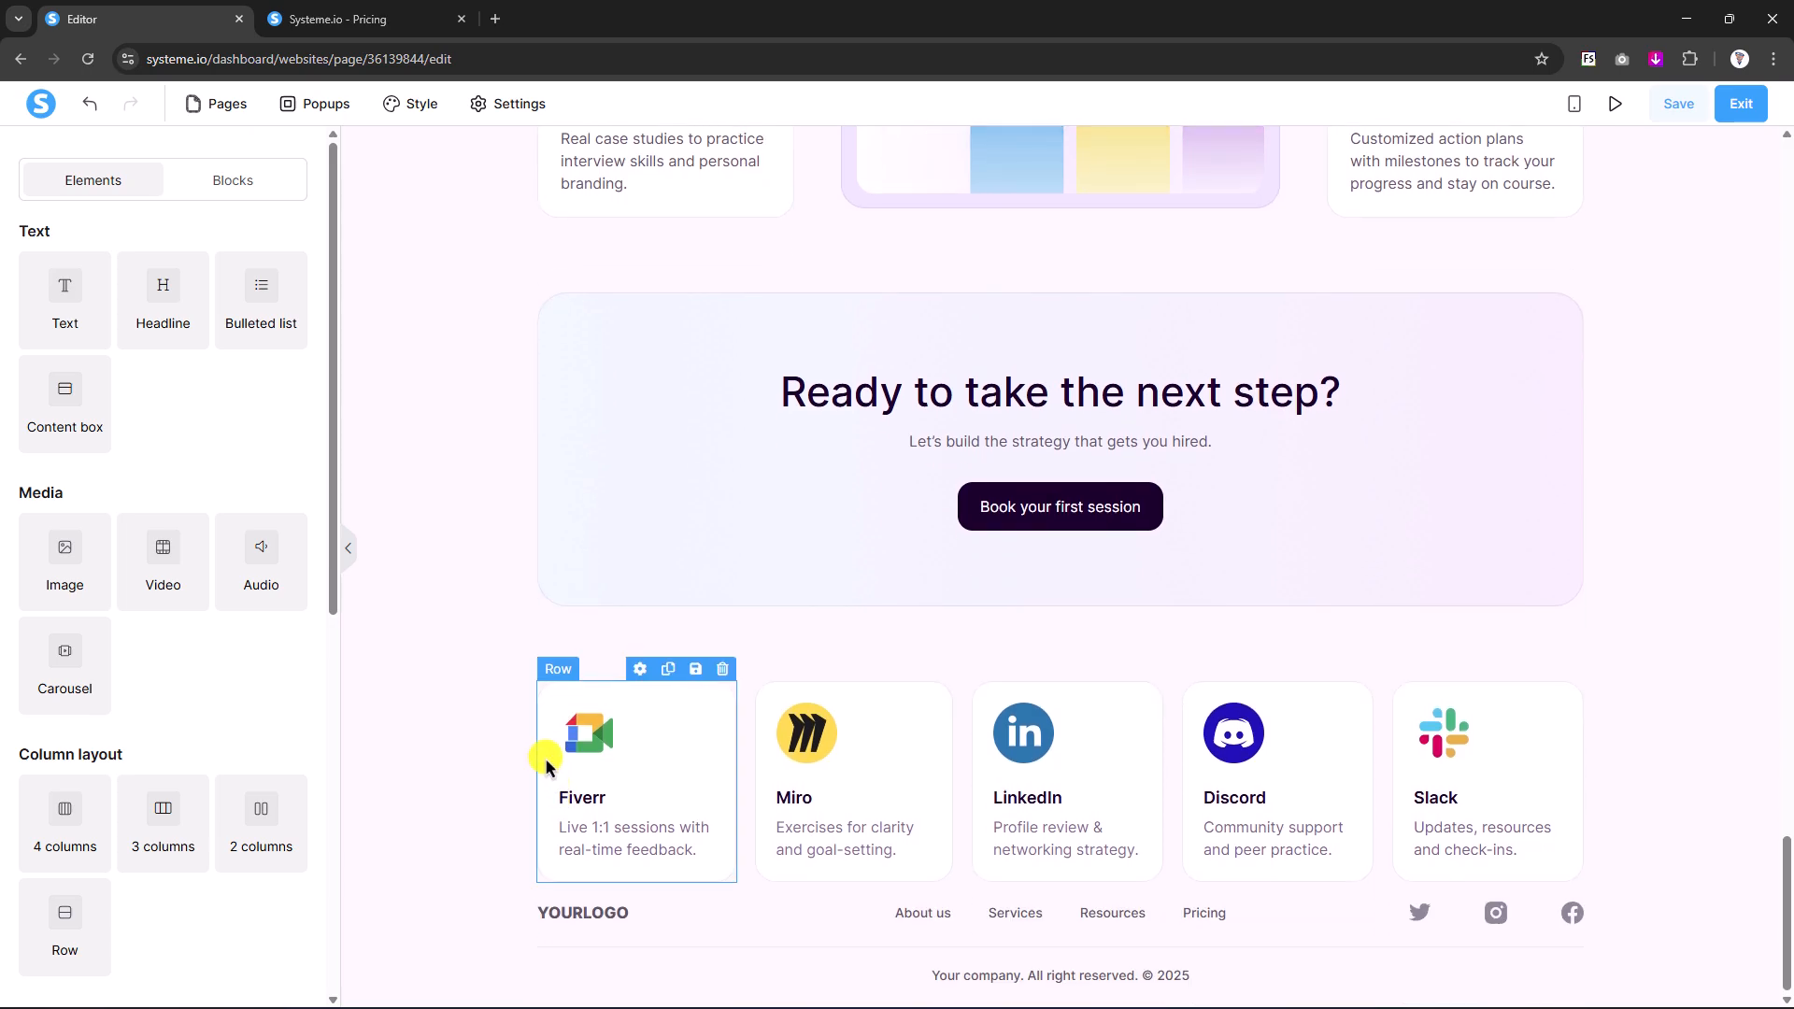
pyautogui.click(549, 776)
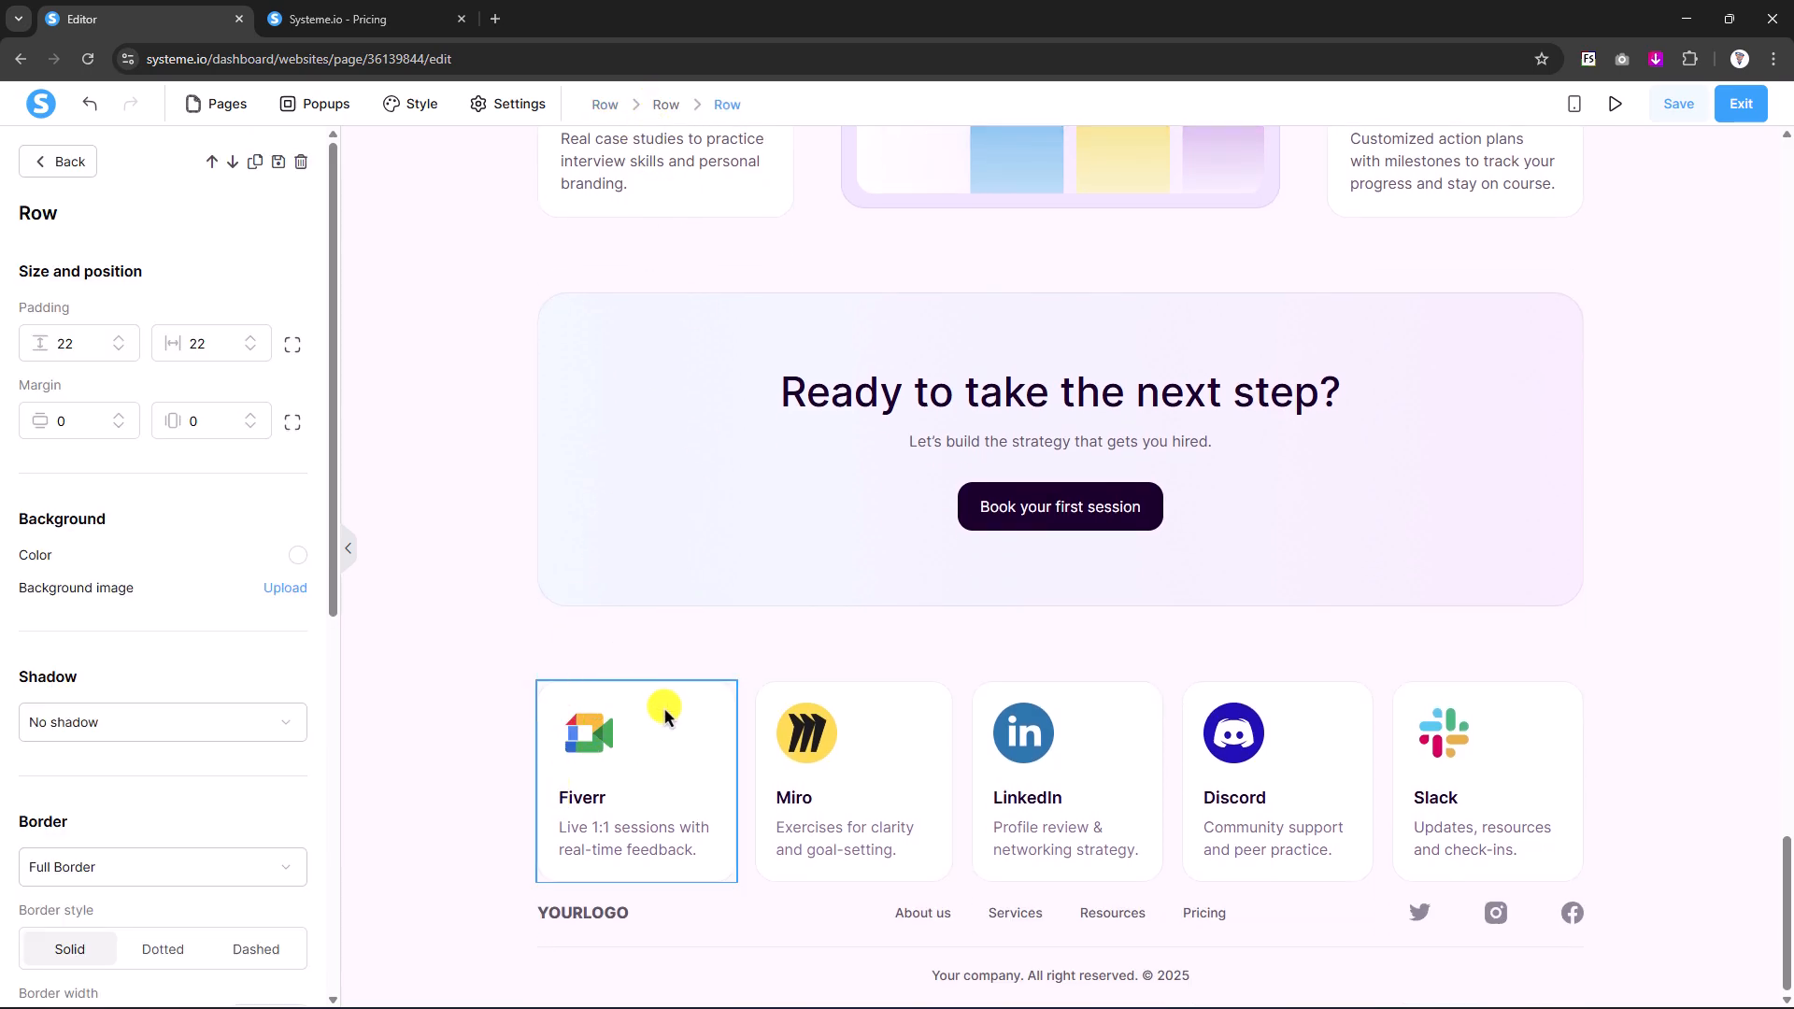
pyautogui.click(664, 104)
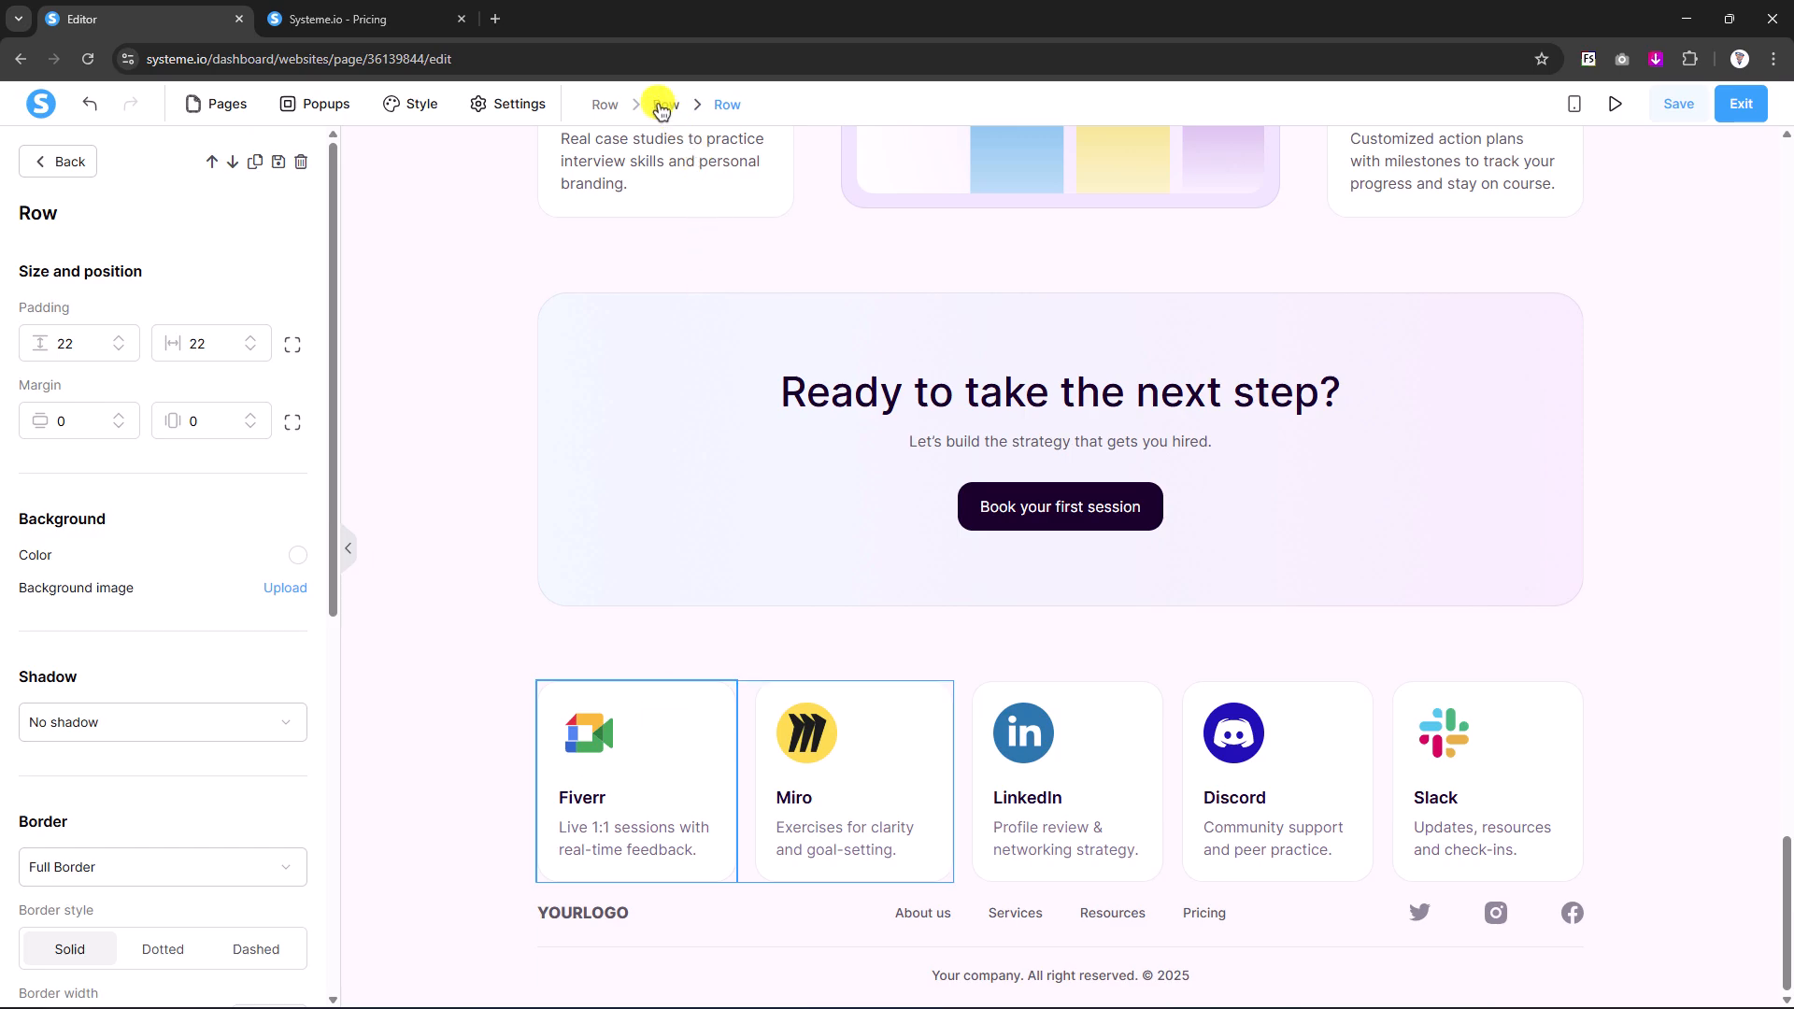
pyautogui.click(604, 104)
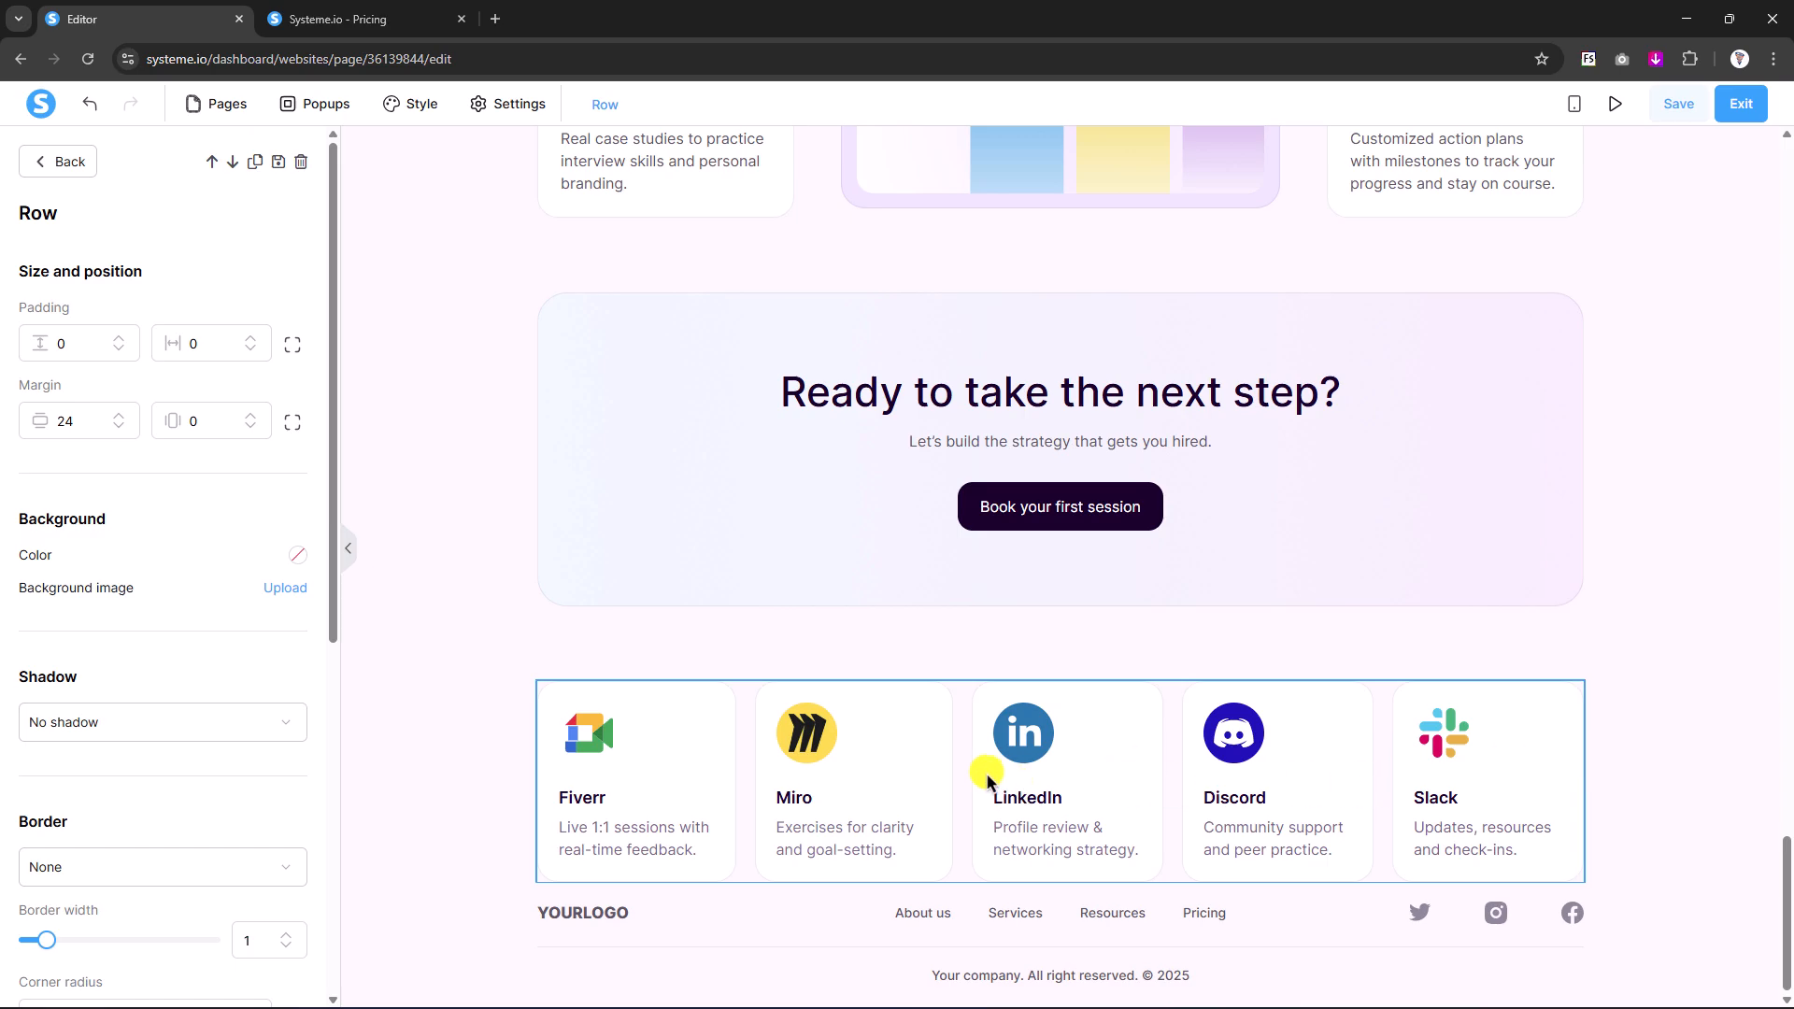
pyautogui.scroll(-3, 80, 607)
pyautogui.scroll(3, 84, 514)
pyautogui.click(502, 688)
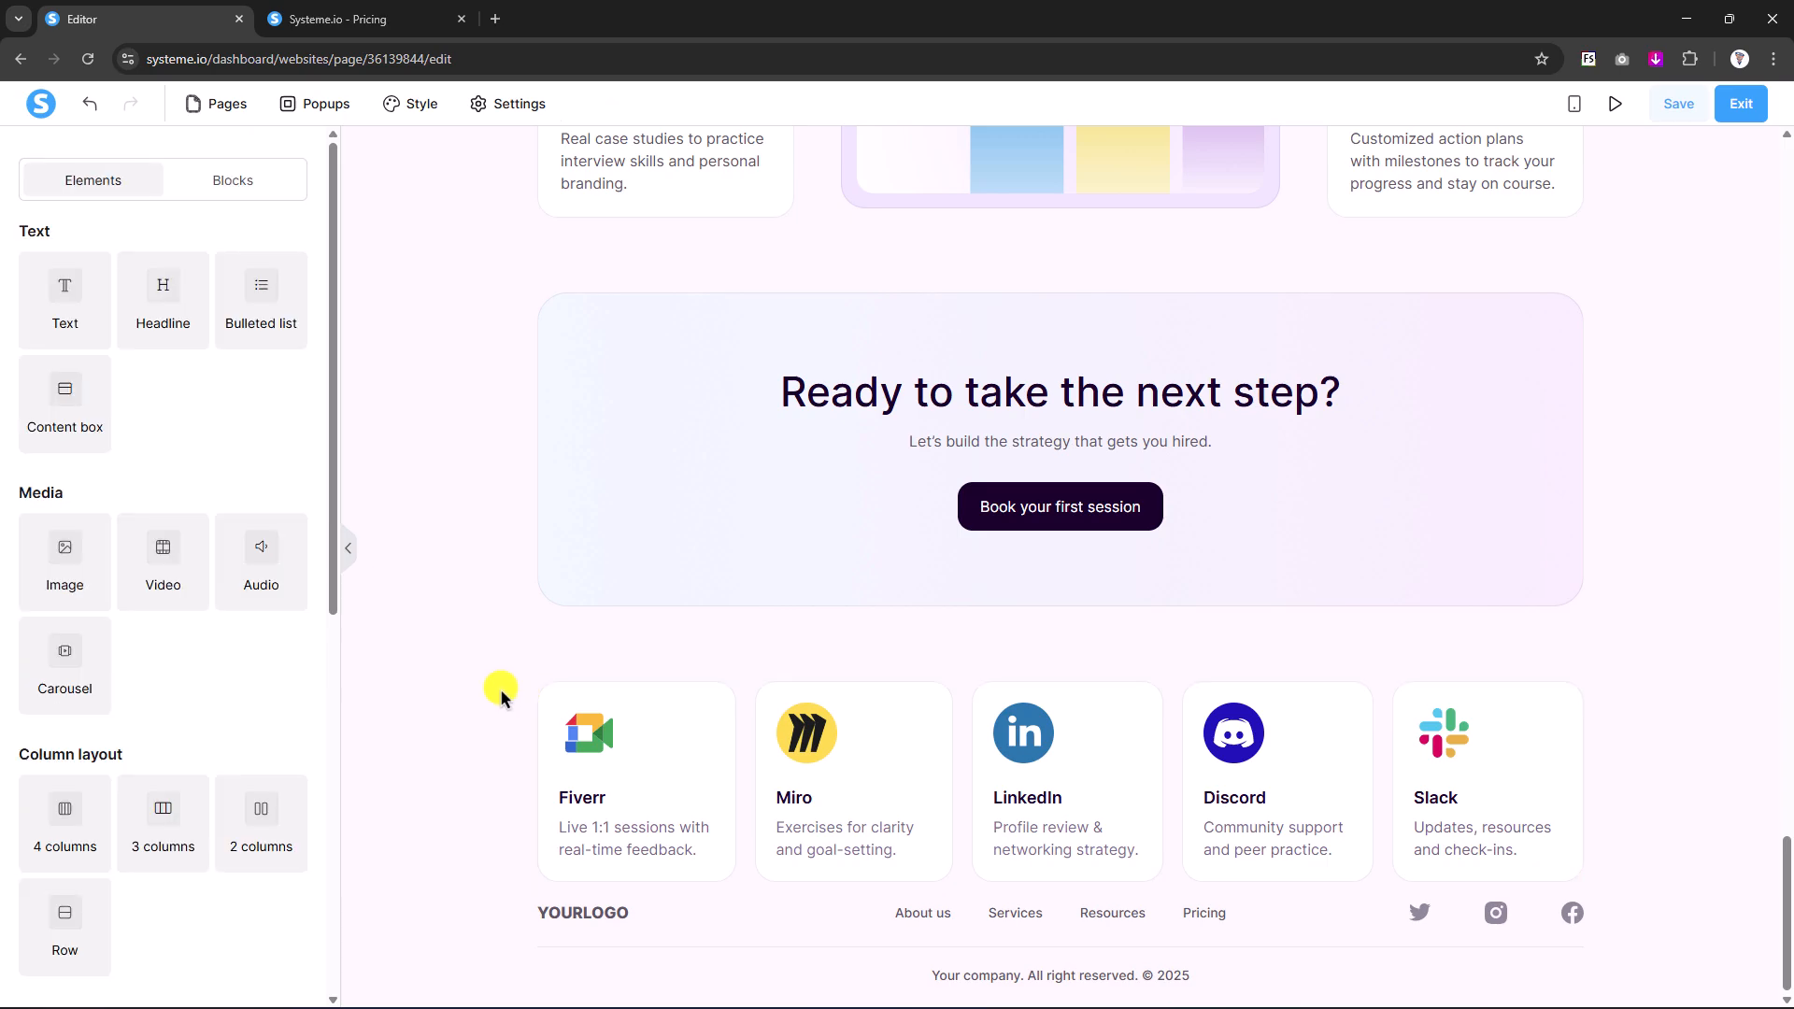
# - Delete the entire inserted five-card row above the footer
pyautogui.click(715, 764)
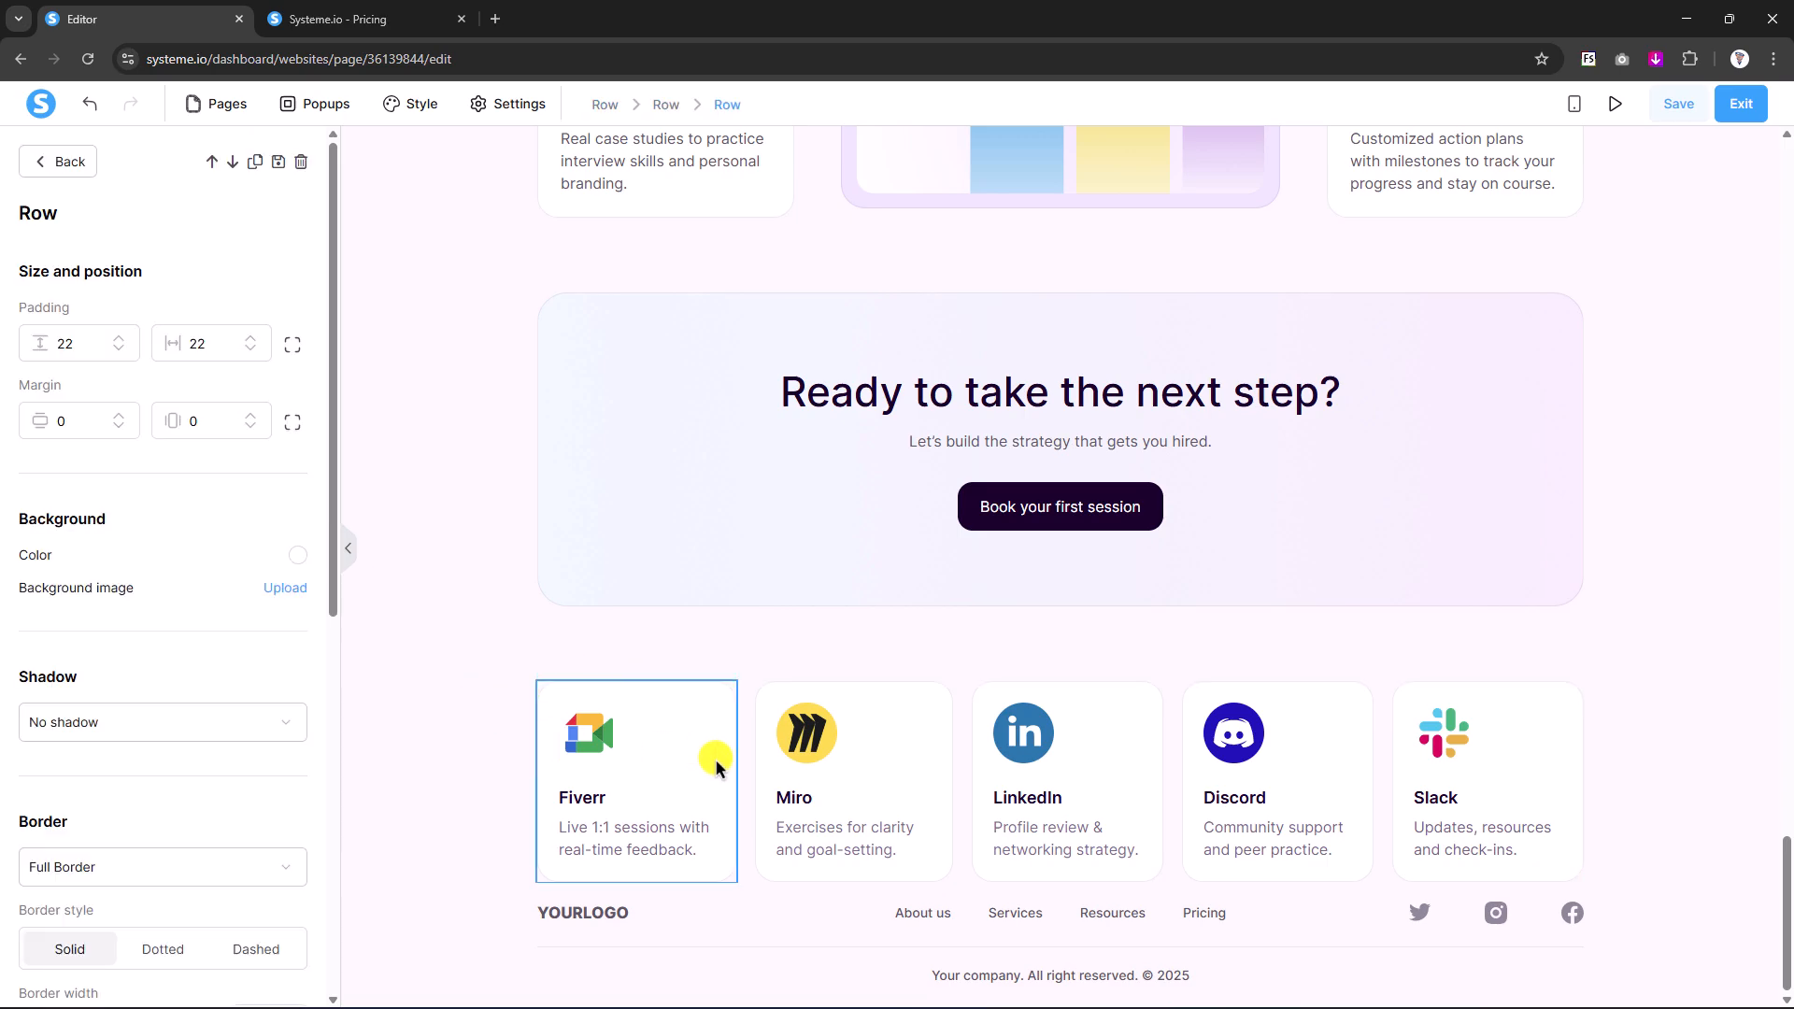
pyautogui.click(604, 105)
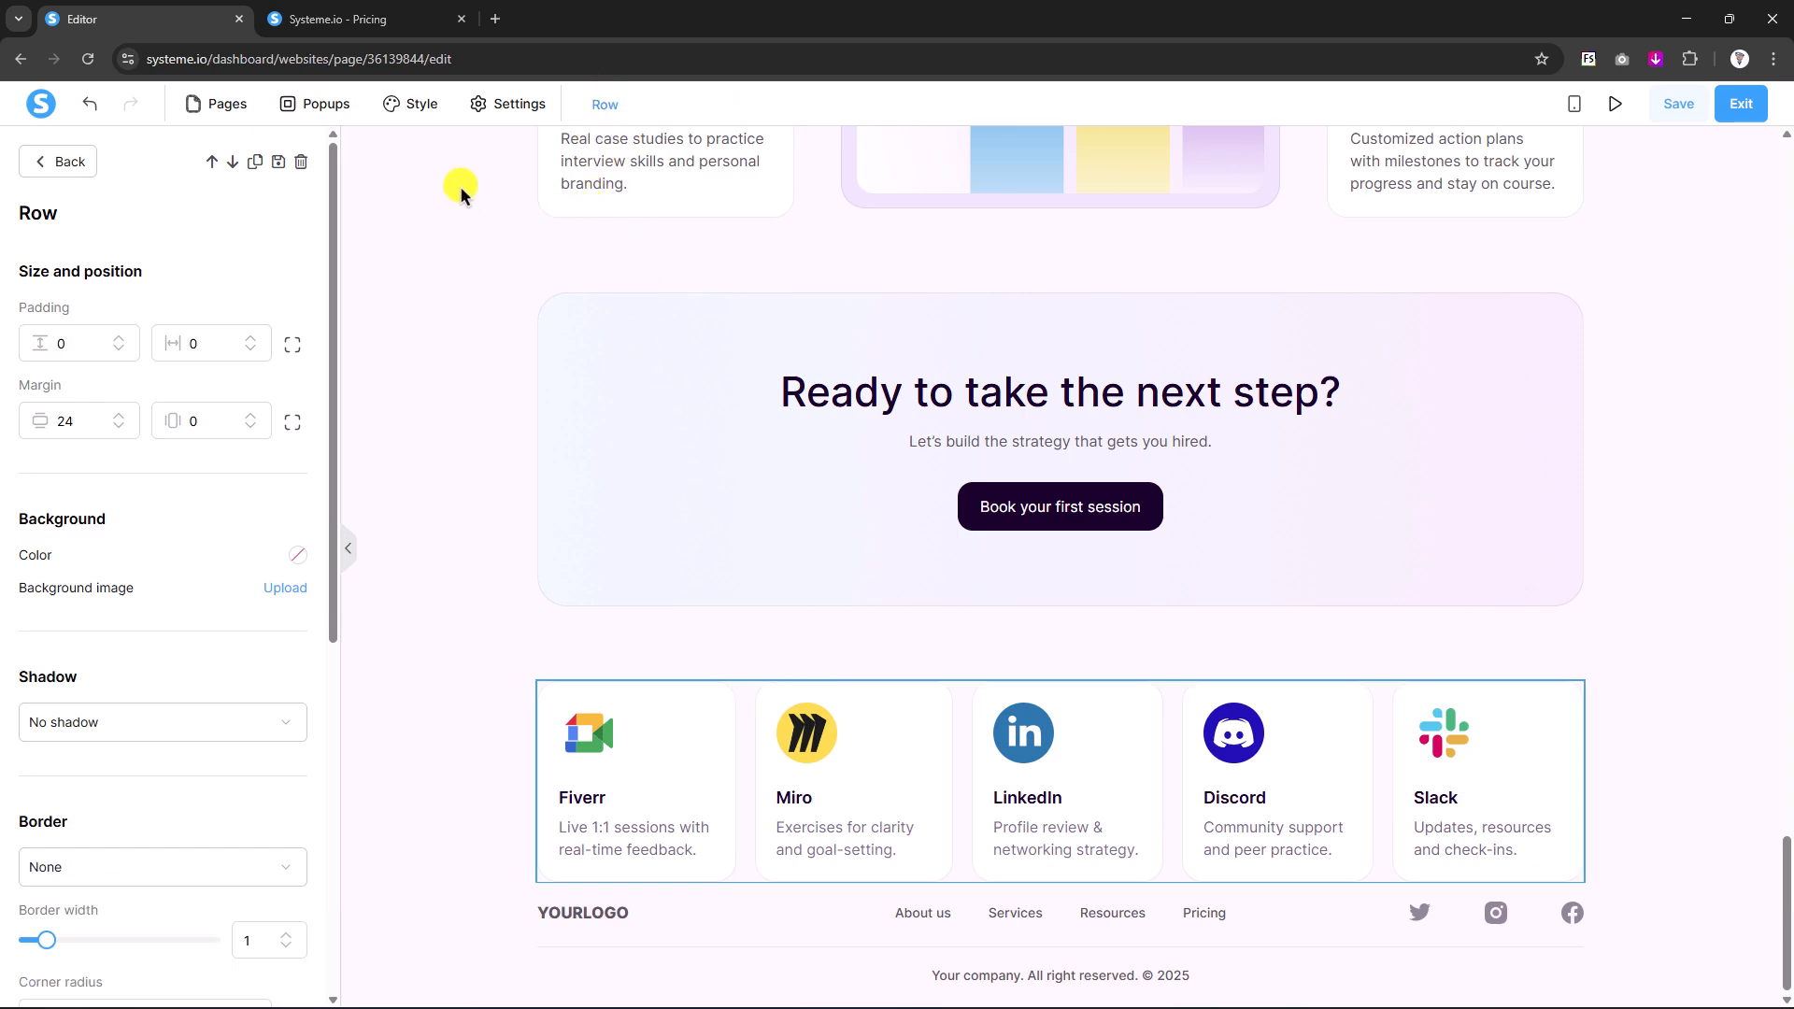
pyautogui.click(301, 162)
pyautogui.click(944, 187)
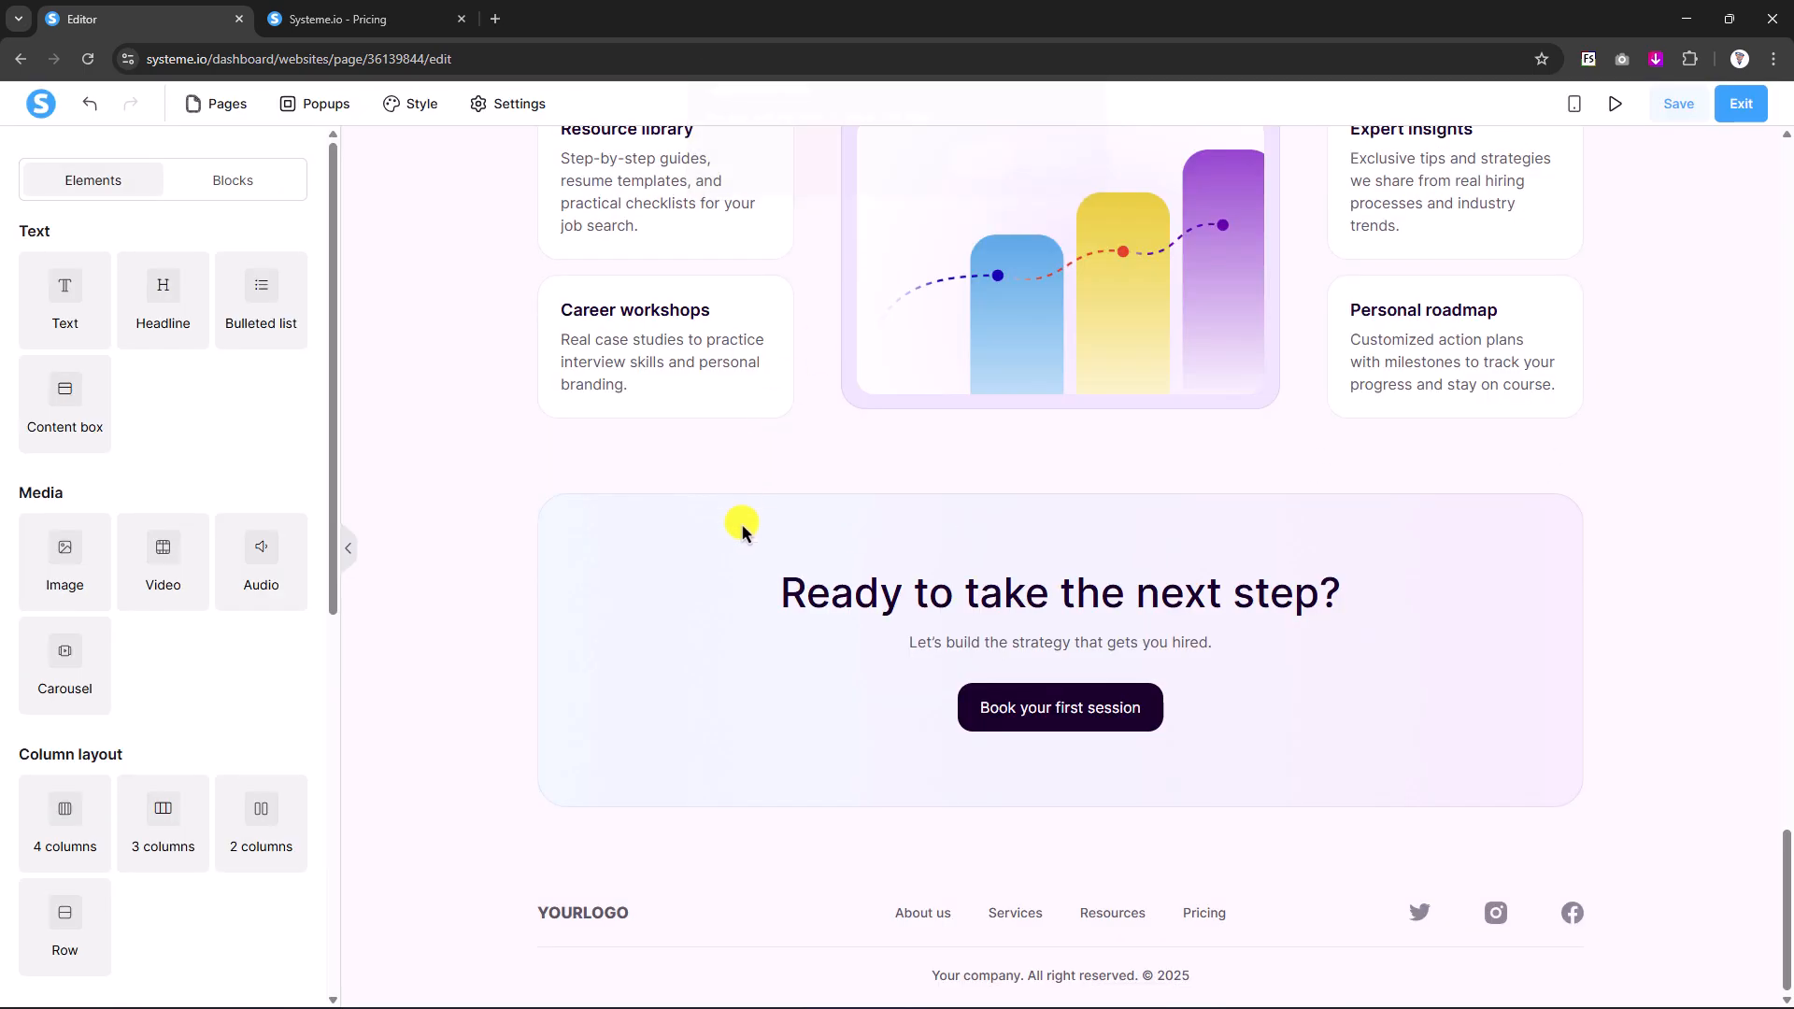
# - Replace the YOURLOGO text in the footer with FunnelAnalysts
pyautogui.scroll(5, 945, 776)
pyautogui.scroll(-5, 841, 794)
pyautogui.click(601, 911)
pyautogui.doubleClick(603, 906)
pyautogui.write('FunnelAnalysts')
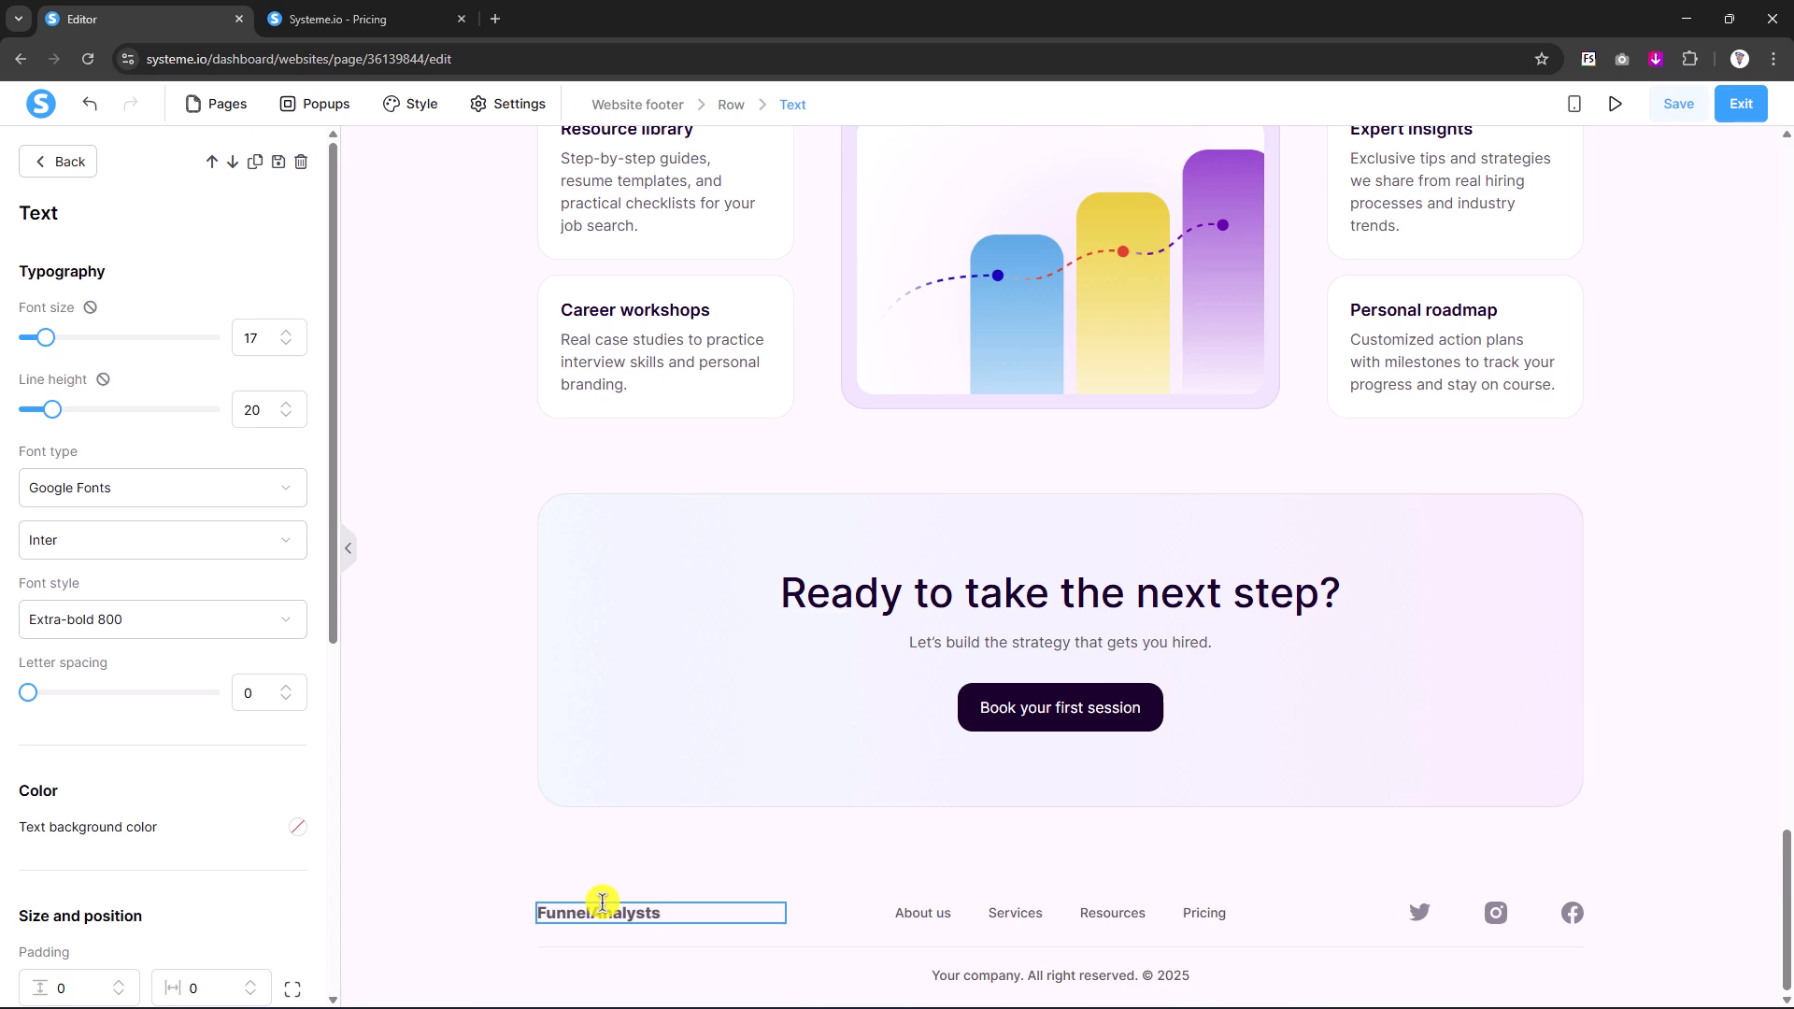
# - Add a fifth item named Features to the footer menu and link it to the Features website page
pyautogui.click(927, 912)
pyautogui.click(929, 912)
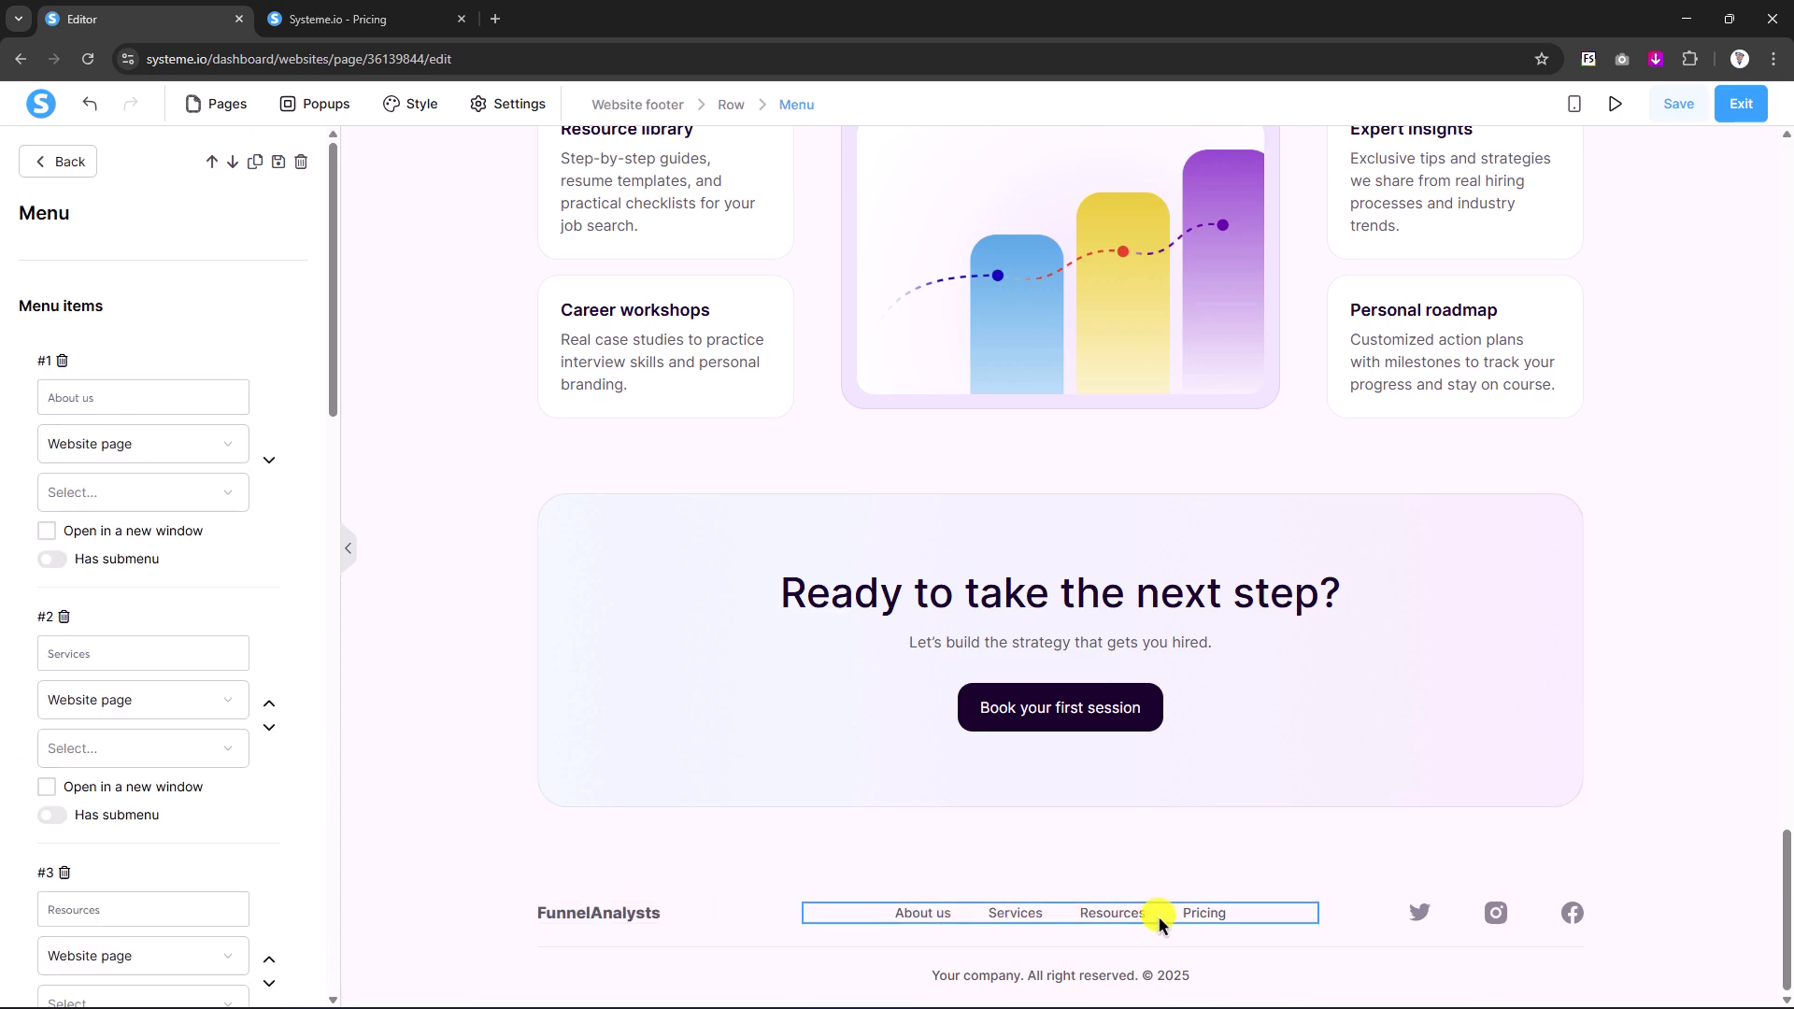
pyautogui.scroll(-8, 108, 501)
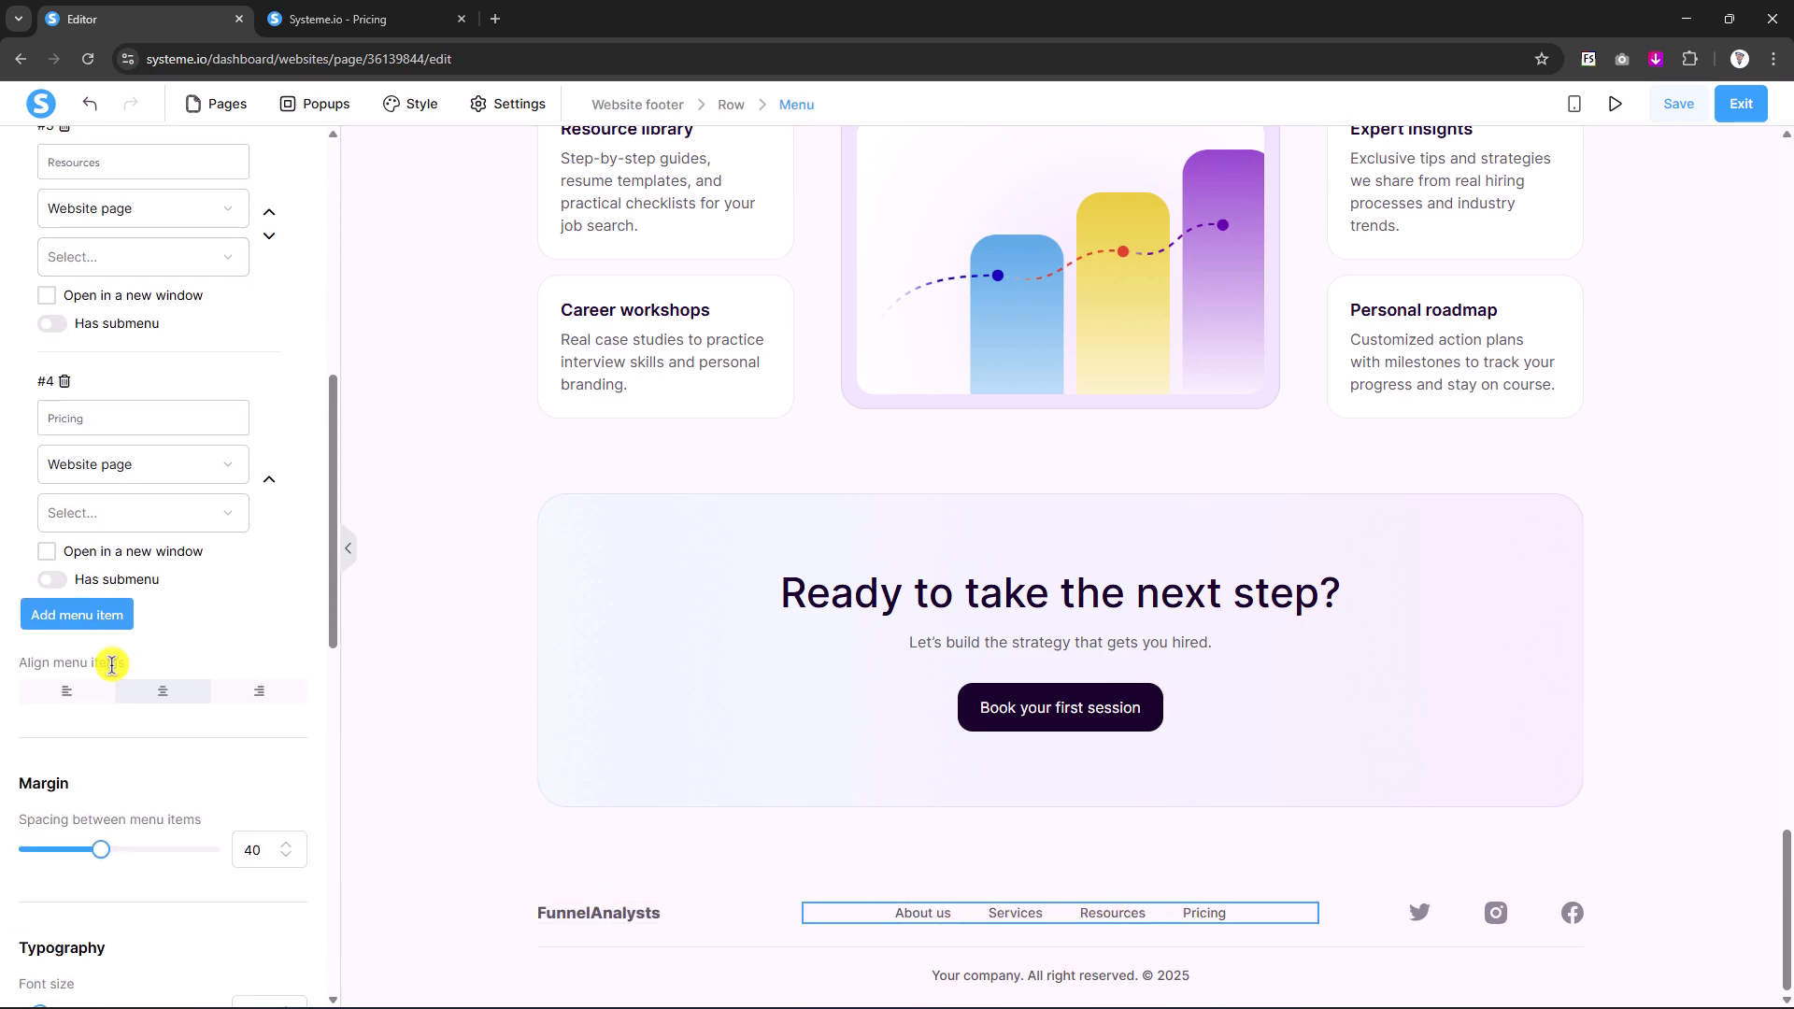
pyautogui.click(93, 633)
pyautogui.click(84, 672)
pyautogui.write('Features')
pyautogui.click(105, 720)
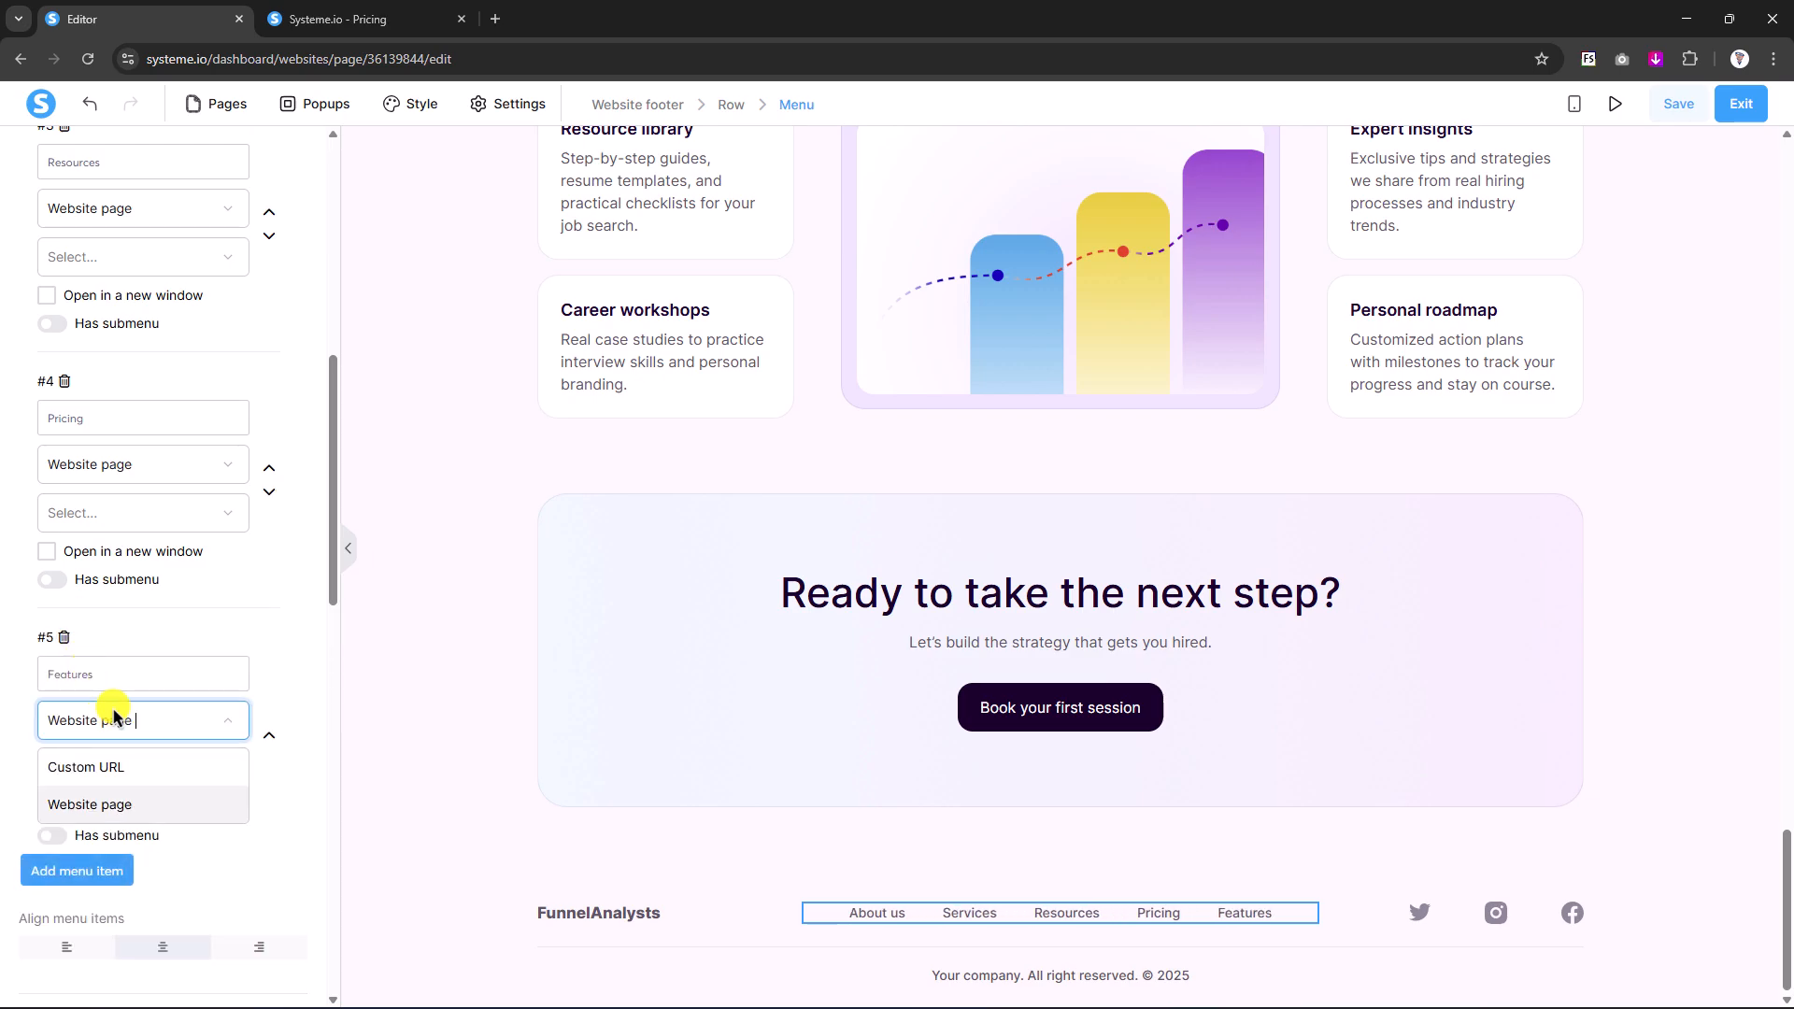
pyautogui.click(89, 805)
pyautogui.click(122, 769)
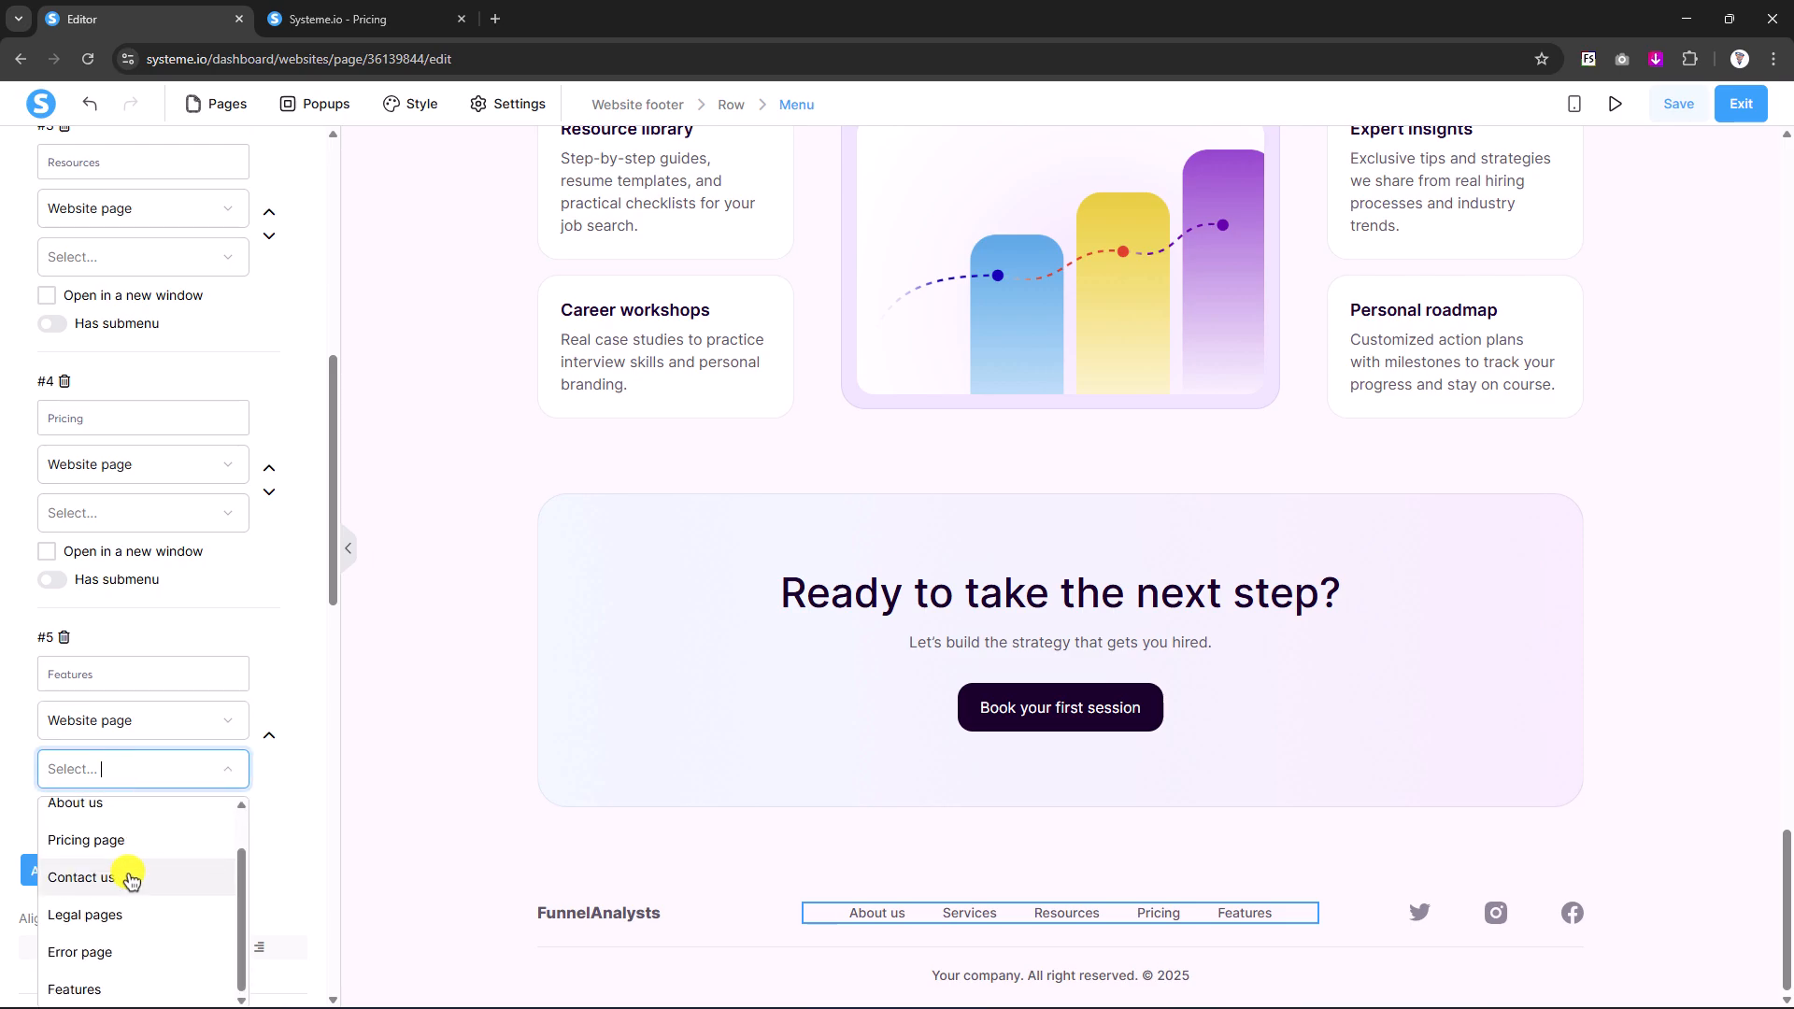
pyautogui.click(84, 990)
pyautogui.click(564, 813)
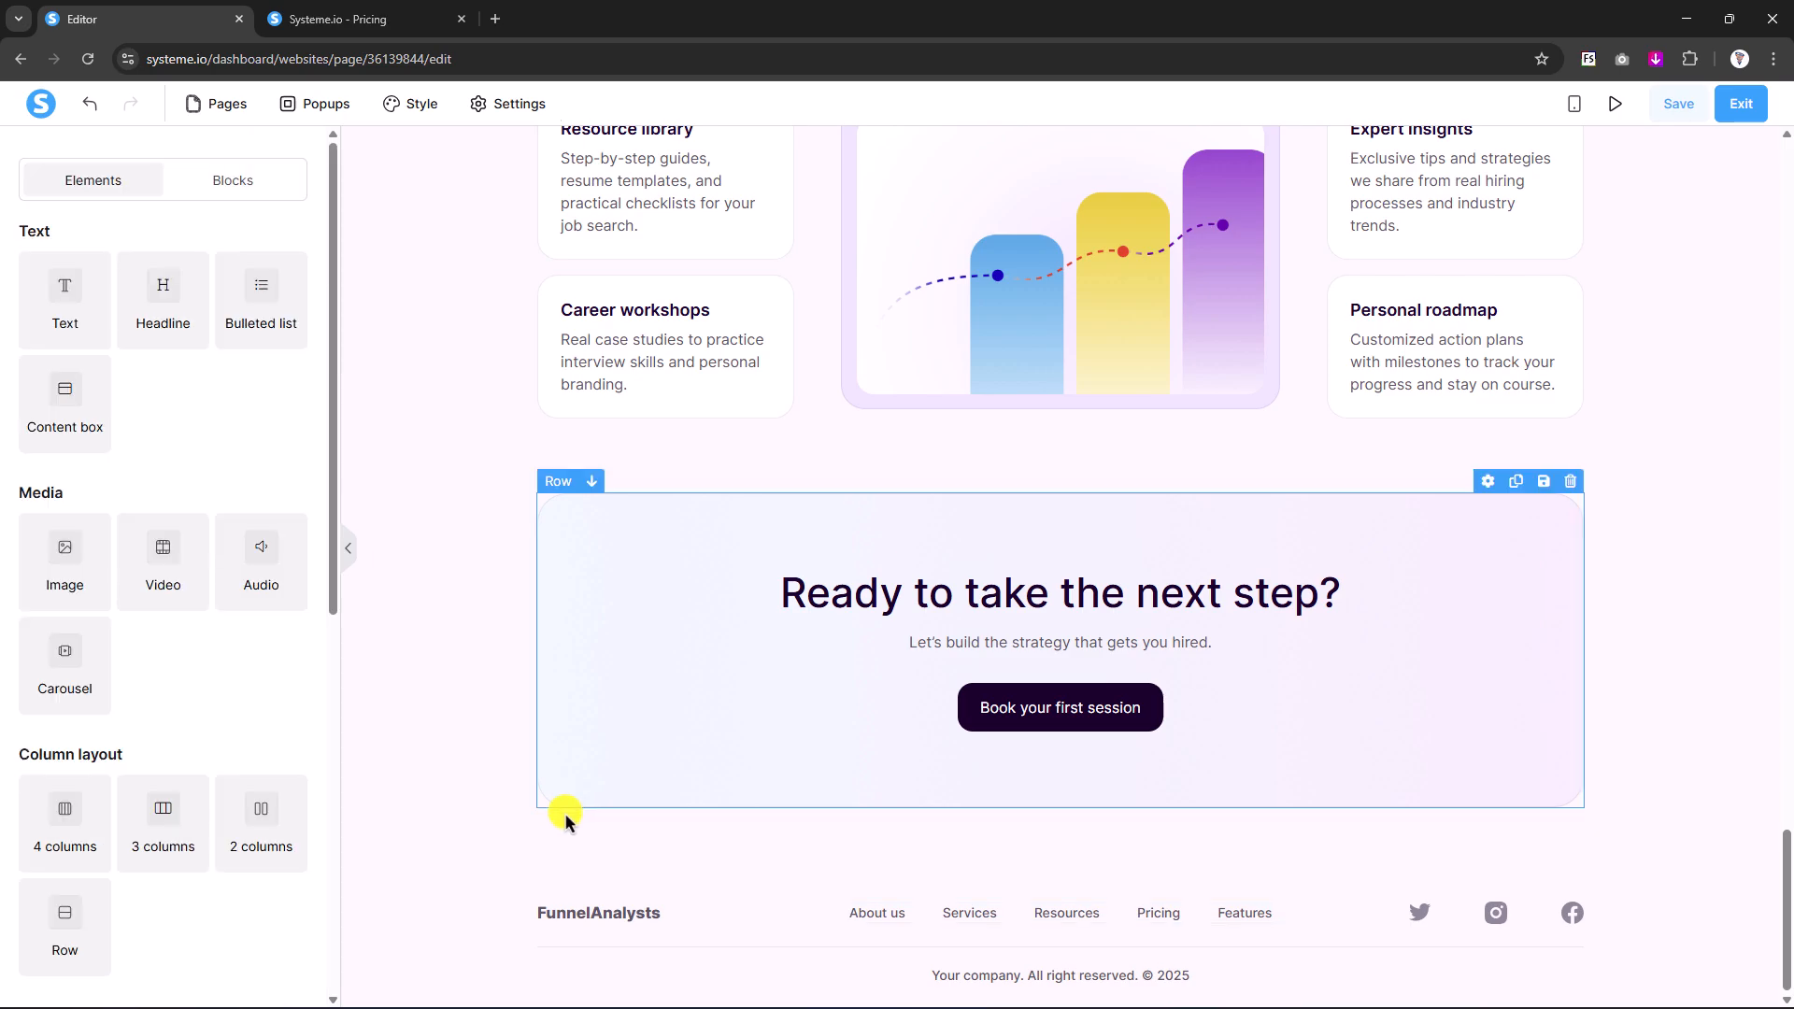
# - Replace Your company in the footer's copyright line with "FunnelAnalysts -"
pyautogui.click(1191, 948)
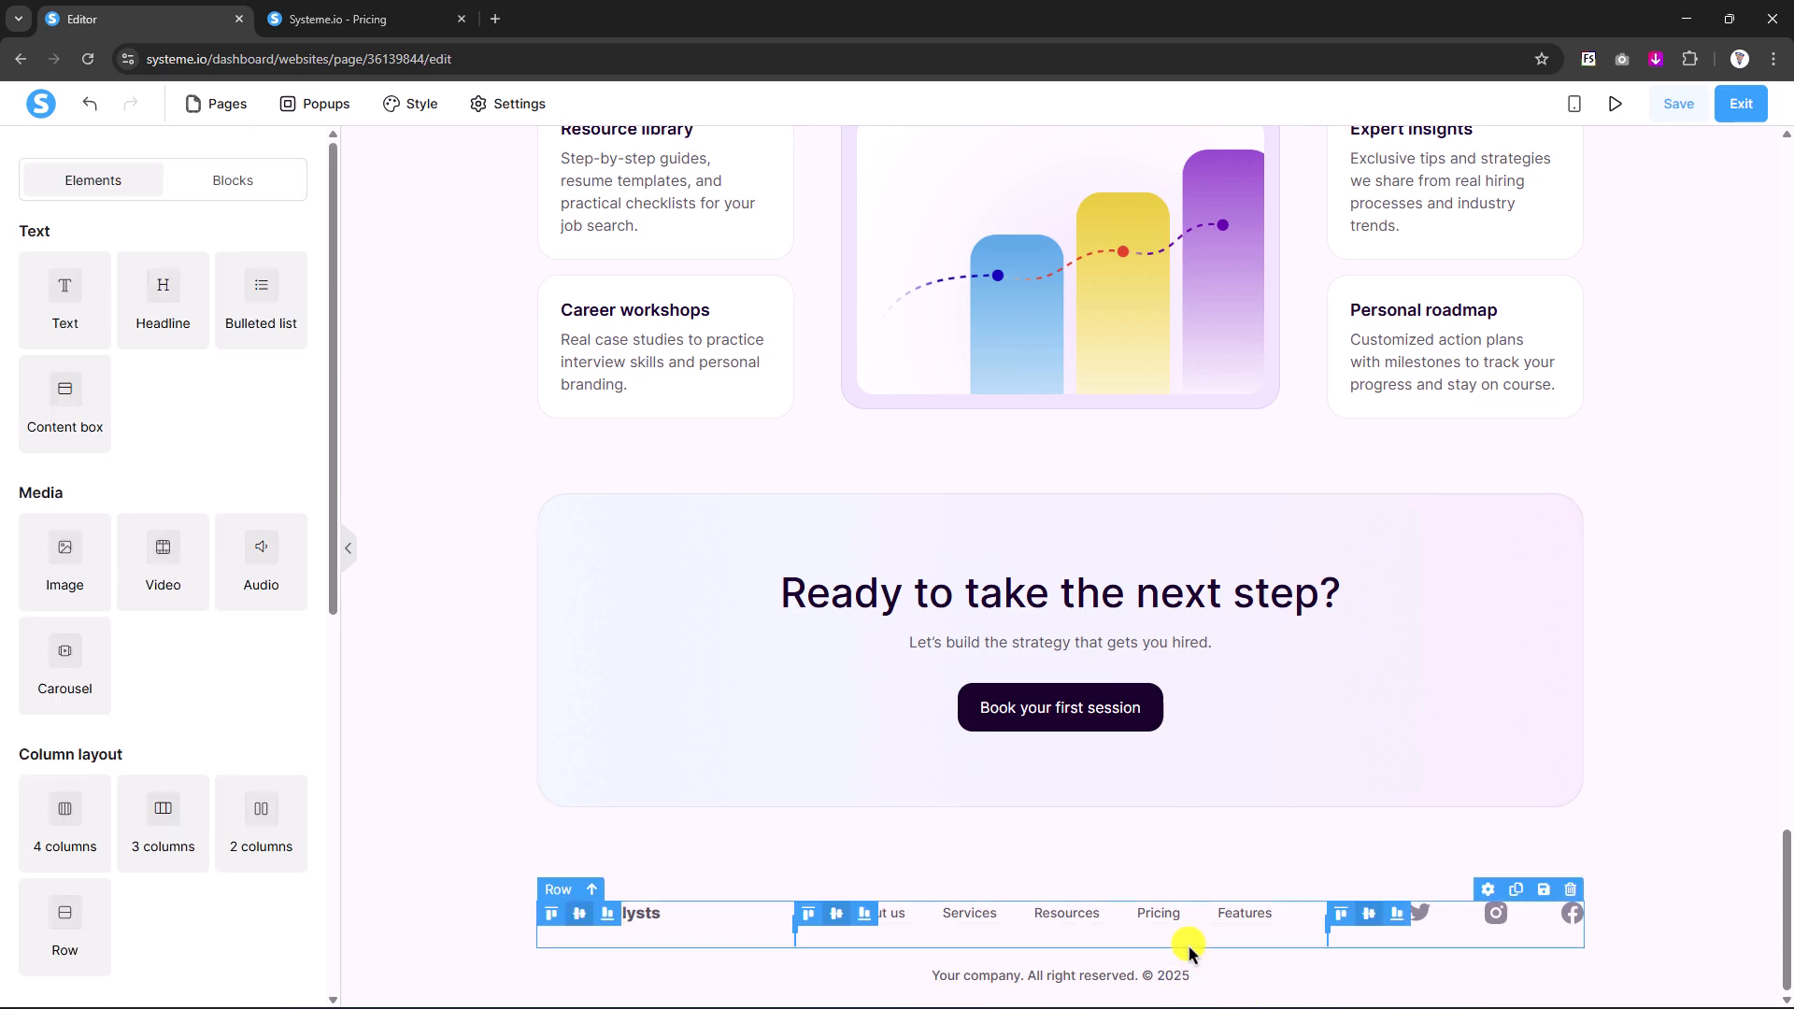
pyautogui.click(1012, 976)
pyautogui.moveTo(1022, 978); pyautogui.dragTo(921, 975)
pyautogui.write('FunnelAnalysts -')
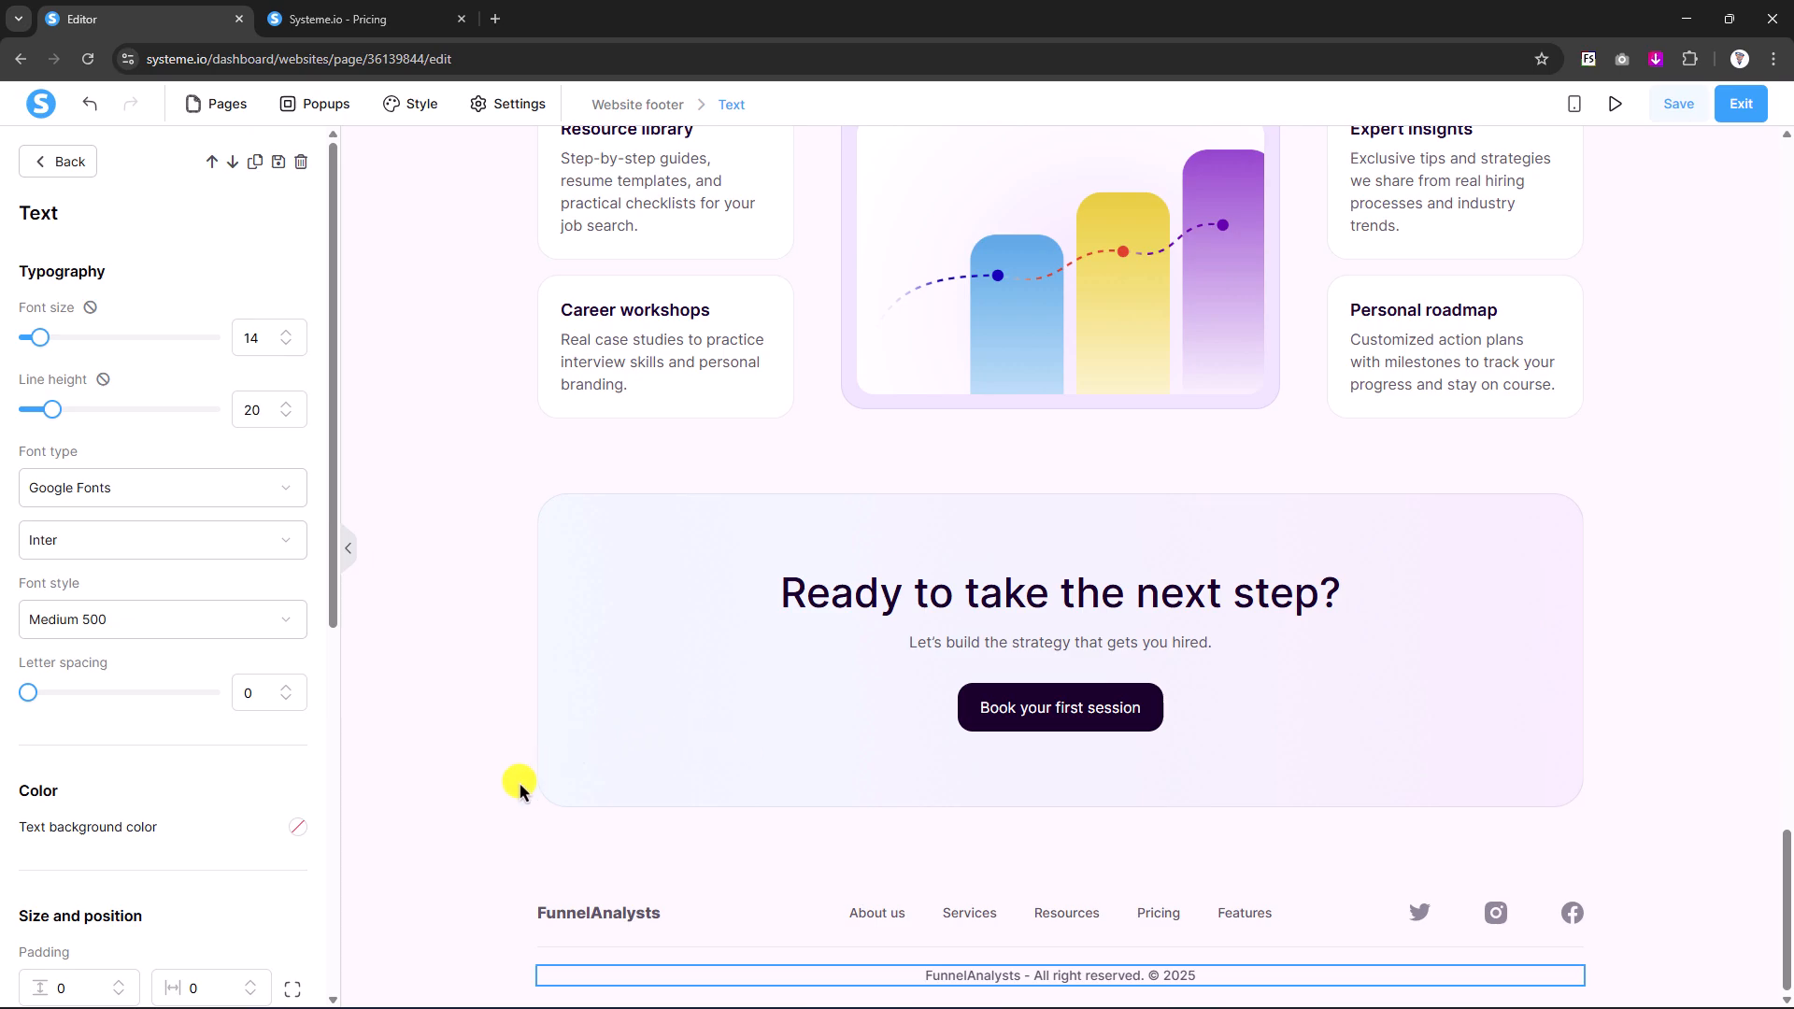
pyautogui.click(685, 776)
# - Open the FunnelAnalysts YouTube channel's videos in a new tab and copy the link of the Professional Email Opt-in Funnel template video
pyautogui.scroll(15, 687, 778)
pyautogui.scroll(6, 689, 776)
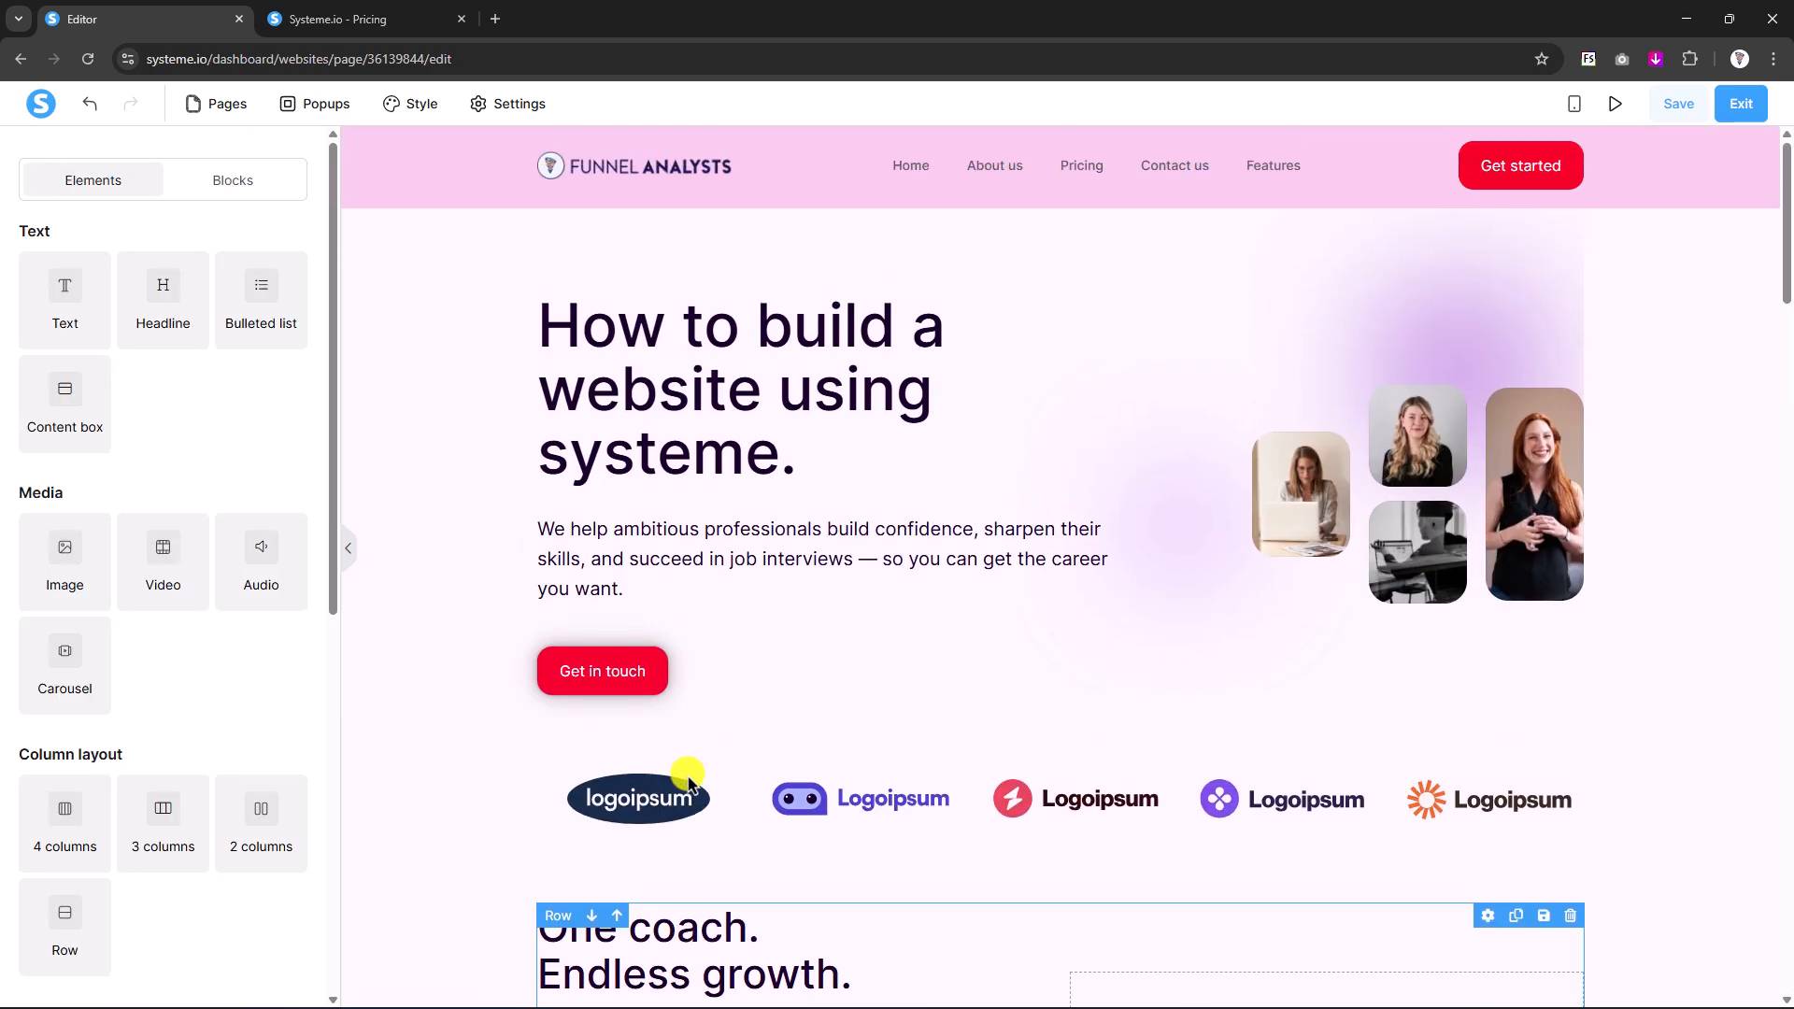
pyautogui.scroll(-15, 689, 776)
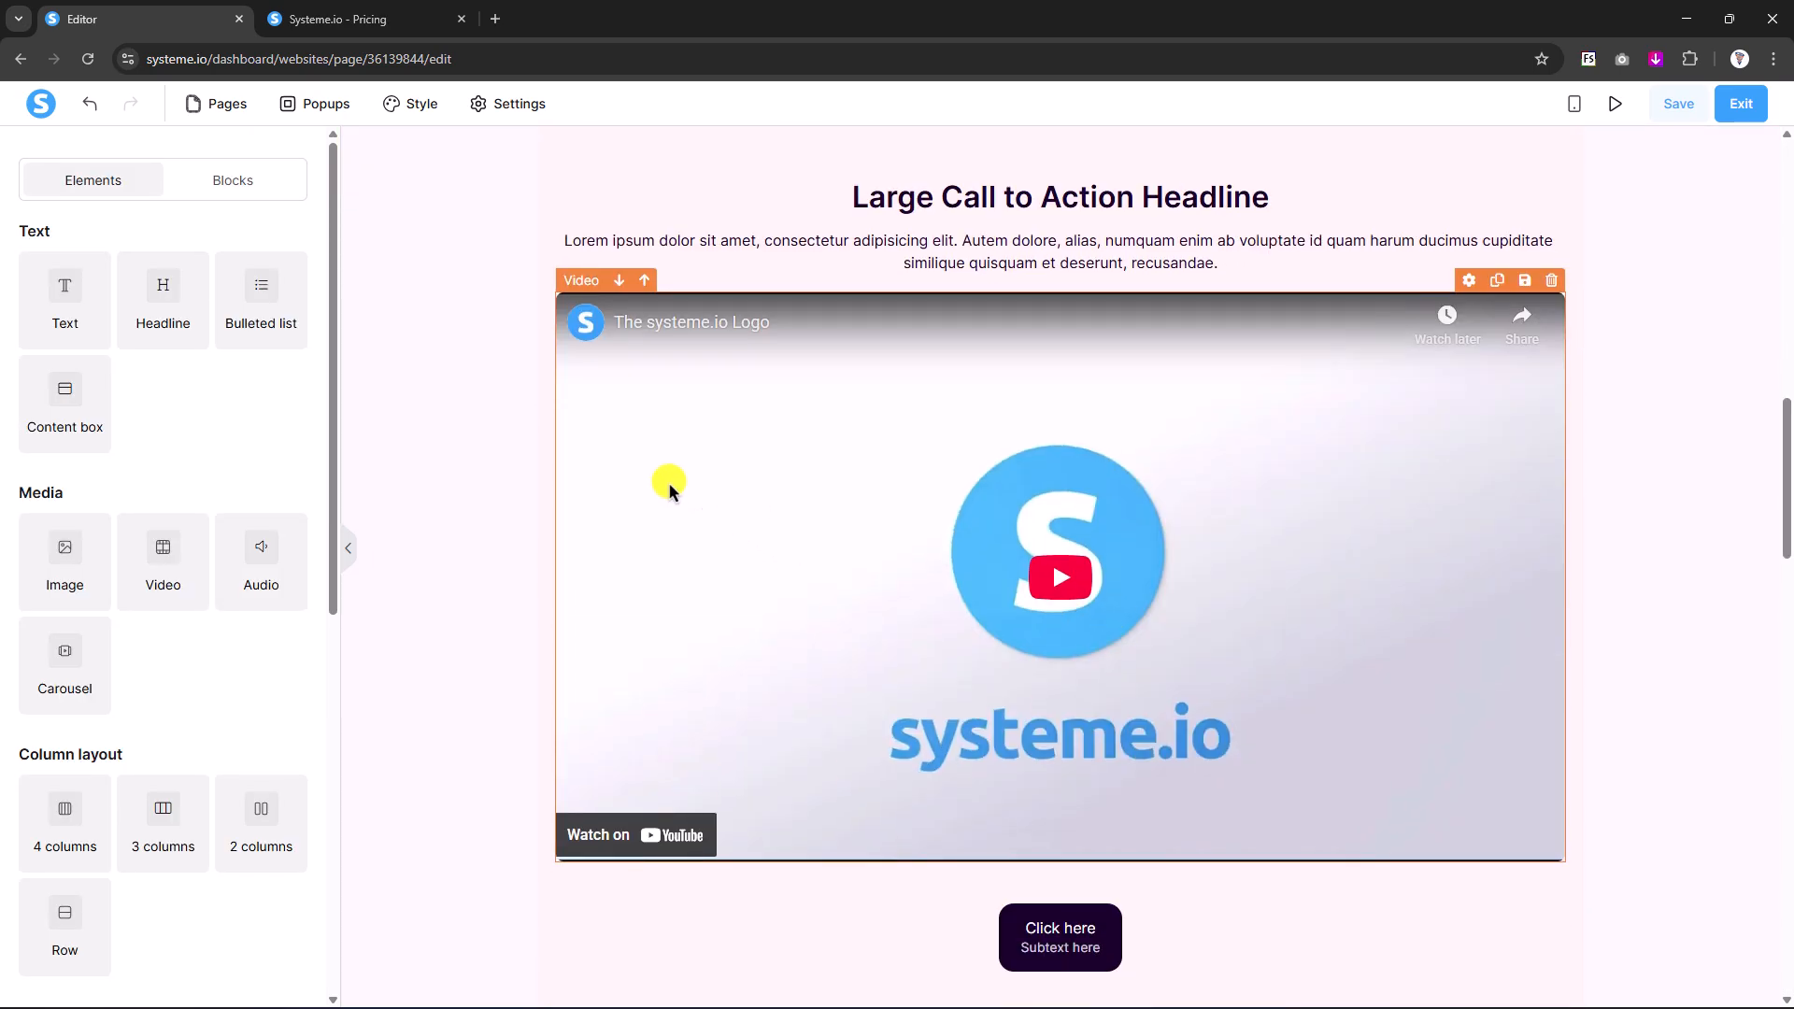
pyautogui.click(496, 19)
pyautogui.click(791, 457)
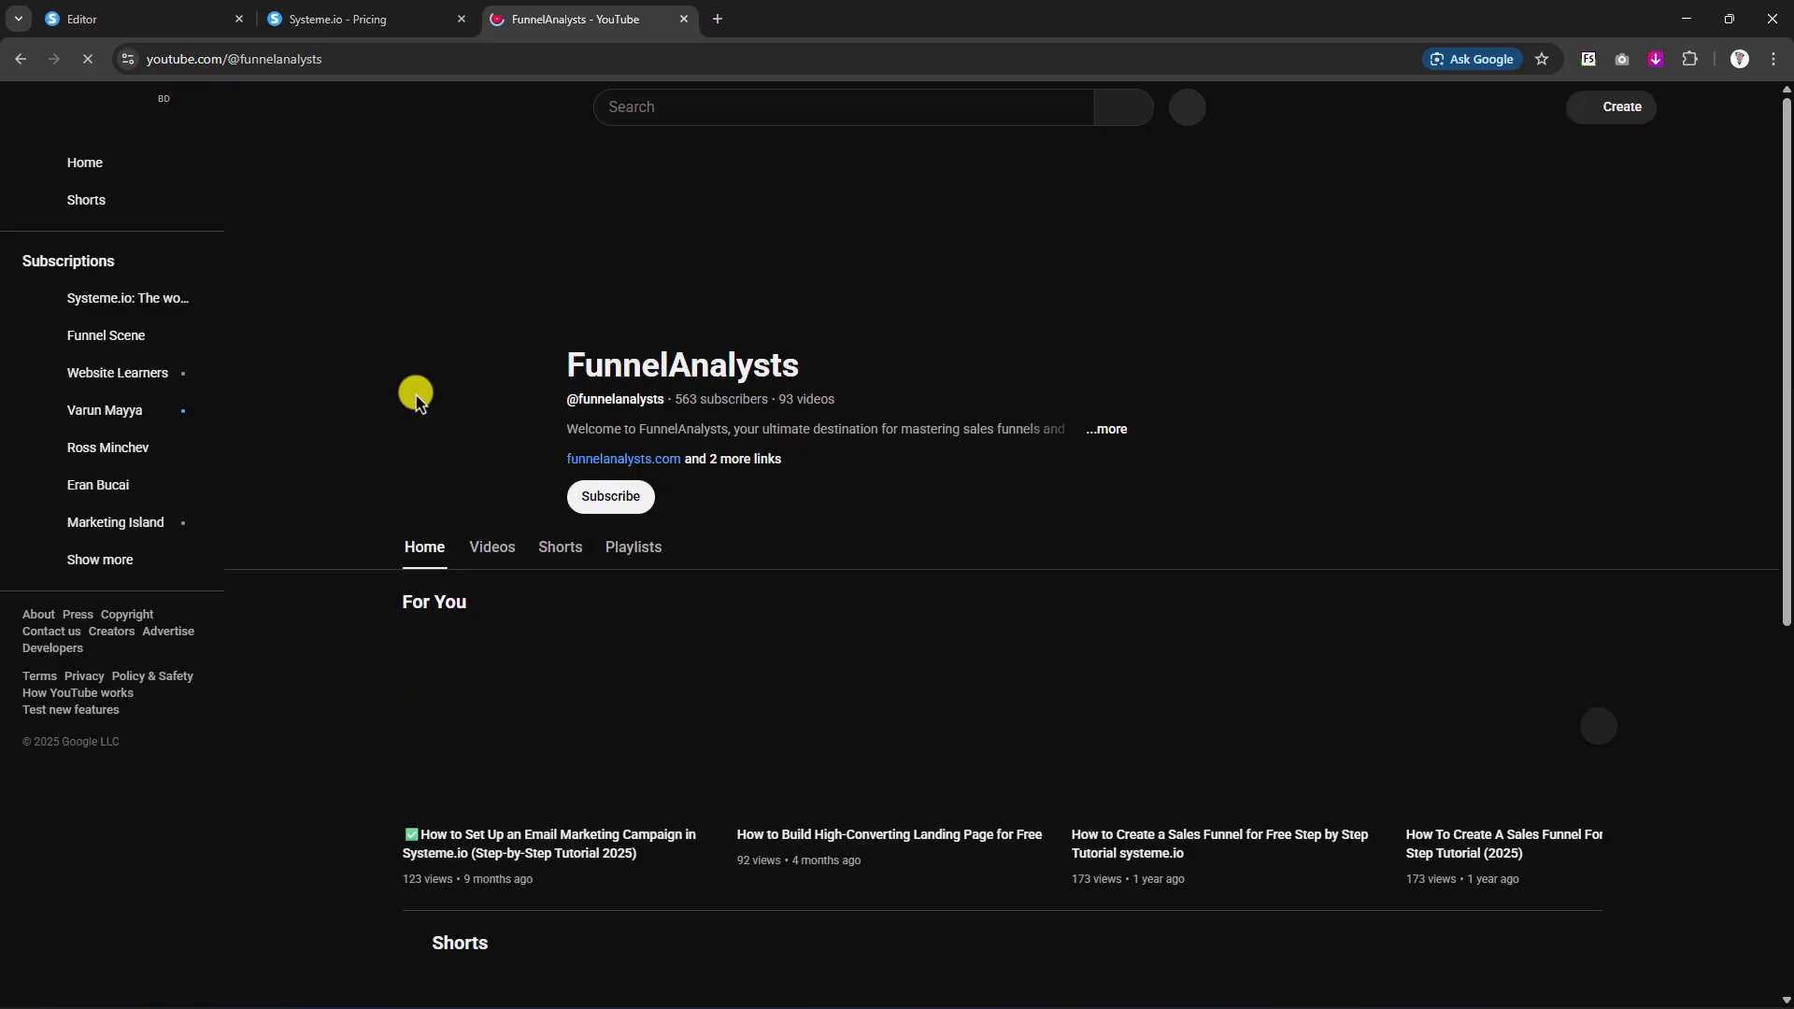
pyautogui.click(493, 546)
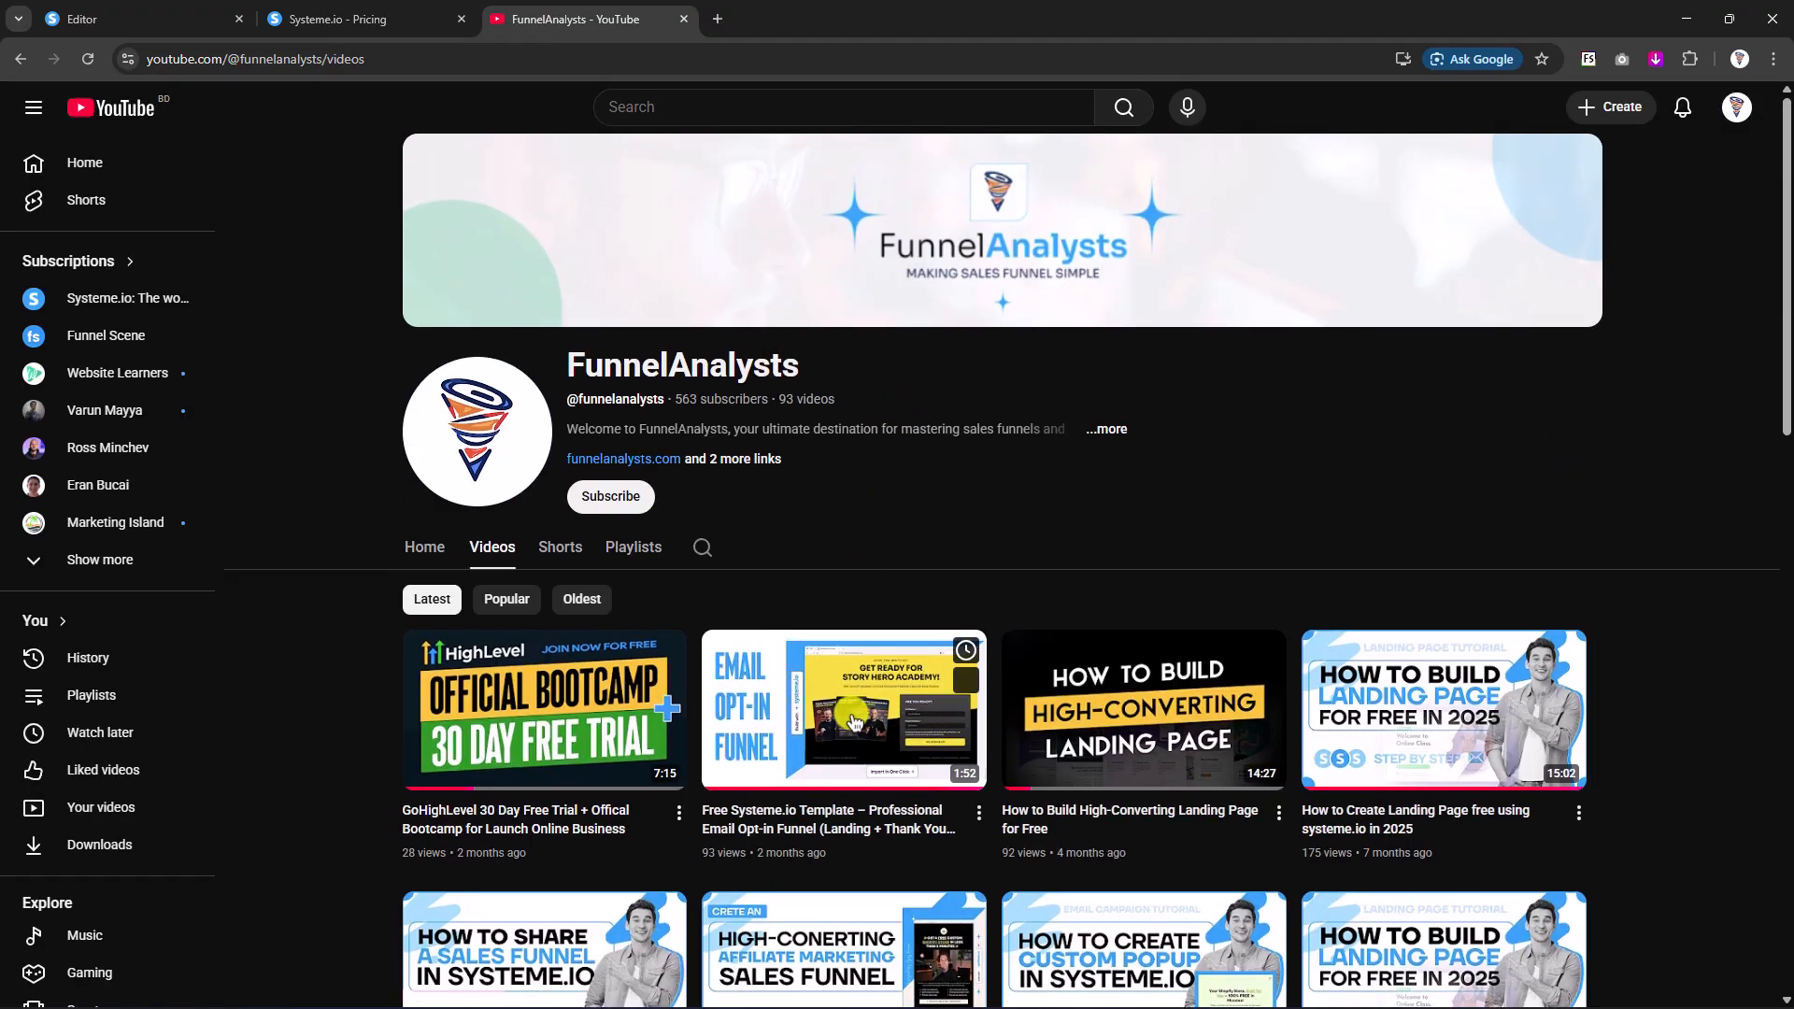
pyautogui.rightClick(838, 690)
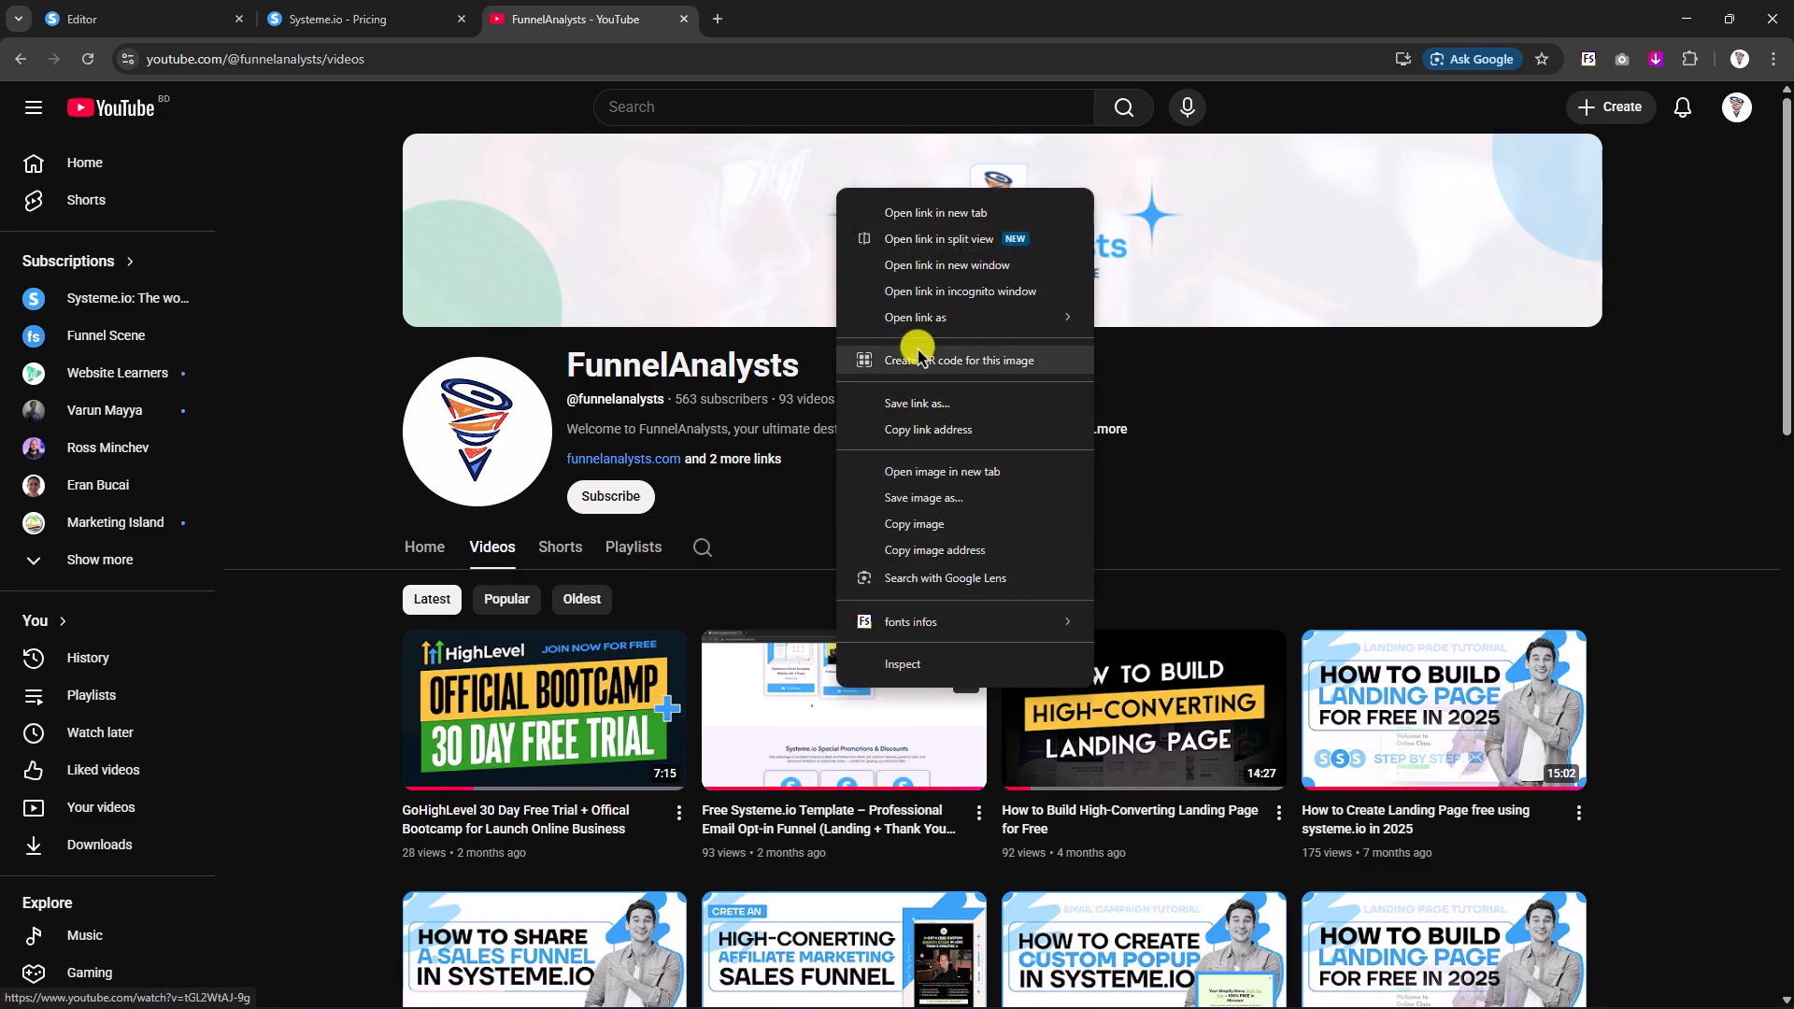
pyautogui.click(921, 431)
# - Back in the editor, replace the URL of the video under the Large Call to Action Headline with the copied YouTube link
pyautogui.click(90, 11)
pyautogui.click(789, 542)
pyautogui.tripleClick(85, 378)
pyautogui.hotkey('ctrl', 'v')
pyautogui.click(435, 488)
pyautogui.click(984, 634)
pyautogui.click(492, 468)
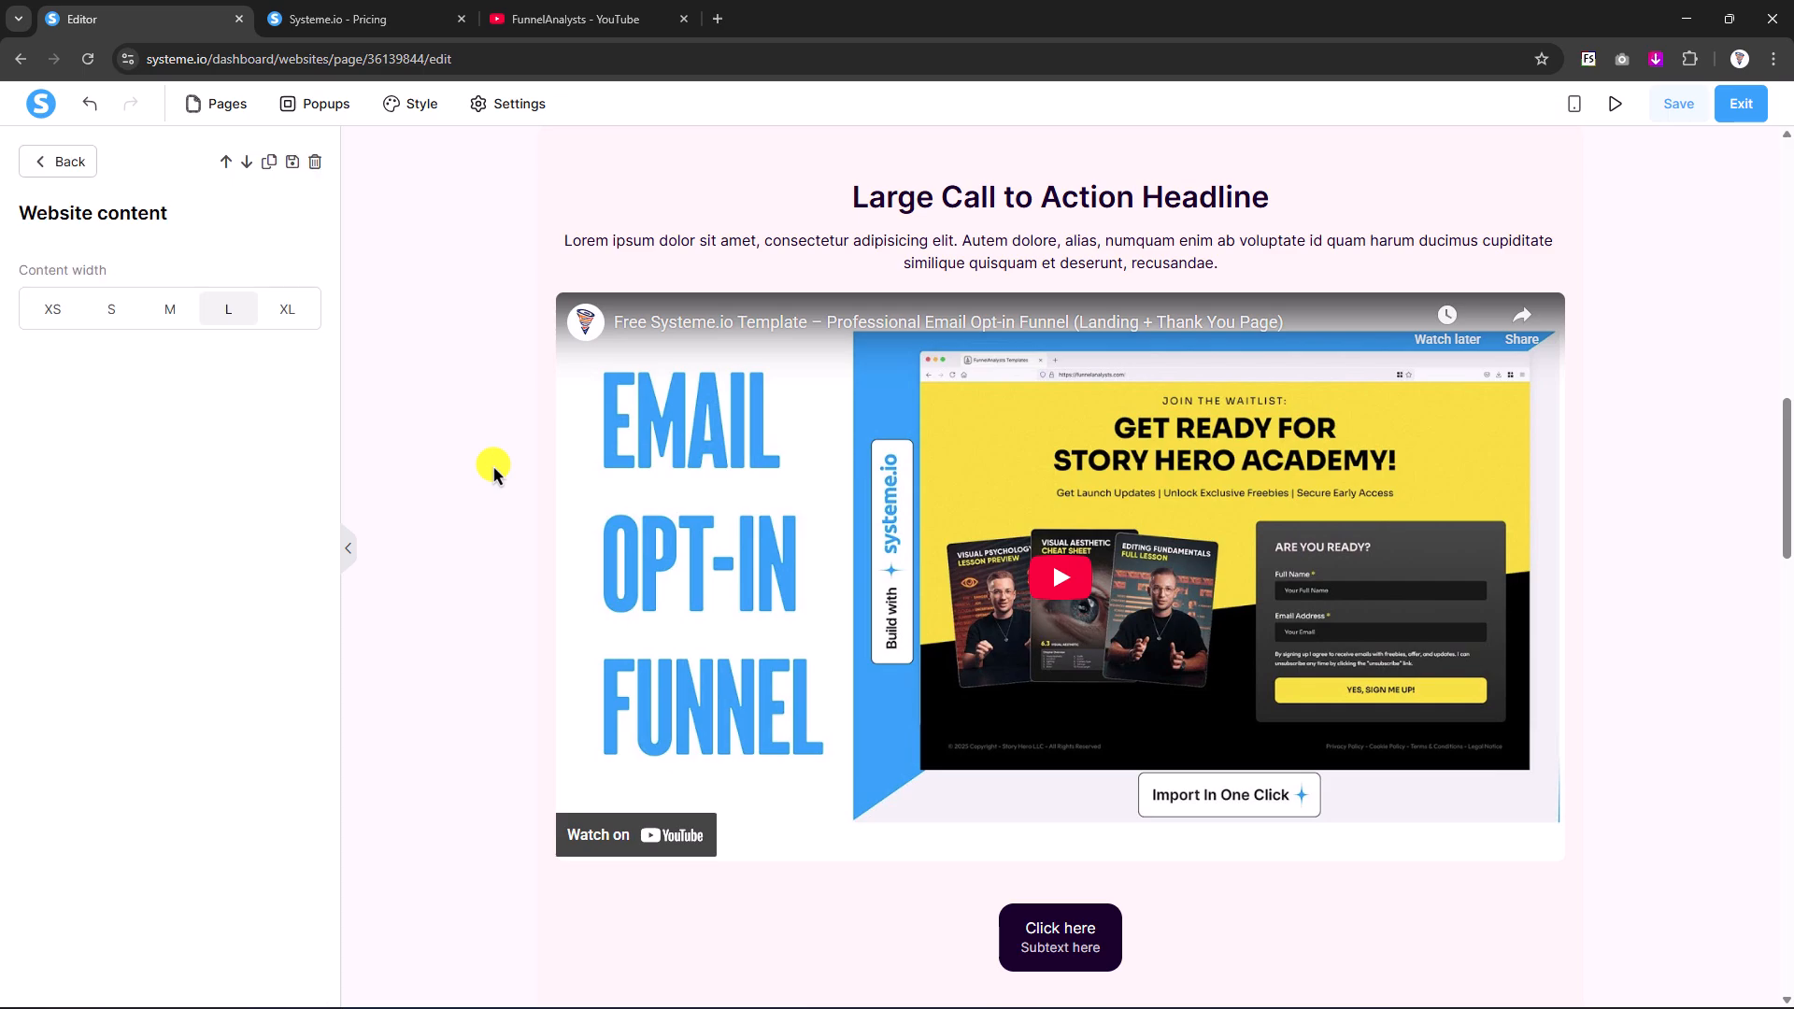
# - Open freefunneltemplates.systeme.io in a new tab and browse its ready-made Systeme.io funnel templates
pyautogui.click(718, 19)
pyautogui.write('freefunneltemplates.systeme.io')
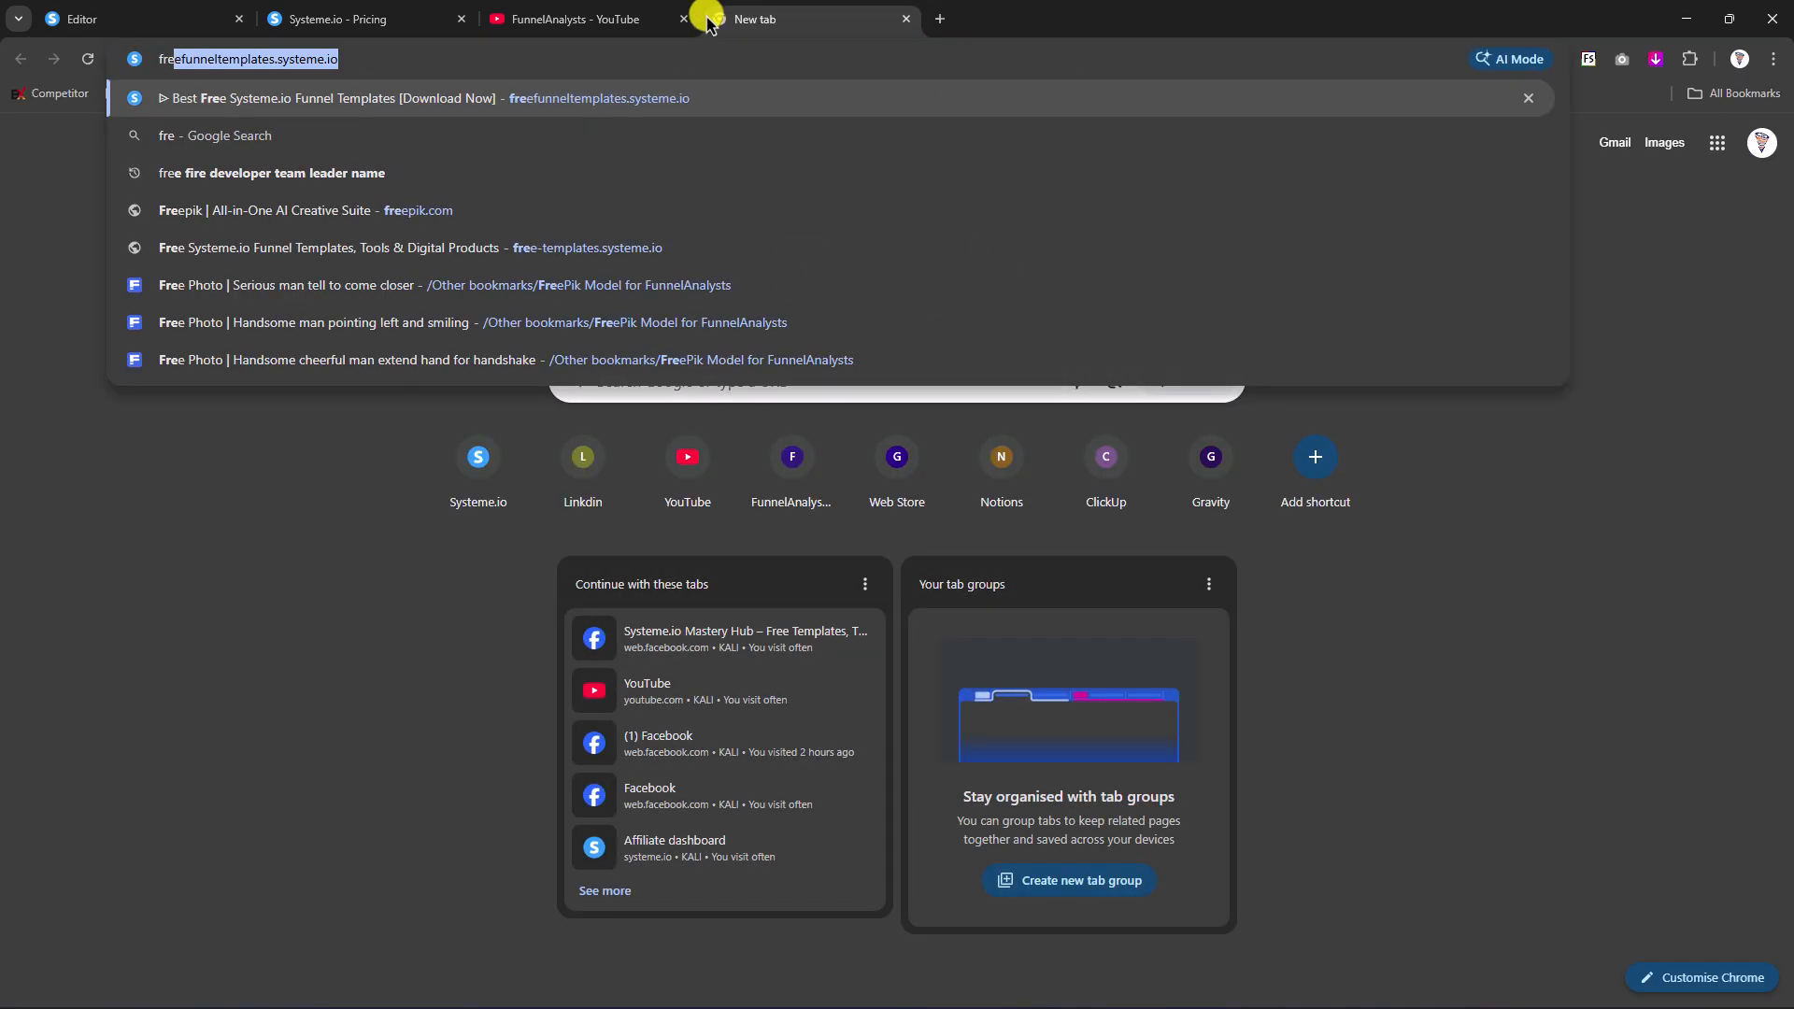
pyautogui.press('Return')
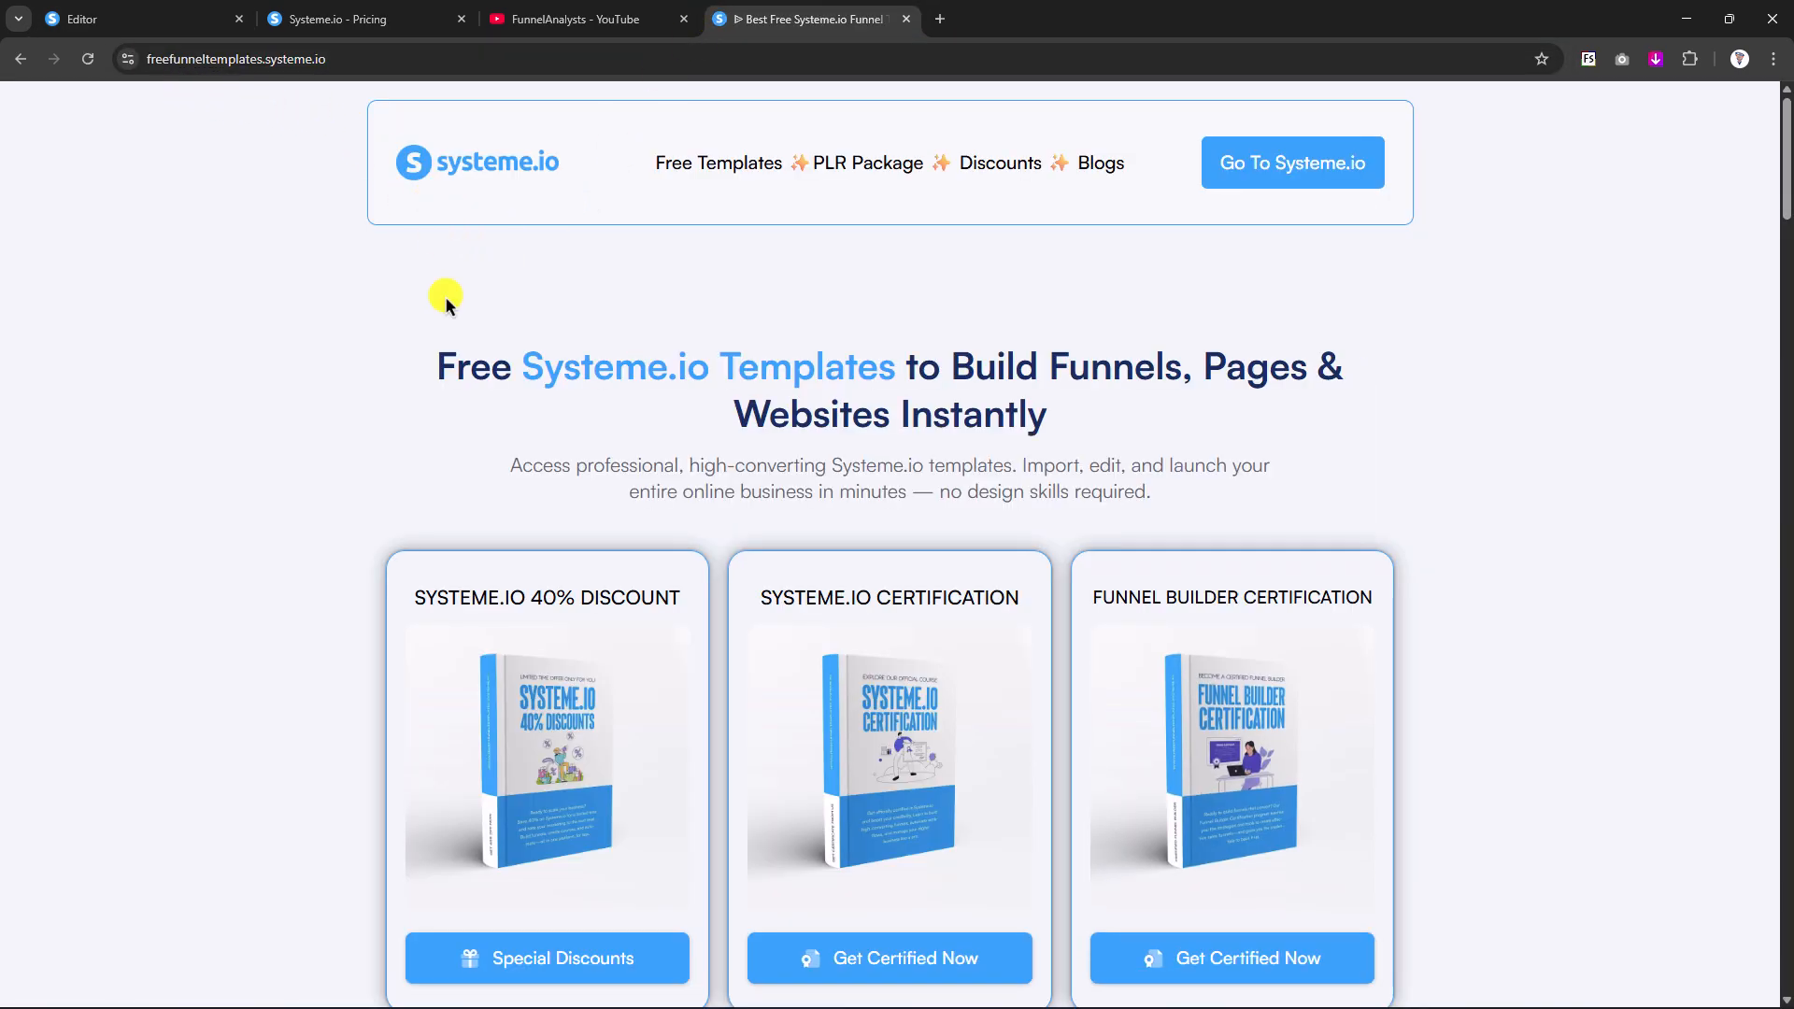
pyautogui.scroll(-5, 453, 384)
pyautogui.scroll(5, 747, 276)
pyautogui.click(696, 163)
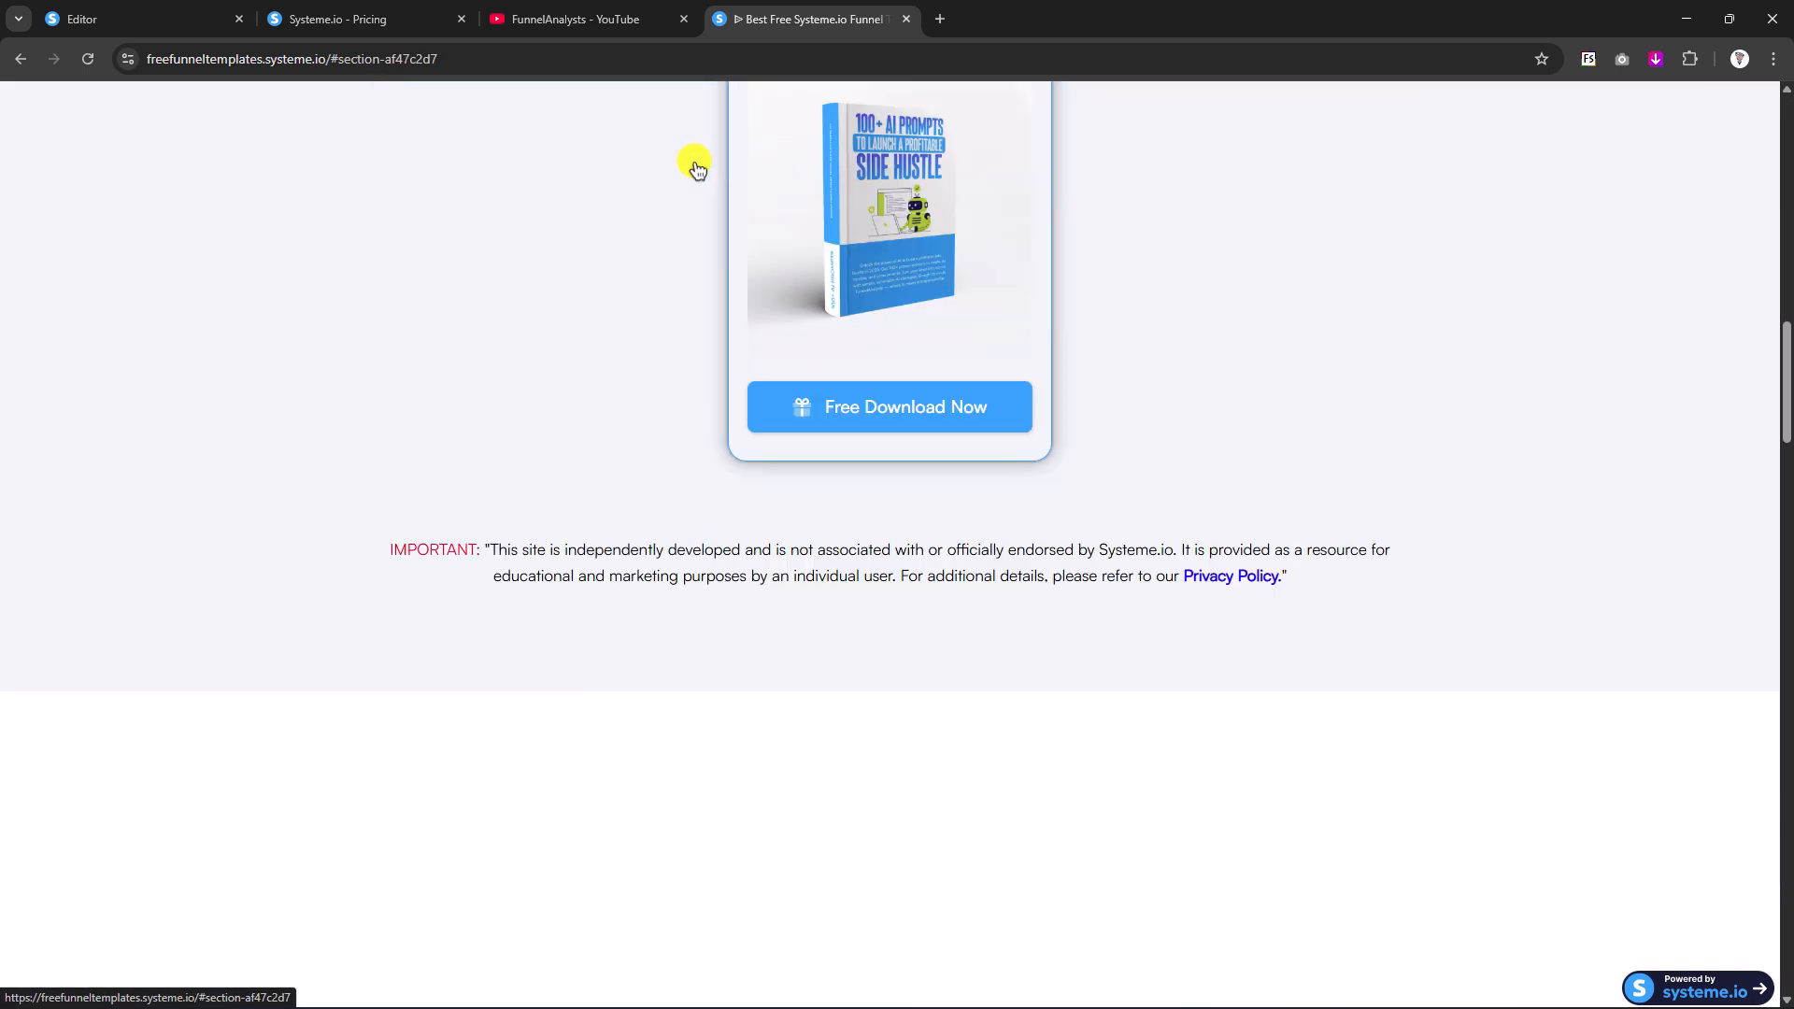
pyautogui.scroll(-9, 537, 526)
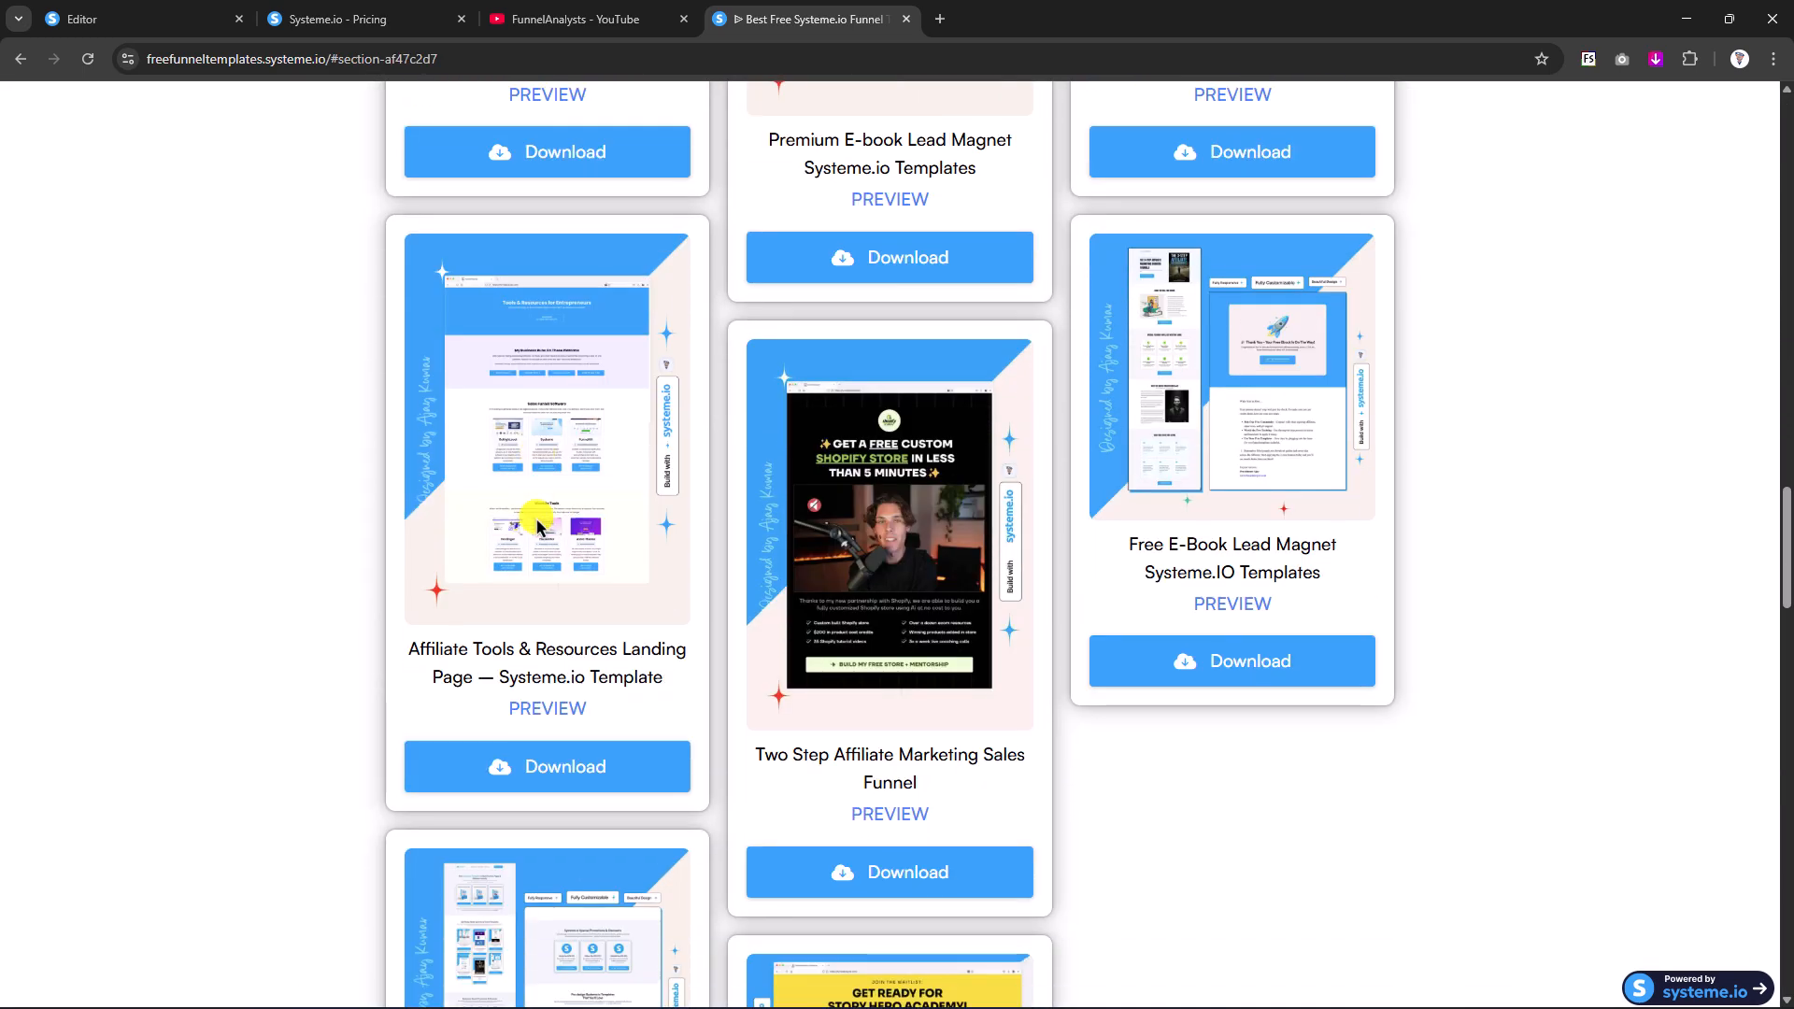
pyautogui.scroll(4, 576, 511)
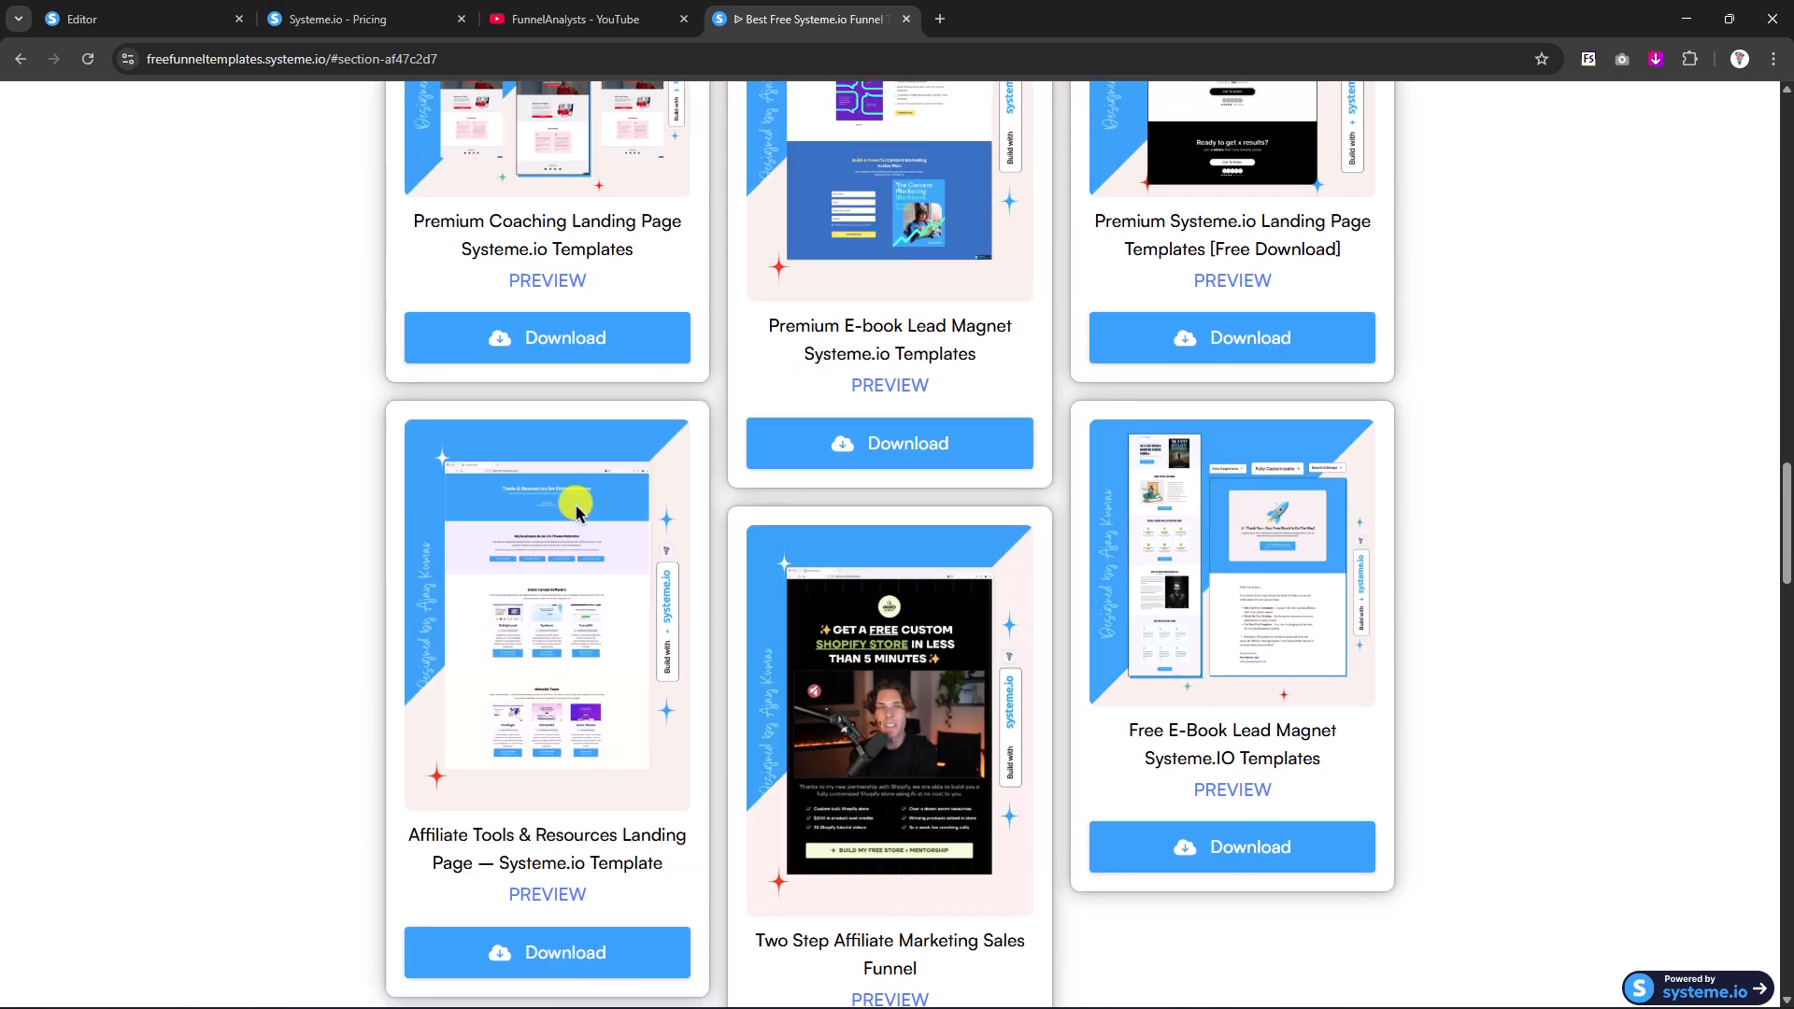
pyautogui.scroll(5, 576, 511)
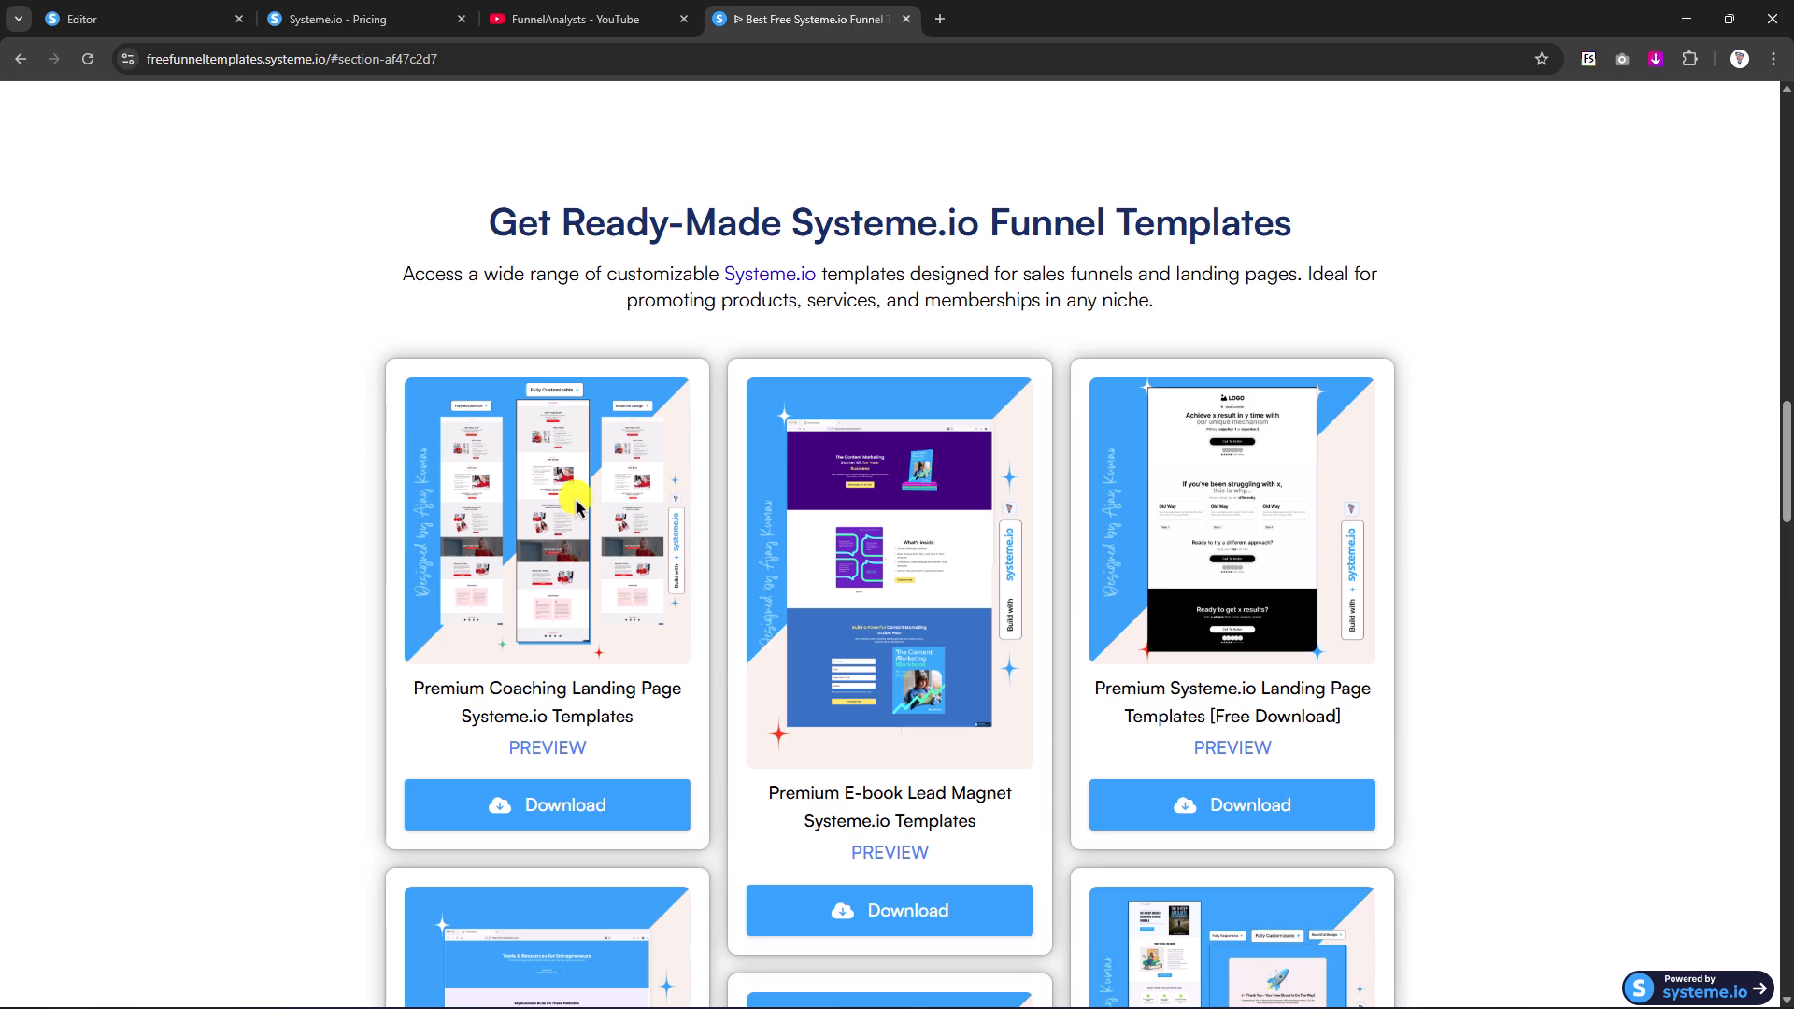
pyautogui.scroll(20, 576, 504)
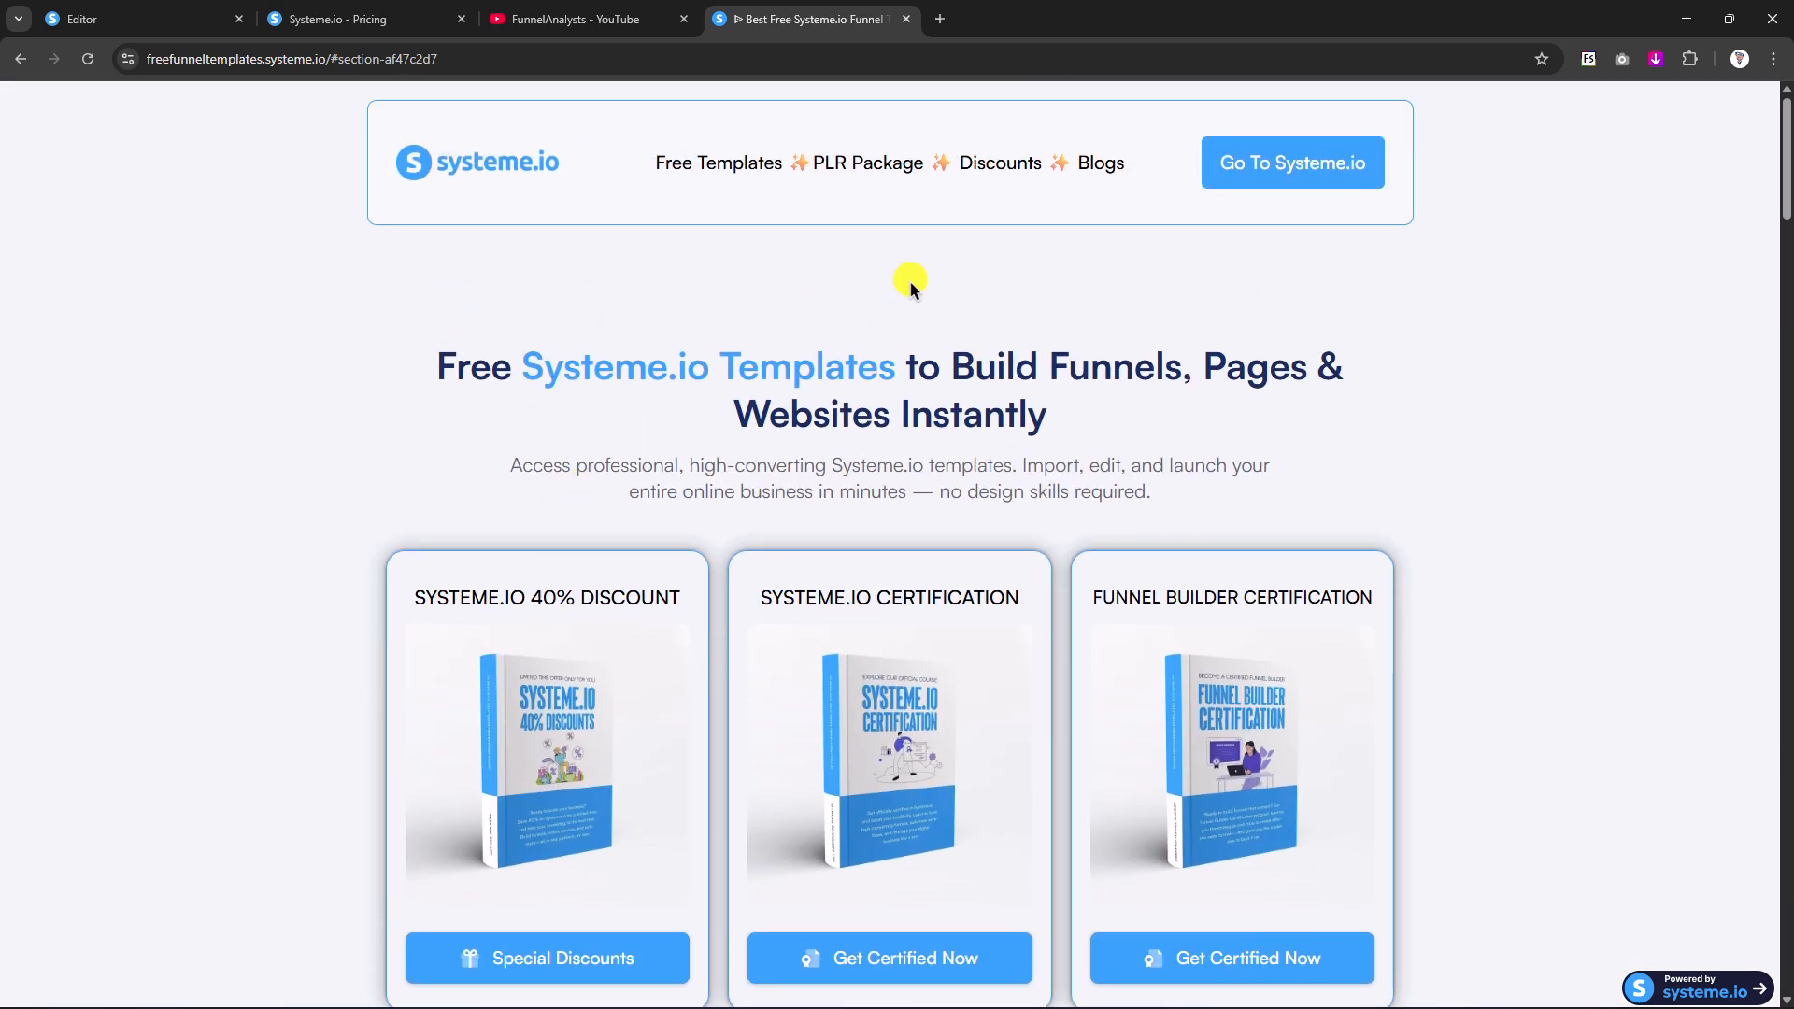
# - View the template site's Discounts section, dismissing the email list popup, and return to the website editor
pyautogui.click(991, 166)
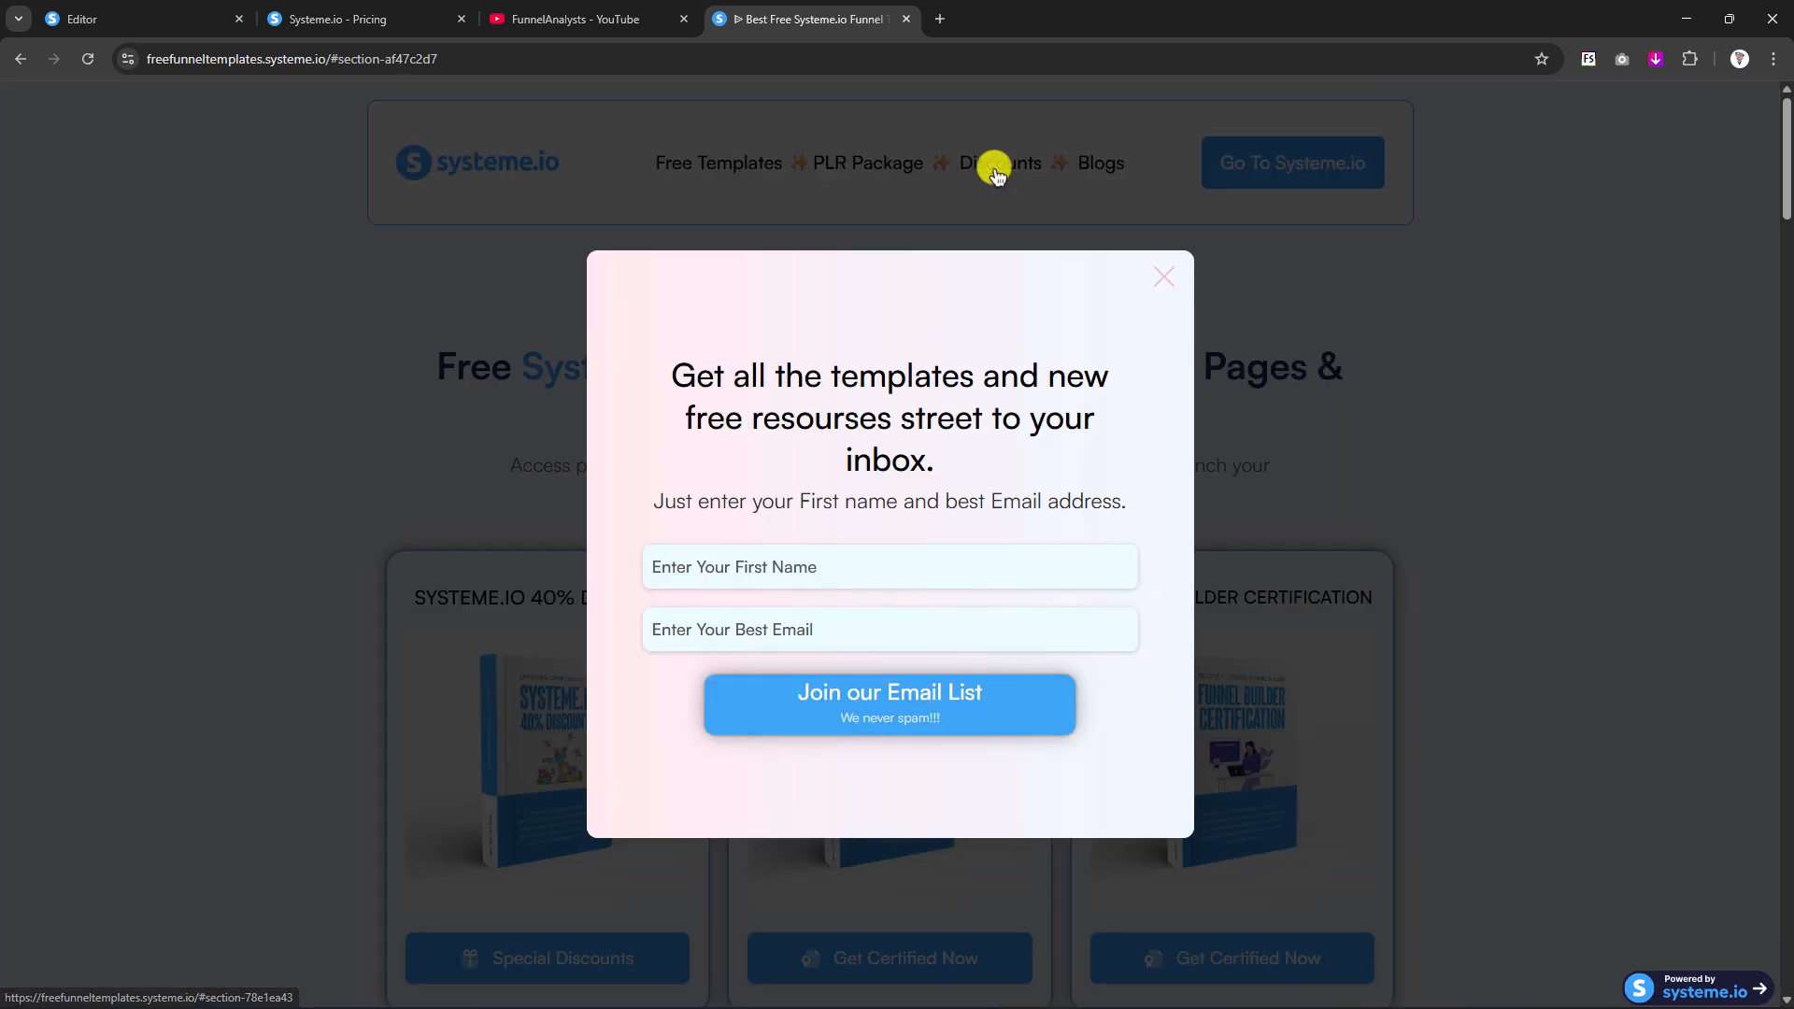
pyautogui.click(1166, 282)
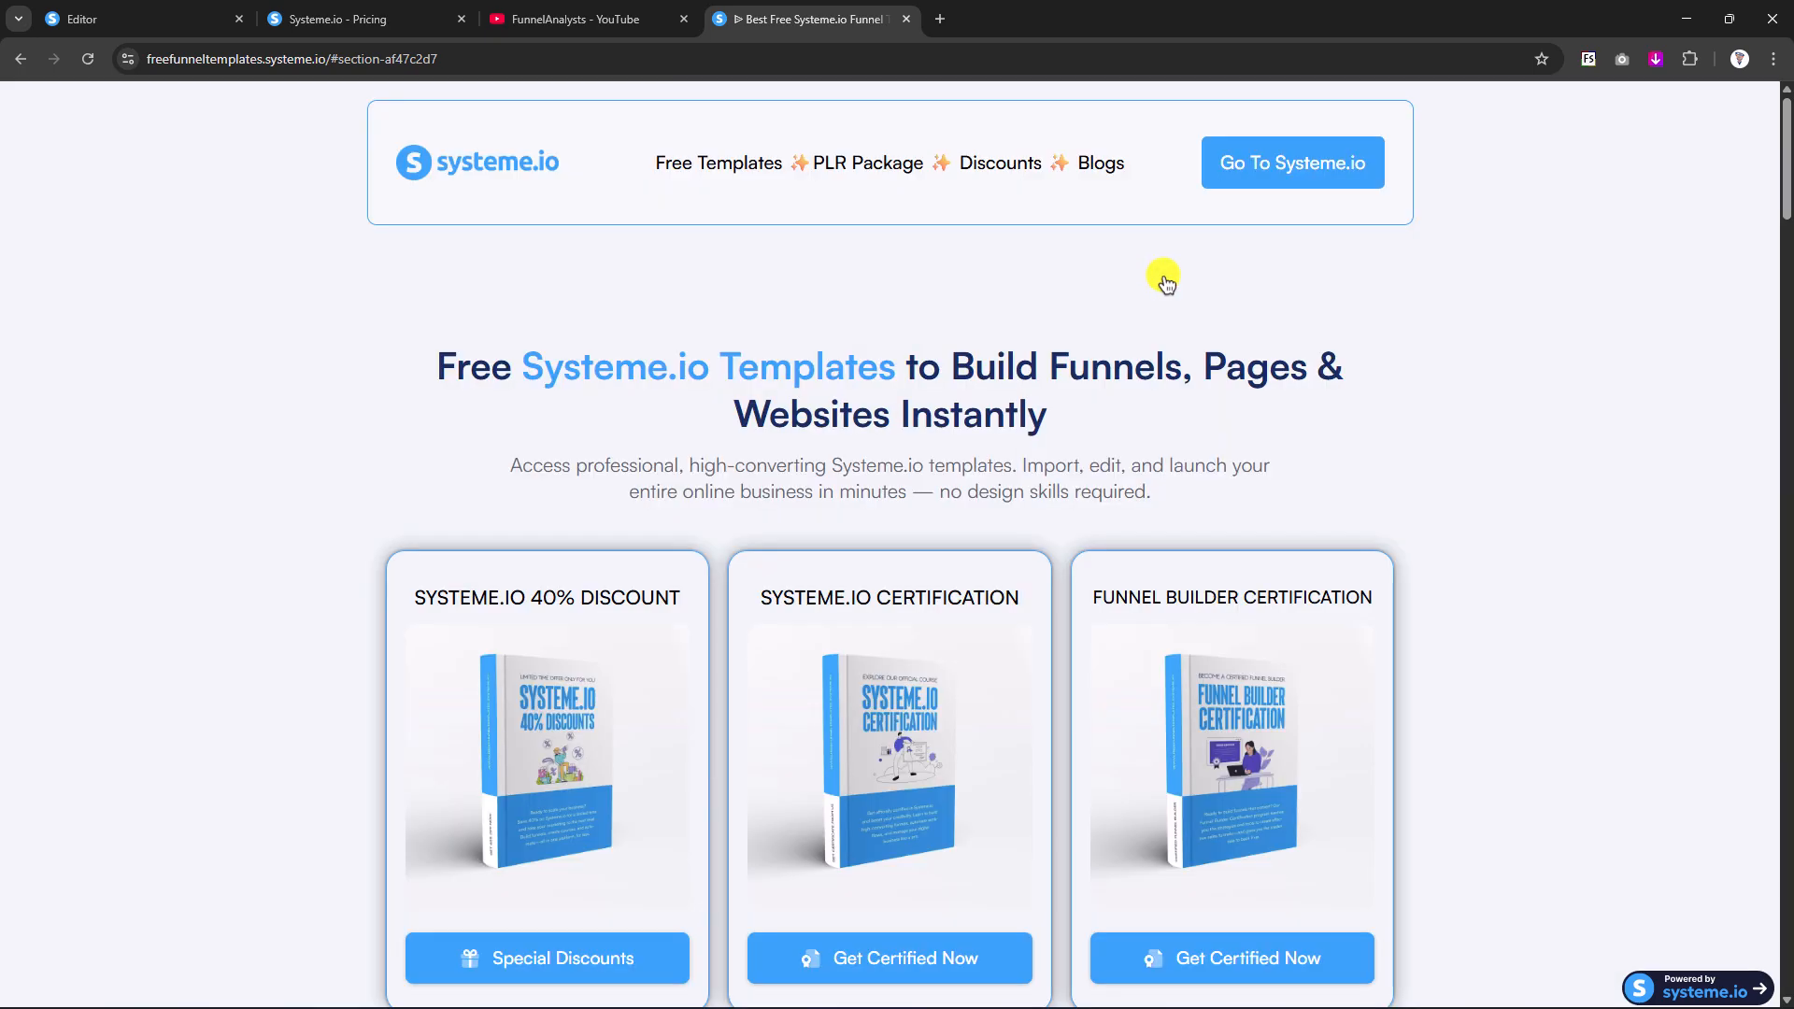
pyautogui.click(999, 170)
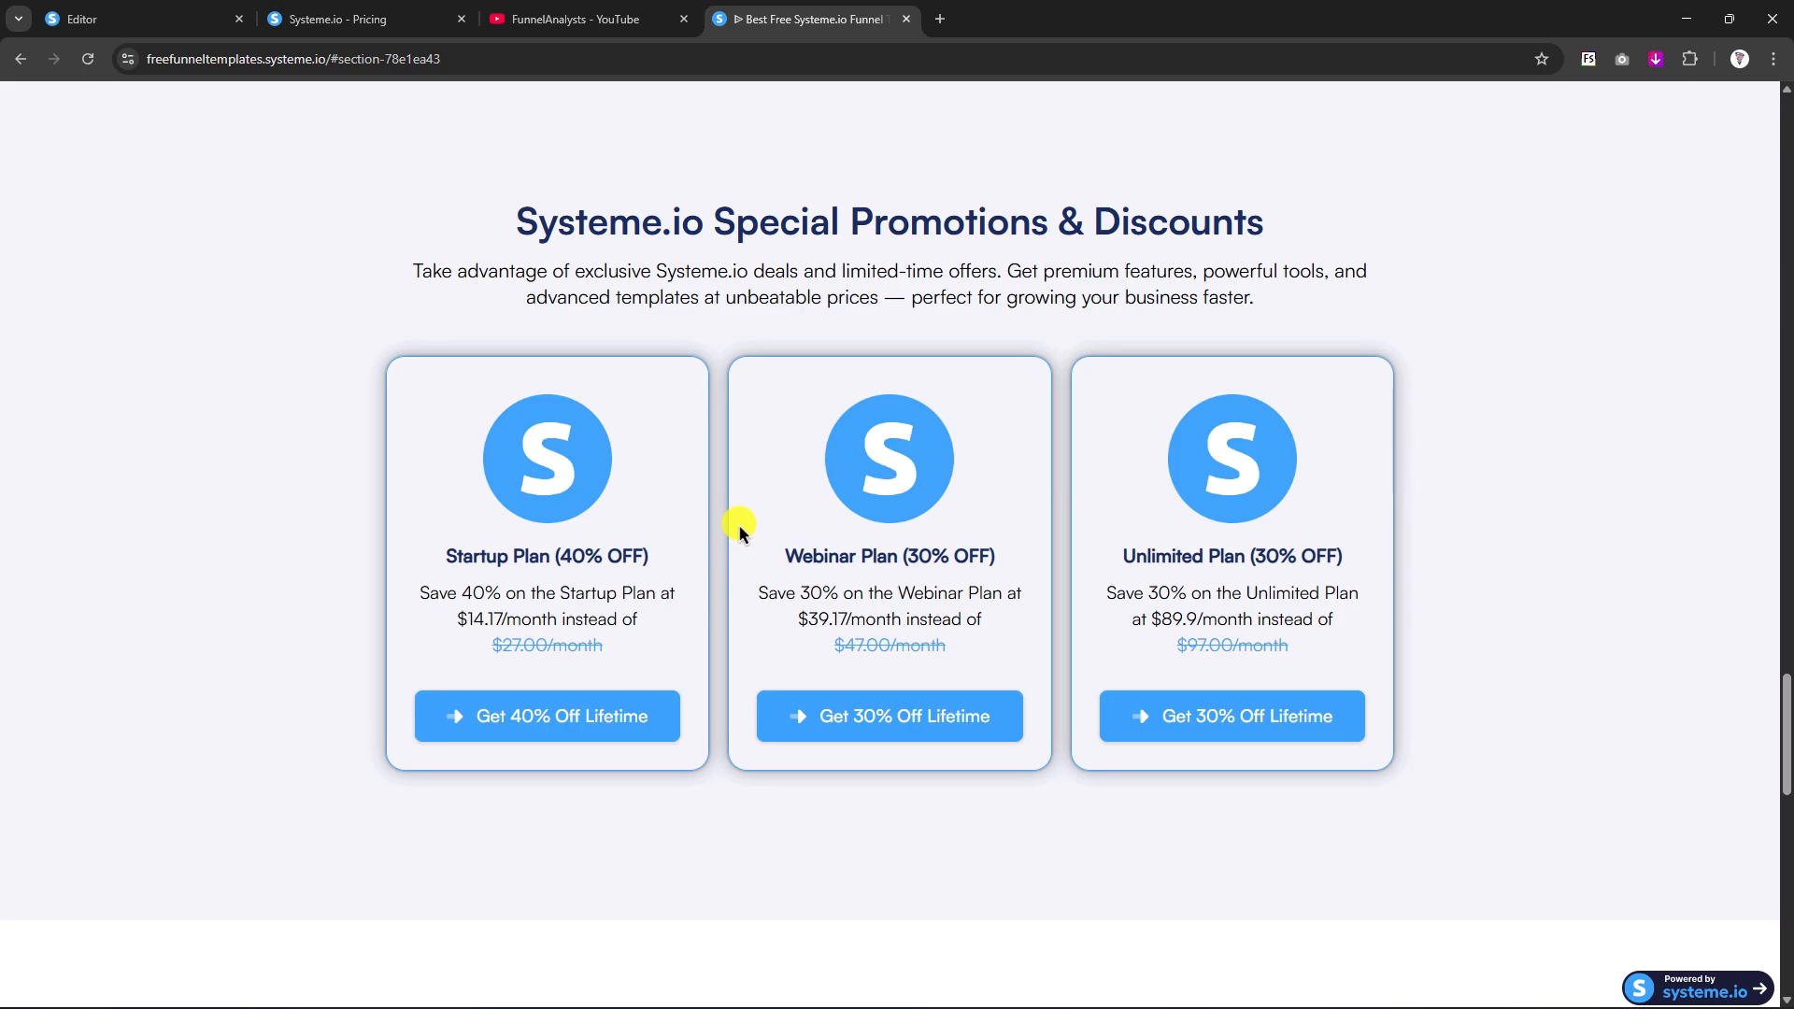
pyautogui.click(369, 19)
pyautogui.click(149, 14)
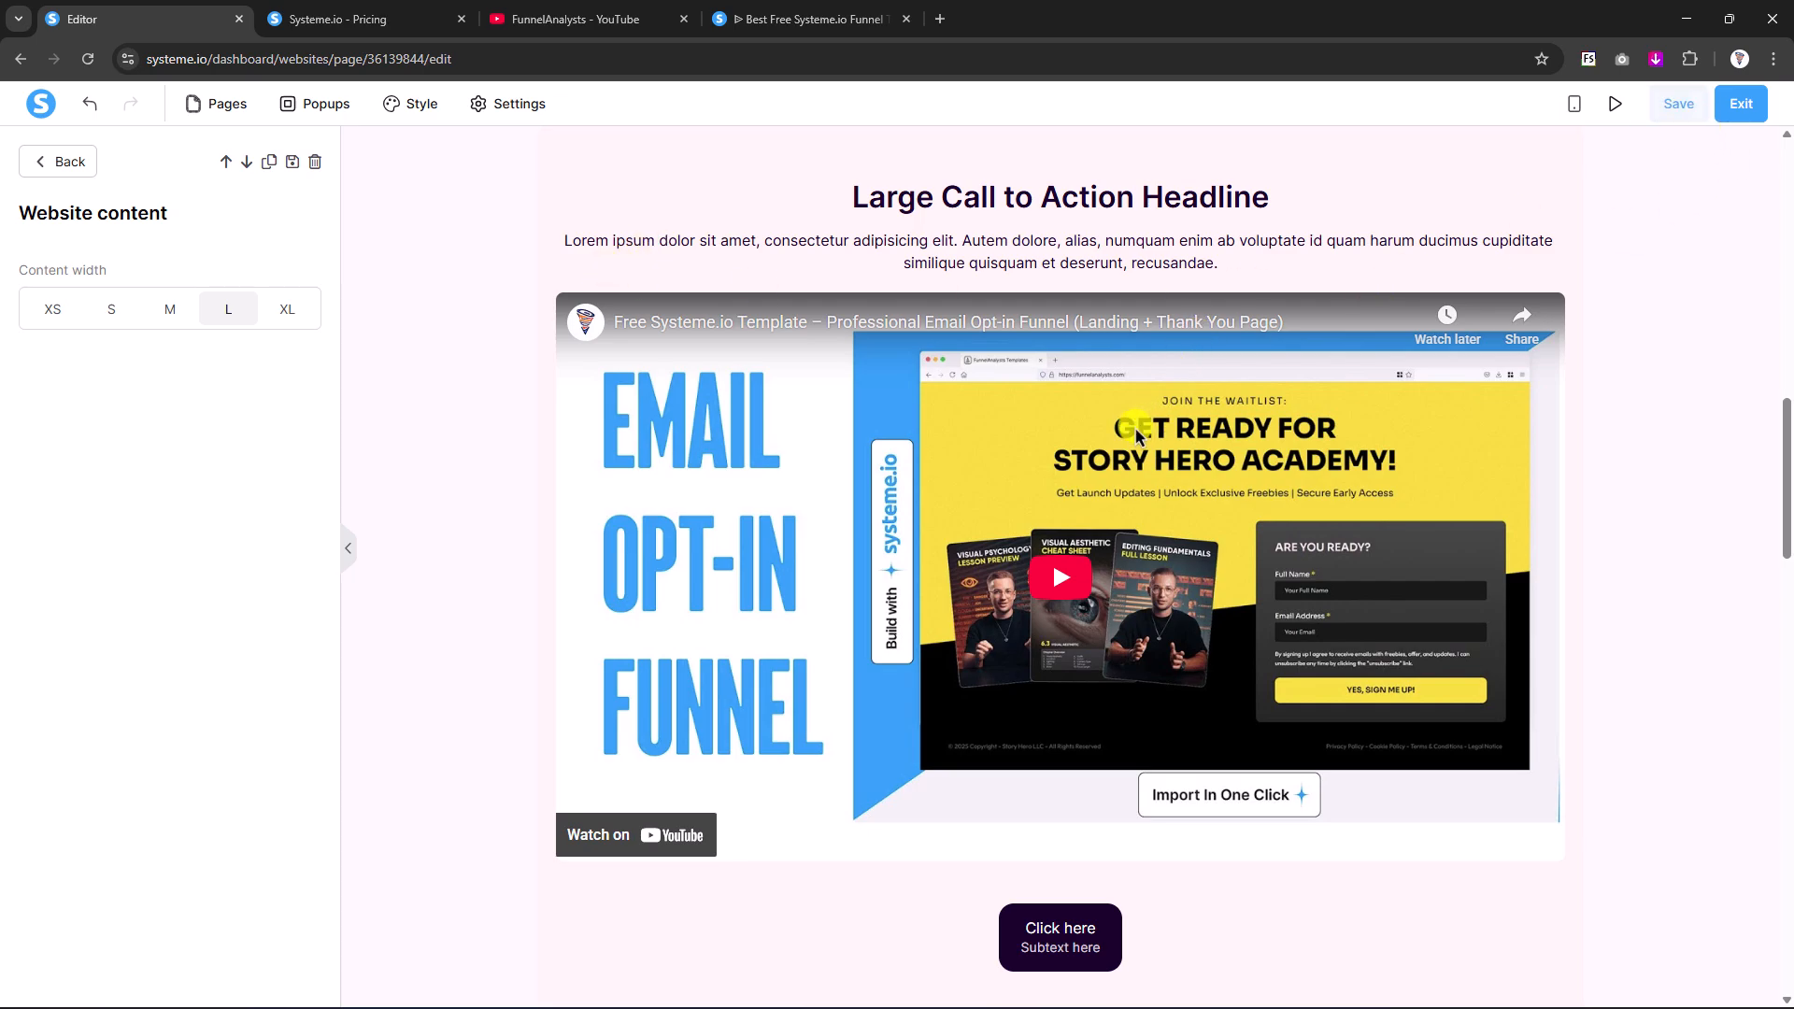
# - Open the About us page in the editor and examine the Our philosophy headline and the image beside it
pyautogui.click(424, 209)
pyautogui.click(227, 104)
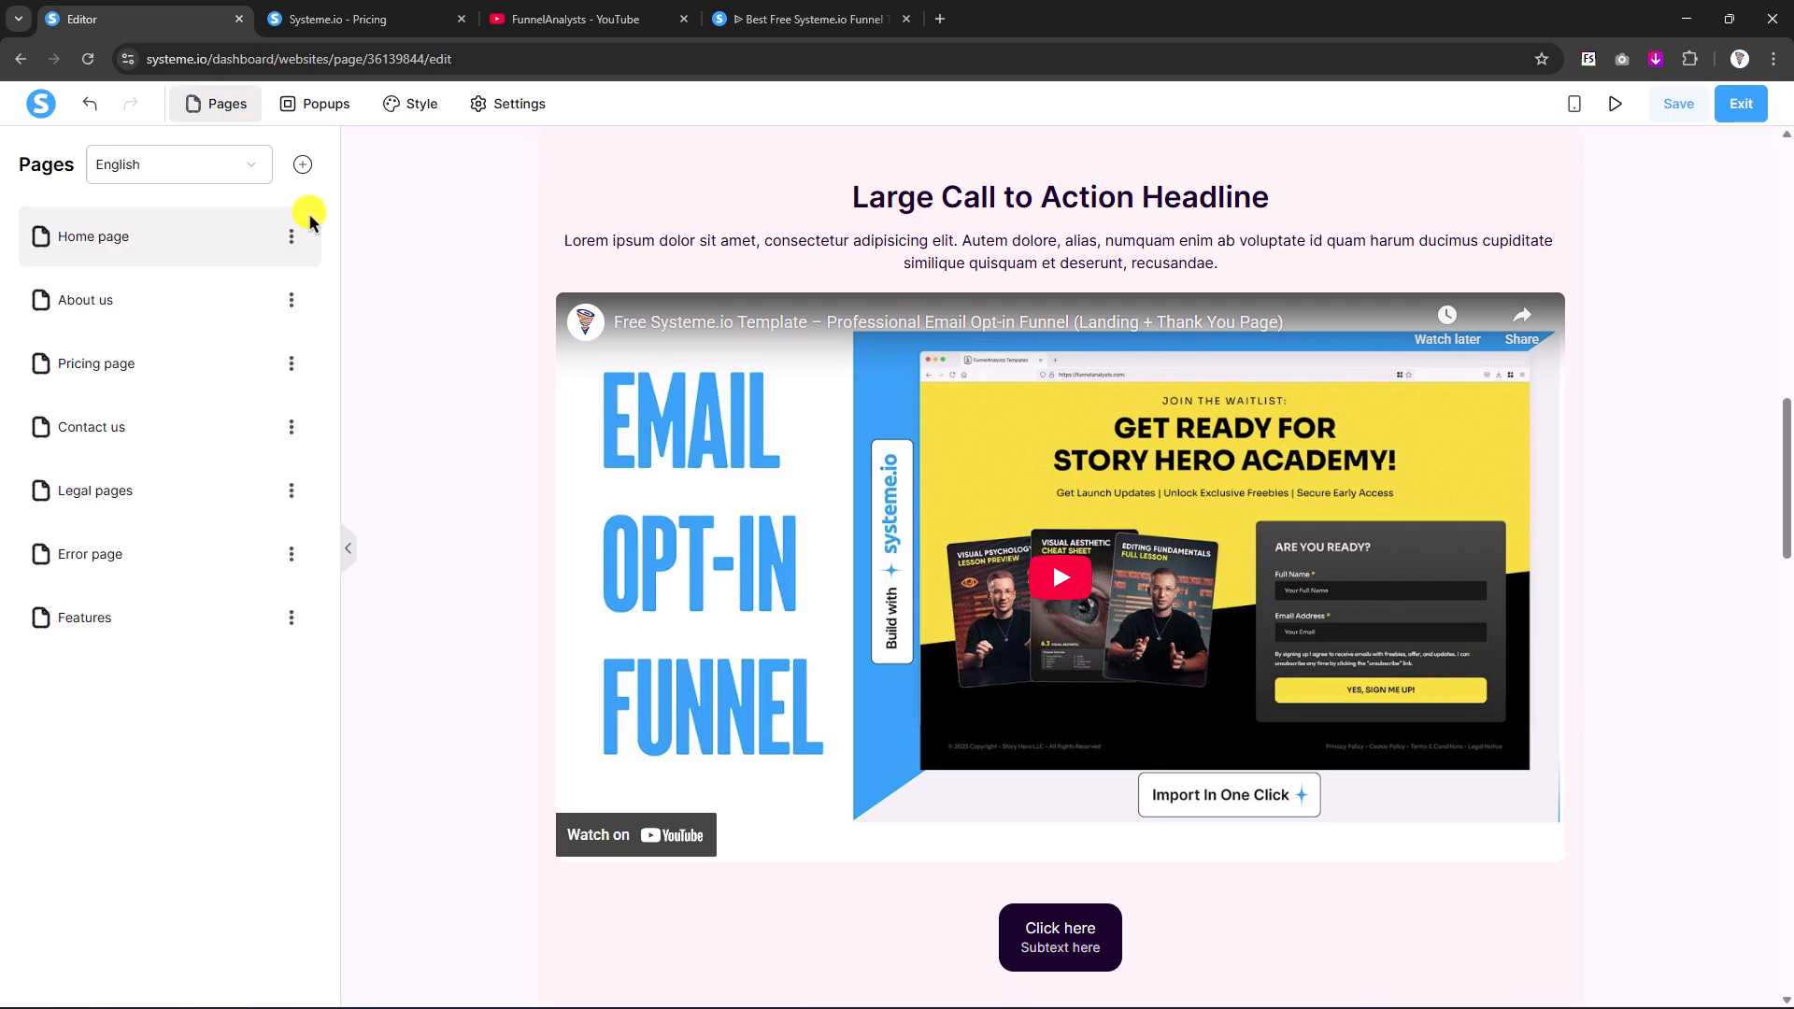
pyautogui.click(98, 296)
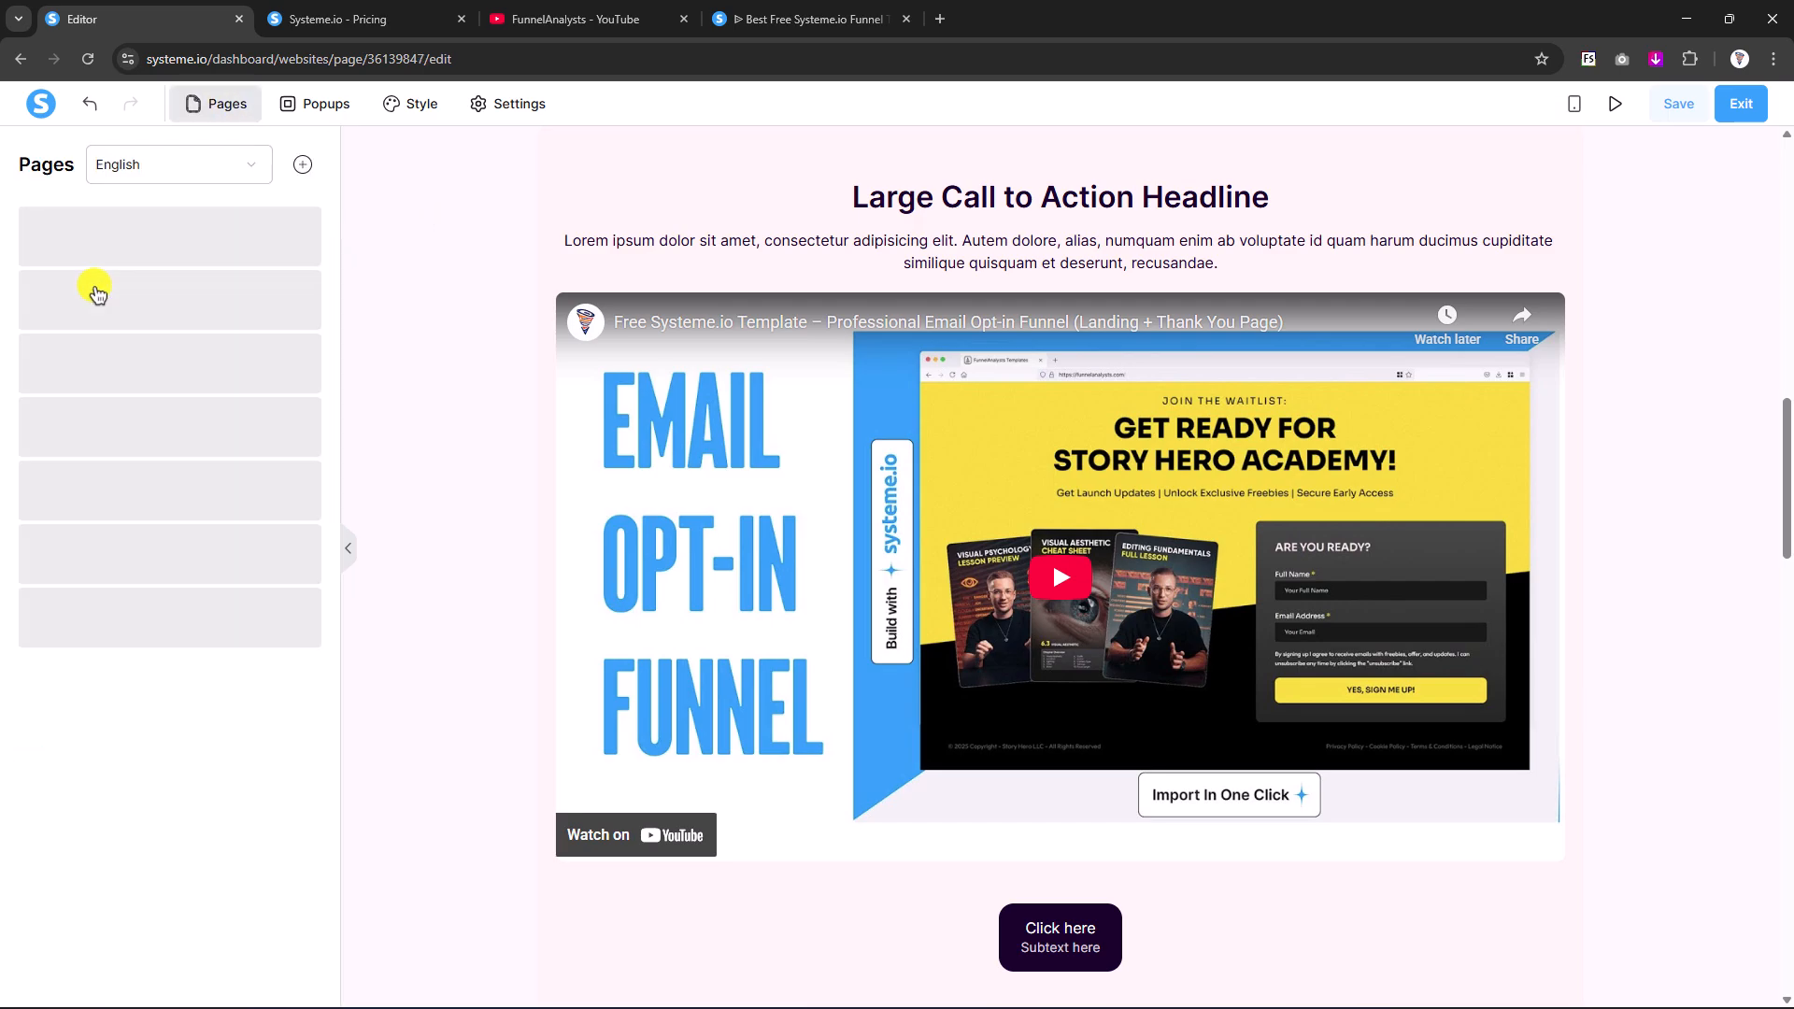
pyautogui.click(98, 293)
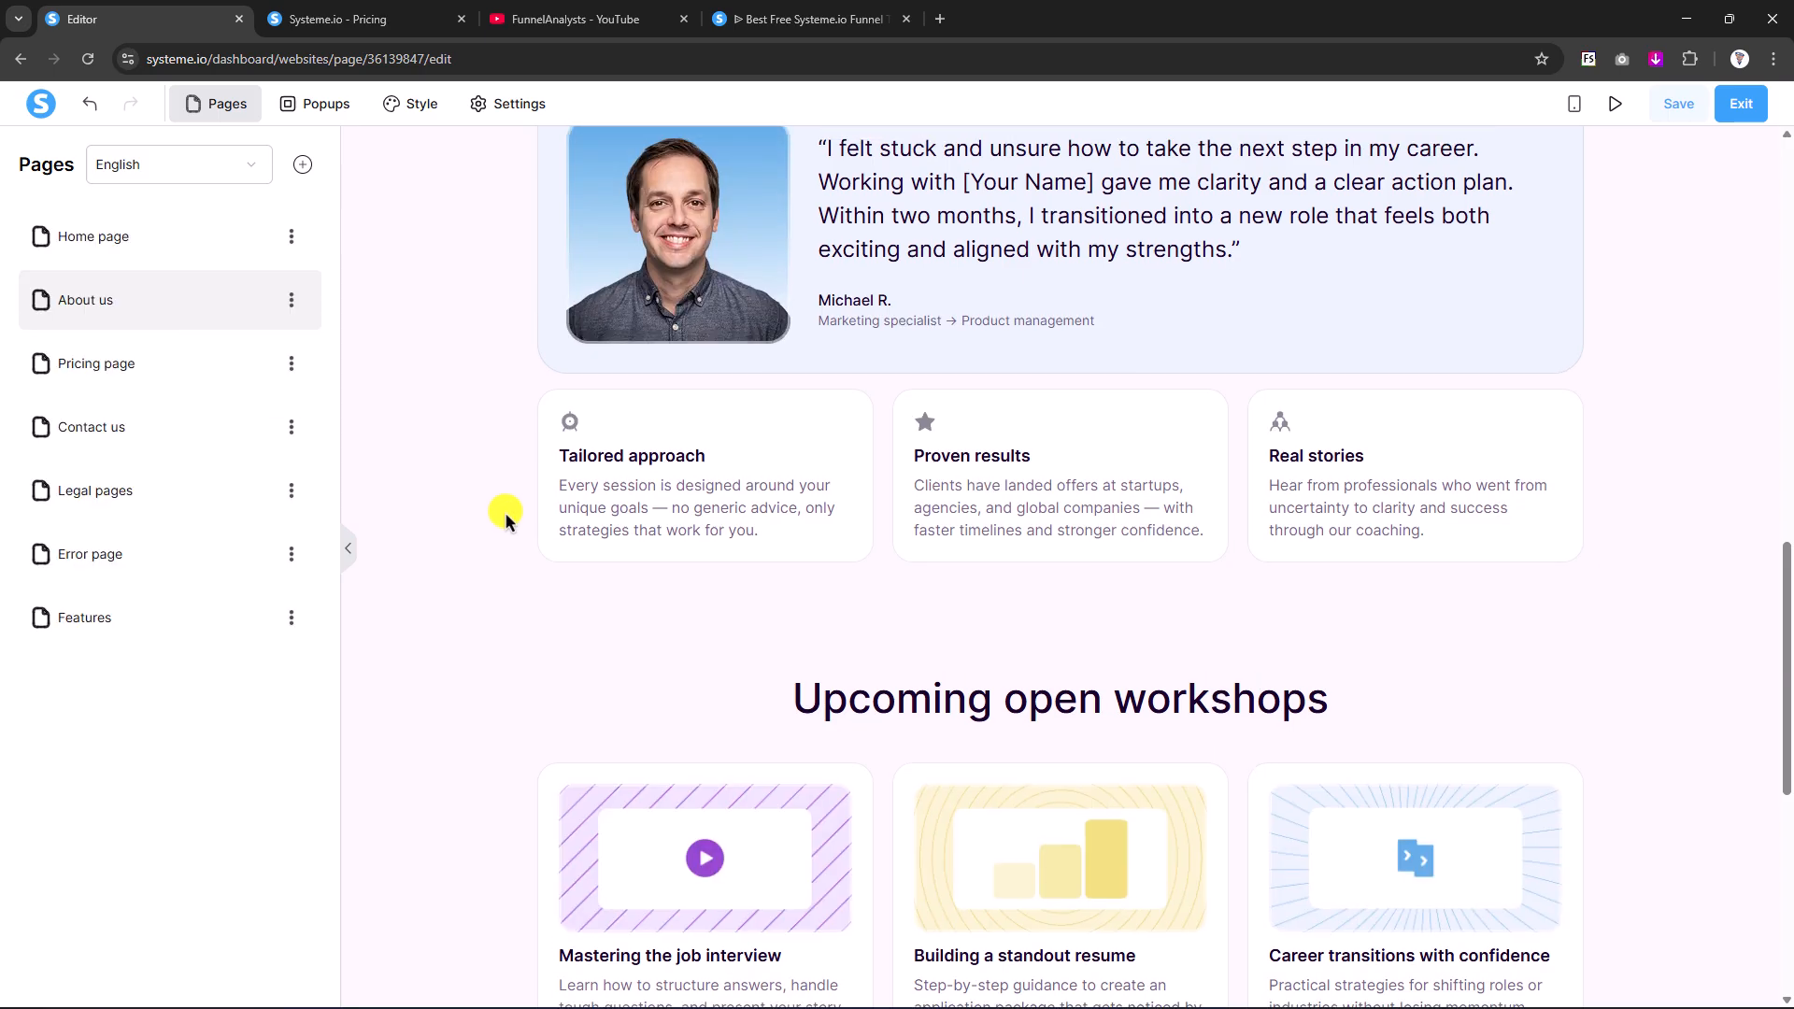
pyautogui.click(755, 675)
pyautogui.doubleClick(757, 675)
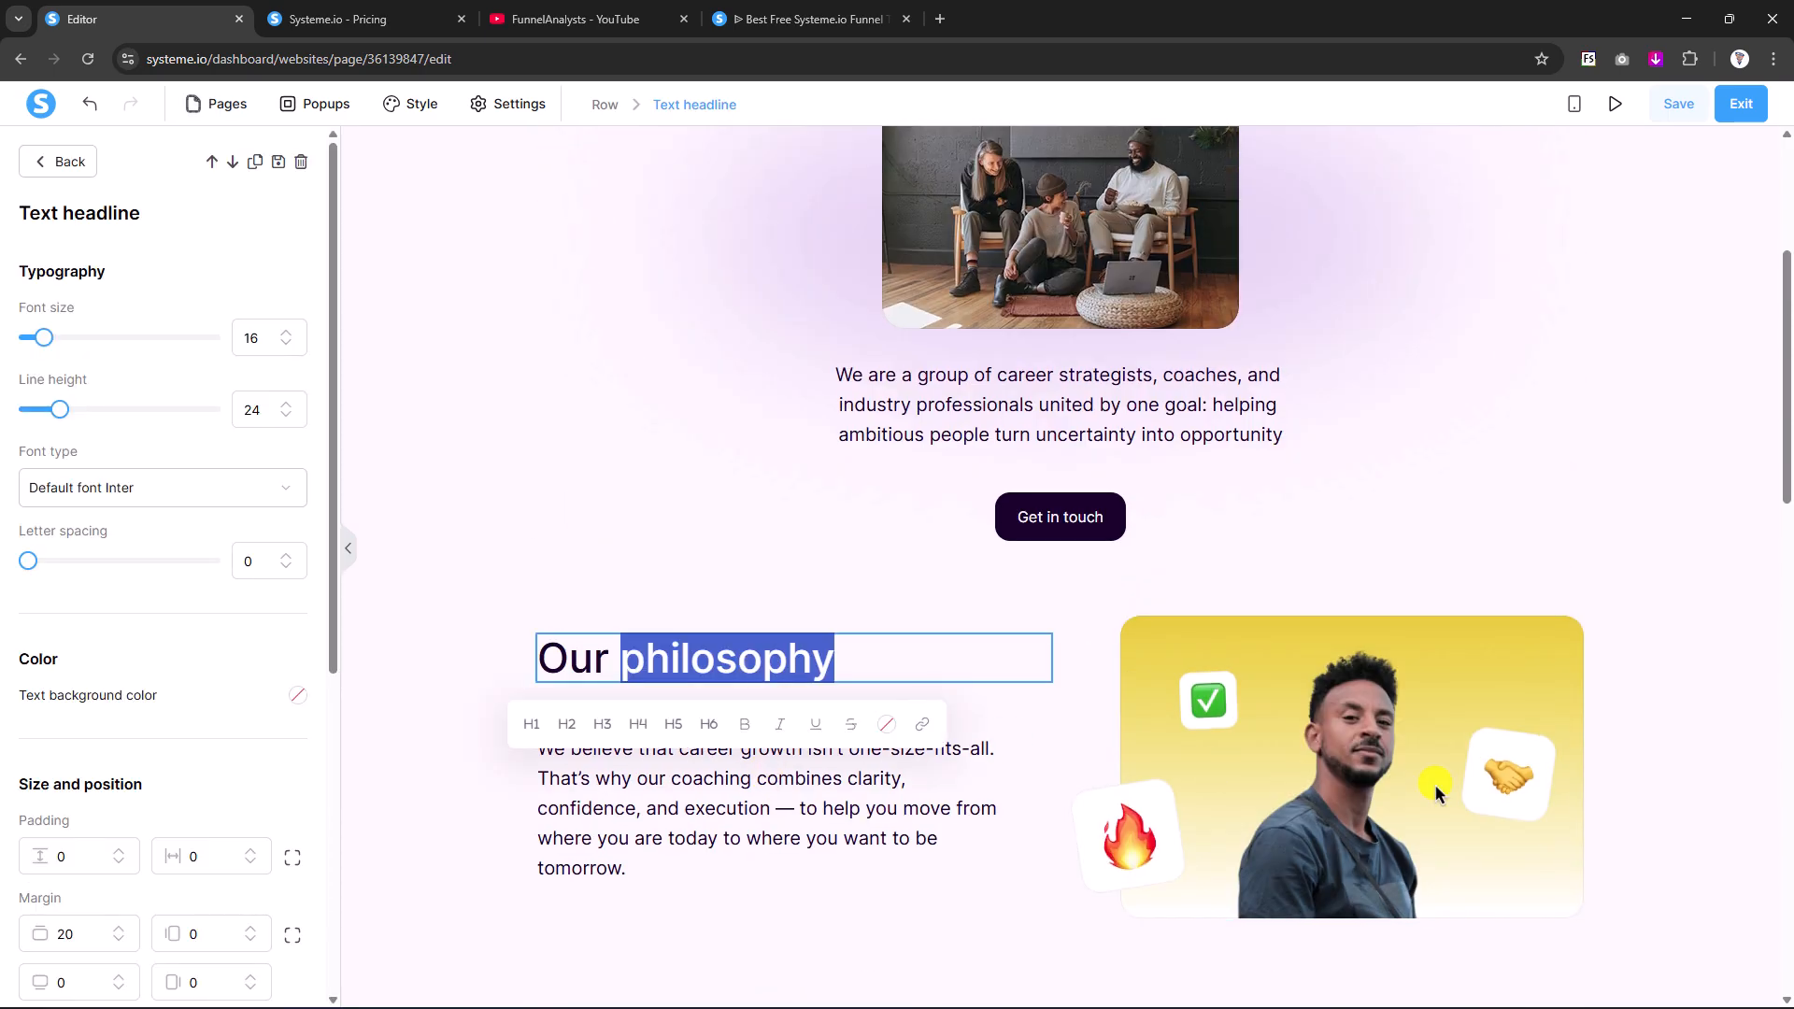
pyautogui.click(1386, 764)
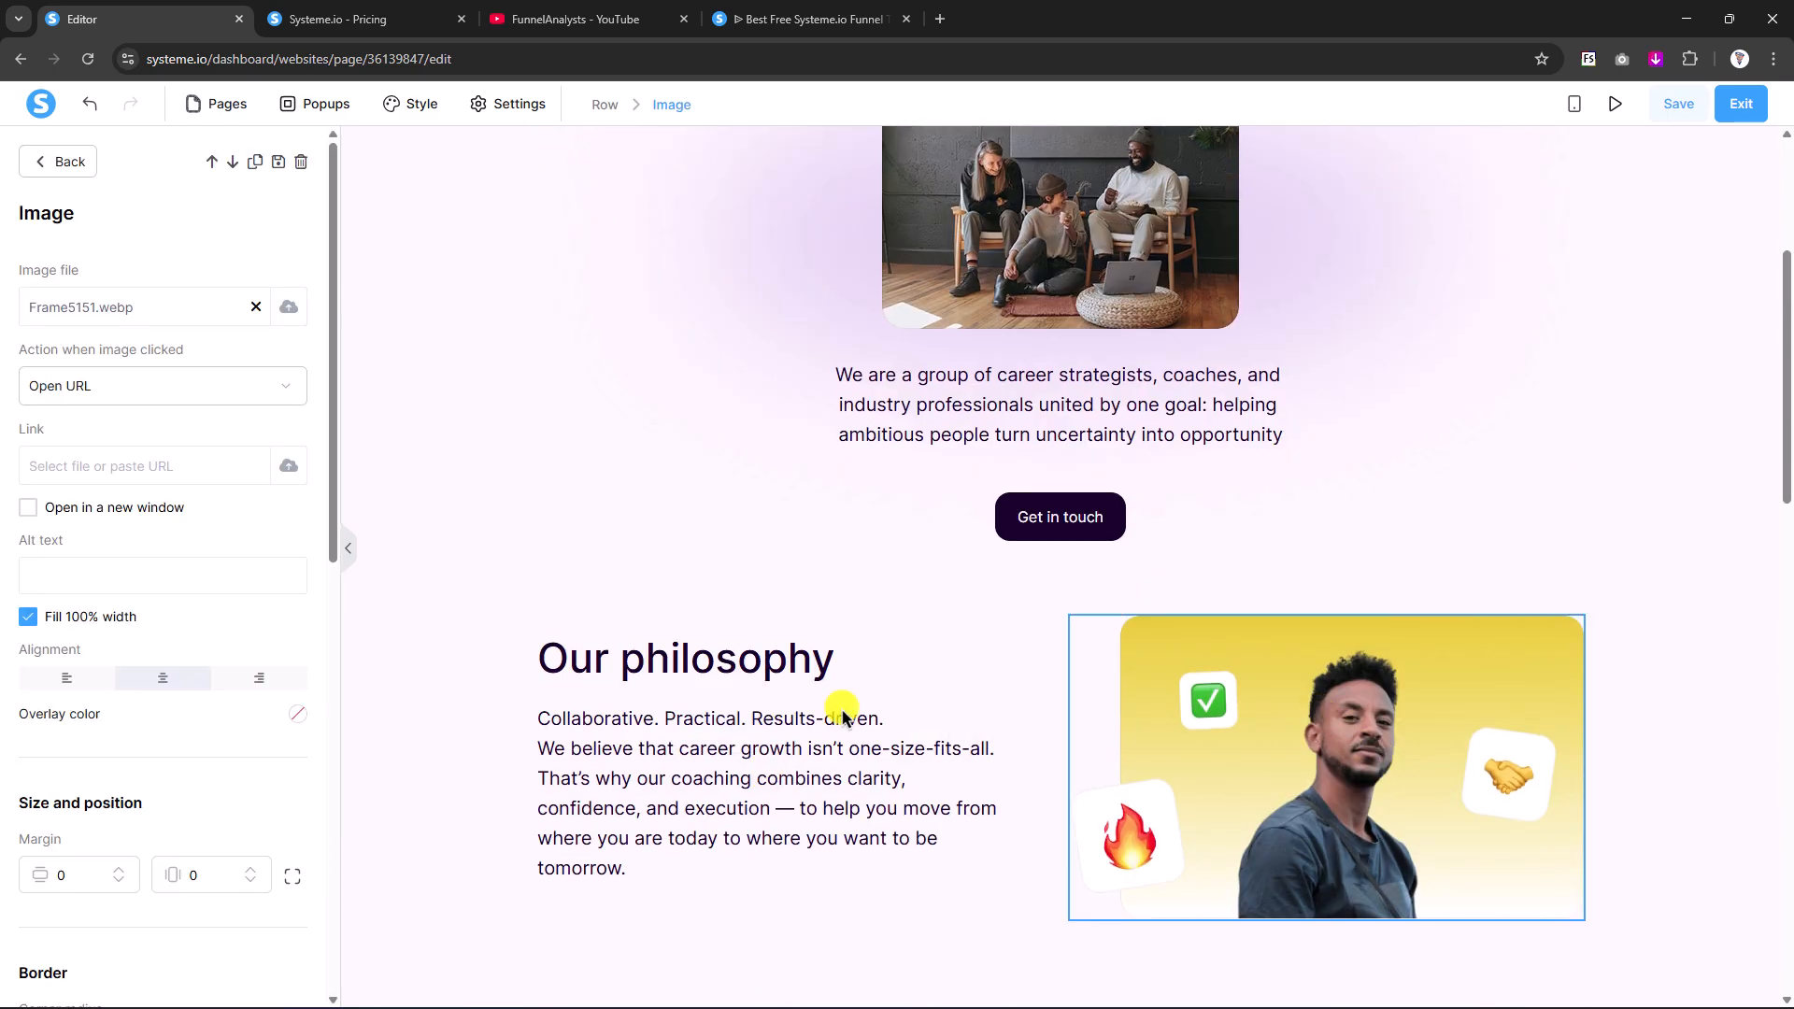
pyautogui.click(609, 476)
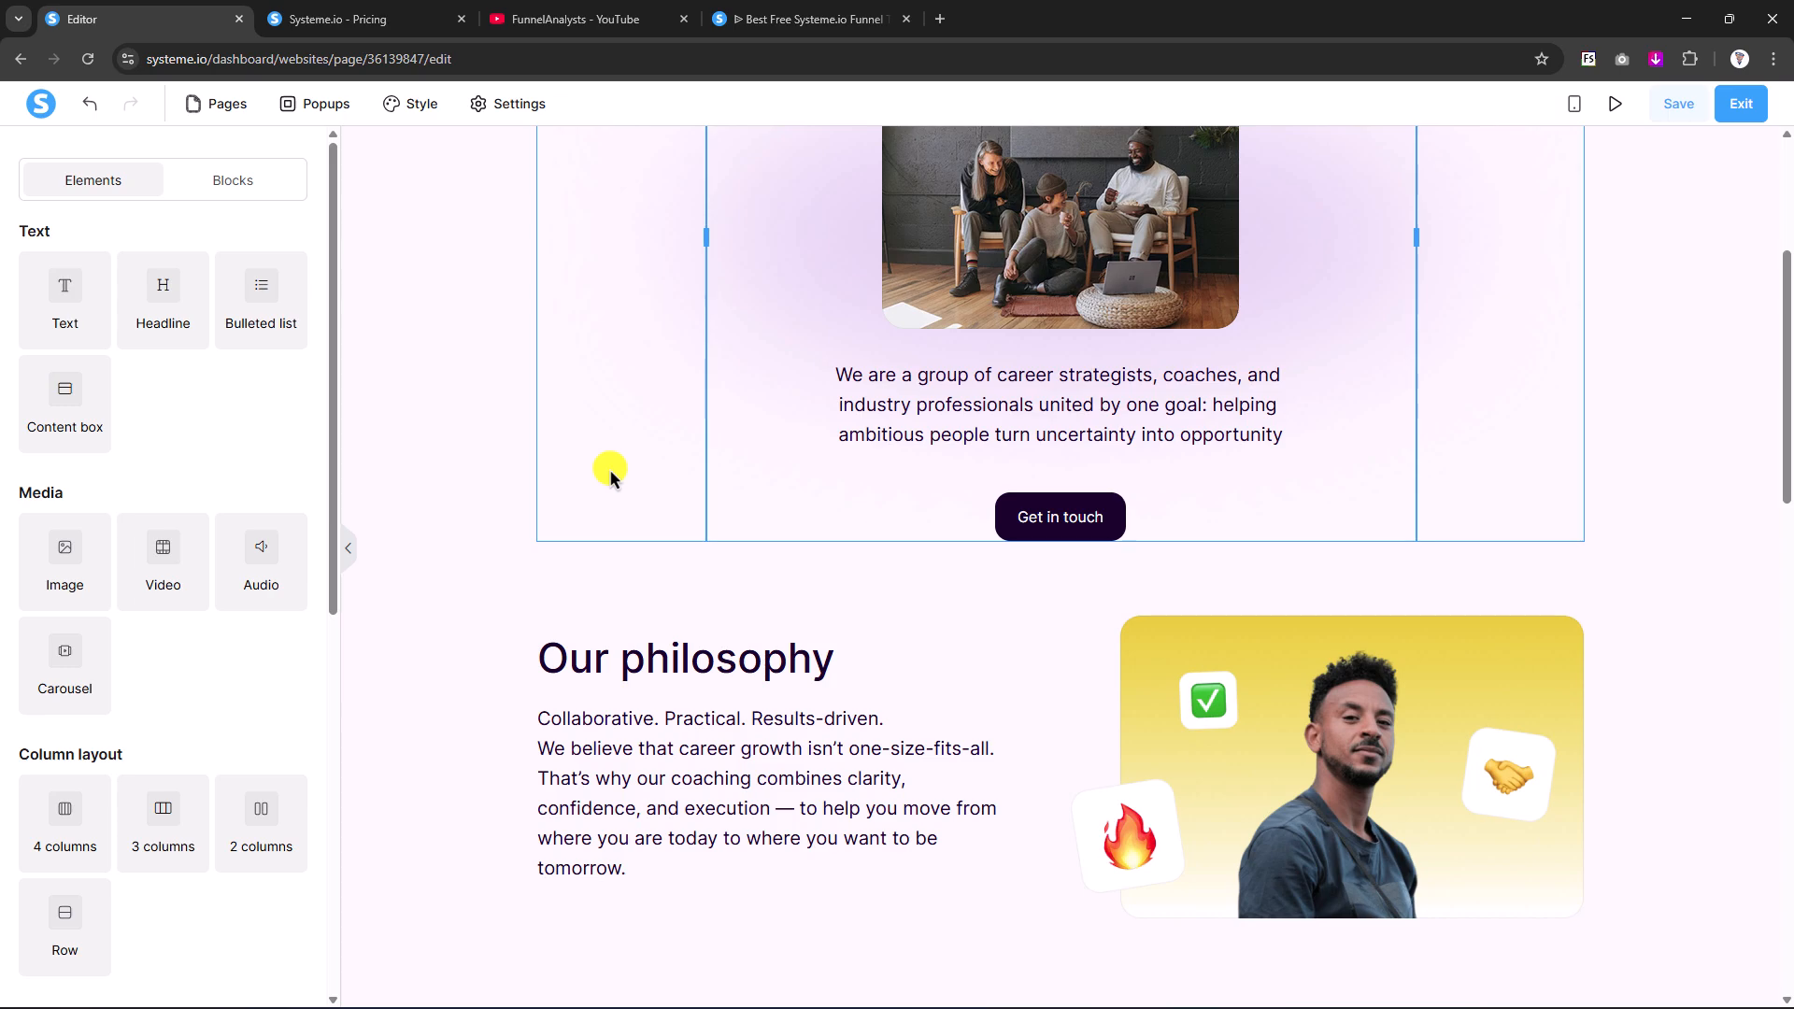
pyautogui.click(479, 434)
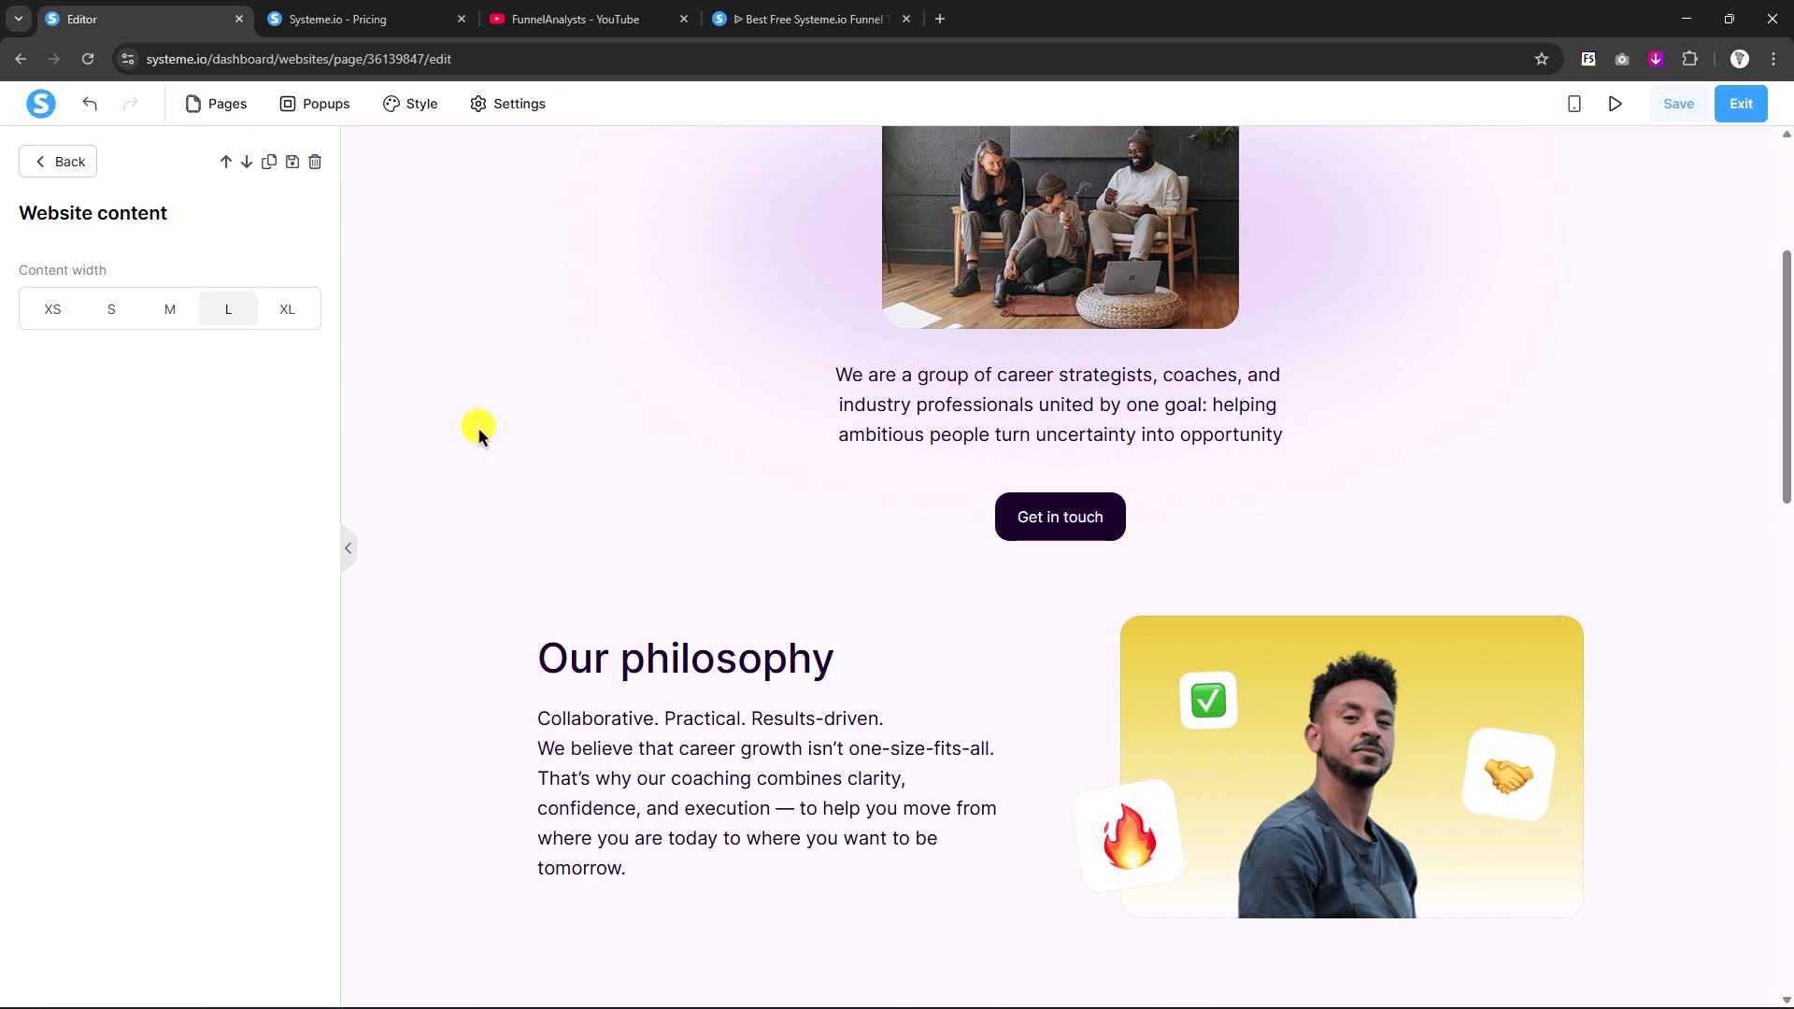
# - Save the page, exit to the websites list and activate the FunnelAnalysts website
pyautogui.click(1670, 104)
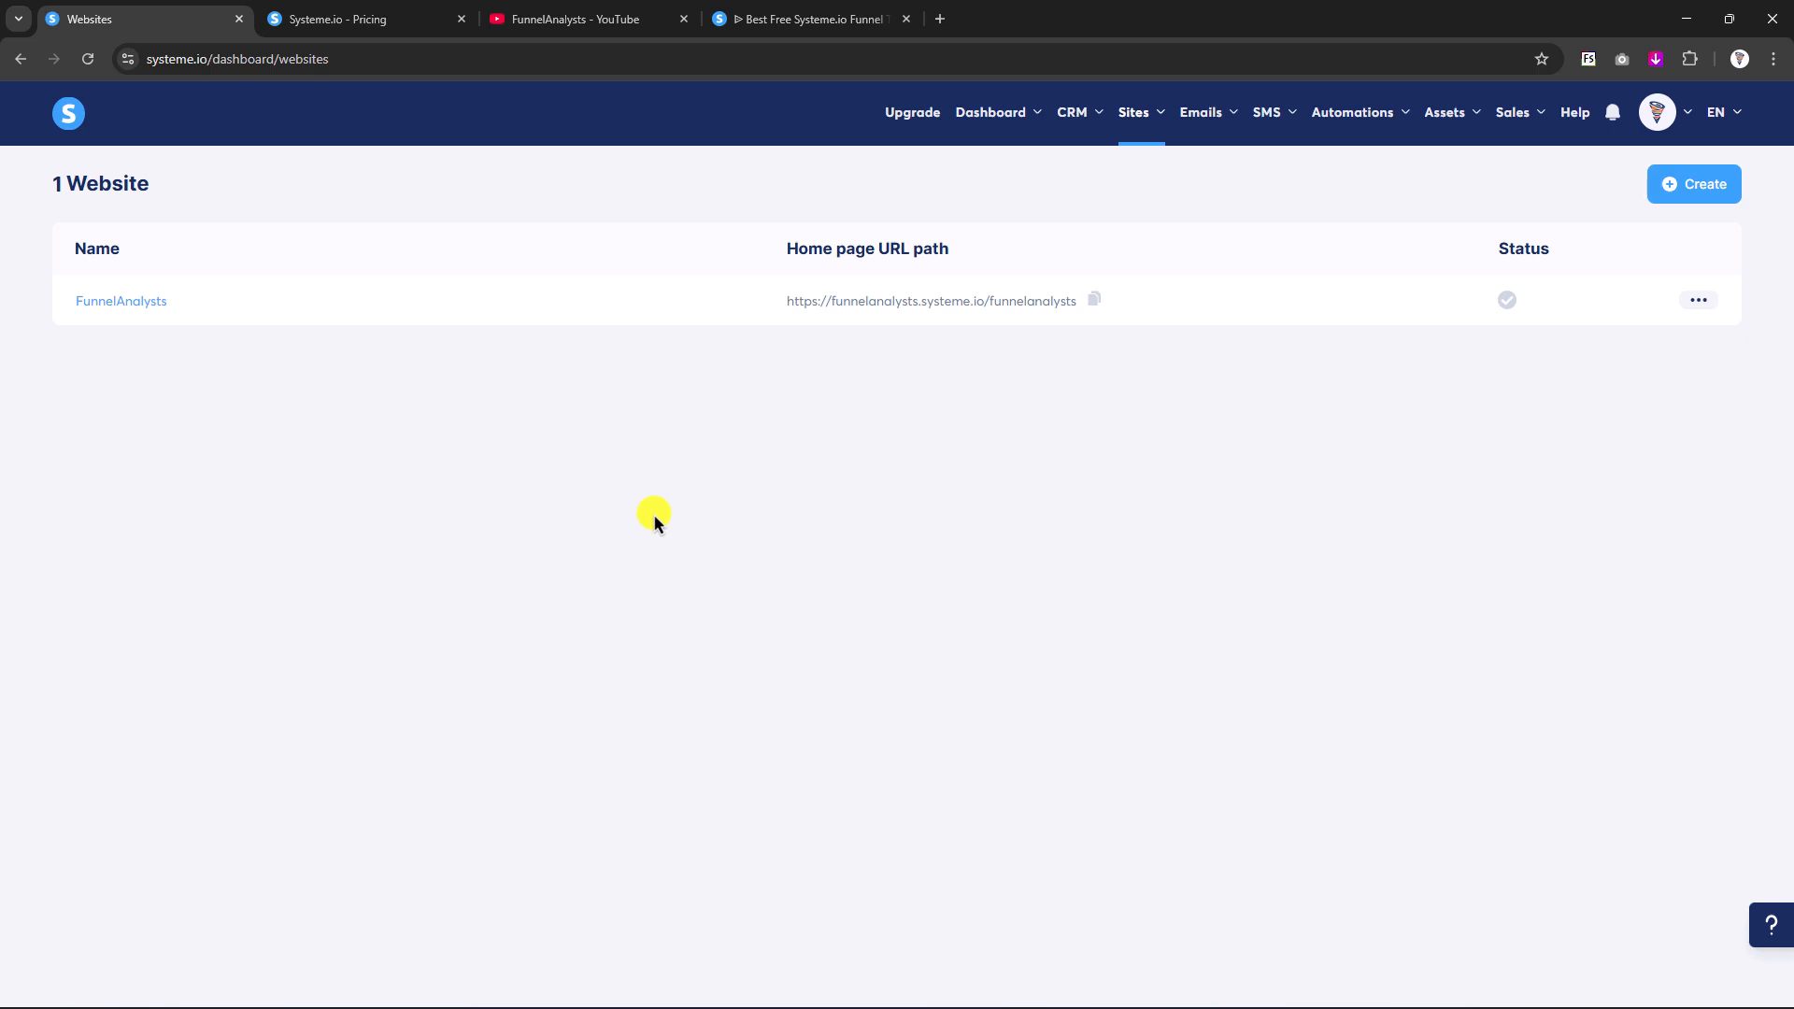
pyautogui.click(1698, 299)
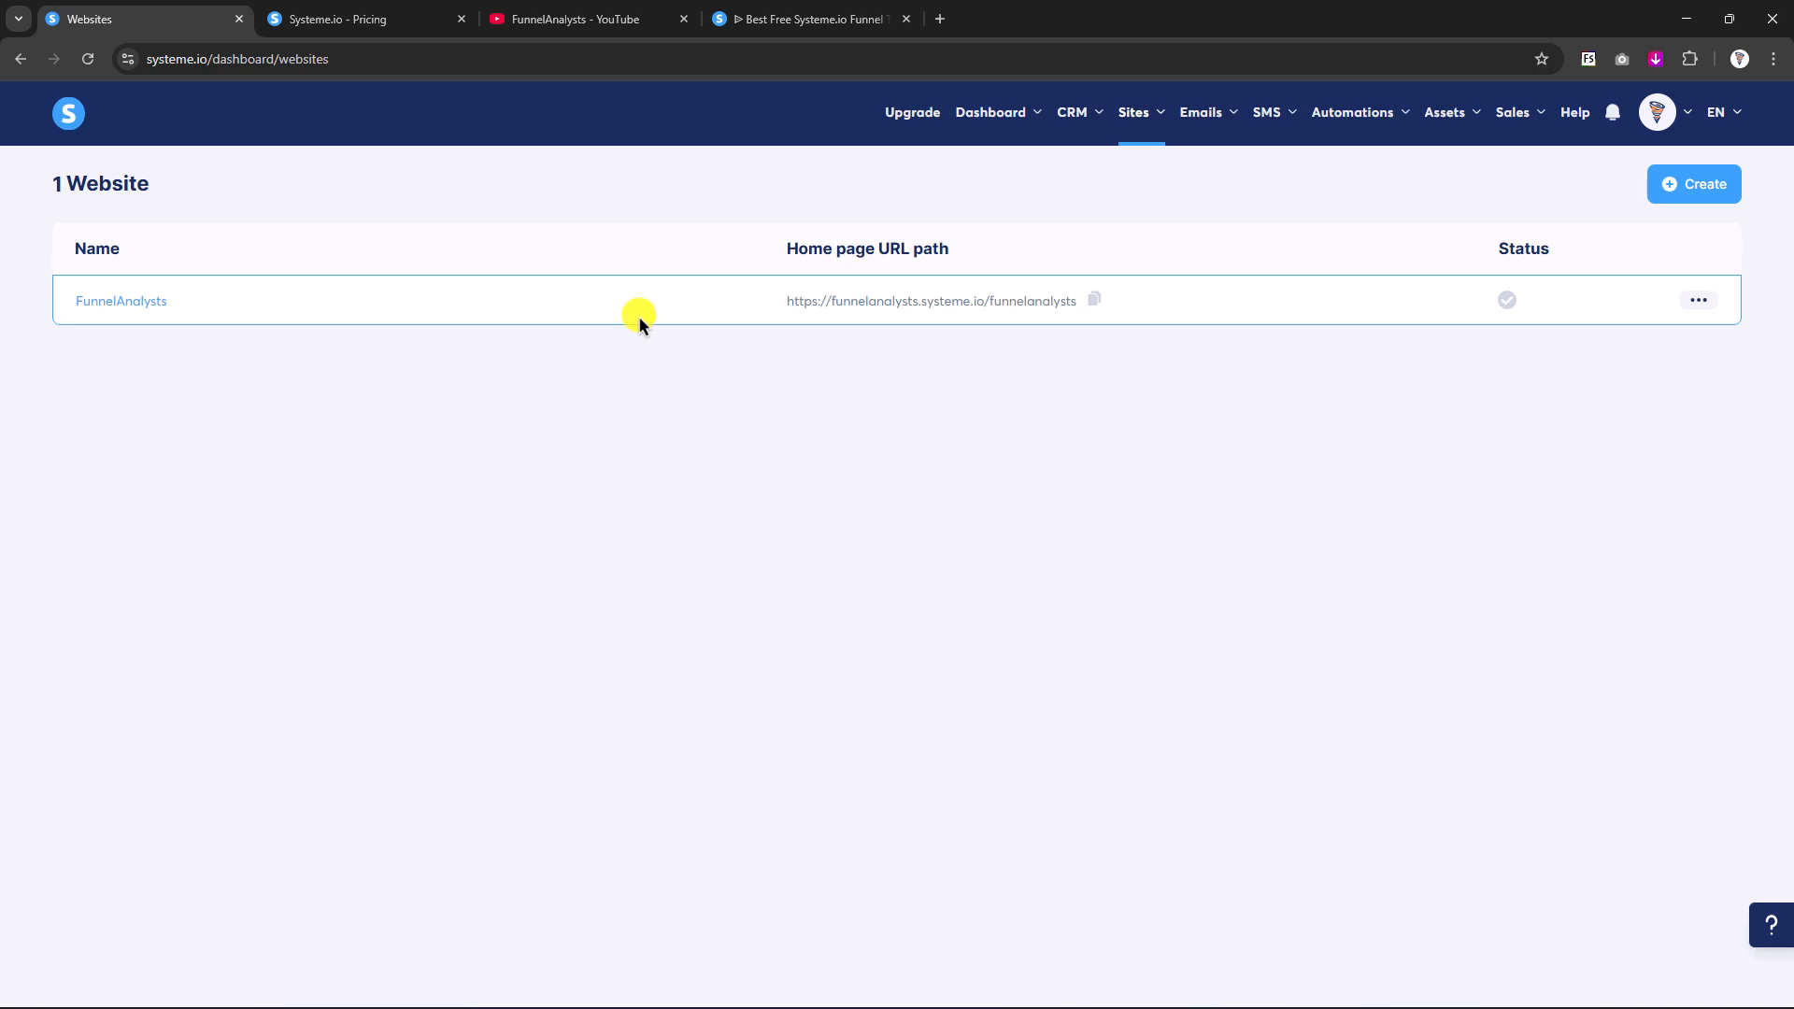
pyautogui.click(1697, 300)
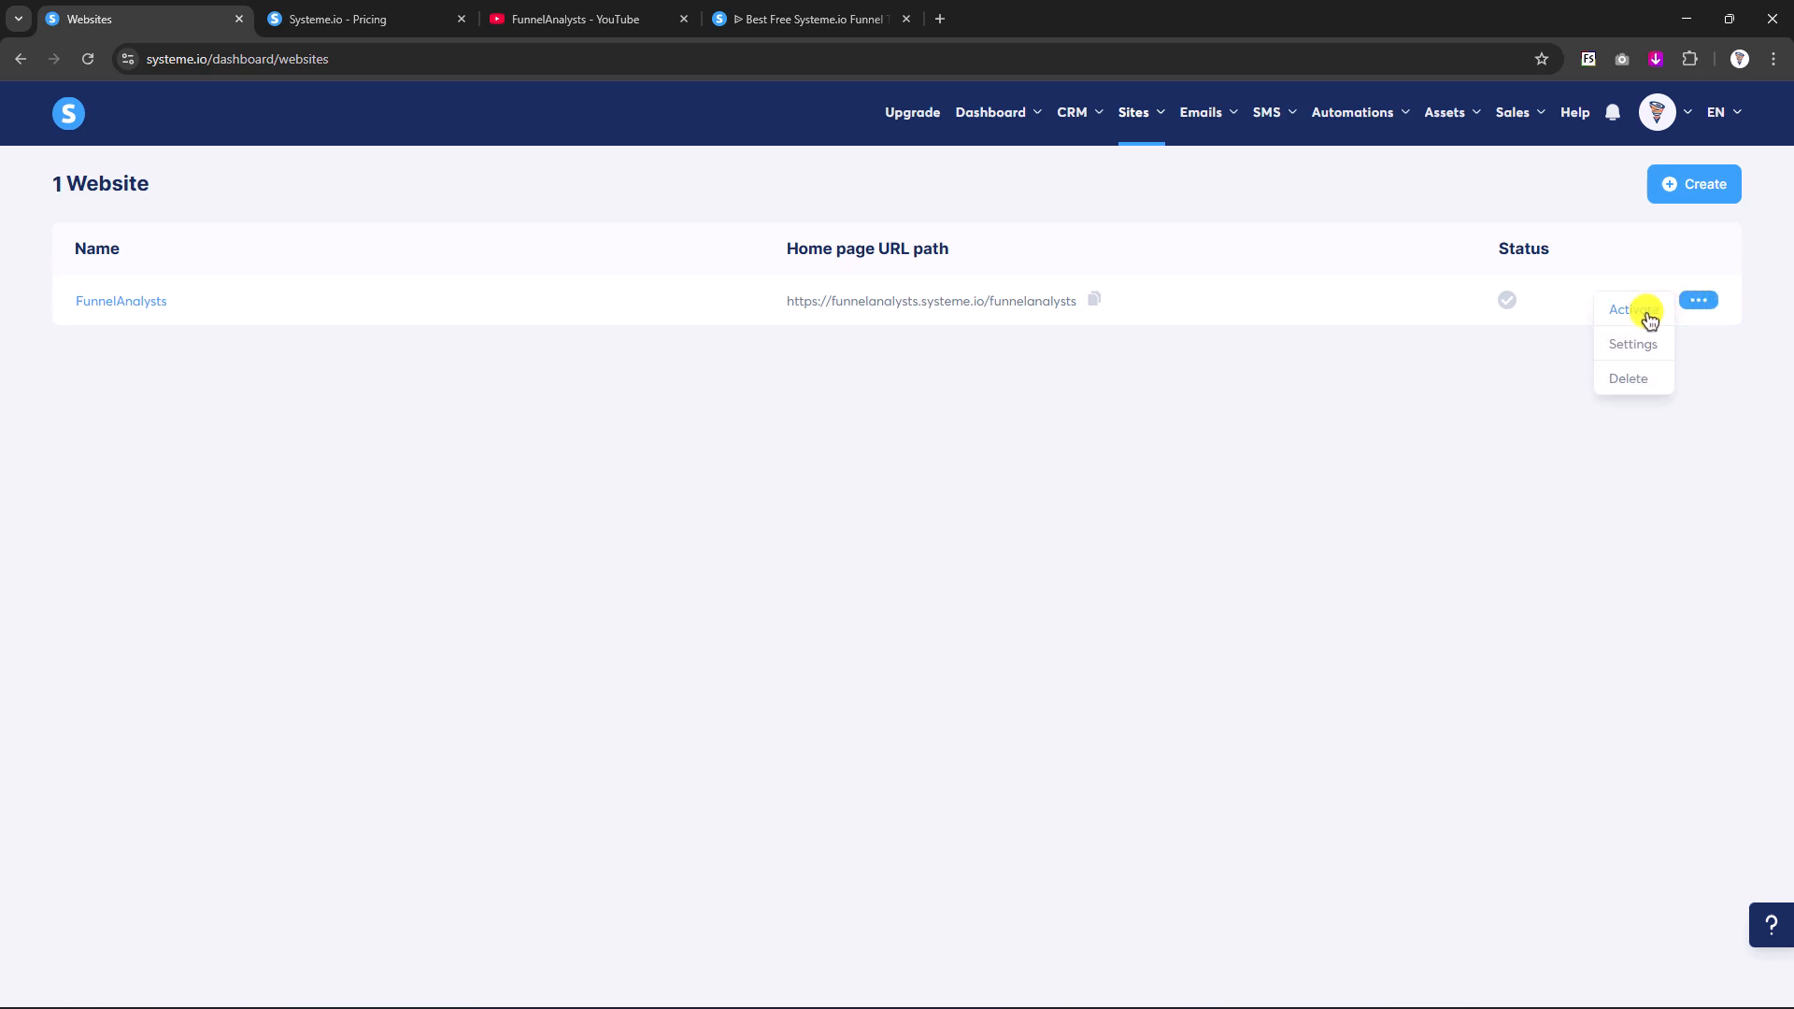
pyautogui.click(1649, 316)
pyautogui.click(1115, 607)
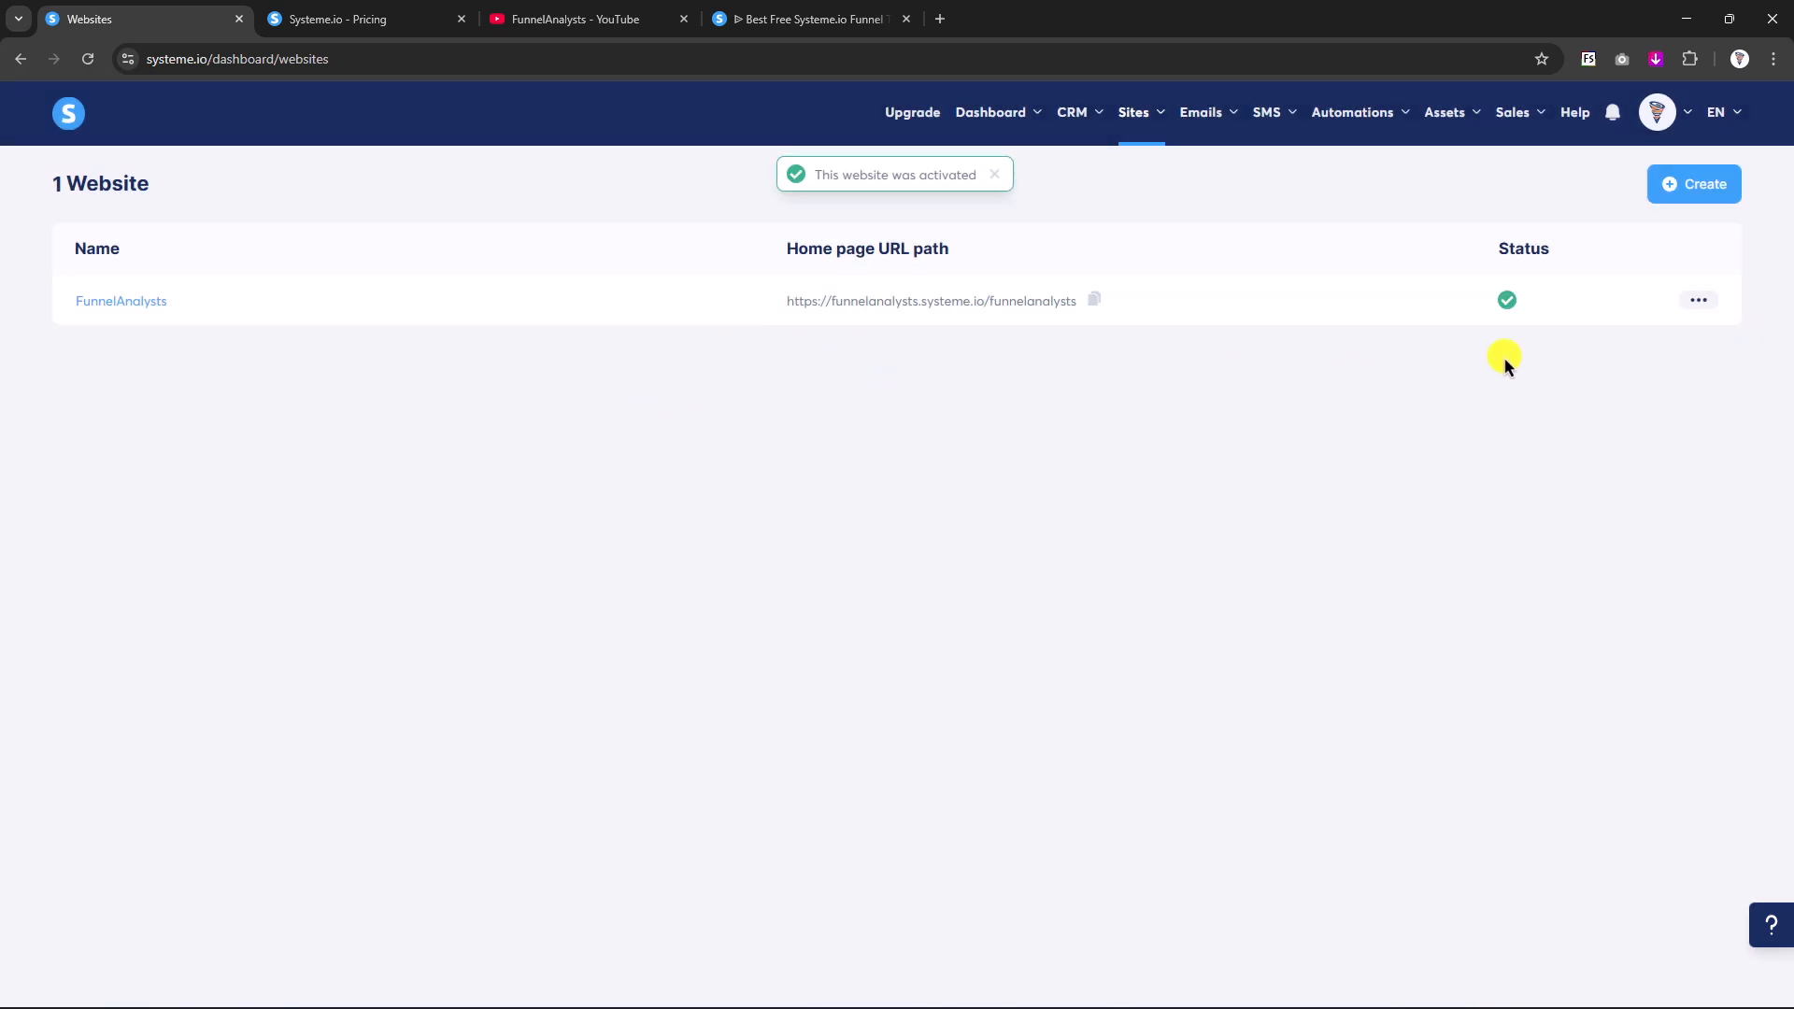
# - Open the live FunnelAnalysts website from the websites list and review its Home page from header to footer
pyautogui.click(1699, 301)
pyautogui.click(1624, 311)
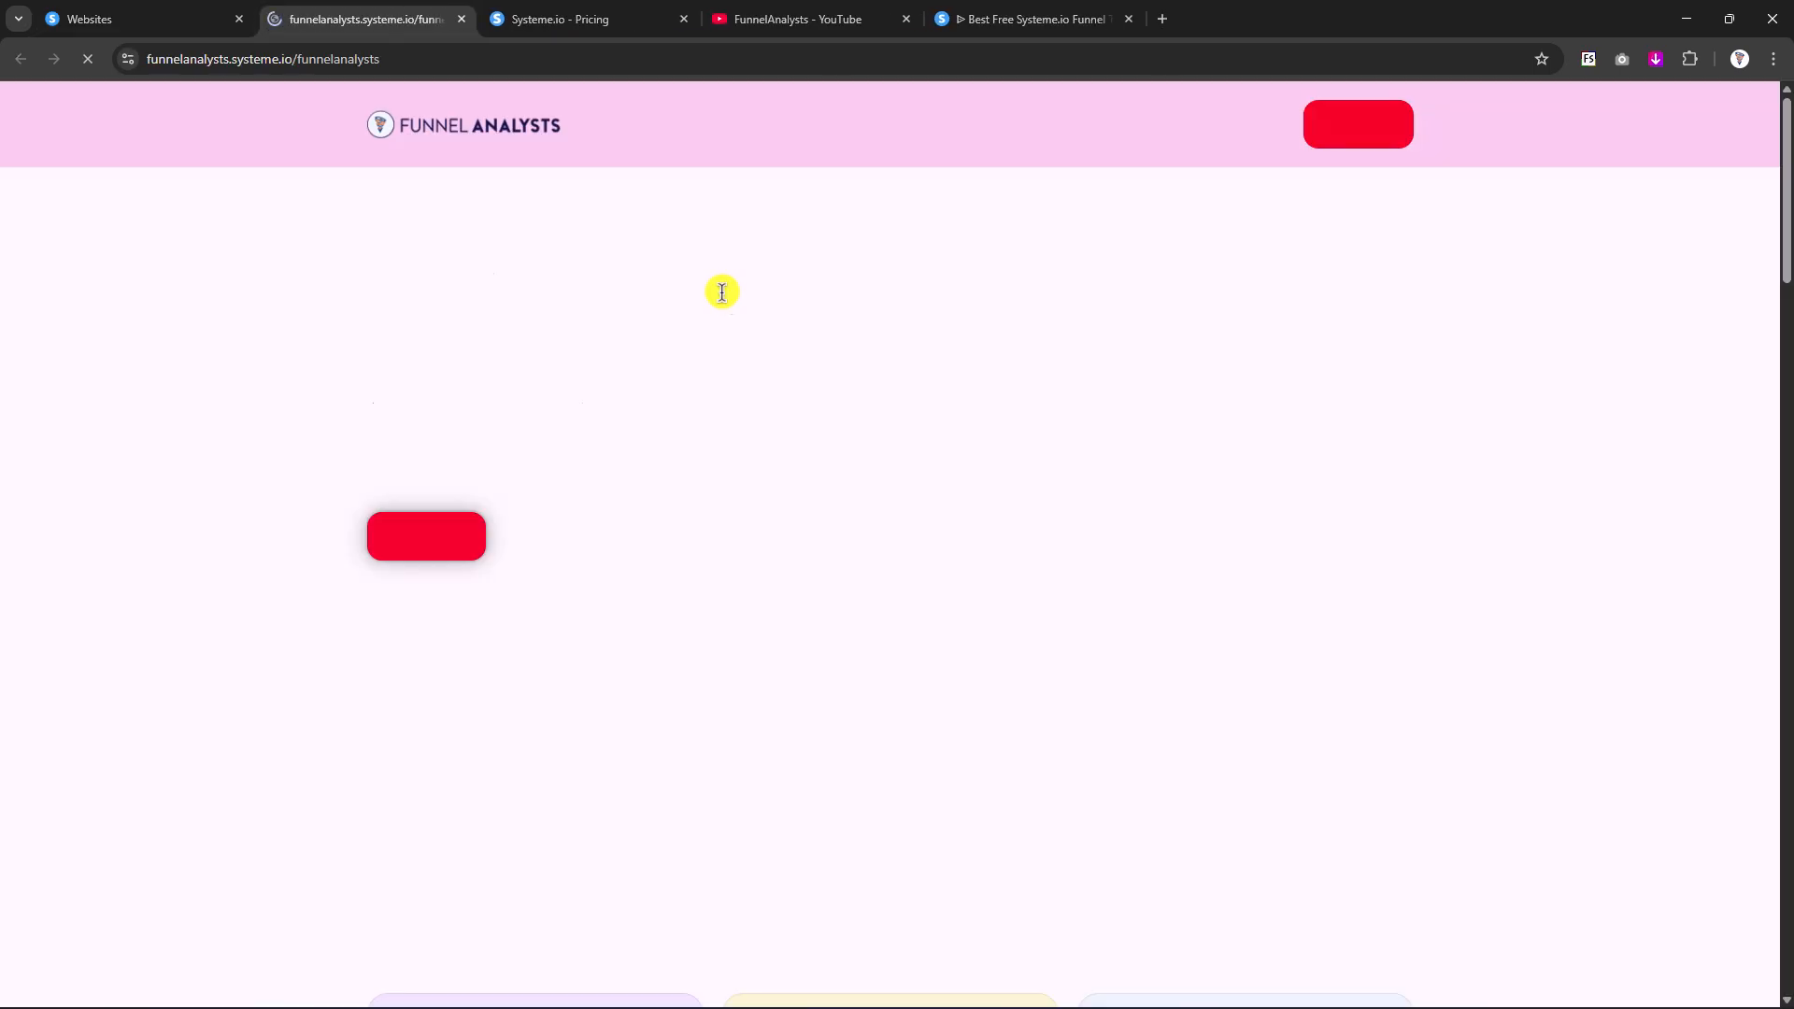
pyautogui.scroll(-13, 793, 405)
pyautogui.scroll(-13, 798, 407)
pyautogui.scroll(14, 797, 401)
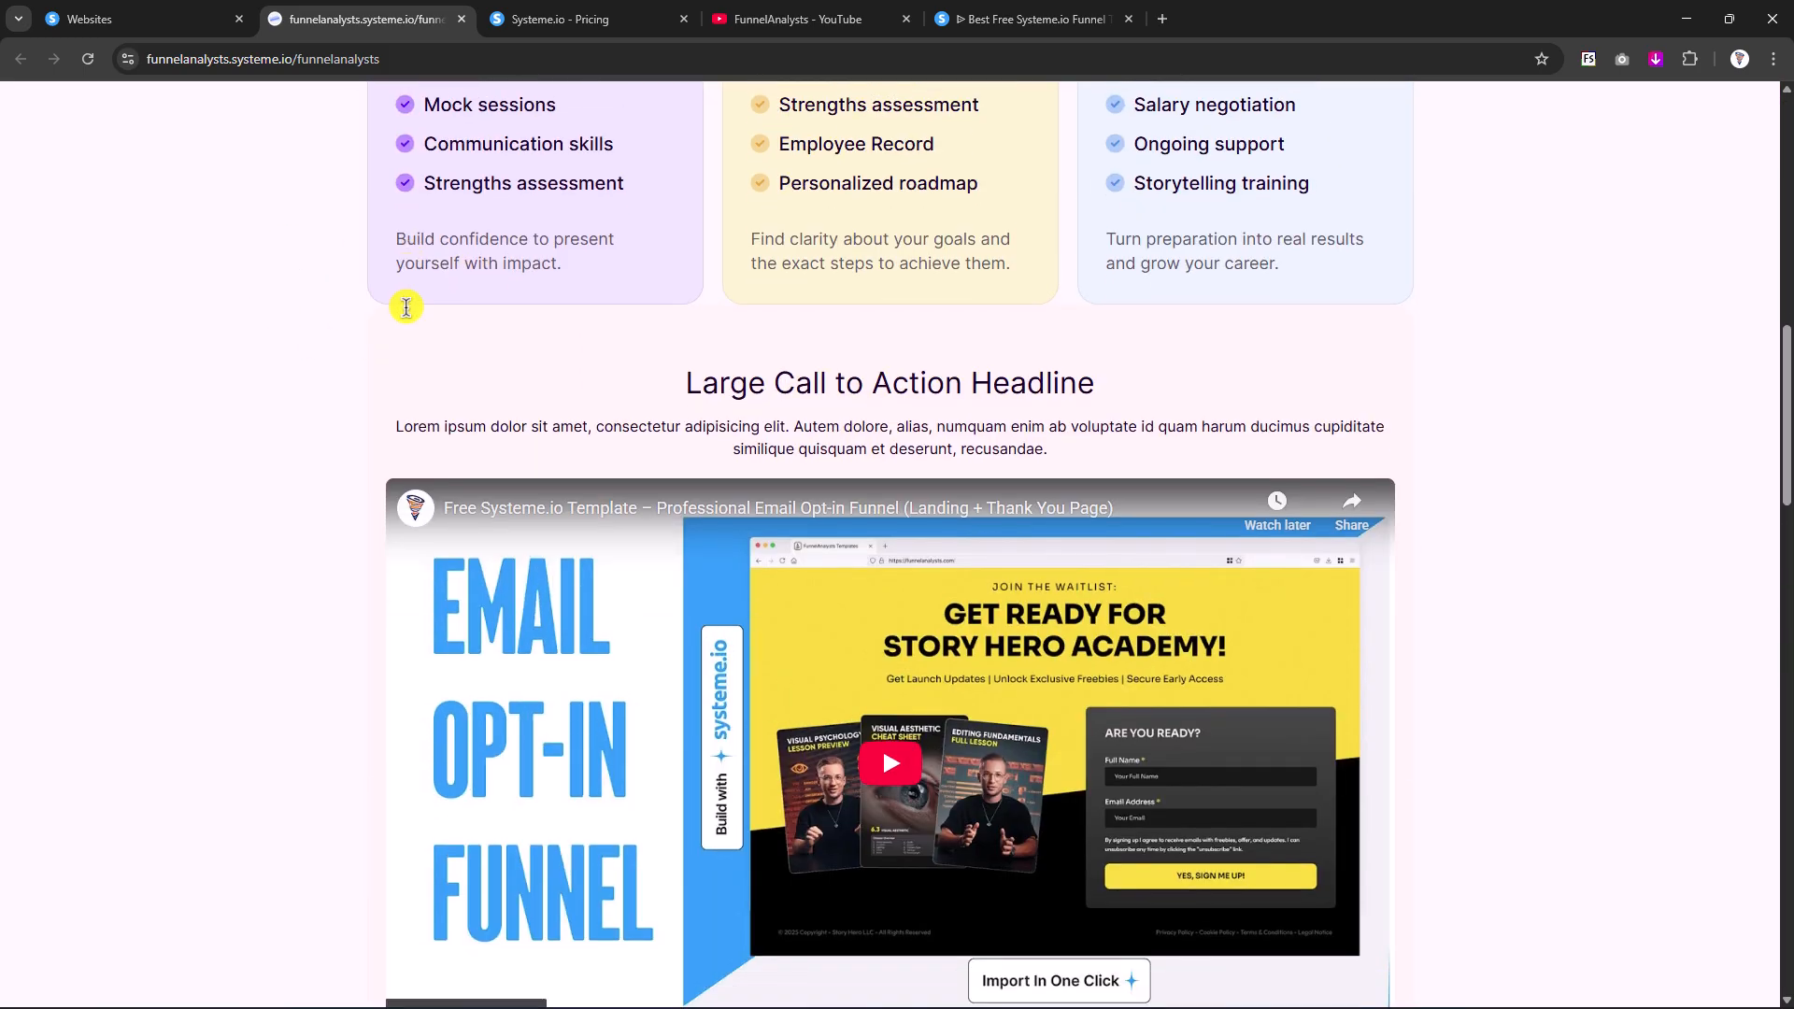
pyautogui.scroll(-3, 406, 307)
pyautogui.scroll(5, 355, 385)
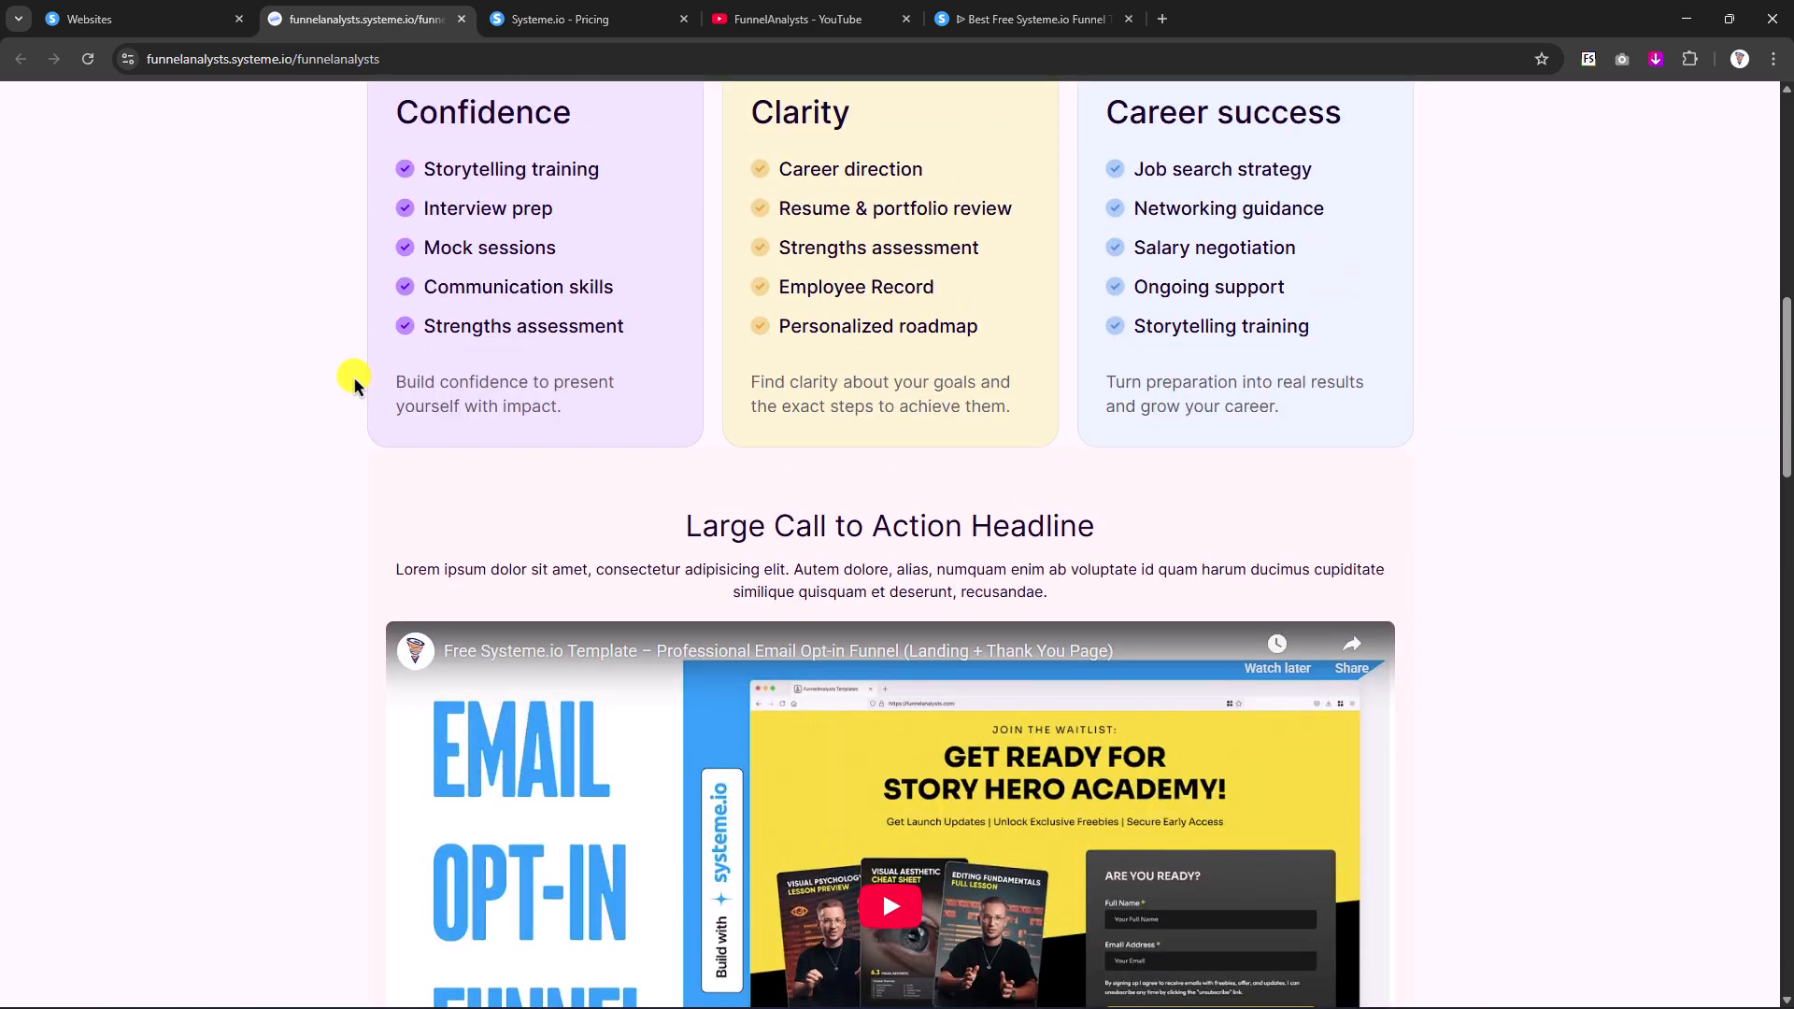
pyautogui.scroll(-20, 353, 383)
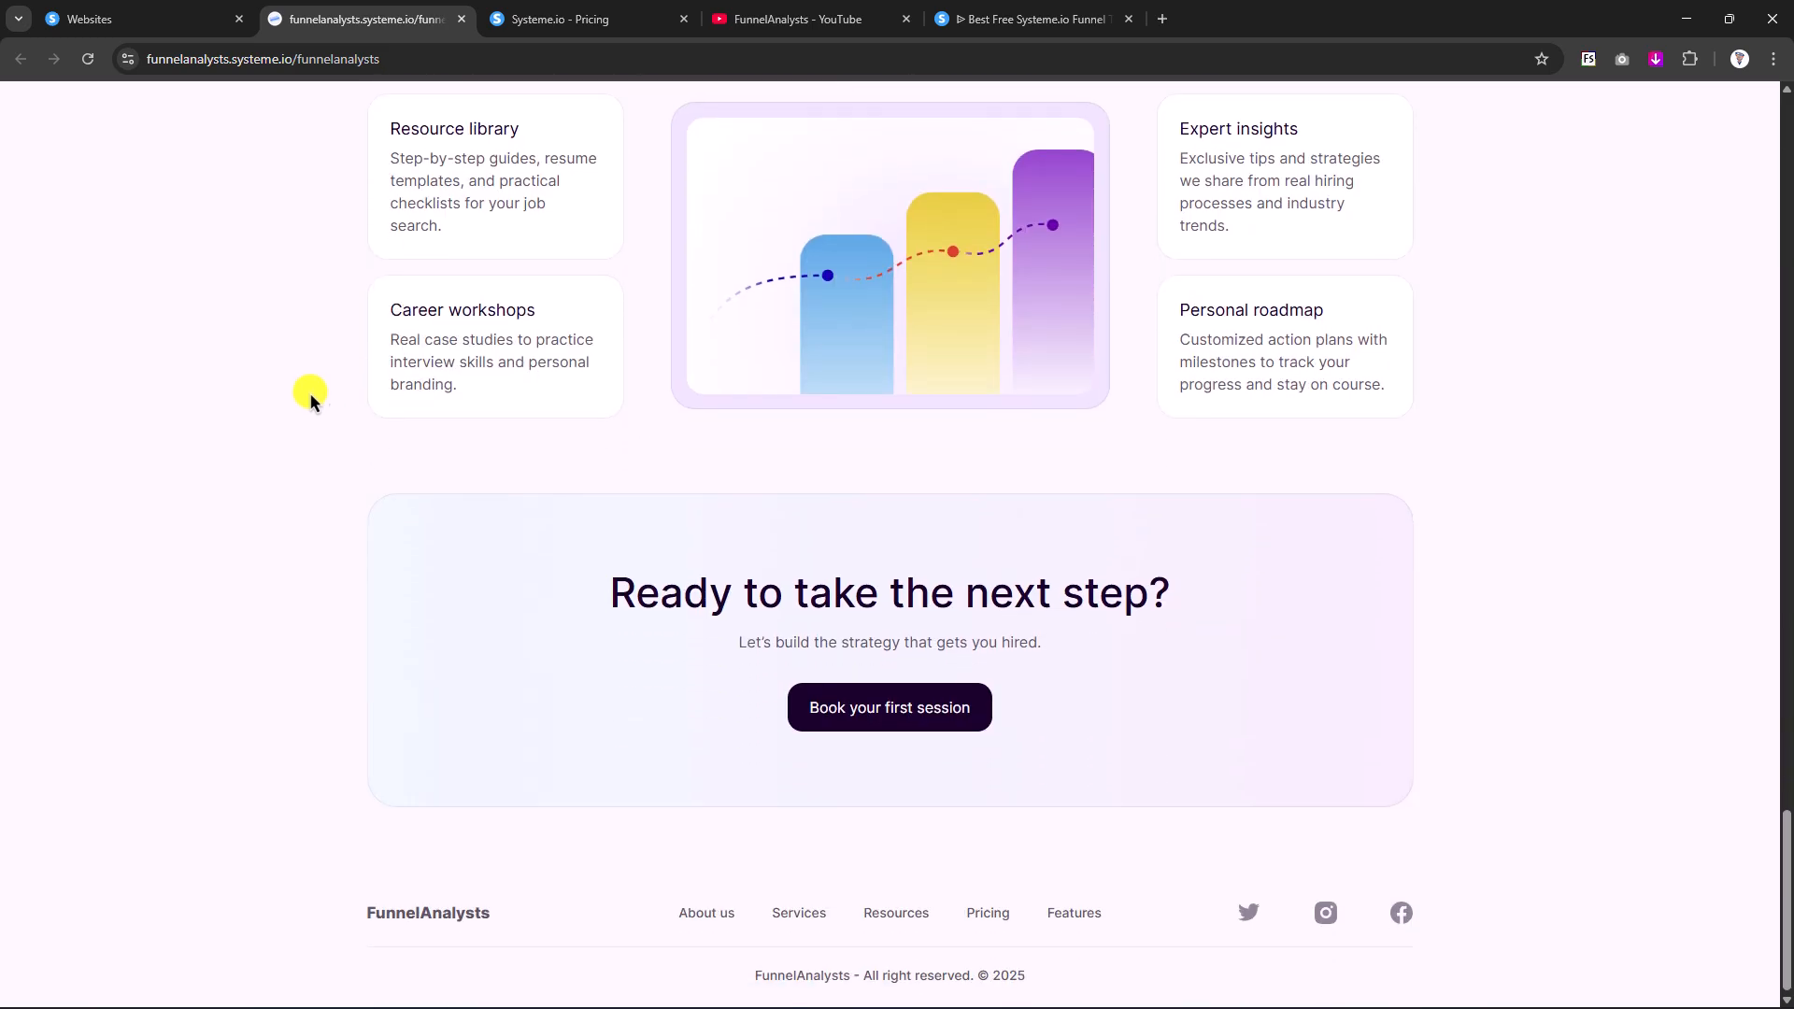
pyautogui.moveTo(1786, 883); pyautogui.dragTo(1771, 97)
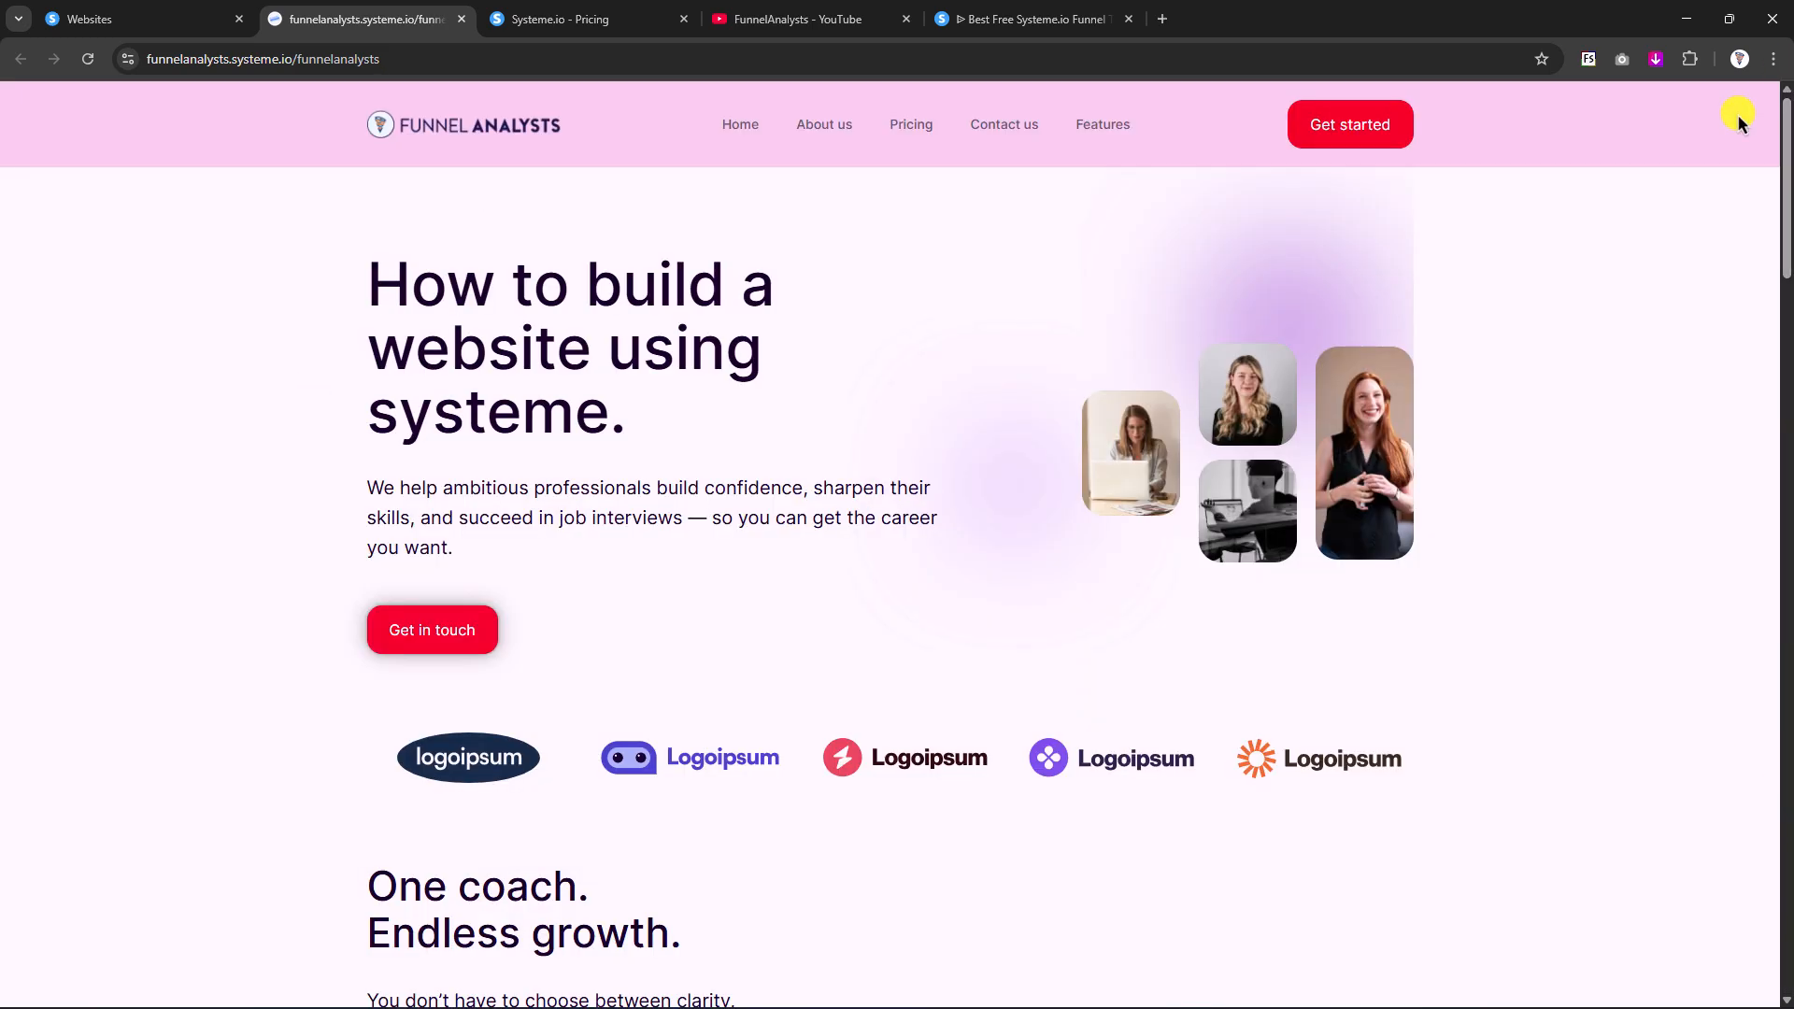
# - Visit the live site's About us and Pricing pages through its header menu and review their content
pyautogui.click(825, 124)
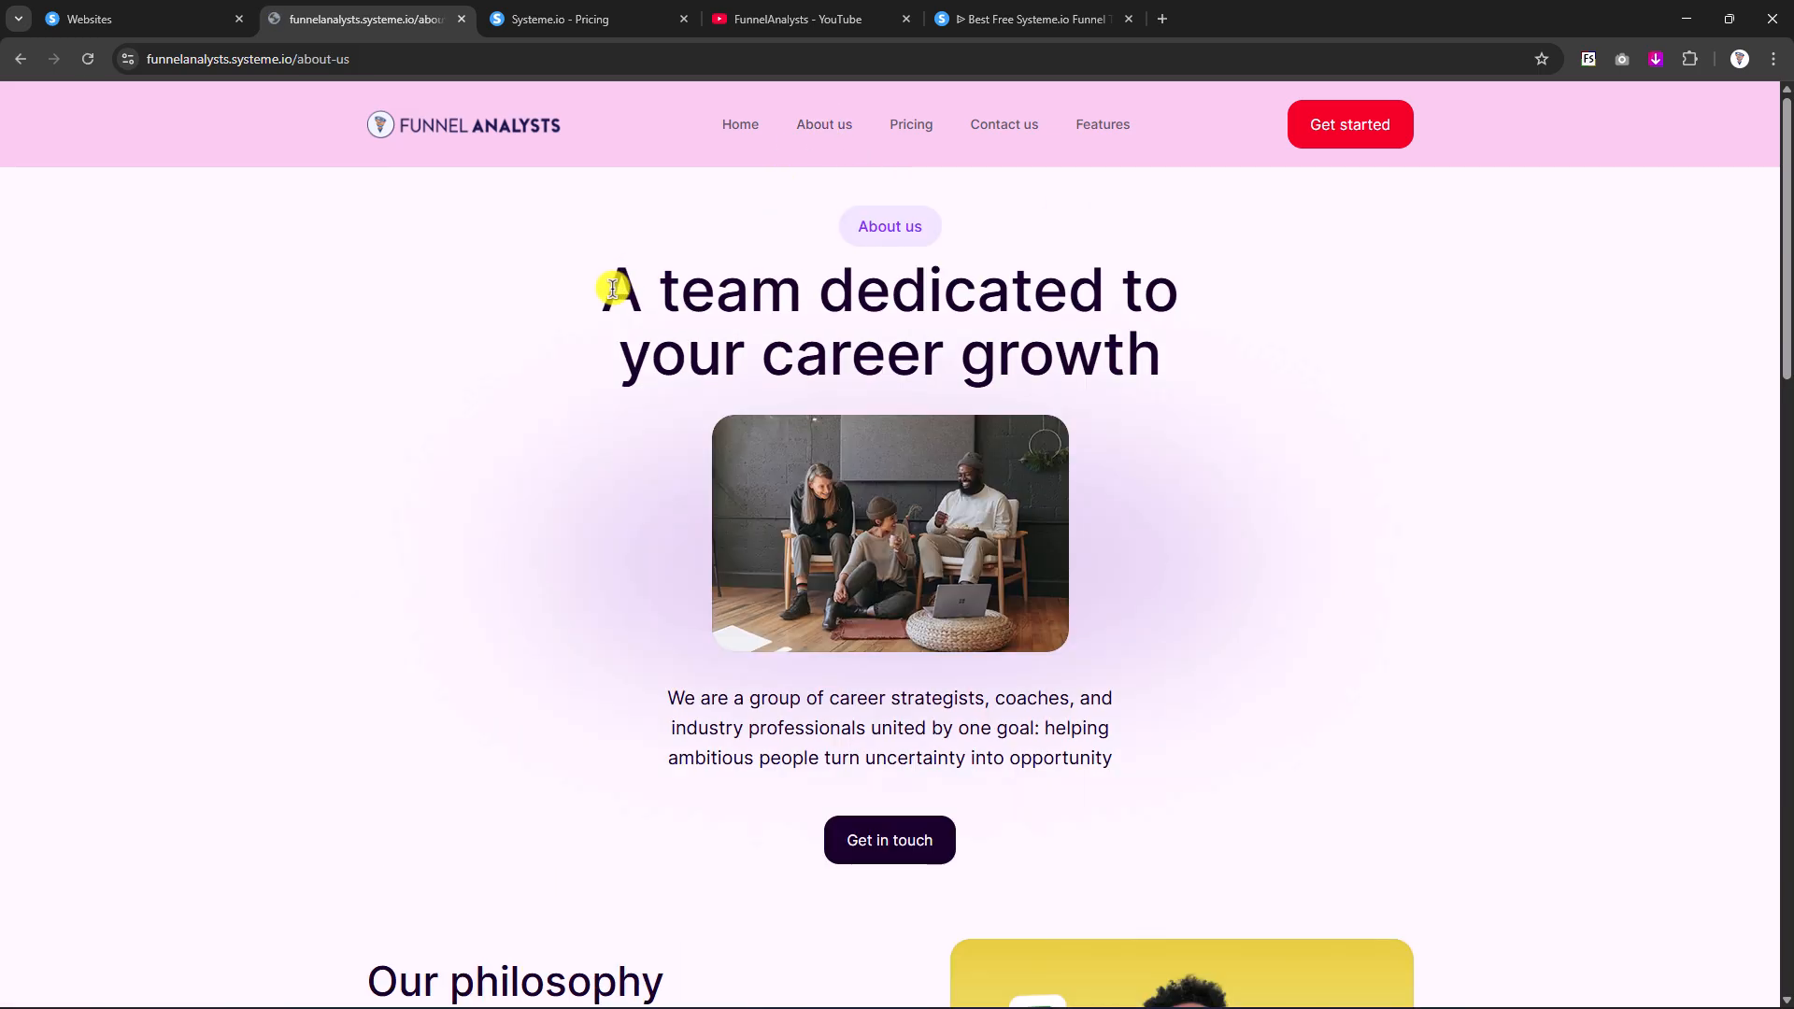
pyautogui.scroll(-5, 721, 324)
pyautogui.scroll(3, 721, 324)
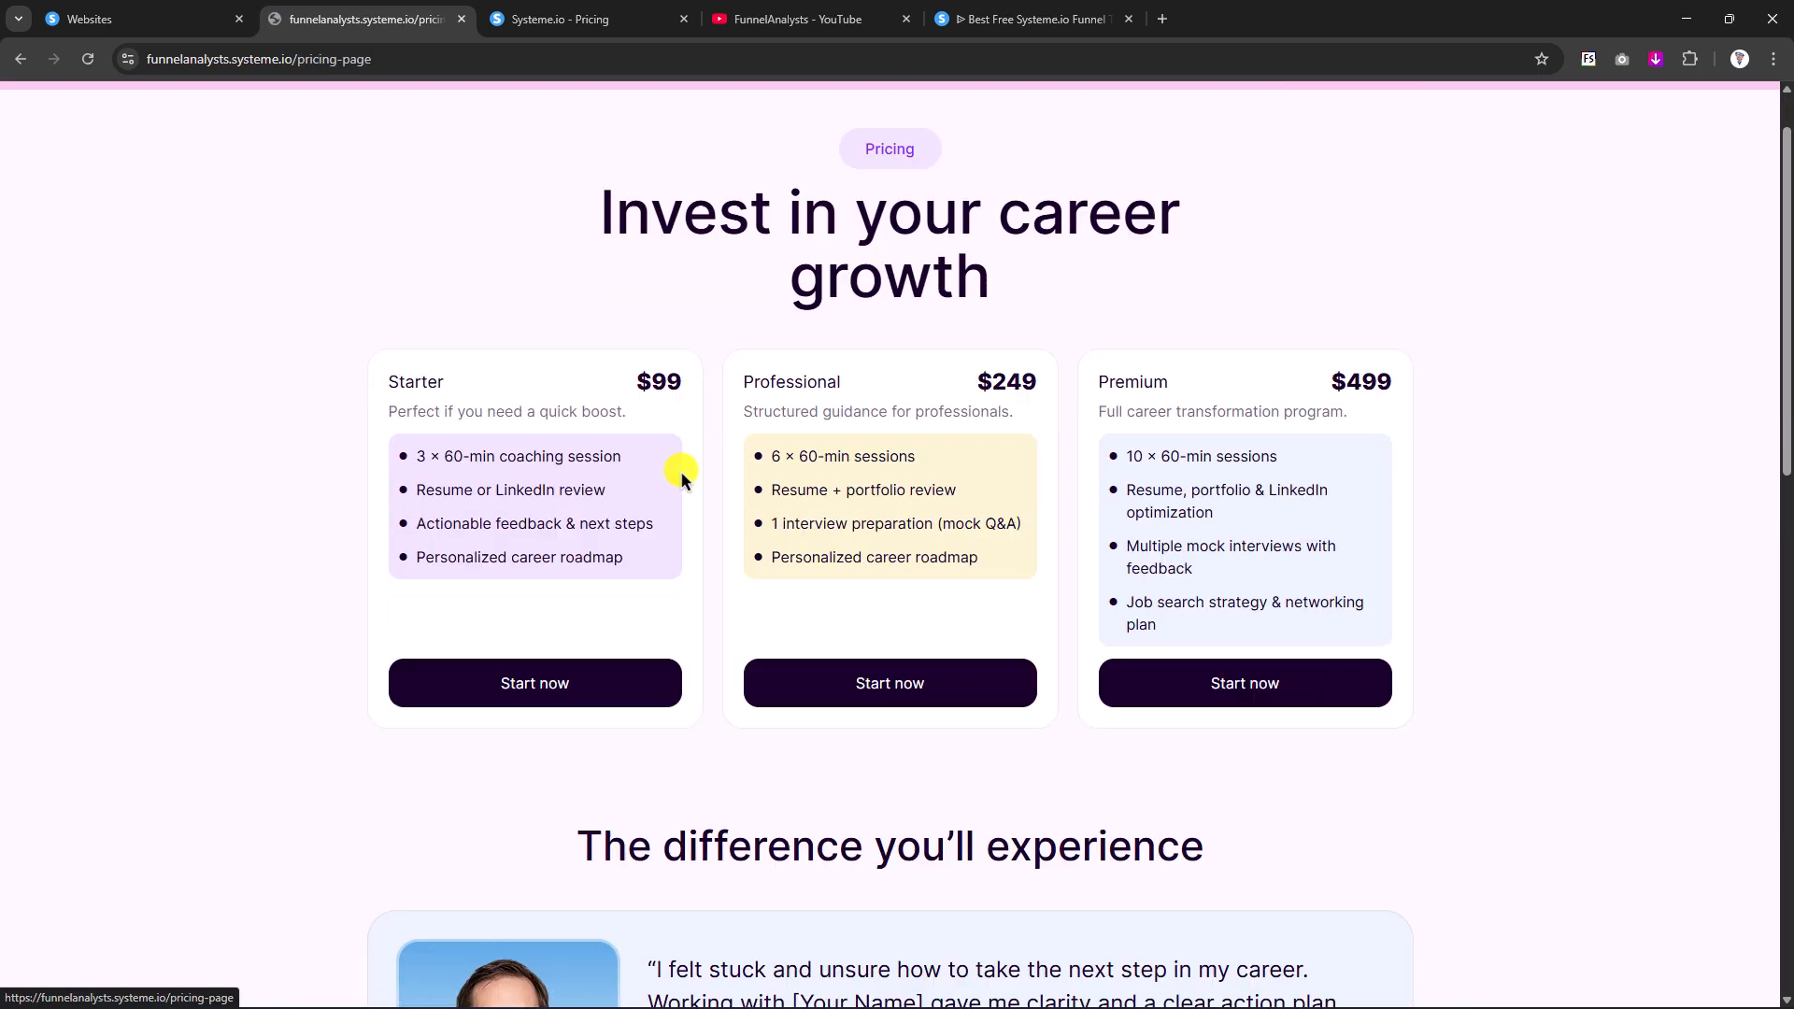
pyautogui.scroll(-5, 681, 473)
pyautogui.scroll(-8, 681, 473)
pyautogui.scroll(15, 681, 473)
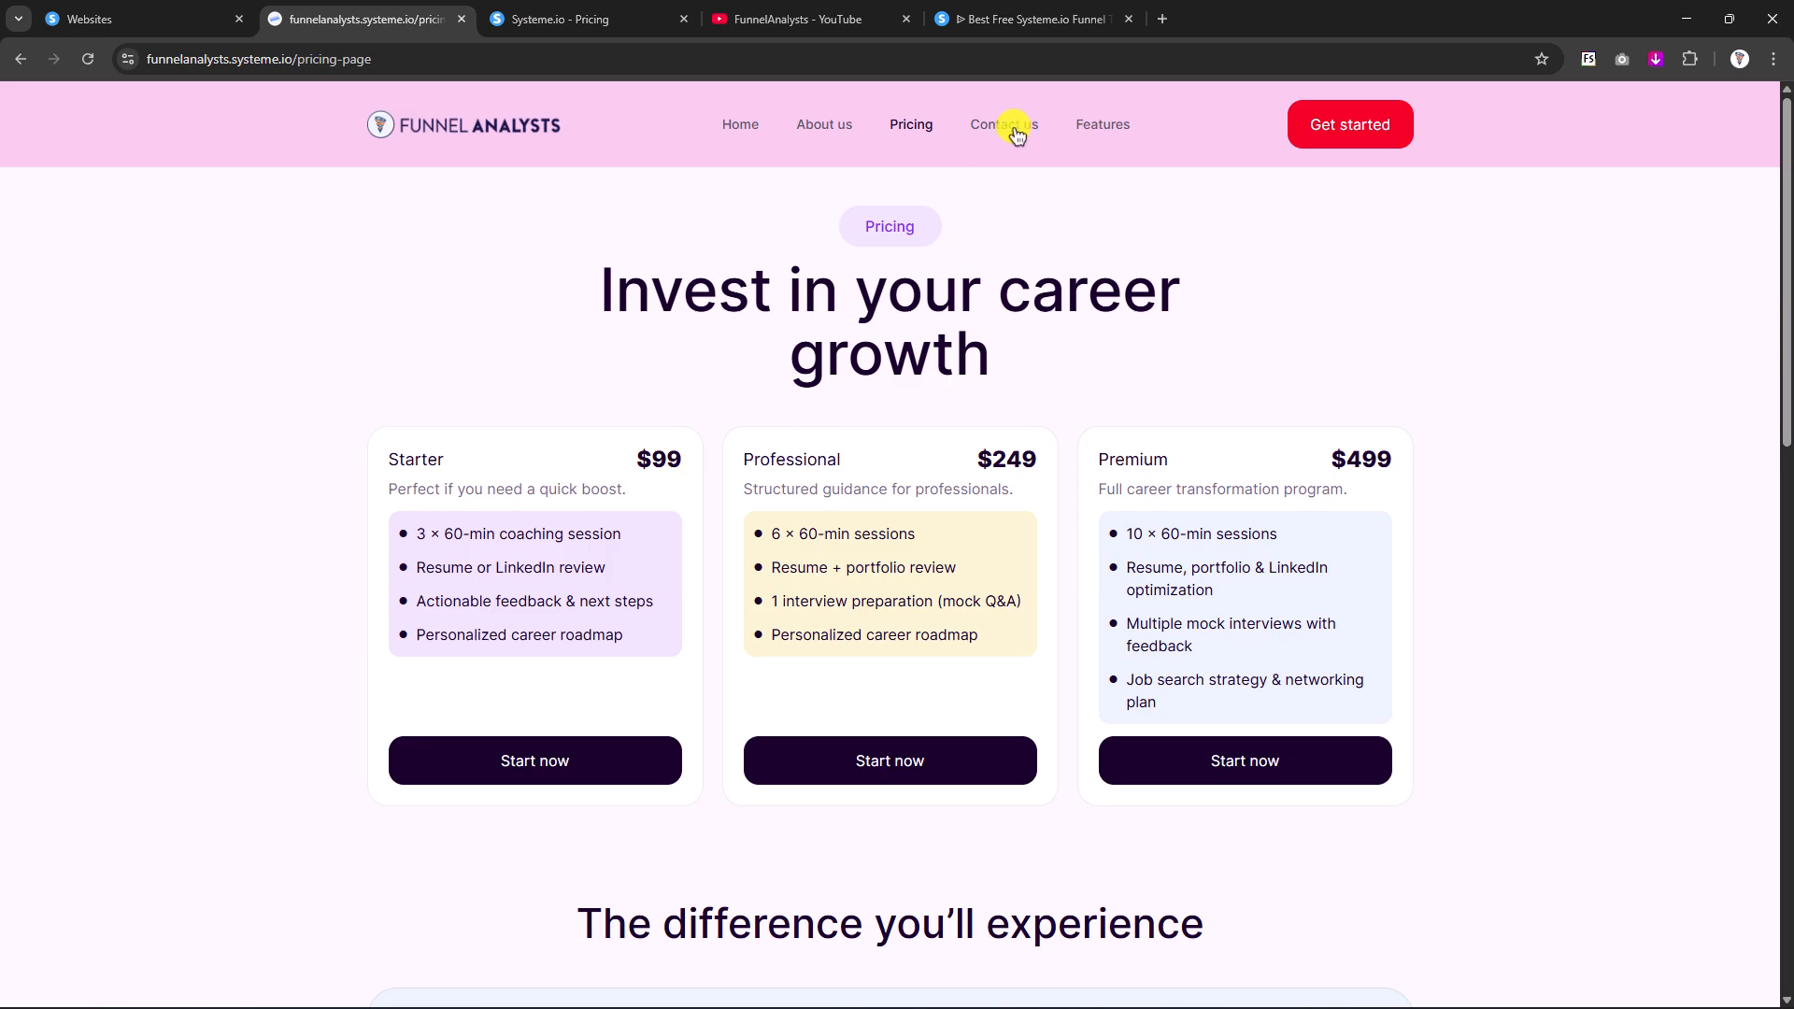
# - Test the Features link in the live site's header menu twice, returning to the Pricing page each time
pyautogui.click(1104, 126)
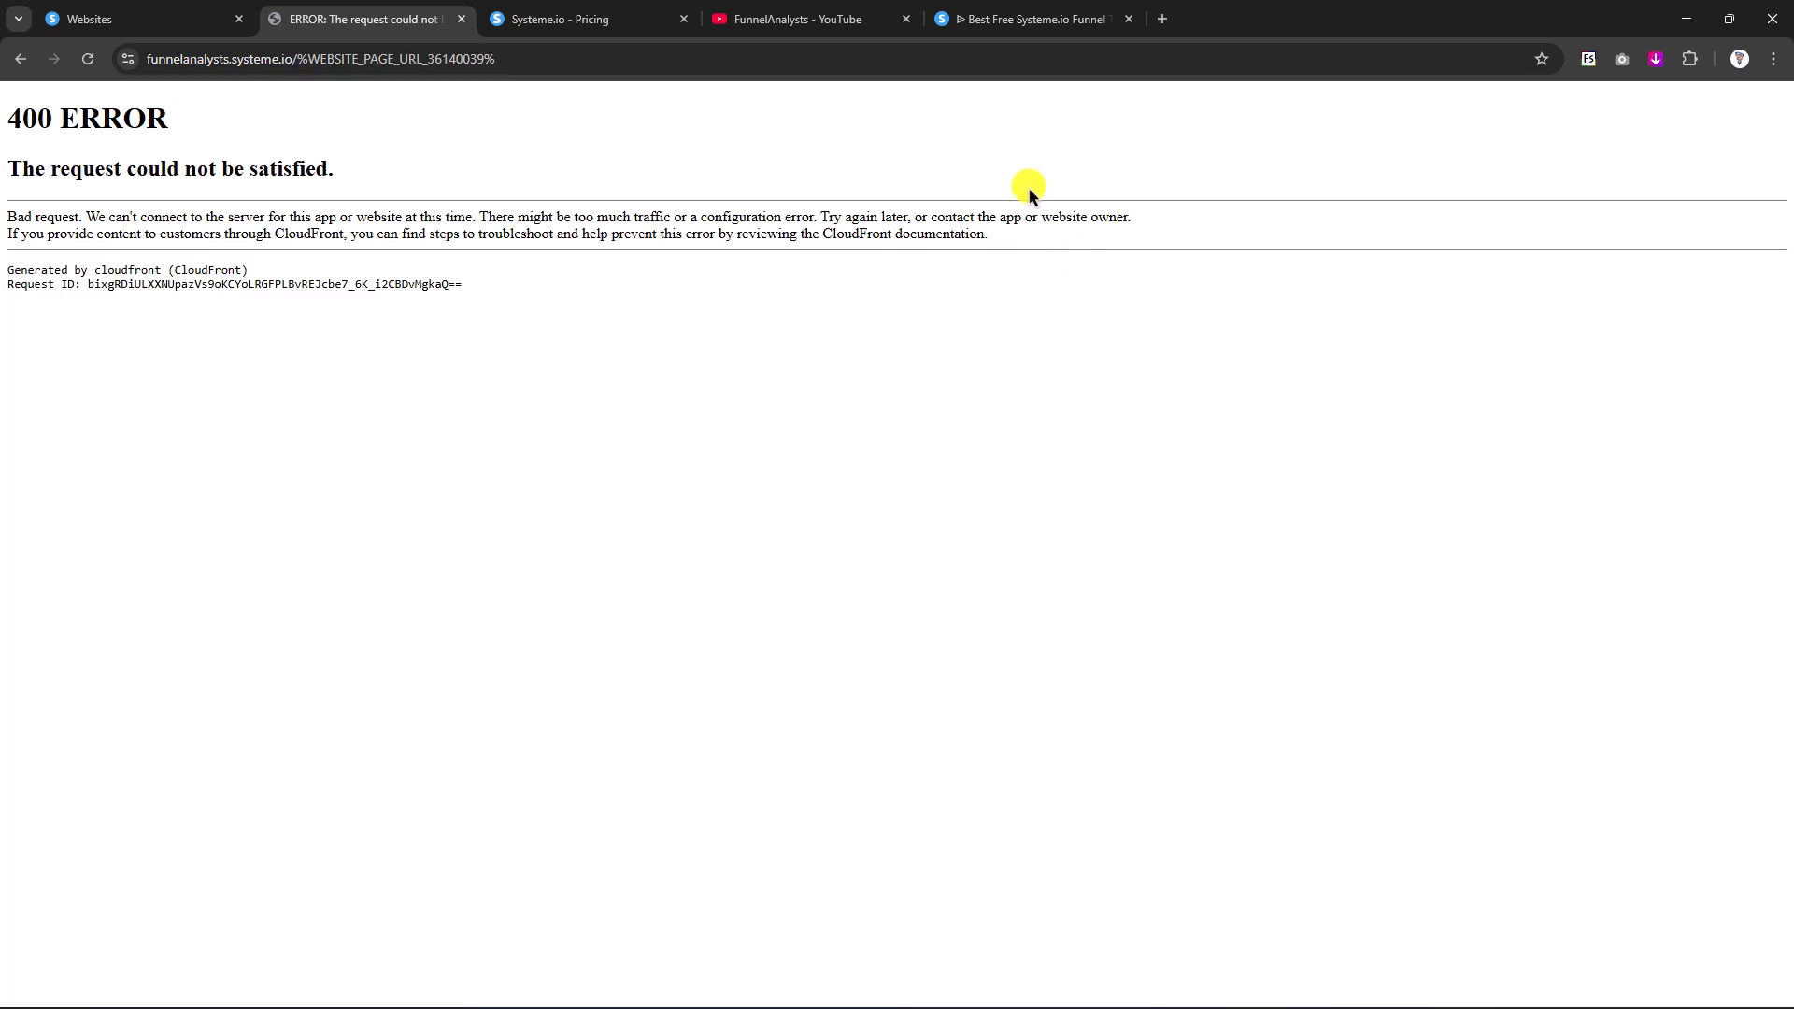
pyautogui.click(21, 59)
pyautogui.click(1103, 131)
pyautogui.click(20, 59)
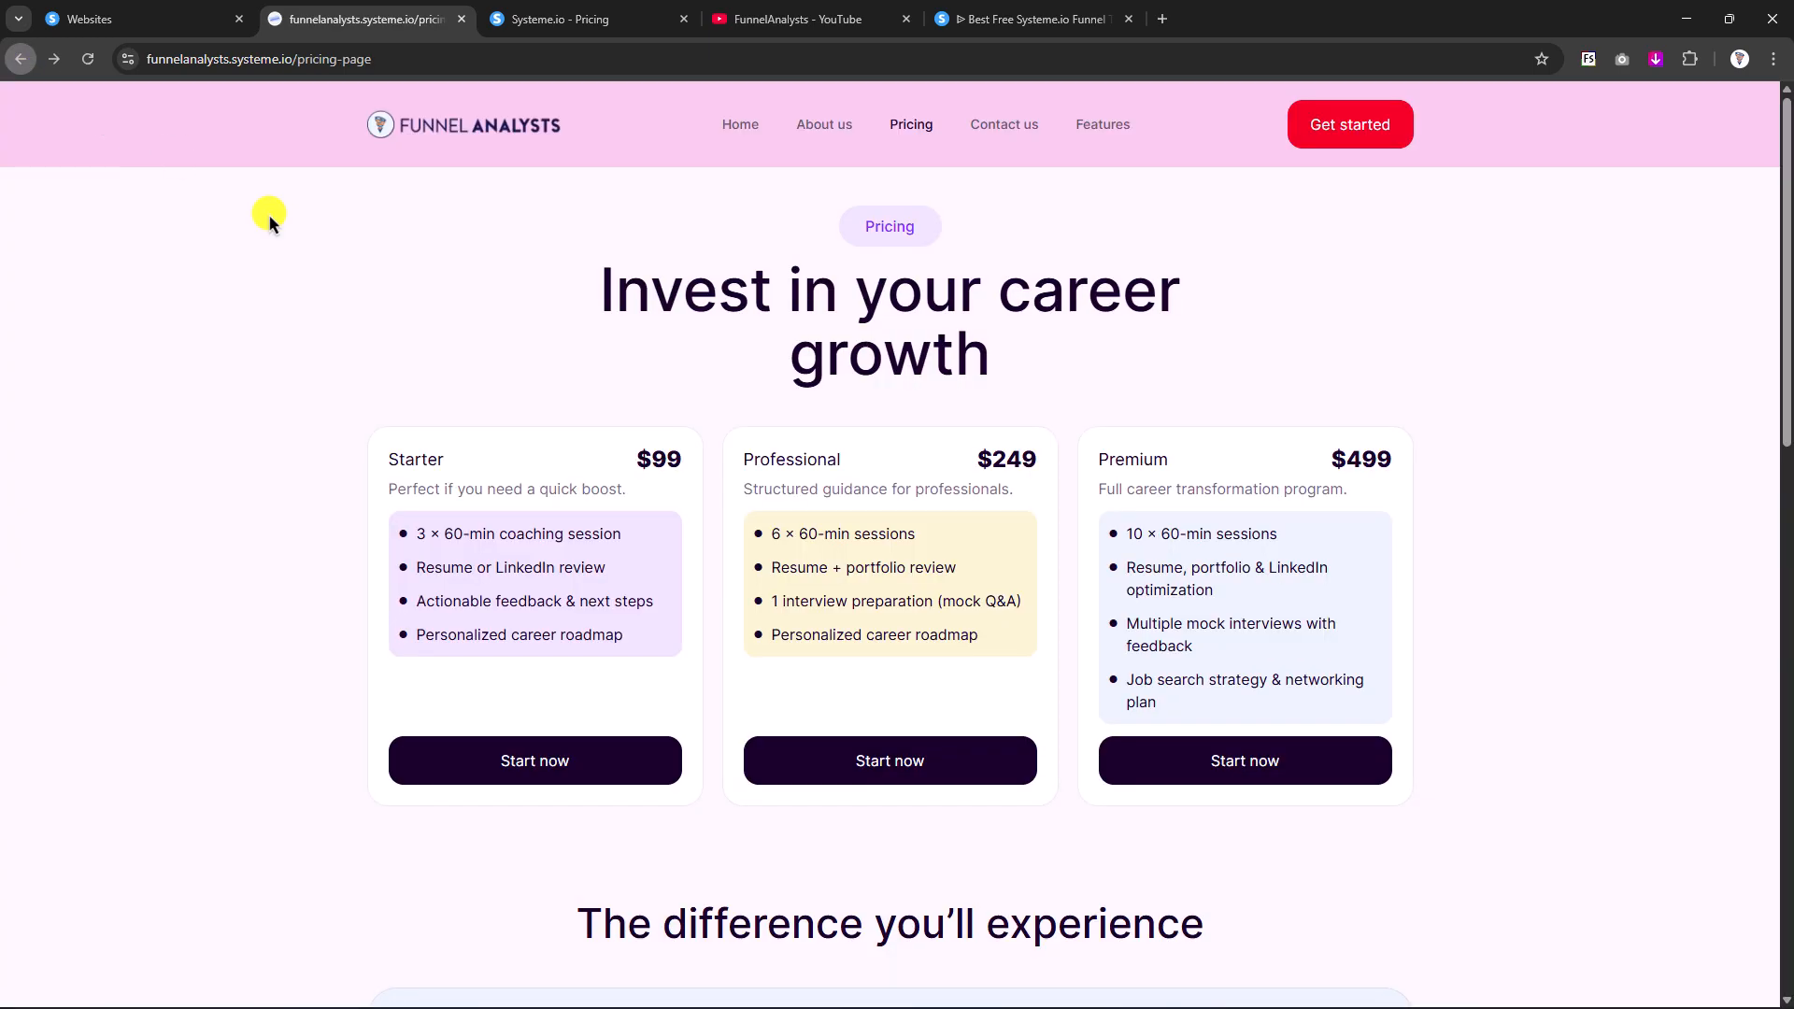
# - Return to the websites list and open the Features page of FunnelAnalysts in the editor
pyautogui.click(192, 17)
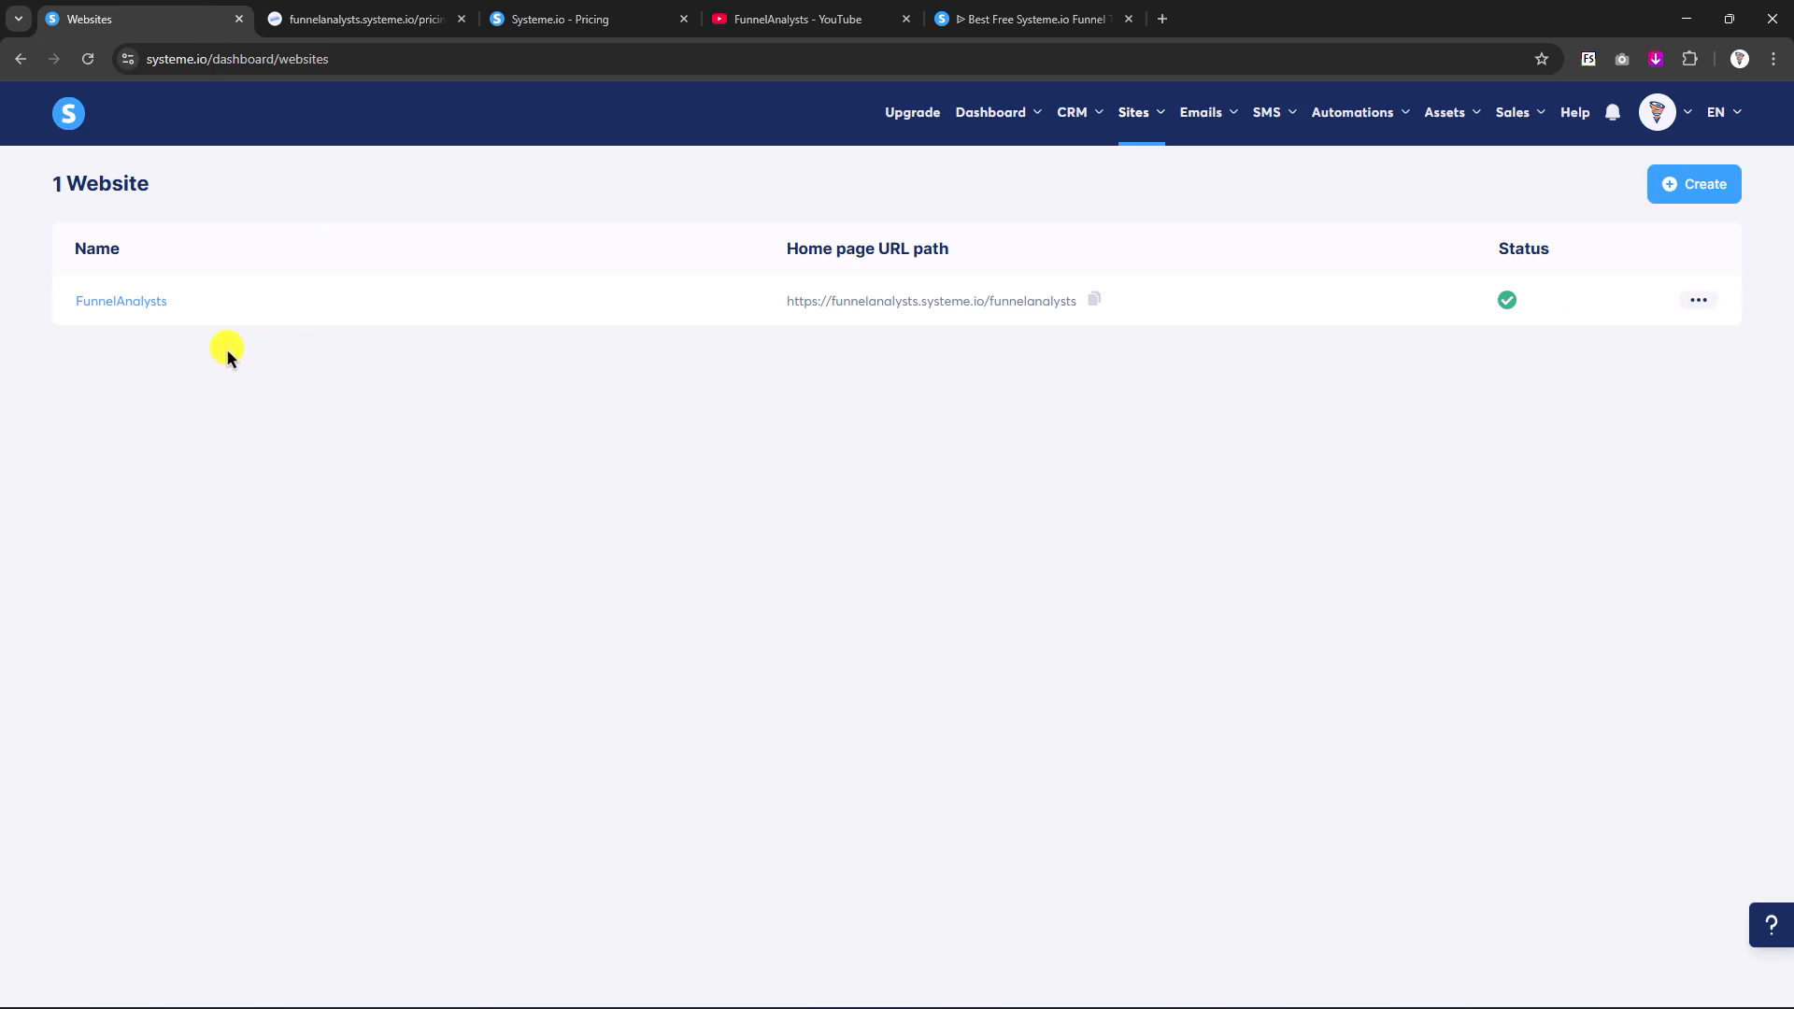
pyautogui.click(130, 311)
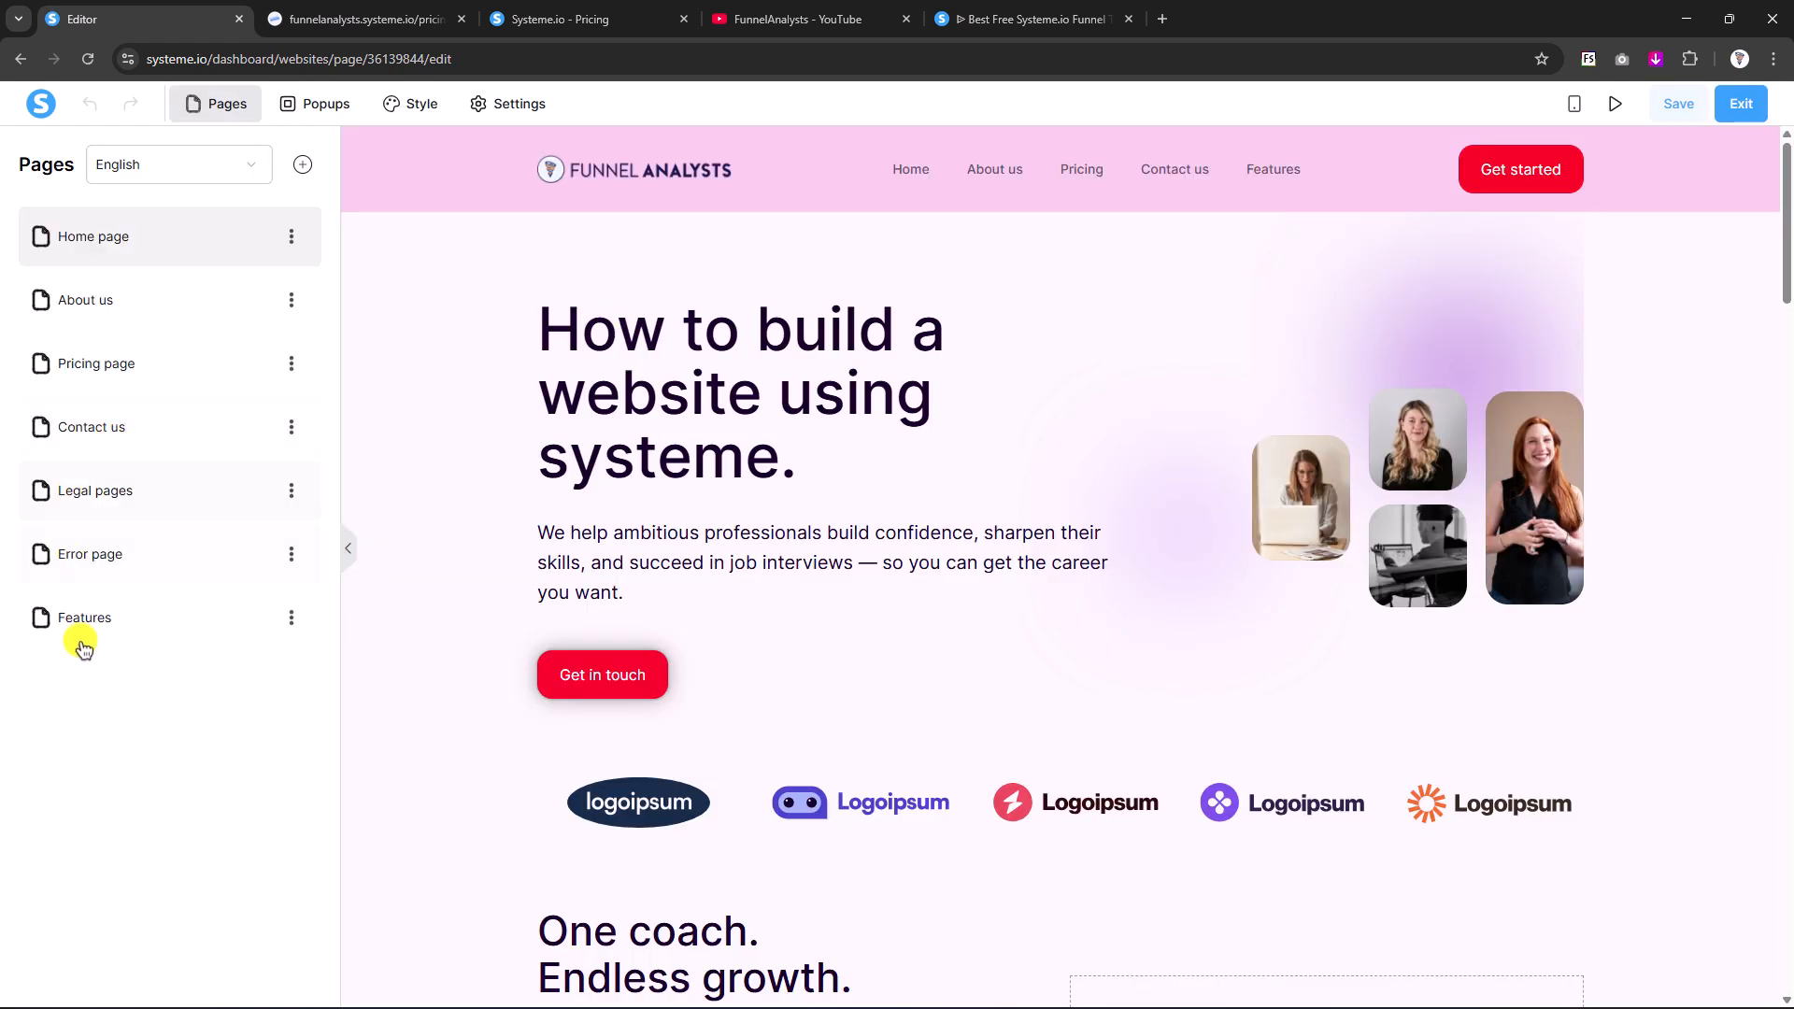
pyautogui.click(100, 609)
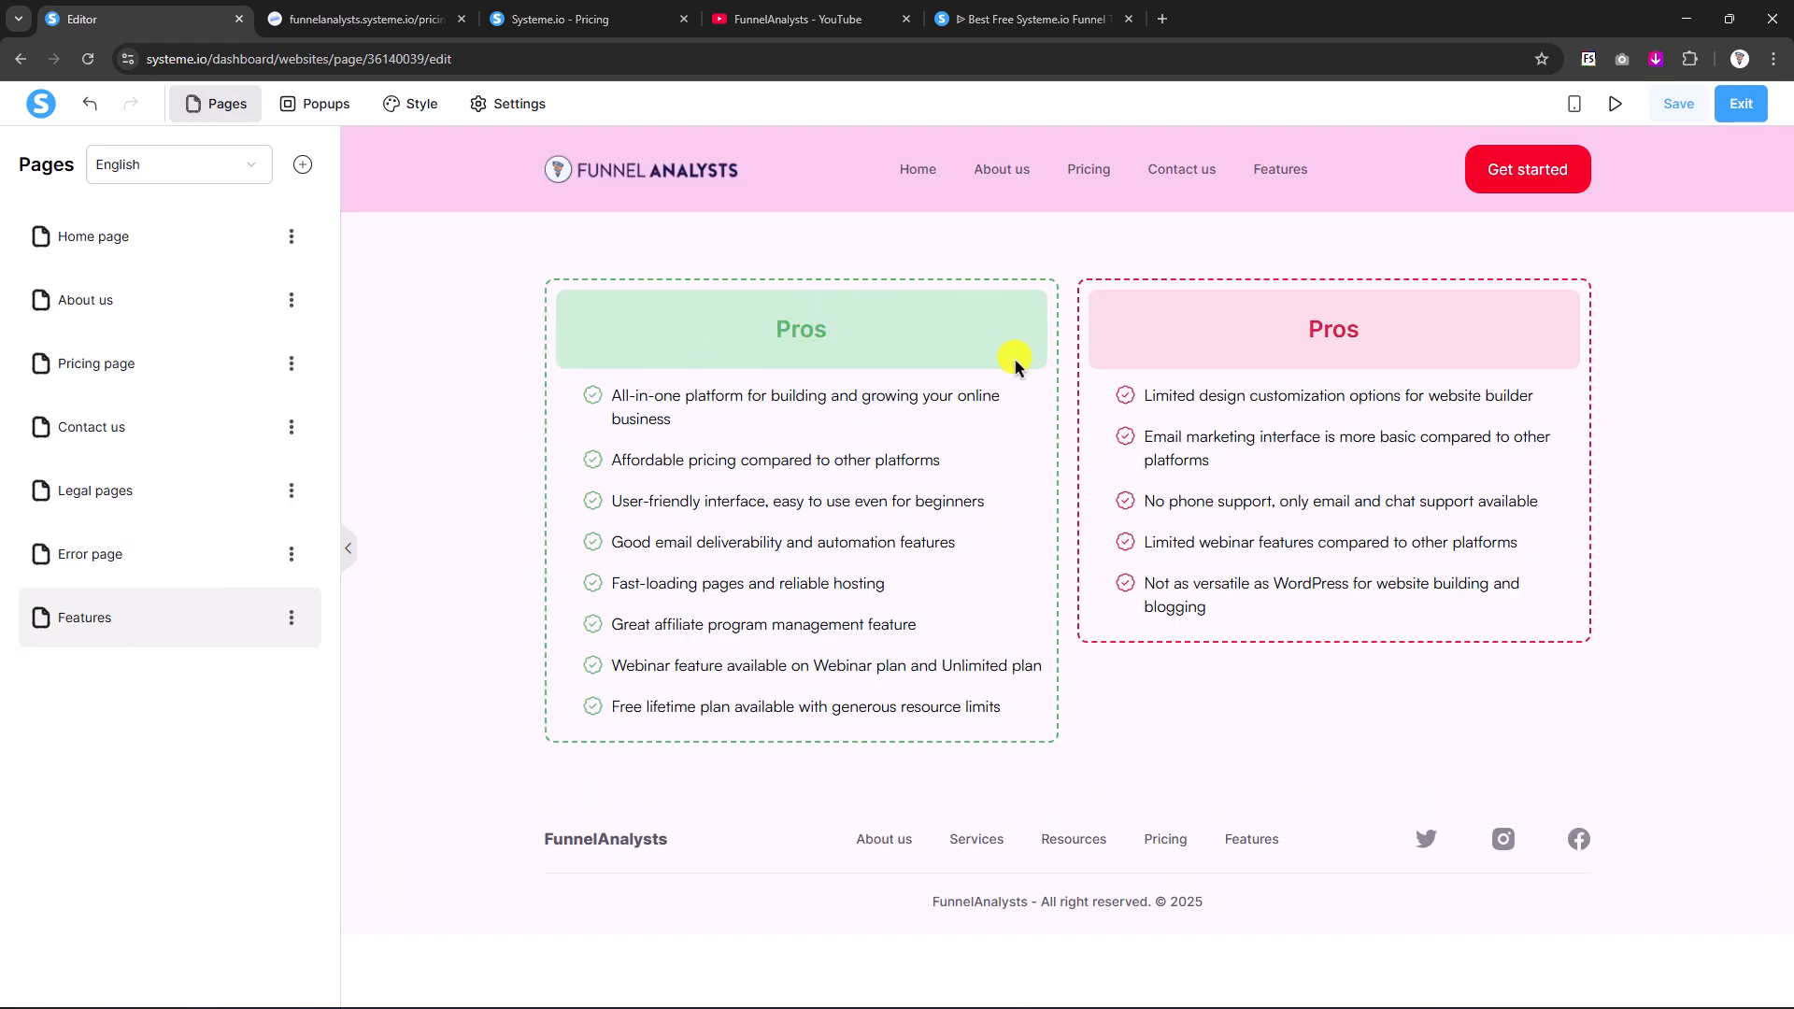
pyautogui.click(434, 292)
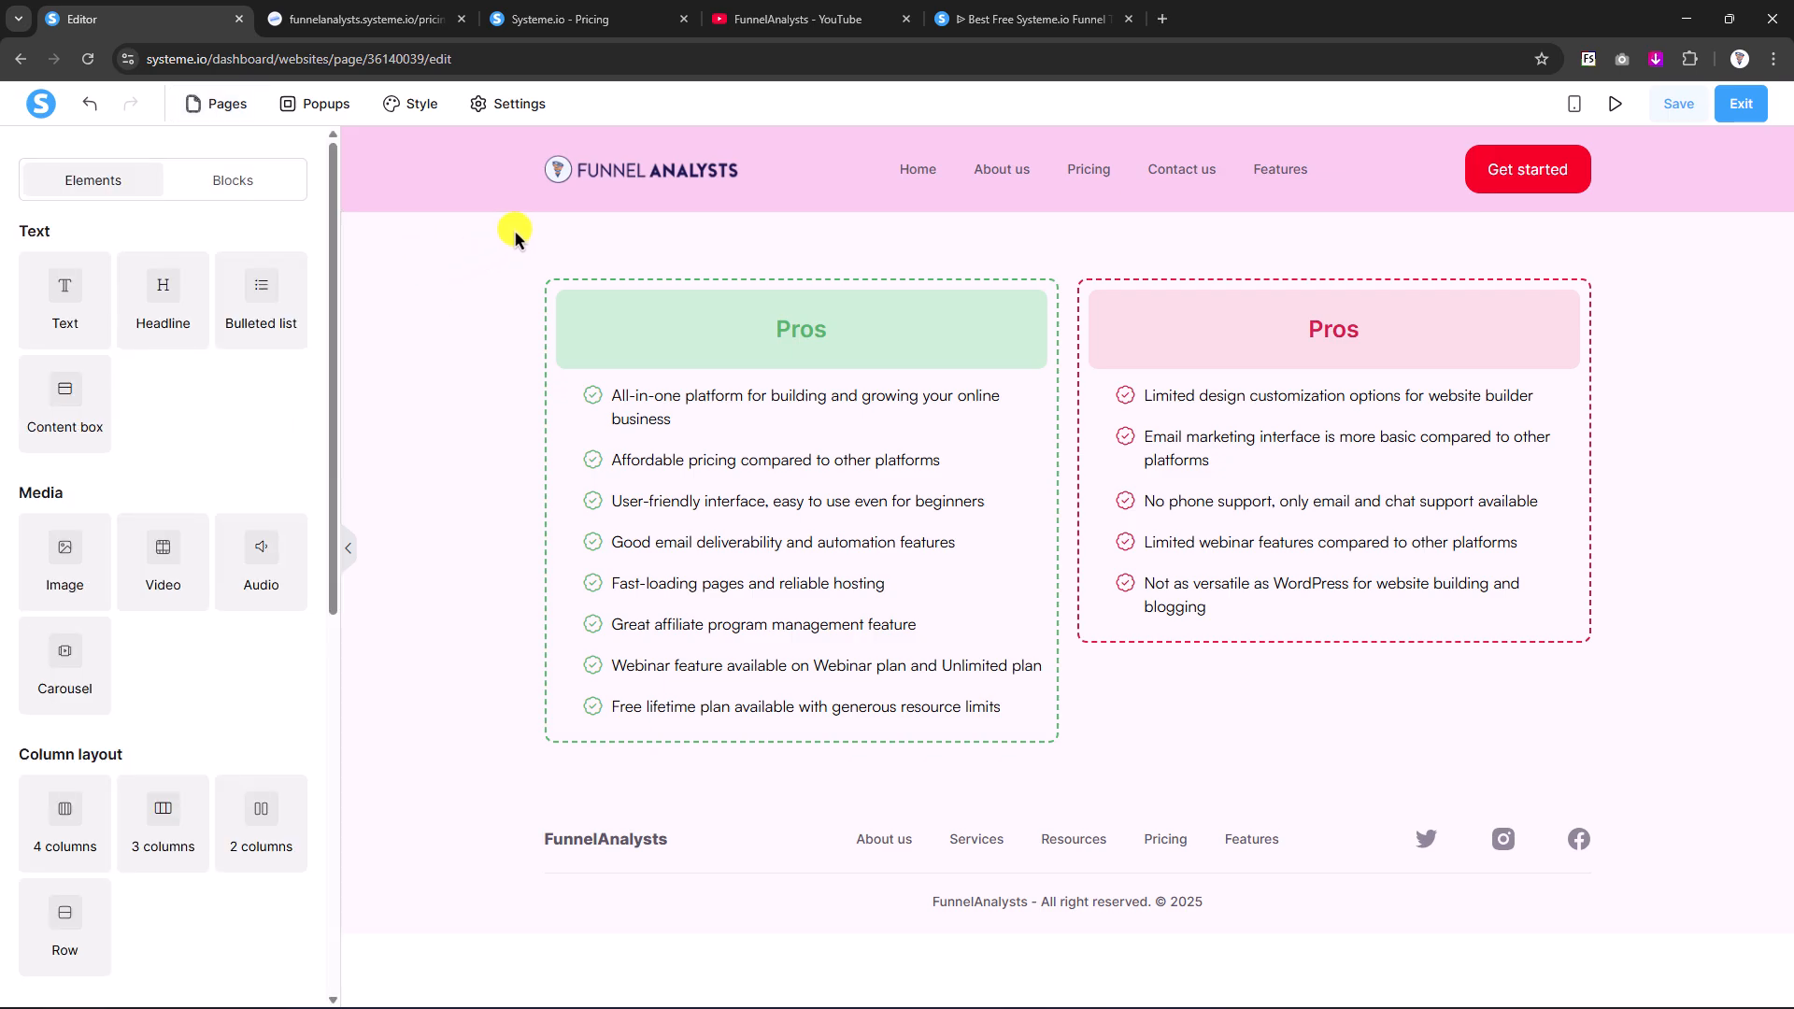
# - Select Features as the target website page for the Features item in the website header menu
pyautogui.click(1060, 183)
pyautogui.scroll(-5, 51, 608)
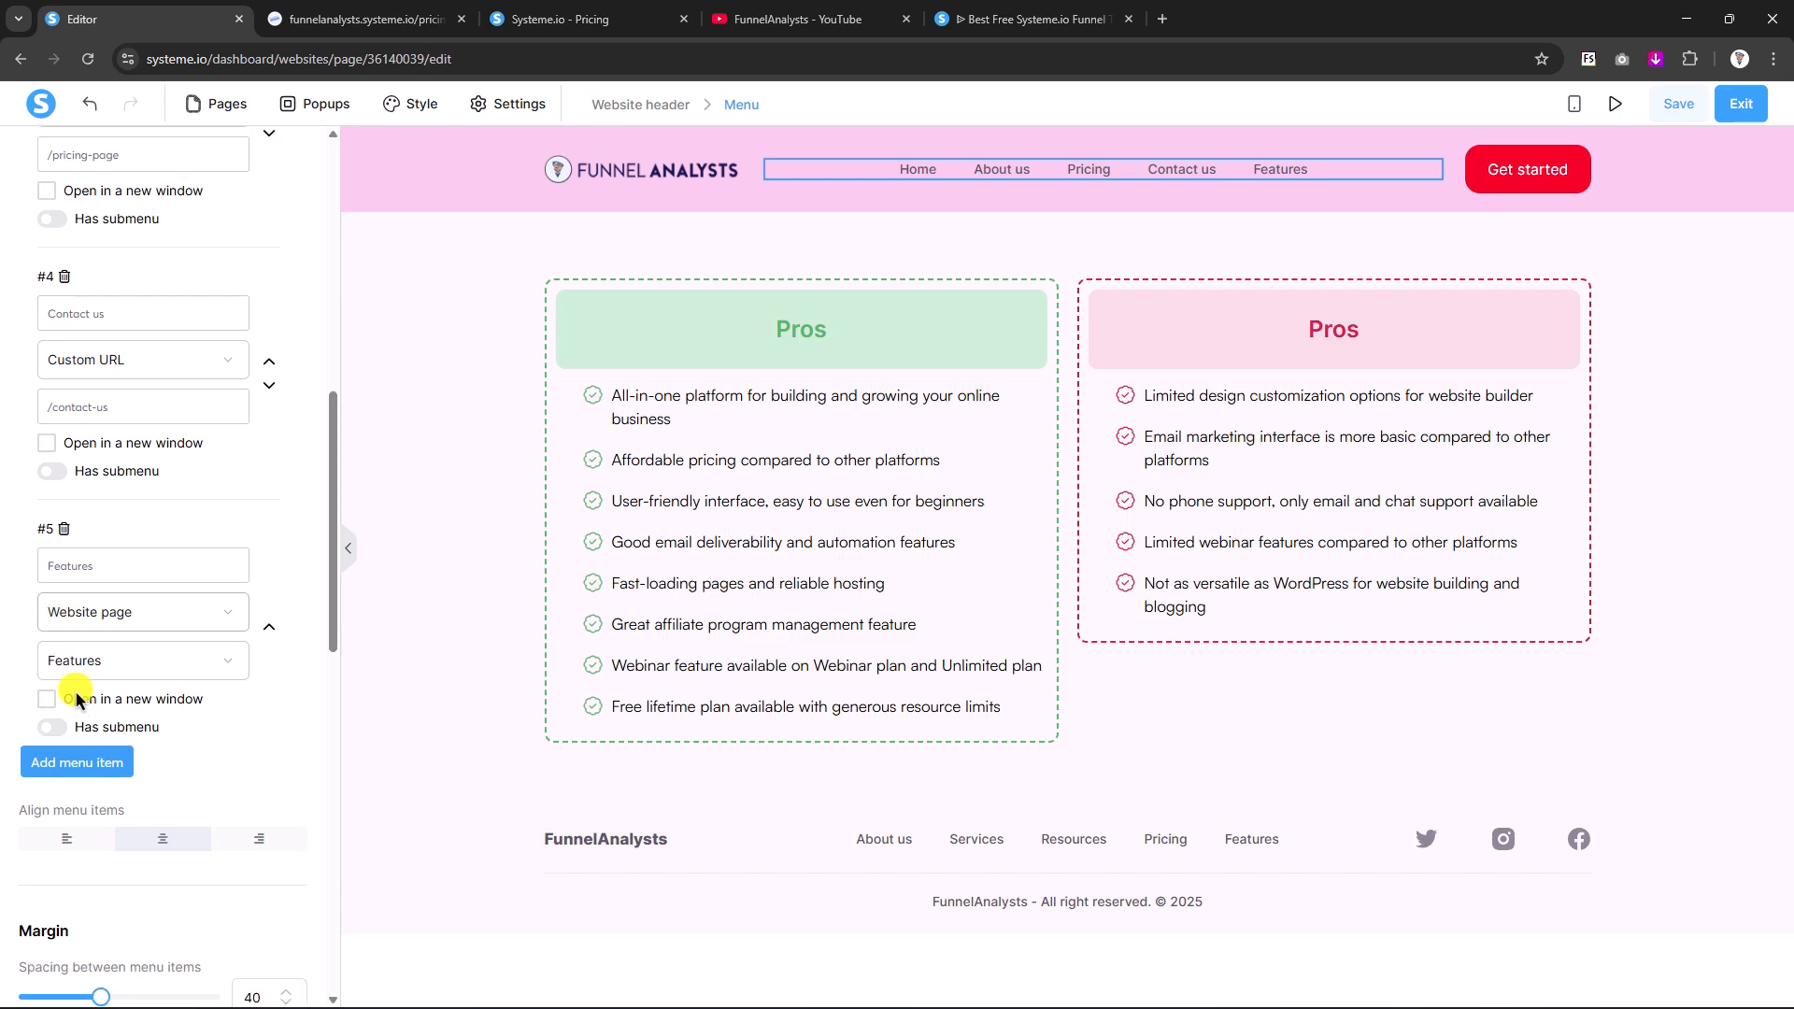
pyautogui.click(114, 659)
pyautogui.click(98, 932)
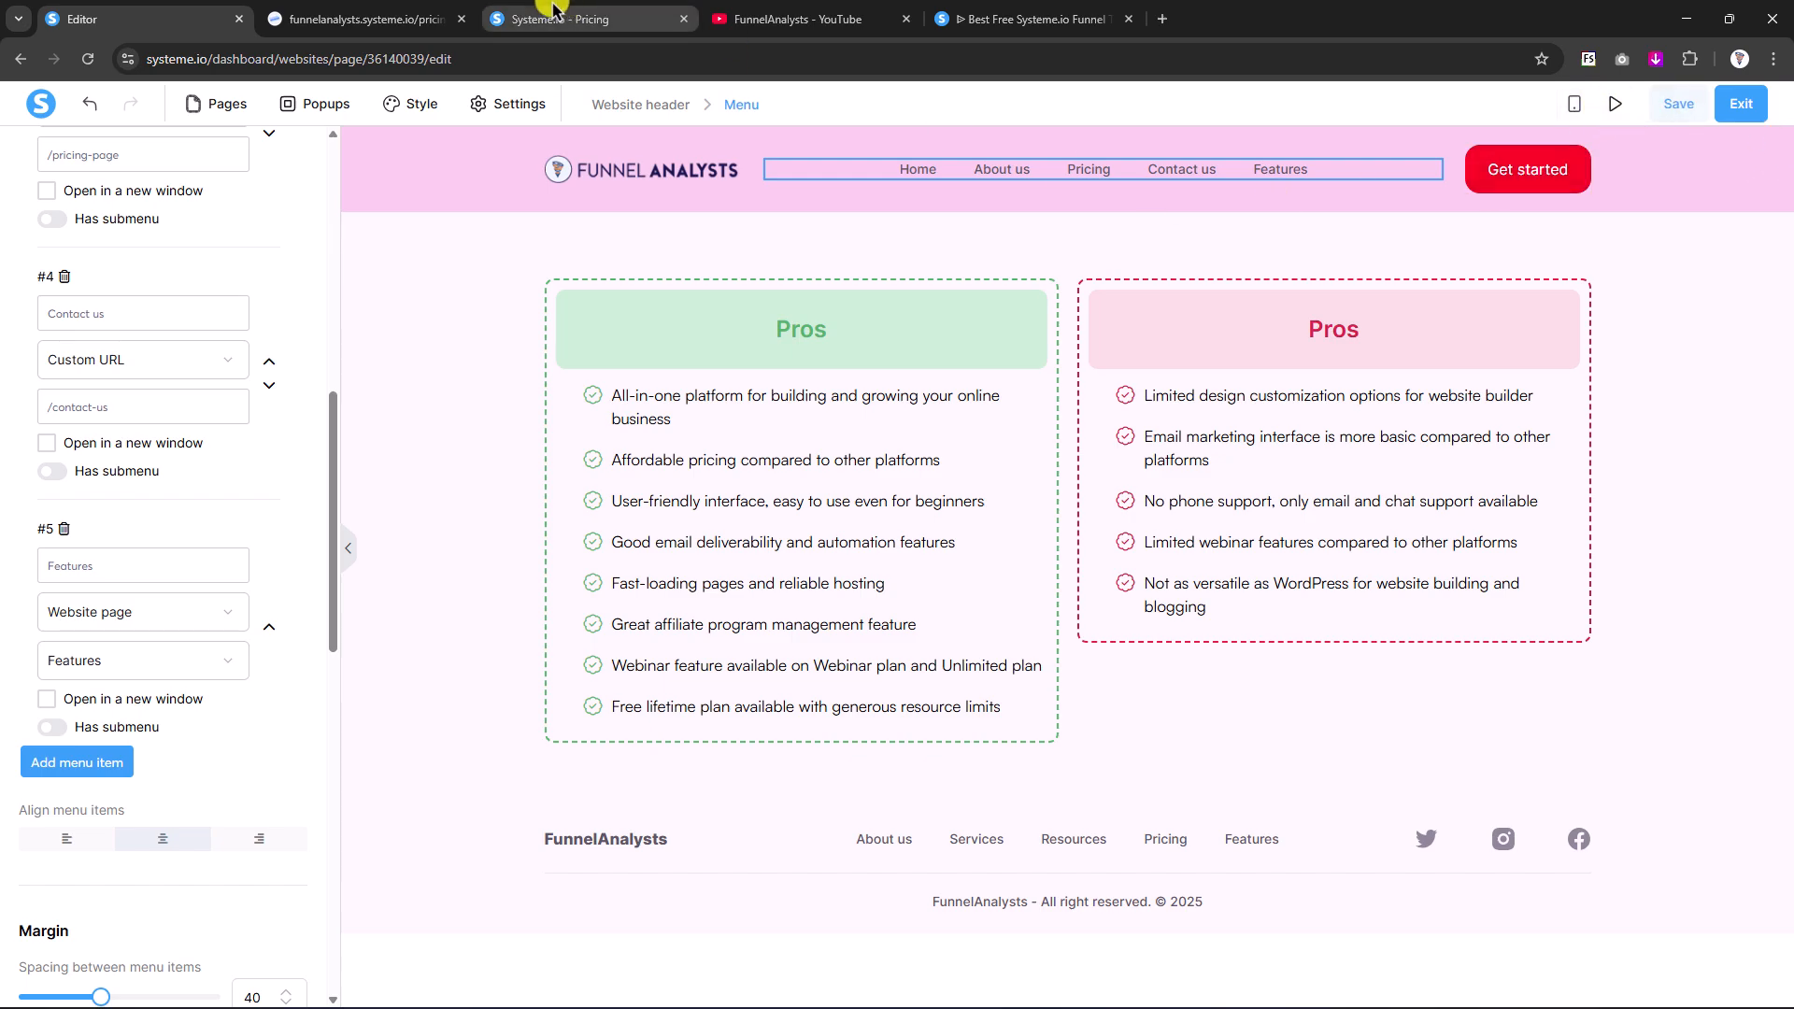
# - Reload the live site's Pricing page and test the header menu's Features link again
pyautogui.click(379, 18)
pyautogui.click(88, 59)
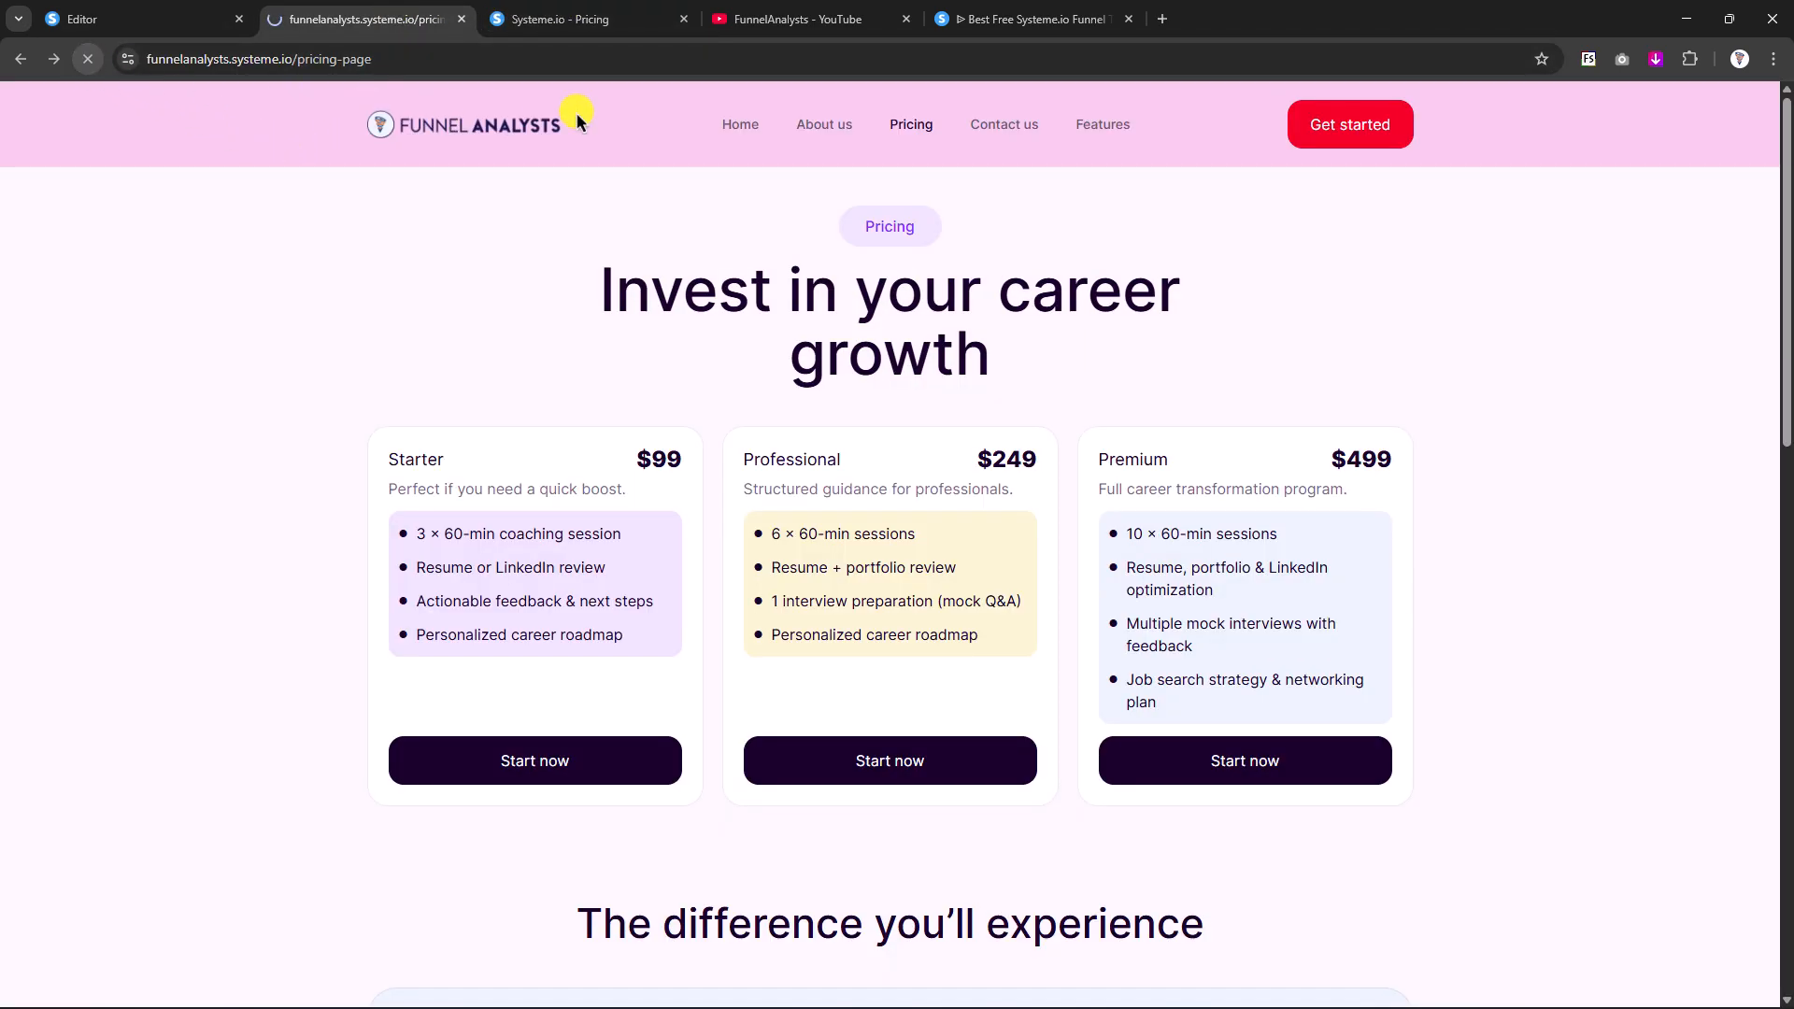
pyautogui.click(1093, 131)
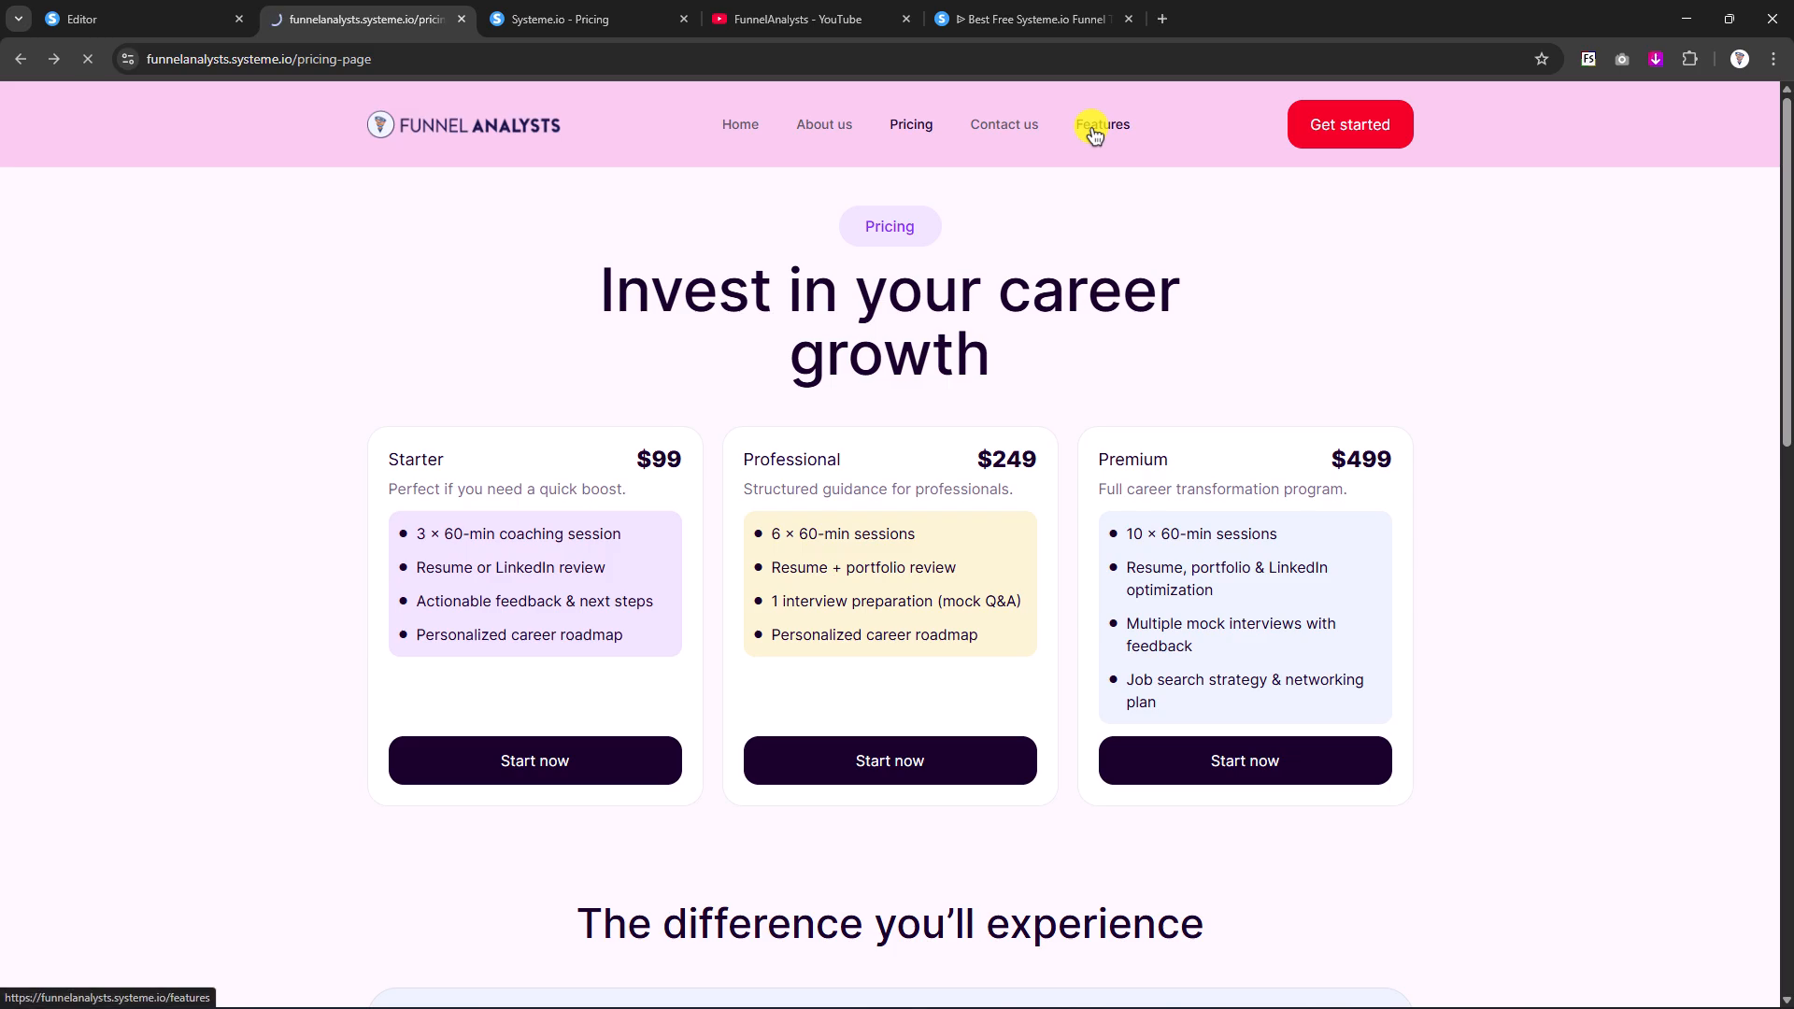